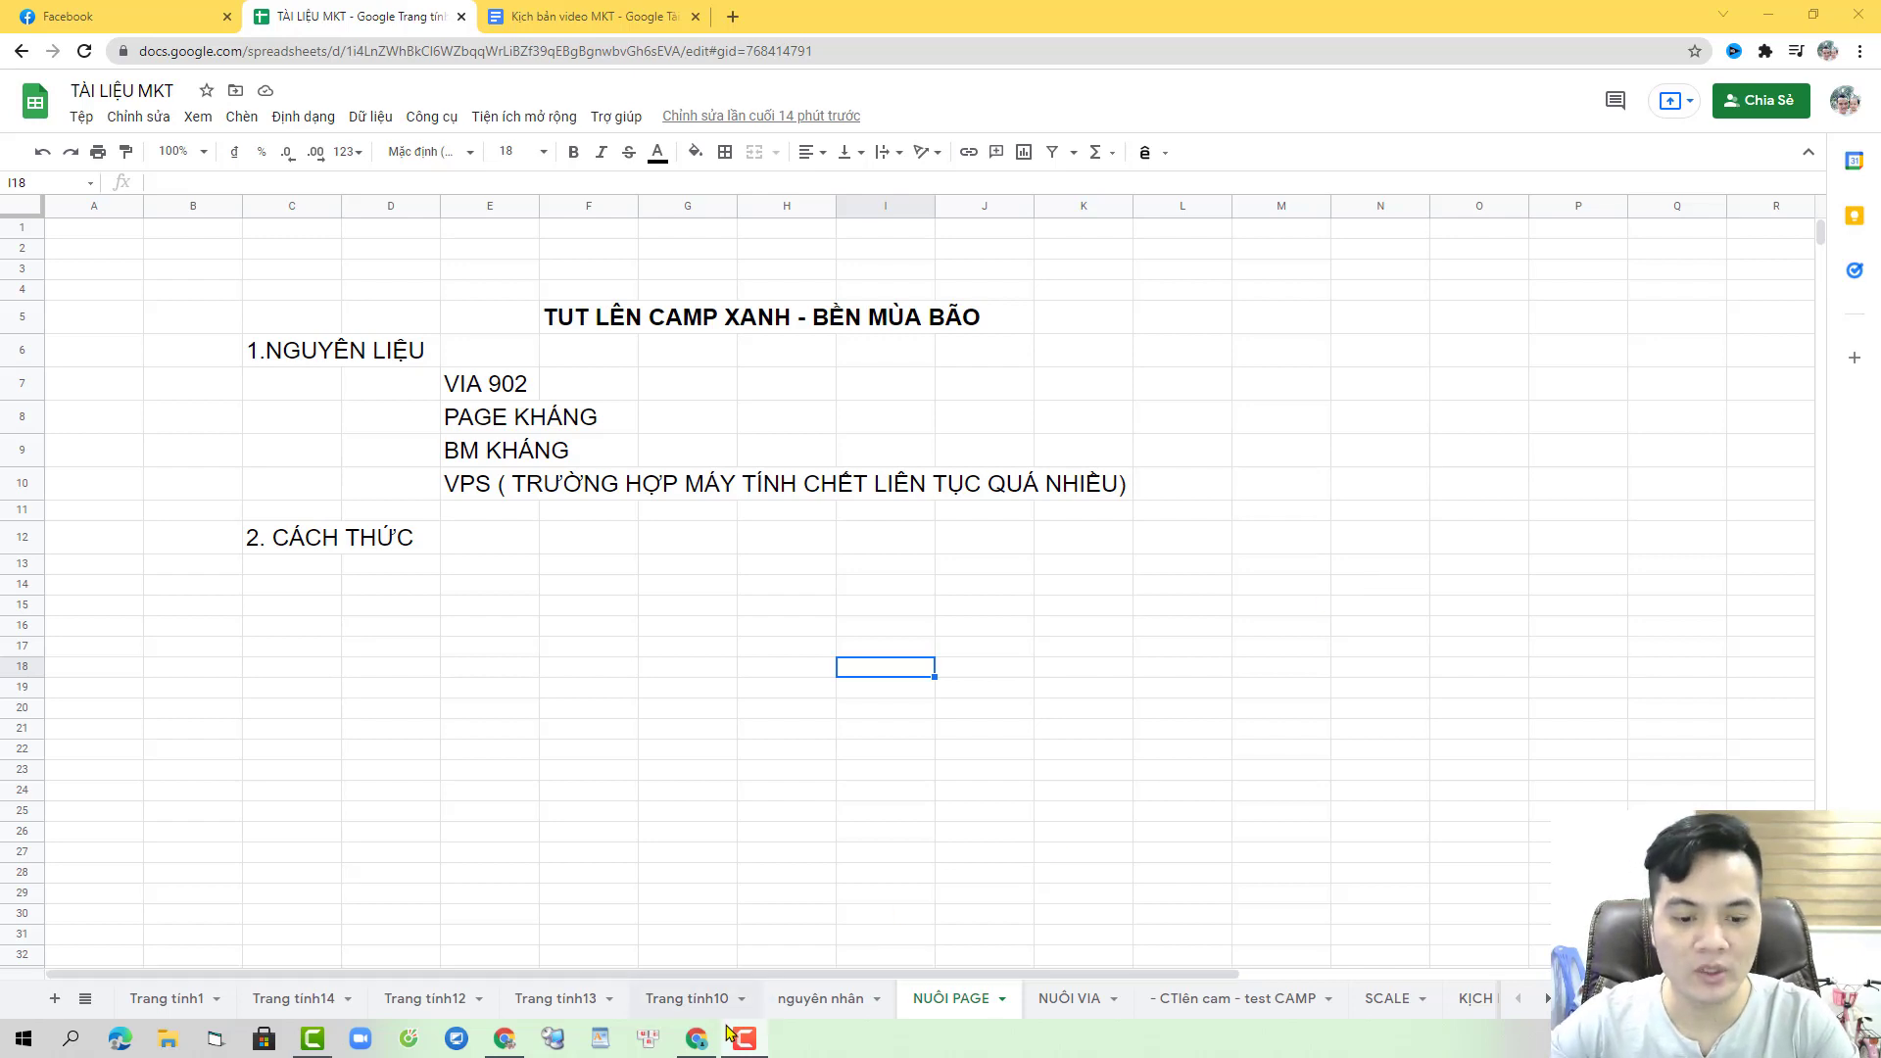
# - Switch from Google Sheets to the Chrome window showing Facebook
pyautogui.click(698, 1038)
# - Read the personal account's restored-advertising notice in Account Quality, then return to the profile tab
pyautogui.click(178, 15)
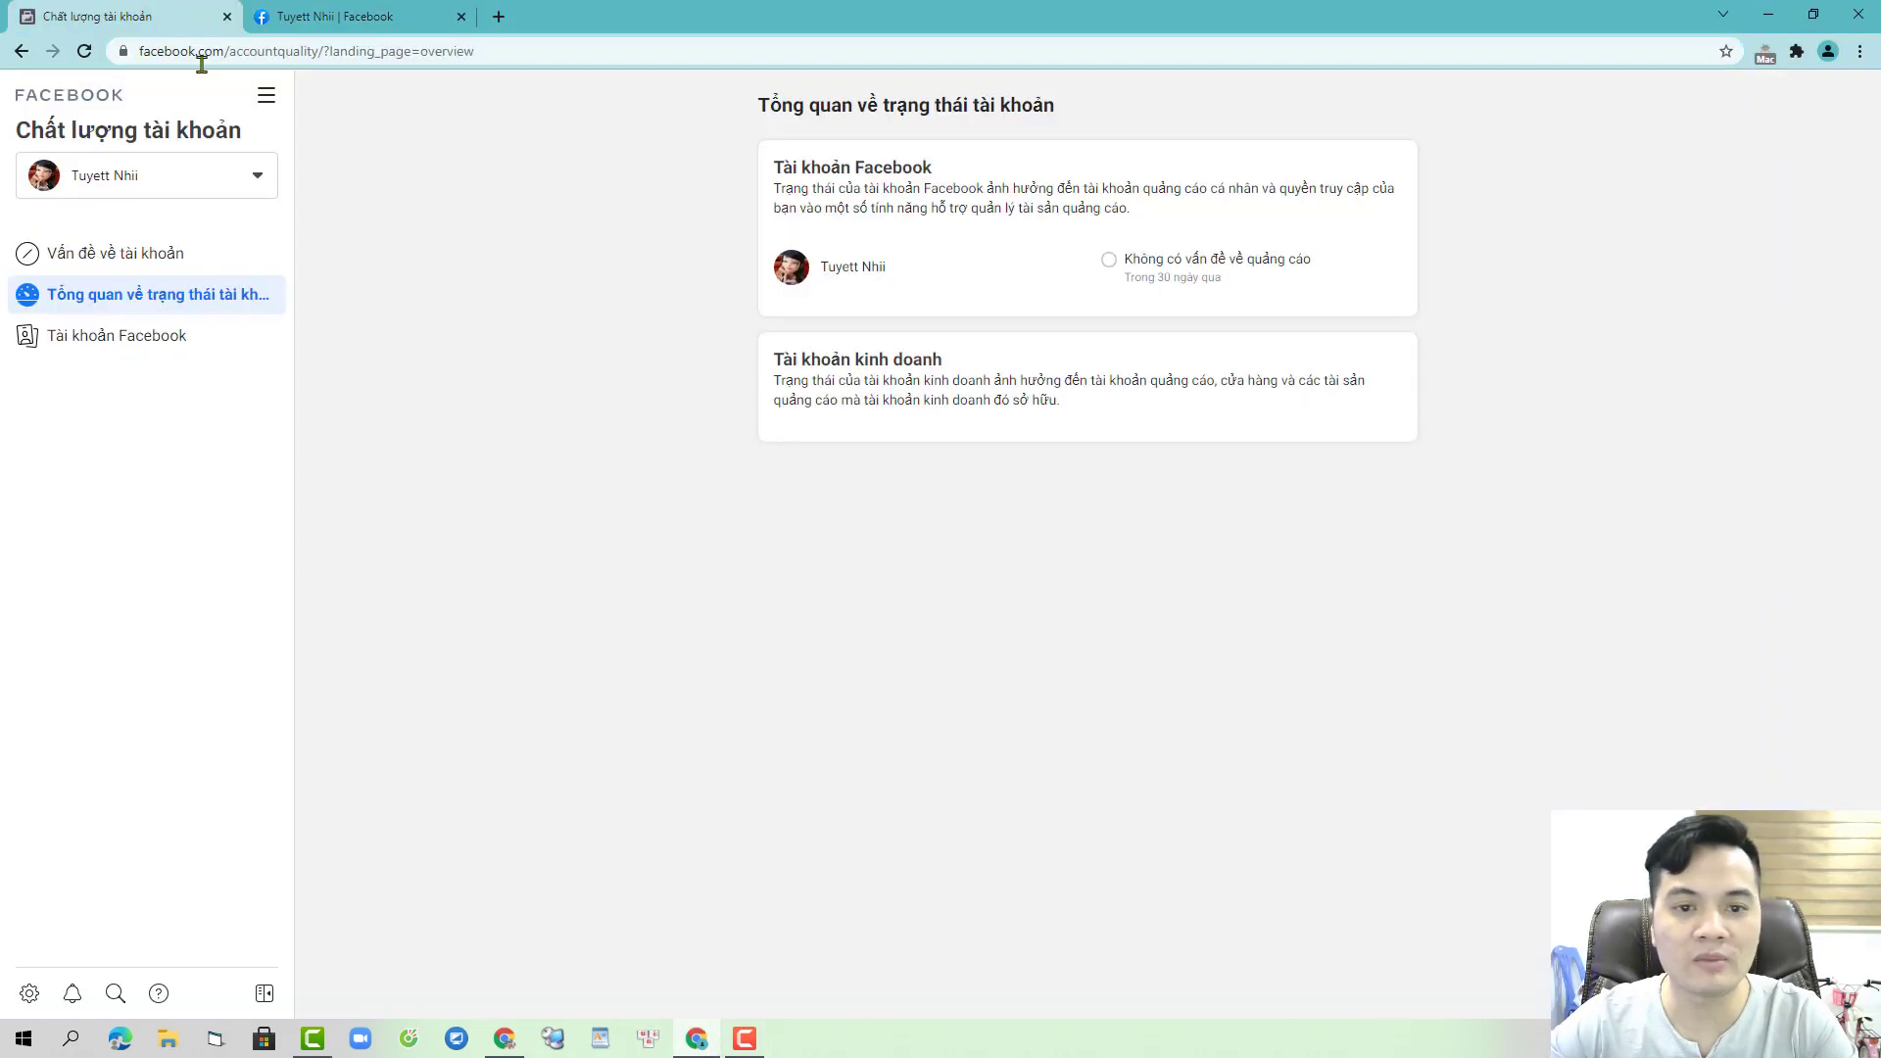
pyautogui.click(973, 285)
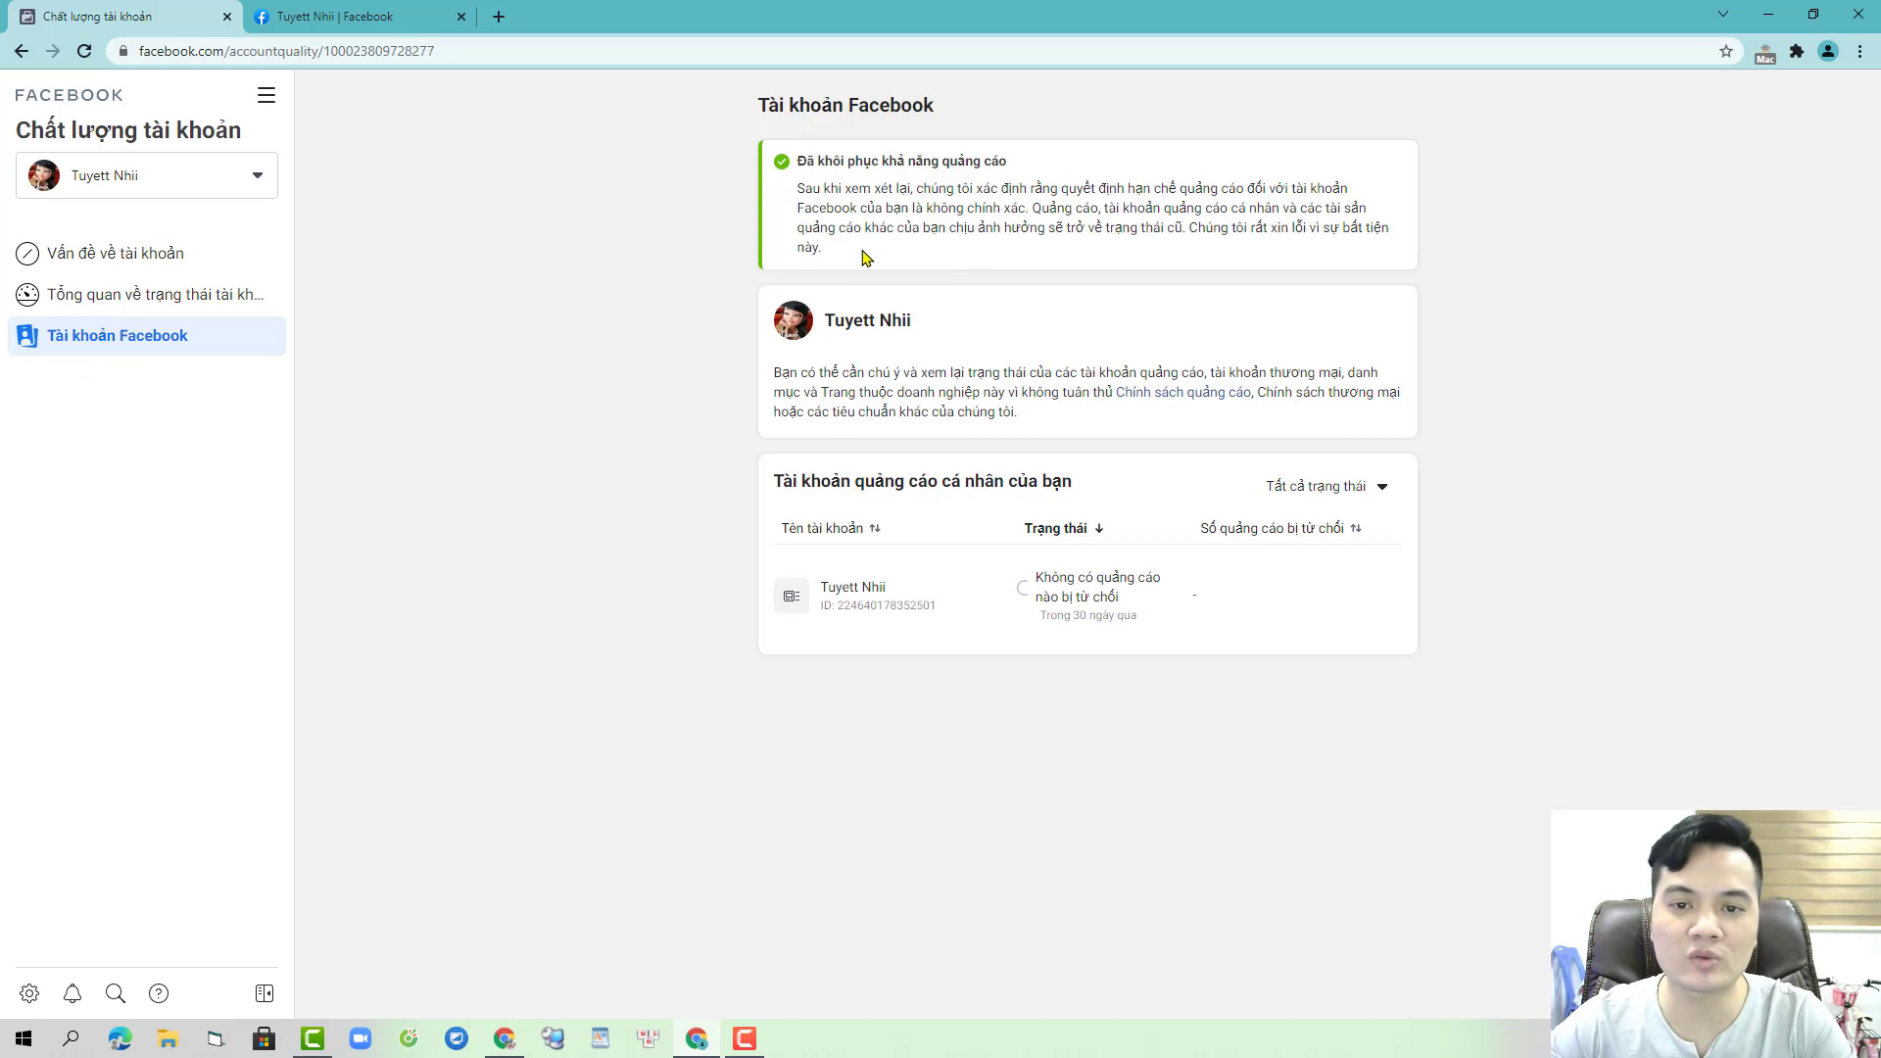
pyautogui.moveTo(828, 255); pyautogui.dragTo(784, 162)
pyautogui.click(869, 185)
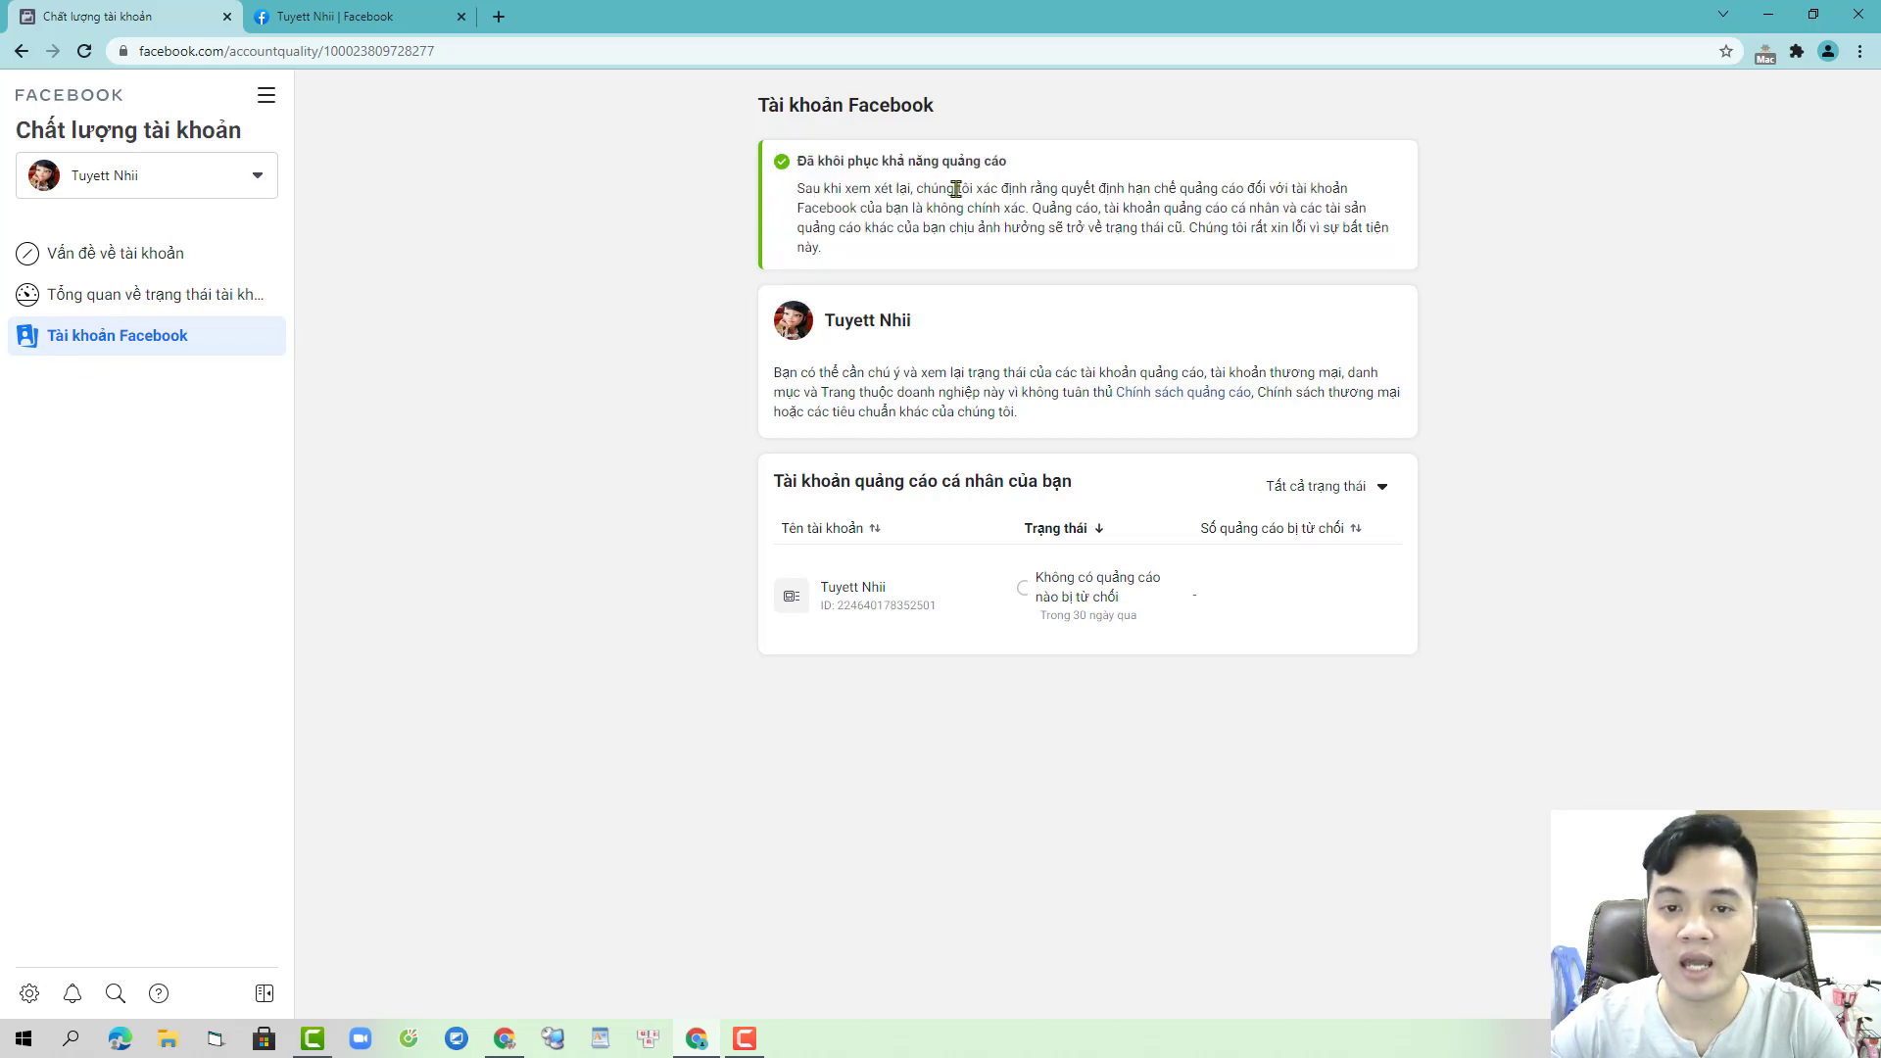
pyautogui.moveTo(931, 188); pyautogui.dragTo(1203, 208)
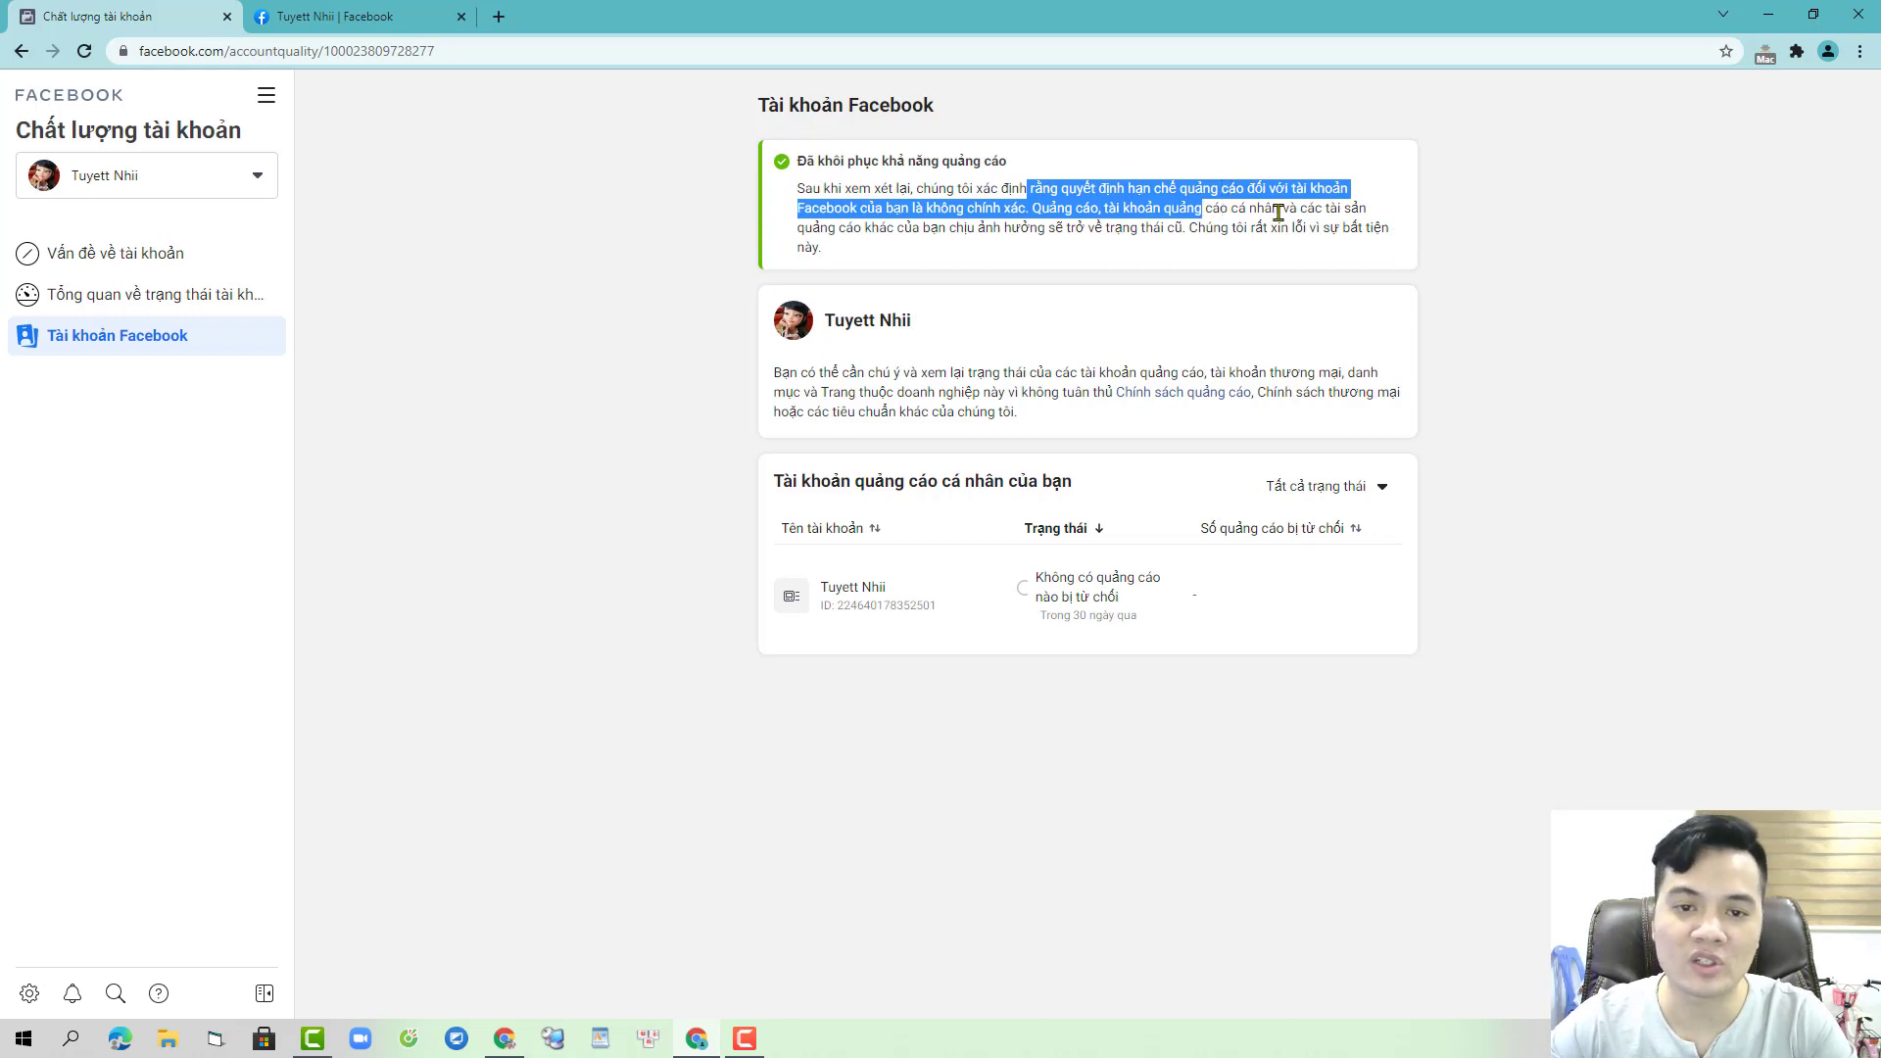
pyautogui.click(1229, 204)
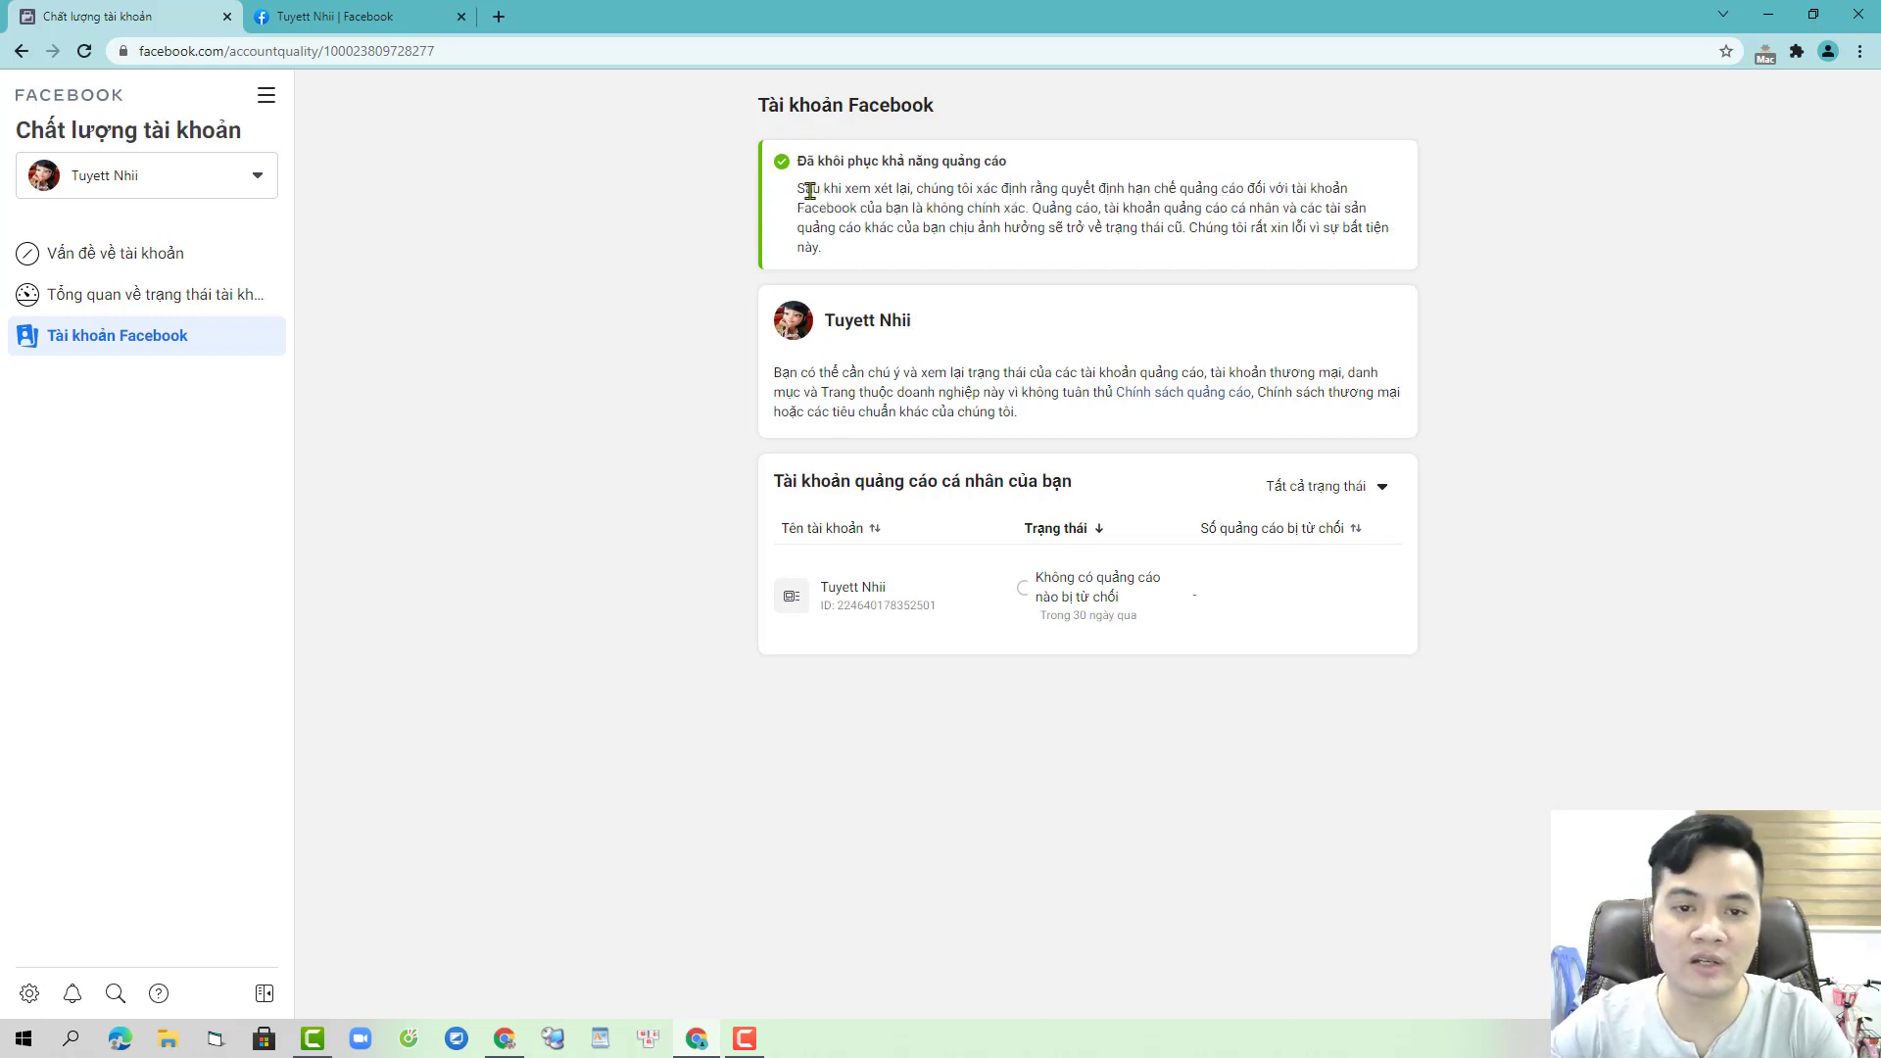
pyautogui.moveTo(805, 191); pyautogui.dragTo(1138, 209)
pyautogui.click(993, 191)
pyautogui.click(374, 12)
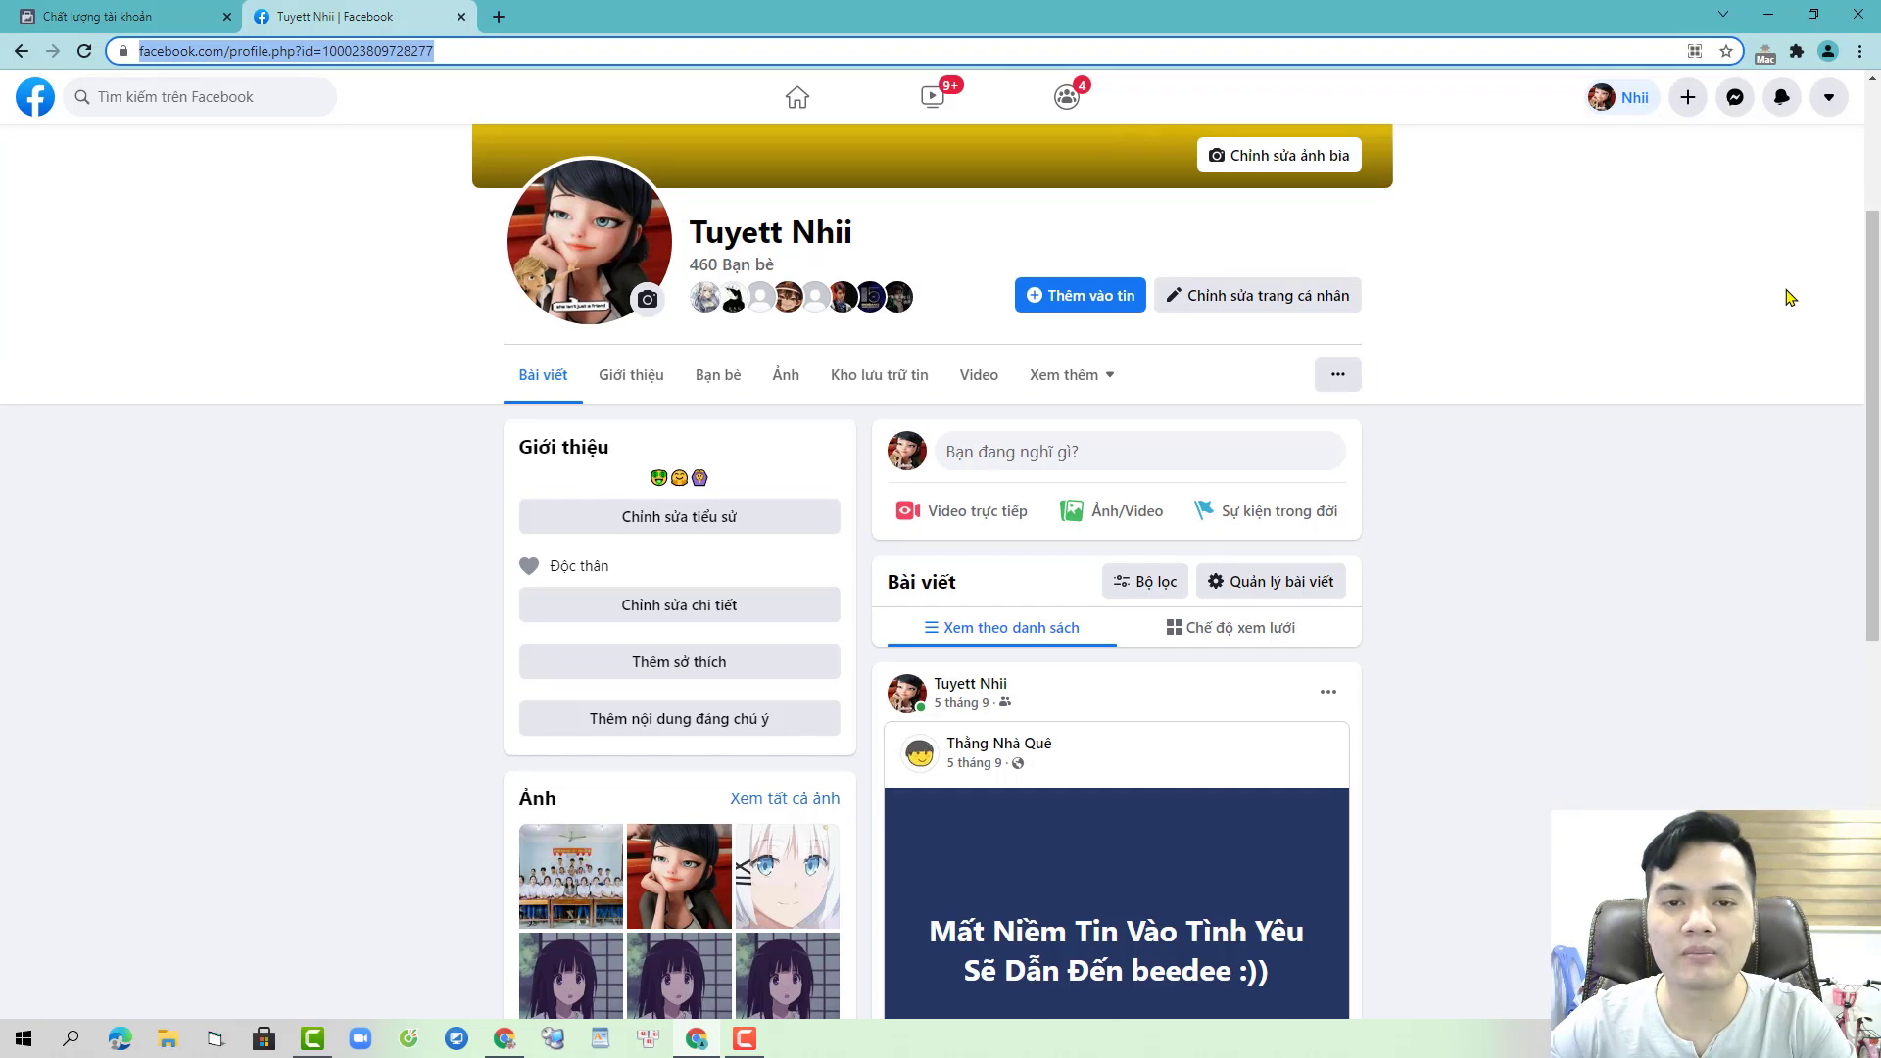
# - Accept the notification invitation to manage the Nanio Mỹ Phẩm Chính Hãng page
pyautogui.click(1782, 97)
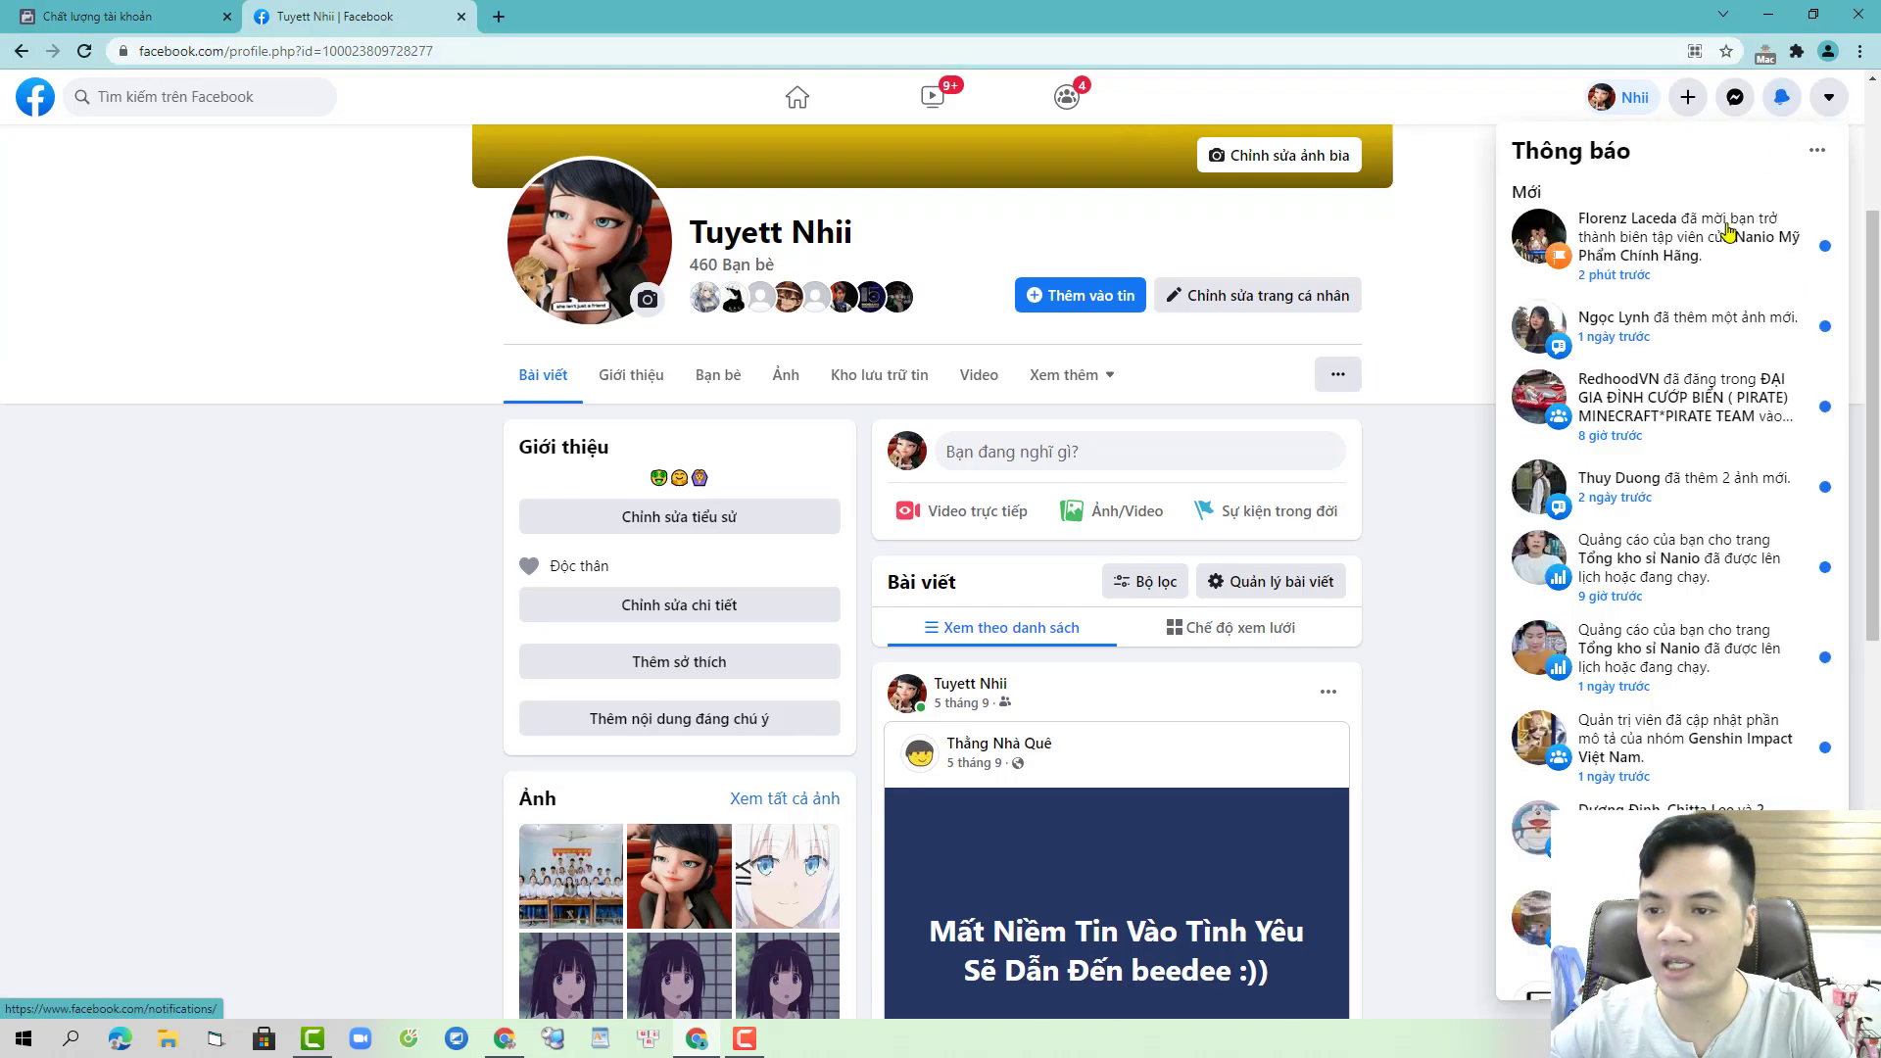
pyautogui.click(1729, 231)
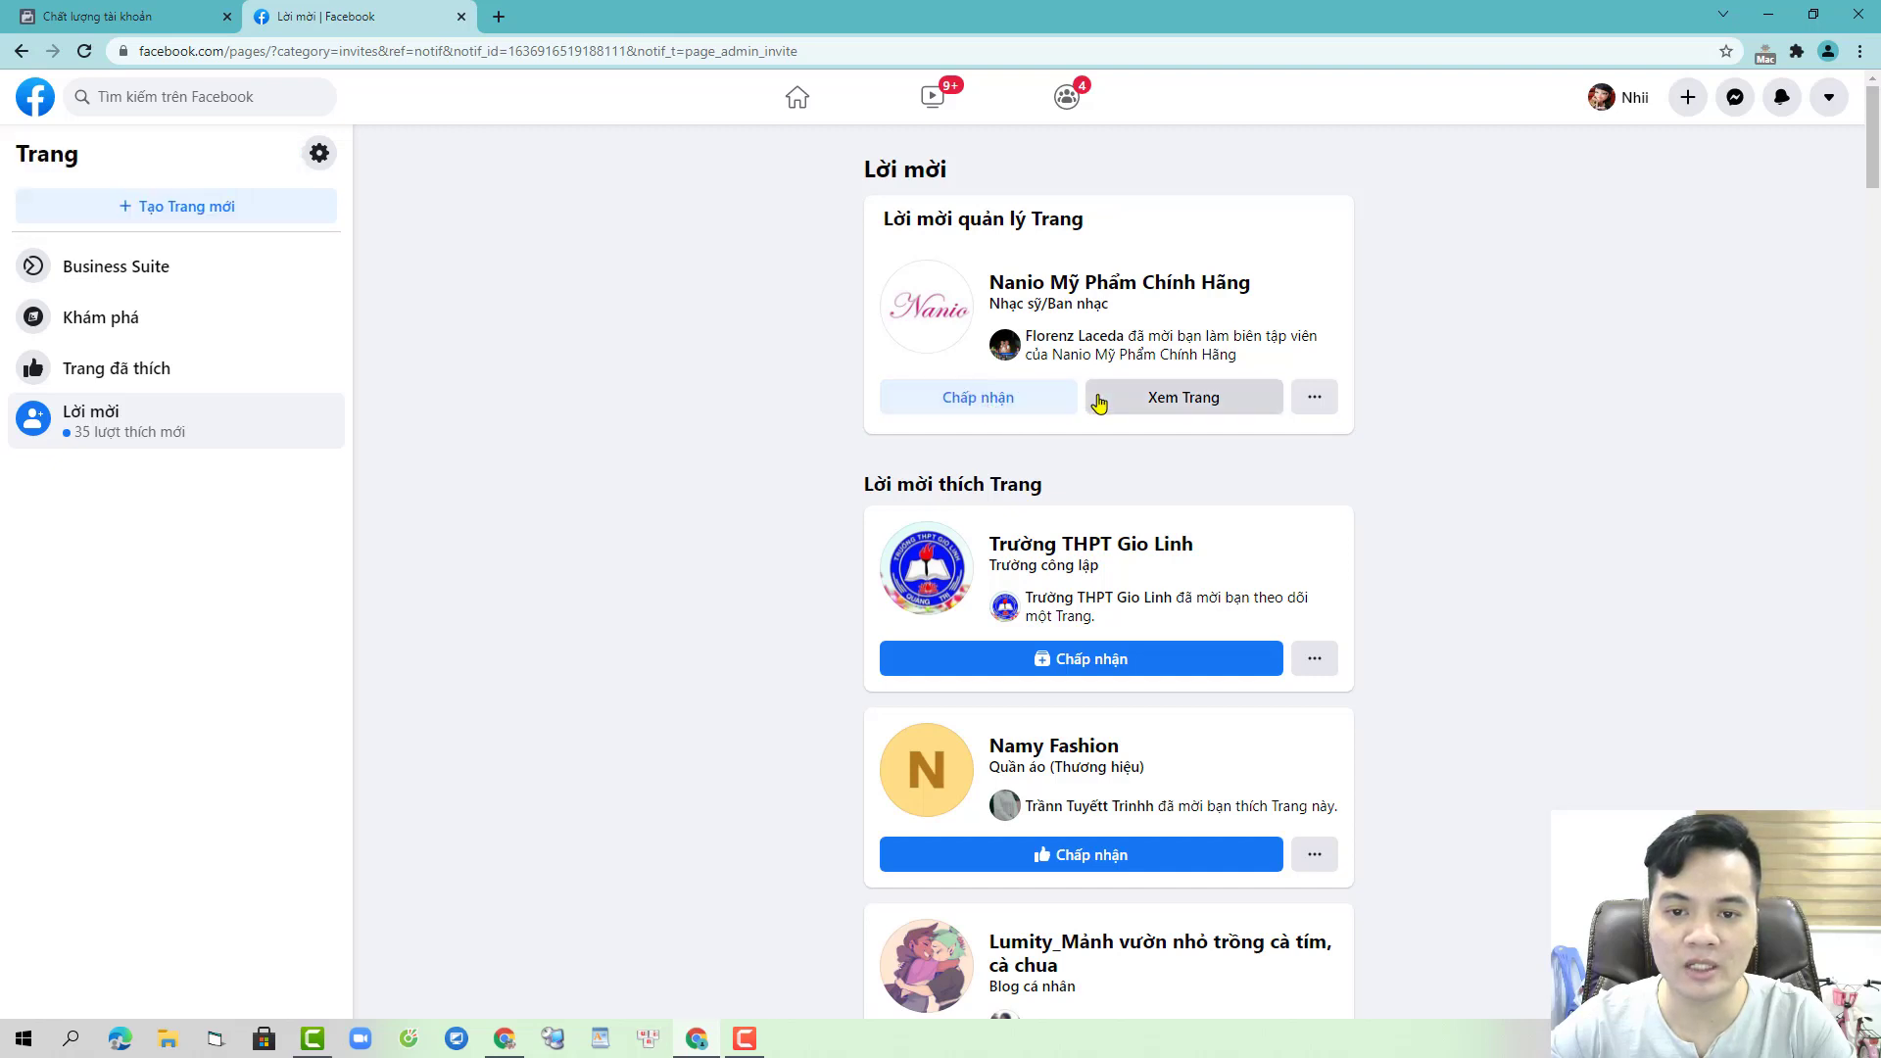
pyautogui.click(977, 398)
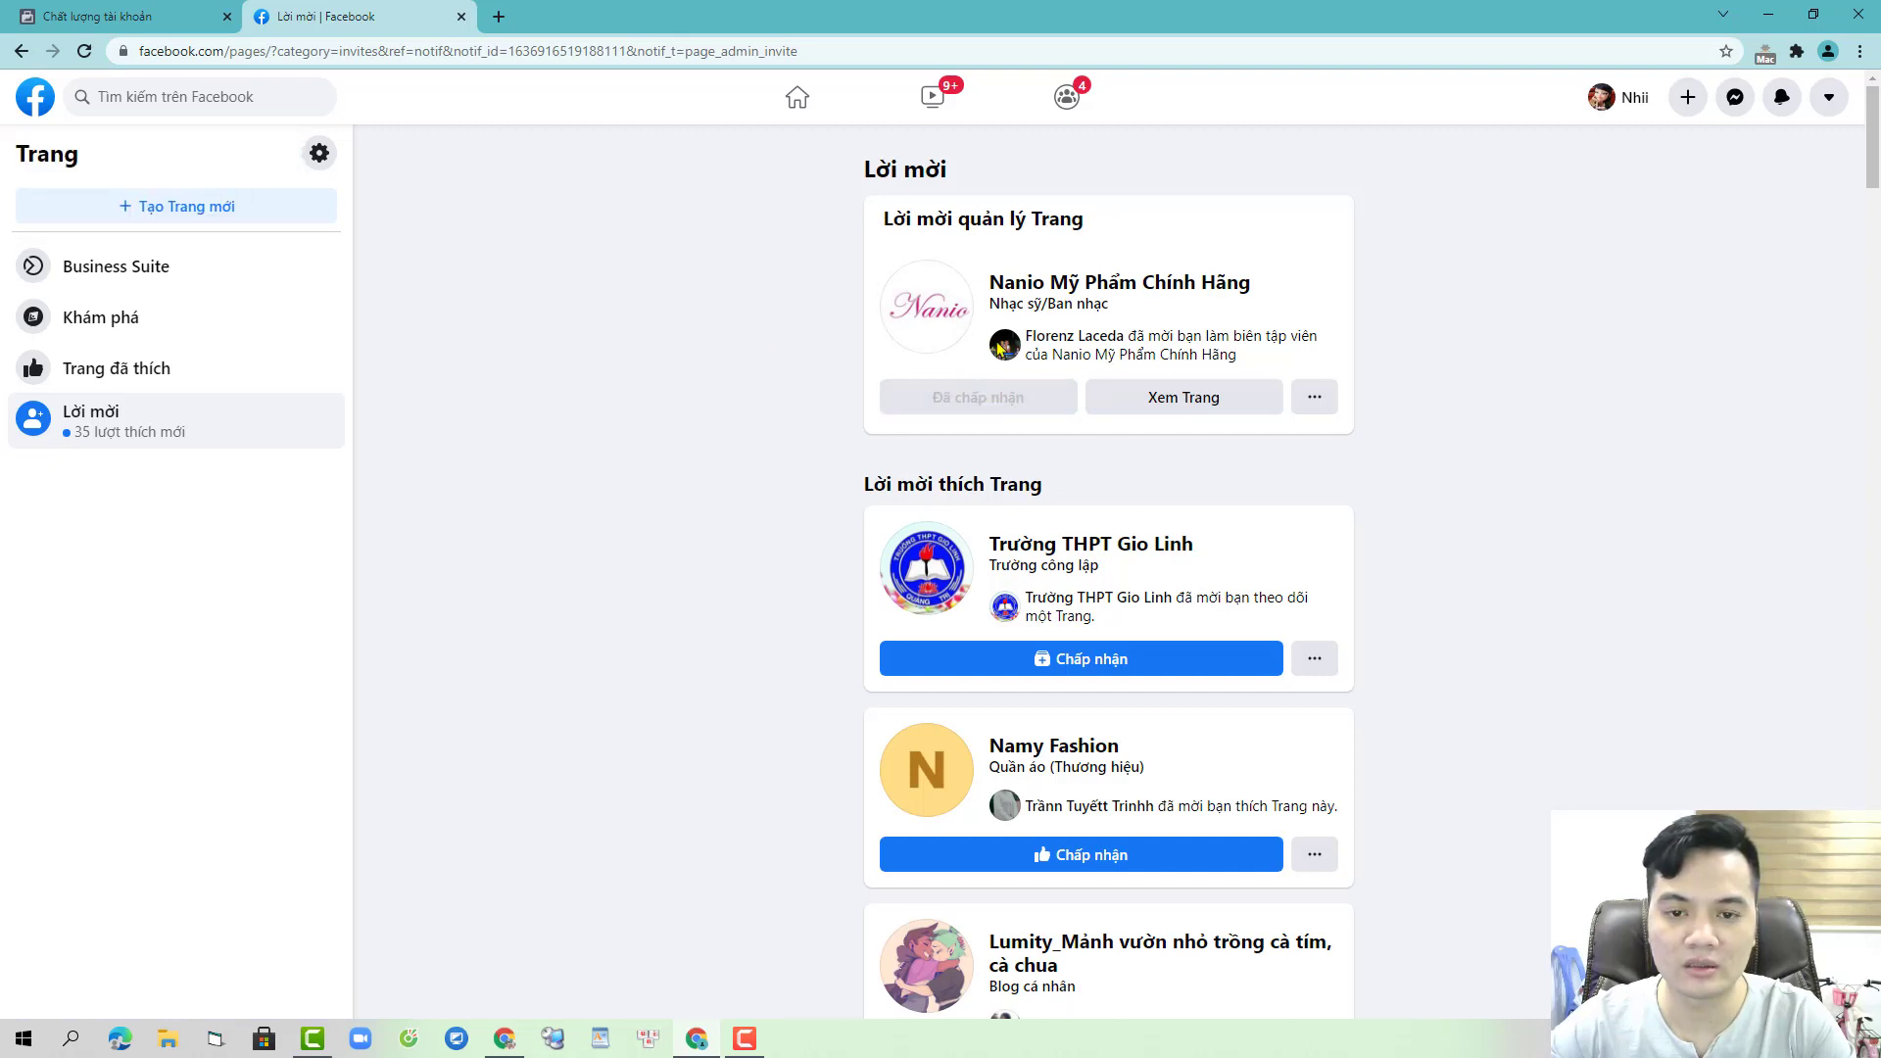
pyautogui.click(147, 13)
pyautogui.click(210, 253)
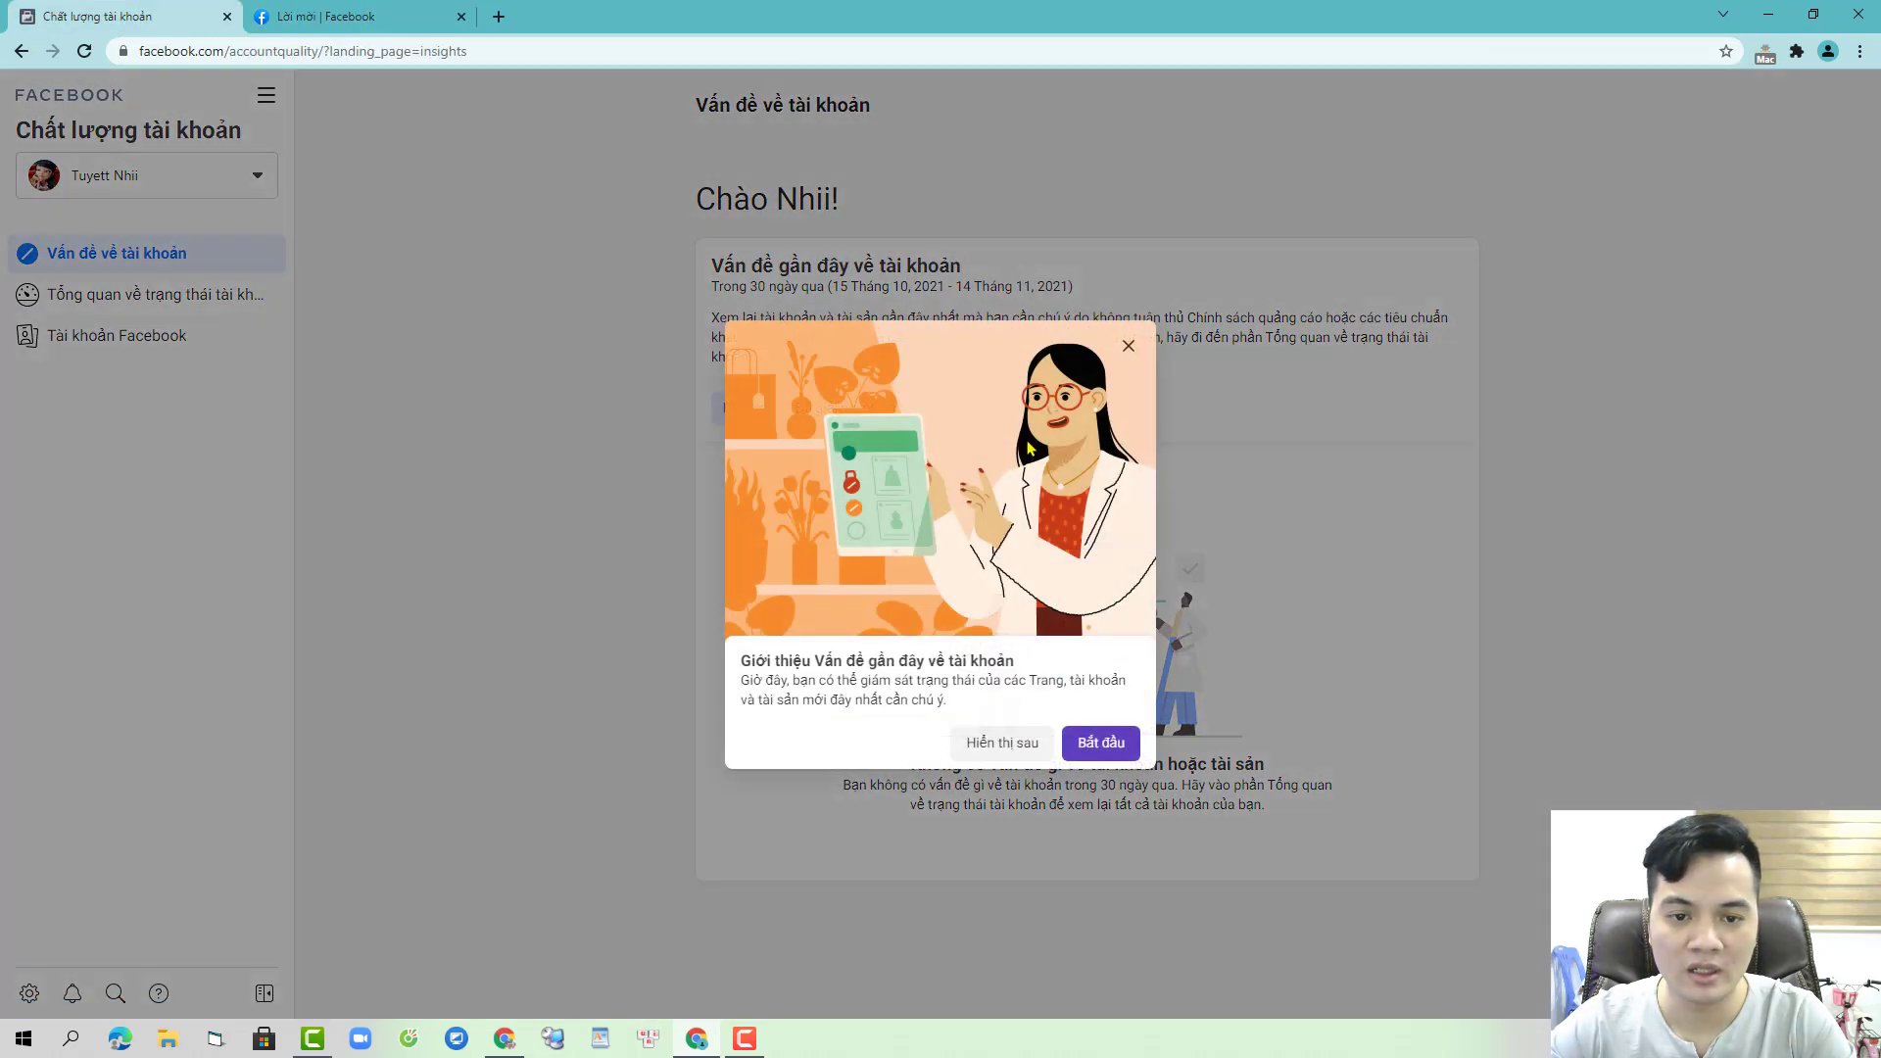
pyautogui.click(1128, 346)
pyautogui.click(870, 407)
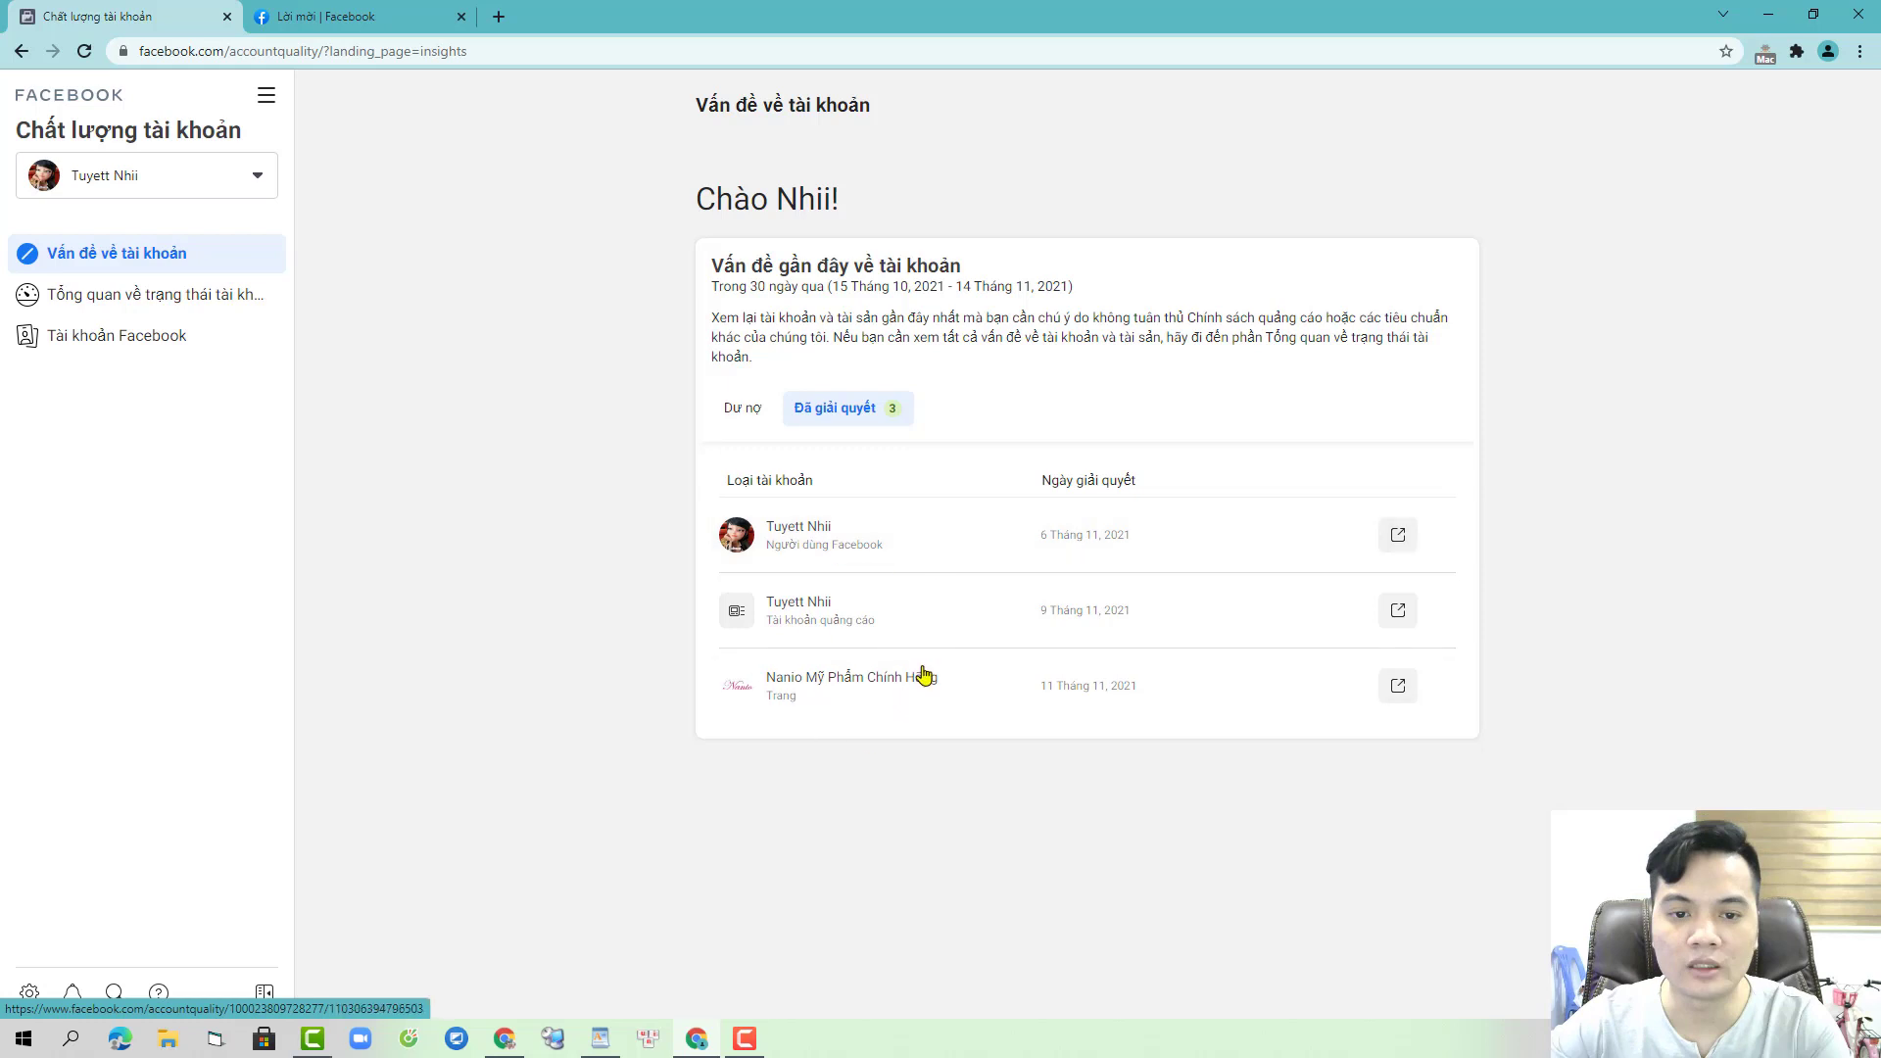
# - Copy the full fb.me invitation link from WordPad and return to the Facebook invitations tab
pyautogui.click(600, 1039)
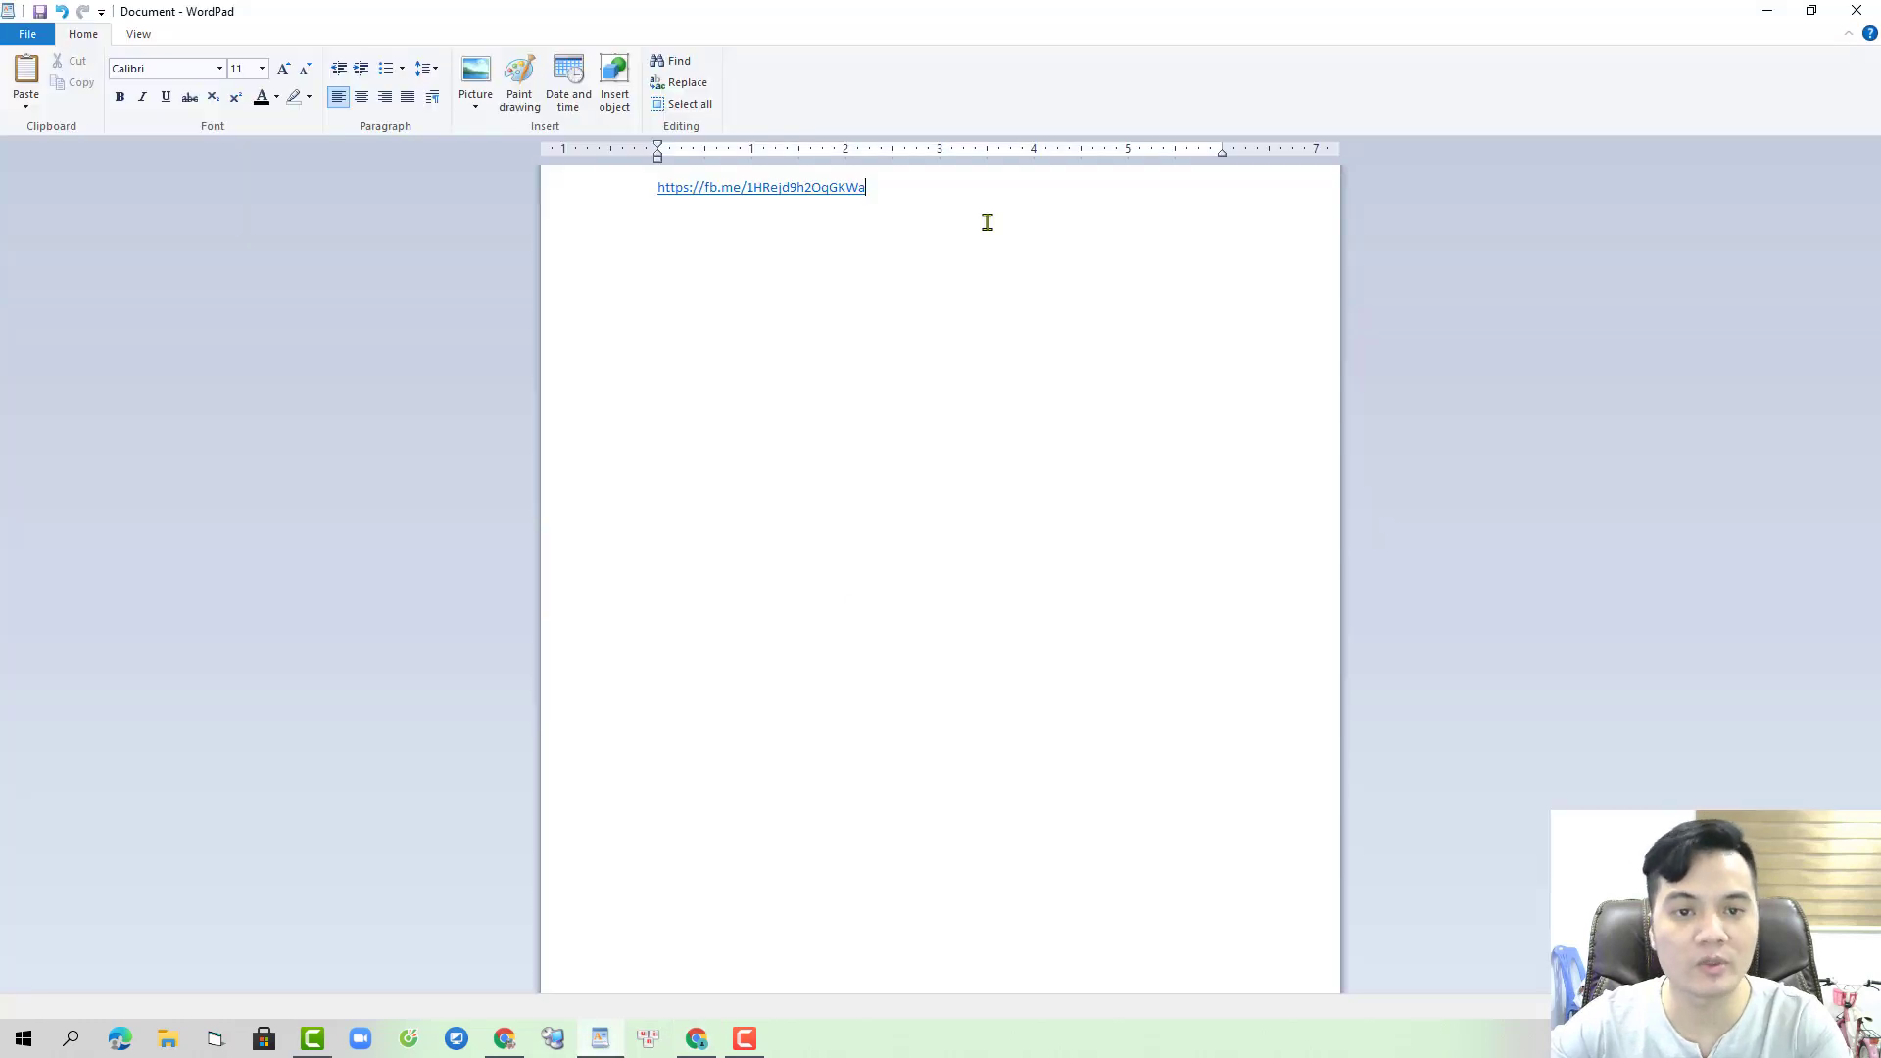
pyautogui.moveTo(877, 190); pyautogui.dragTo(659, 189)
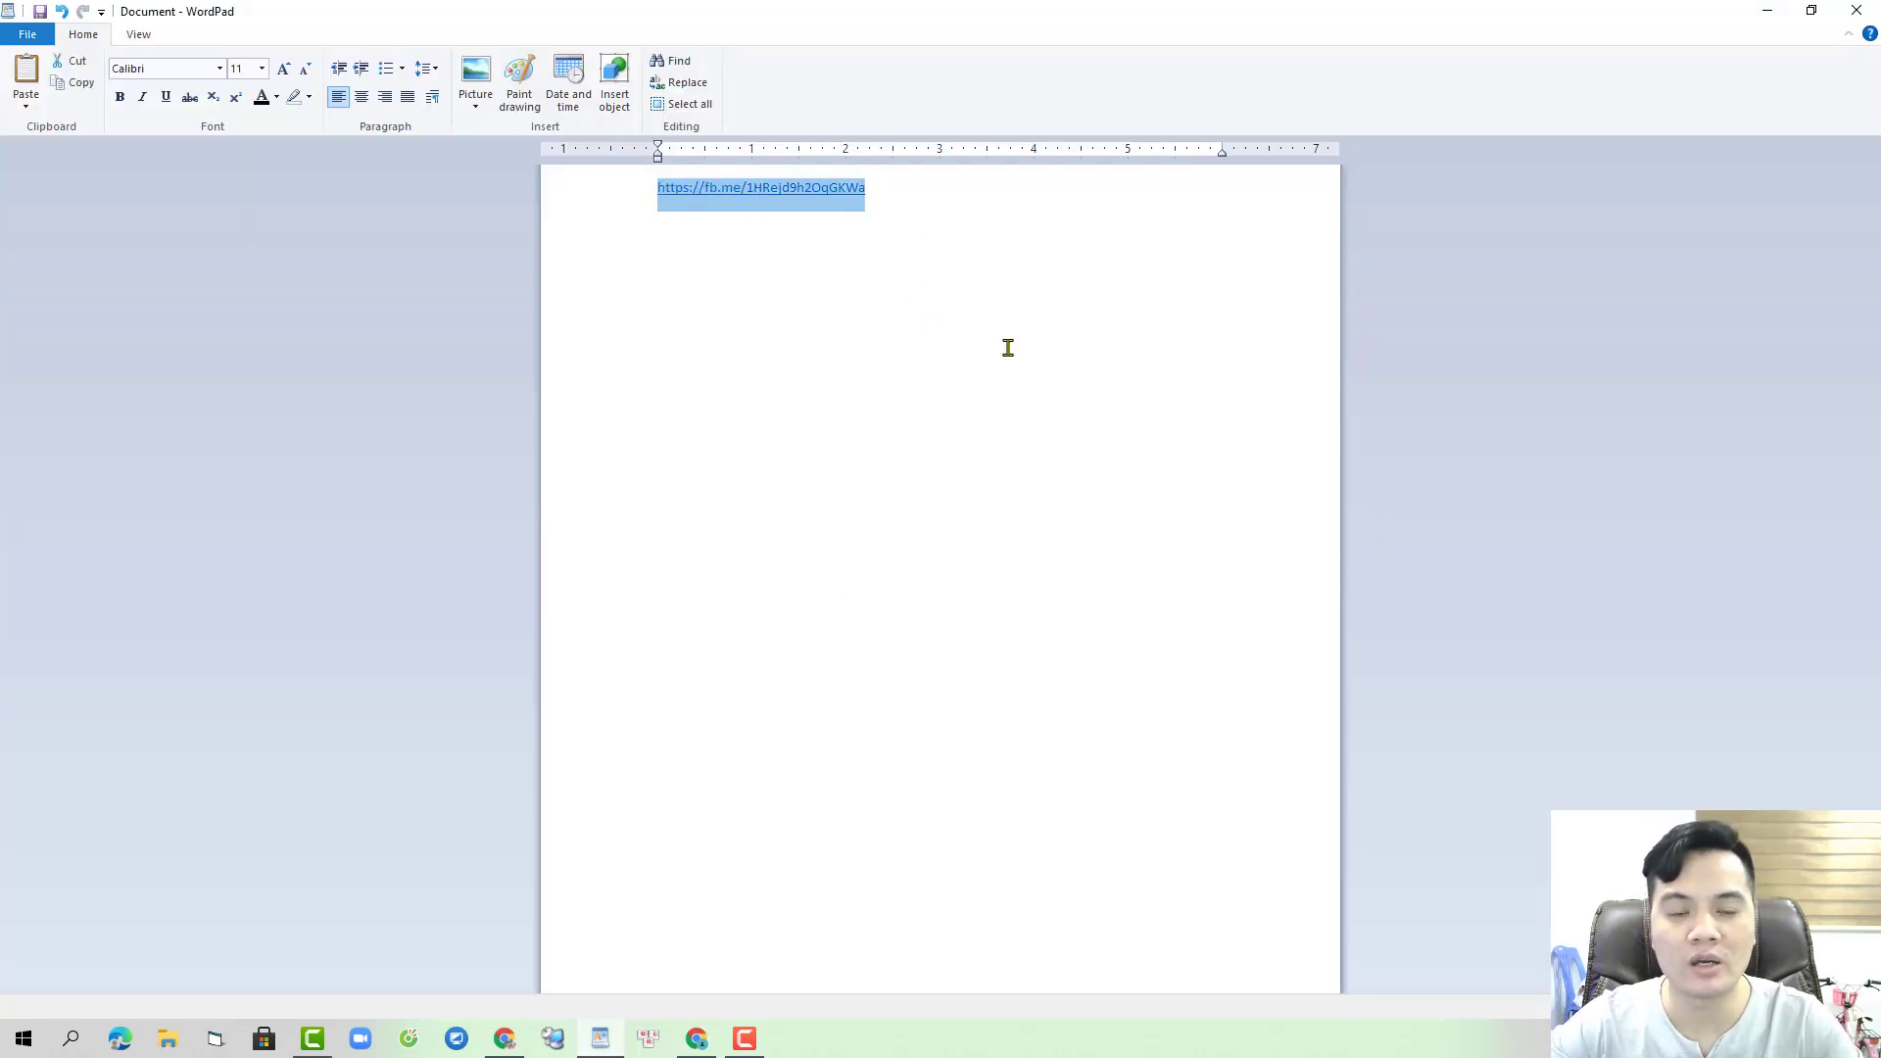
pyautogui.click(697, 1040)
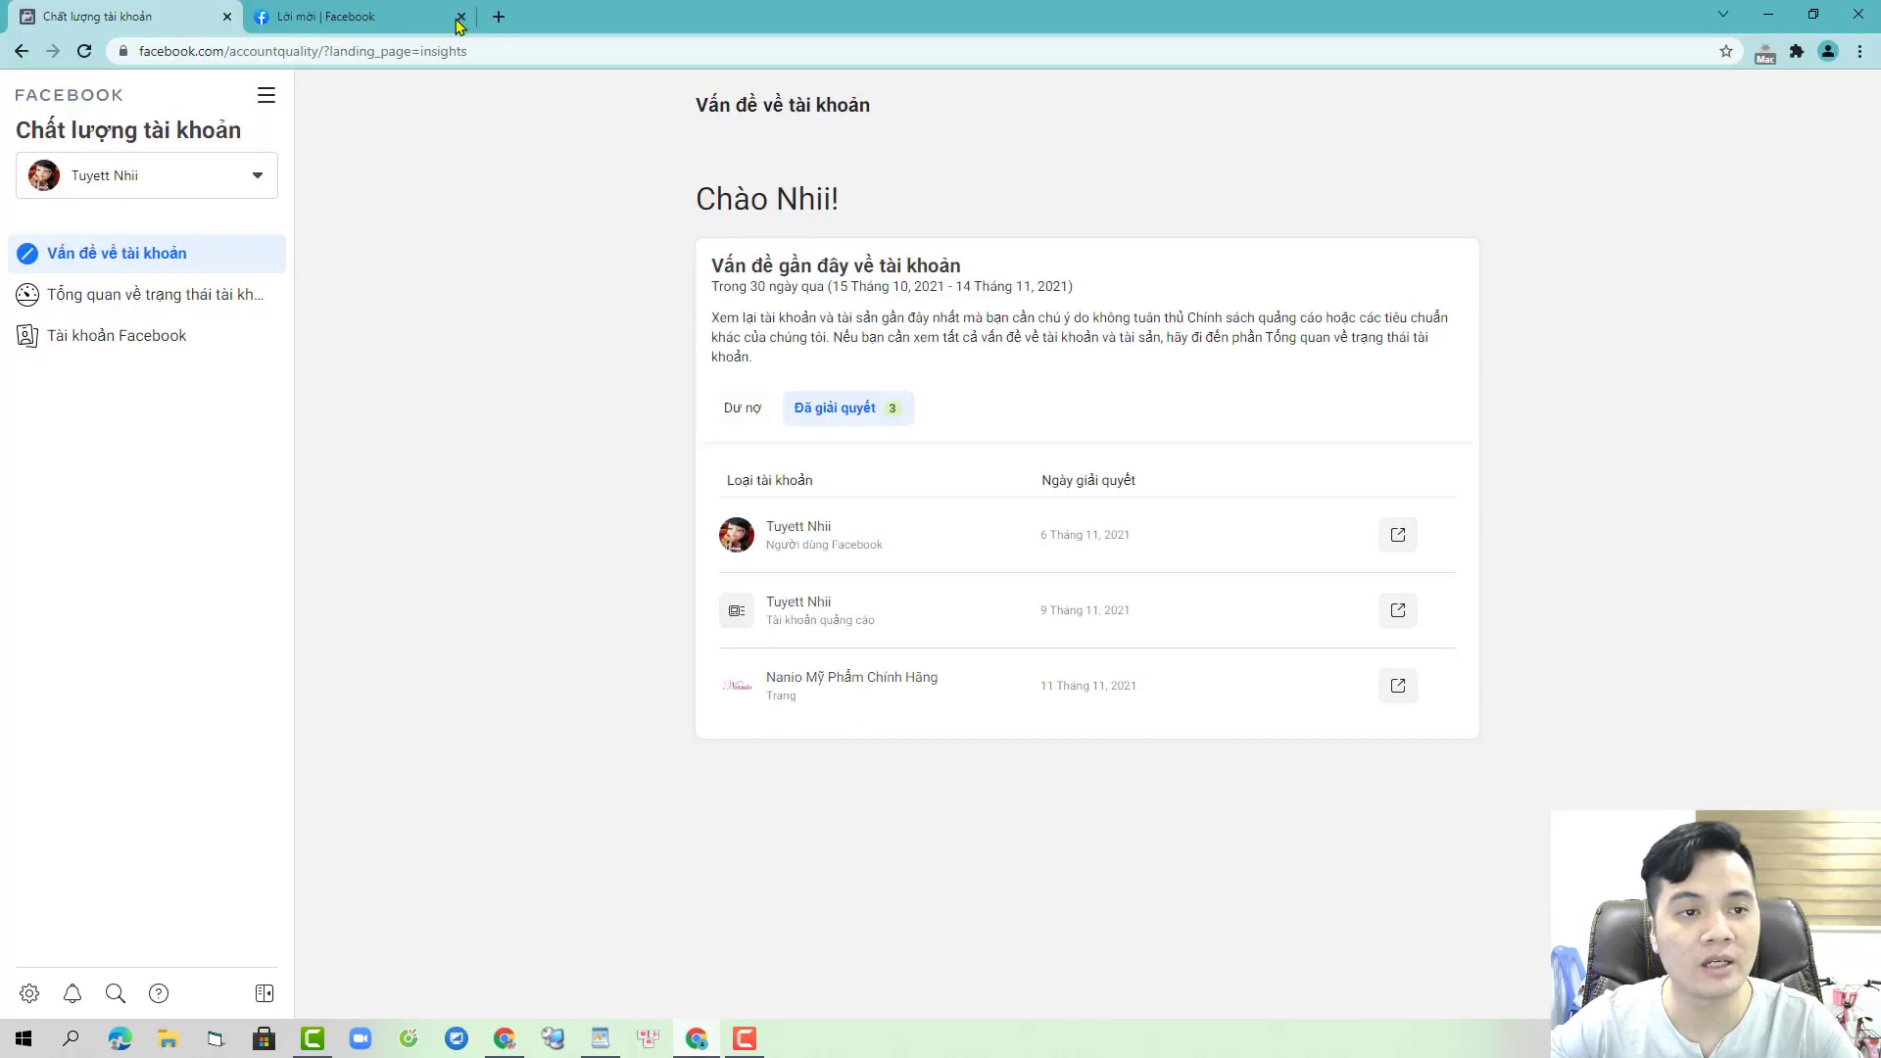
pyautogui.click(600, 1039)
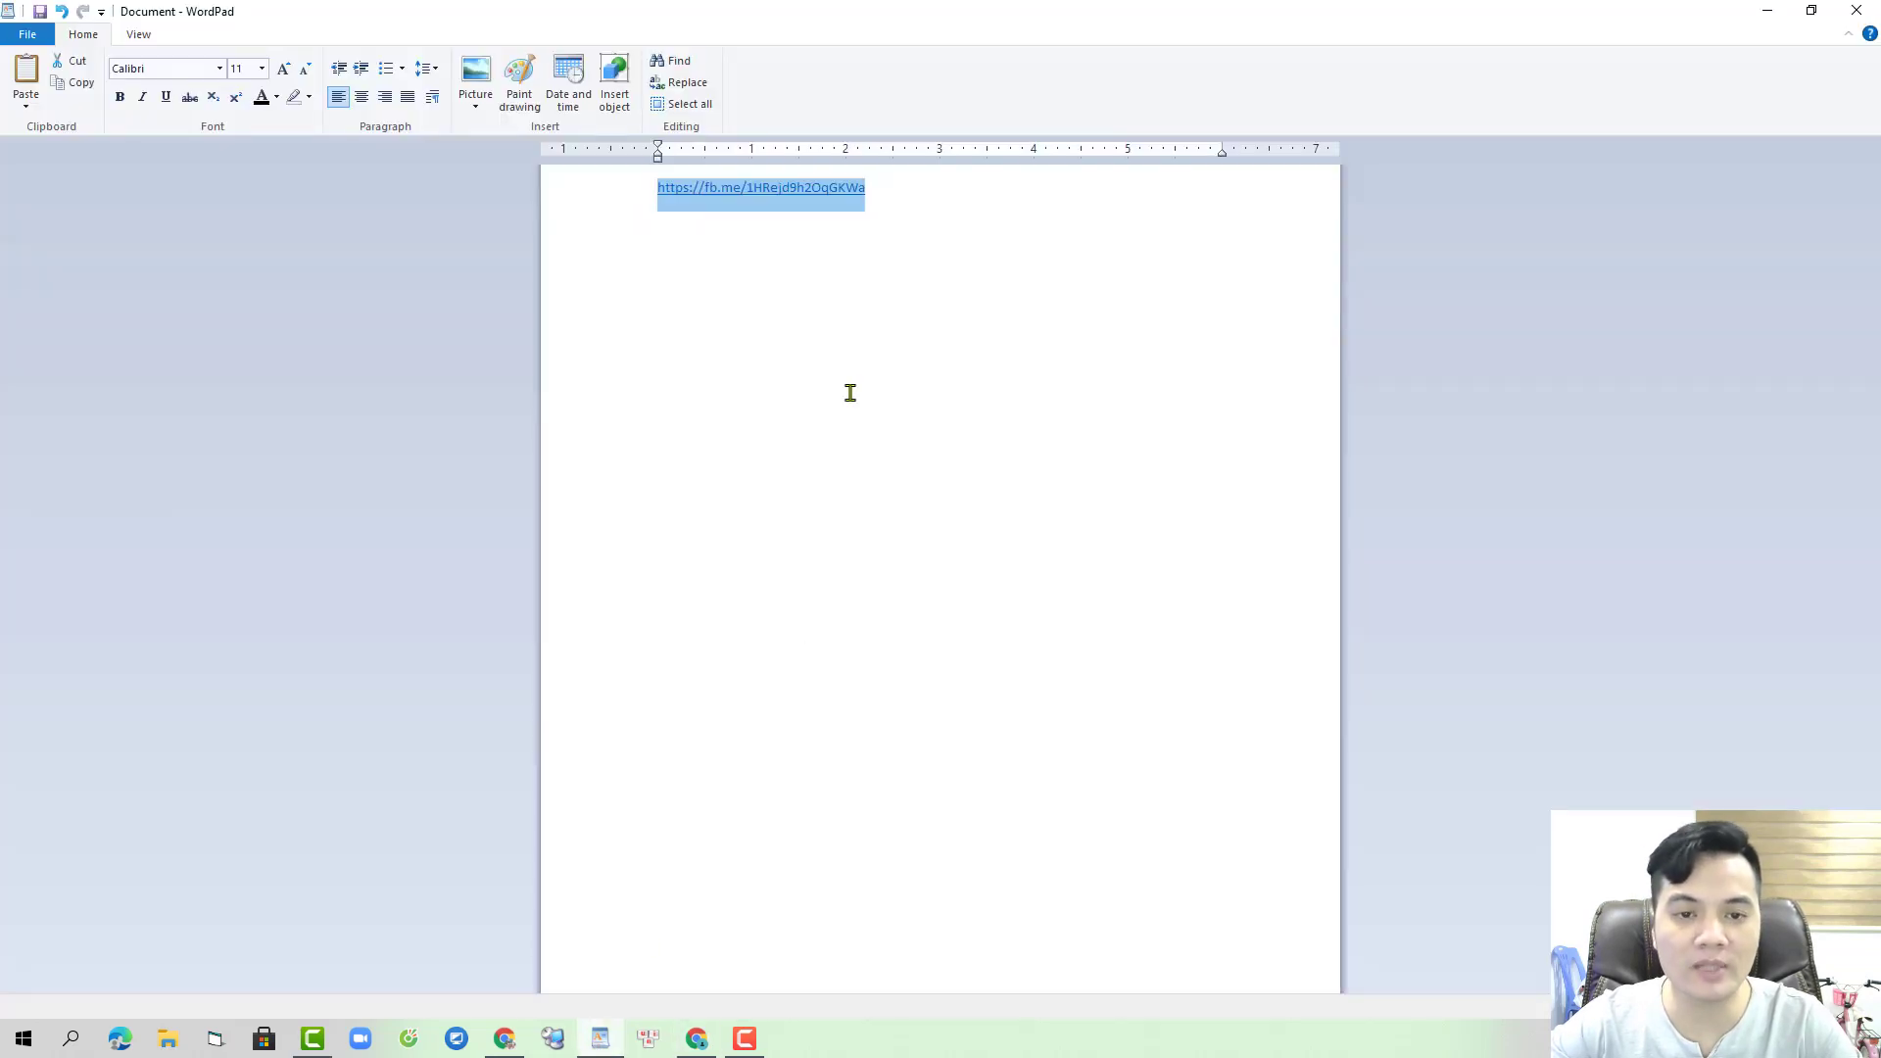
pyautogui.click(879, 201)
pyautogui.moveTo(895, 186); pyautogui.dragTo(661, 188)
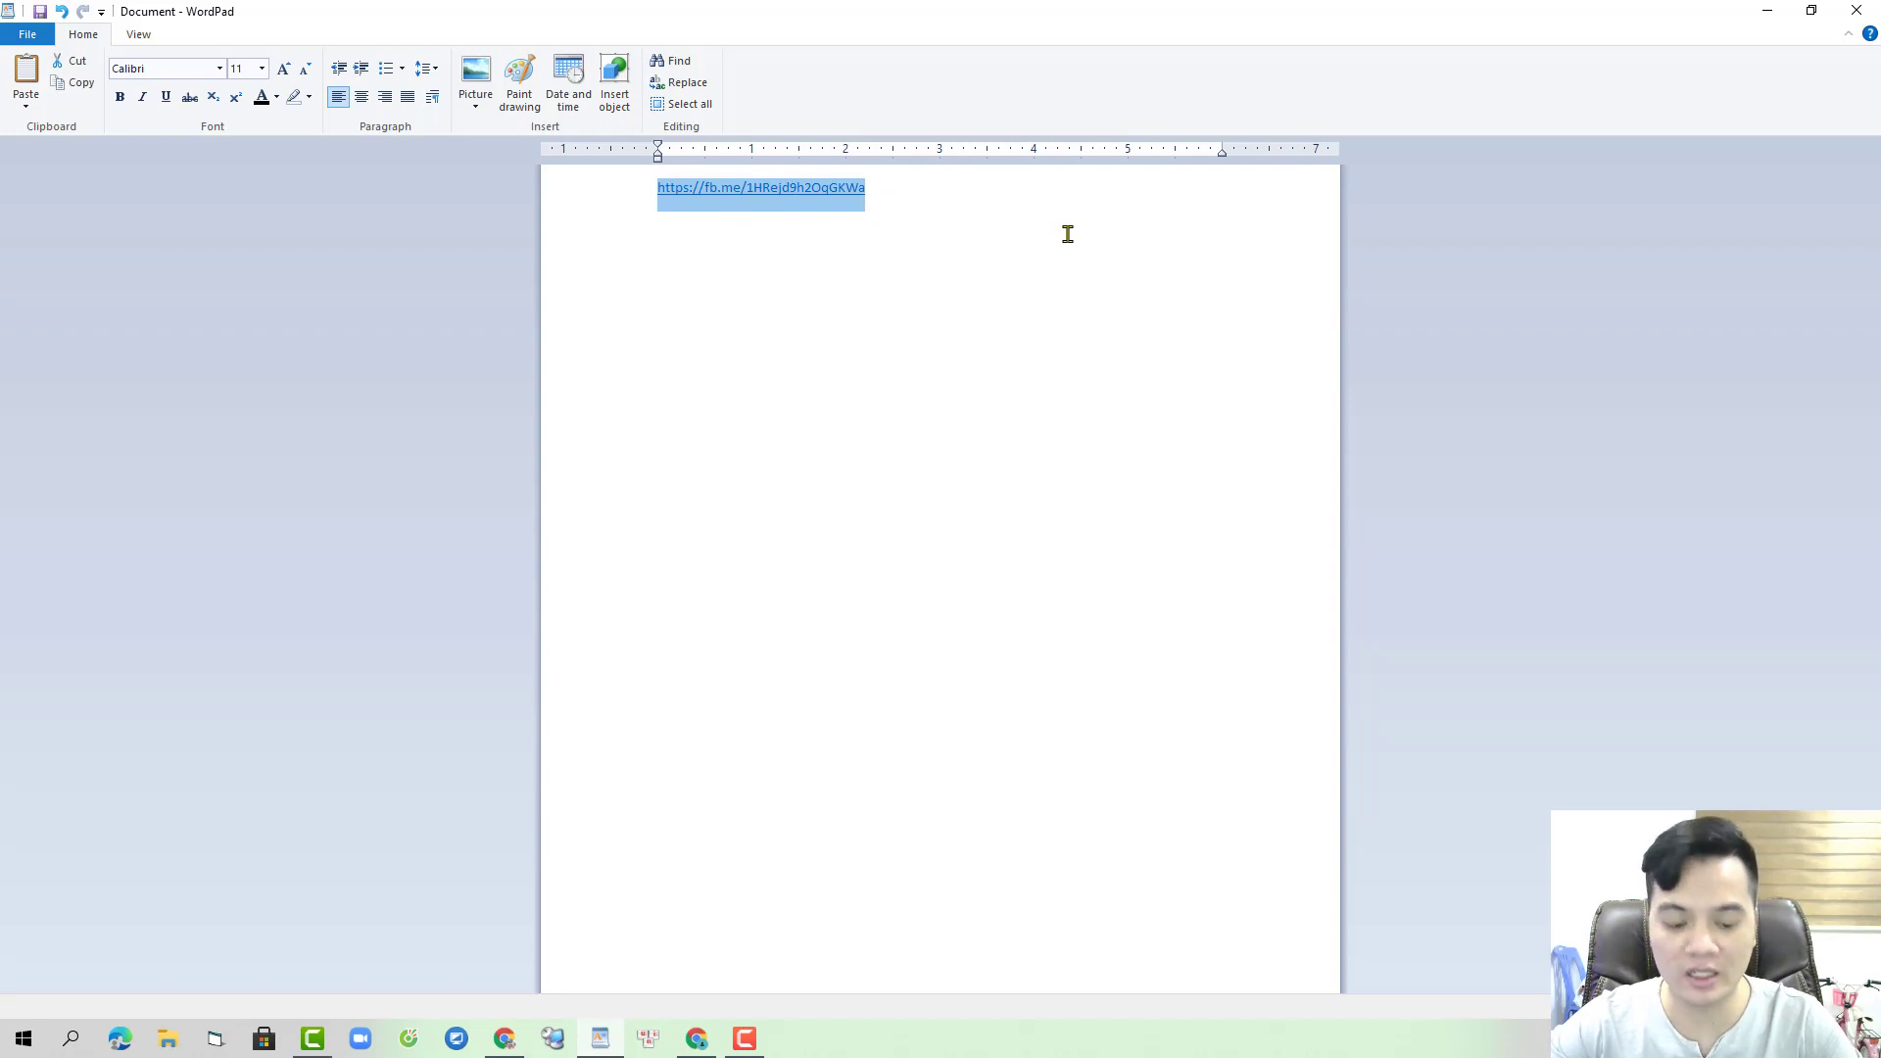
pyautogui.click(697, 1039)
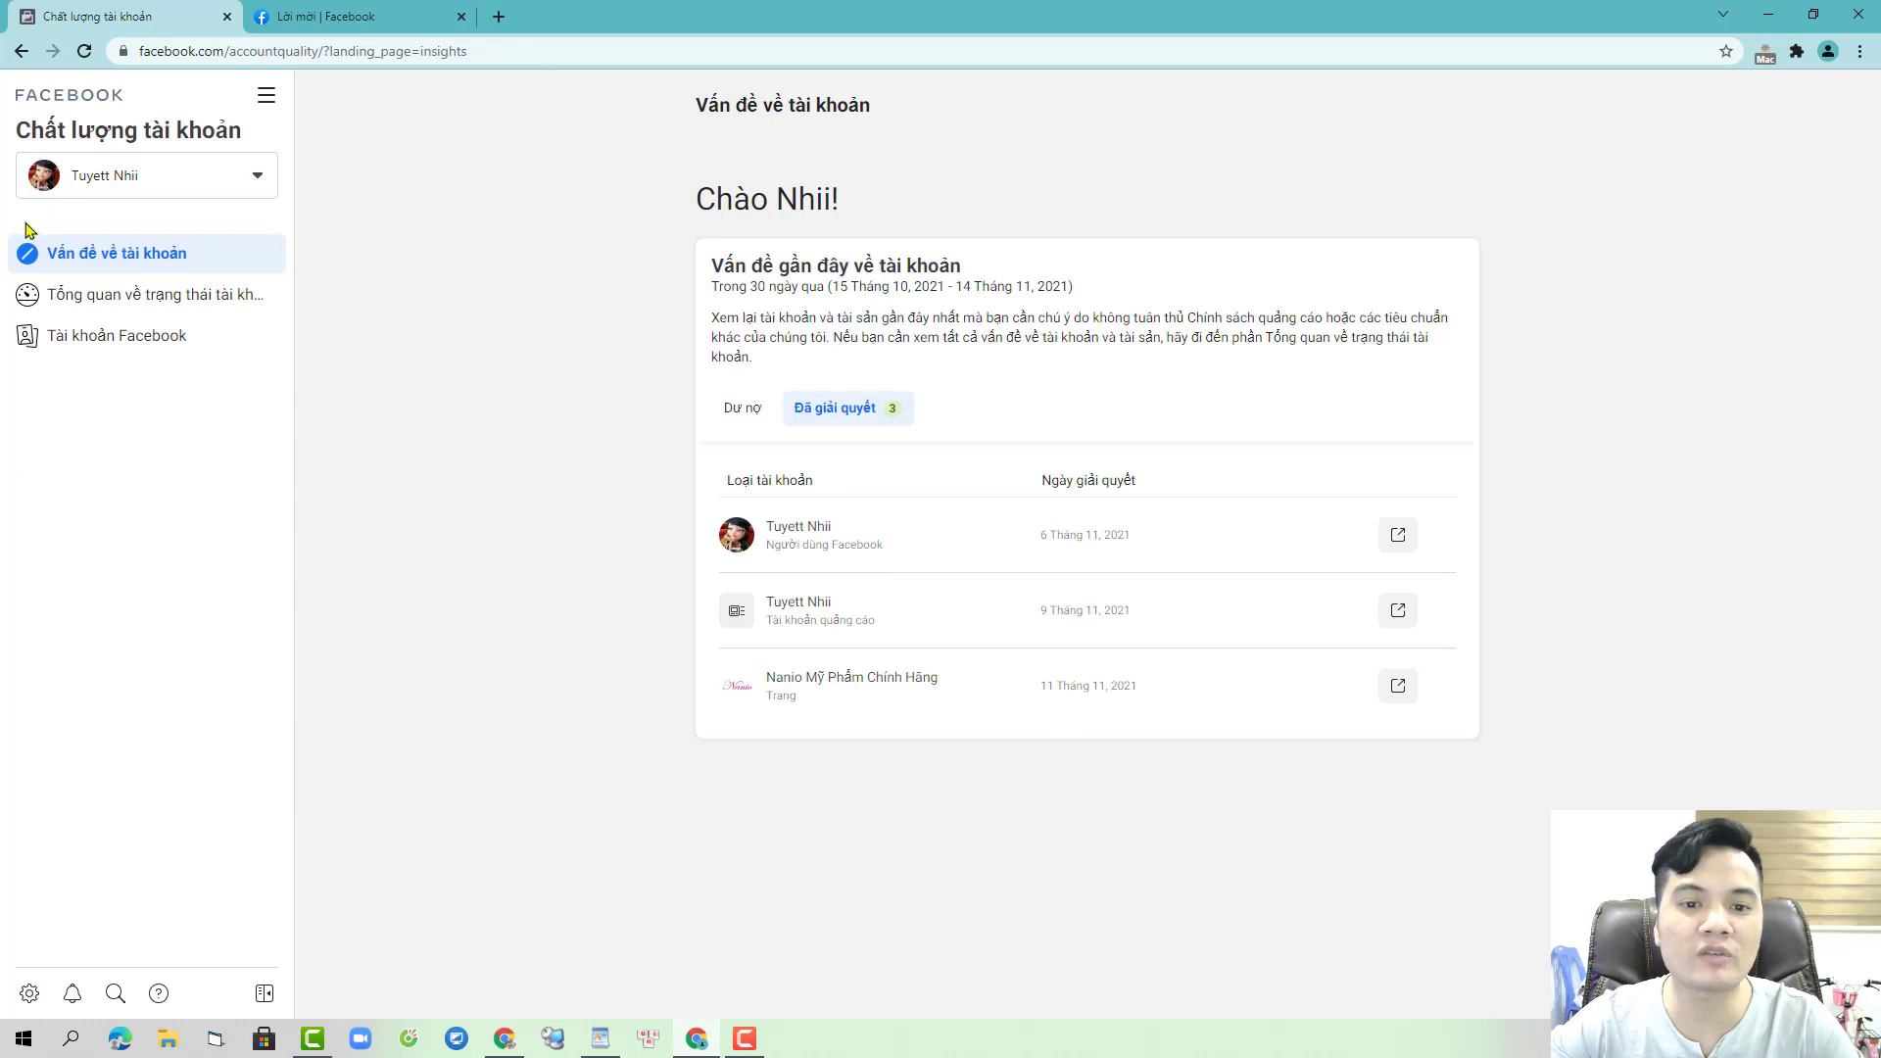
pyautogui.click(354, 16)
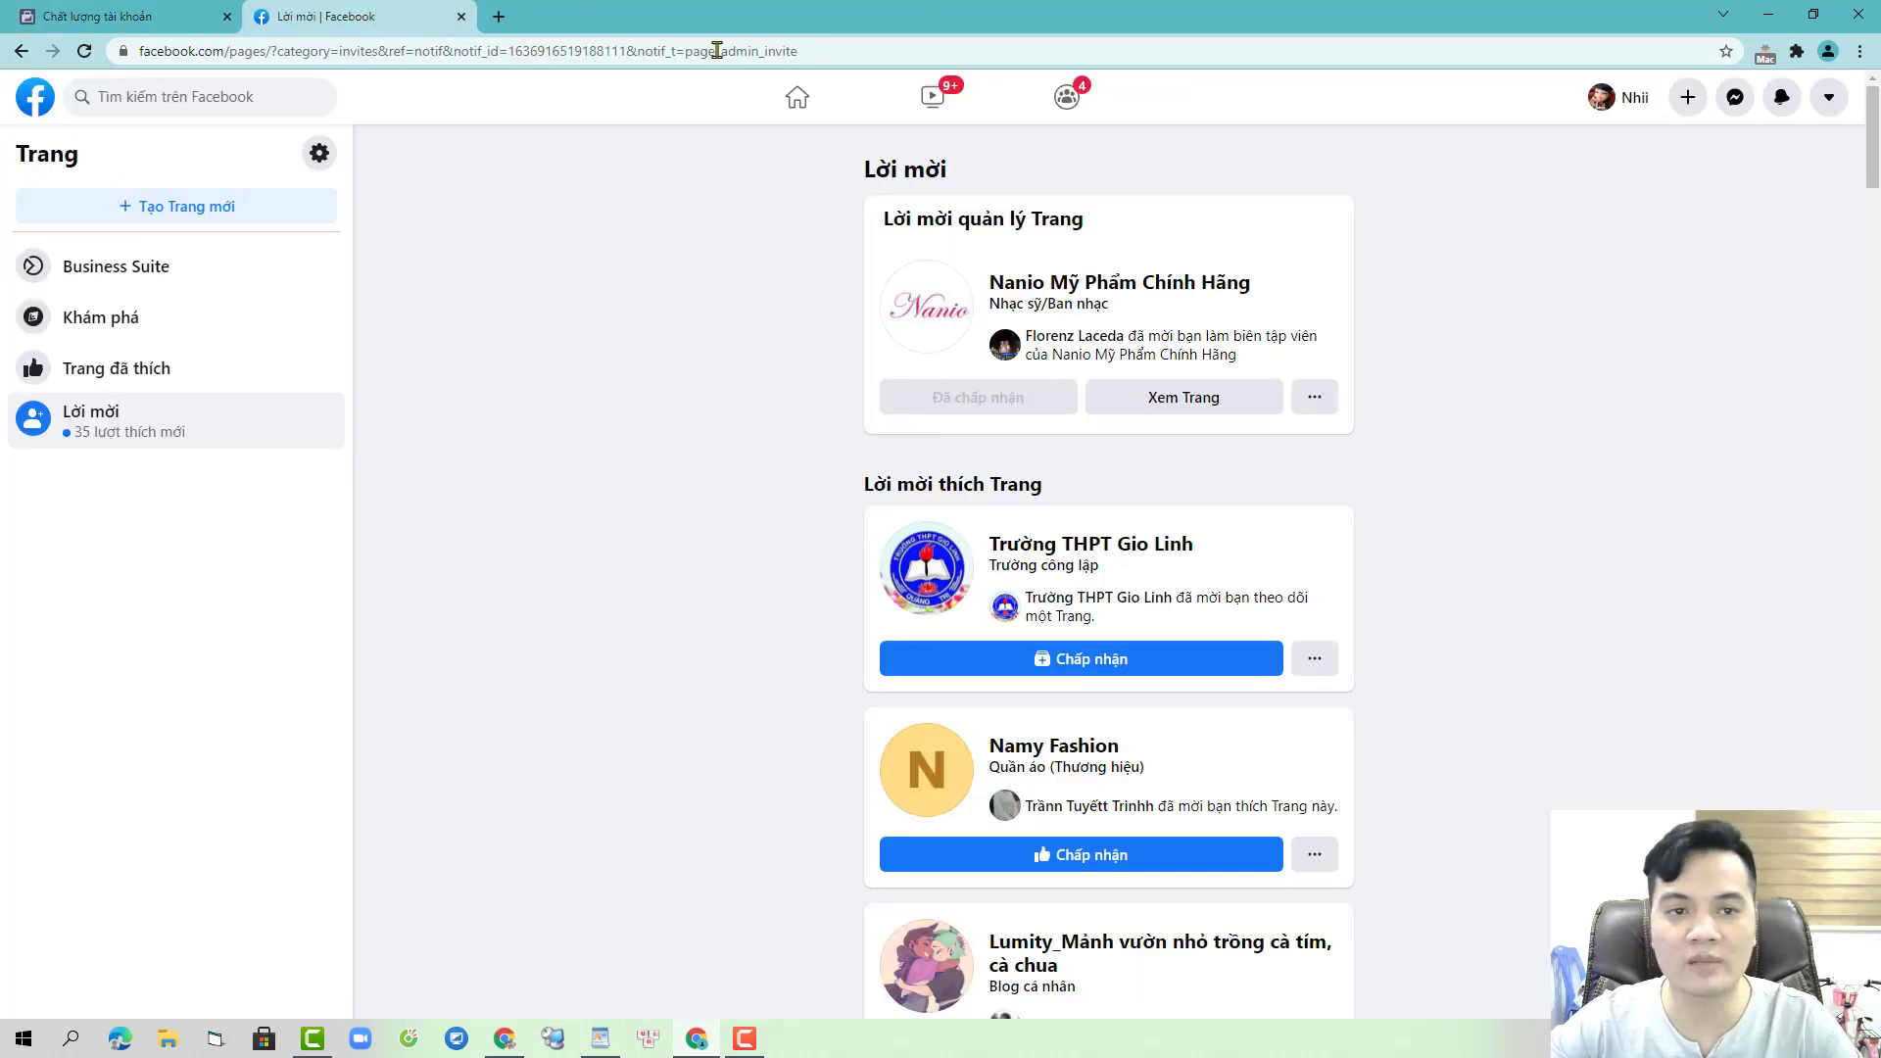
# - Open the copied fb.me invitation link in the browser
pyautogui.click(863, 44)
pyautogui.hotkey('ctrl', 'v')
pyautogui.press('Return')
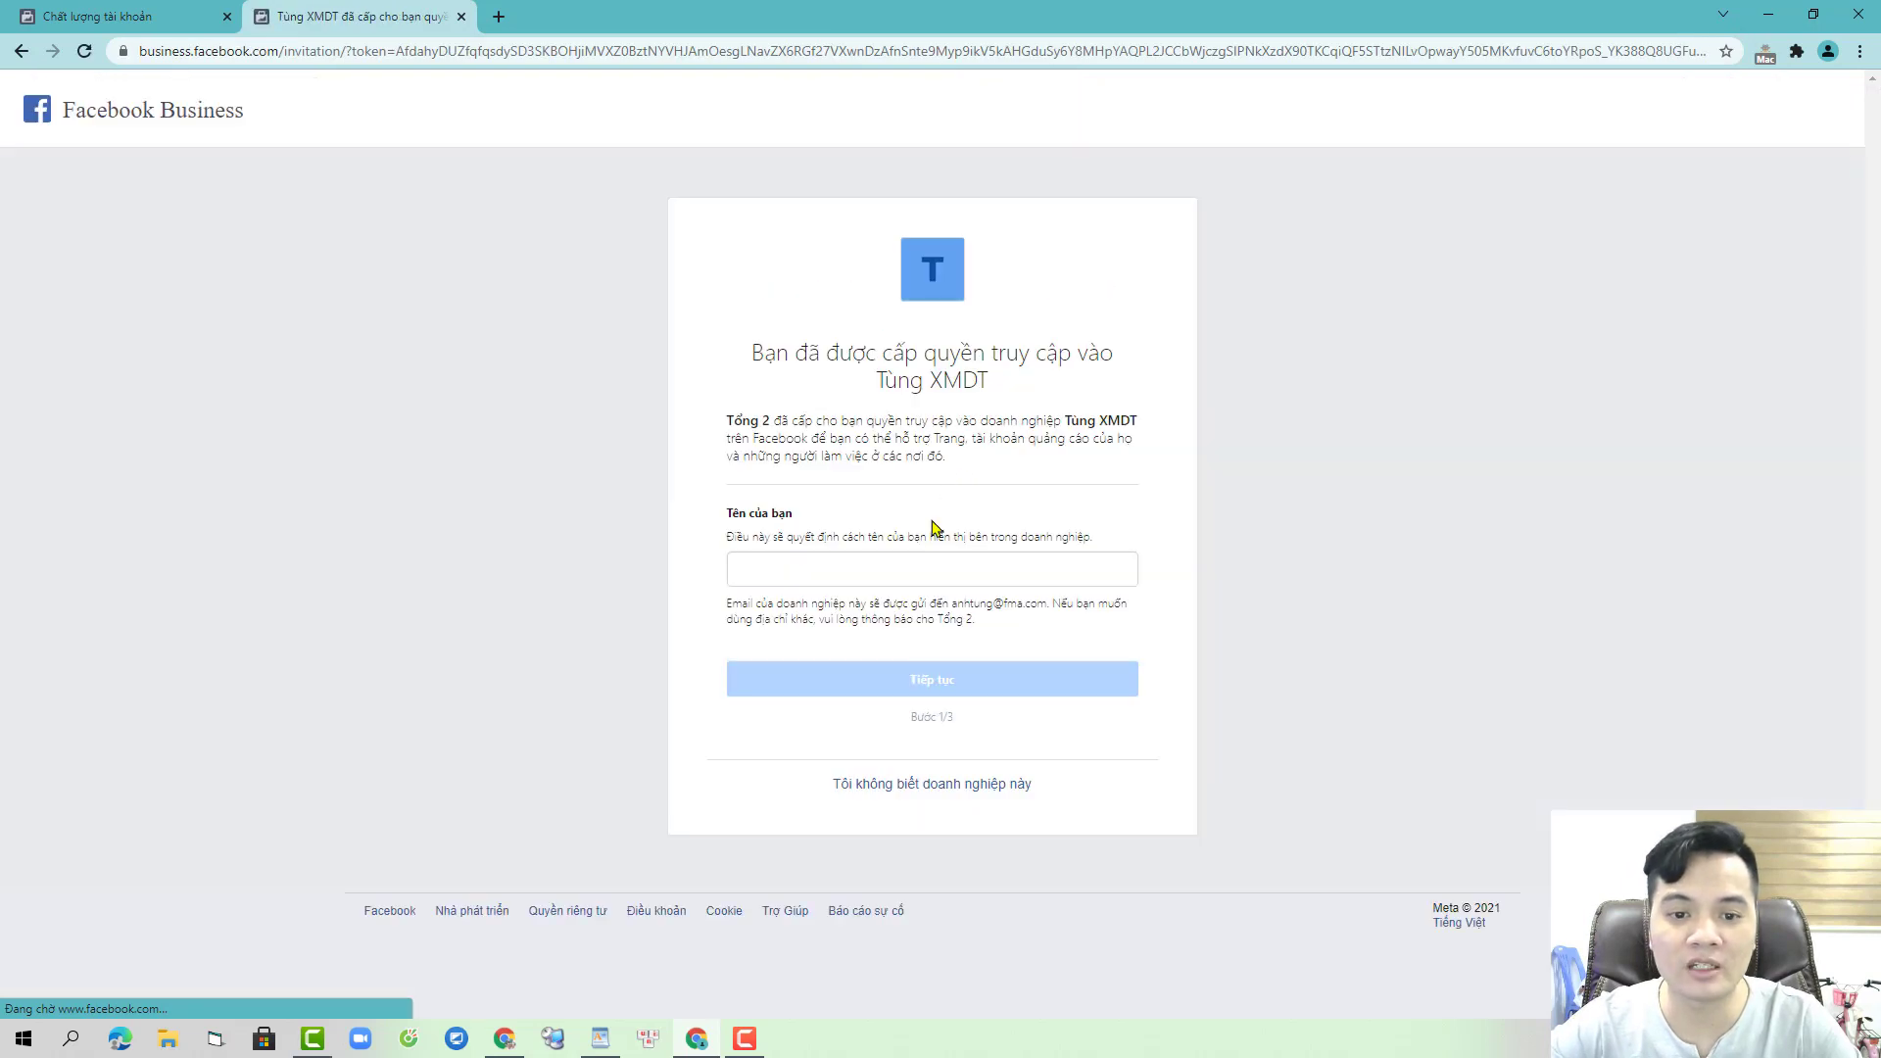
# - Enter your display name, accept the business invitation, and confirm with the account password
pyautogui.click(919, 564)
pyautogui.write('TUYẾT')
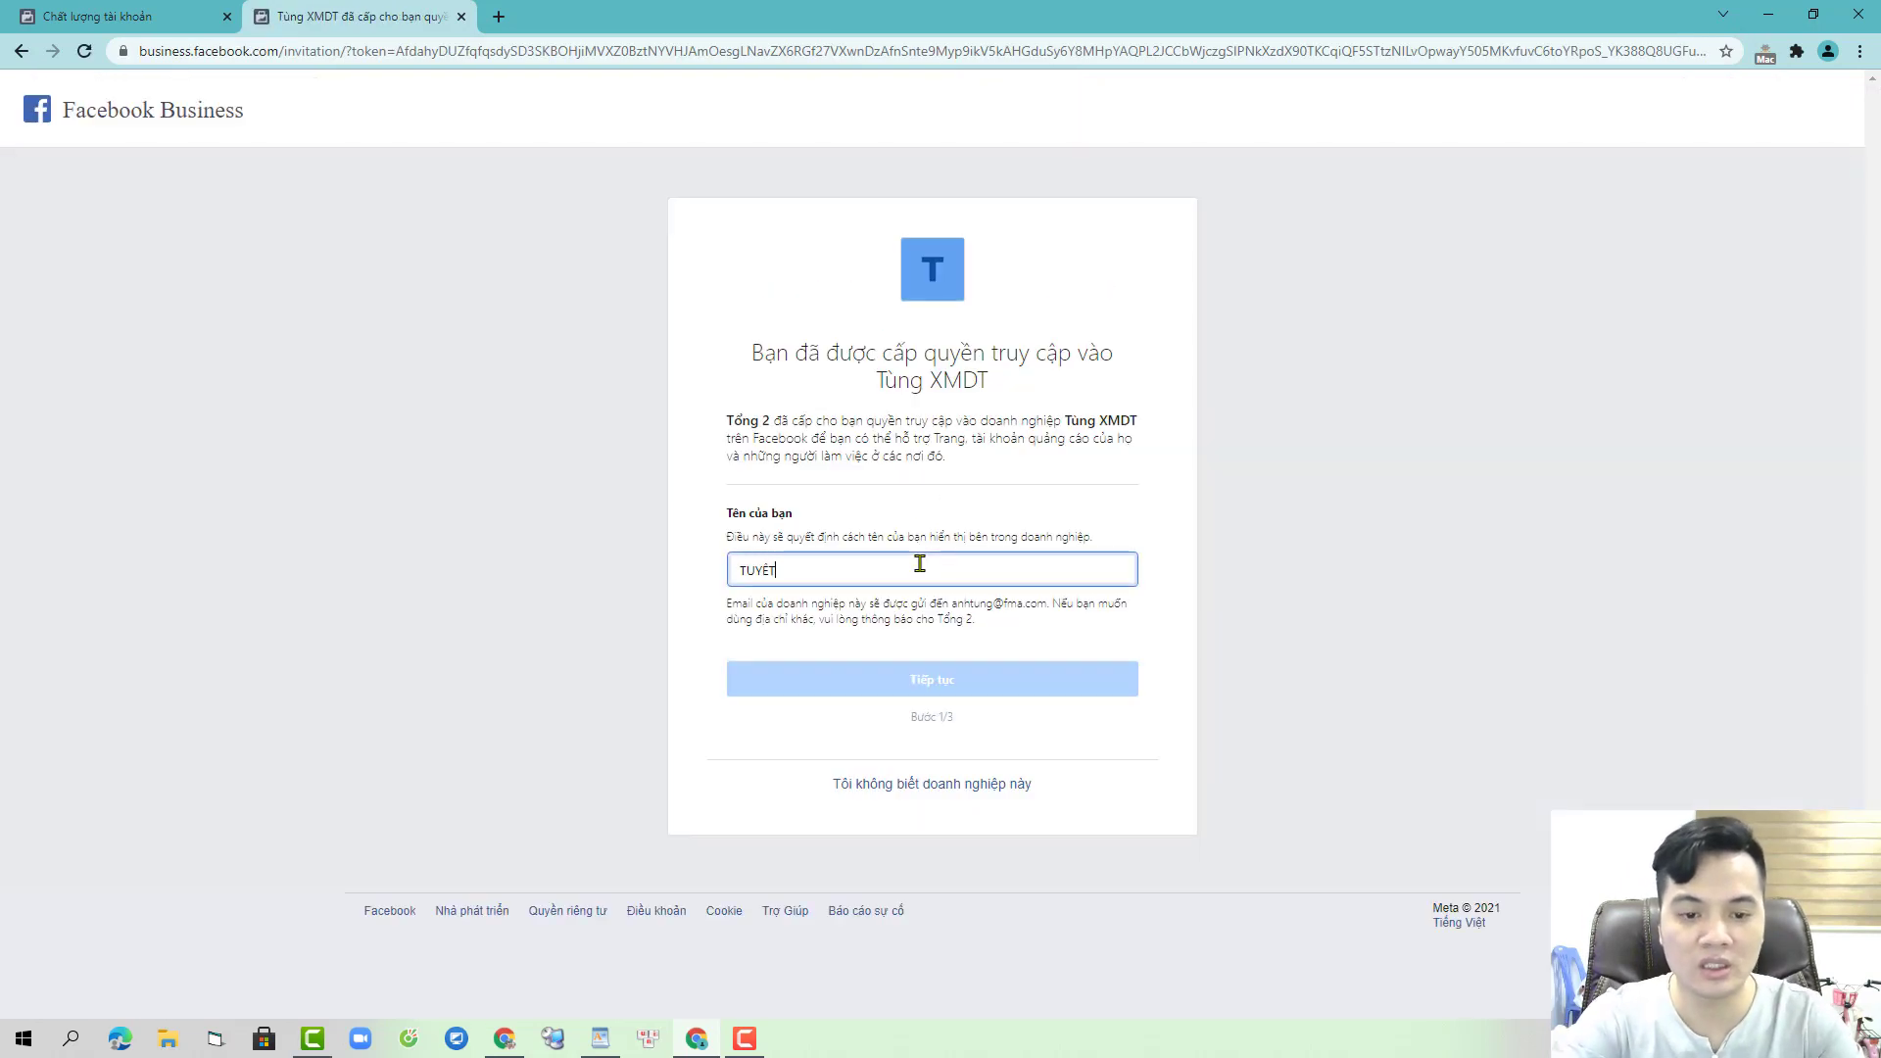
pyautogui.write(' NHI')
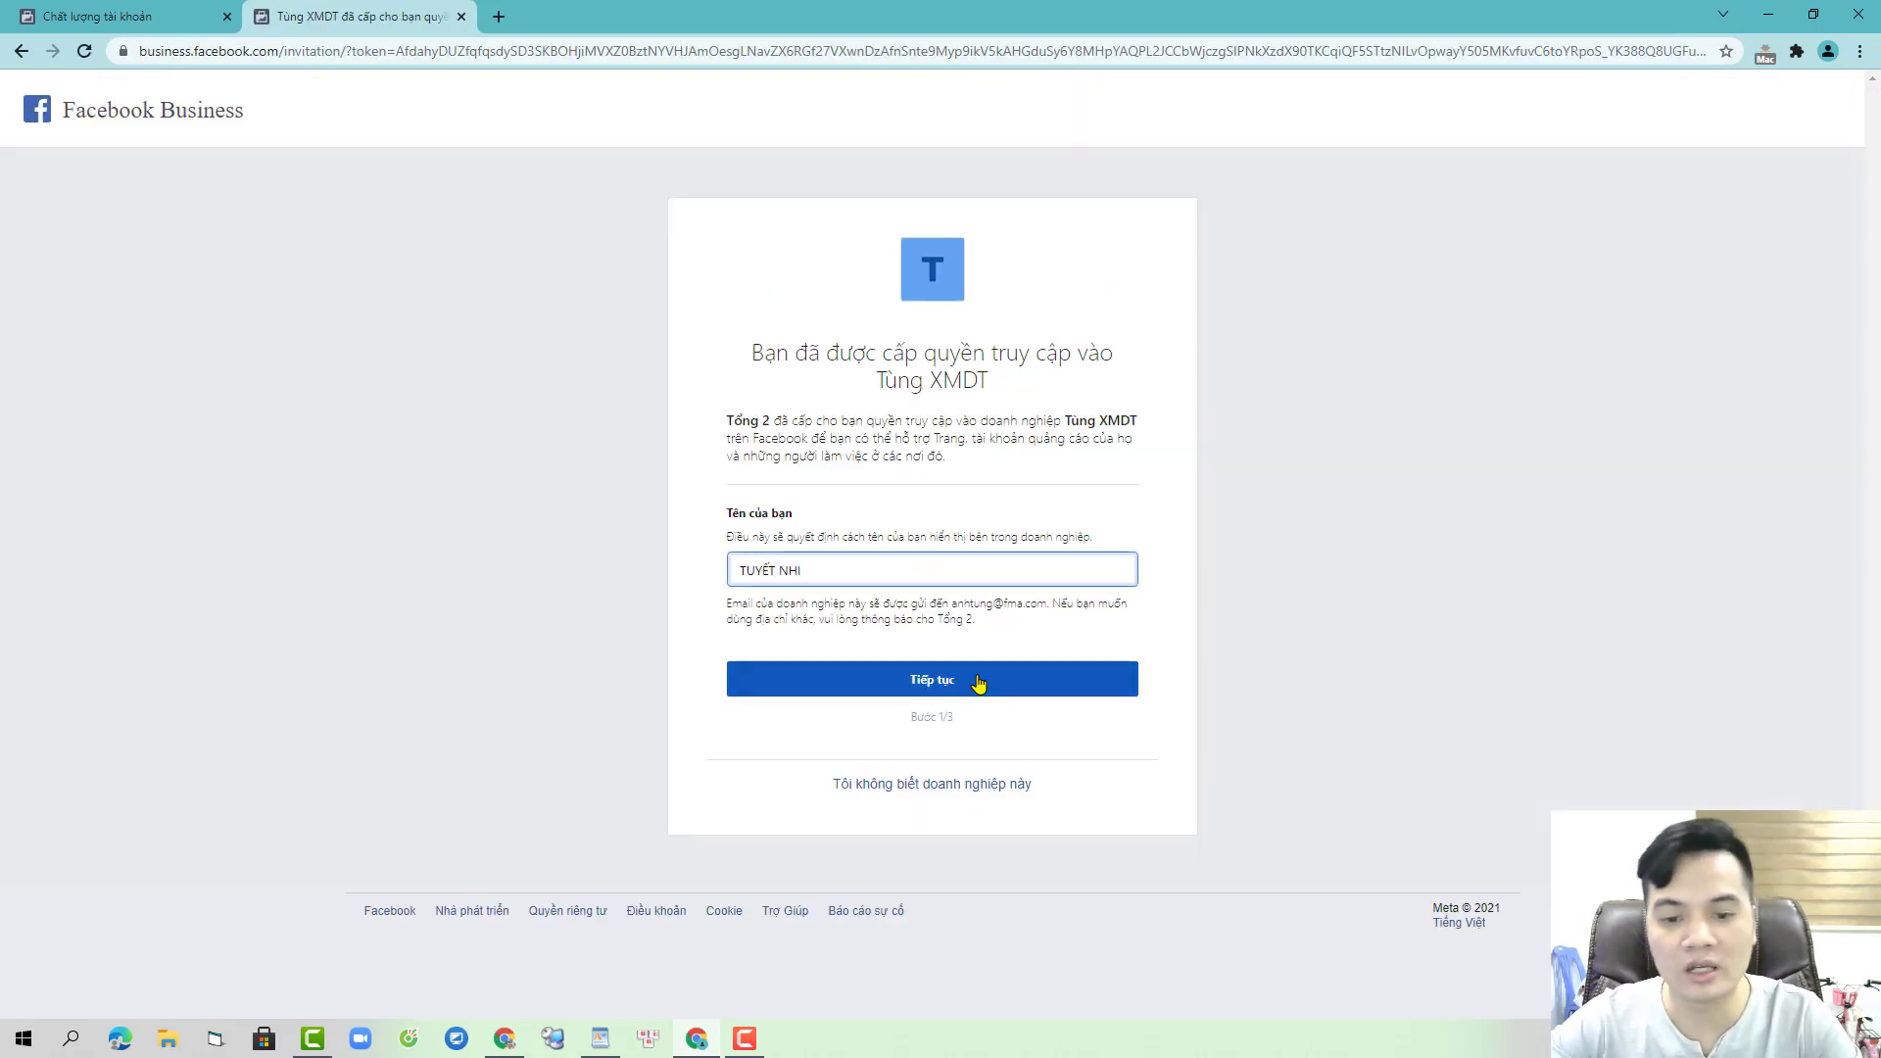
pyautogui.click(974, 683)
pyautogui.click(975, 887)
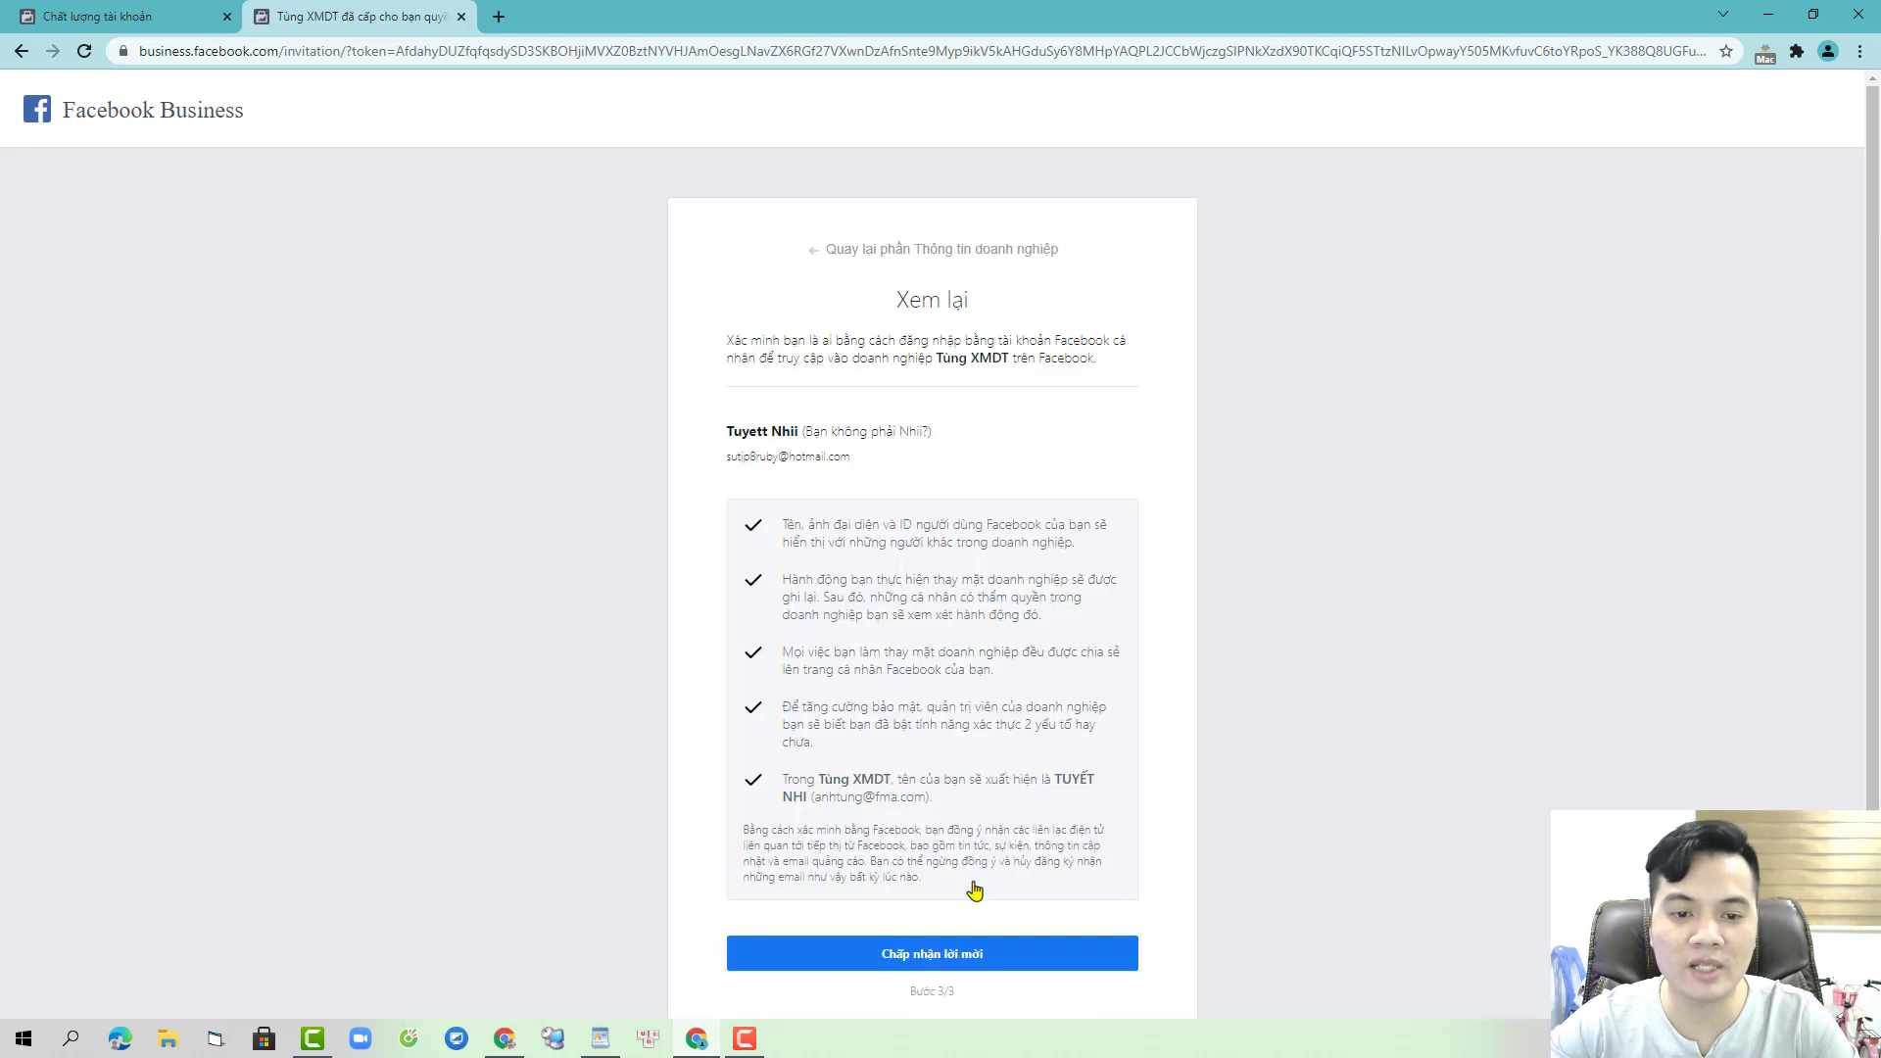
pyautogui.click(988, 952)
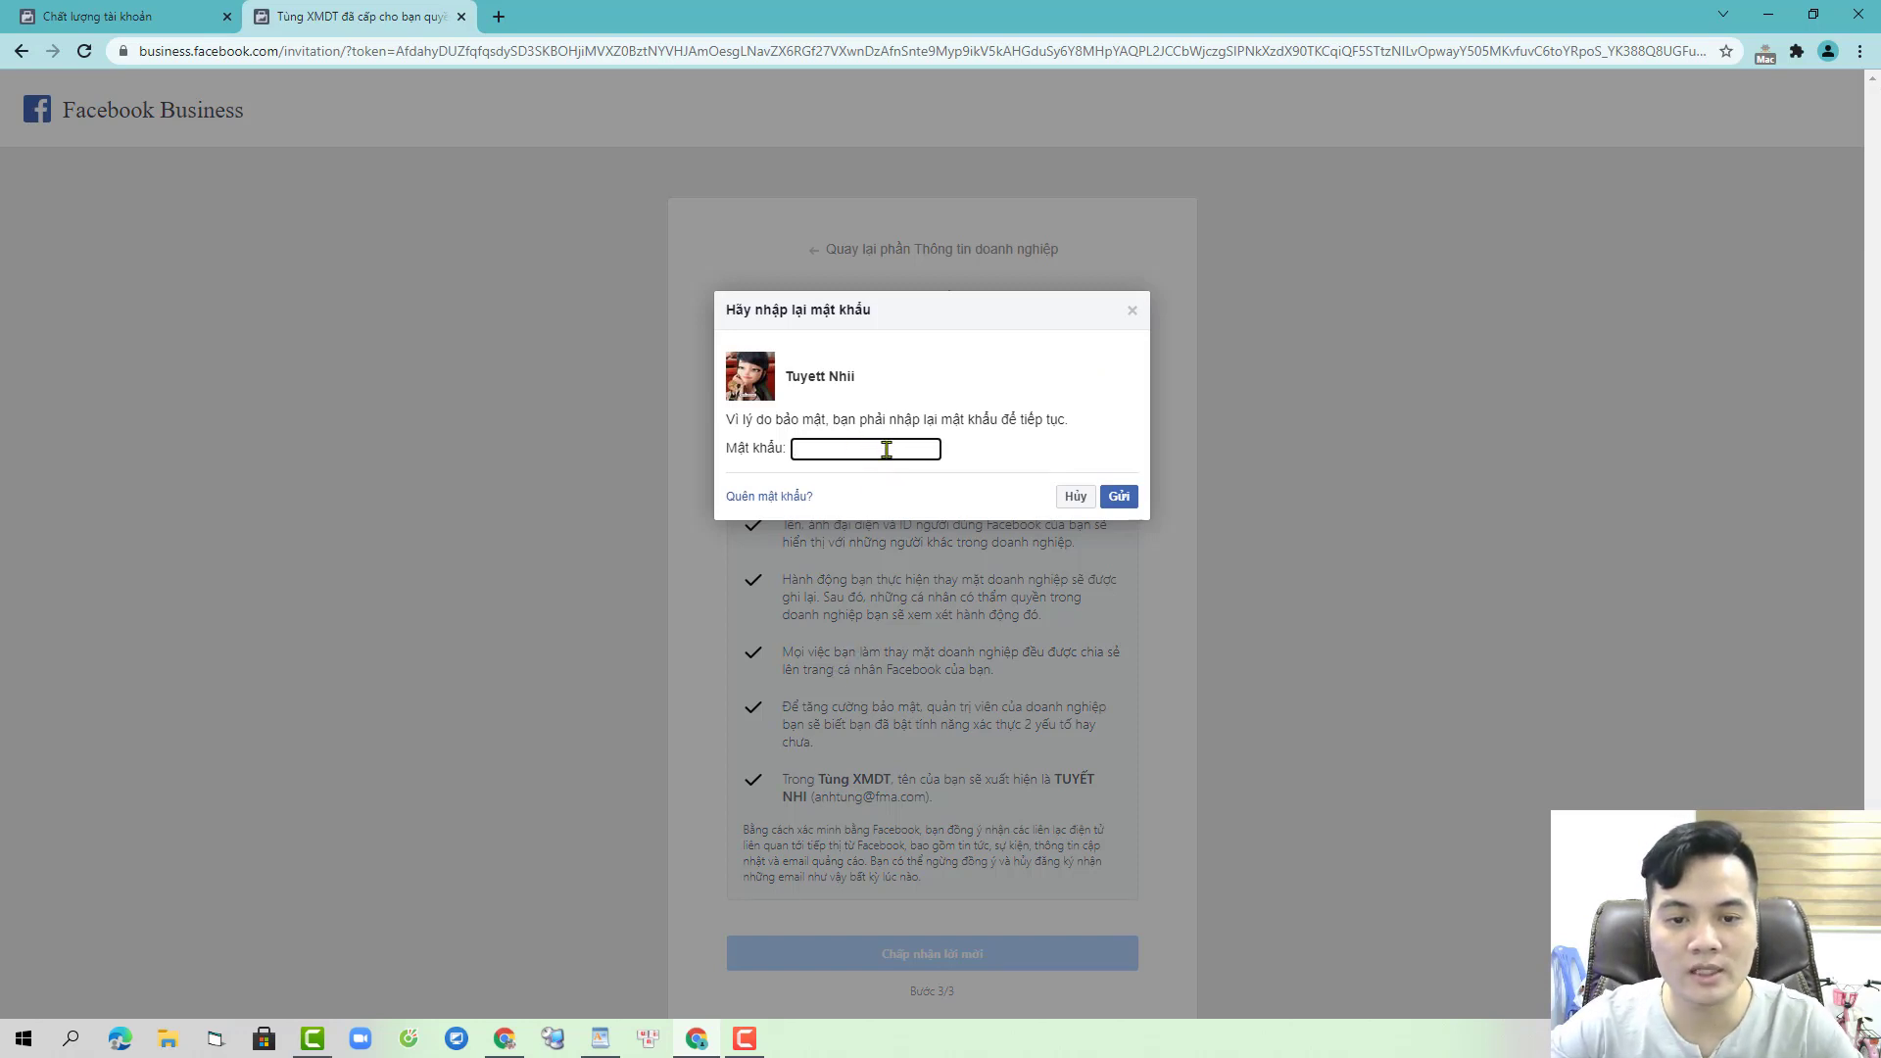
pyautogui.hotkey('ctrl', 'v')
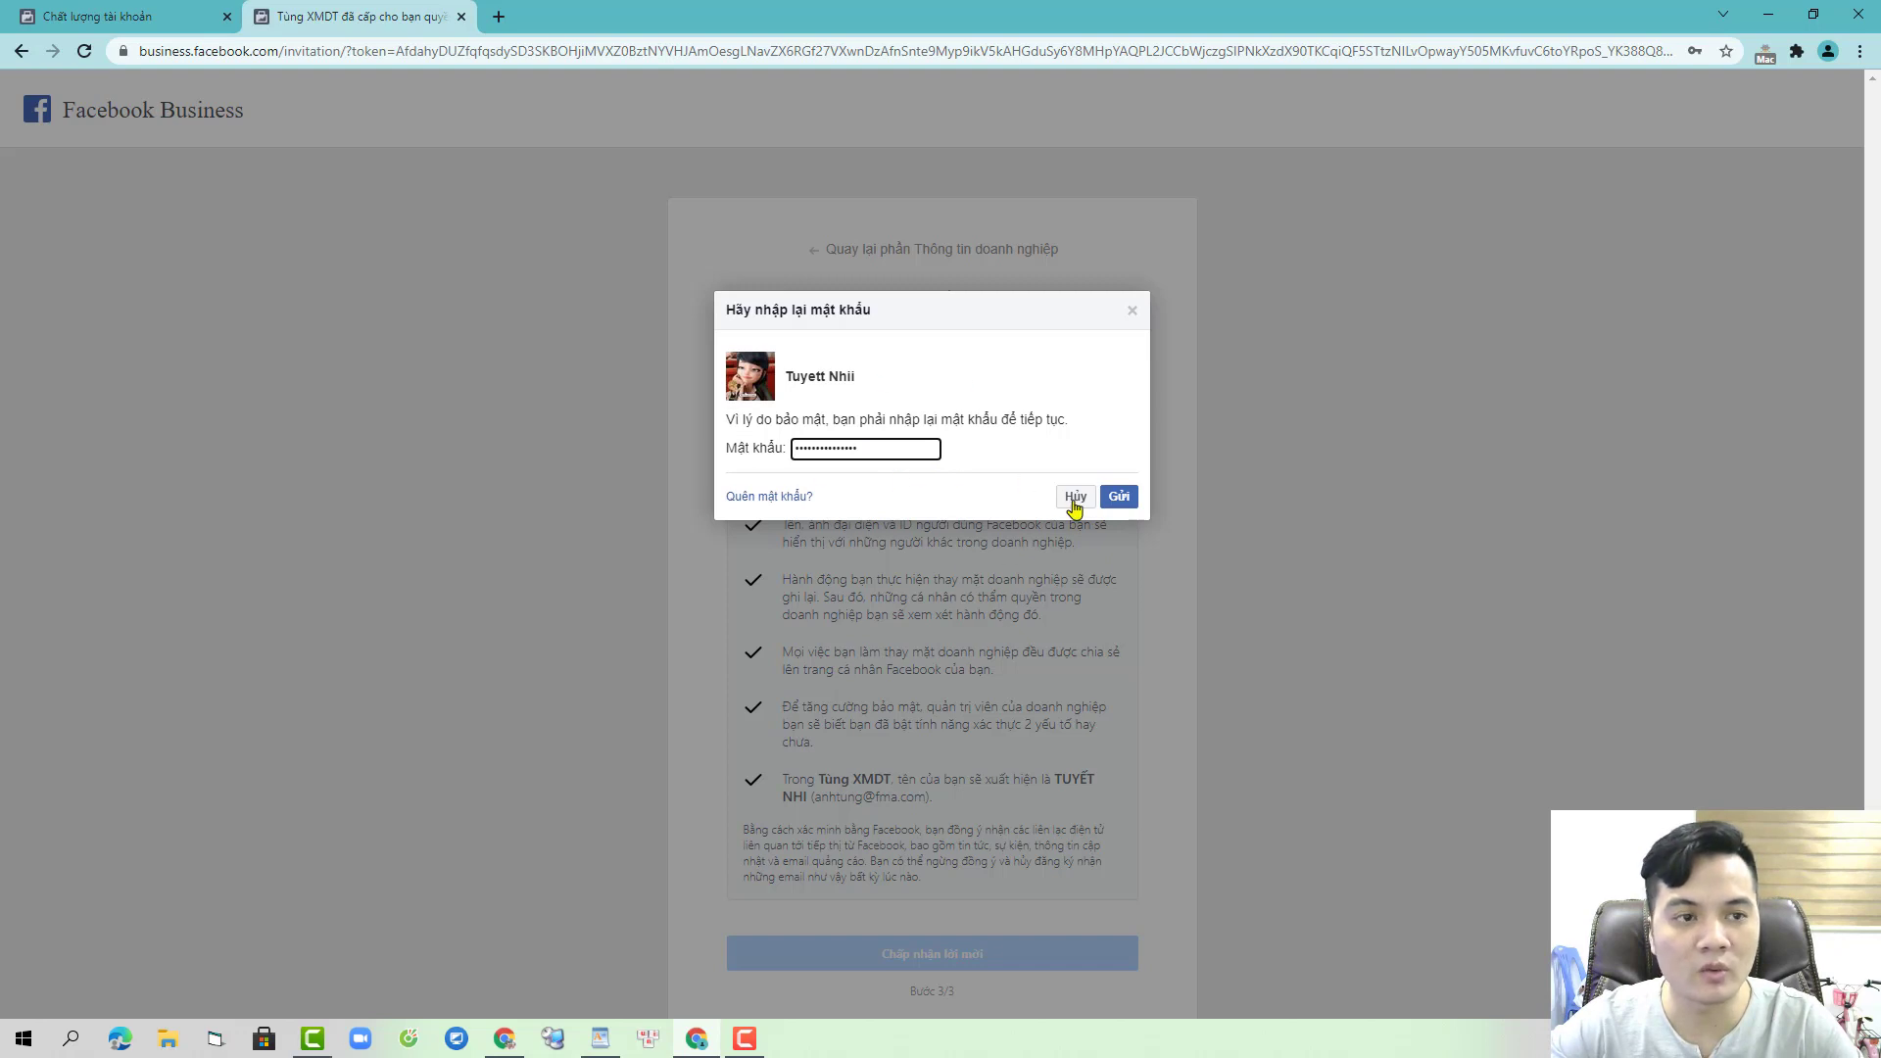
pyautogui.click(1118, 496)
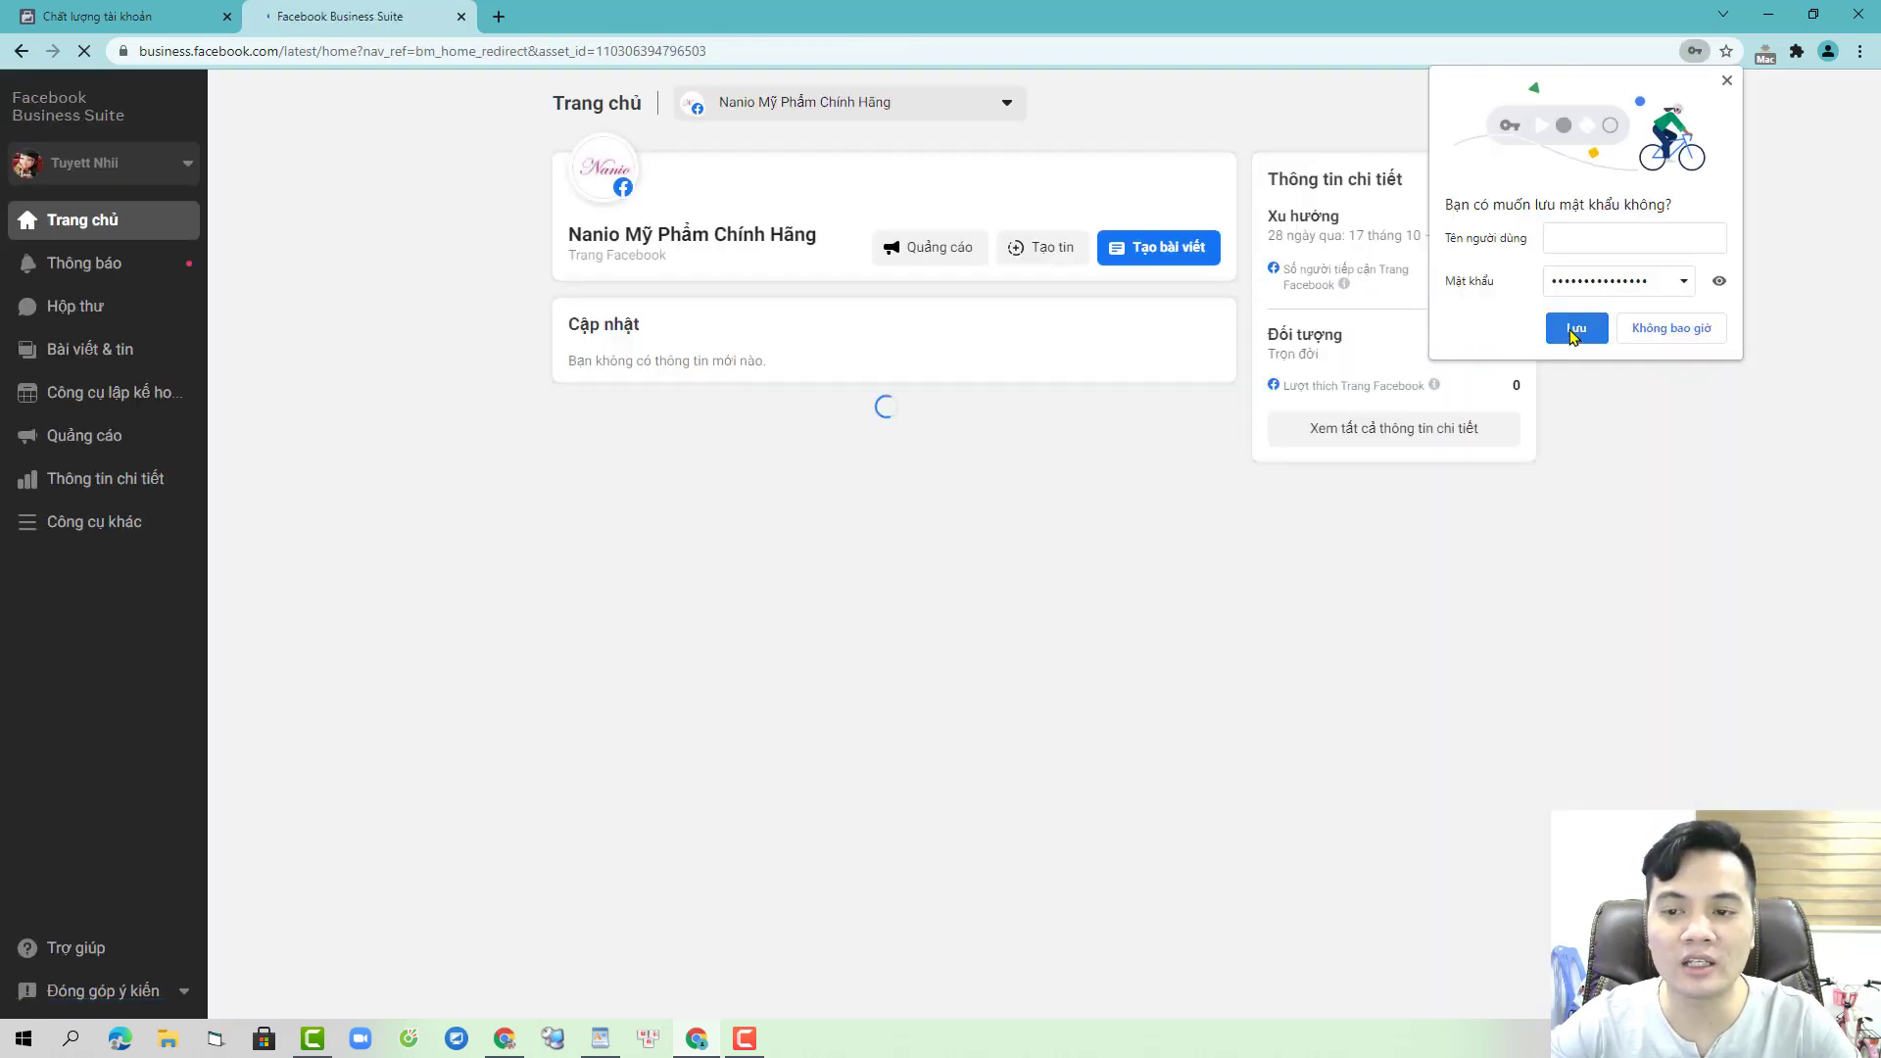
# - Save the browser password, dismiss the Business Suite intro, and return to Account Quality
pyautogui.click(1573, 332)
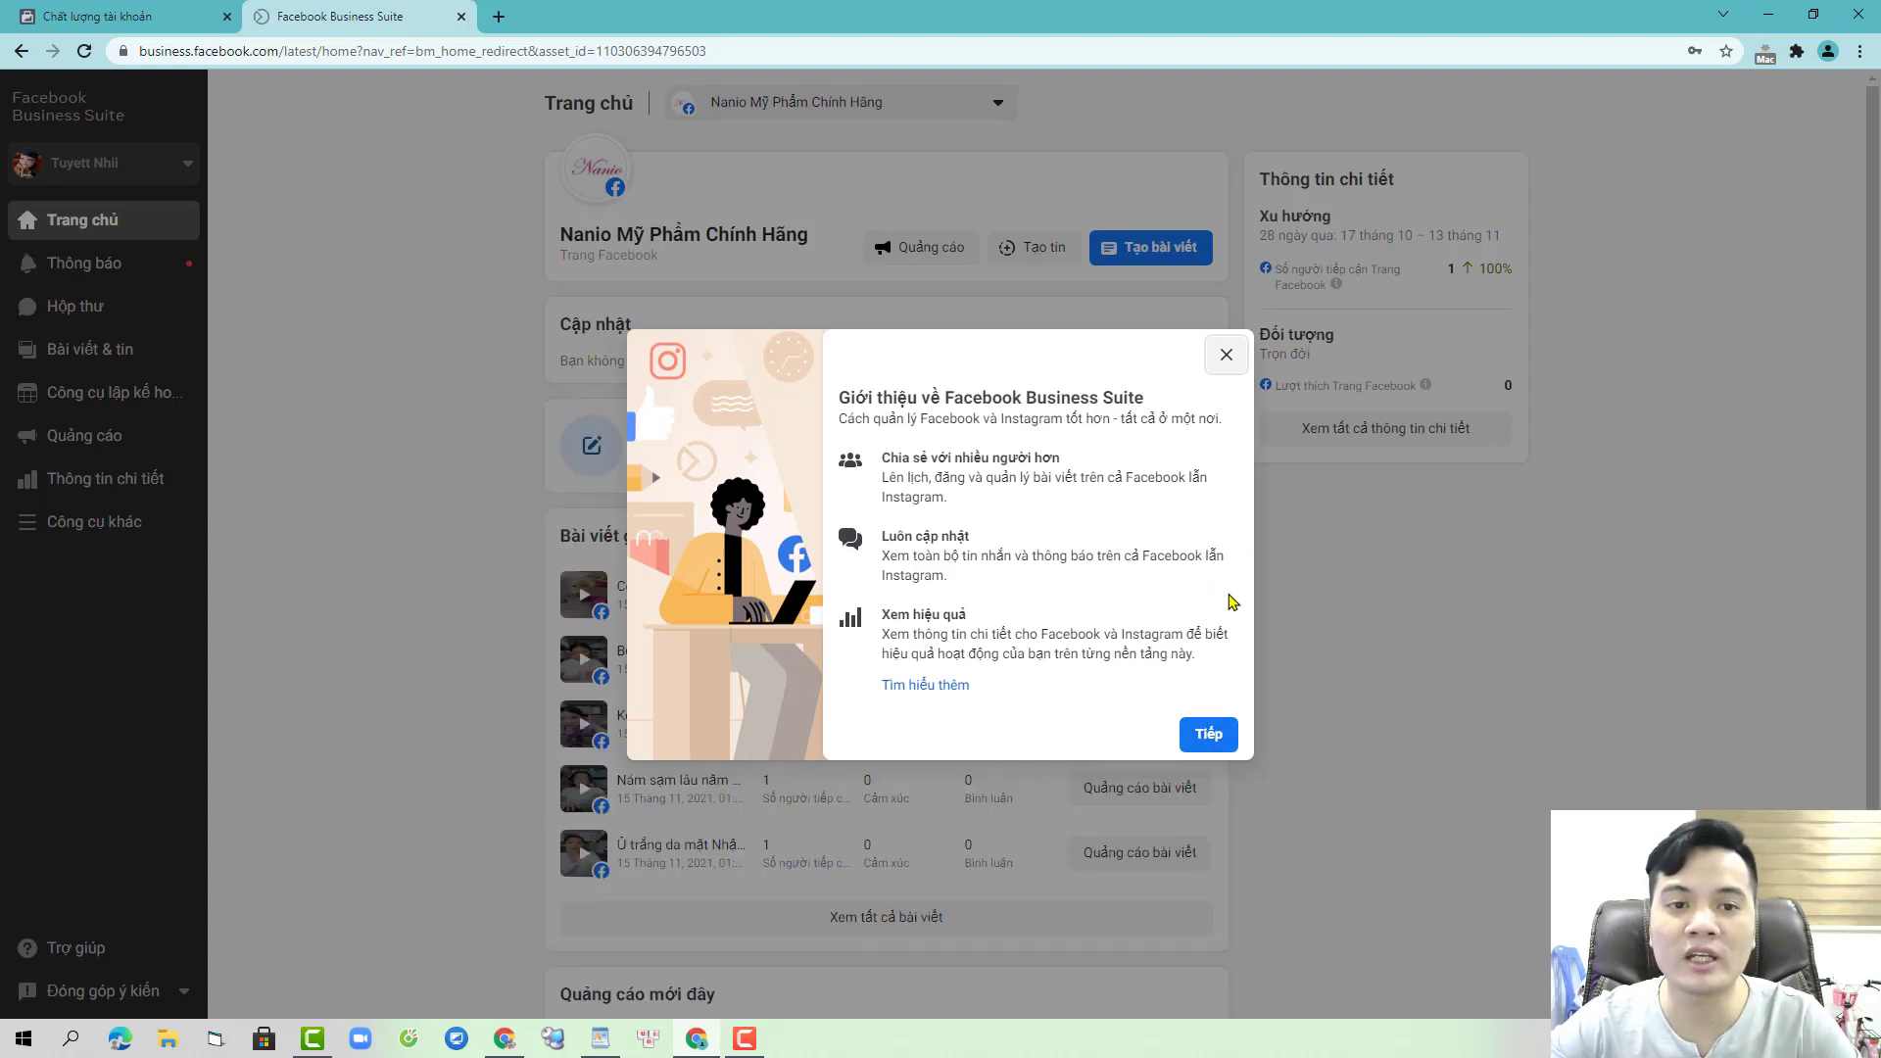
pyautogui.click(1209, 735)
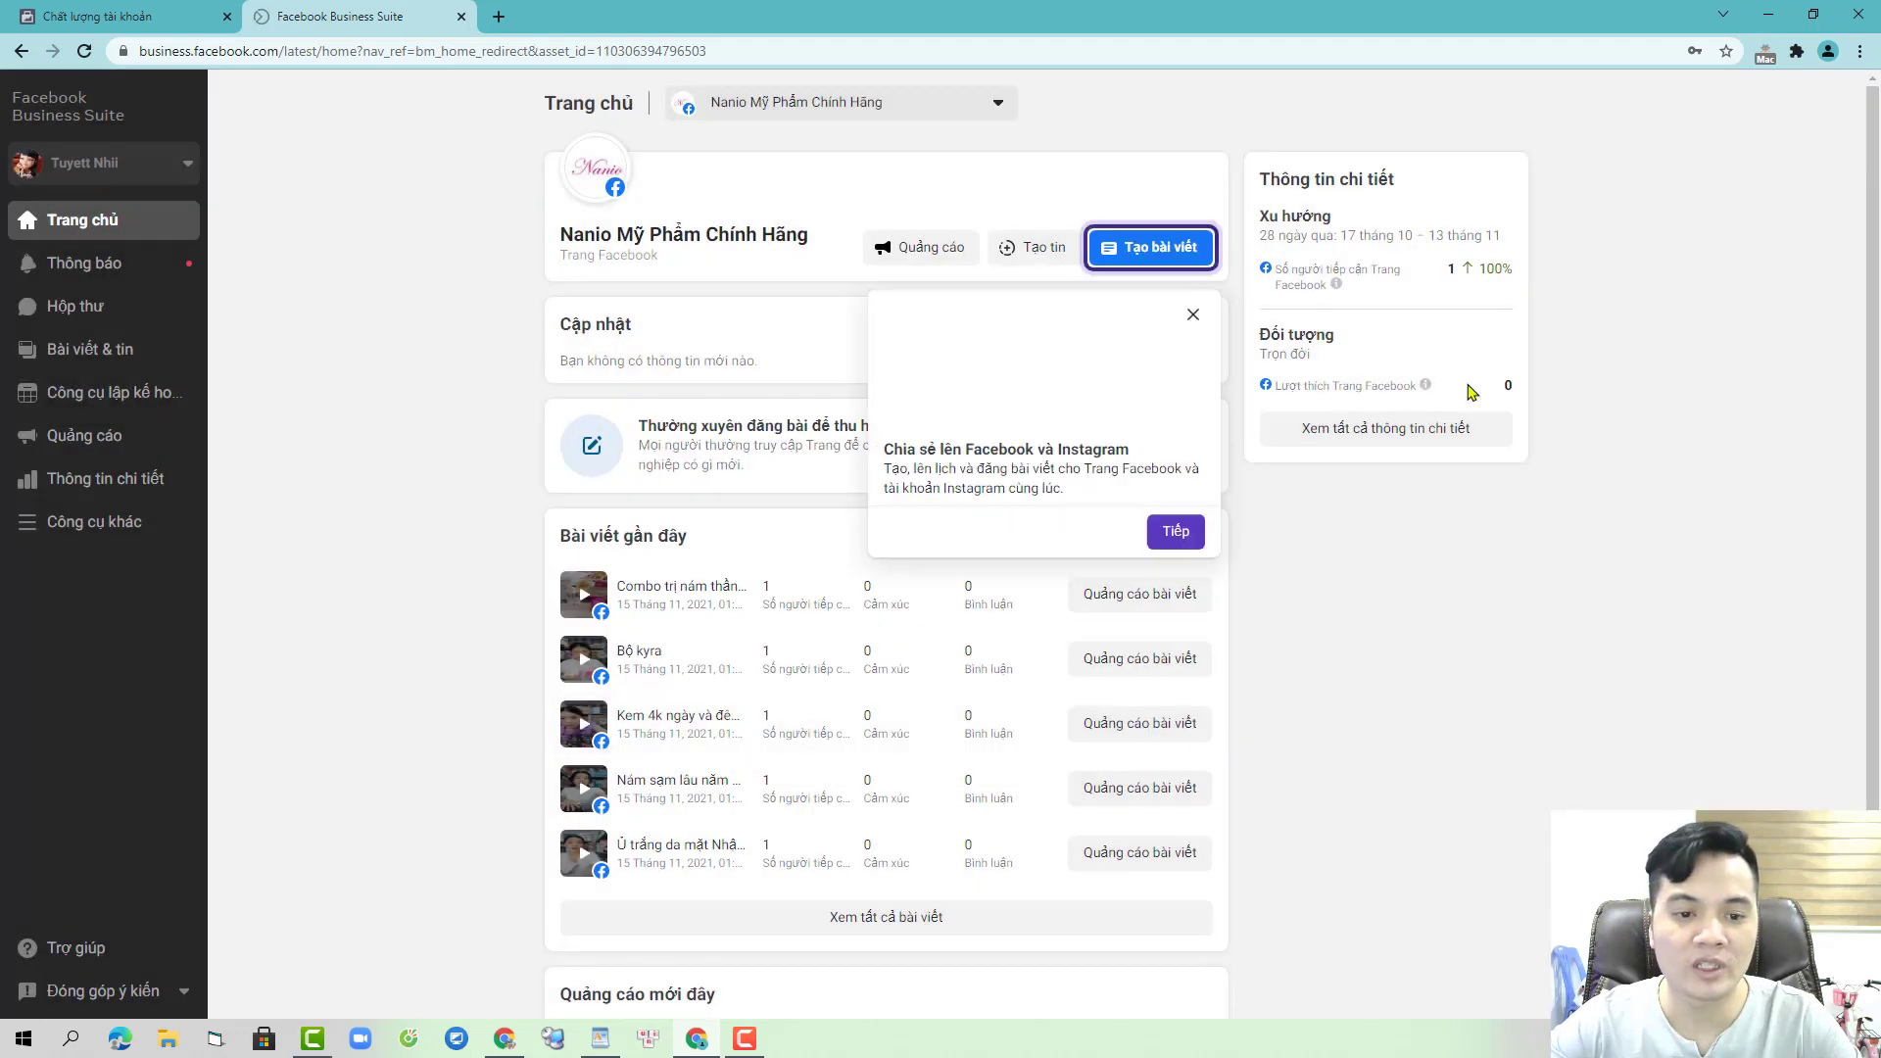
pyautogui.click(147, 12)
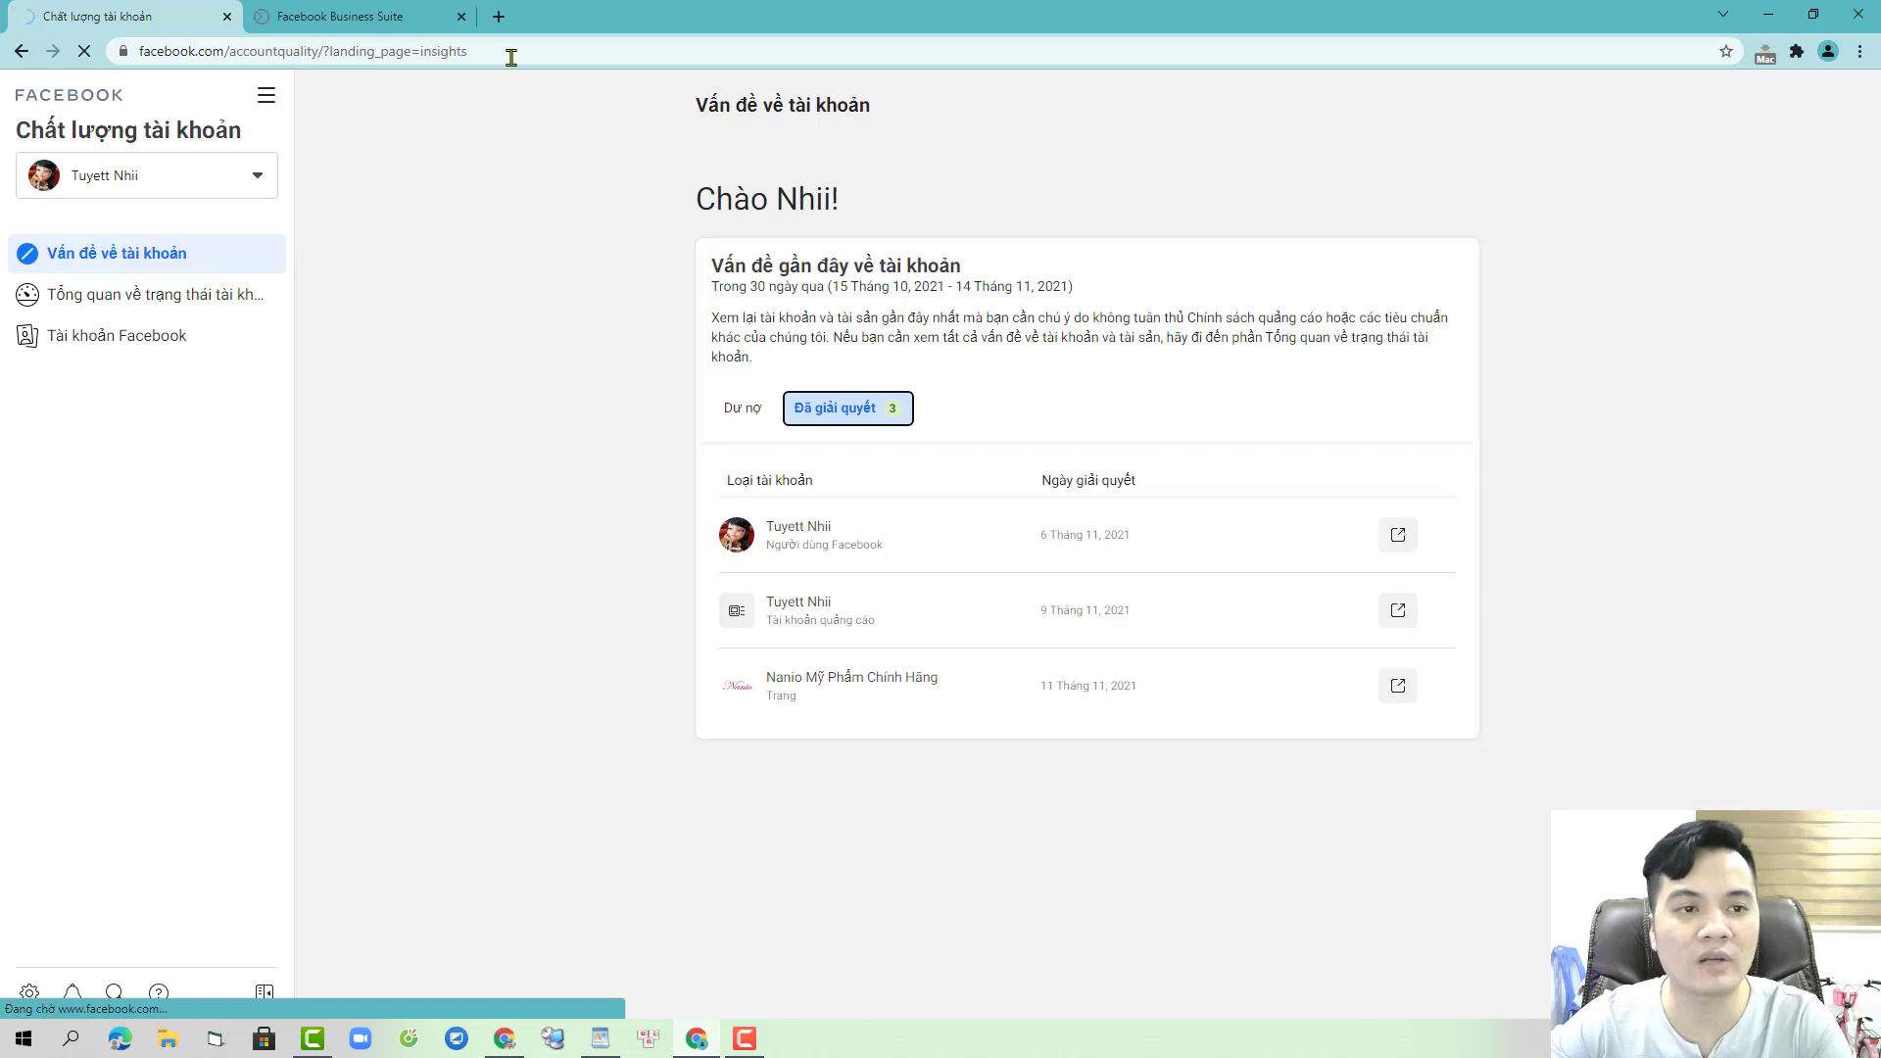
# - Close Business Suite, view resolved issues, then open the personal account's status page from the overview
pyautogui.click(461, 17)
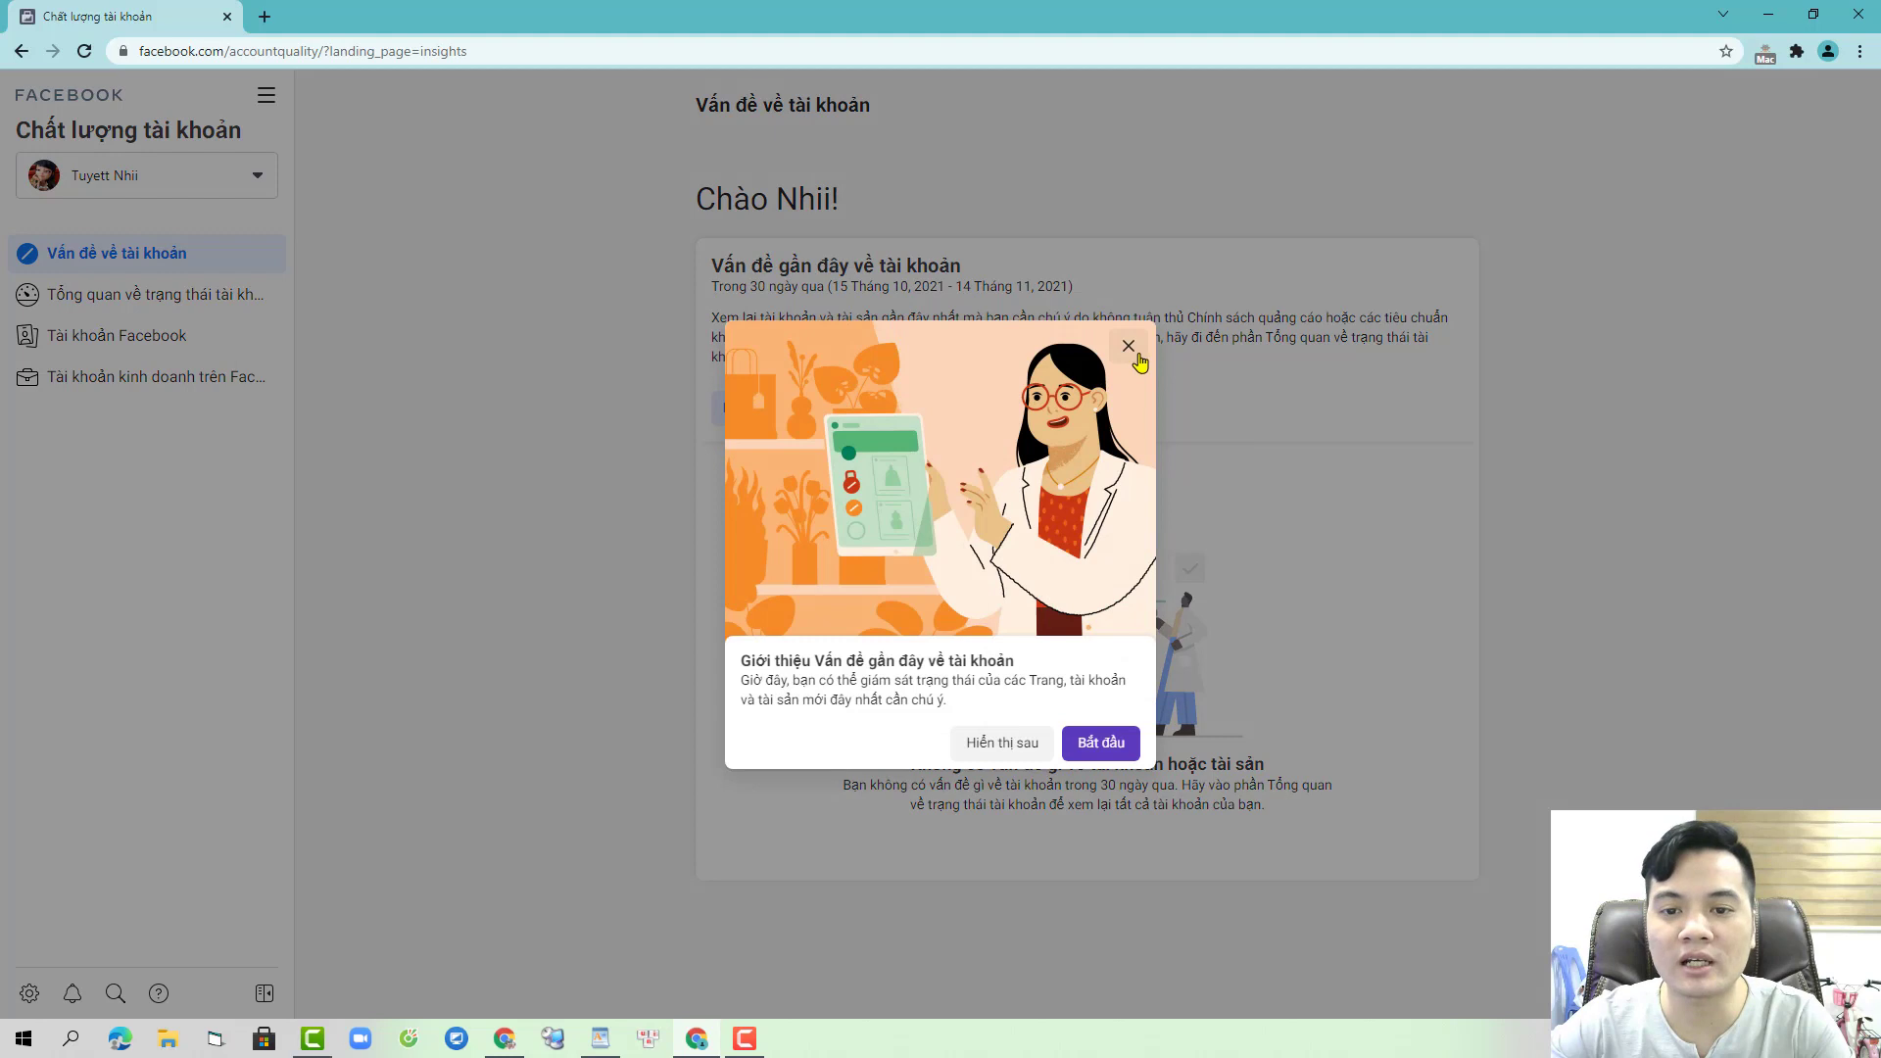
pyautogui.click(1137, 353)
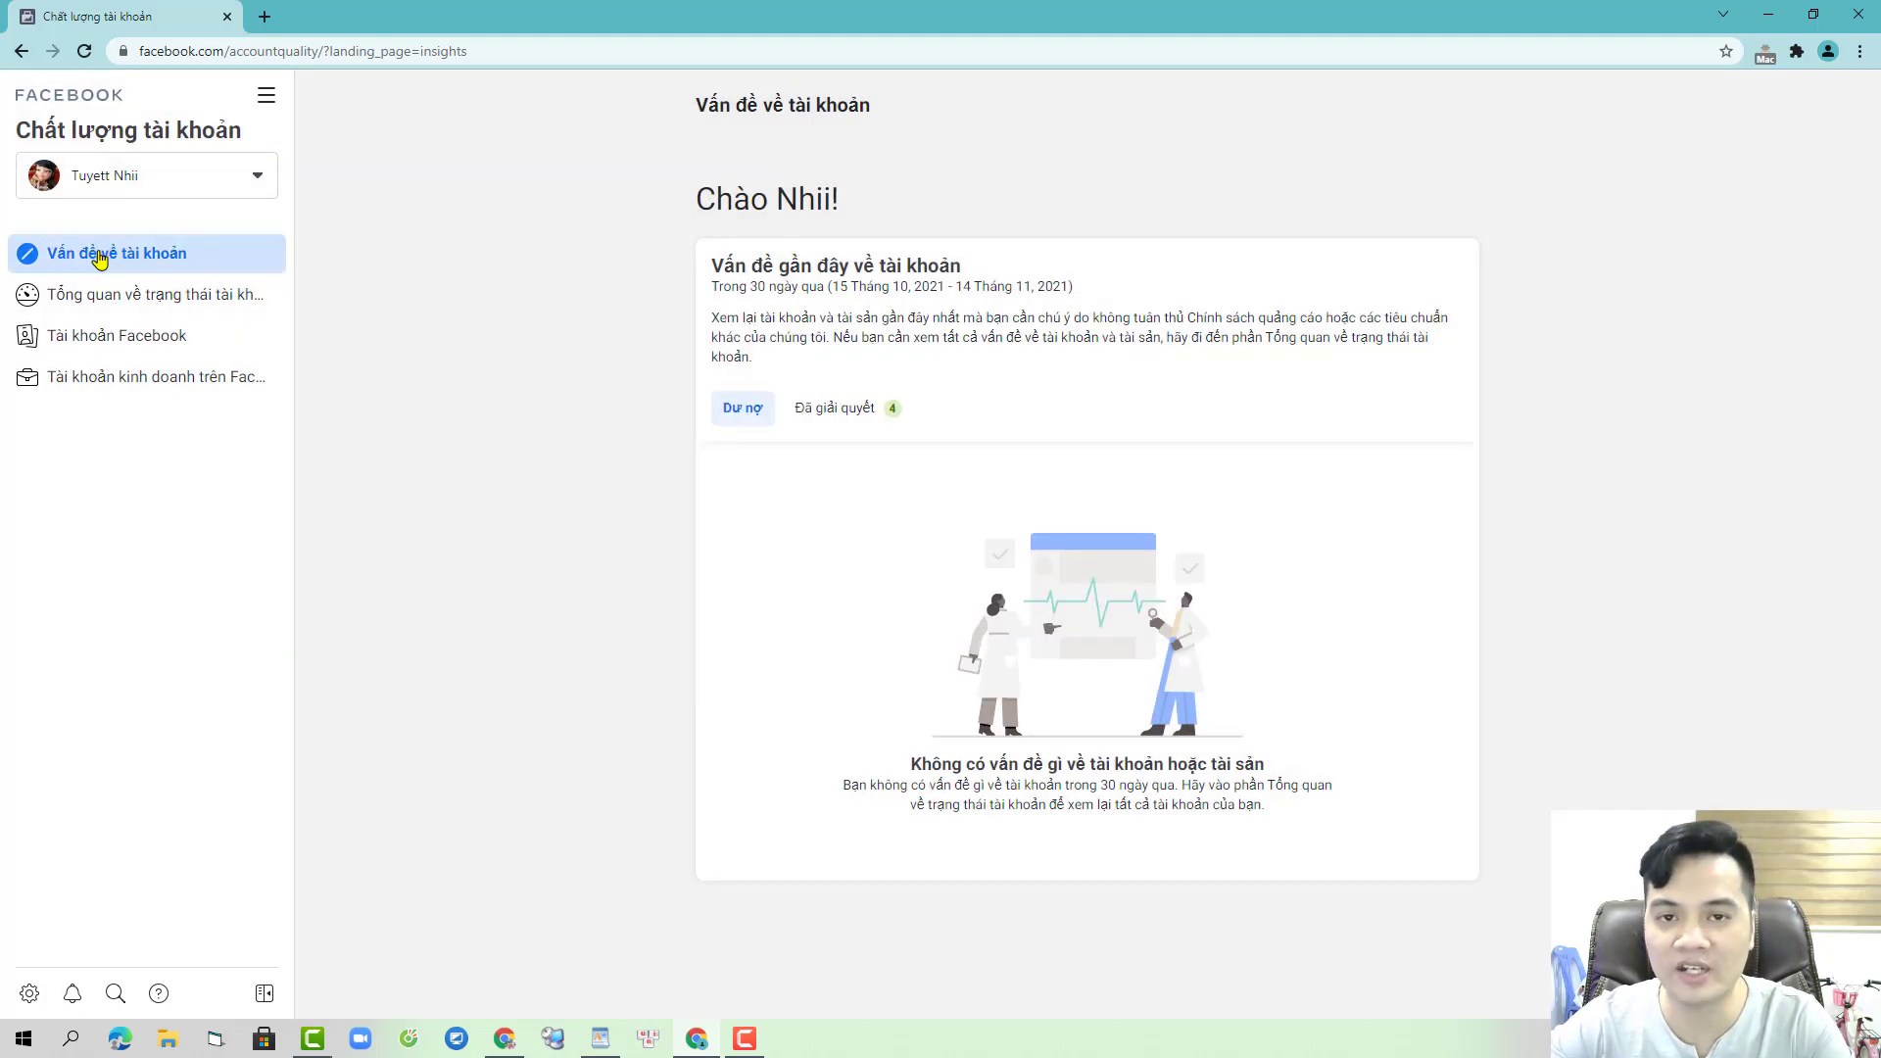
pyautogui.click(843, 411)
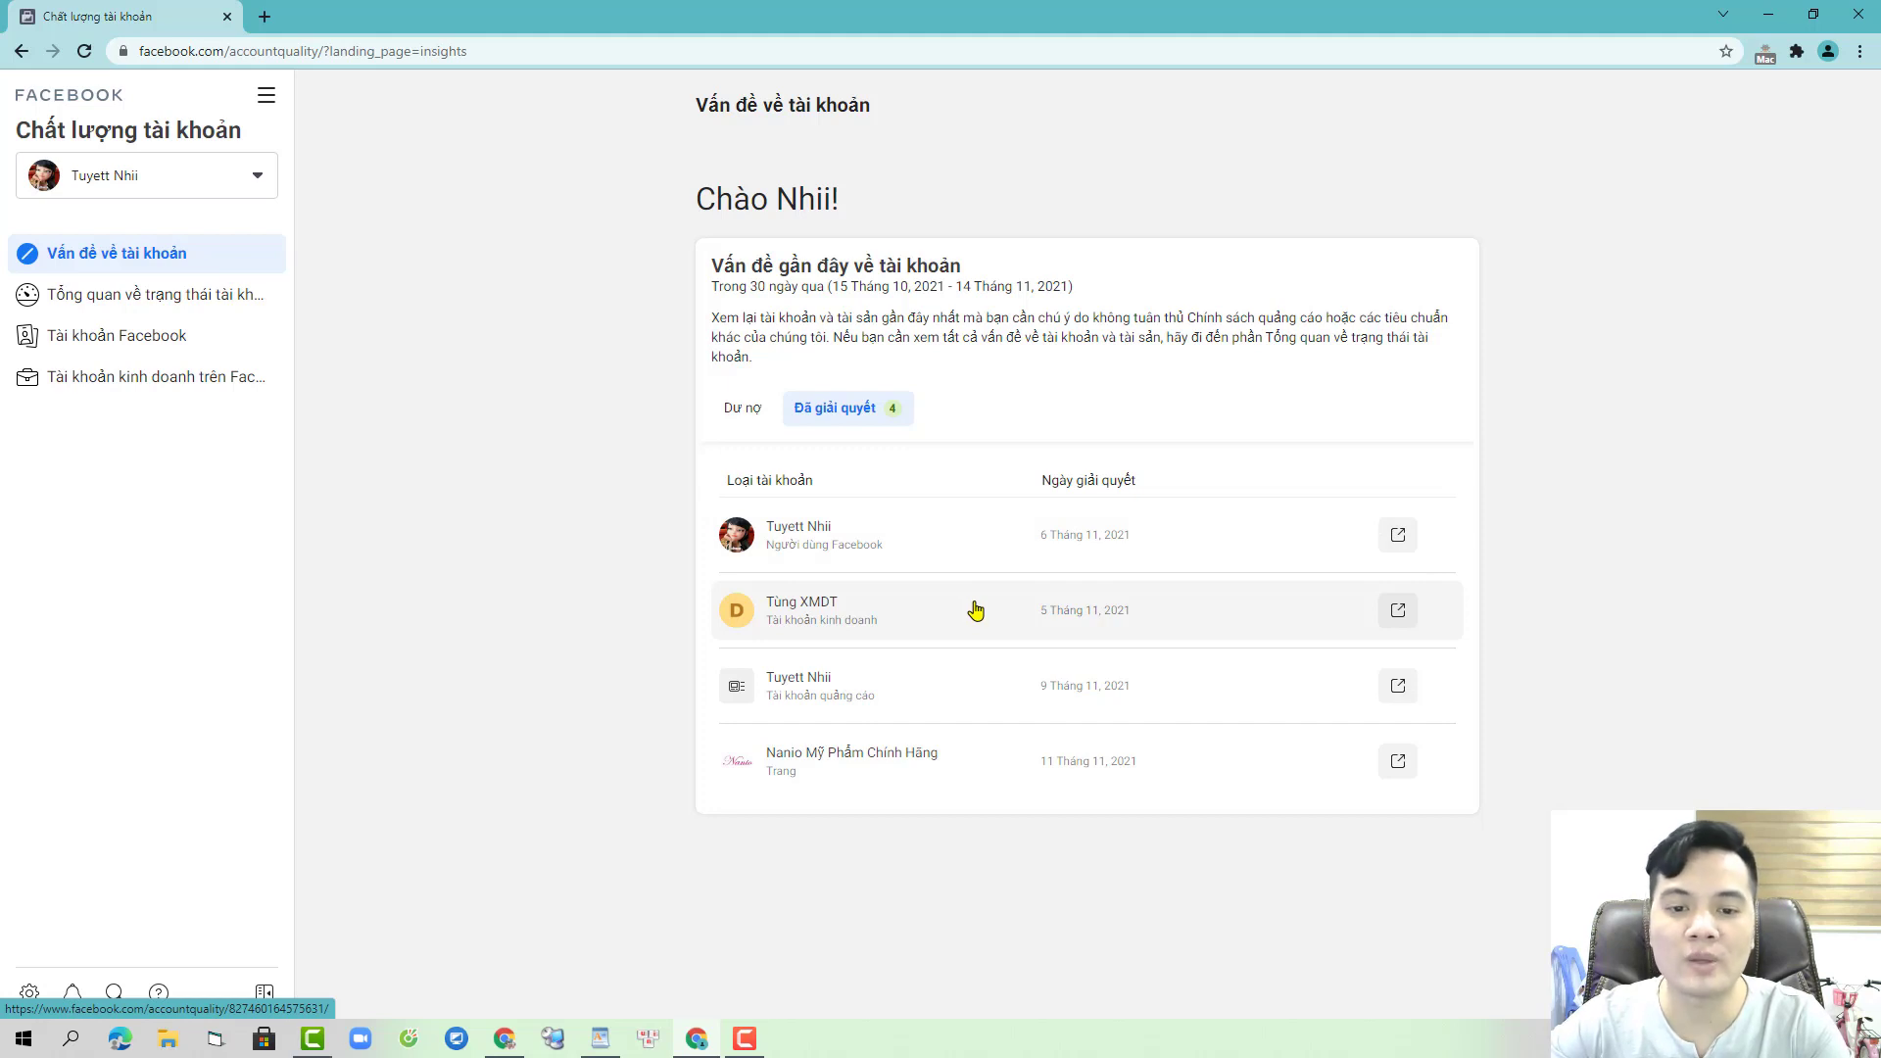
pyautogui.click(189, 294)
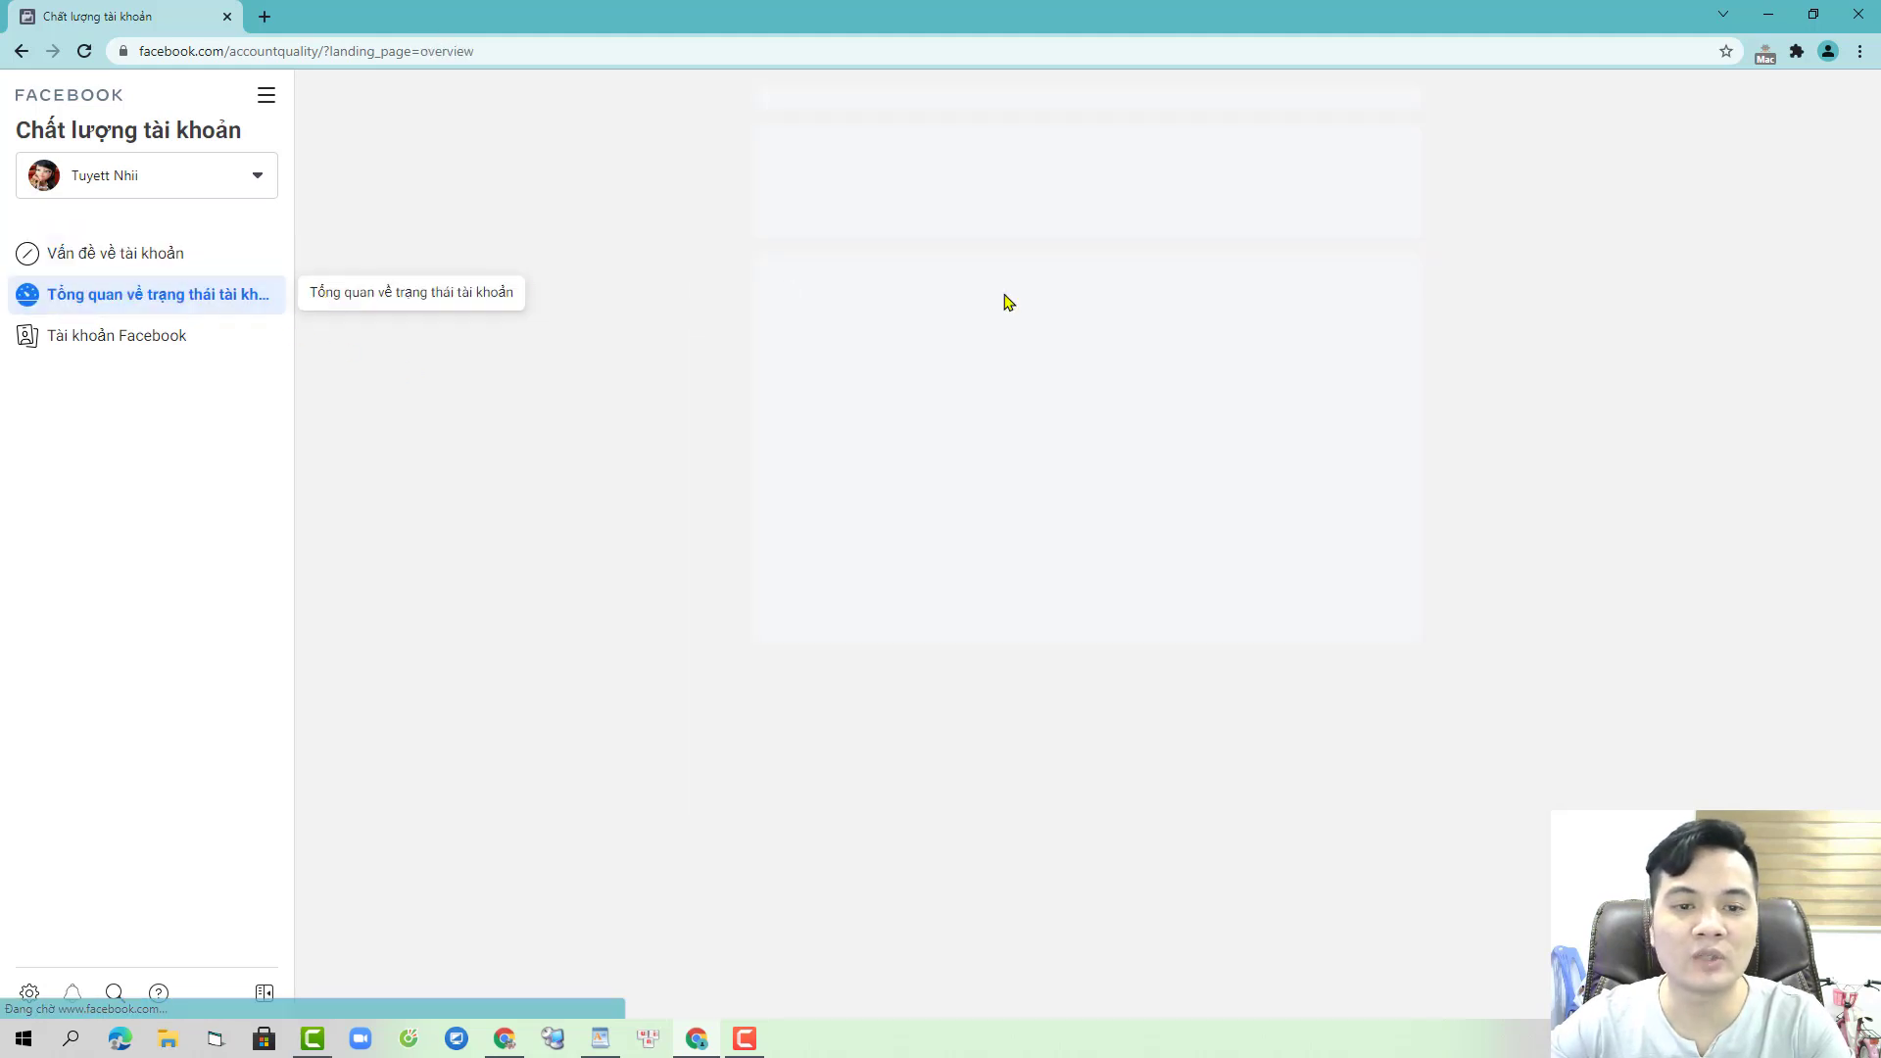
pyautogui.click(1023, 281)
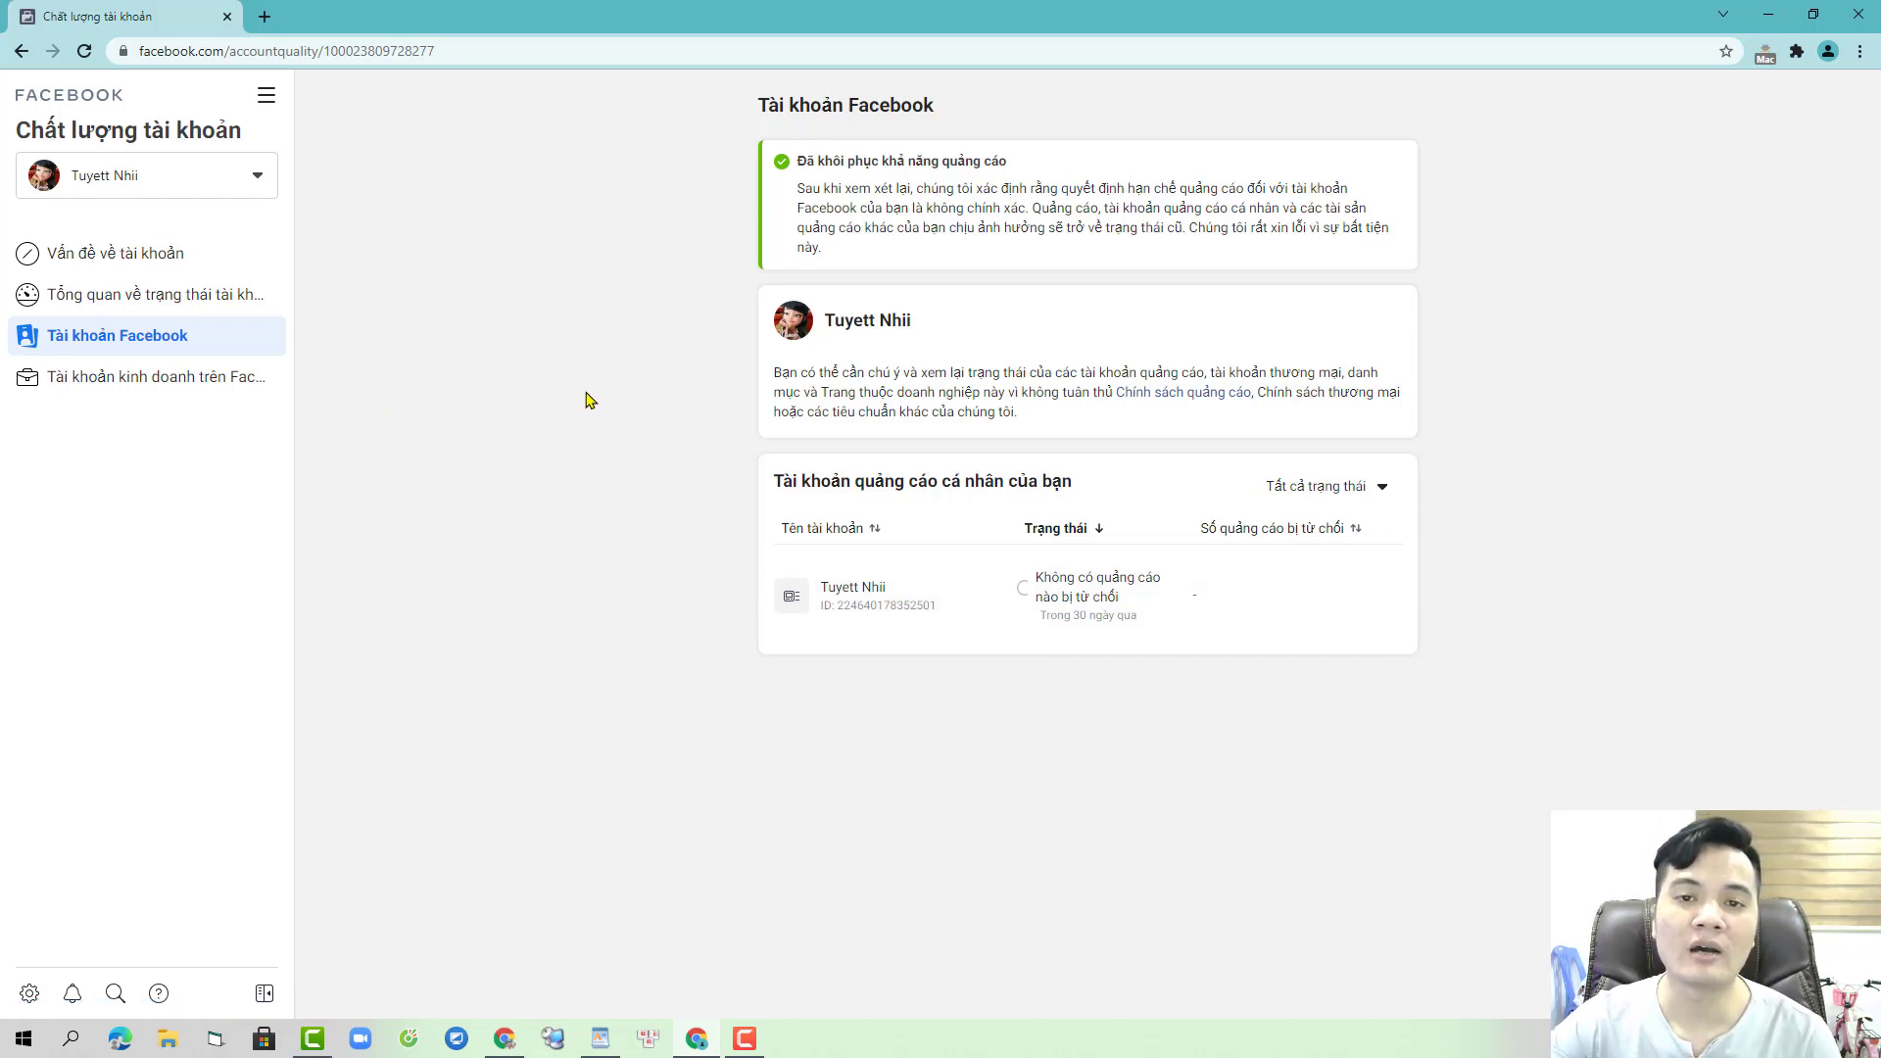
# - Open the business account's quality page and go to its Nanio Business Suite home
pyautogui.click(227, 304)
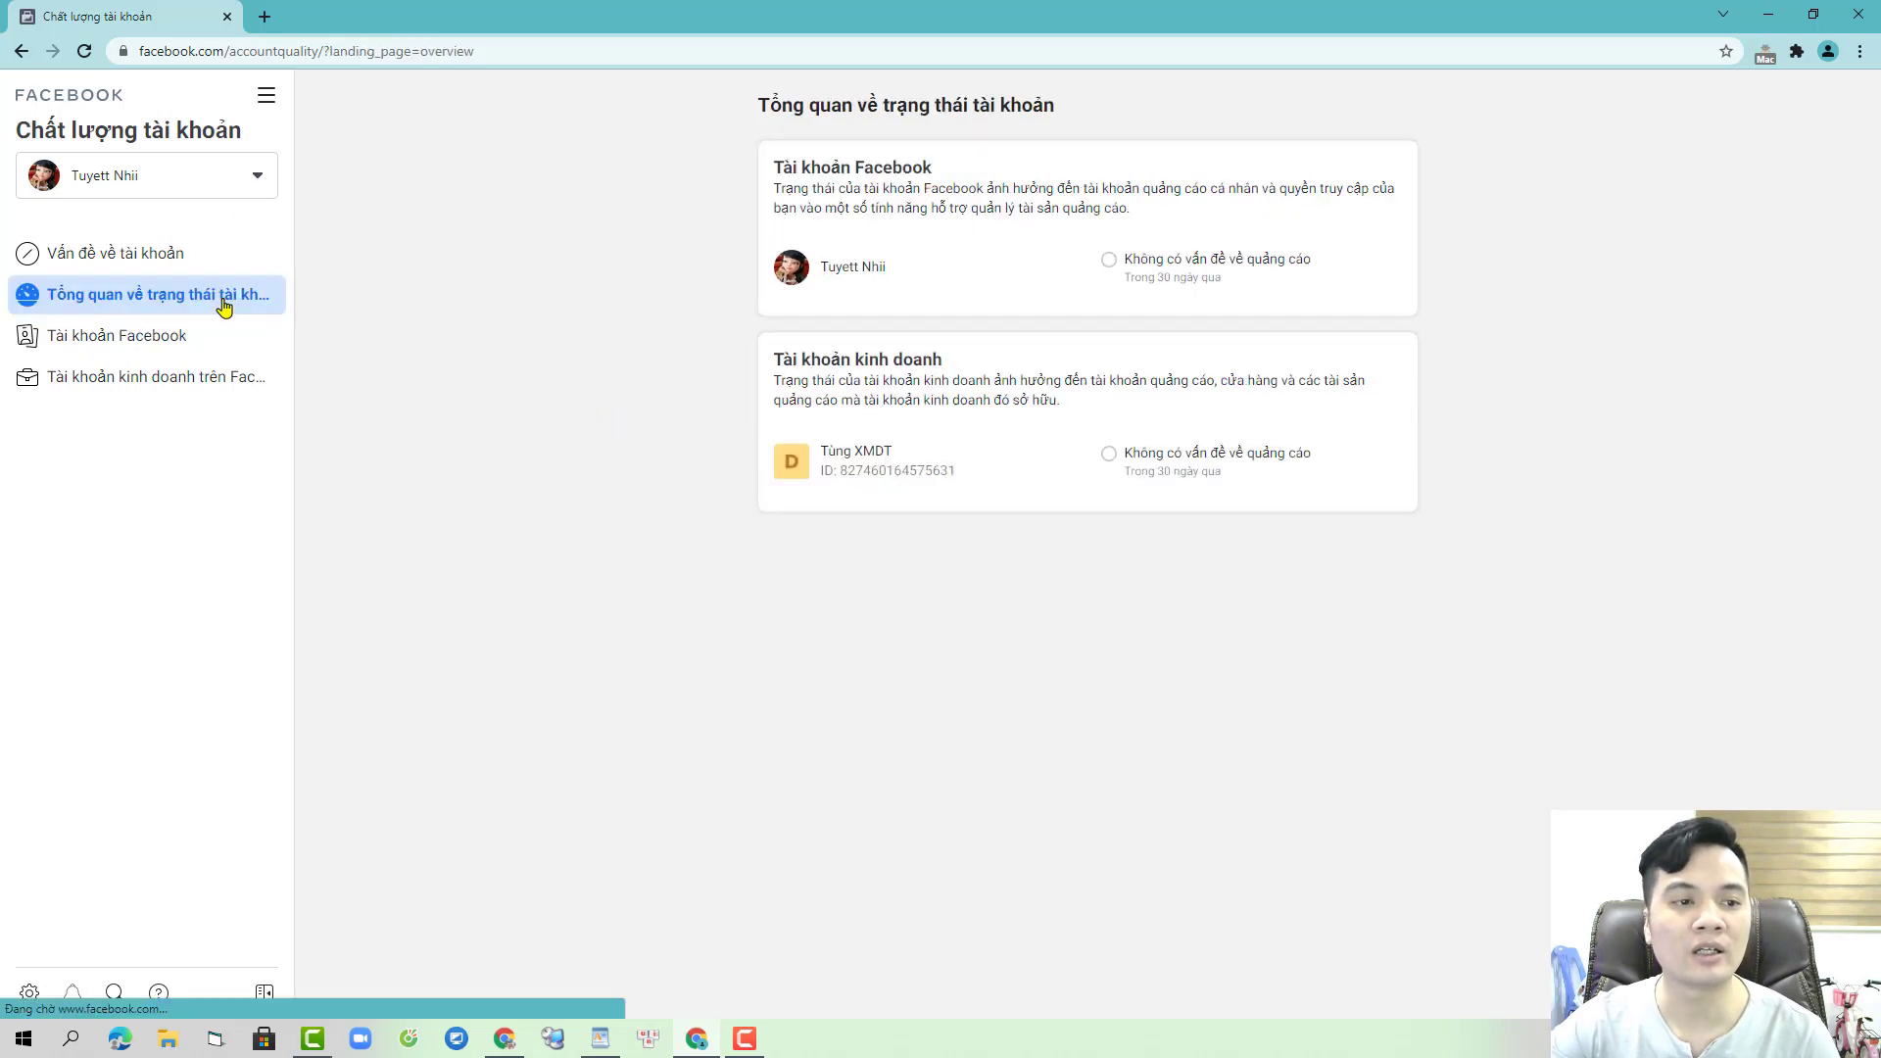
pyautogui.click(265, 95)
pyautogui.click(504, 217)
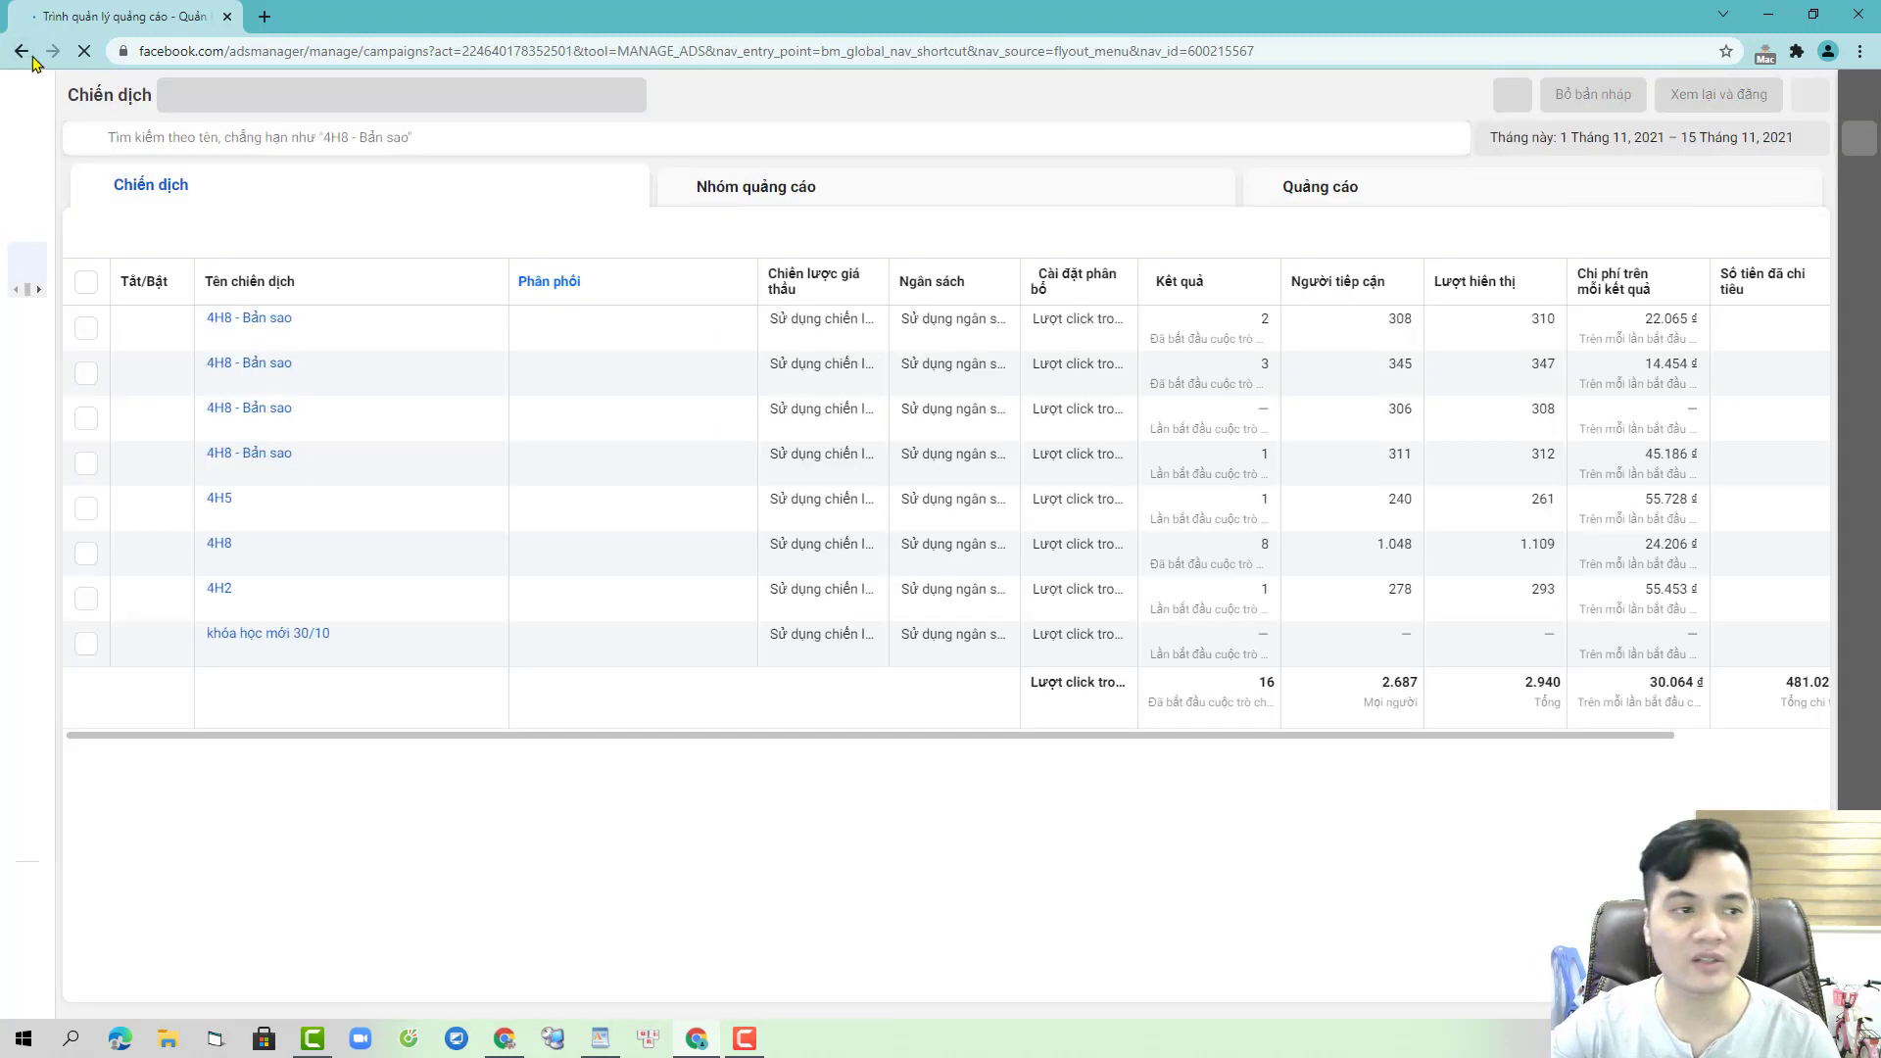
pyautogui.click(20, 51)
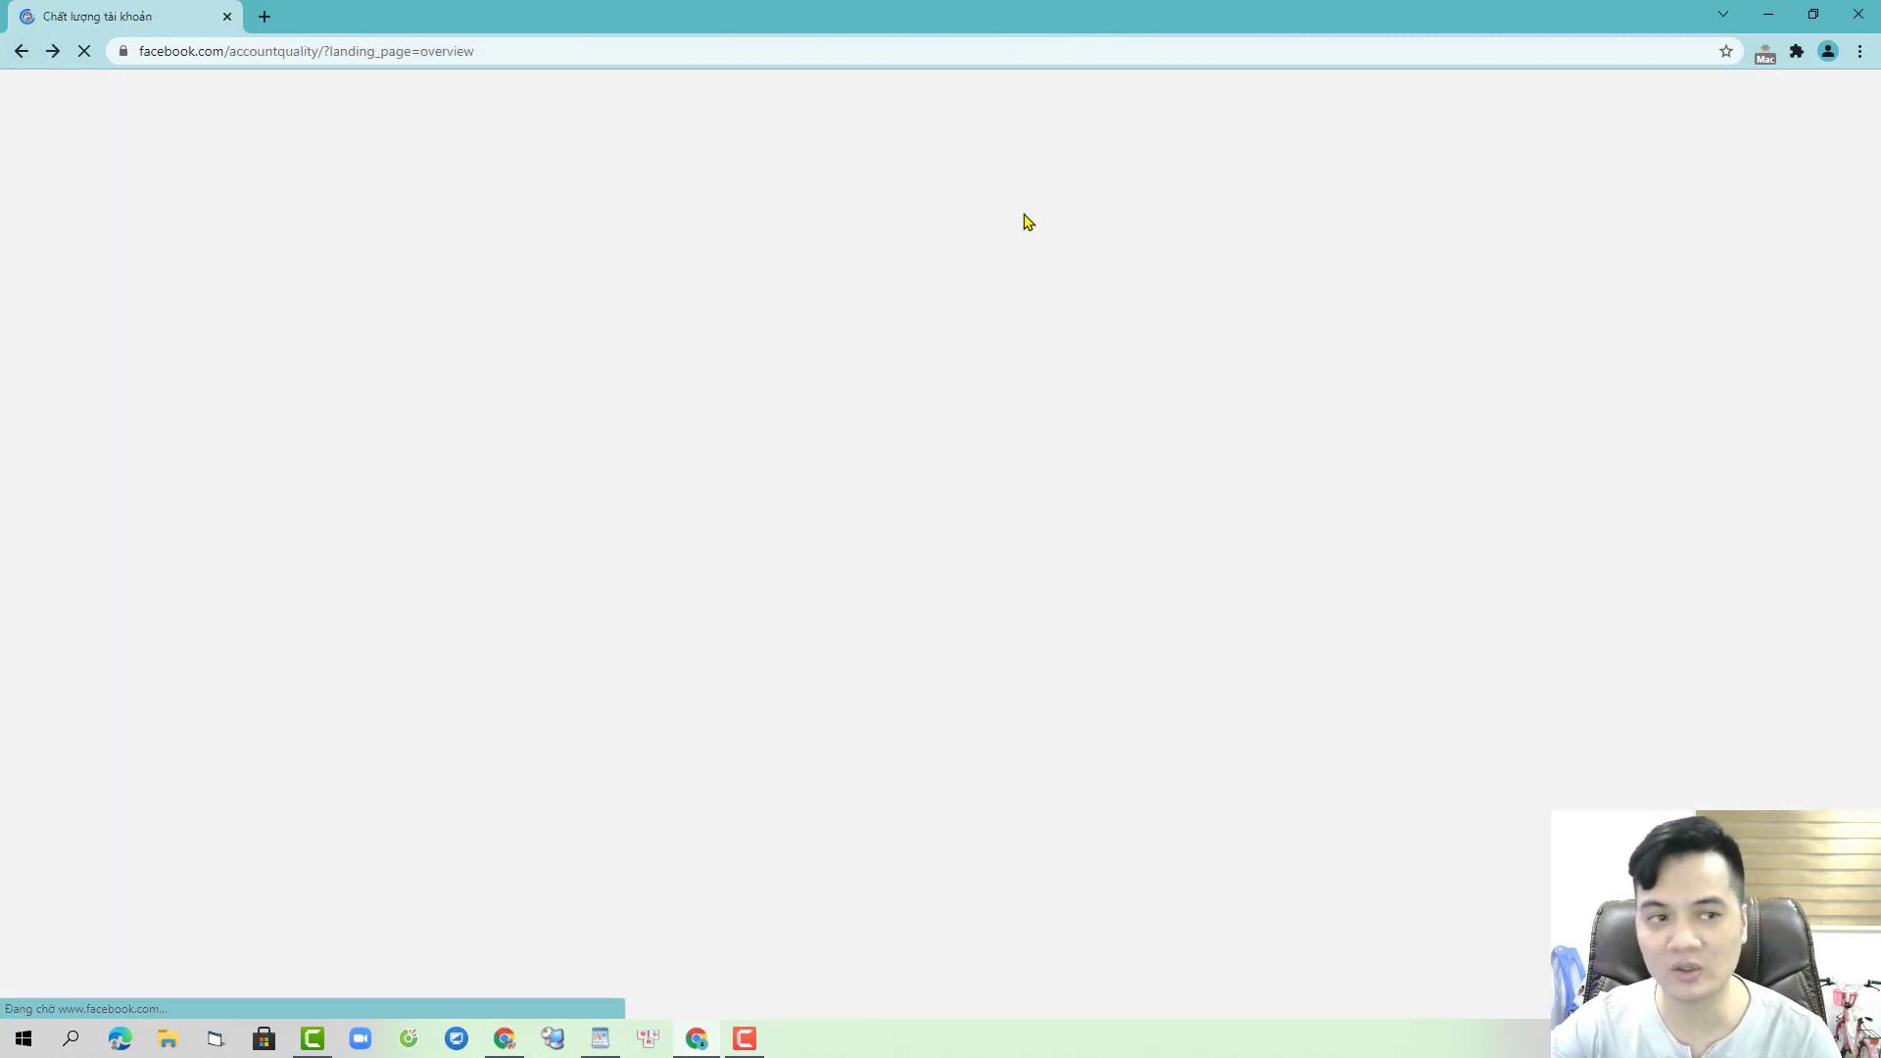
pyautogui.click(959, 471)
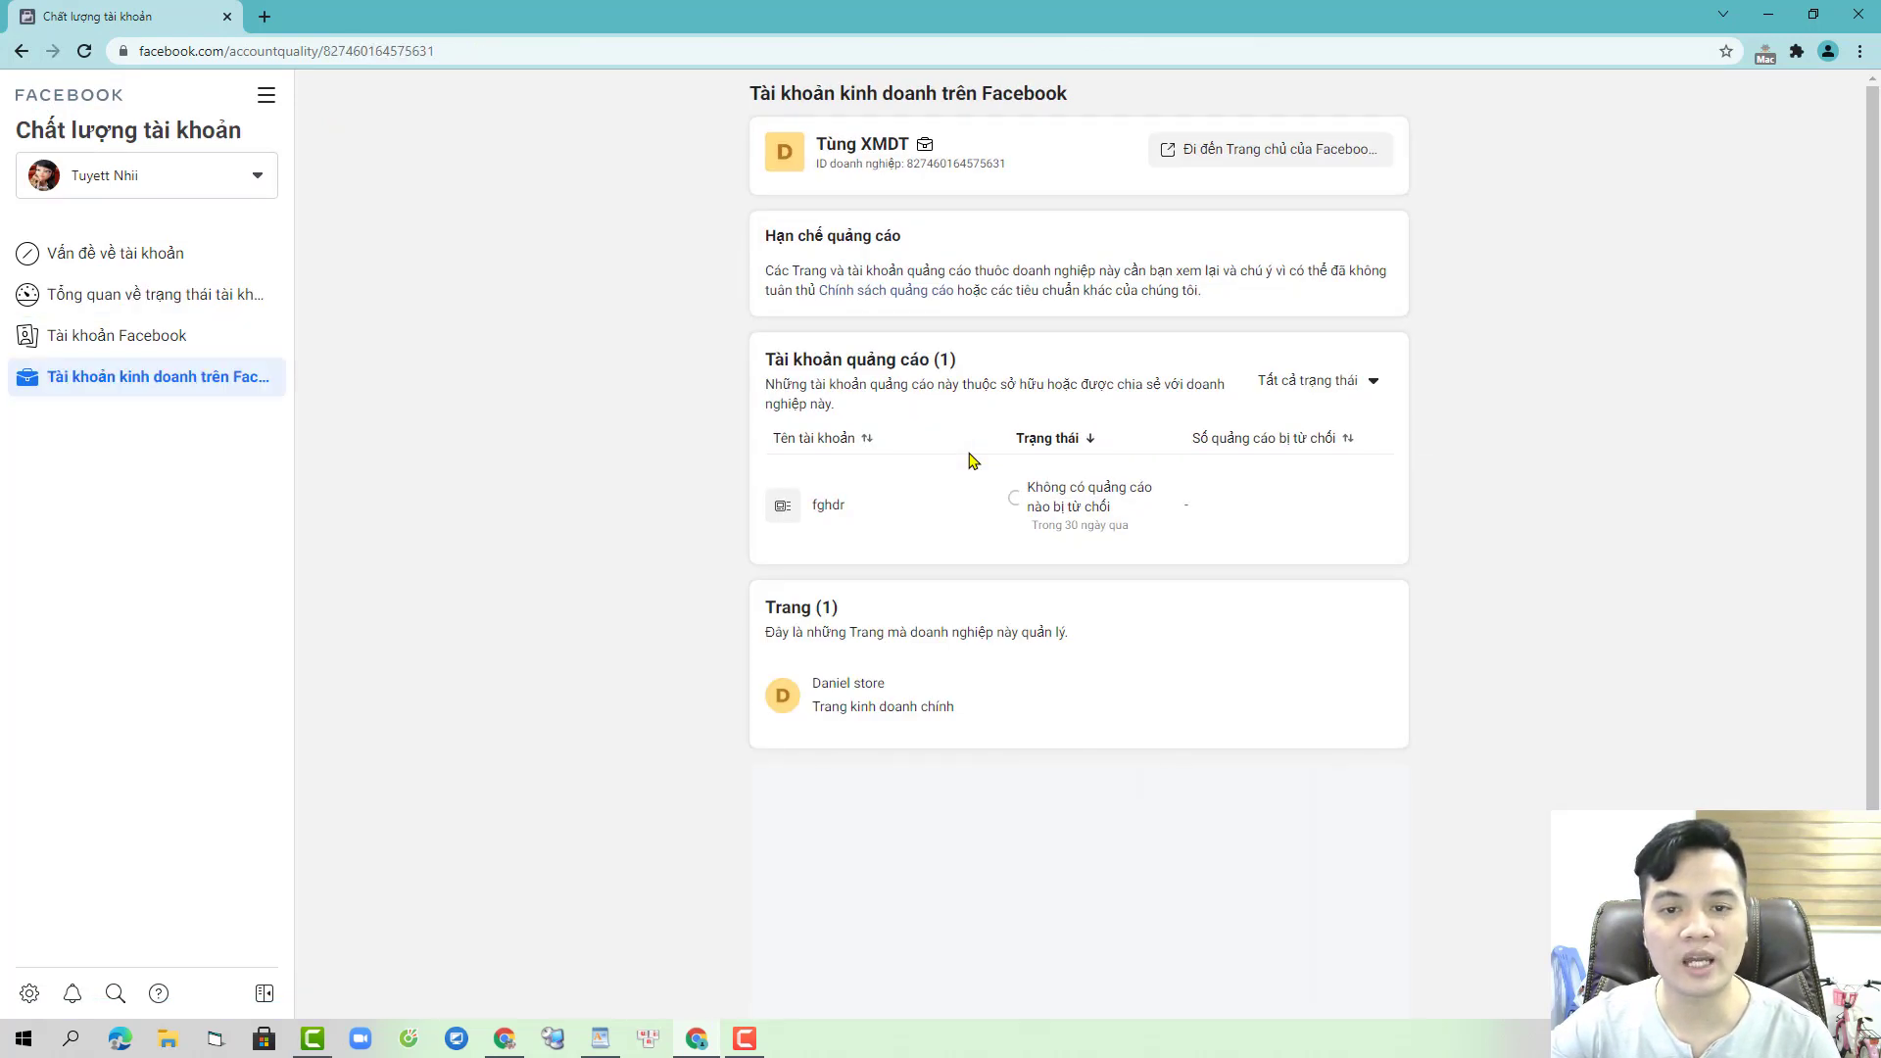
pyautogui.click(1215, 152)
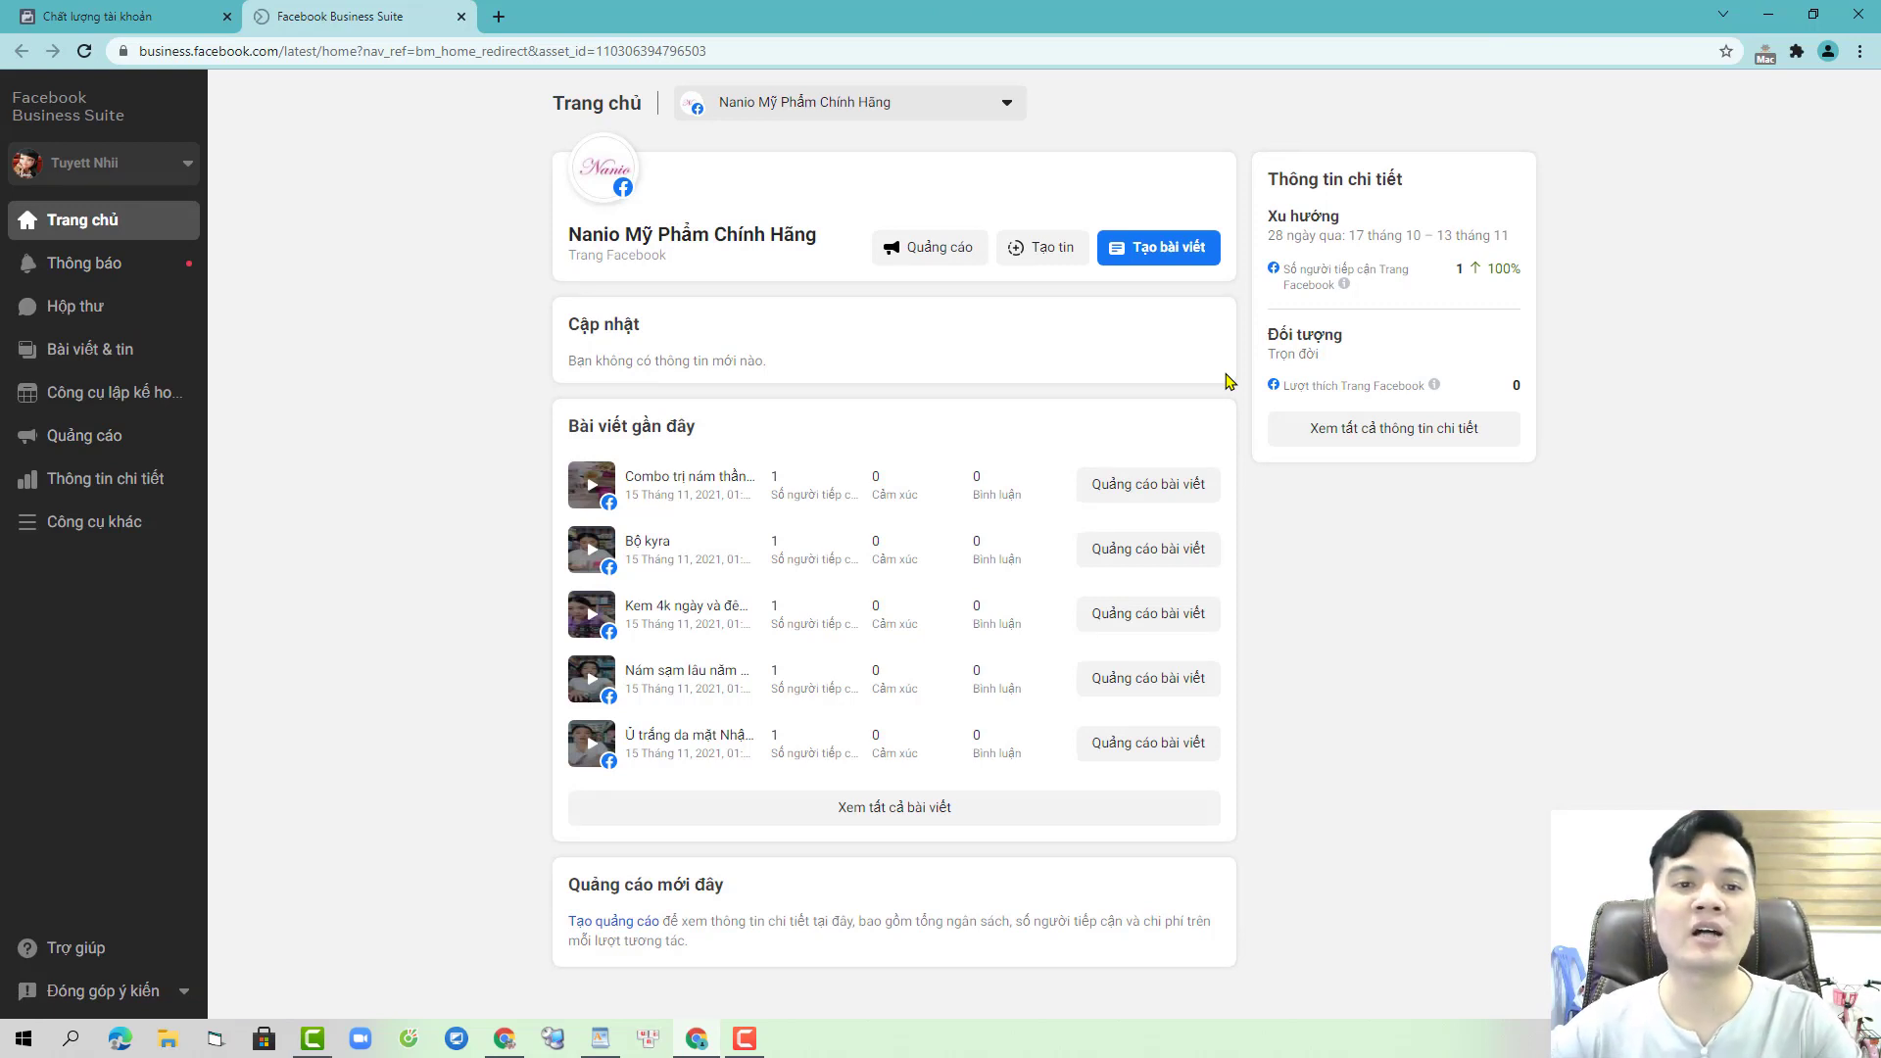
# - Launch Ads Manager from the More tools list in a new tab, then return to the first tab
pyautogui.click(122, 534)
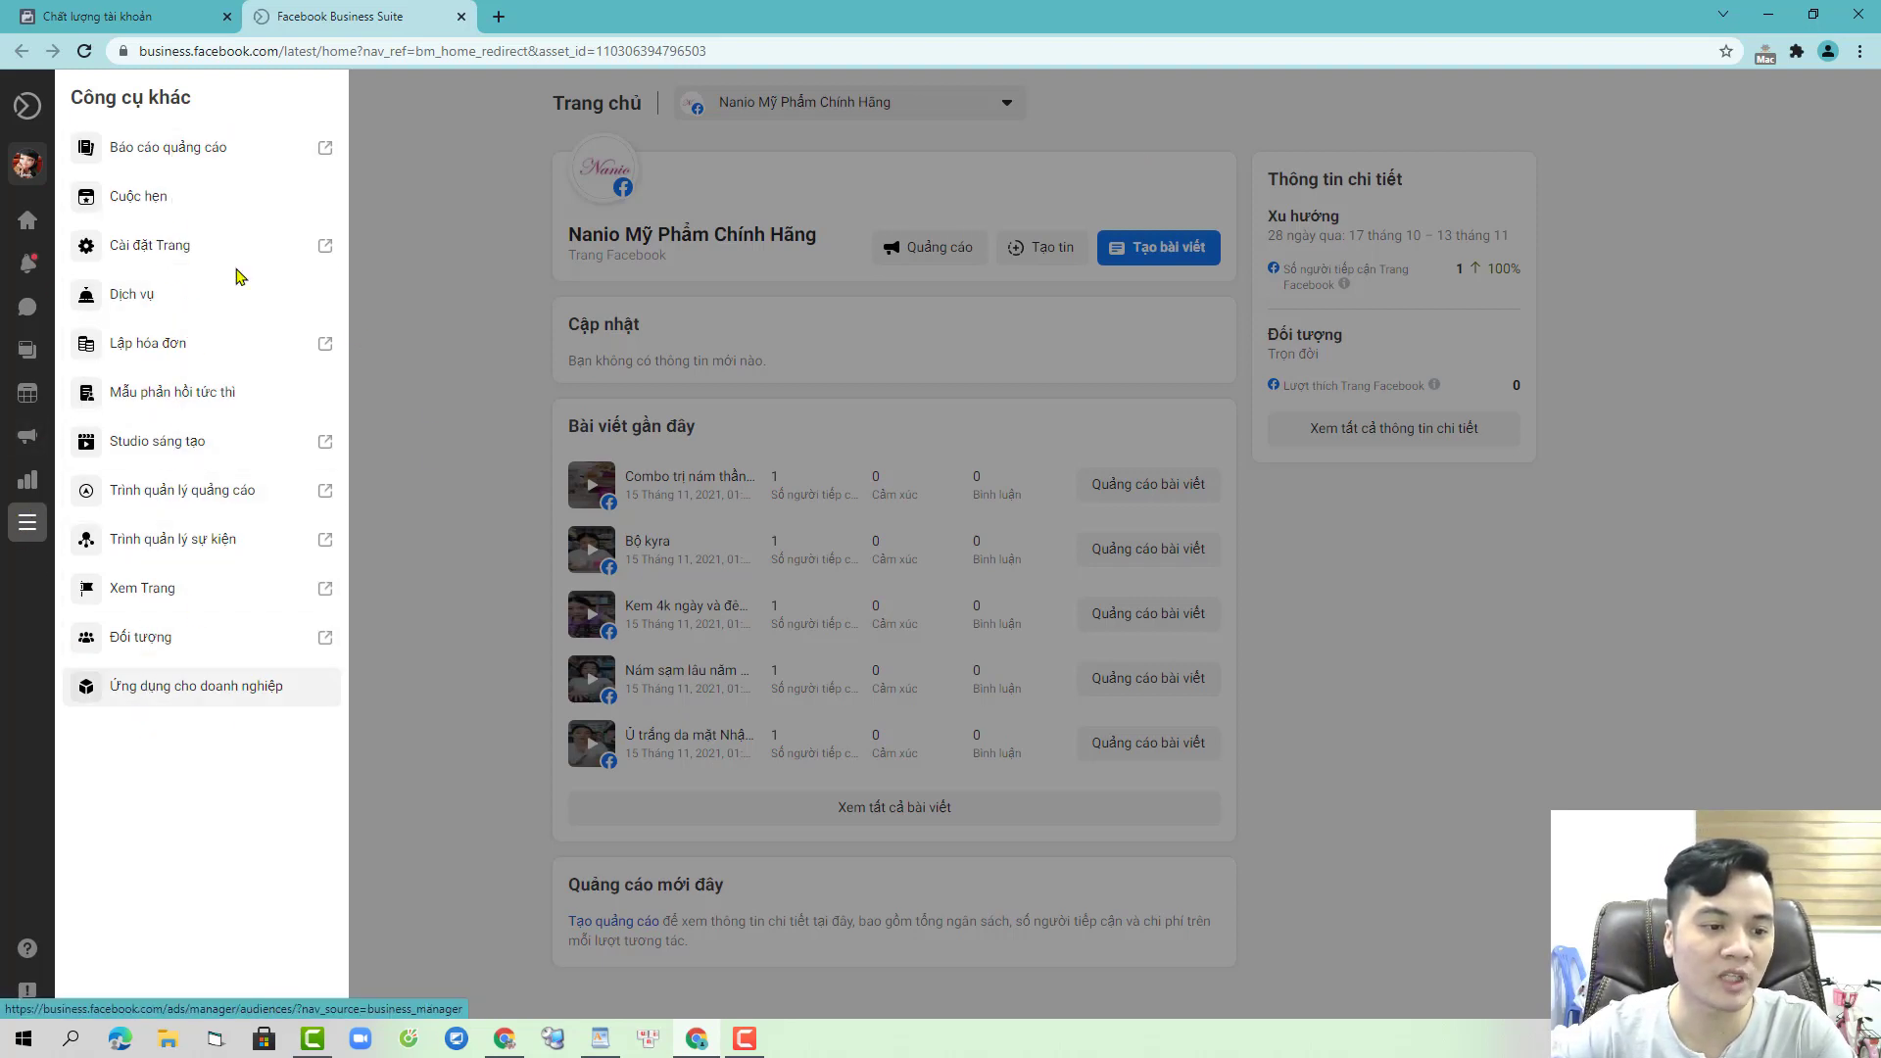
pyautogui.click(500, 301)
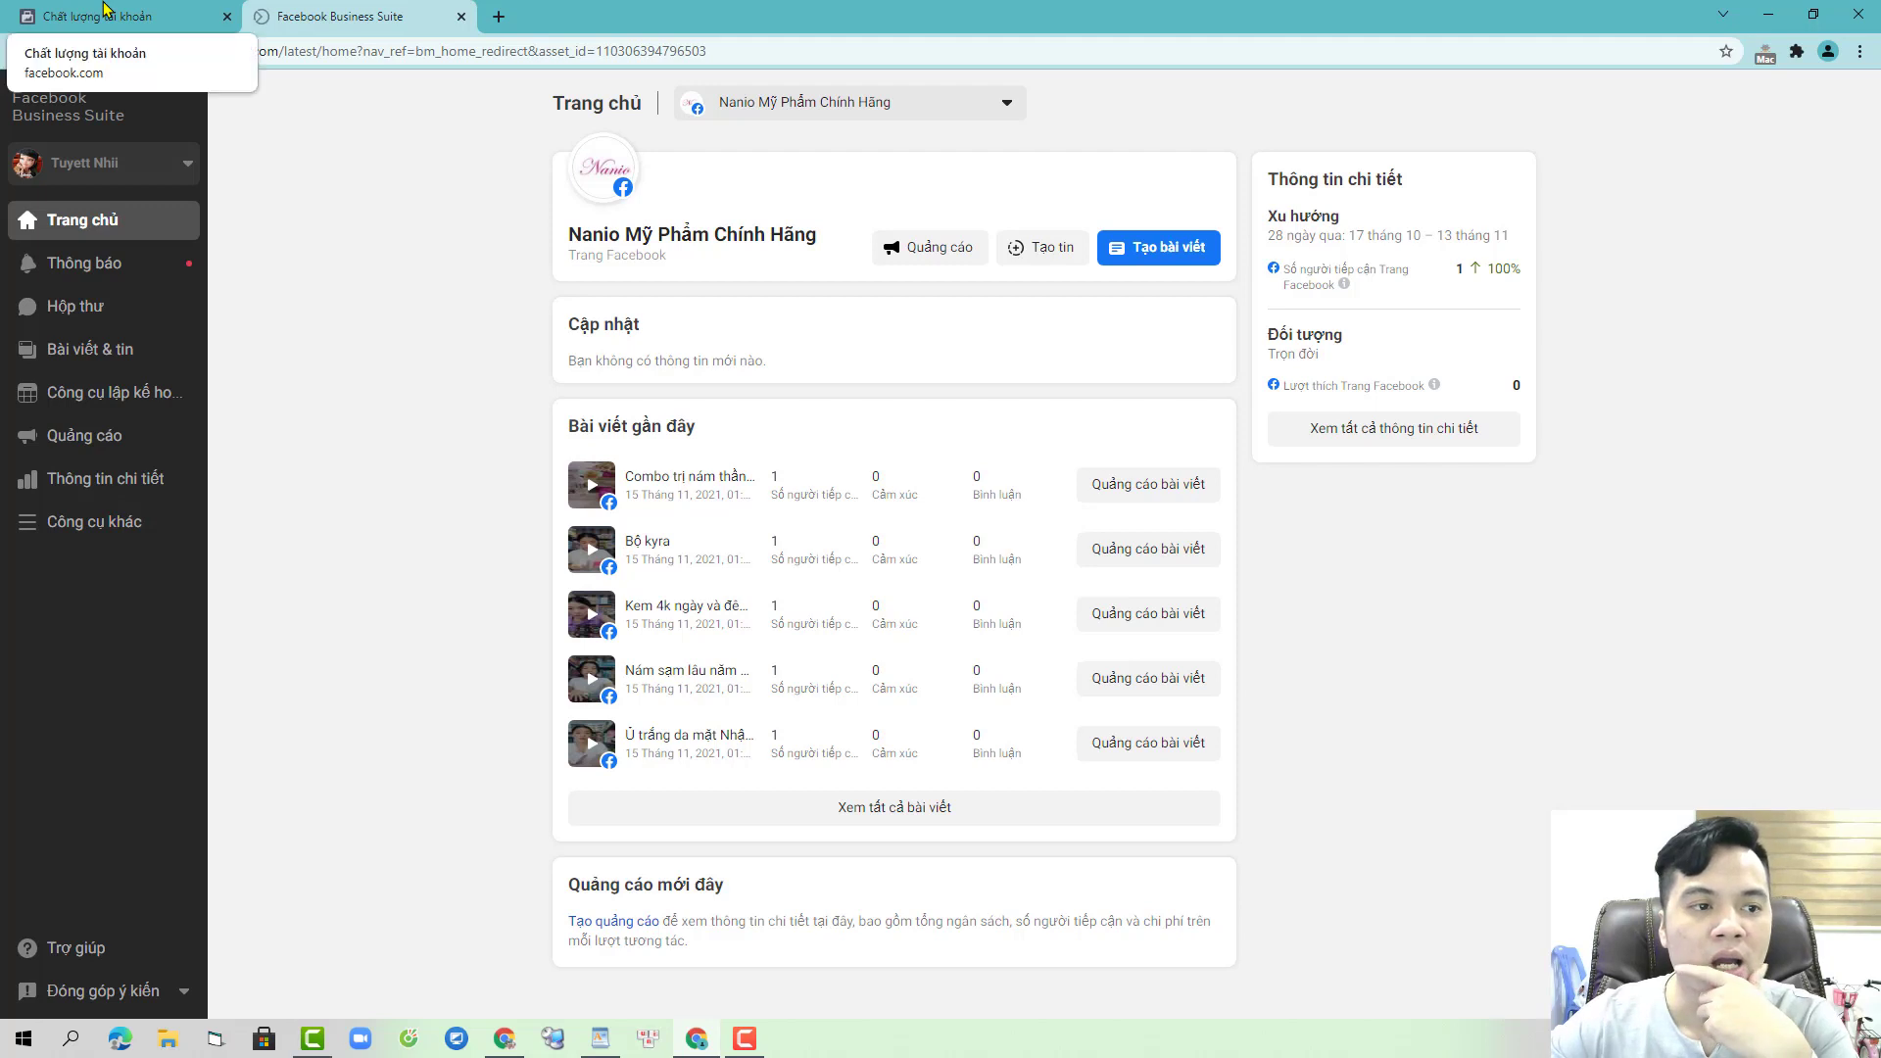
pyautogui.click(127, 529)
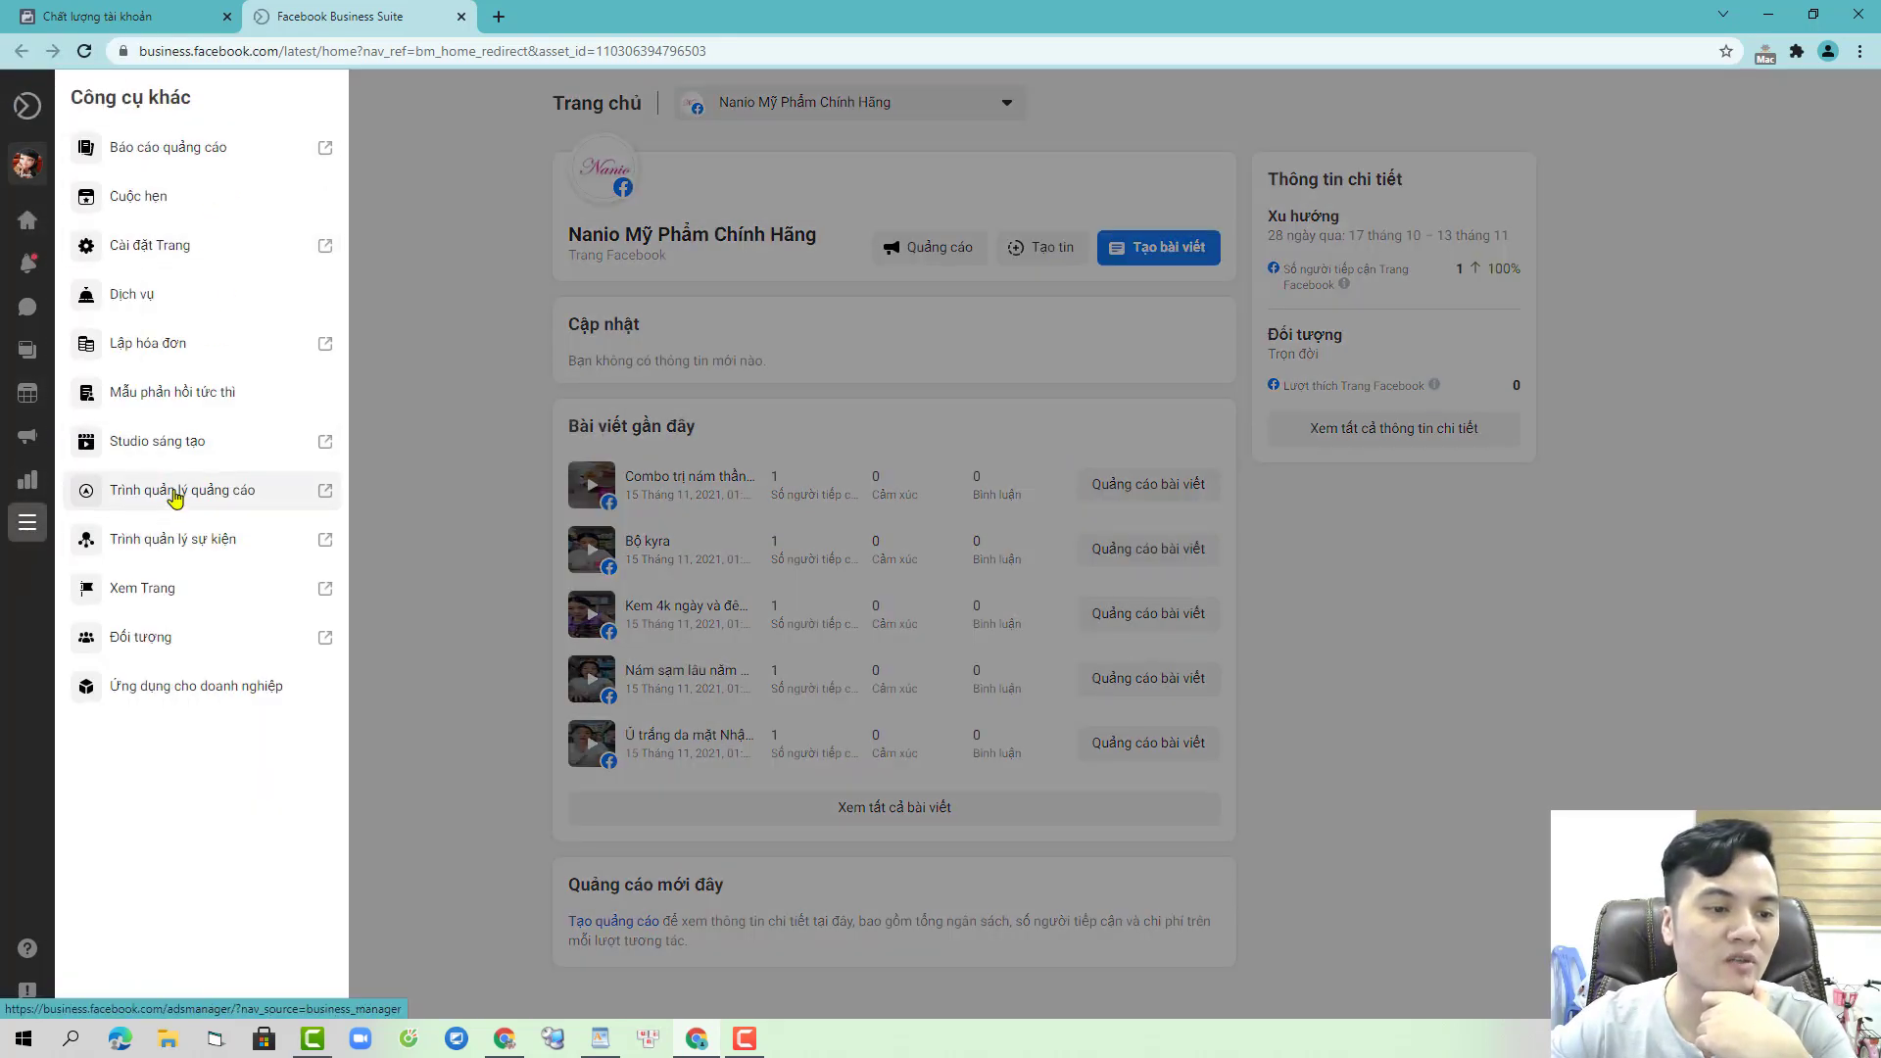
pyautogui.click(174, 494)
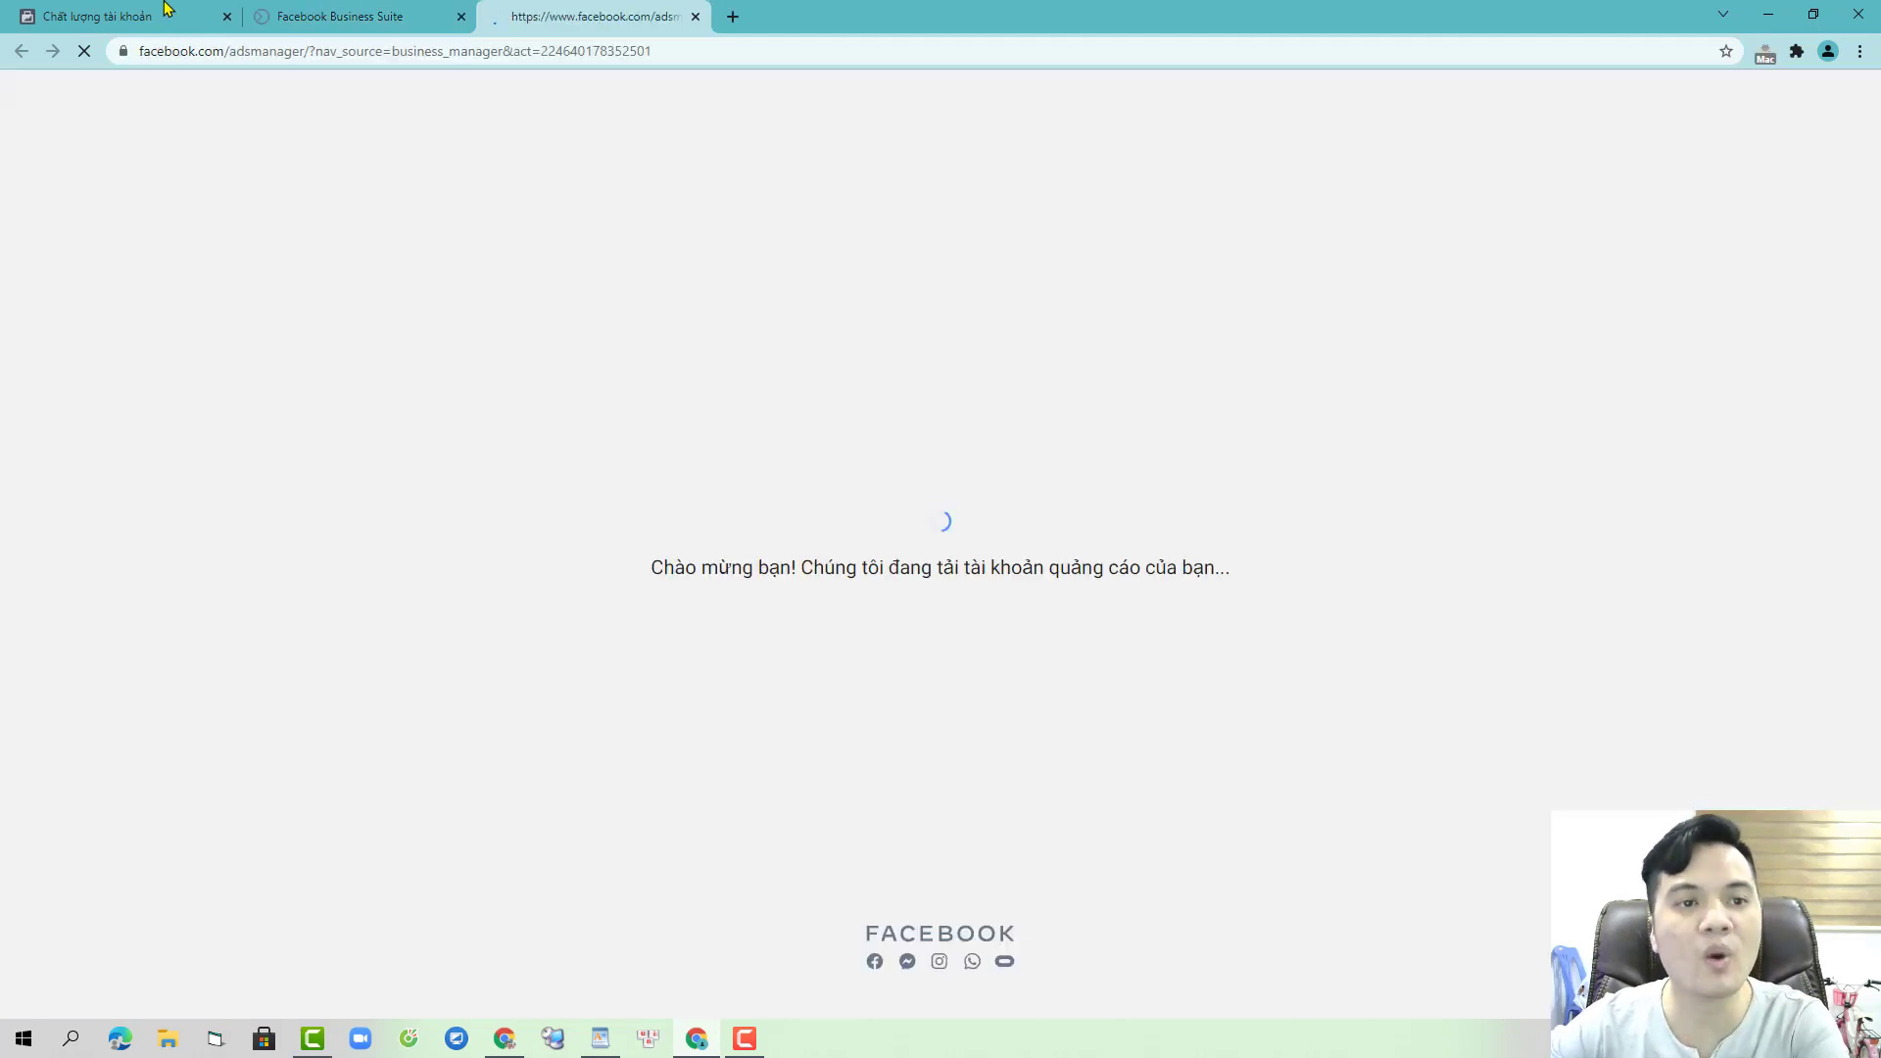
pyautogui.hotkey('ctrl', '1')
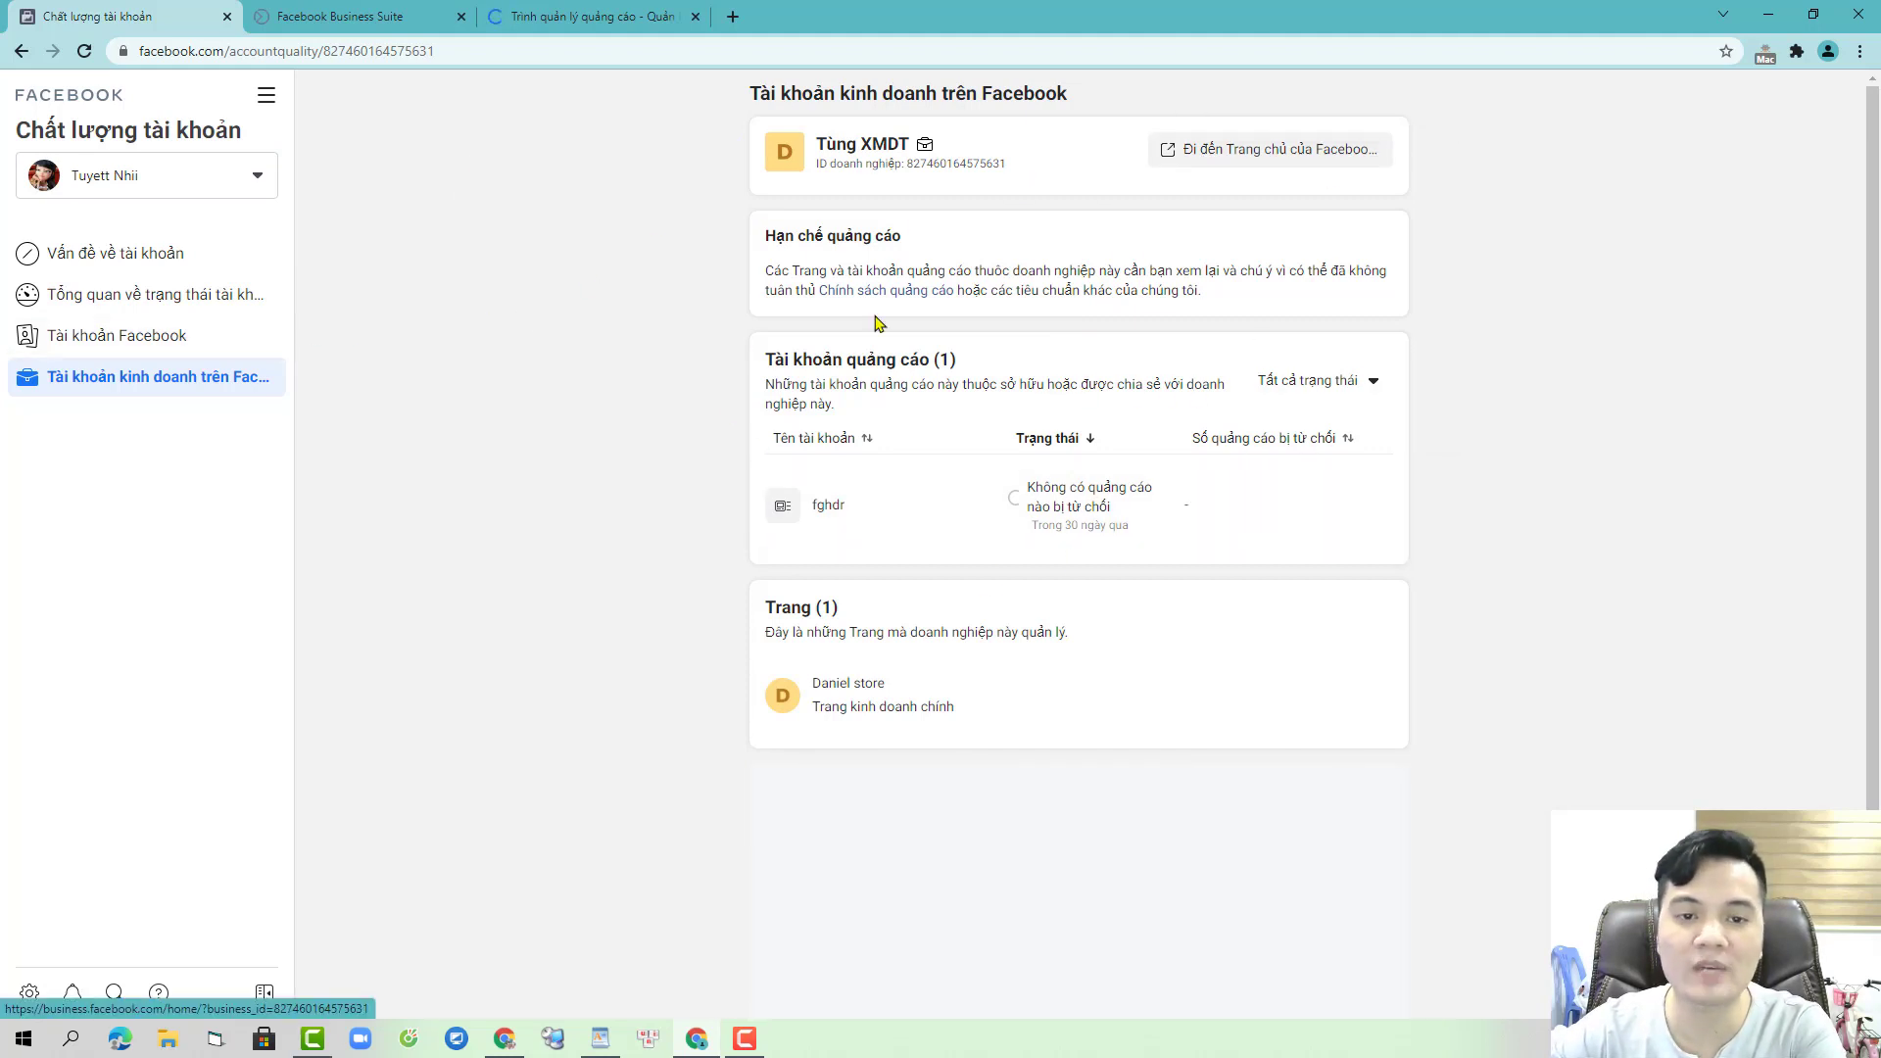
# - Open the business account's settings from the account switcher on the status overview
pyautogui.click(101, 293)
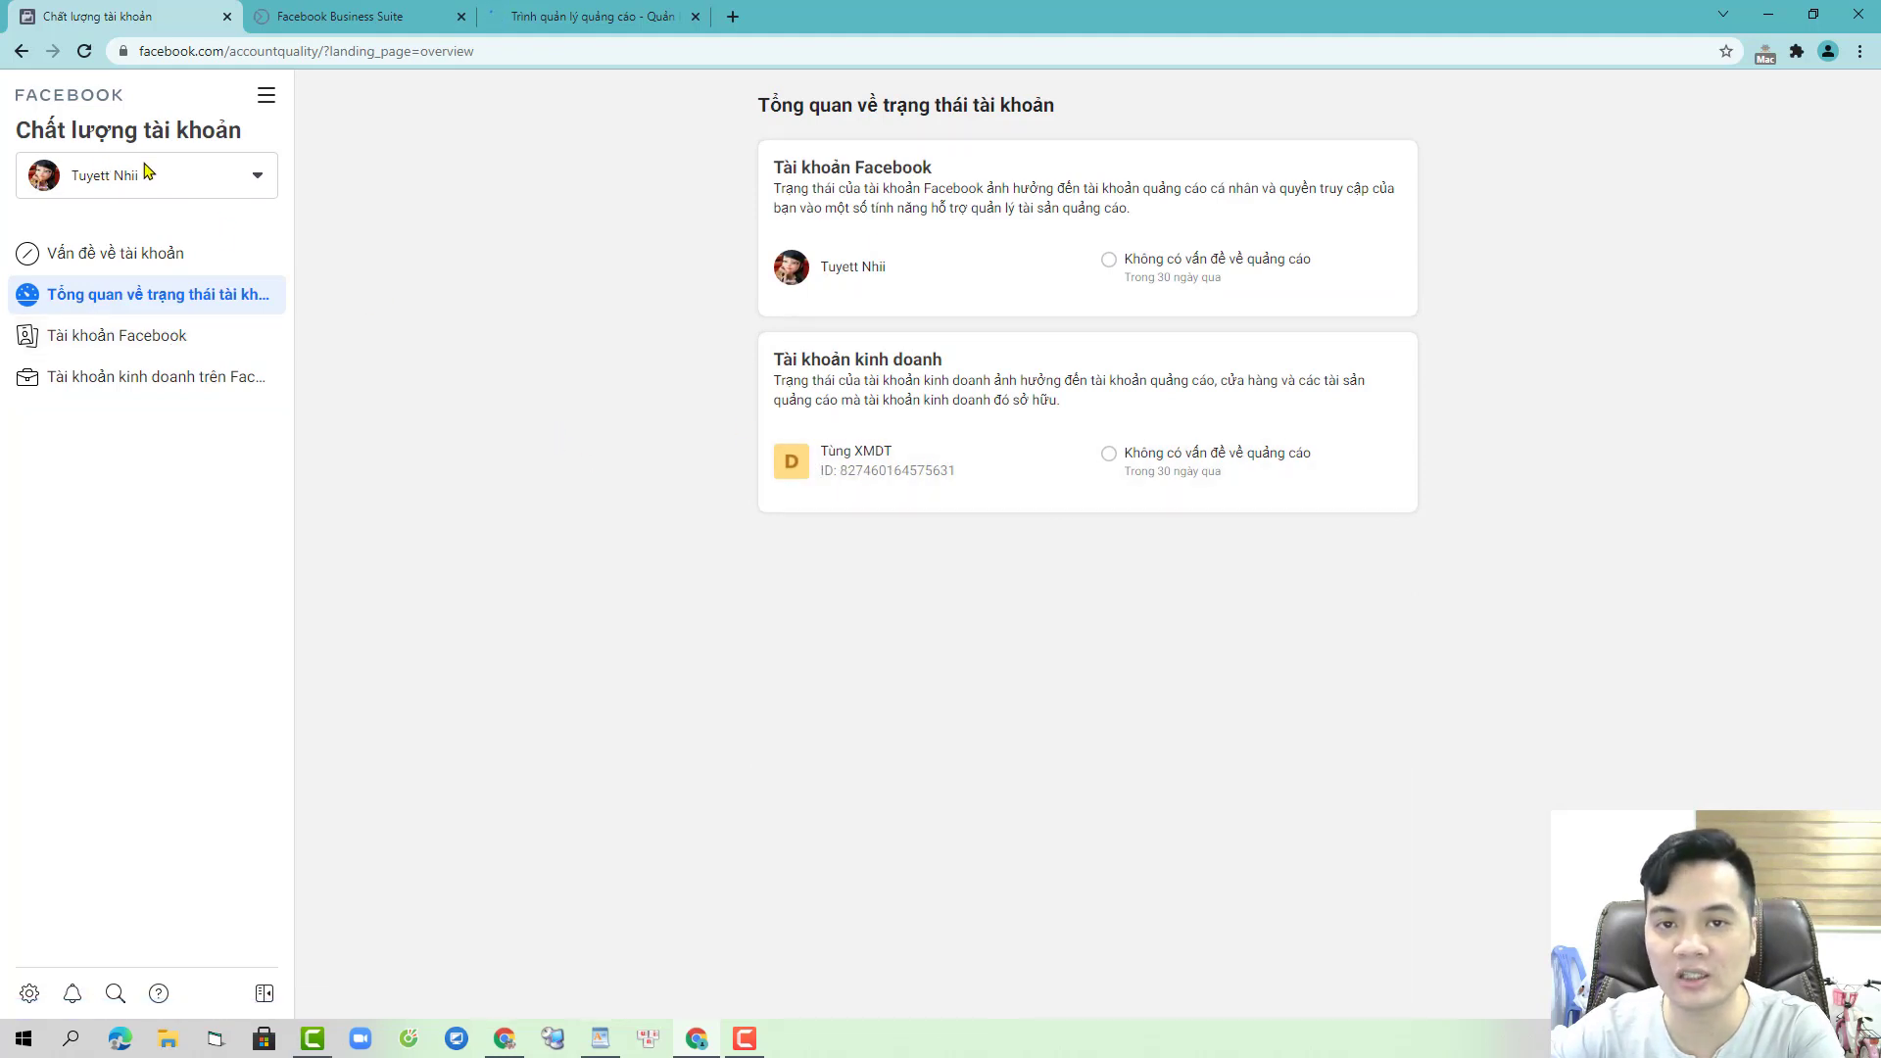
pyautogui.click(152, 177)
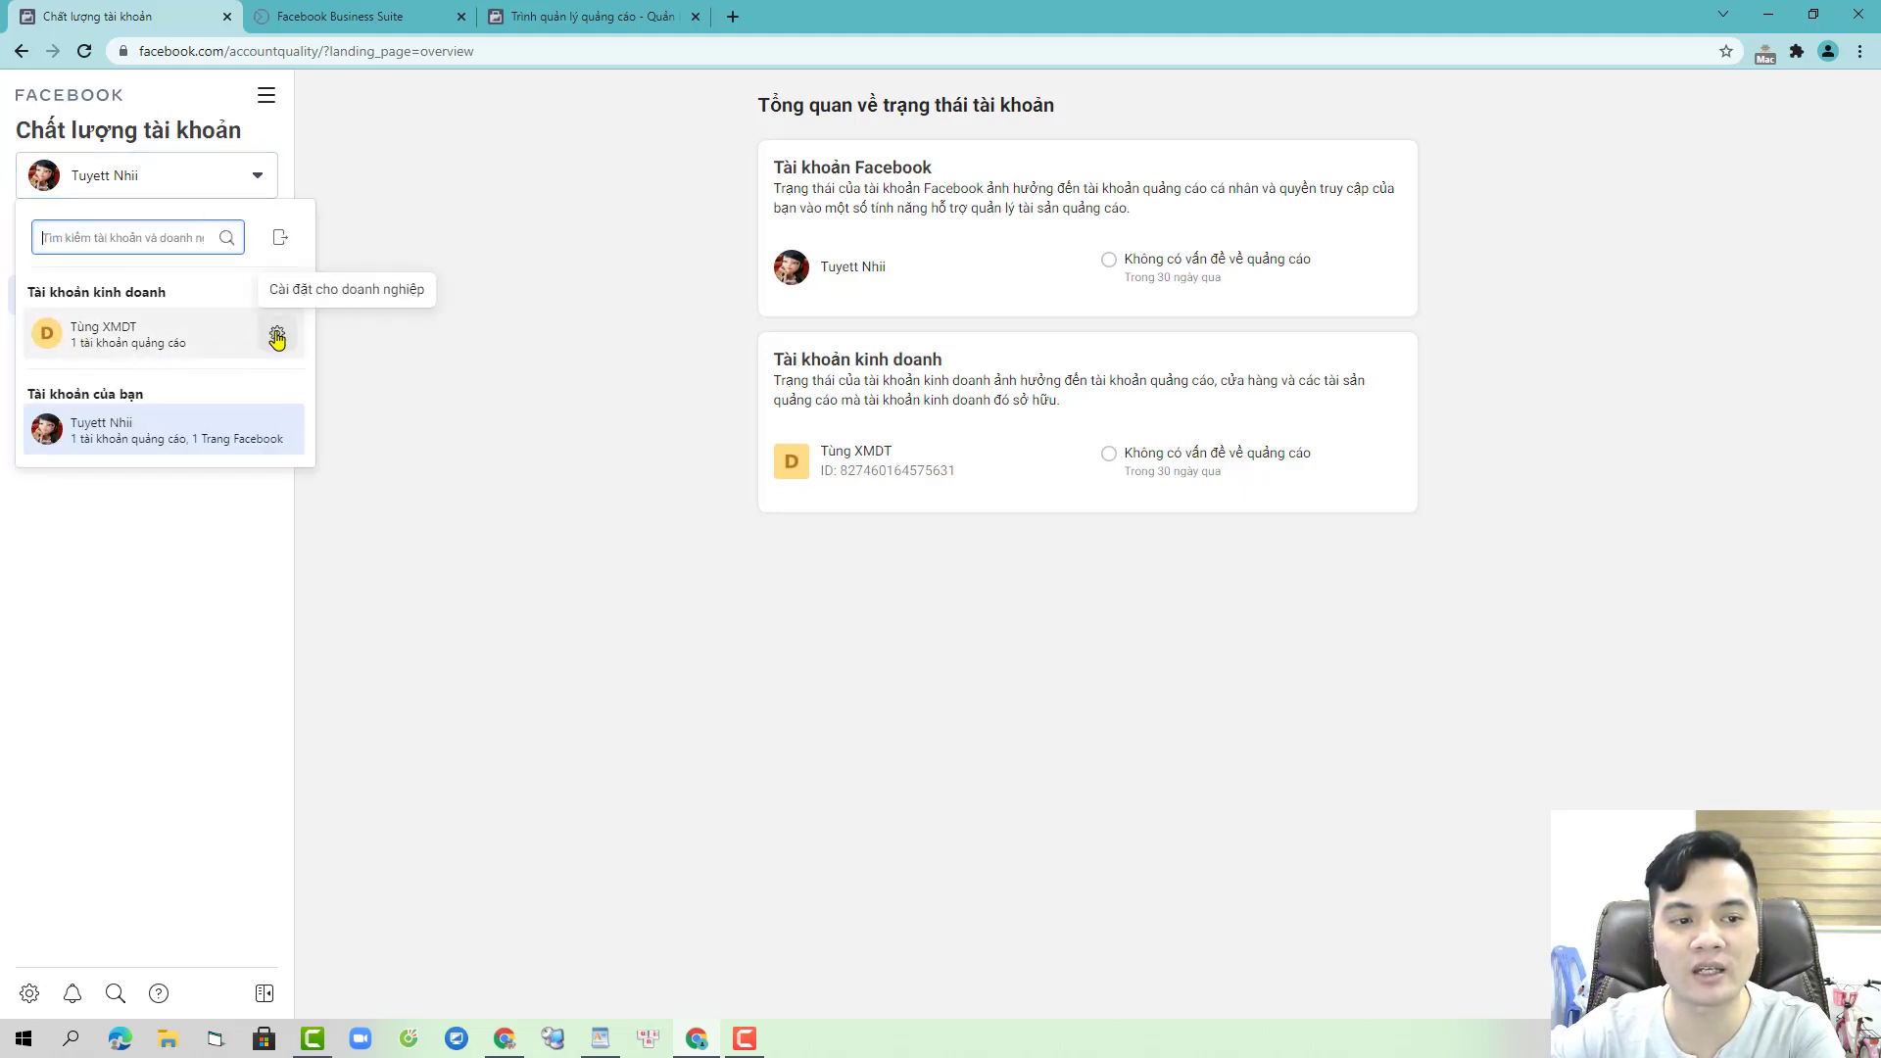
pyautogui.click(278, 334)
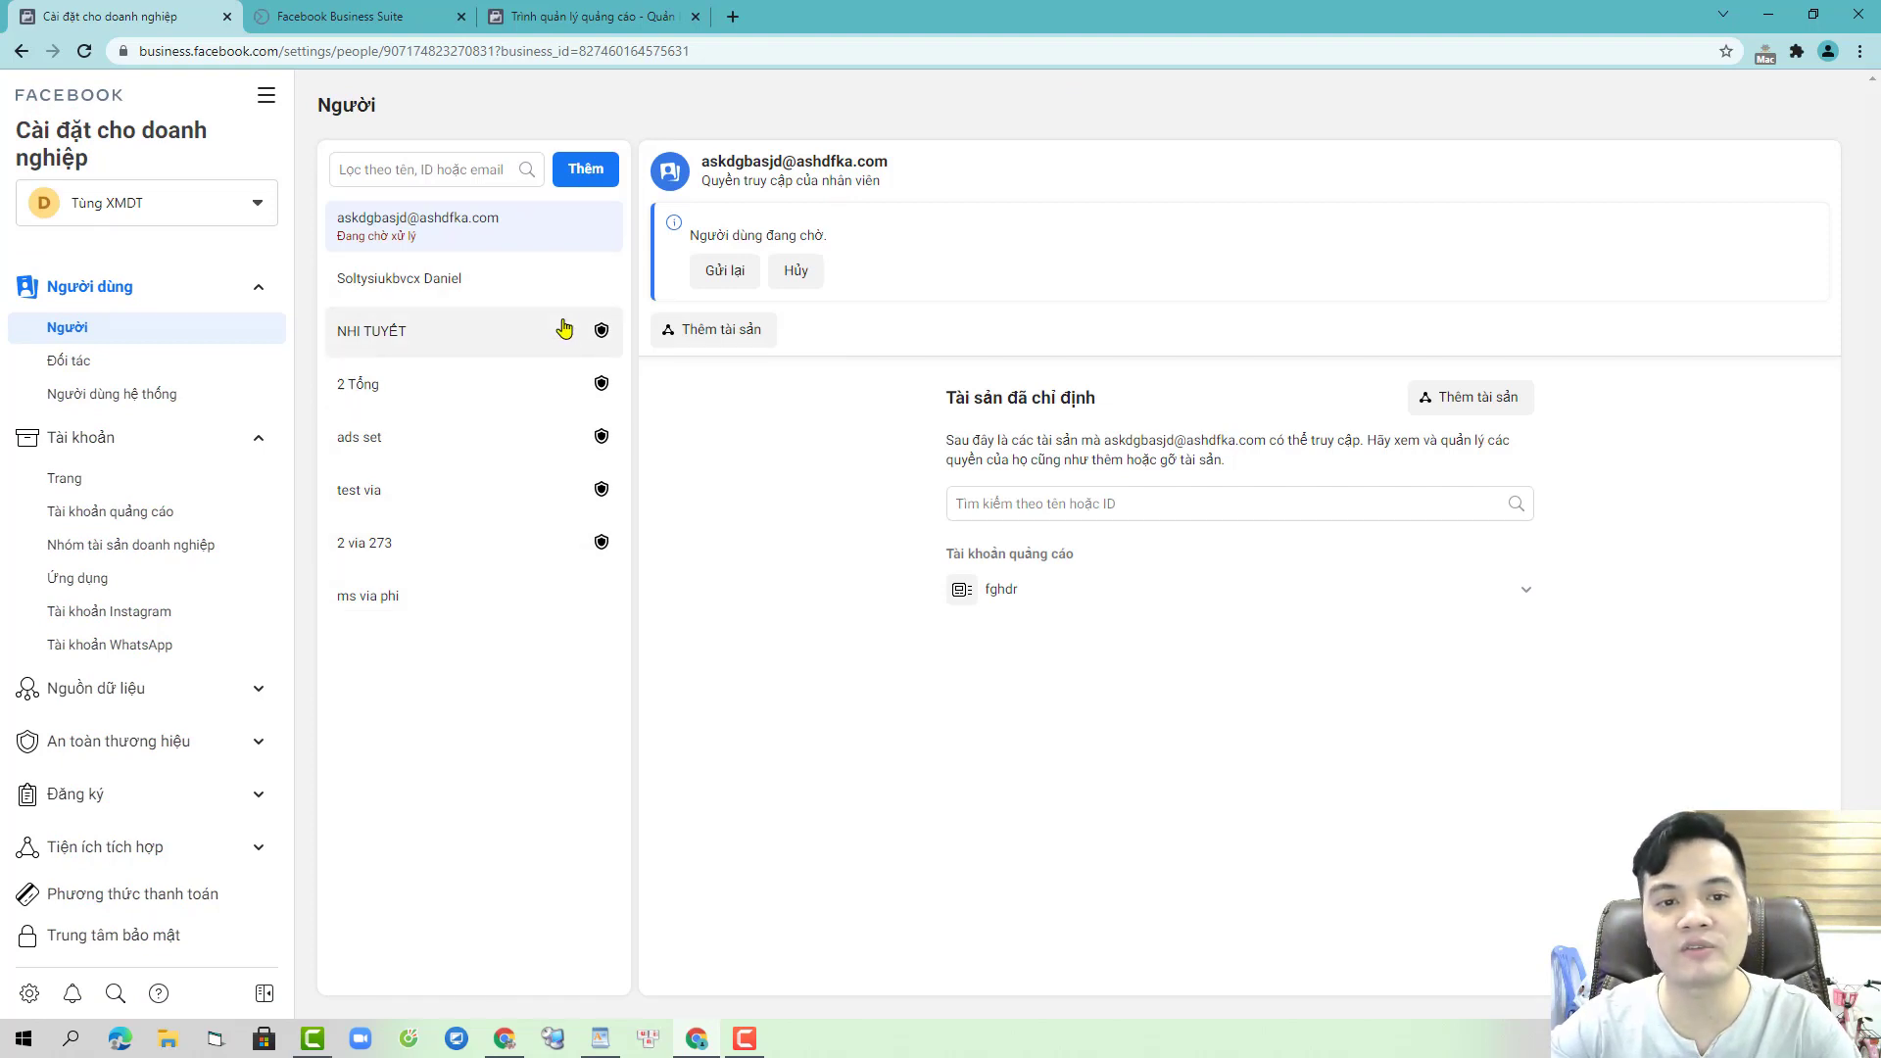
# - Rename the fghdr ad account to 6H in Business Settings and go back to Ads Manager
pyautogui.click(259, 510)
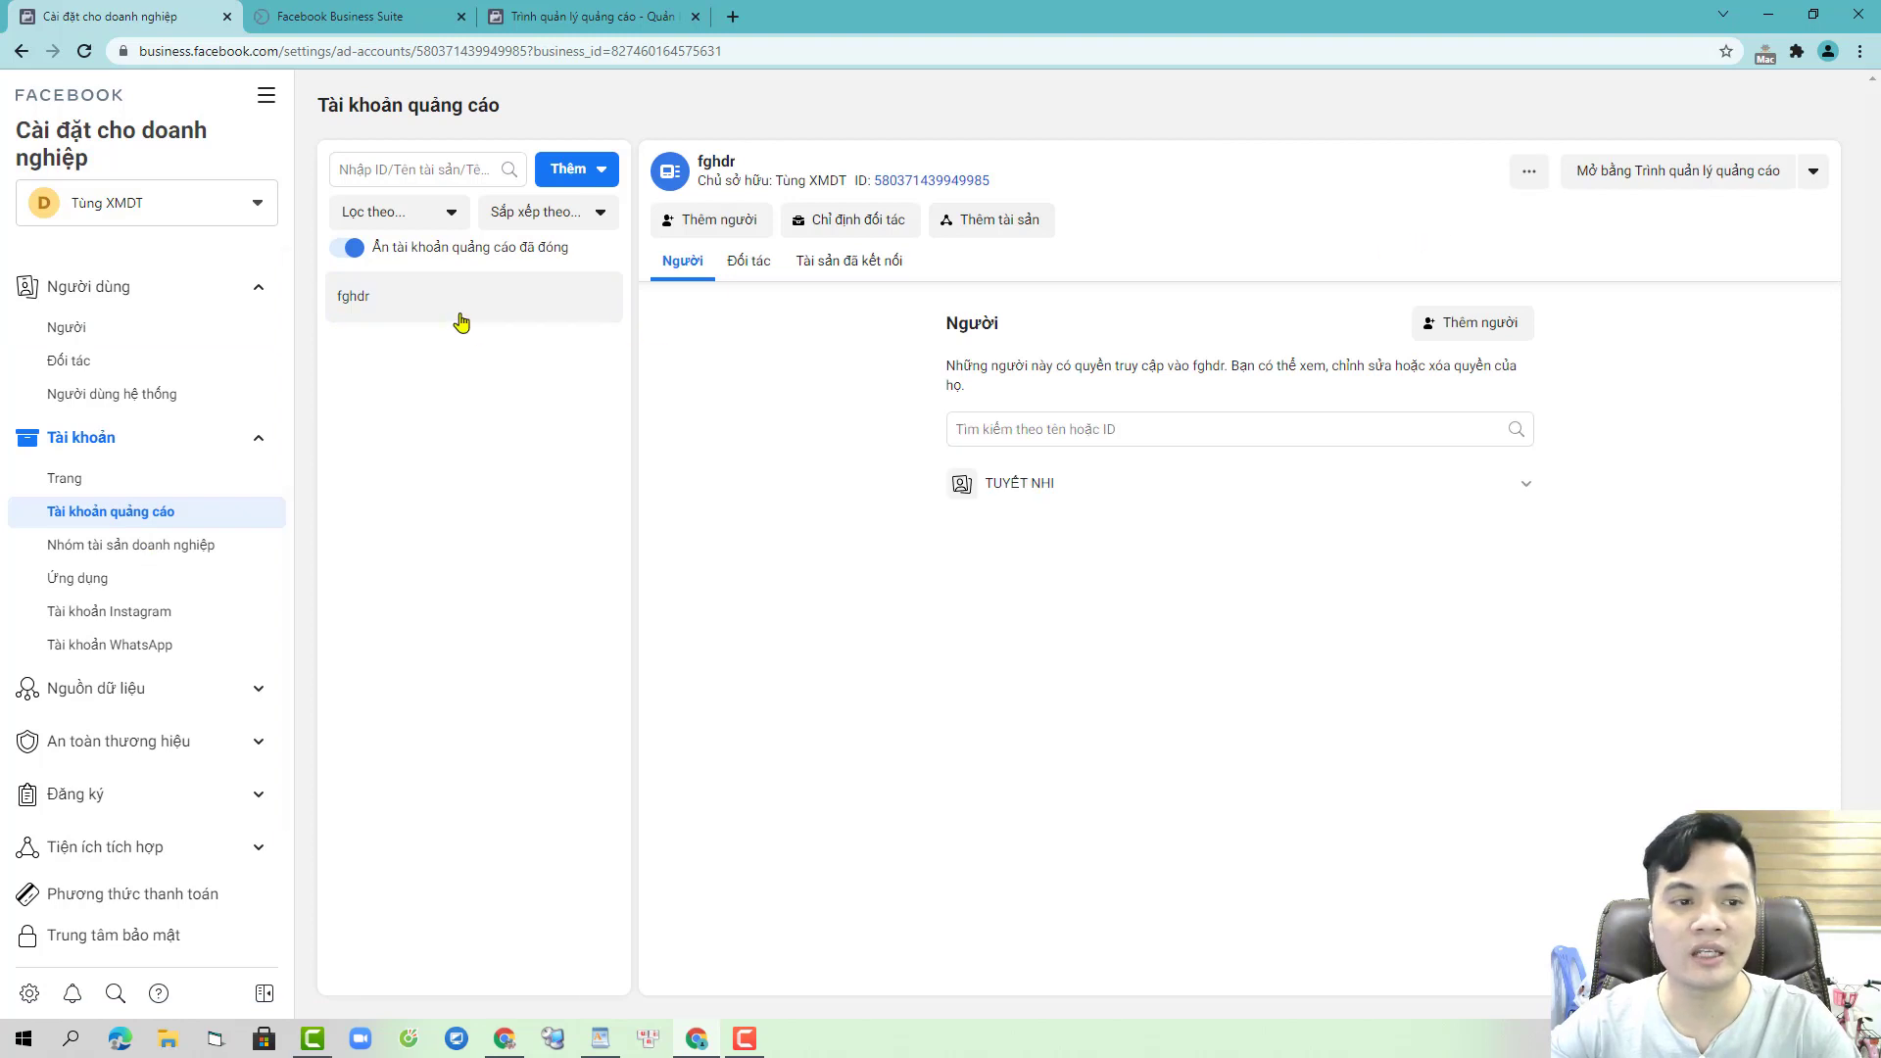
pyautogui.click(1529, 174)
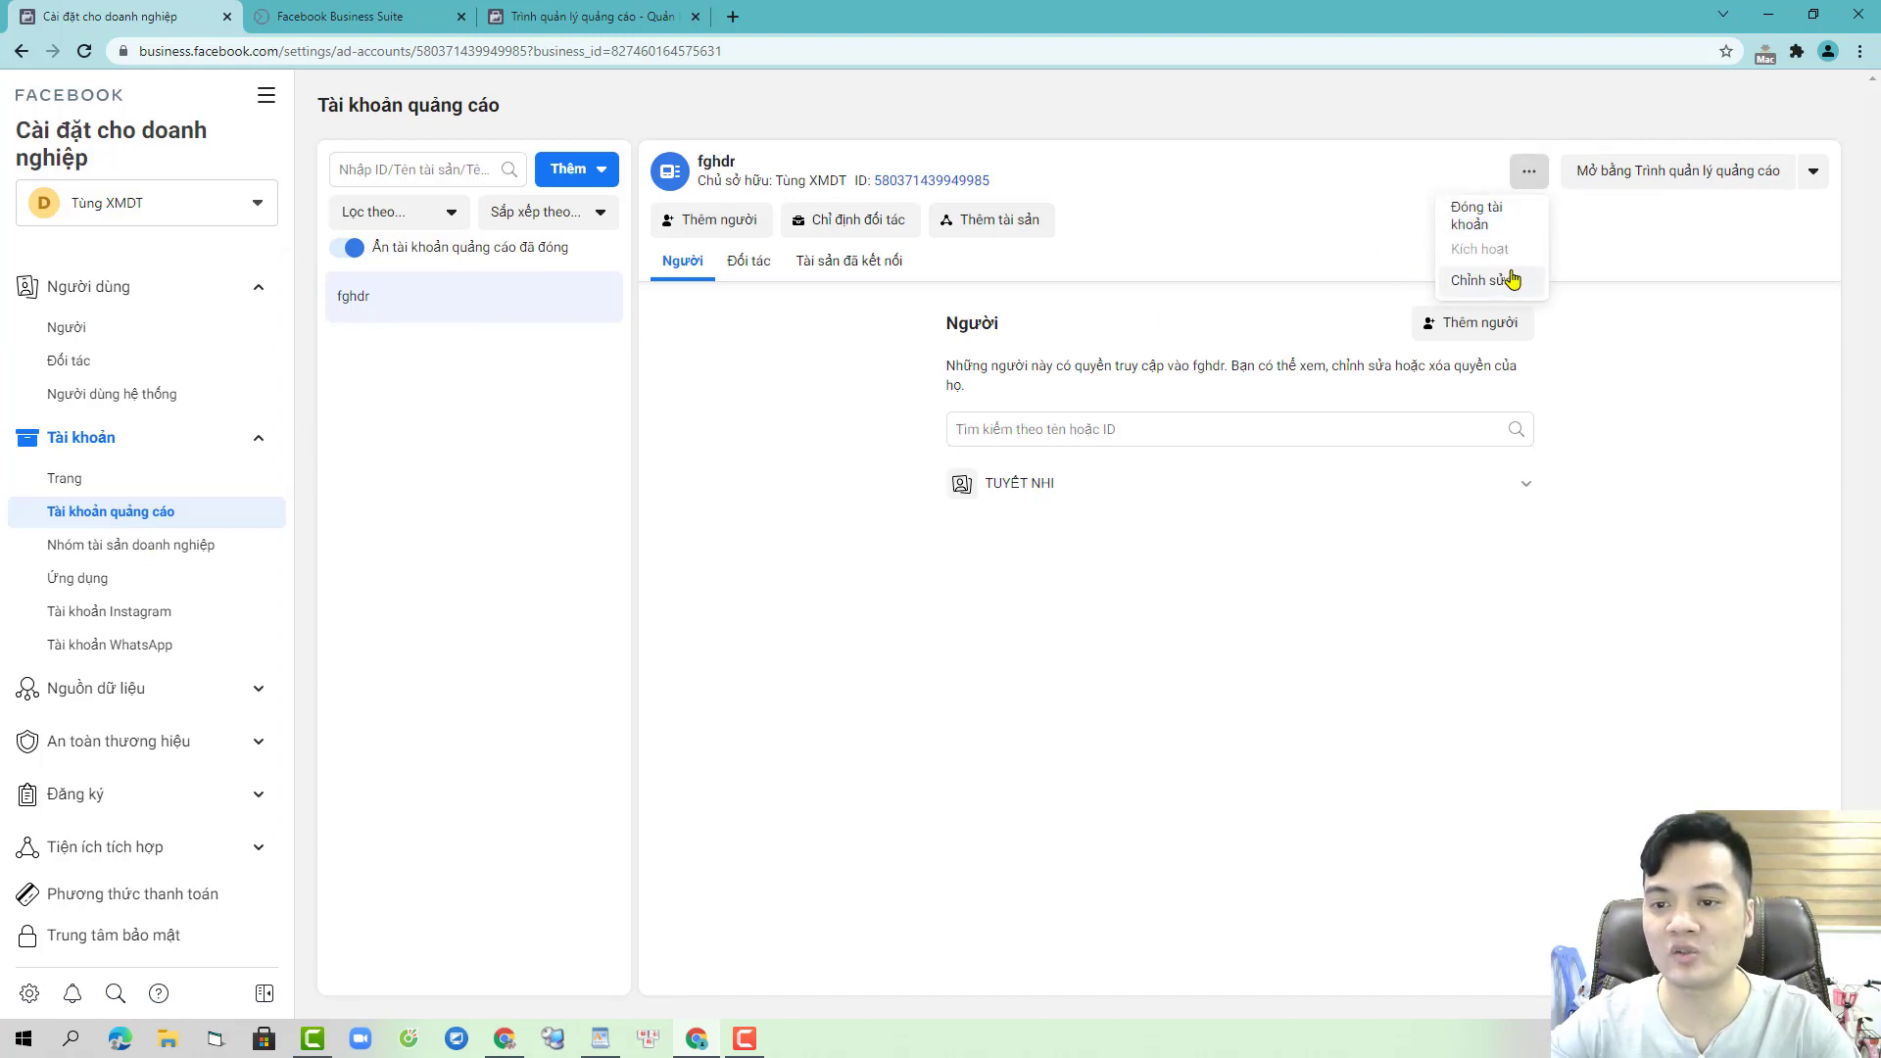
pyautogui.click(1512, 281)
pyautogui.click(761, 452)
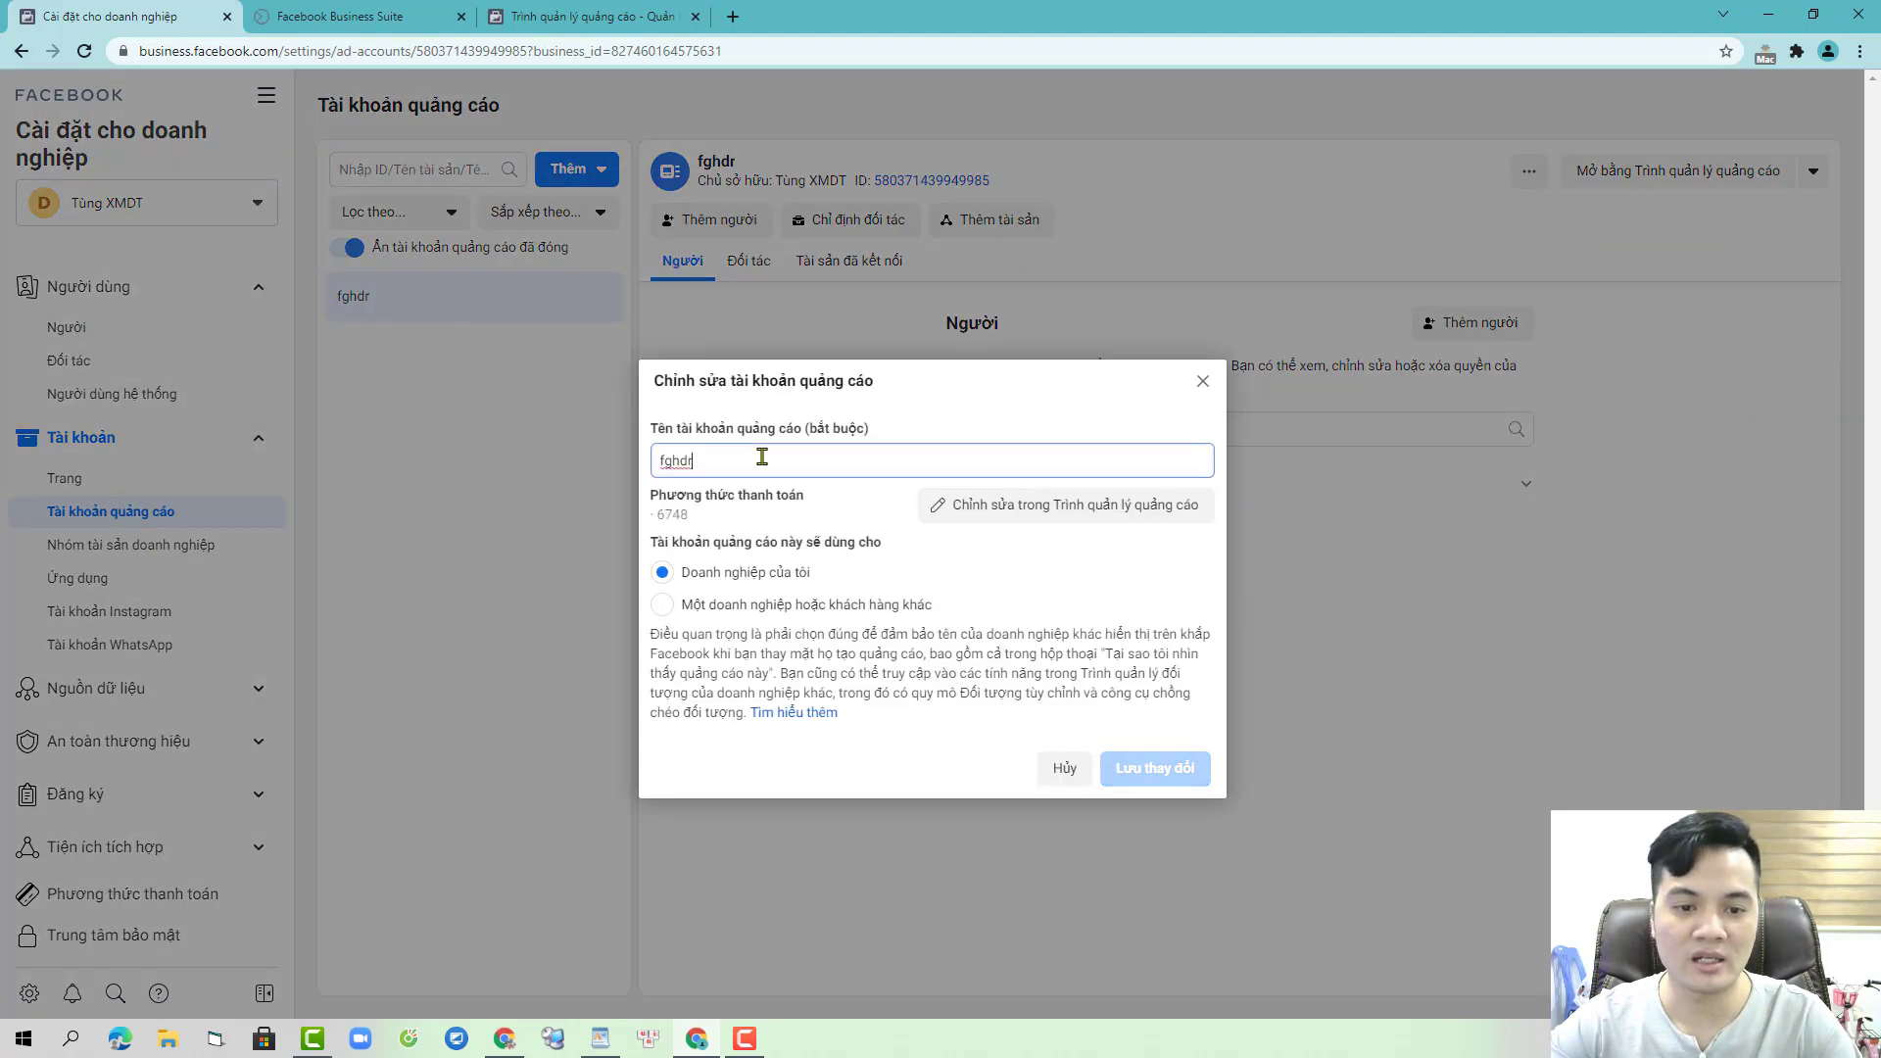
pyautogui.doubleClick(761, 452)
pyautogui.write('^')
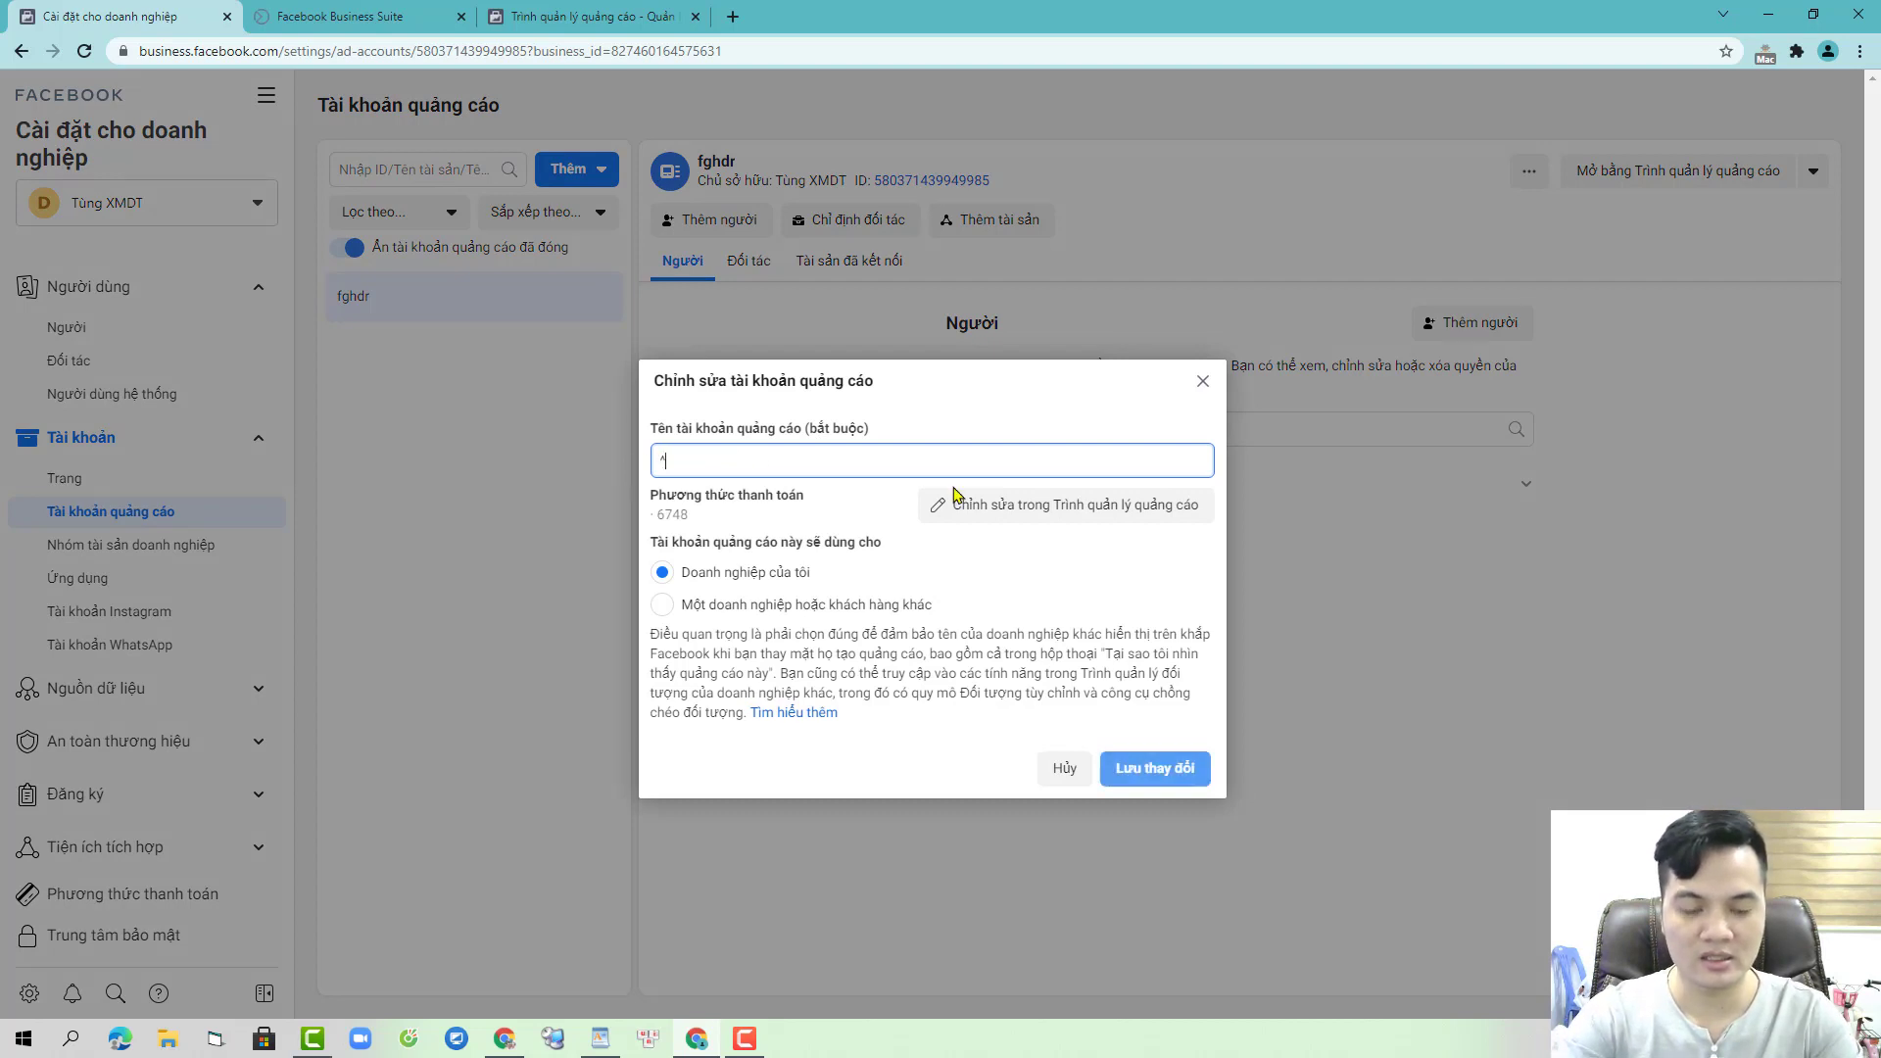
pyautogui.write('h6H')
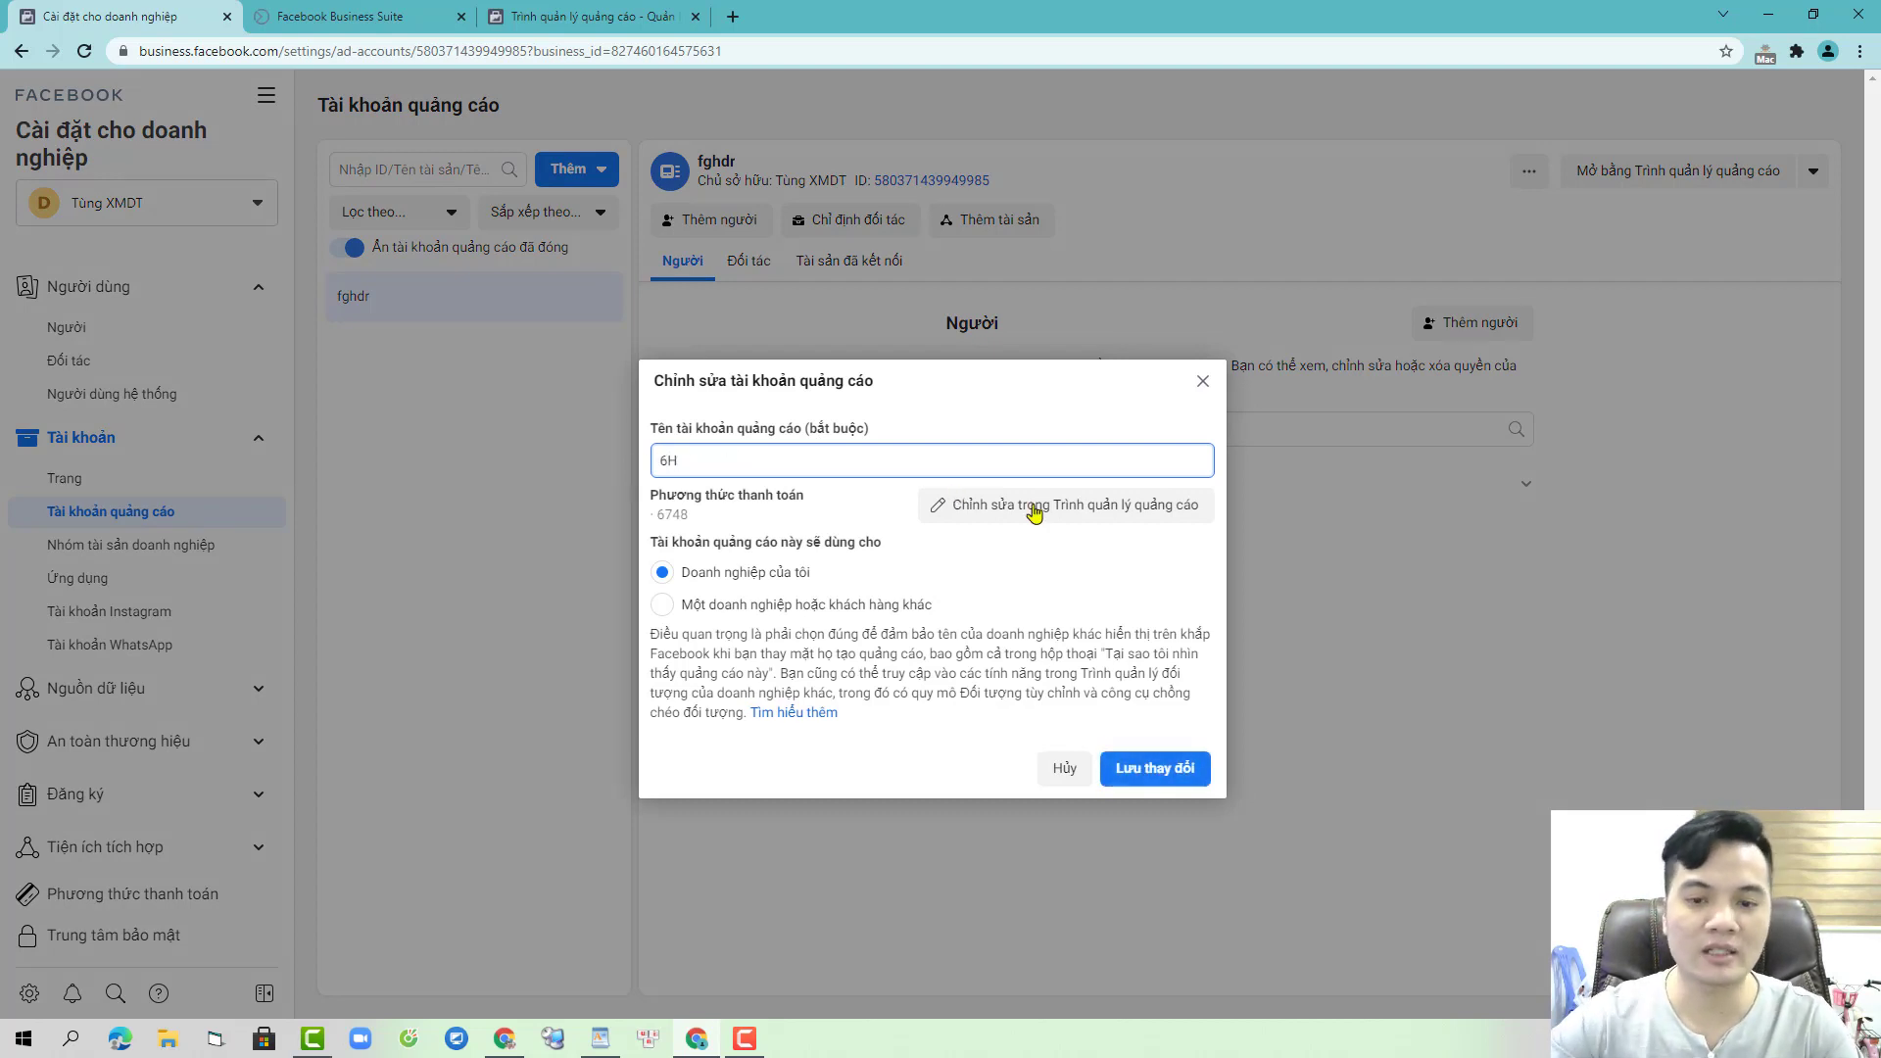
pyautogui.click(1155, 769)
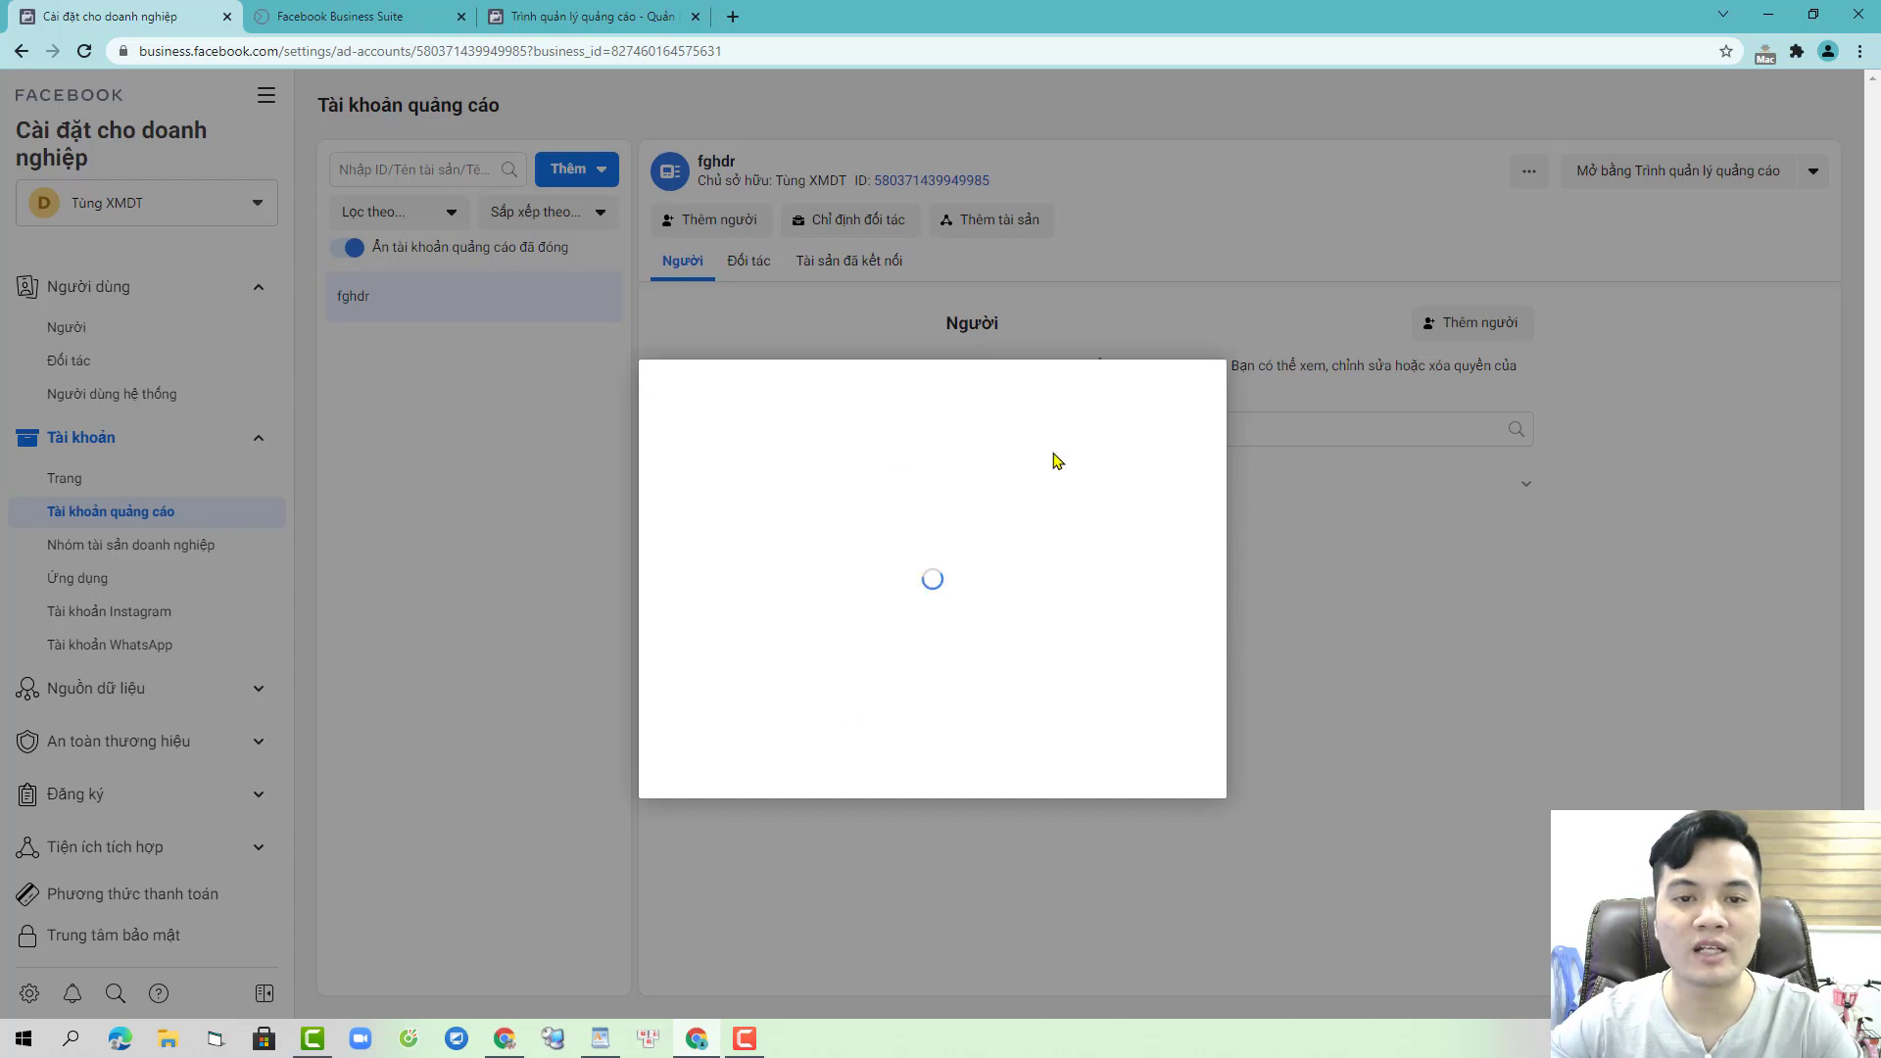
pyautogui.click(1191, 479)
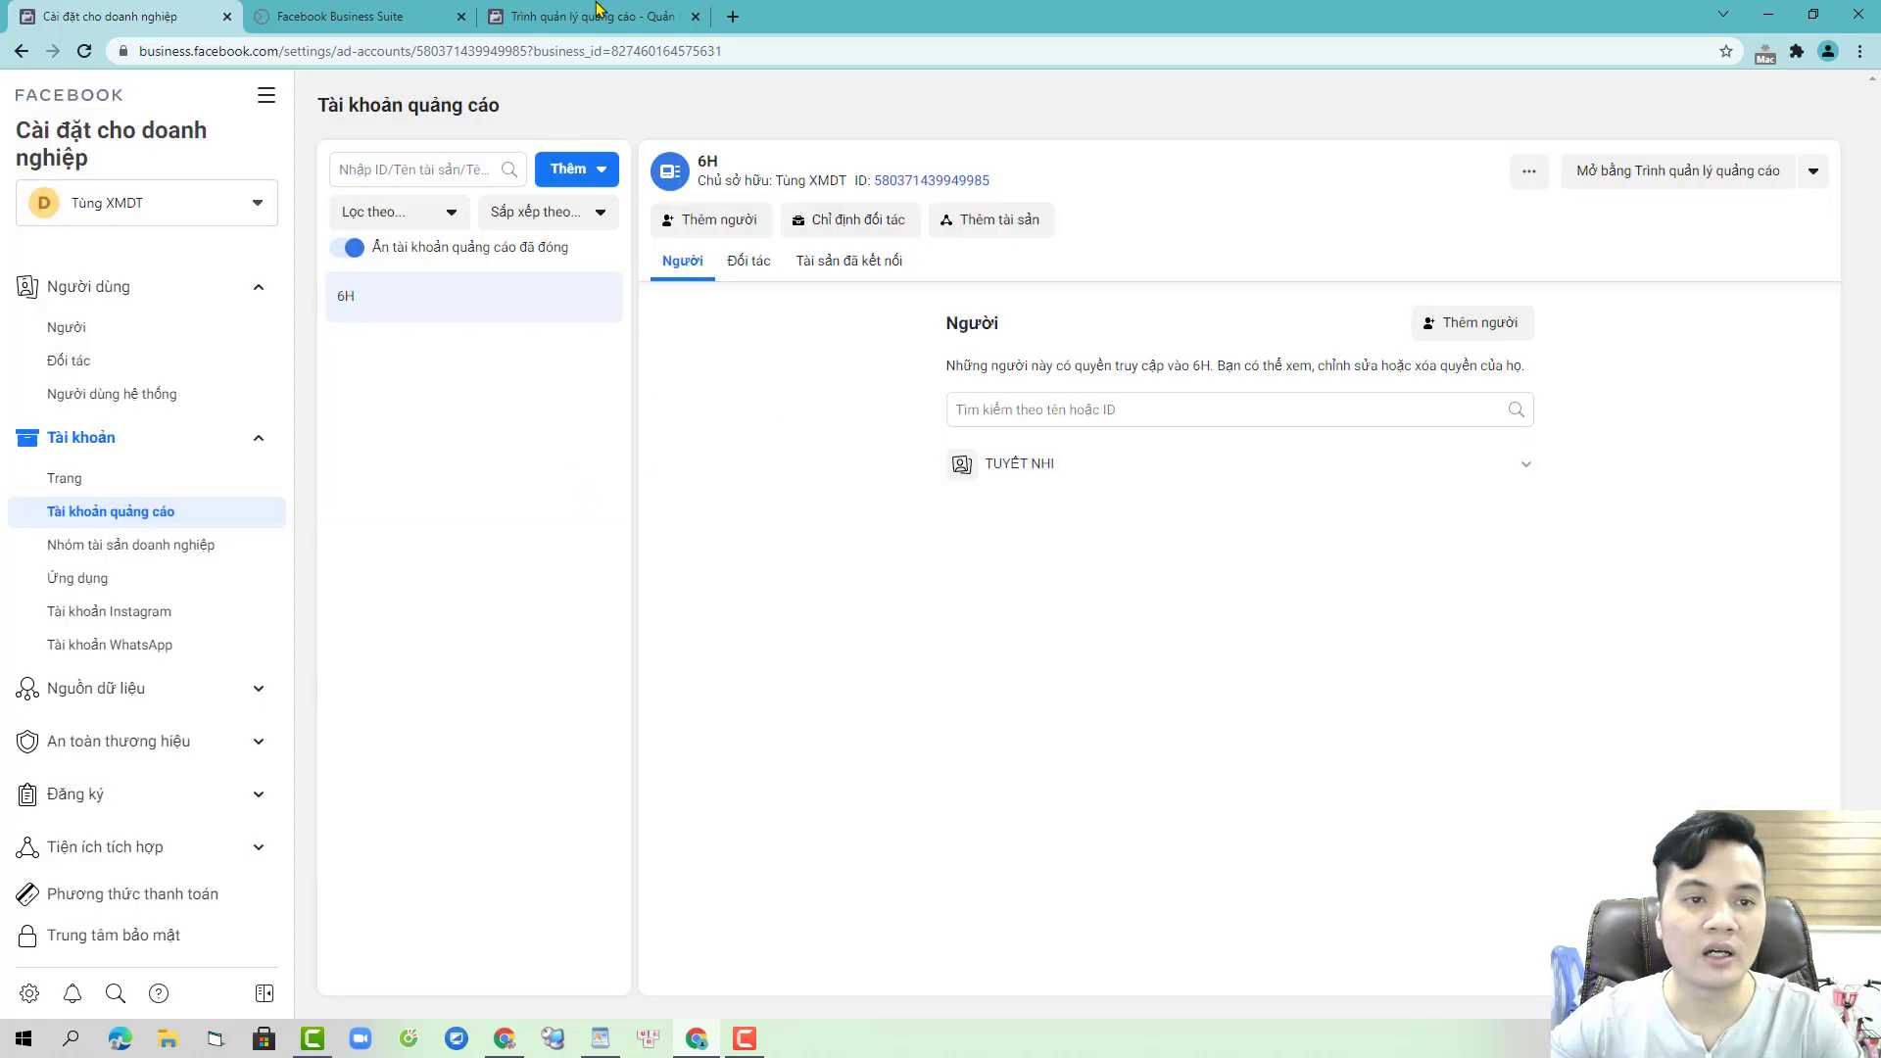
pyautogui.click(597, 12)
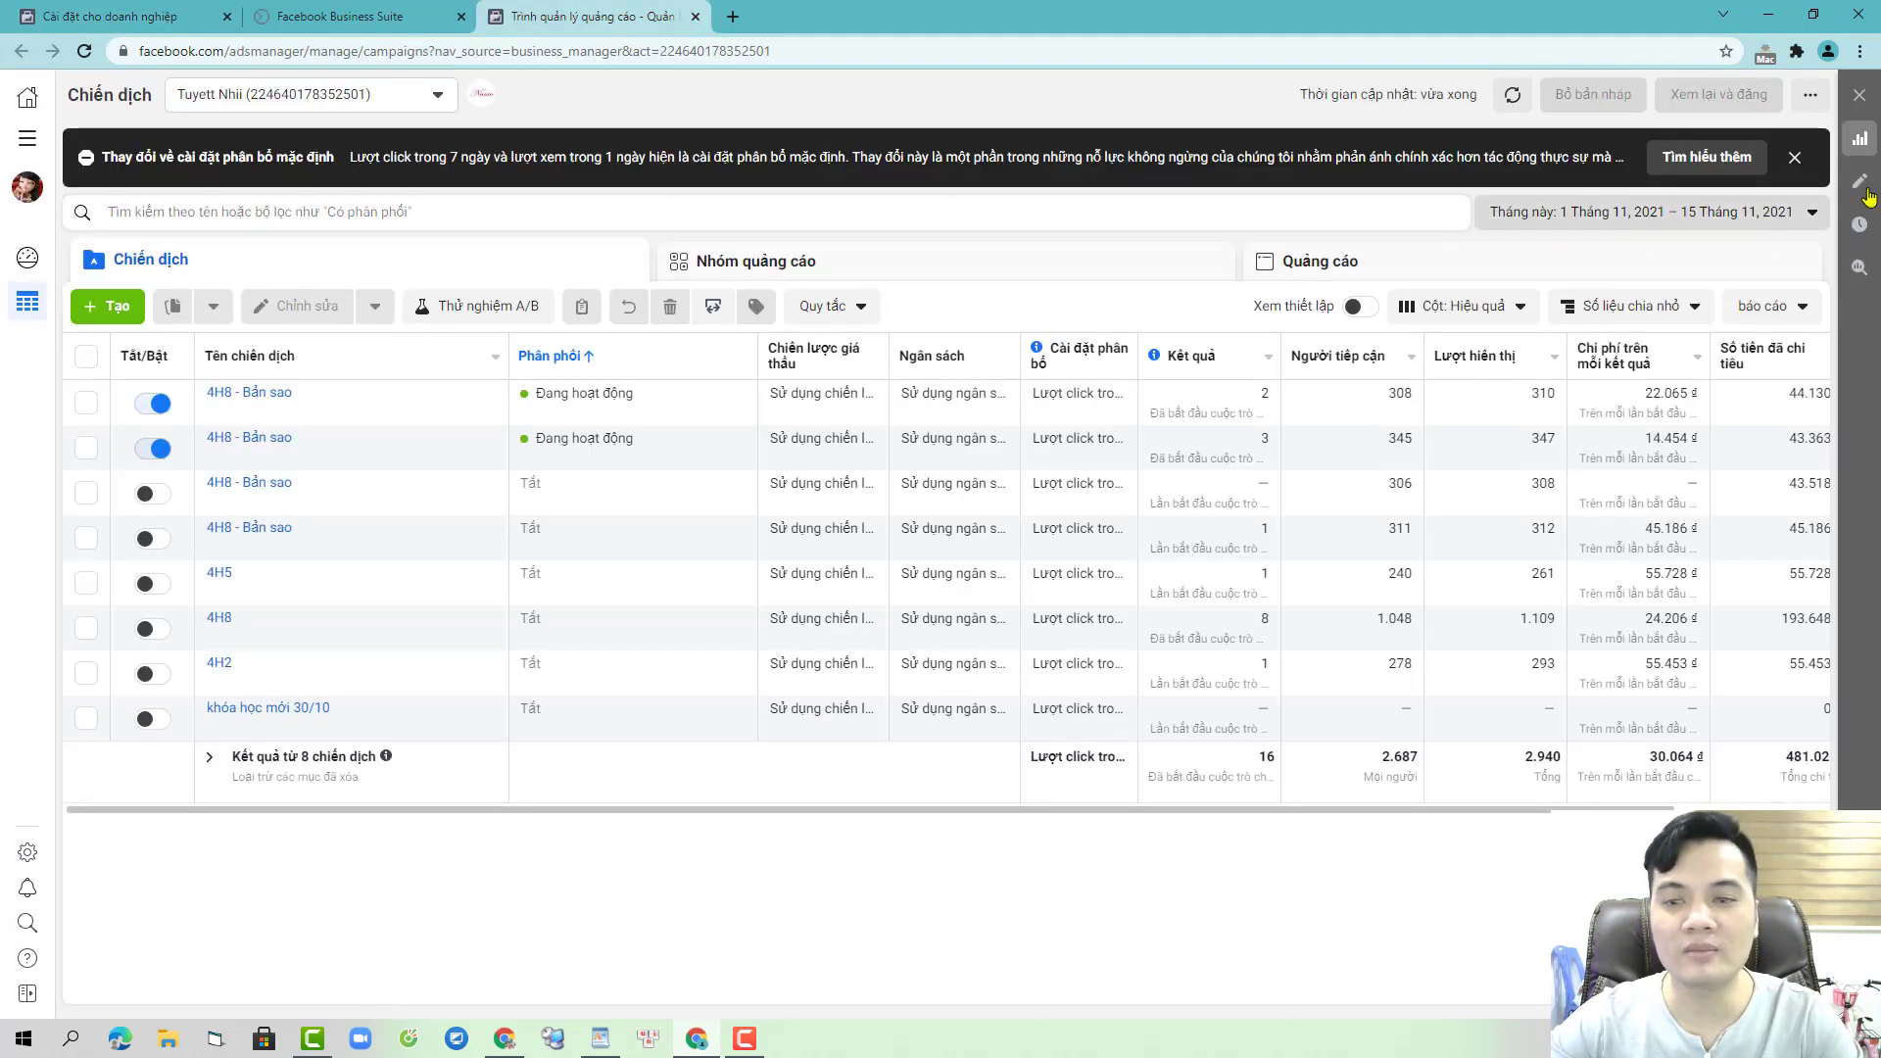
# - Switch Ads Manager to the 6H ad account, then back to the personal ad account
pyautogui.click(1795, 157)
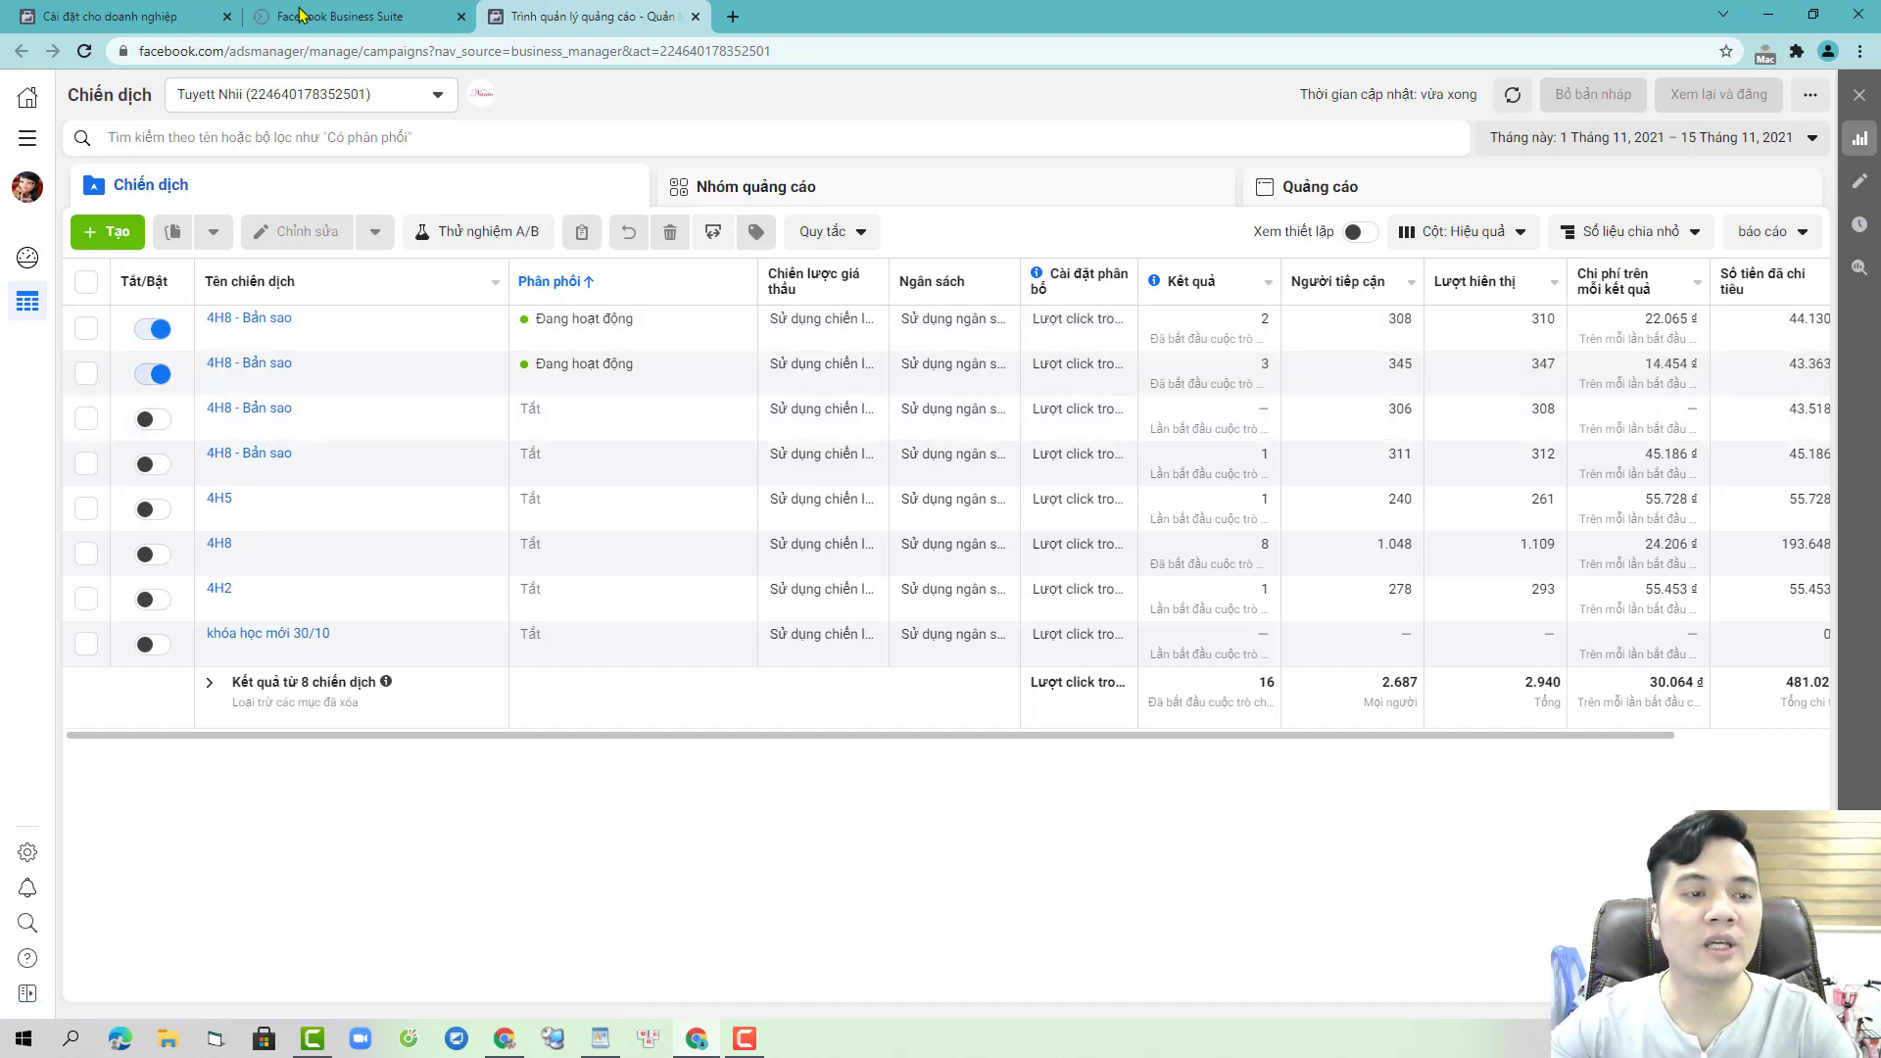
pyautogui.click(435, 98)
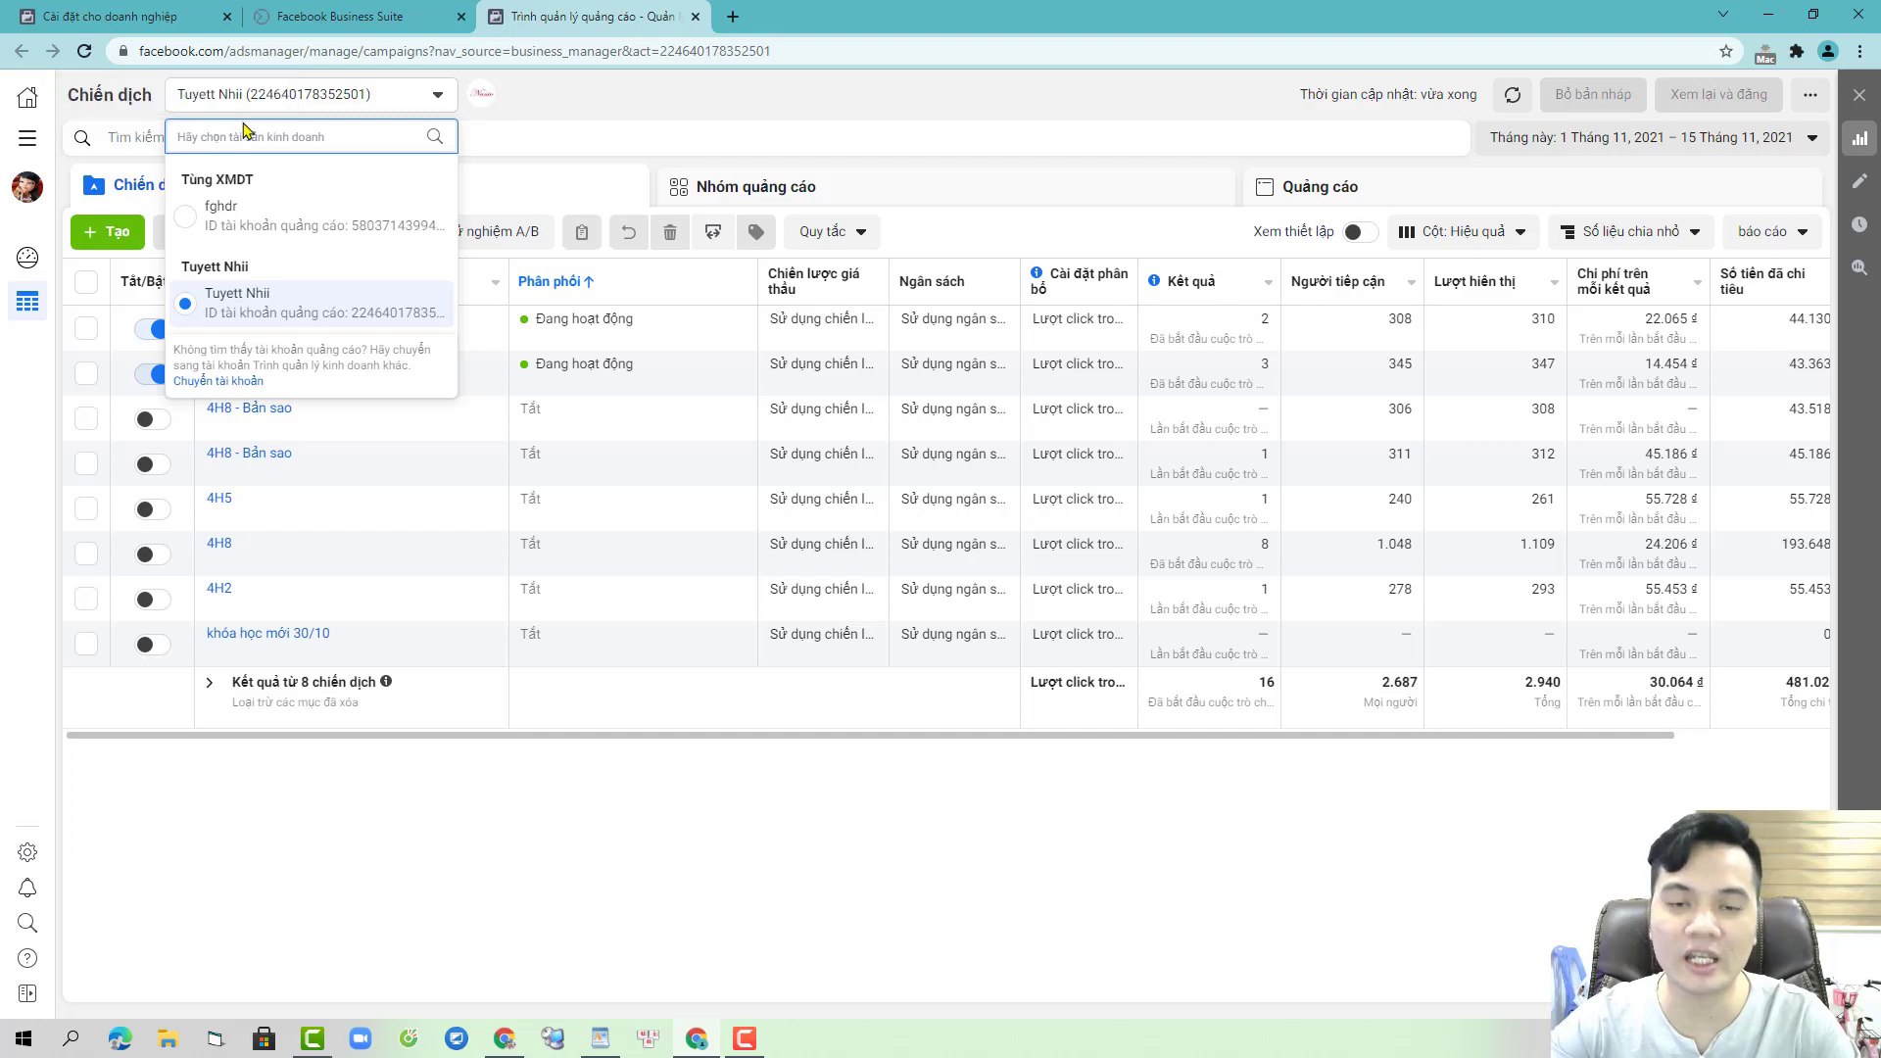
pyautogui.click(314, 218)
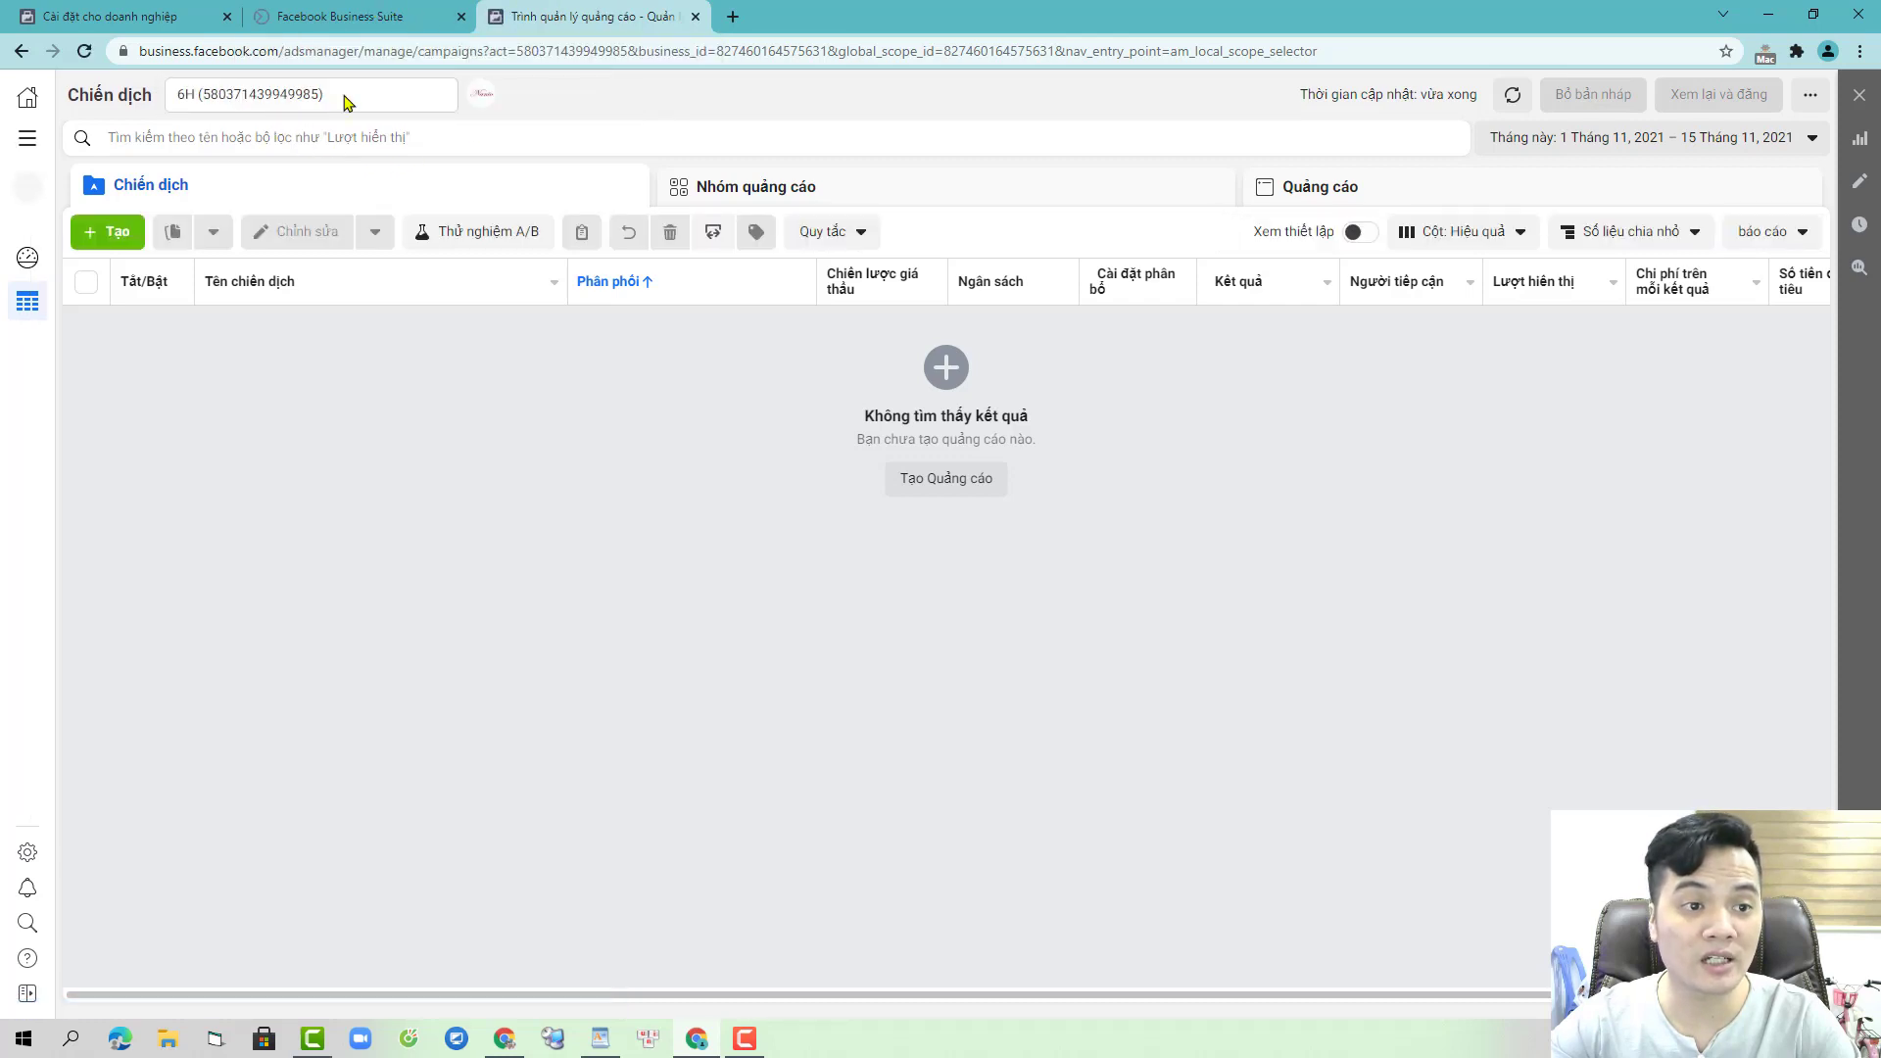
pyautogui.click(343, 94)
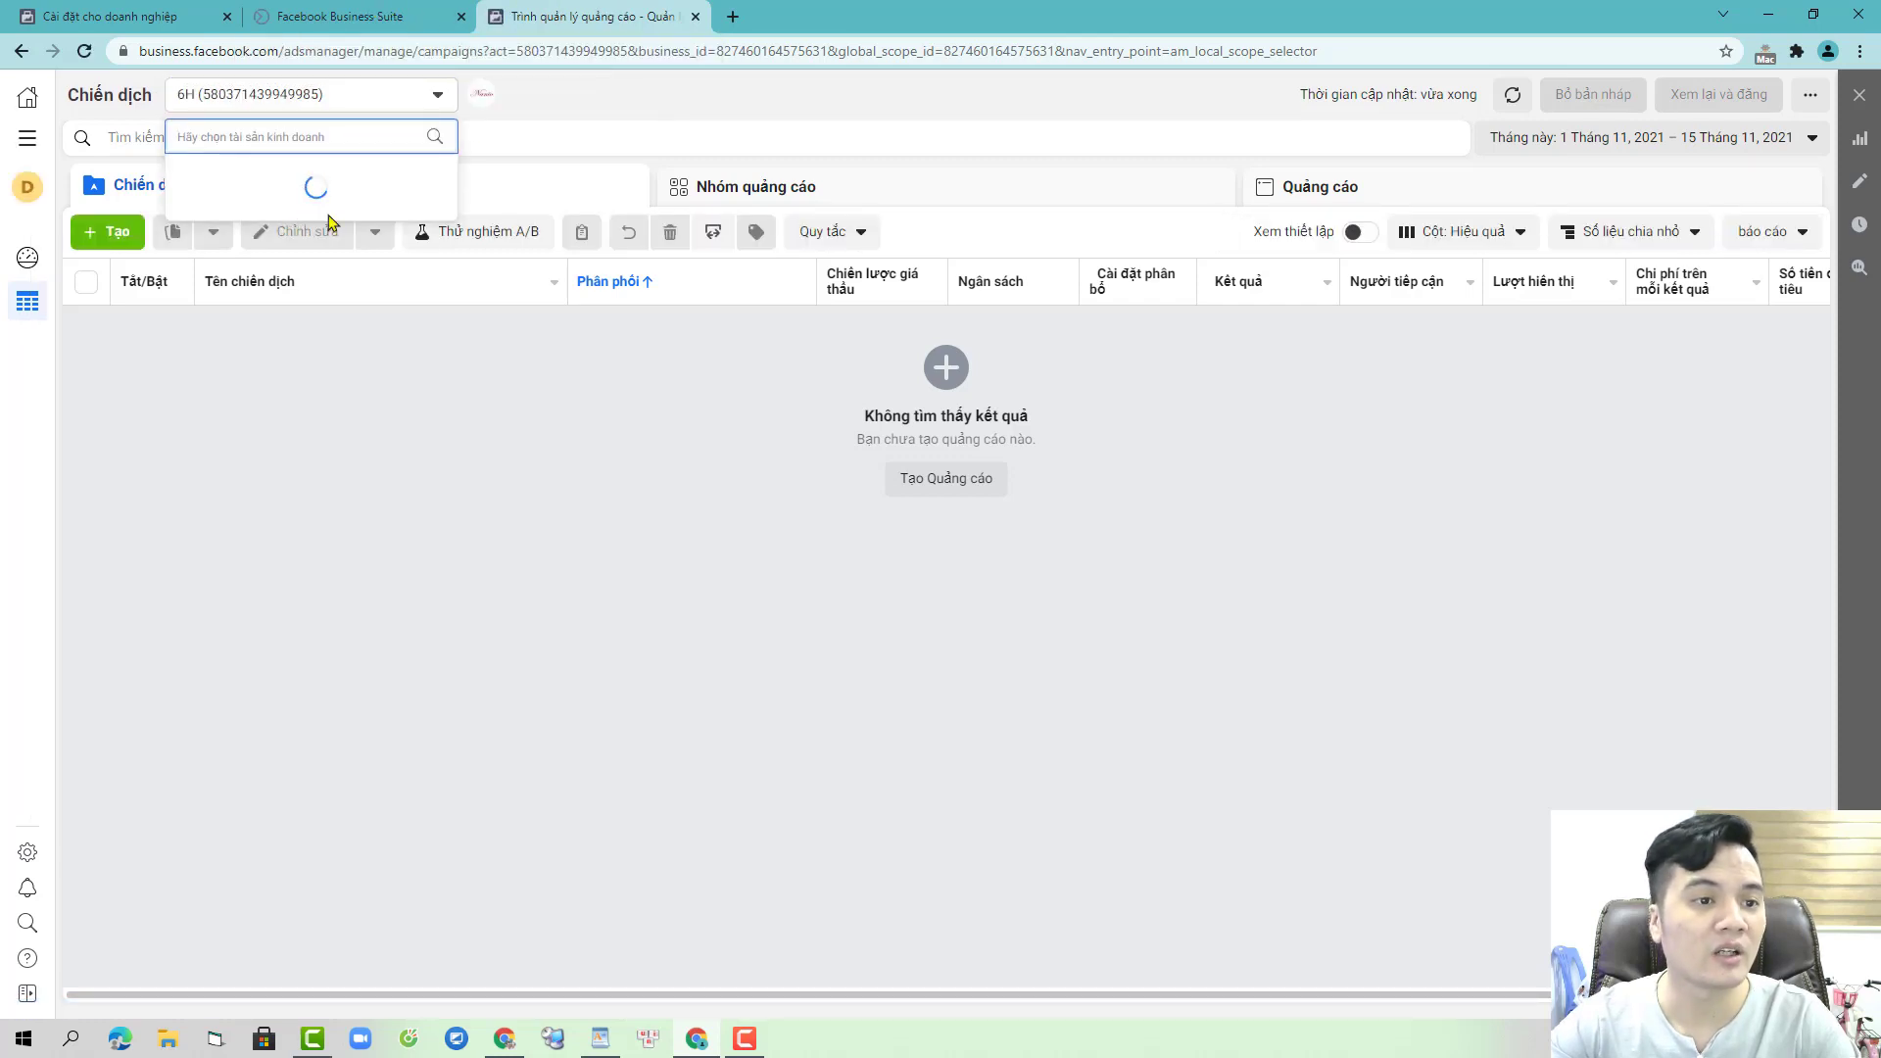
pyautogui.click(271, 296)
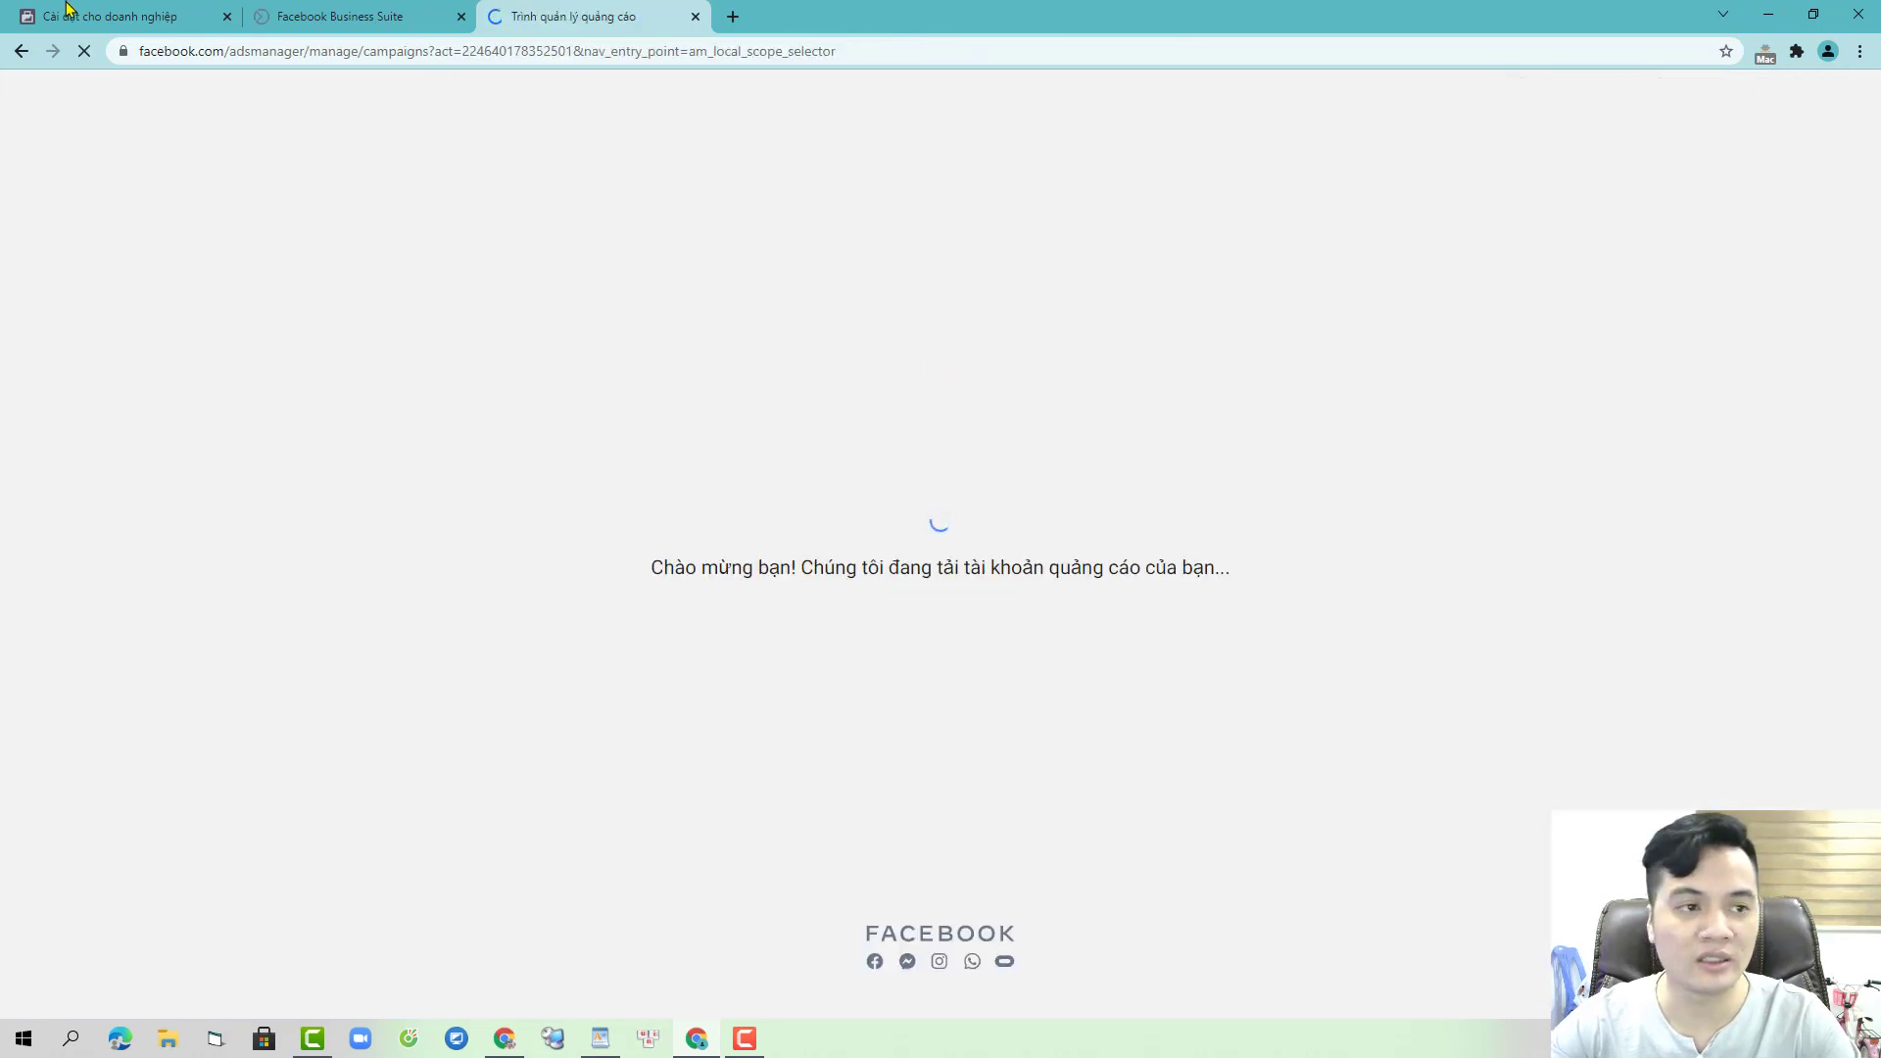
# - Open the Account Quality tool from the Business Settings tools list
pyautogui.click(61, 15)
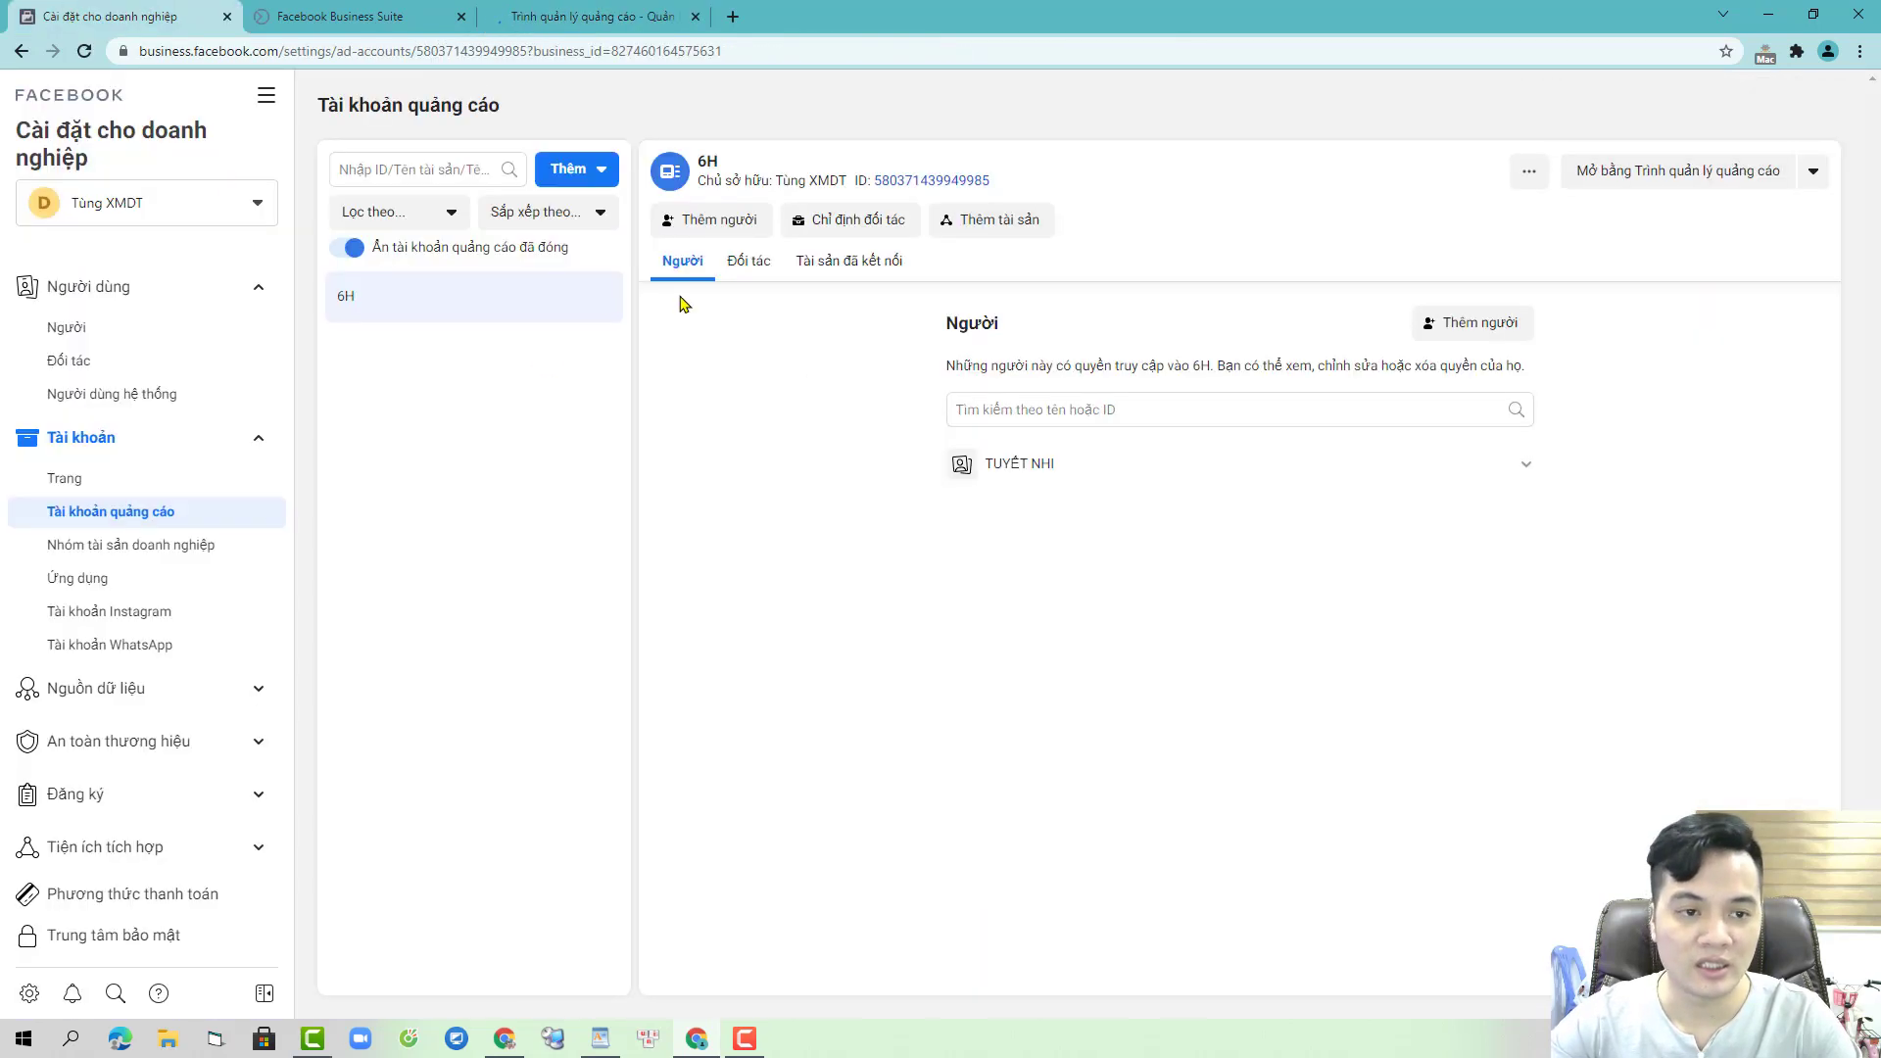
pyautogui.click(265, 95)
pyautogui.click(414, 204)
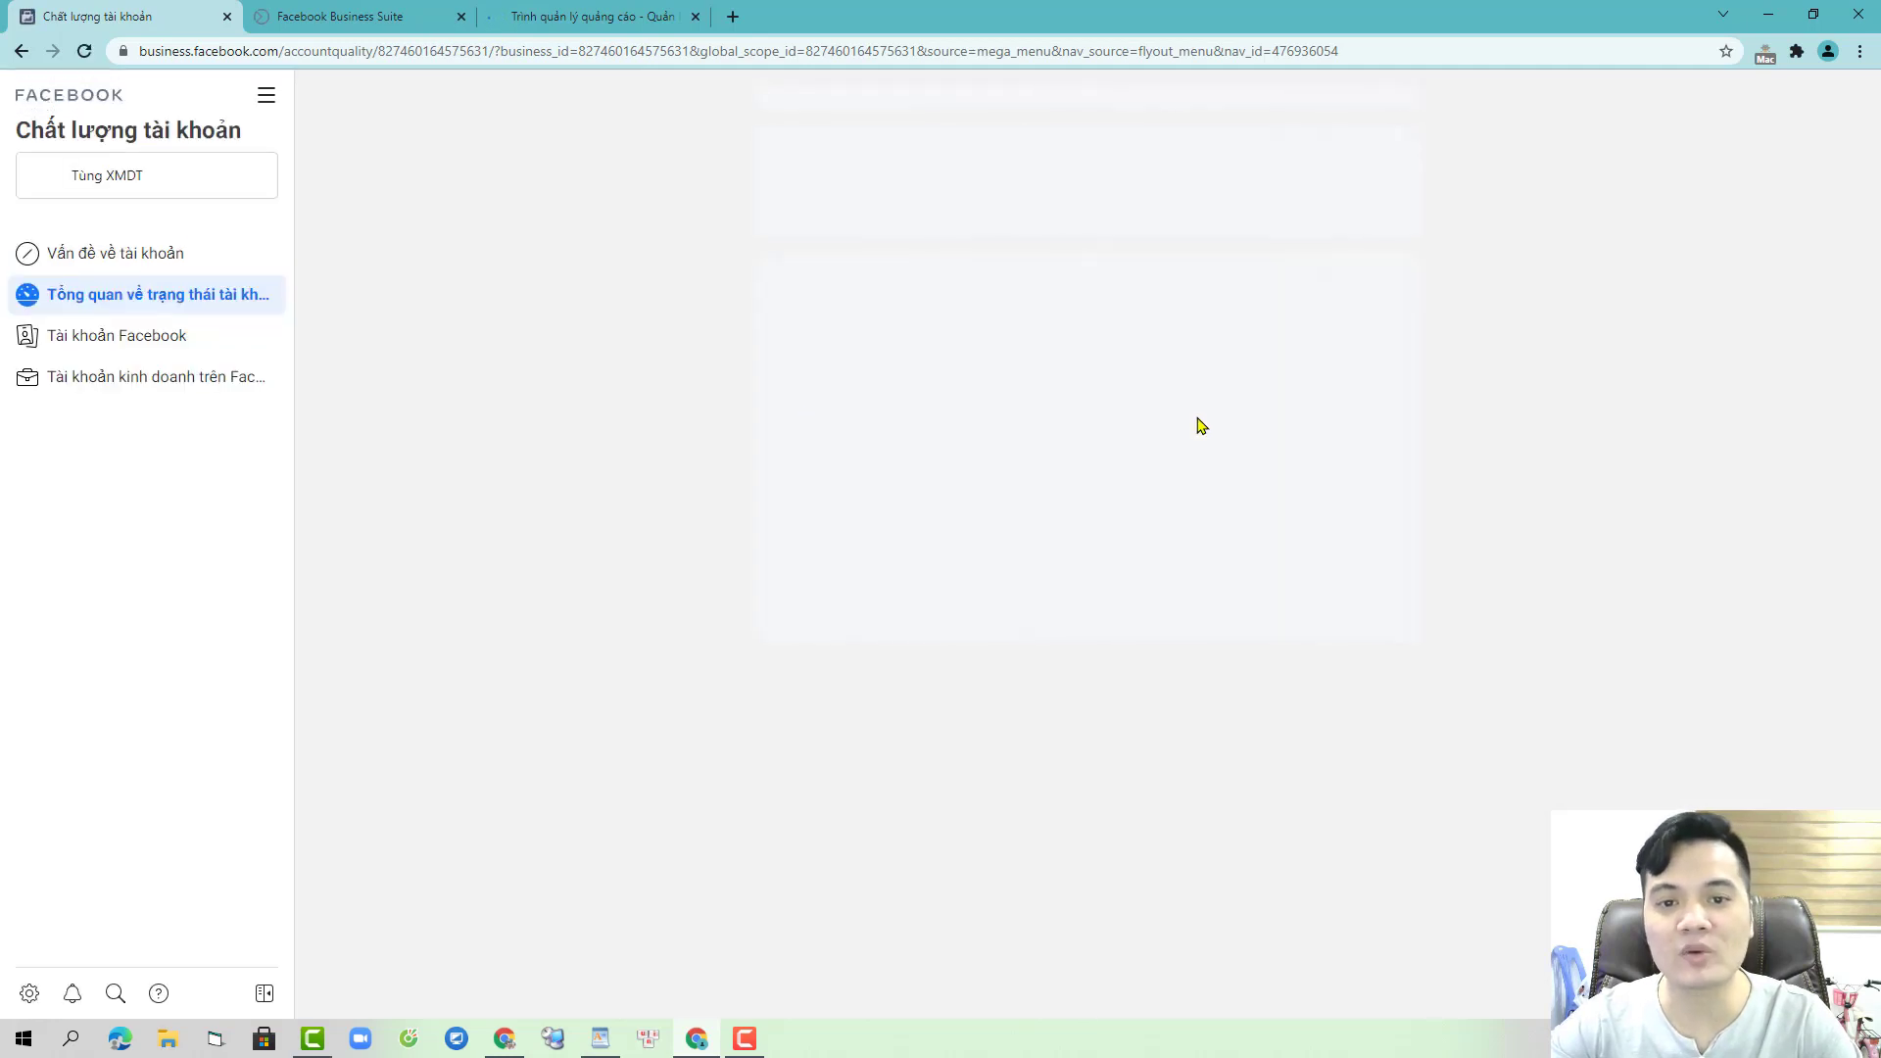
# - Review the resolved account issues and the personal Facebook account's details
pyautogui.click(139, 254)
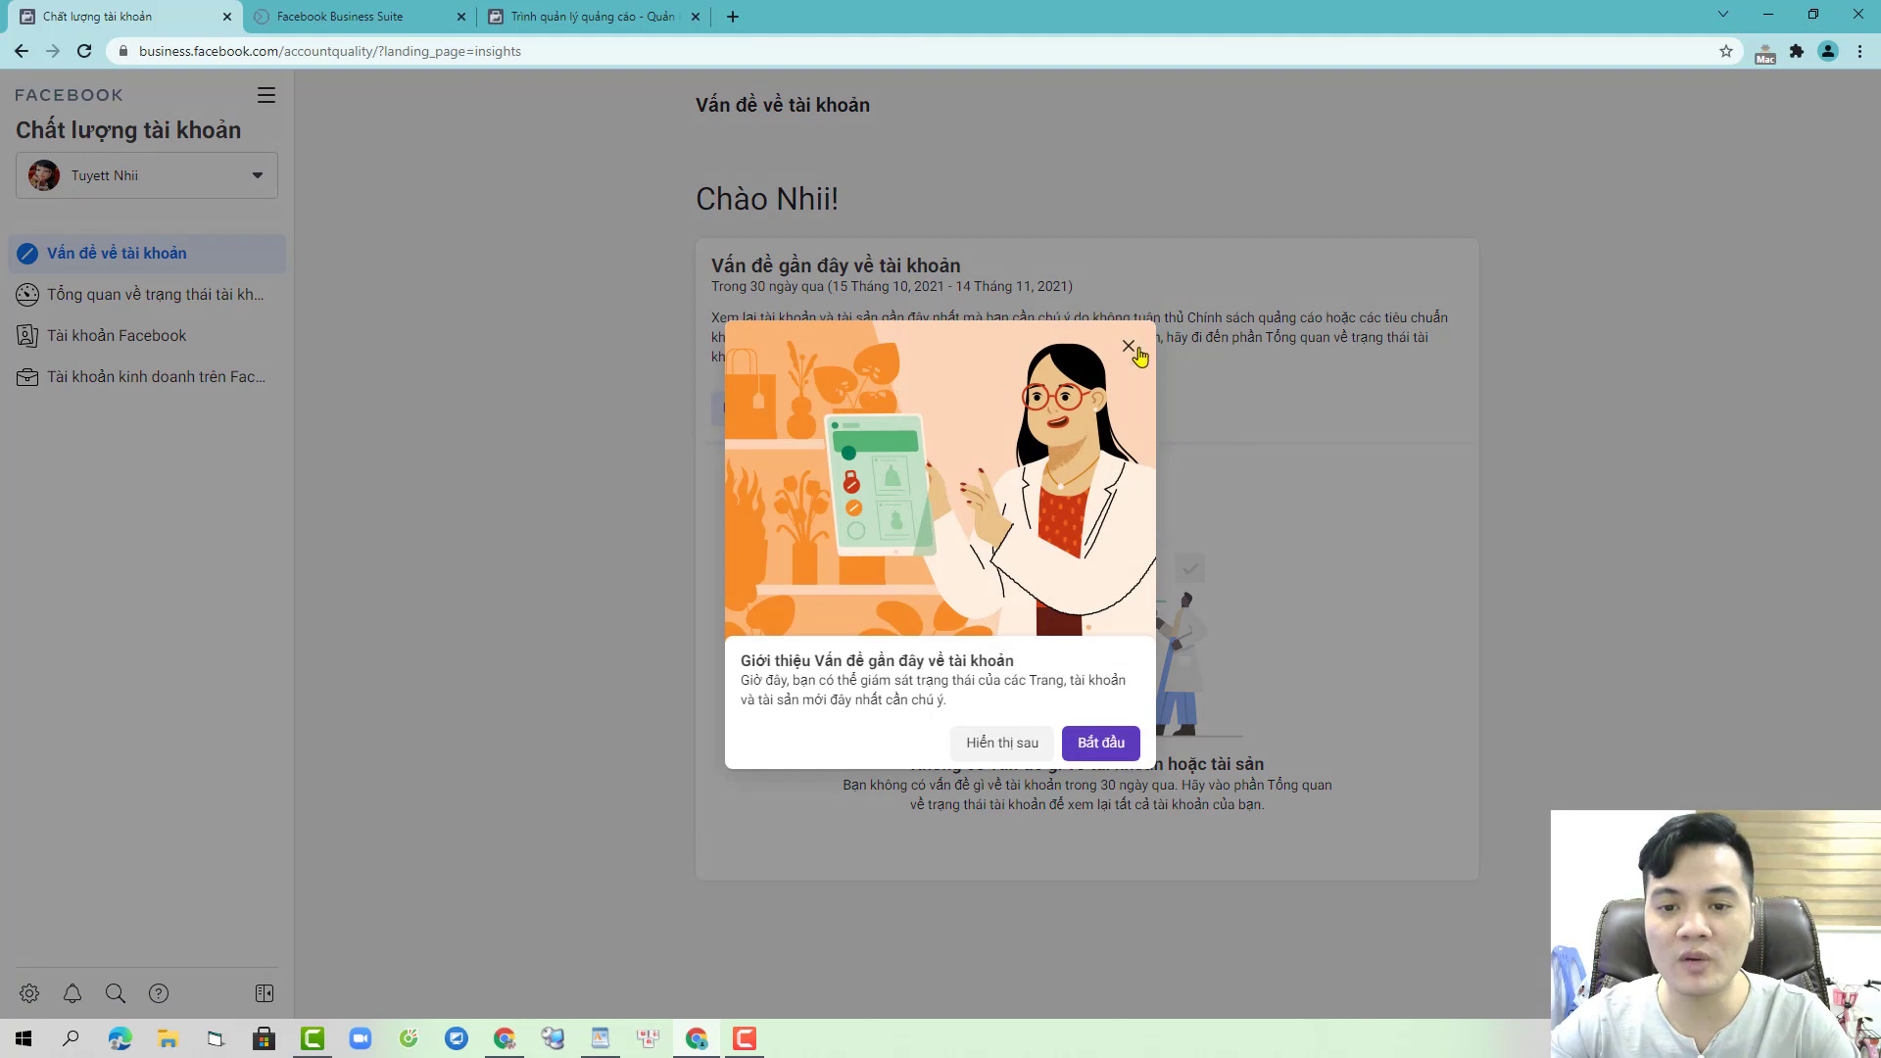
pyautogui.click(1137, 354)
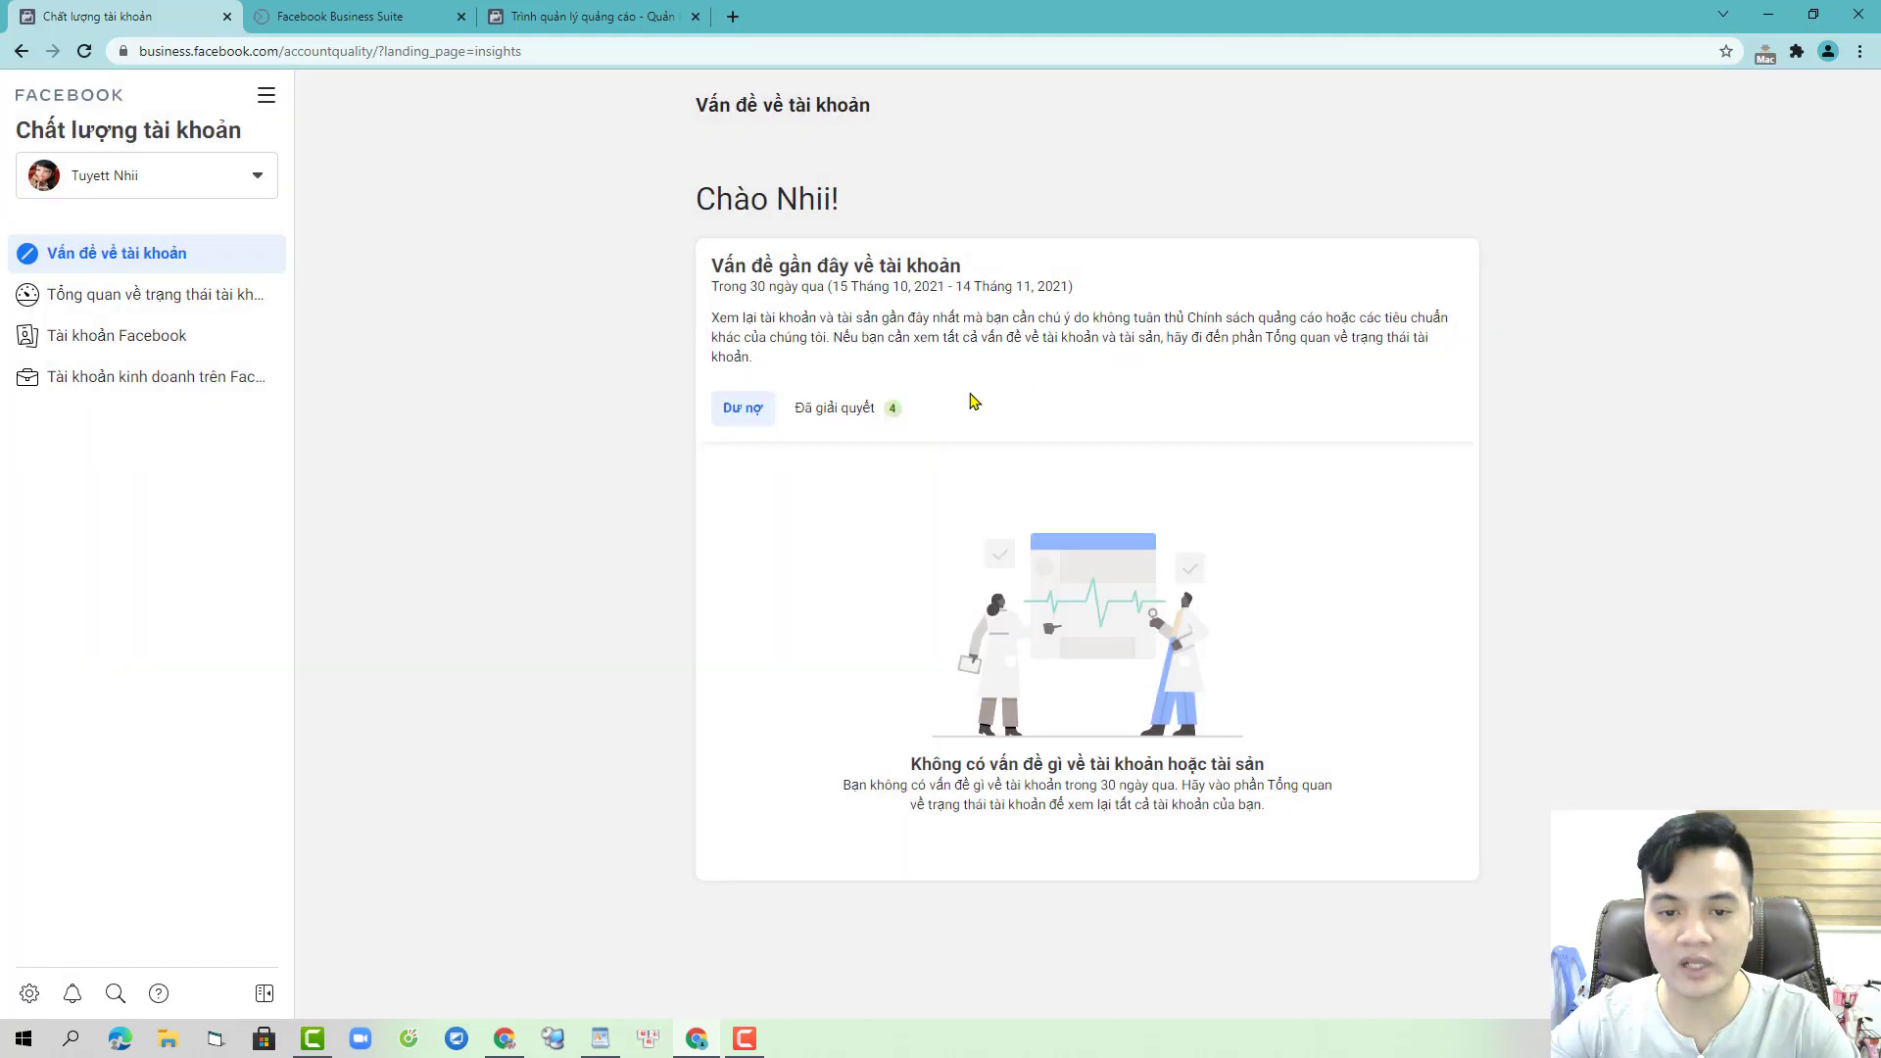
pyautogui.click(893, 407)
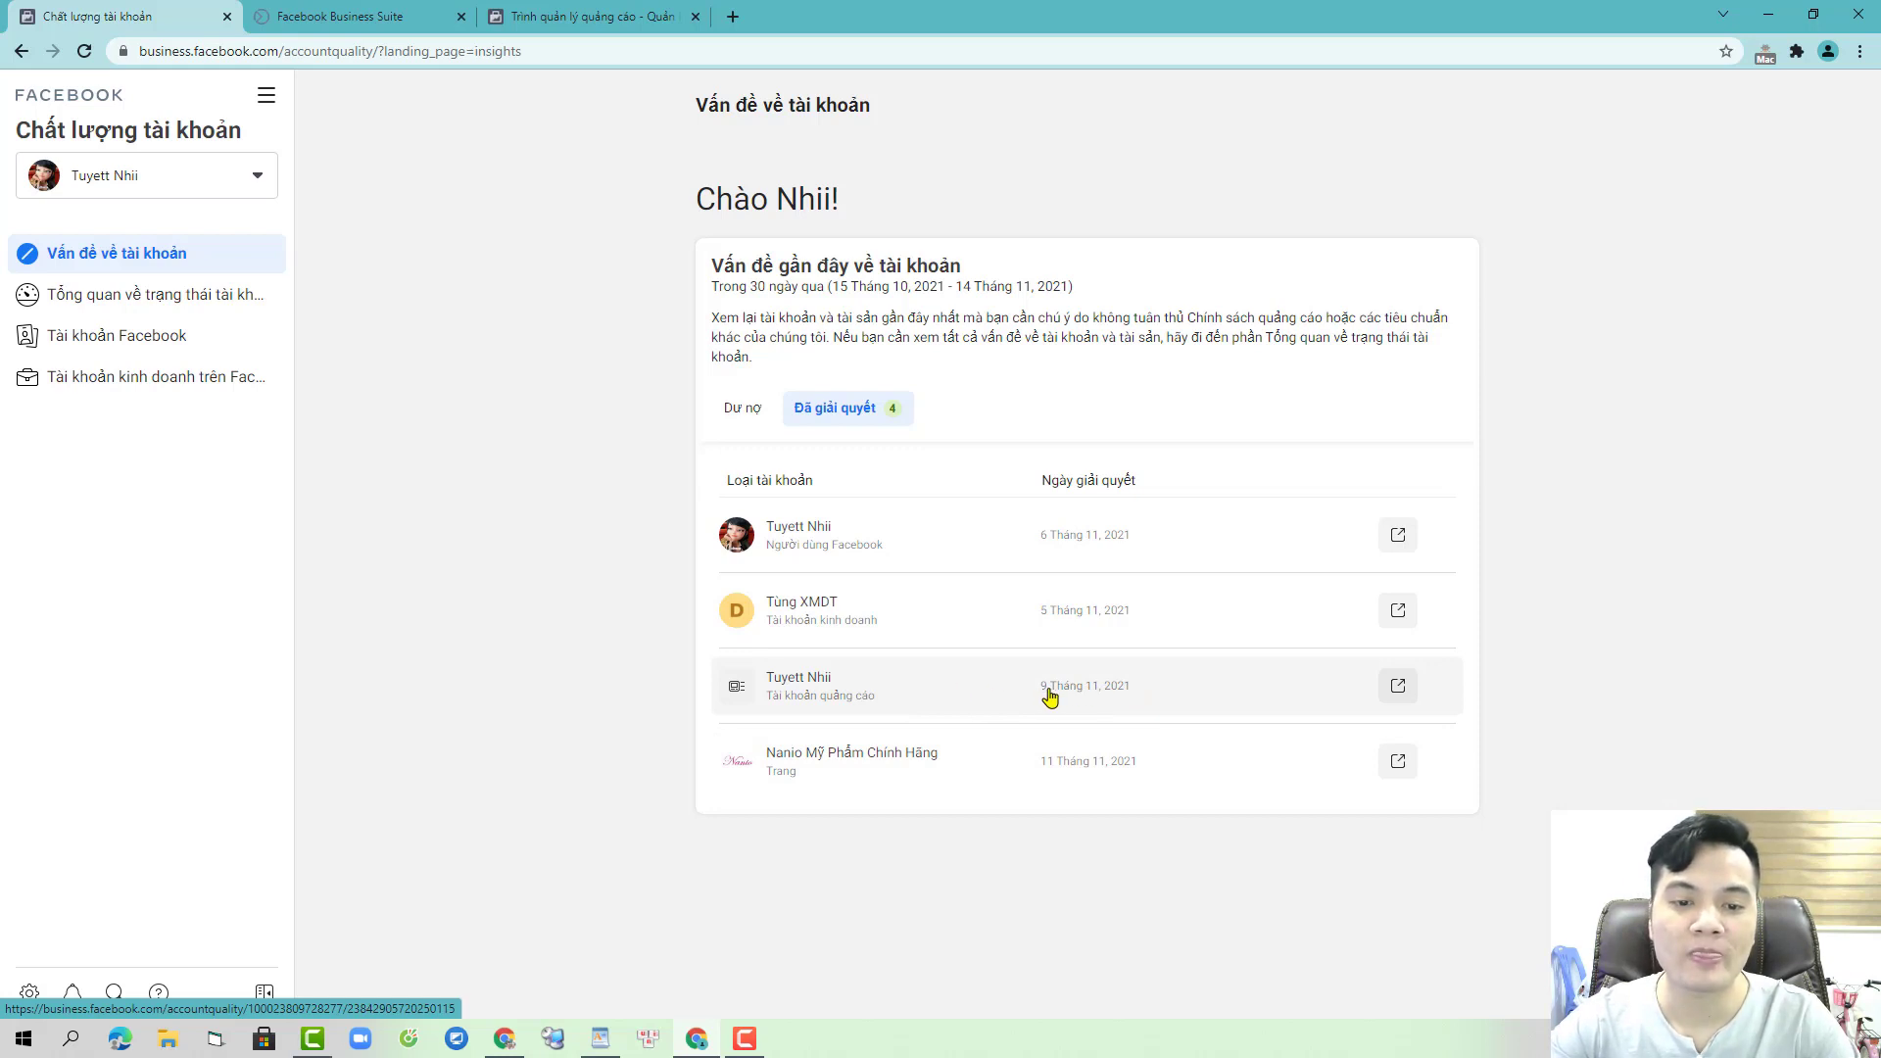
pyautogui.click(959, 537)
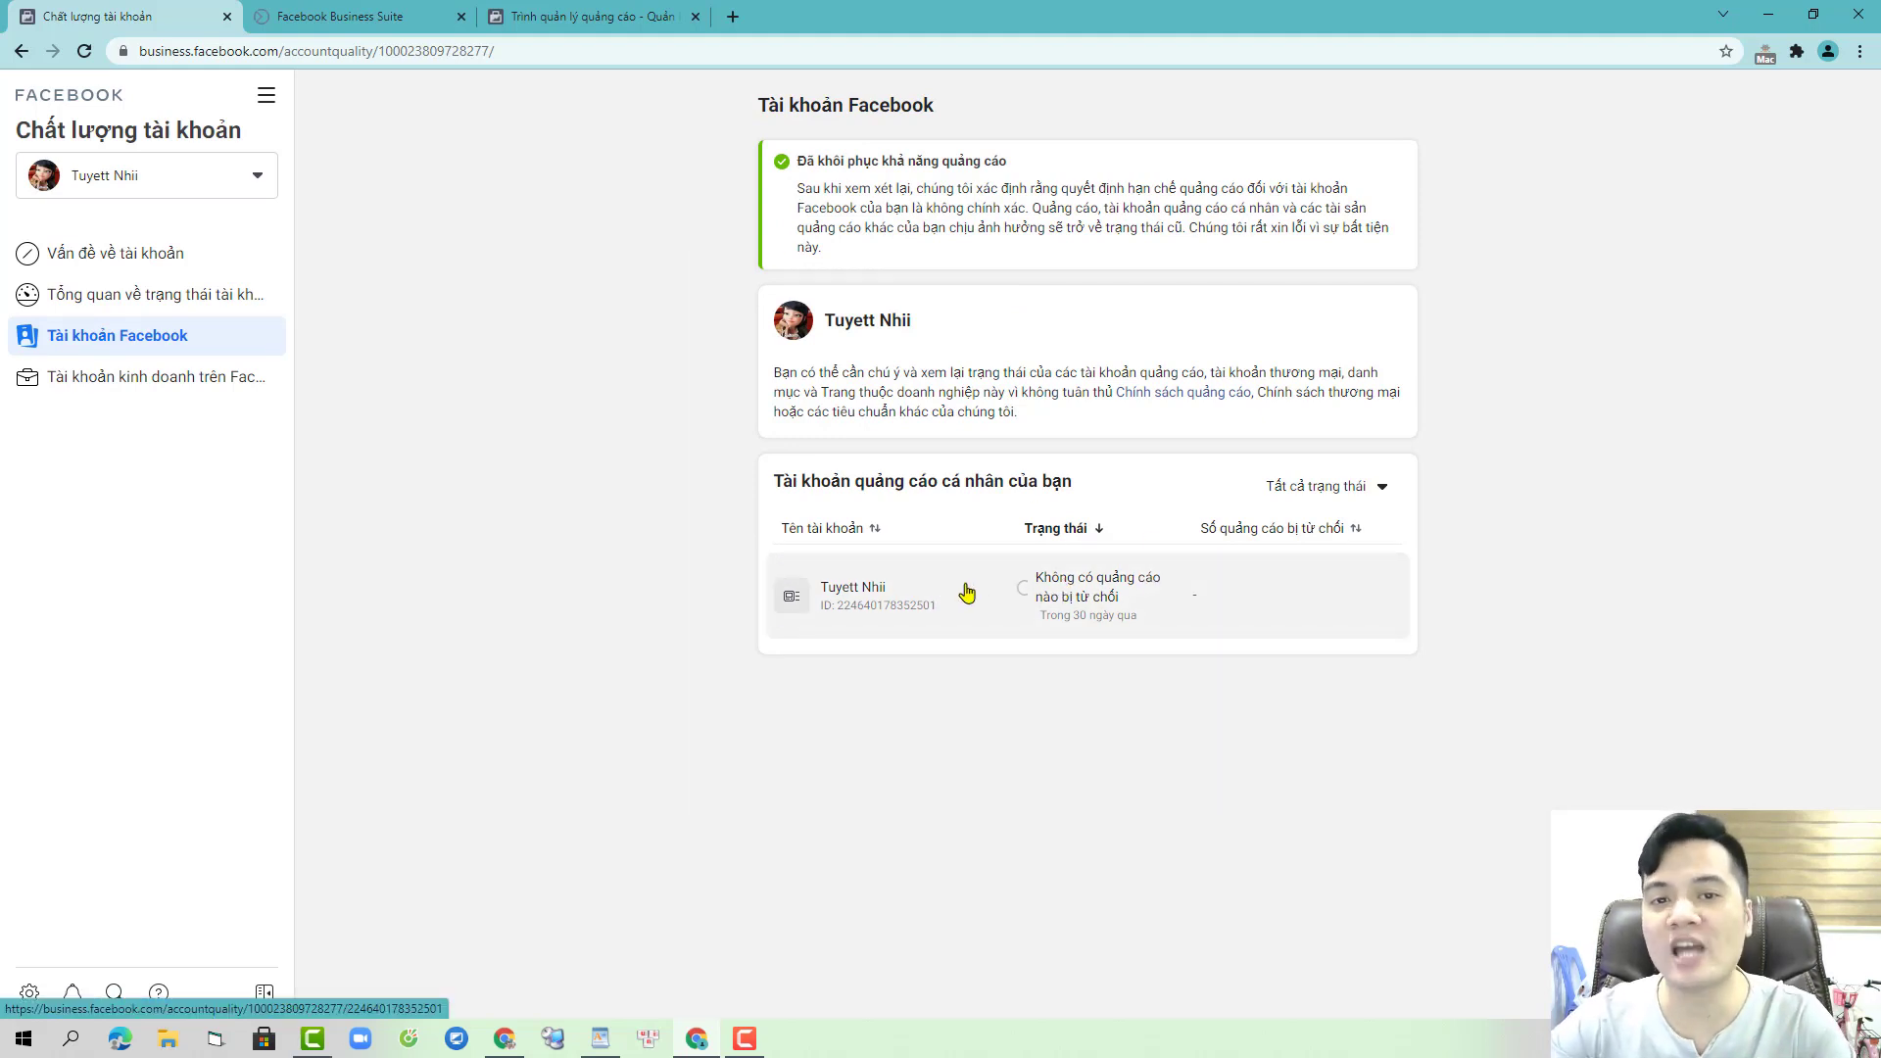
pyautogui.click(180, 257)
pyautogui.click(1130, 349)
pyautogui.click(849, 412)
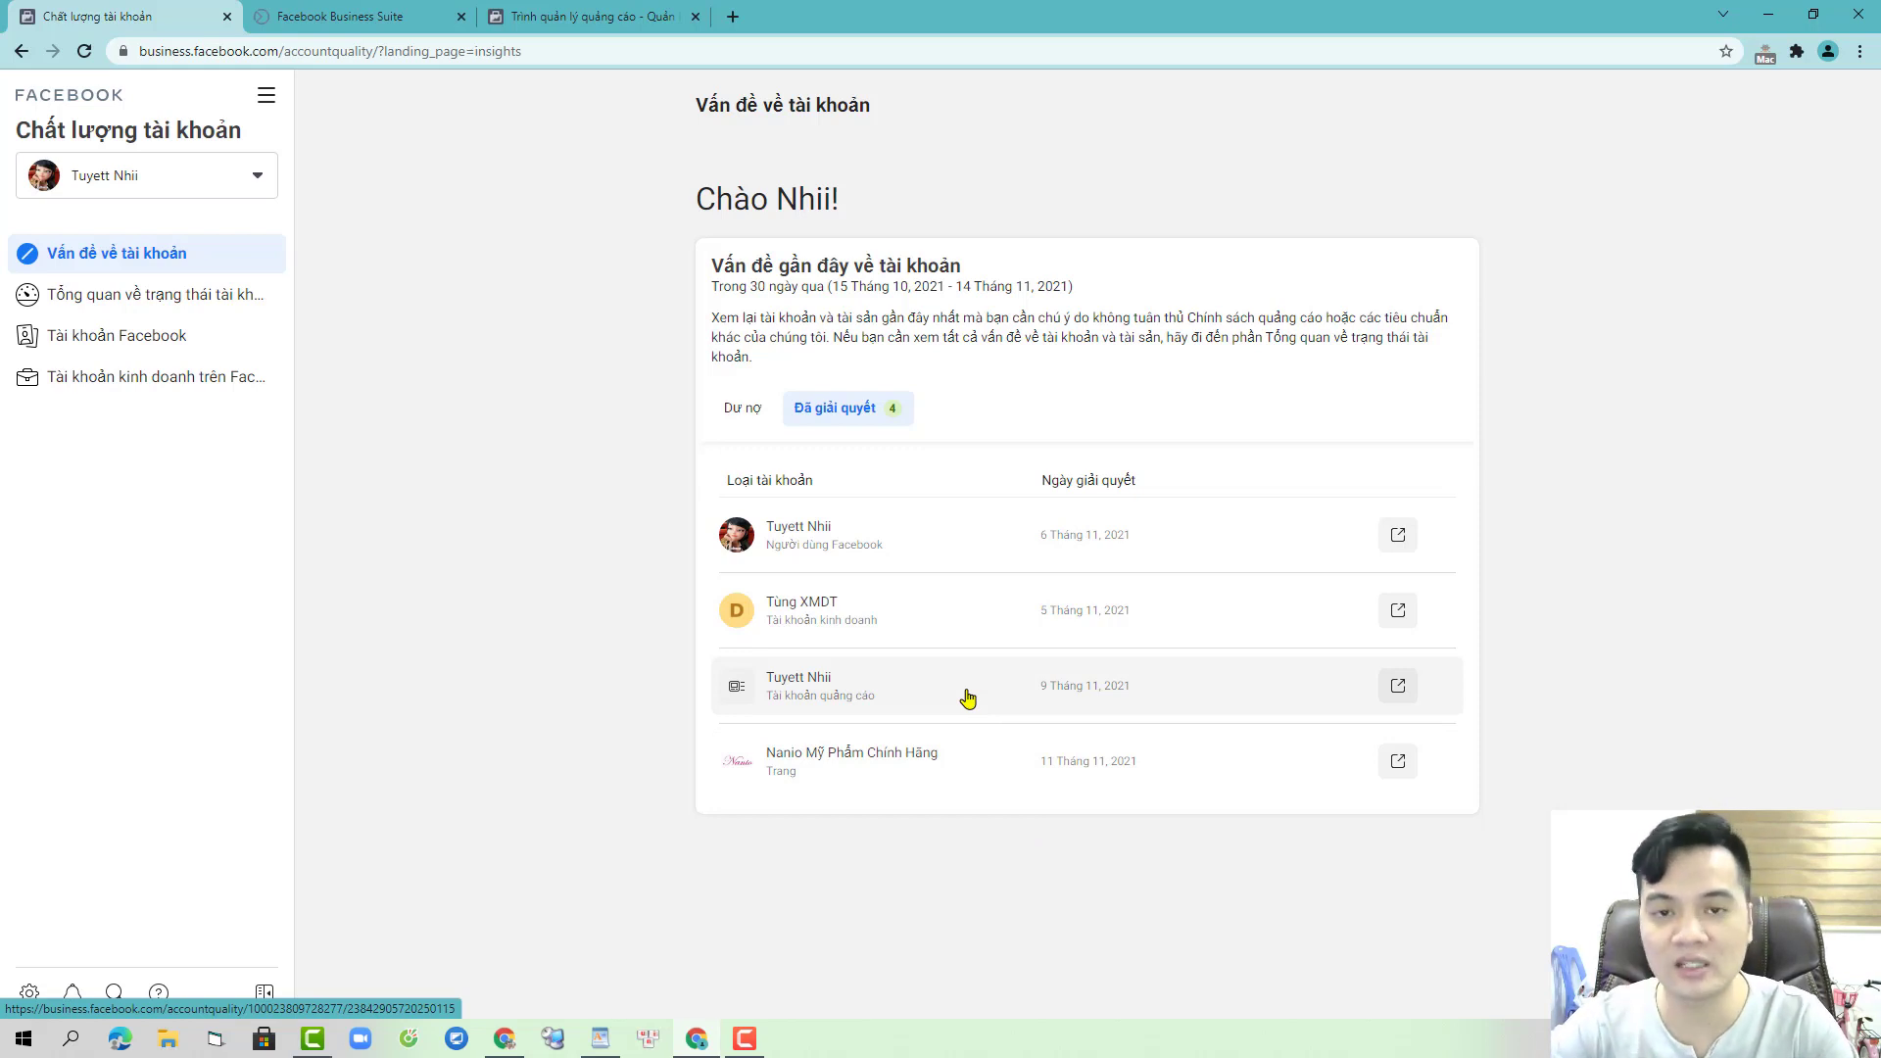
pyautogui.click(968, 698)
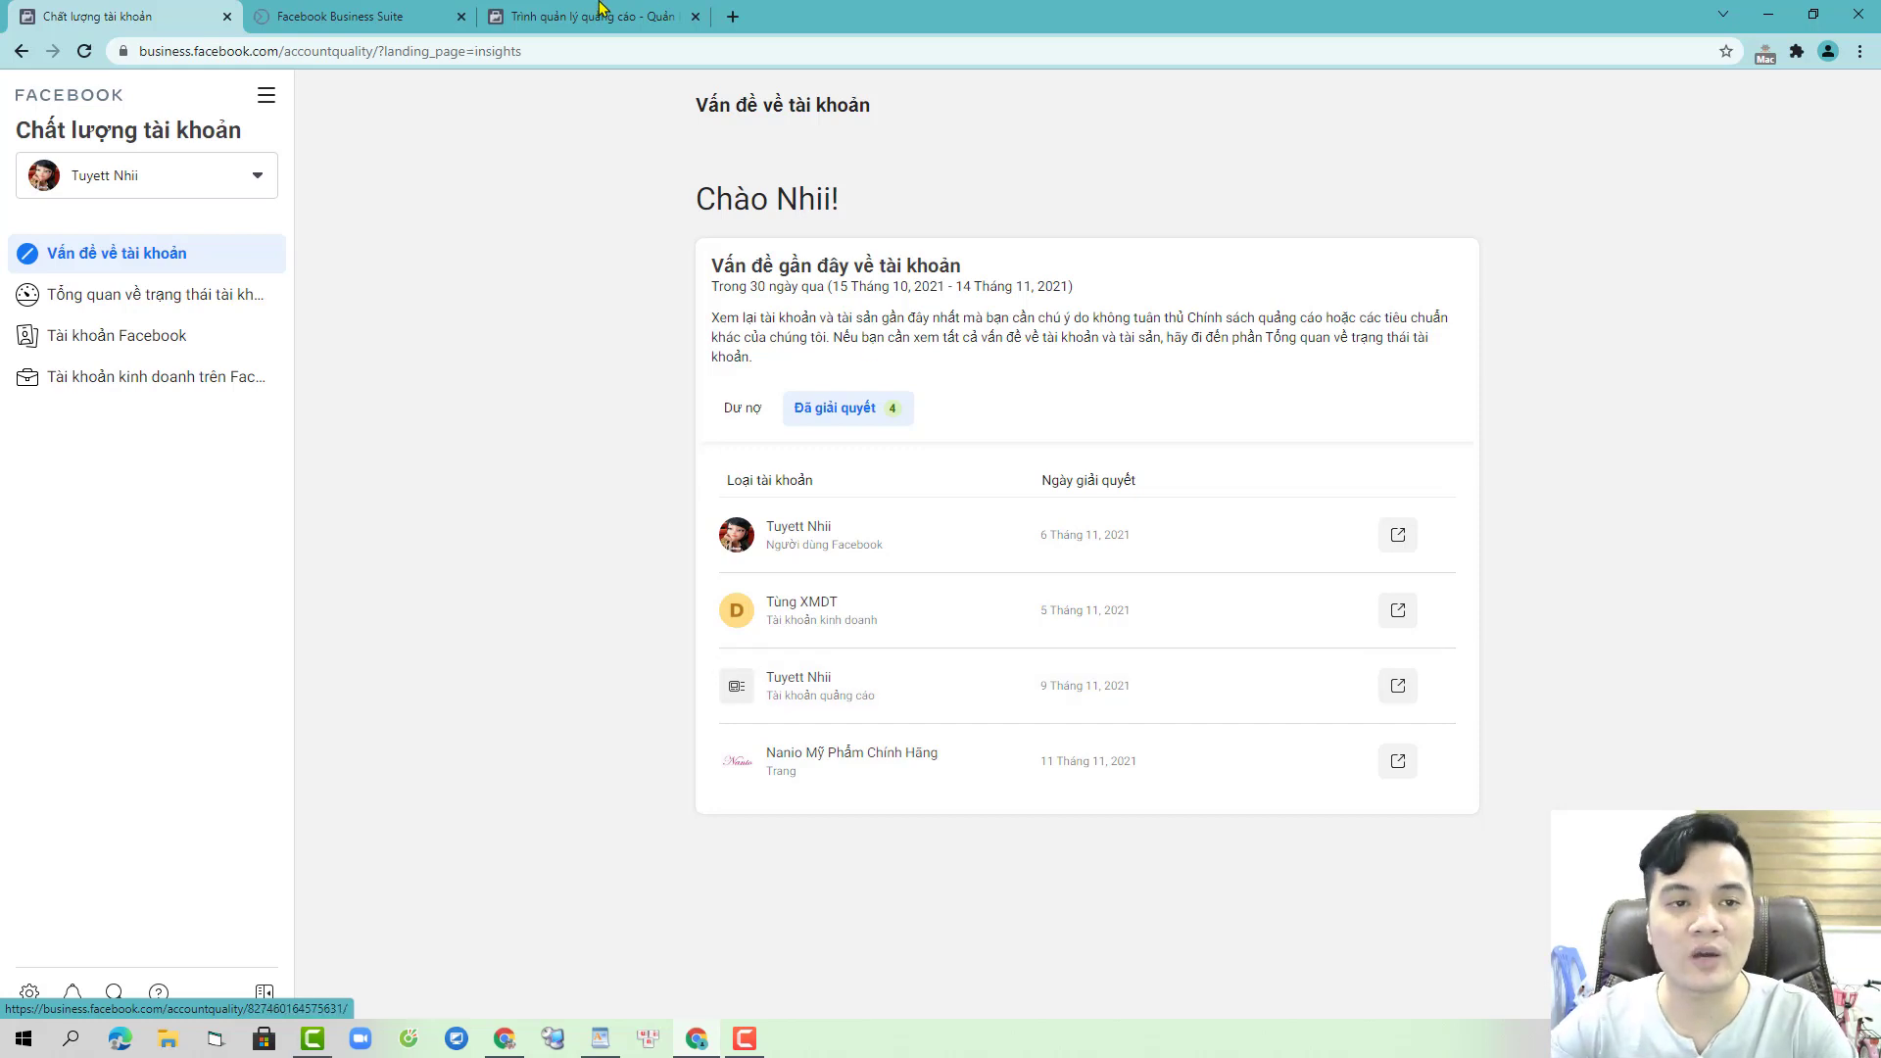
pyautogui.click(428, 100)
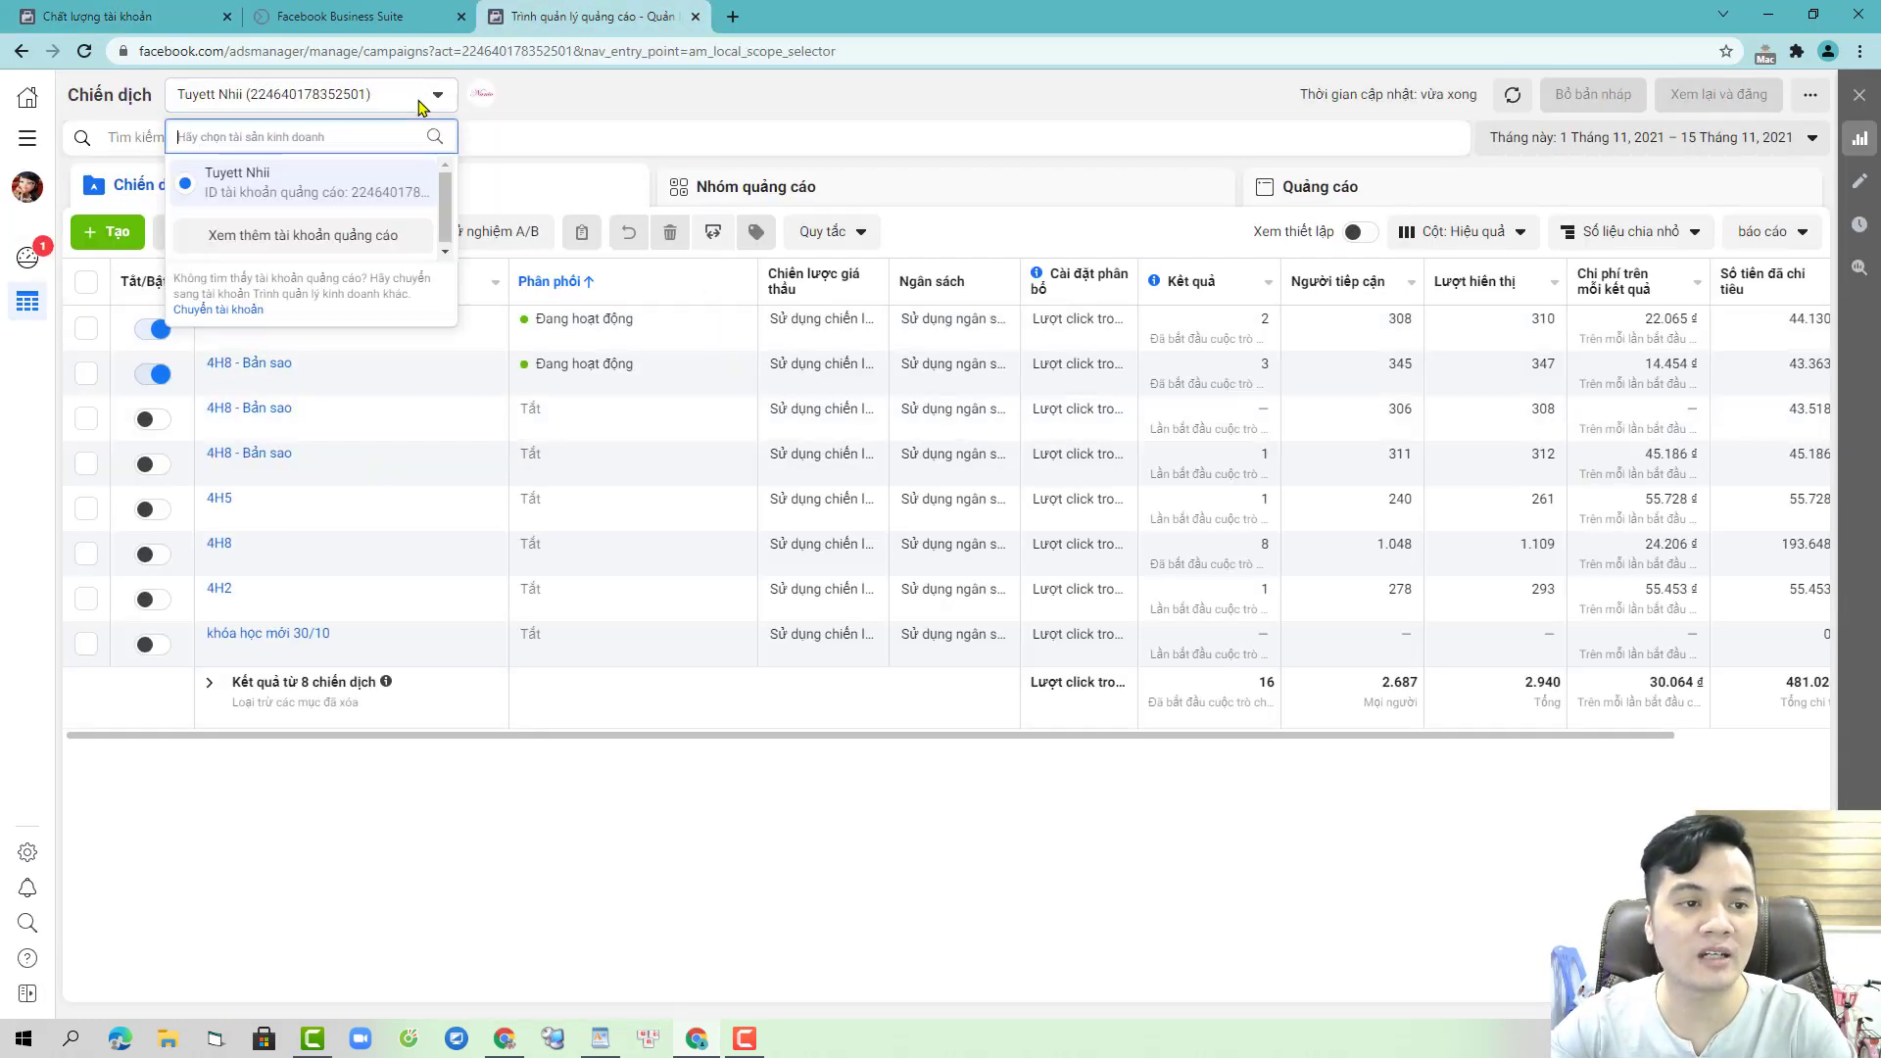
# - Select the 6H ad account and create a draft campaign with the Tin nhắn objective
pyautogui.click(323, 233)
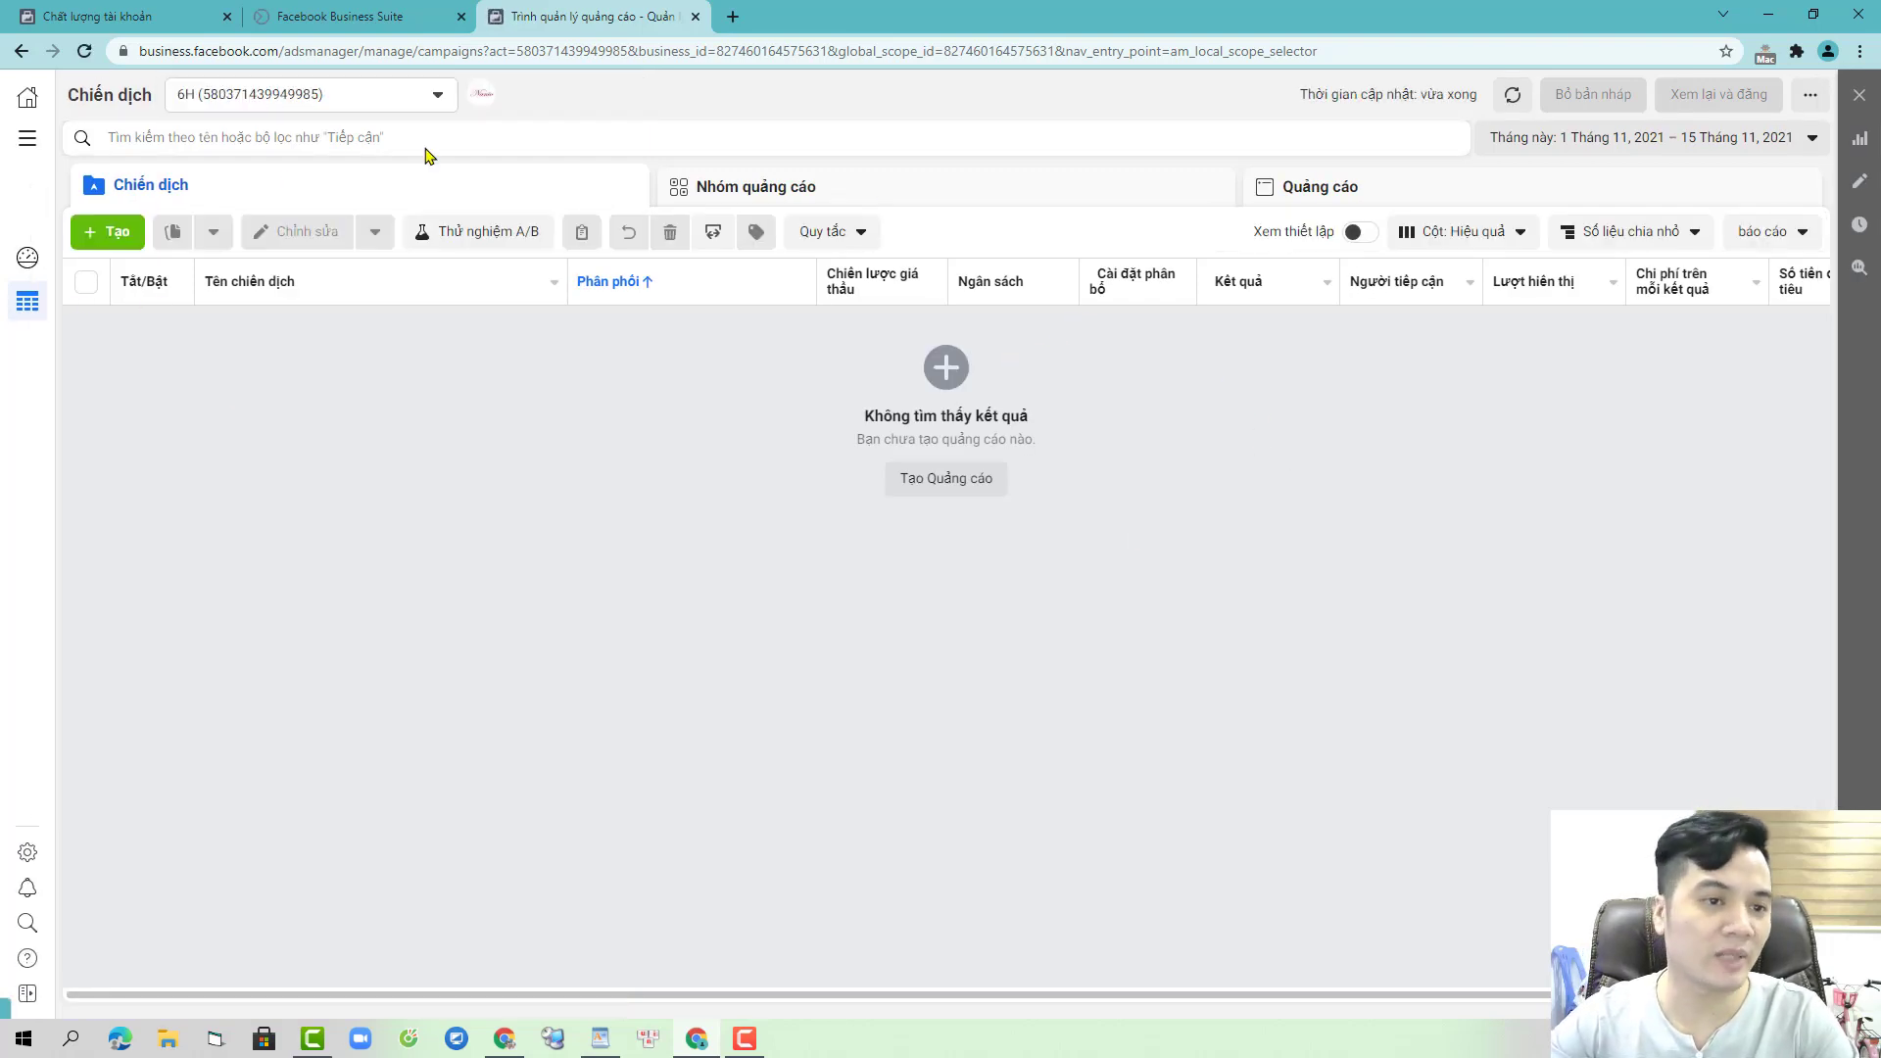
pyautogui.click(109, 235)
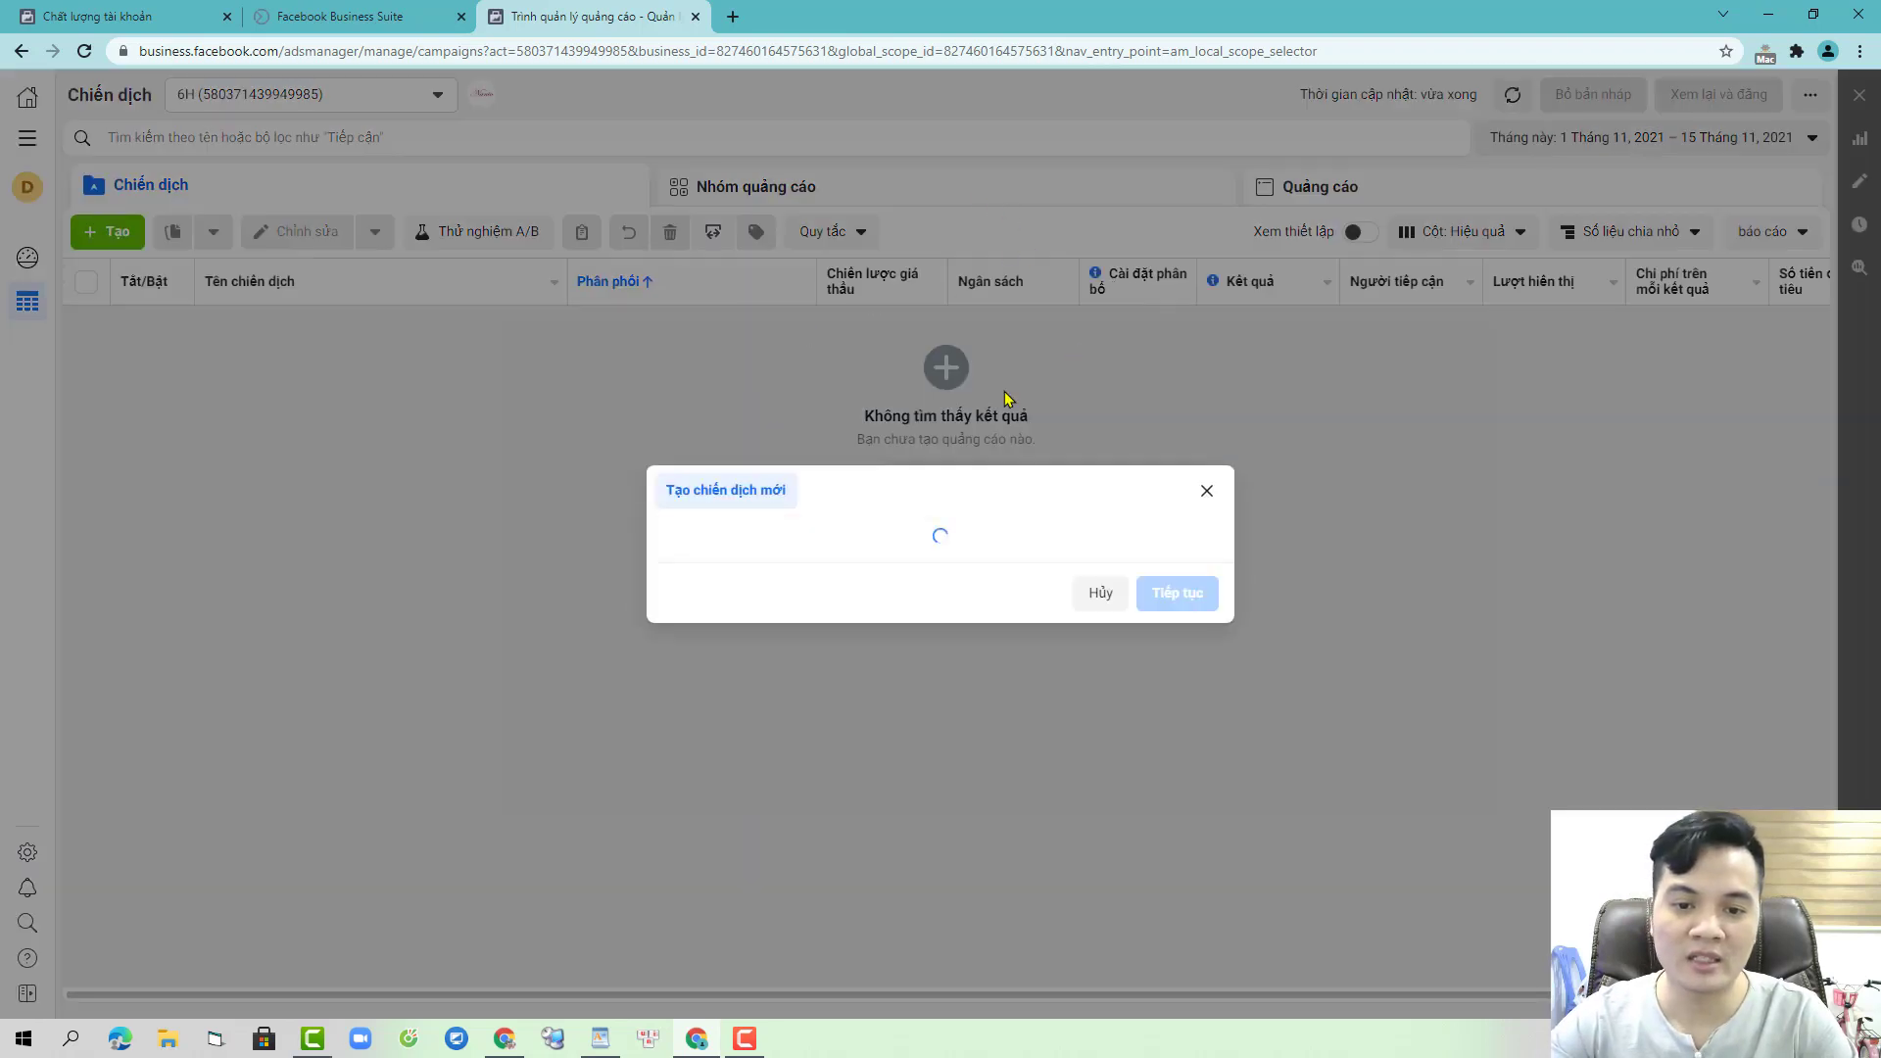
pyautogui.click(1006, 661)
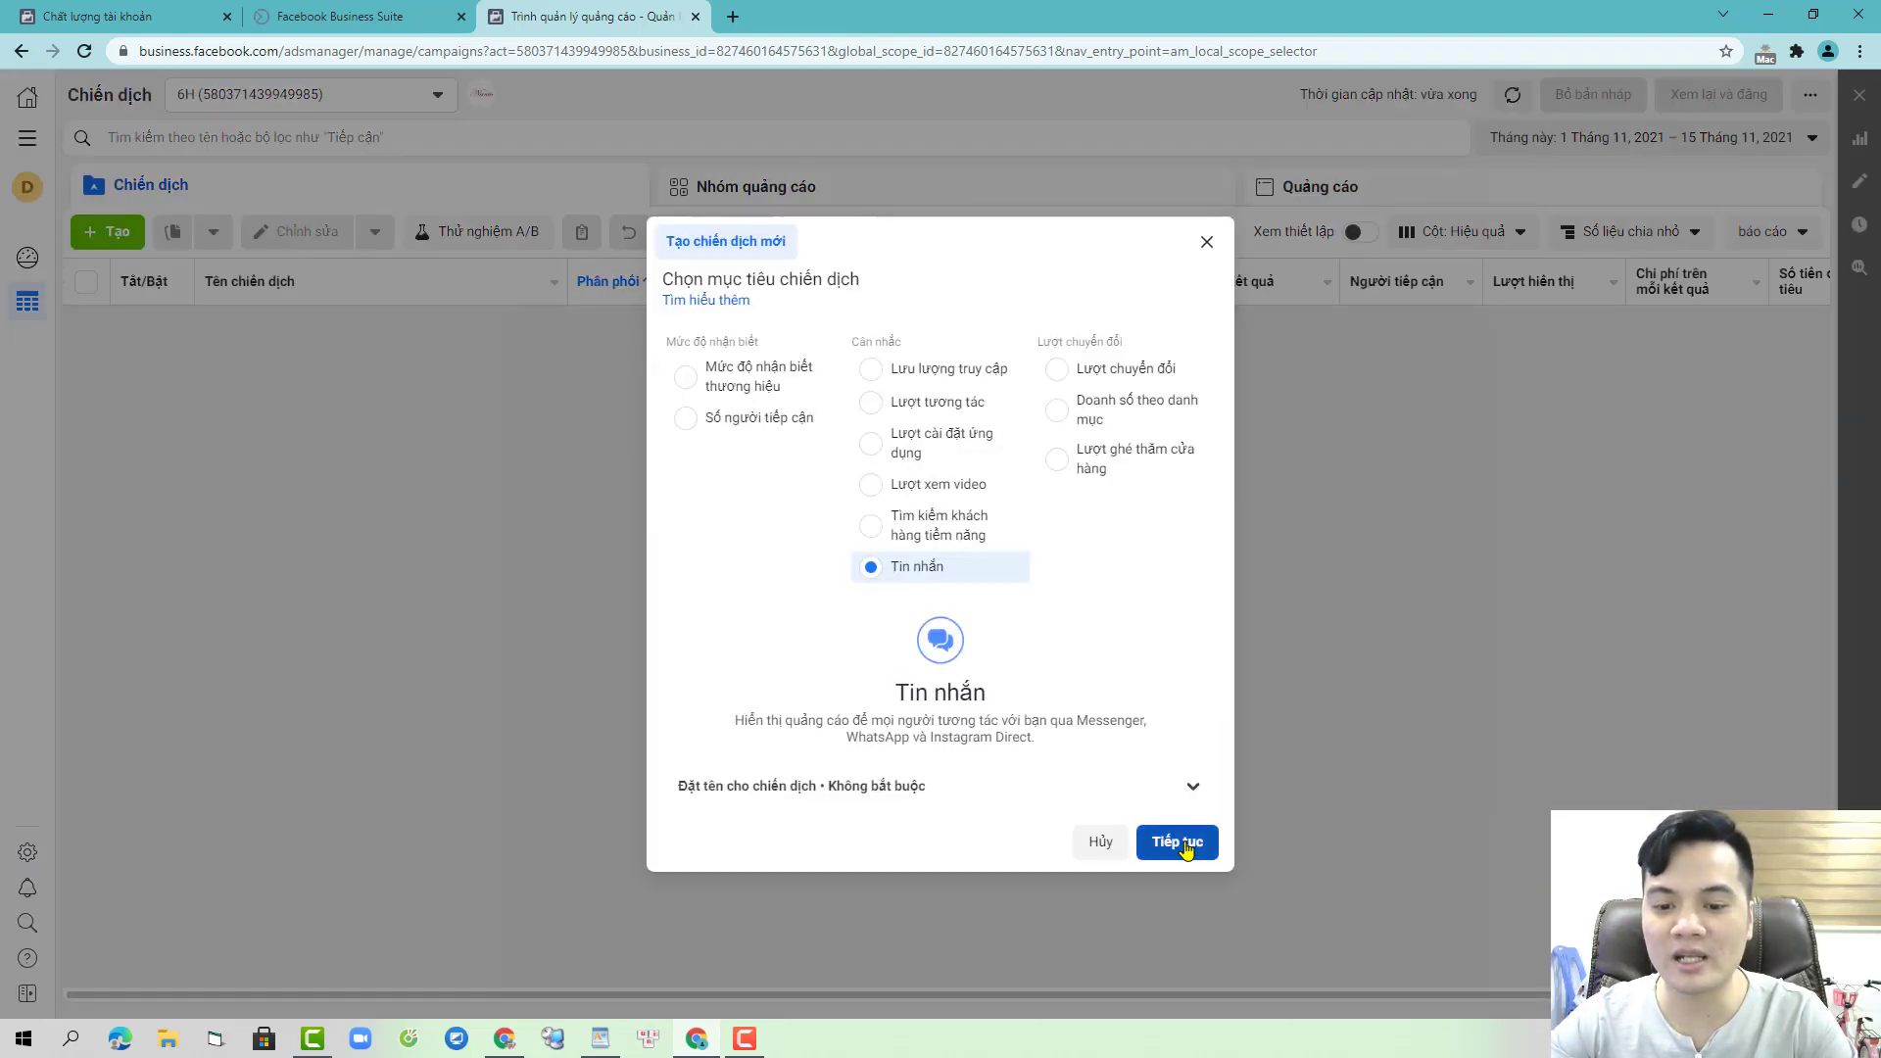
pyautogui.click(1177, 844)
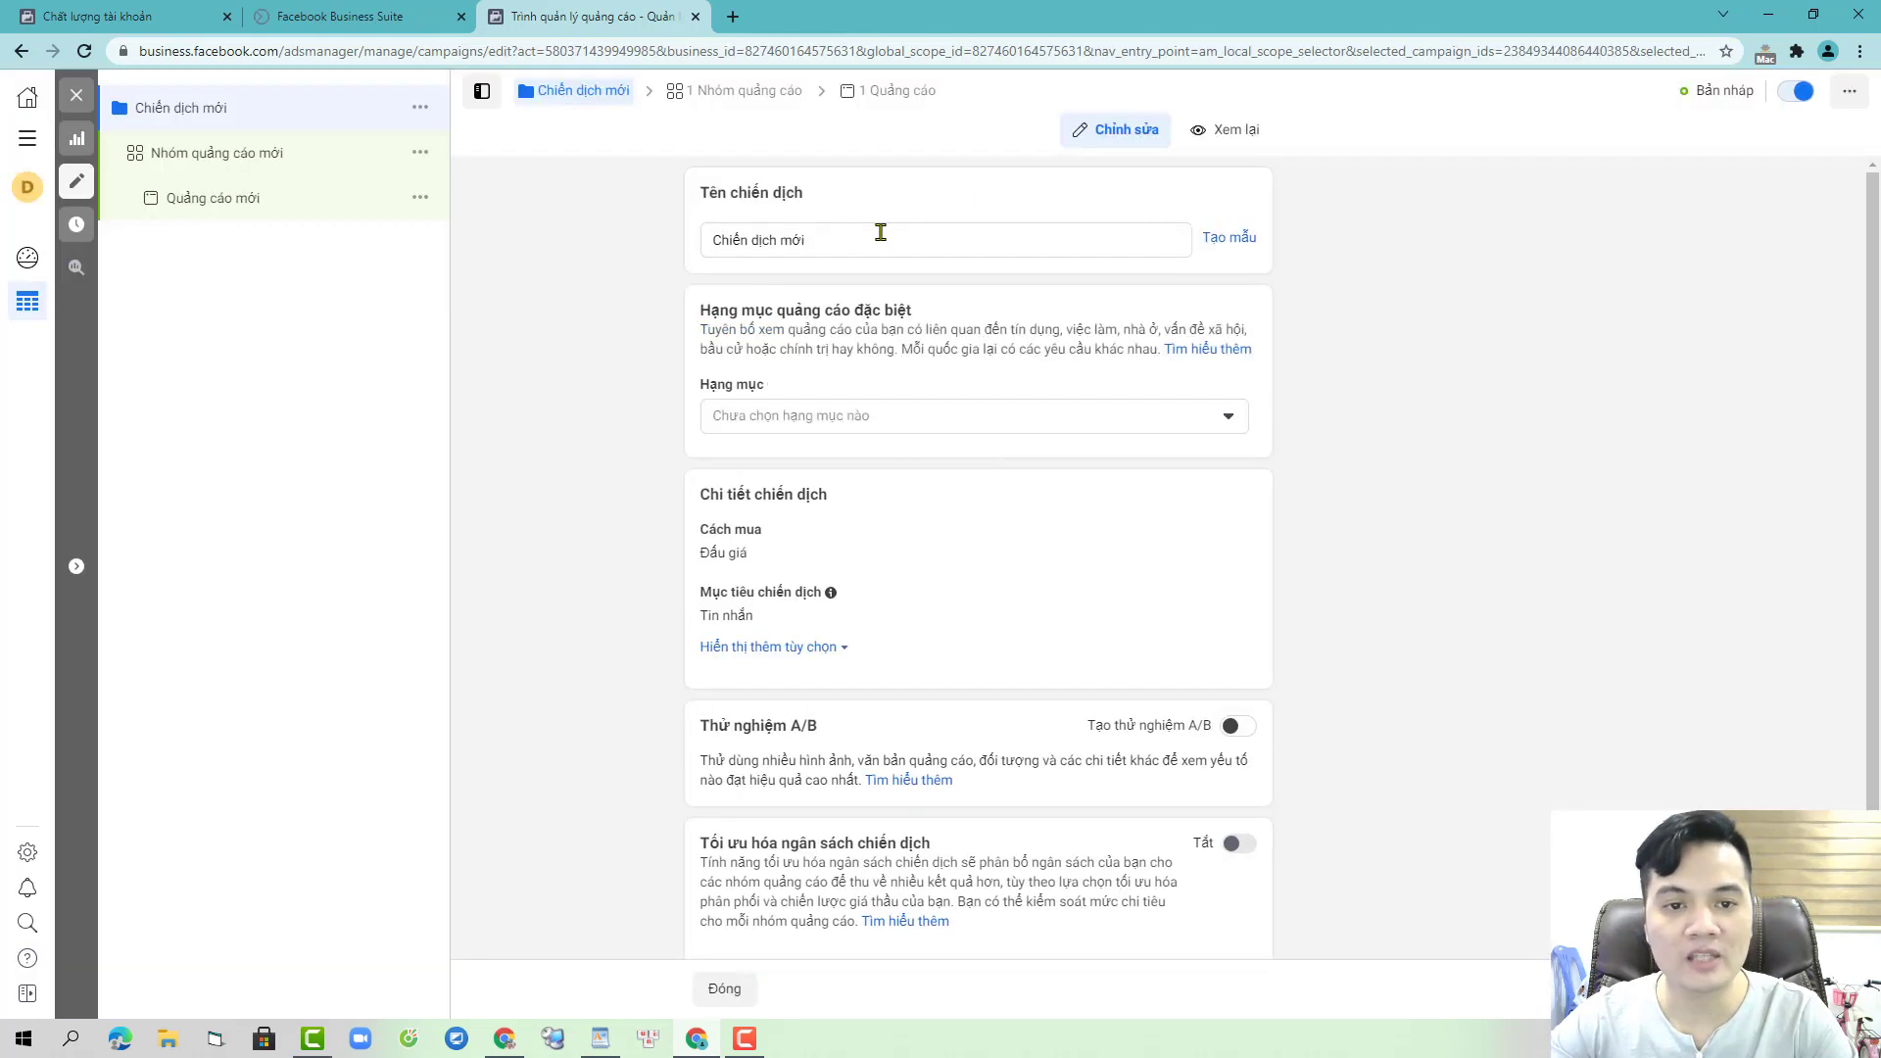
# - Name both the campaign and its ad set 6H1
pyautogui.click(881, 242)
pyautogui.moveTo(881, 242); pyautogui.dragTo(671, 242)
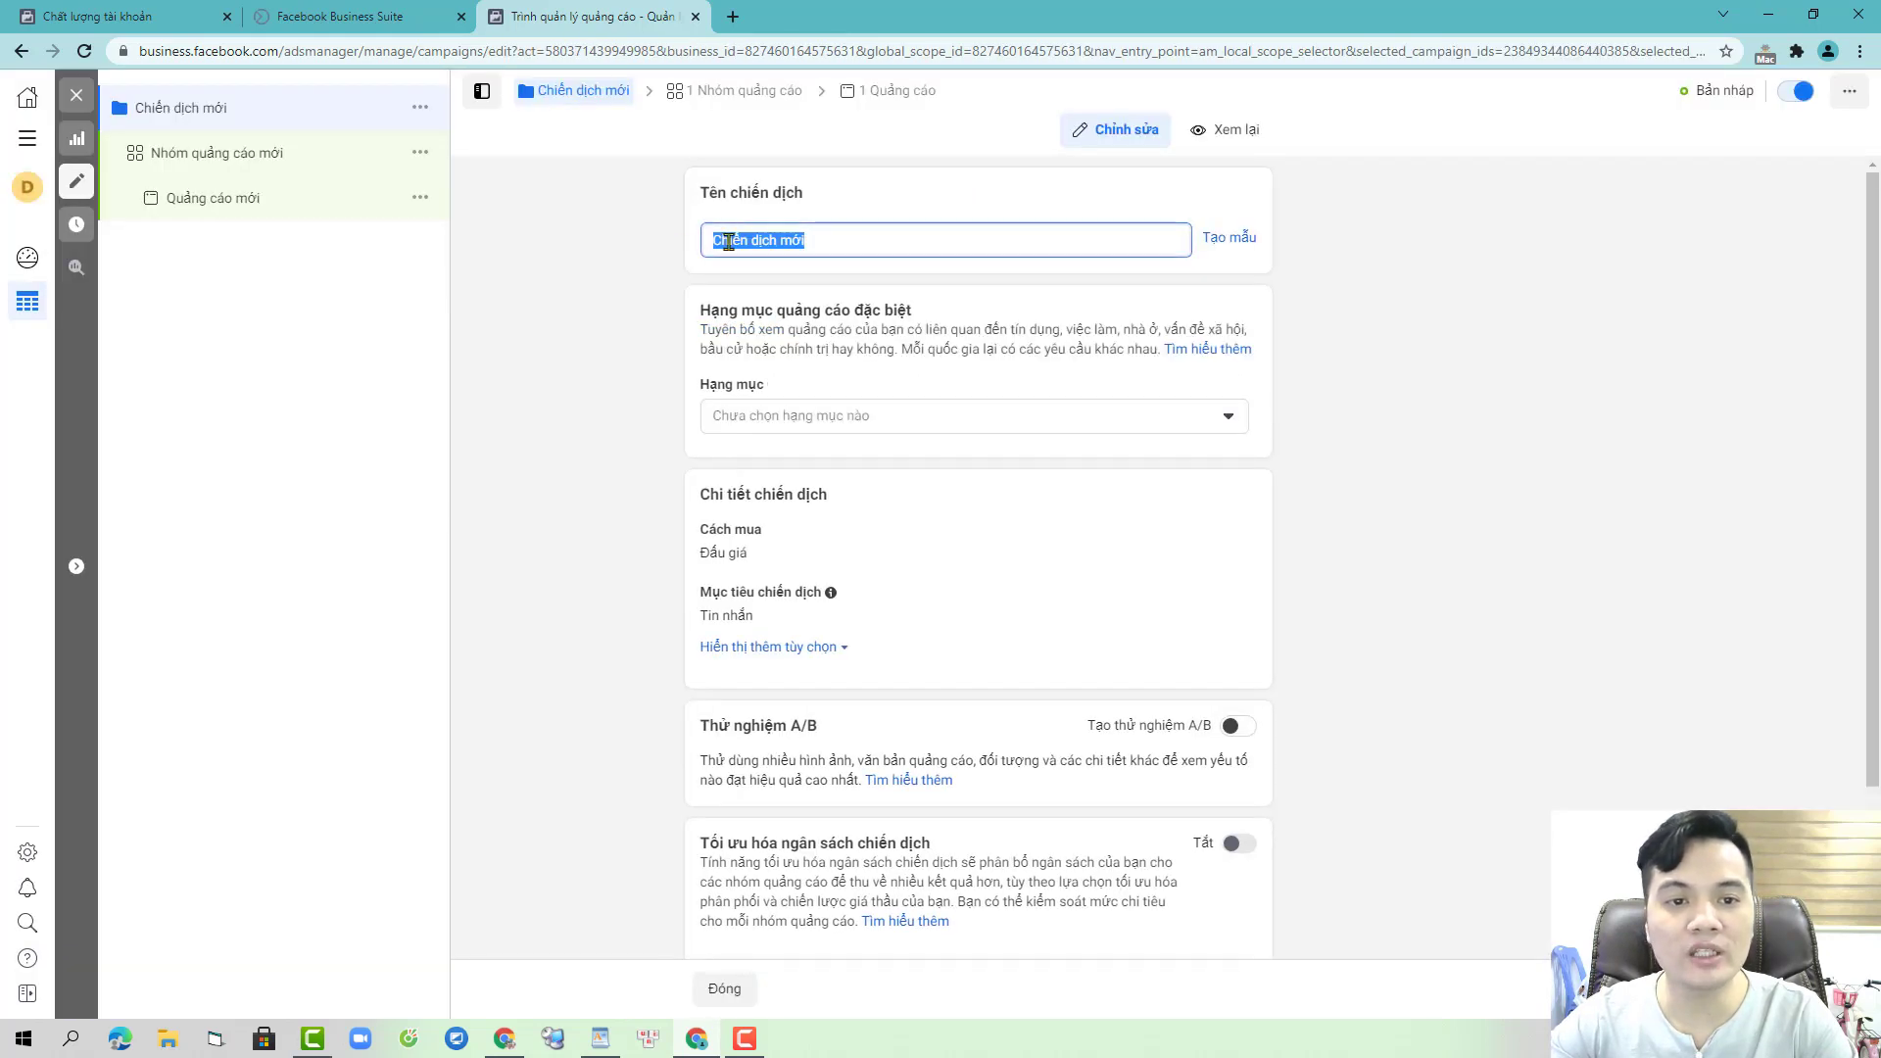
pyautogui.write('6H1')
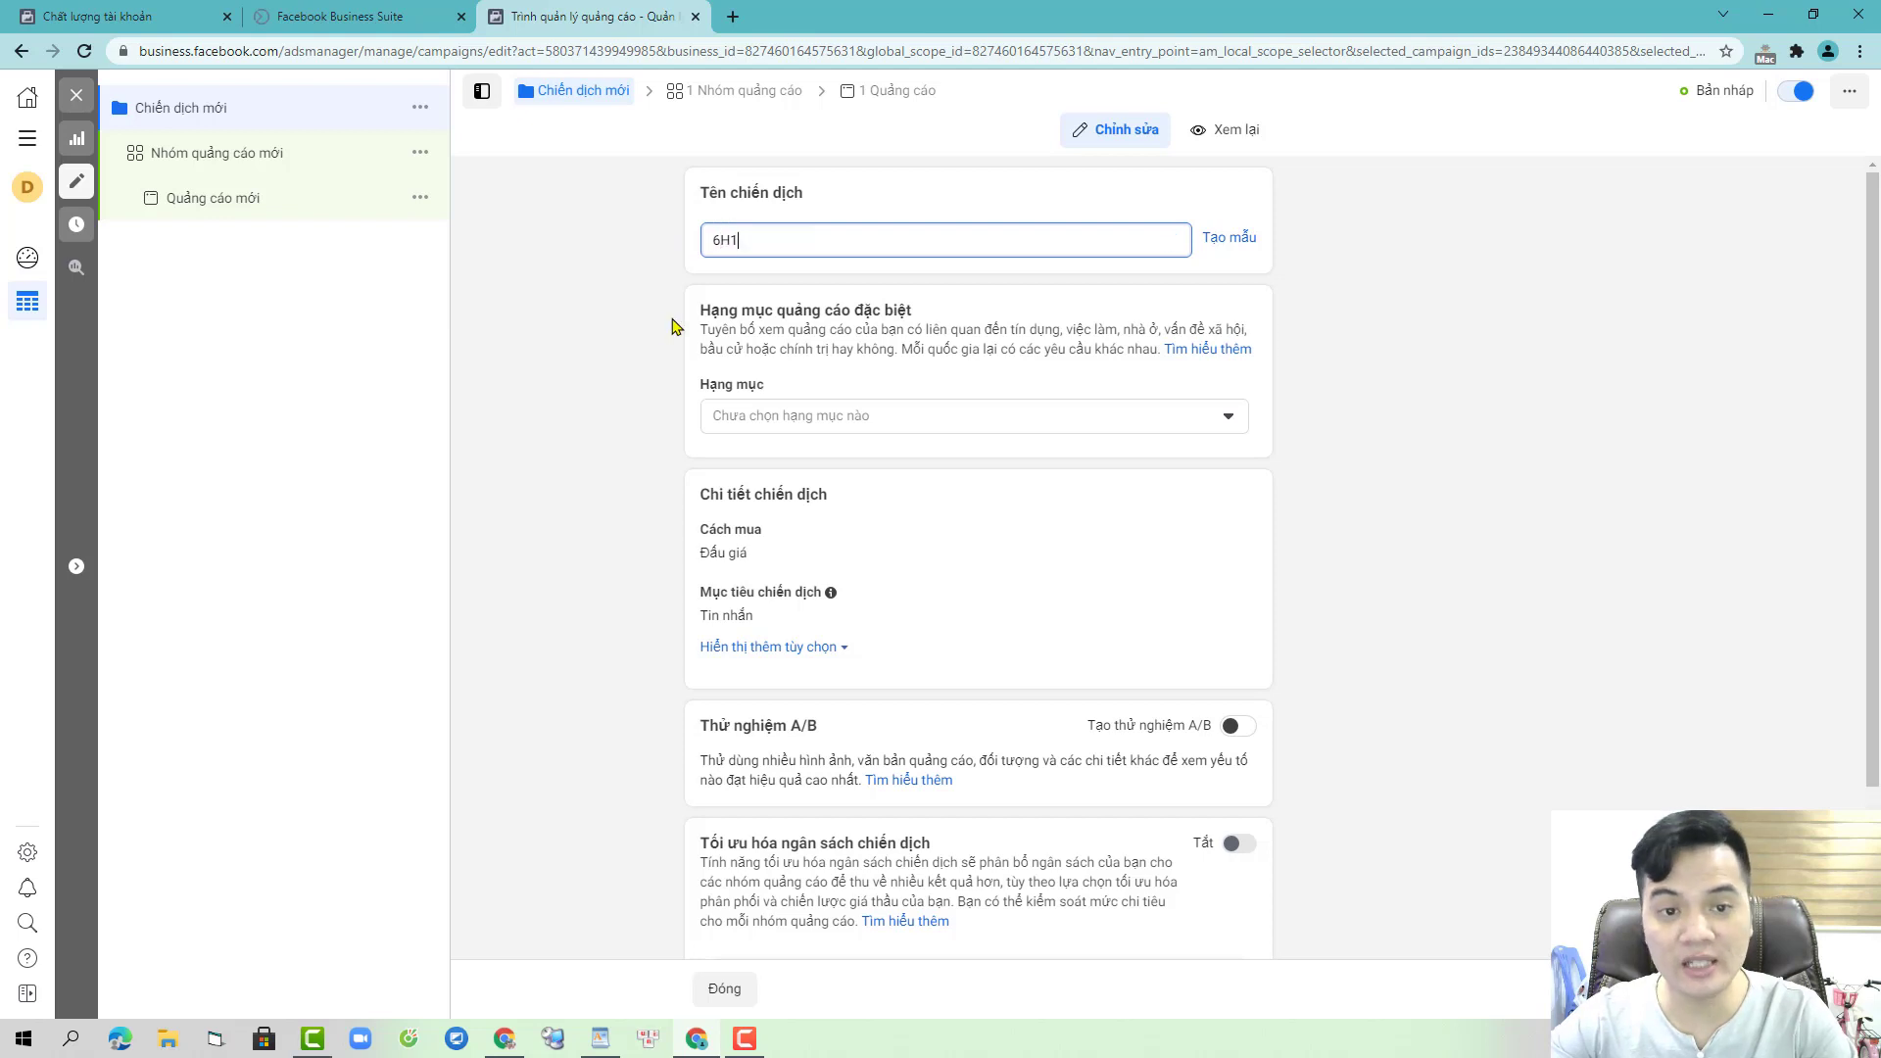
pyautogui.click(603, 330)
pyautogui.click(693, 95)
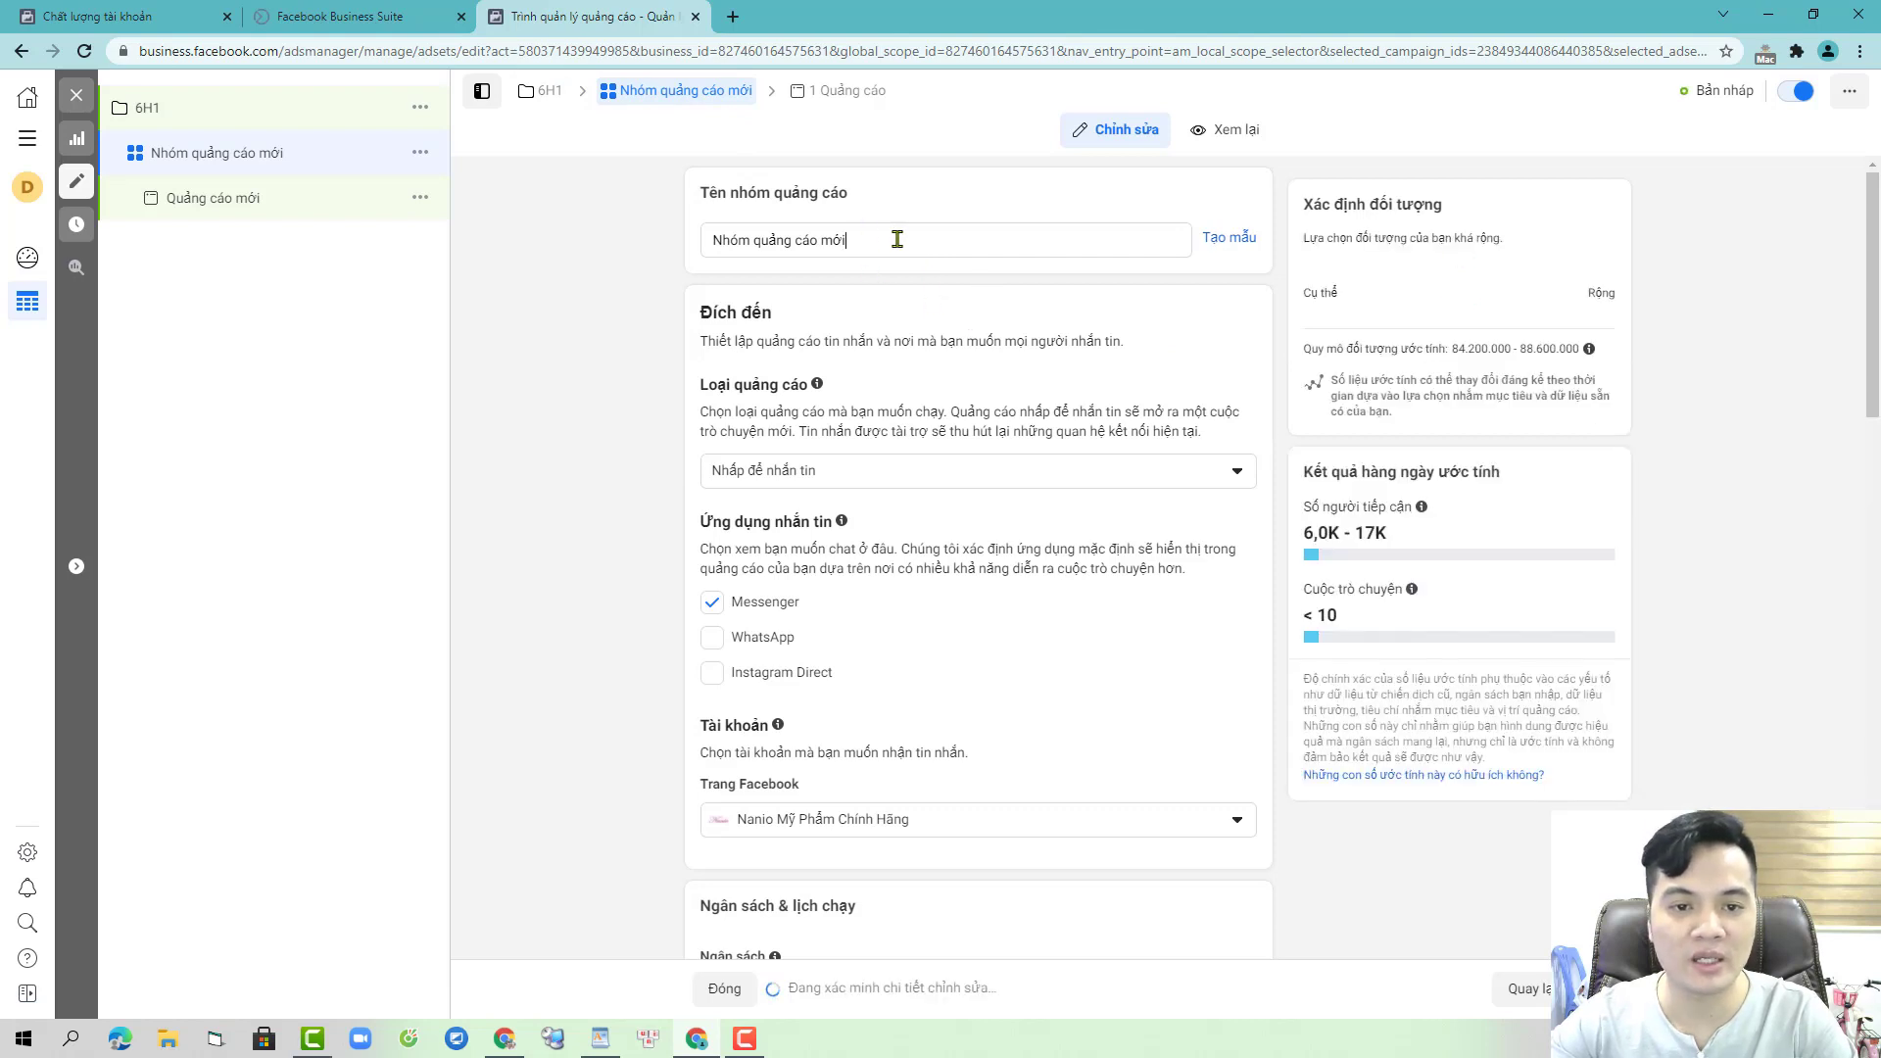
pyautogui.moveTo(890, 240); pyautogui.dragTo(563, 252)
pyautogui.write('6H1')
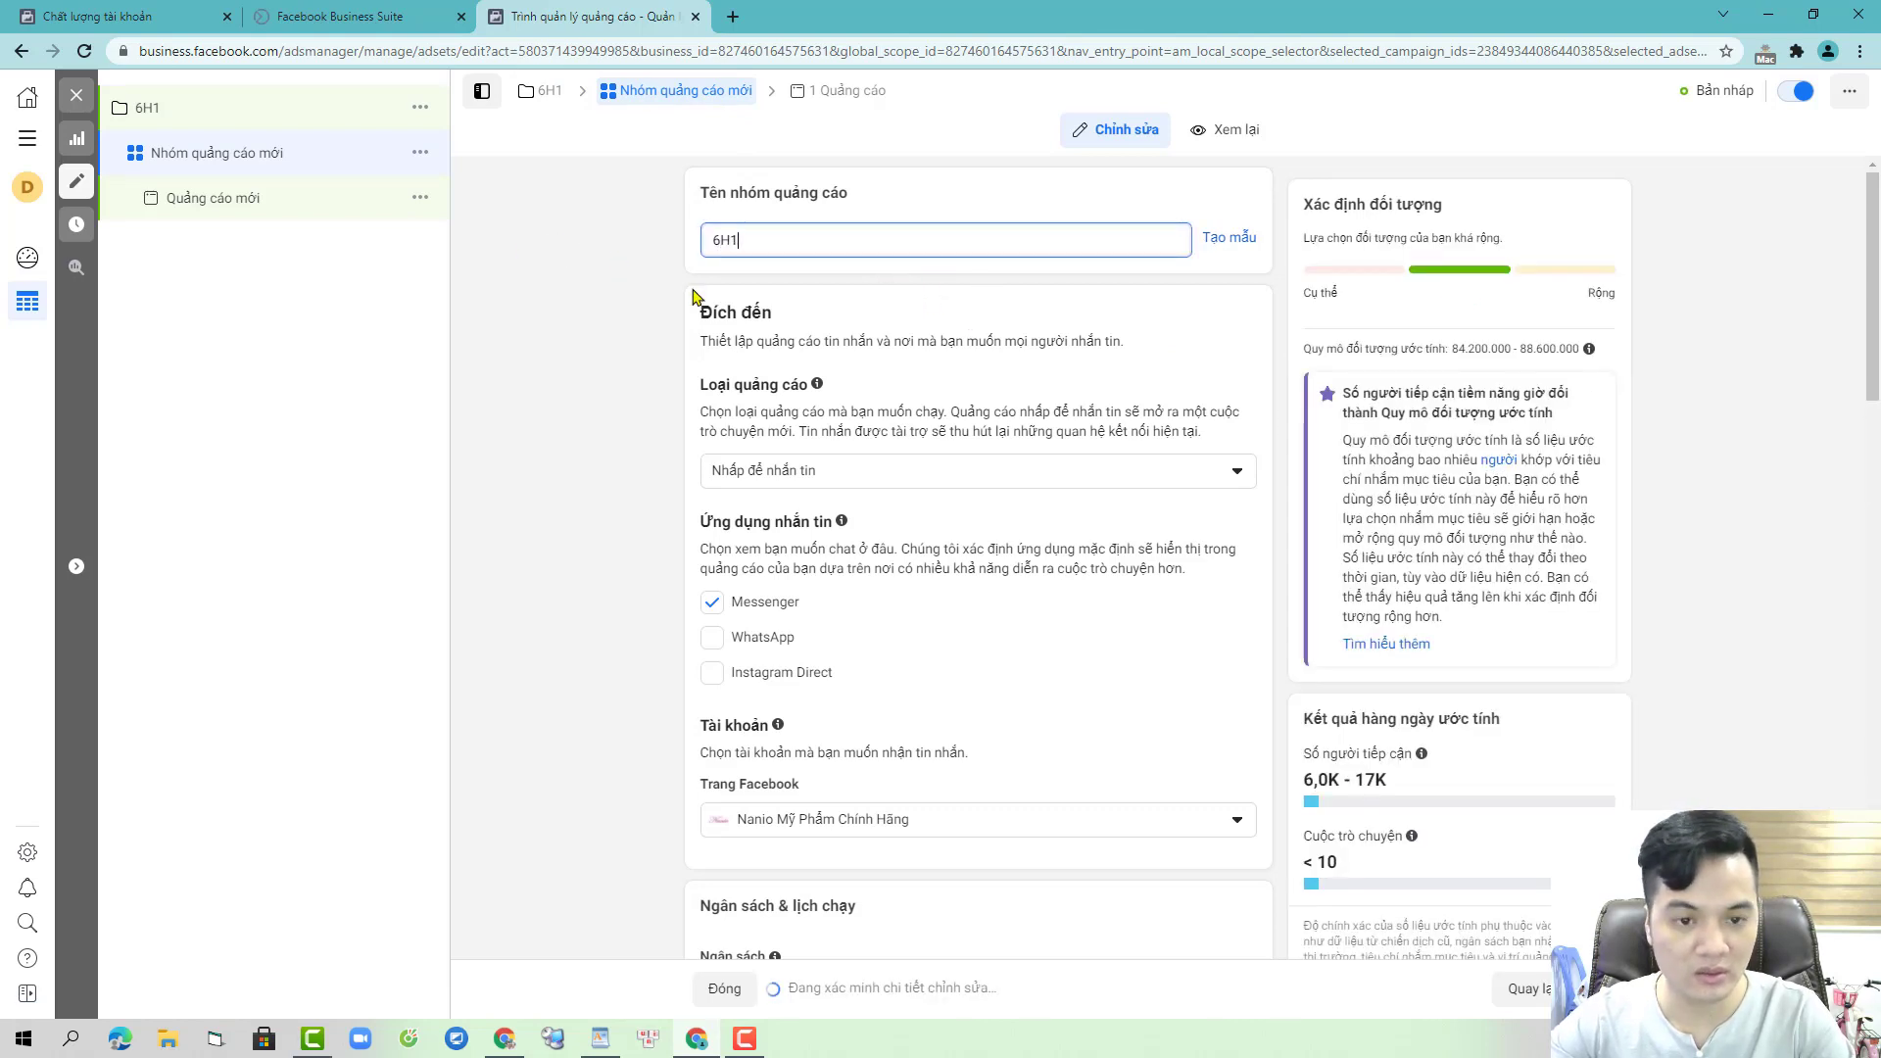
pyautogui.click(576, 492)
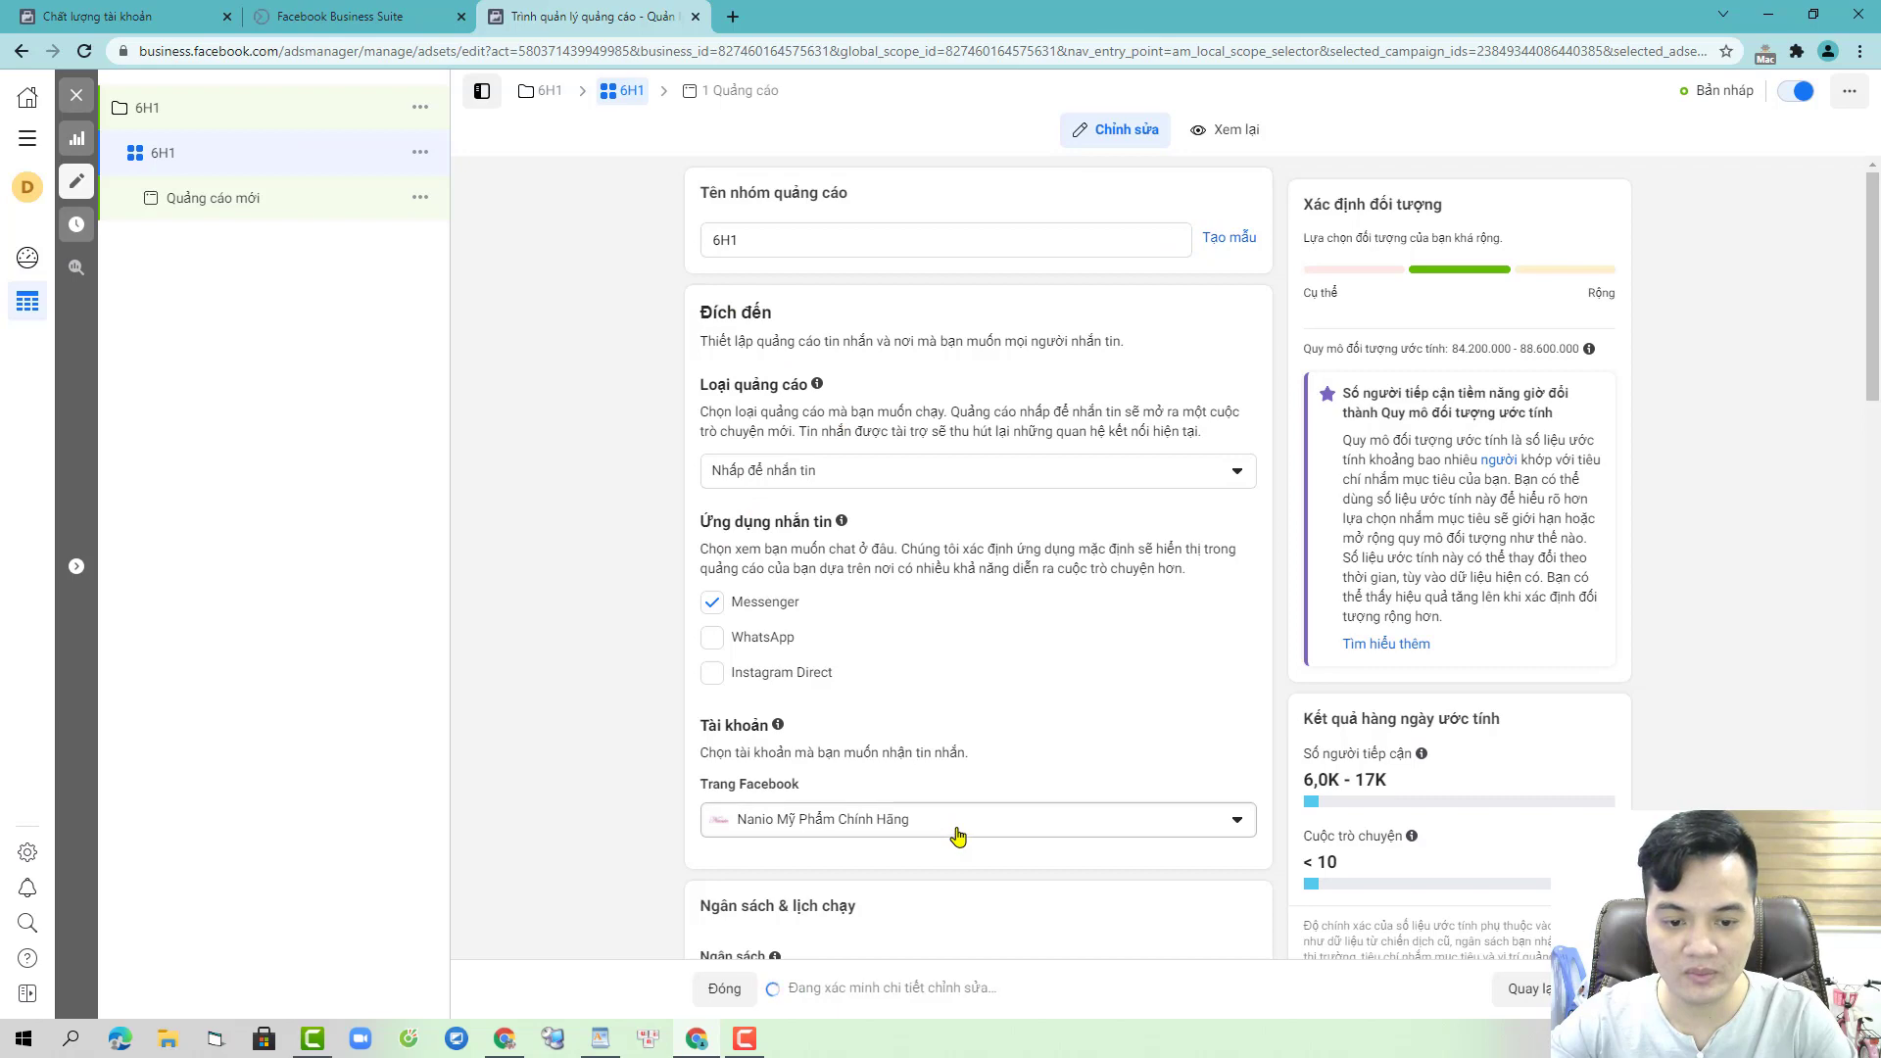
# - Replace the ad set's target location with Việt Nam
pyautogui.scroll(-15, 955, 840)
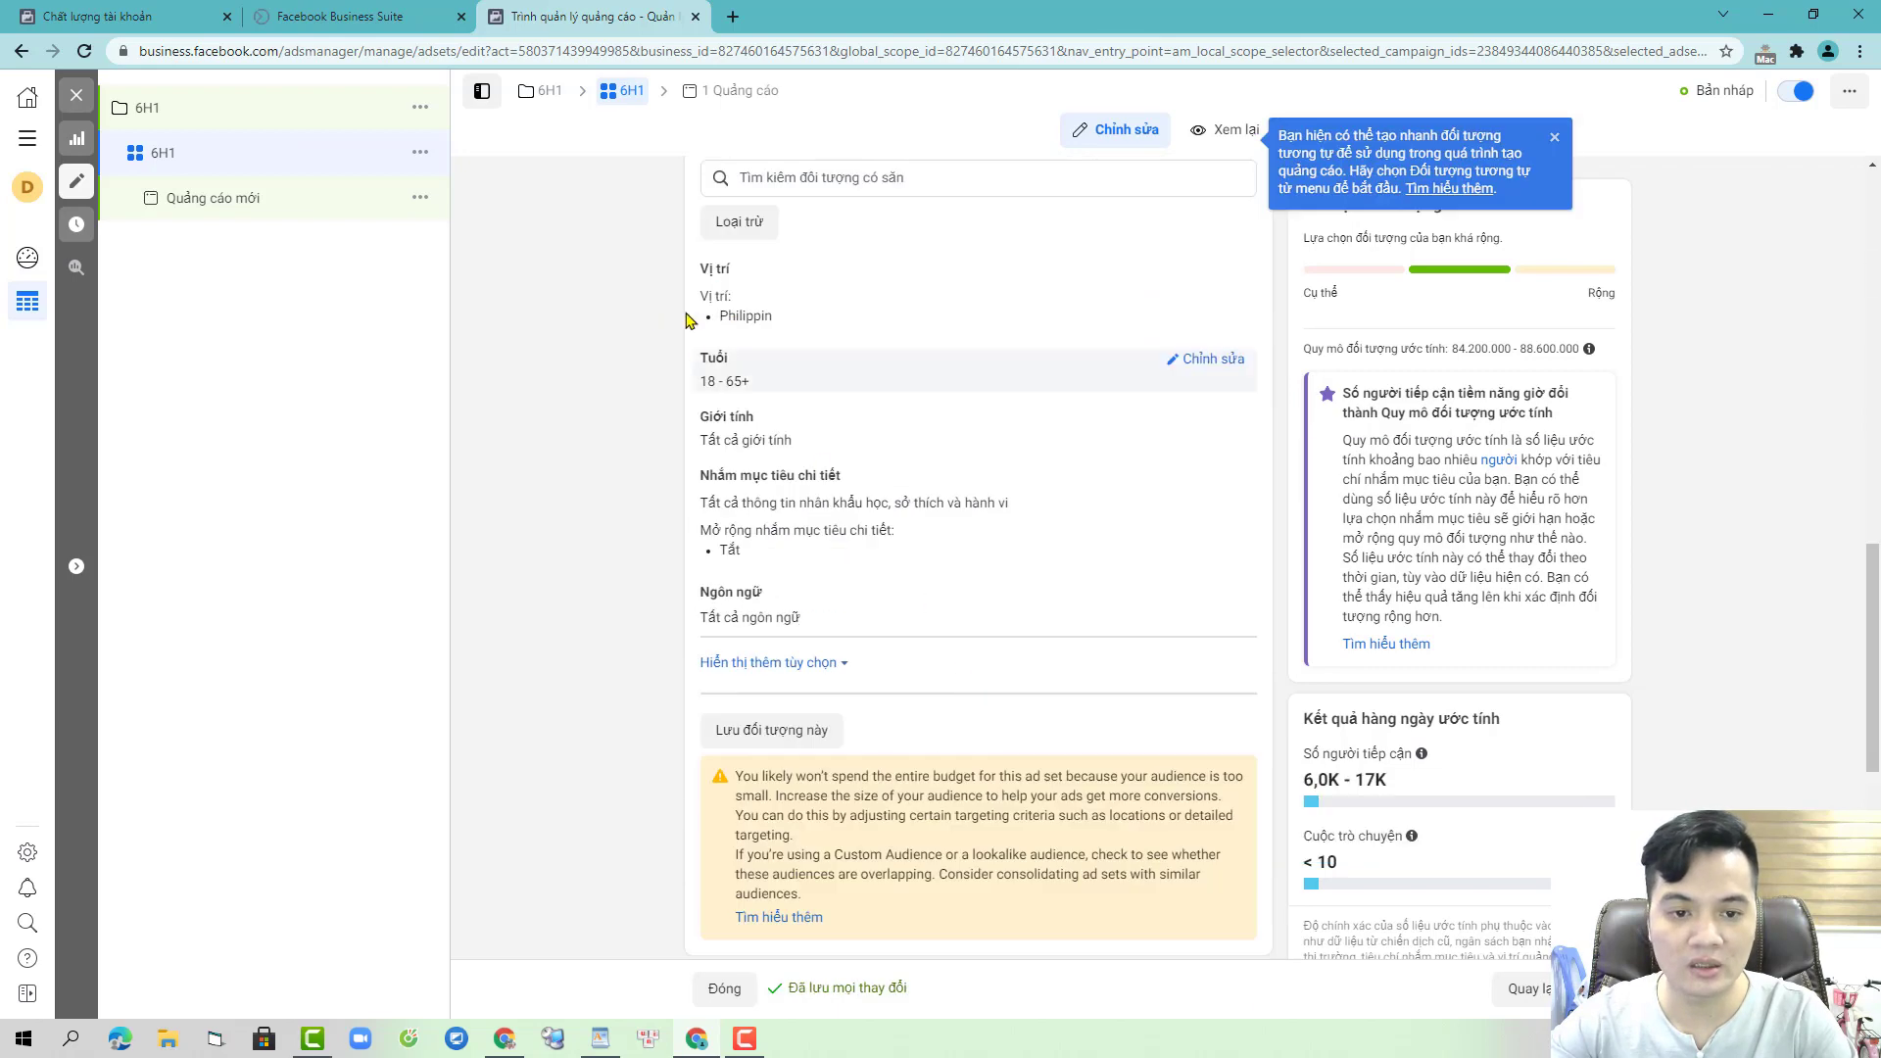
pyautogui.click(1224, 290)
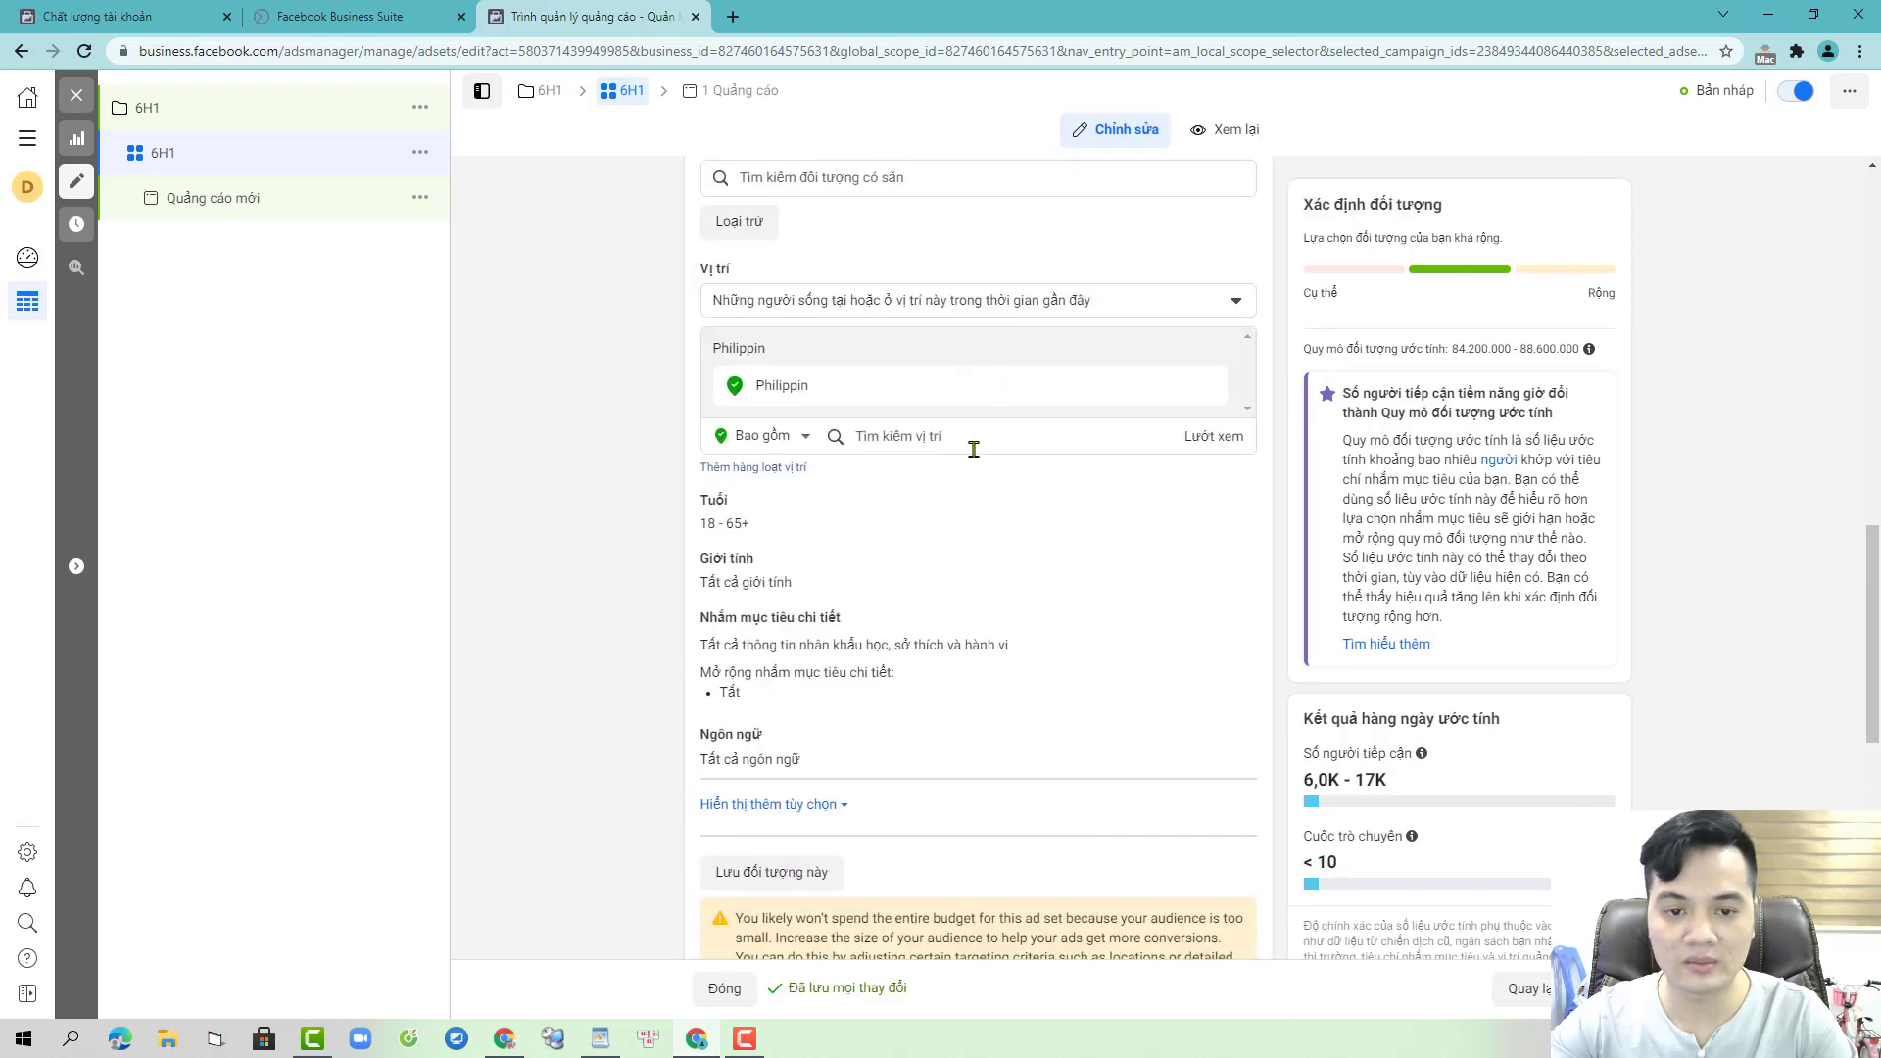
pyautogui.click(974, 450)
pyautogui.write('VIETNAM')
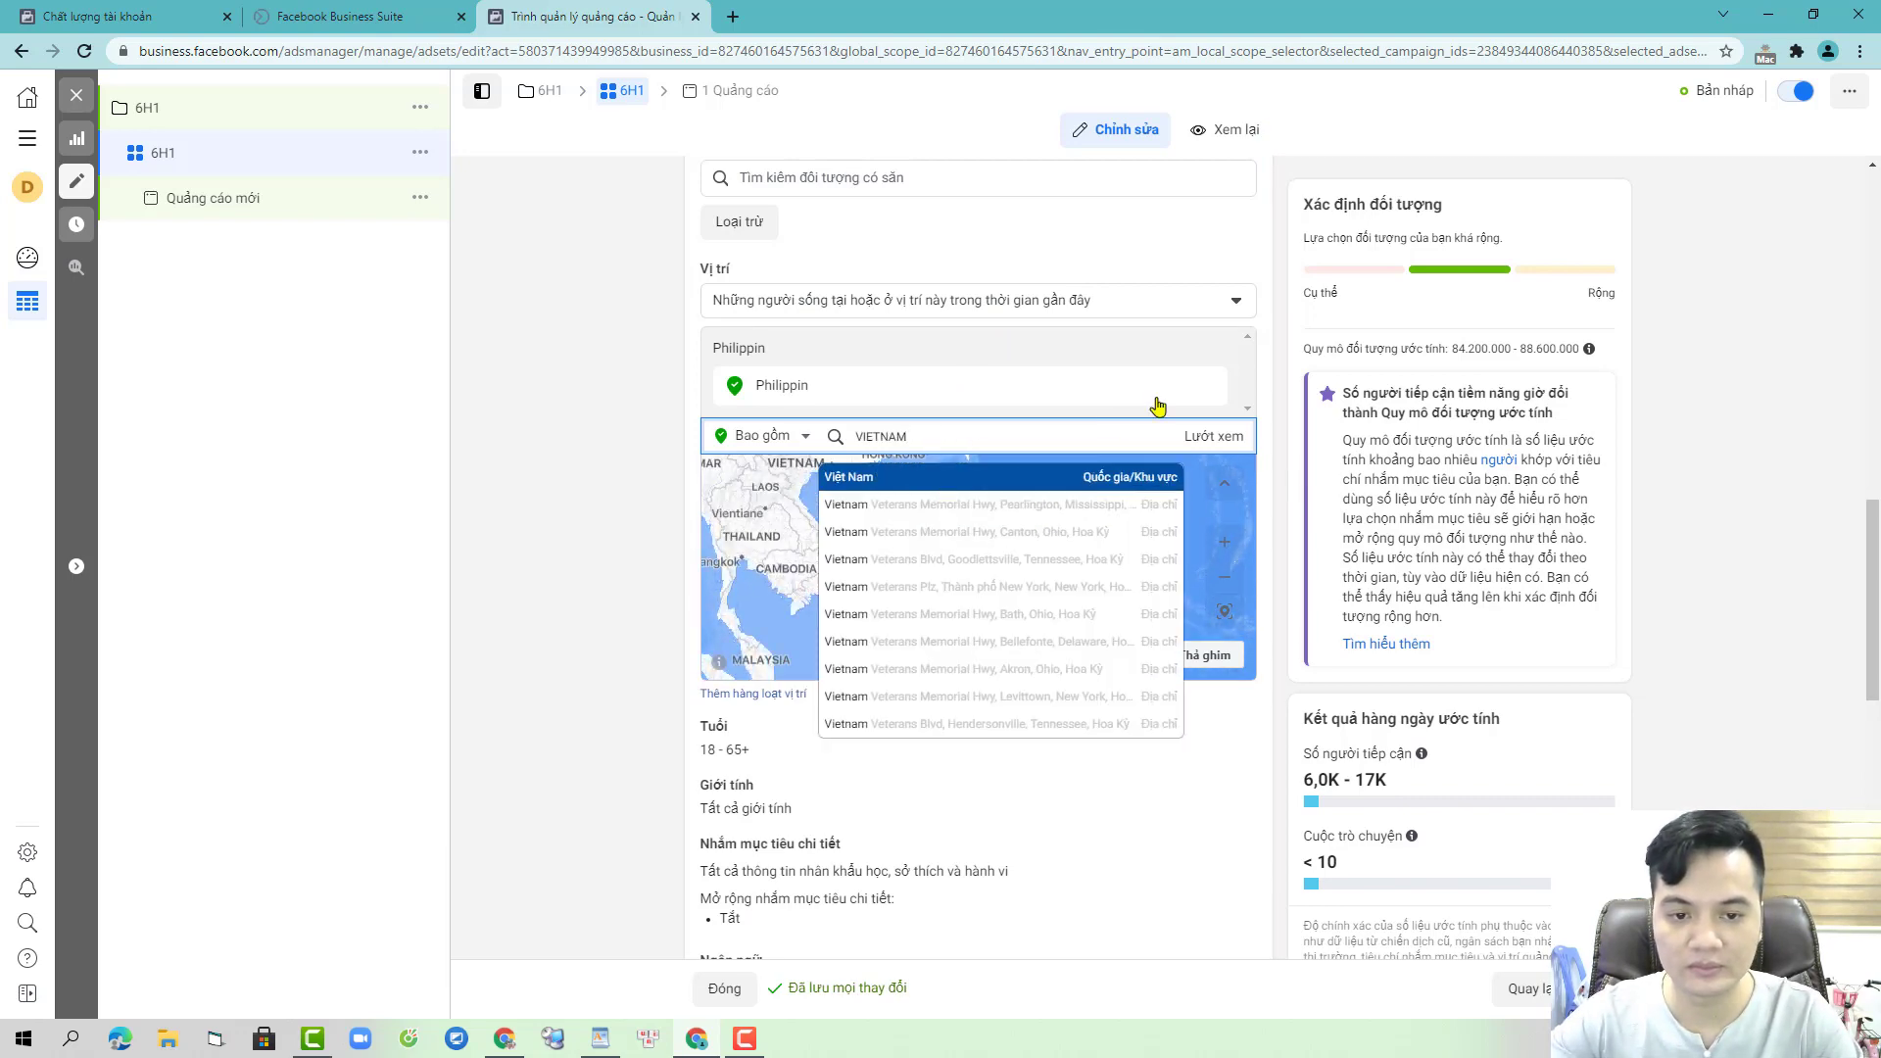
pyautogui.press('Return')
# - Restrict the audience to women (Nữ) aged 23 to 60
pyautogui.scroll(-2, 1188, 440)
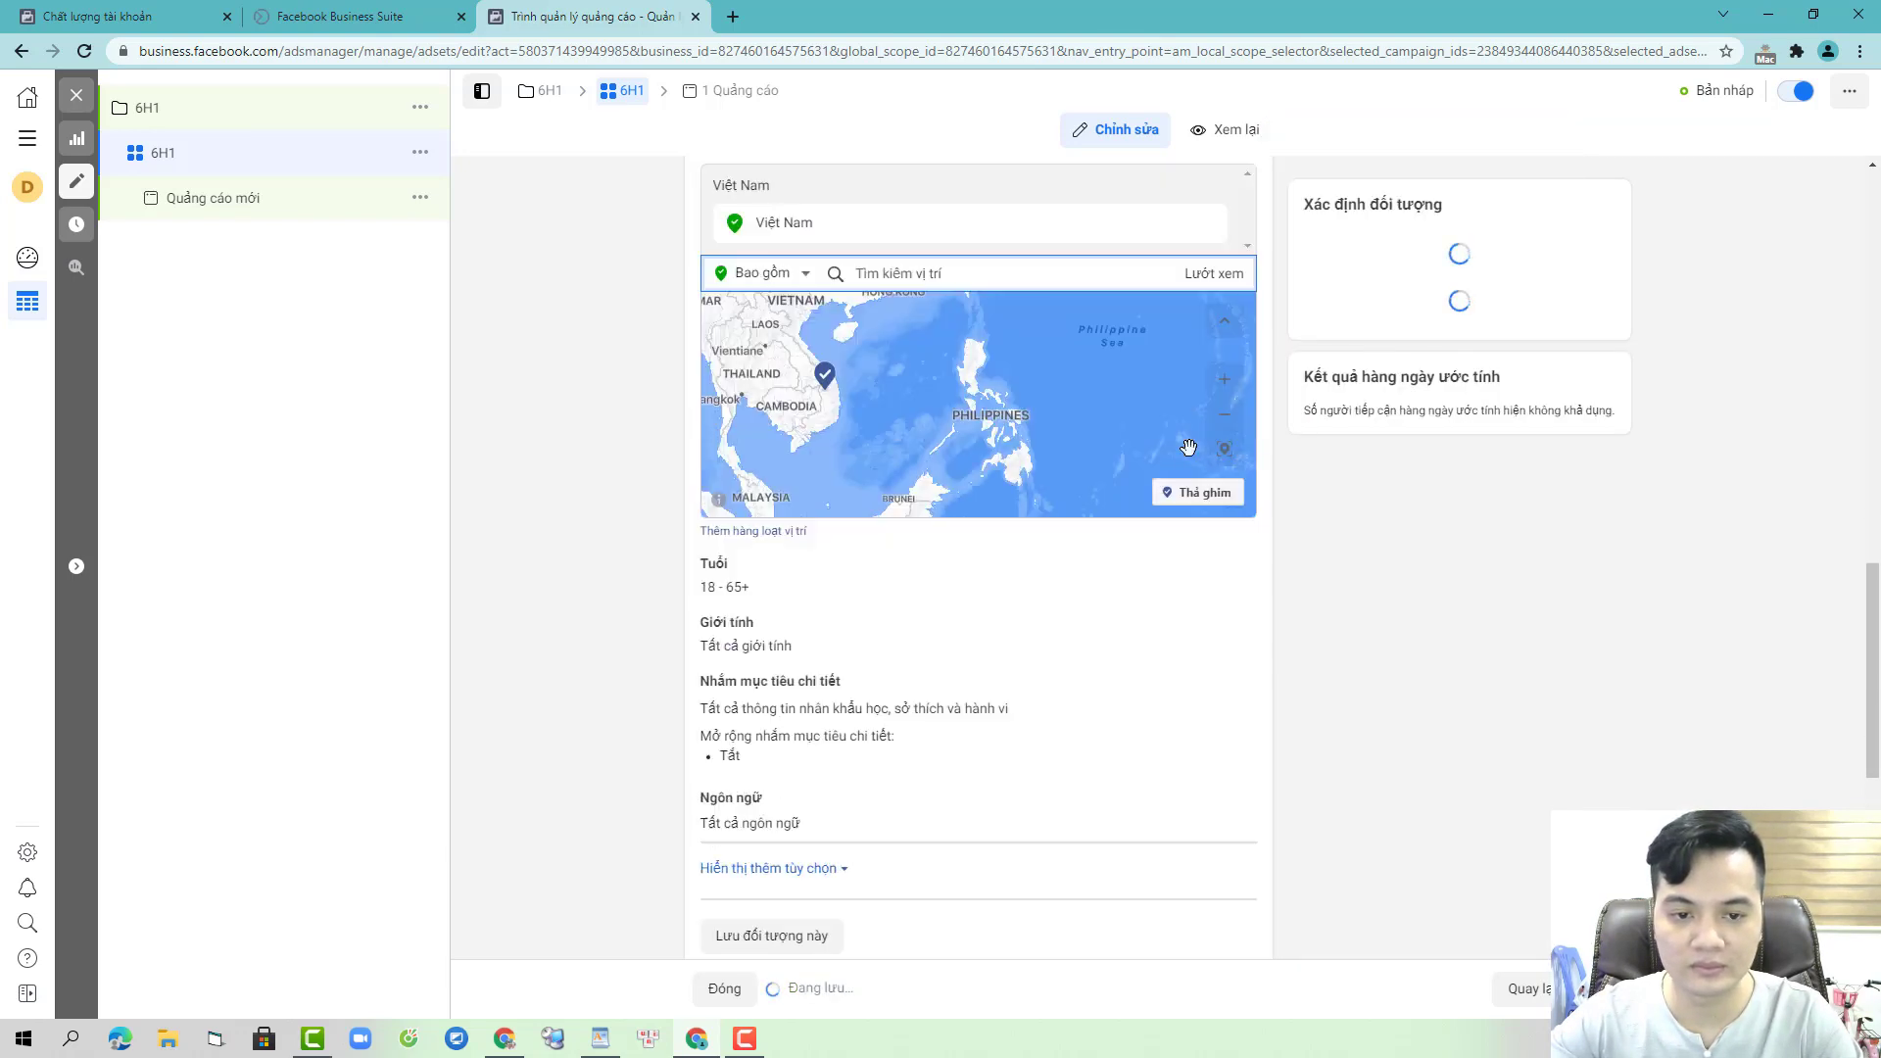
pyautogui.scroll(-4, 979, 373)
pyautogui.click(783, 266)
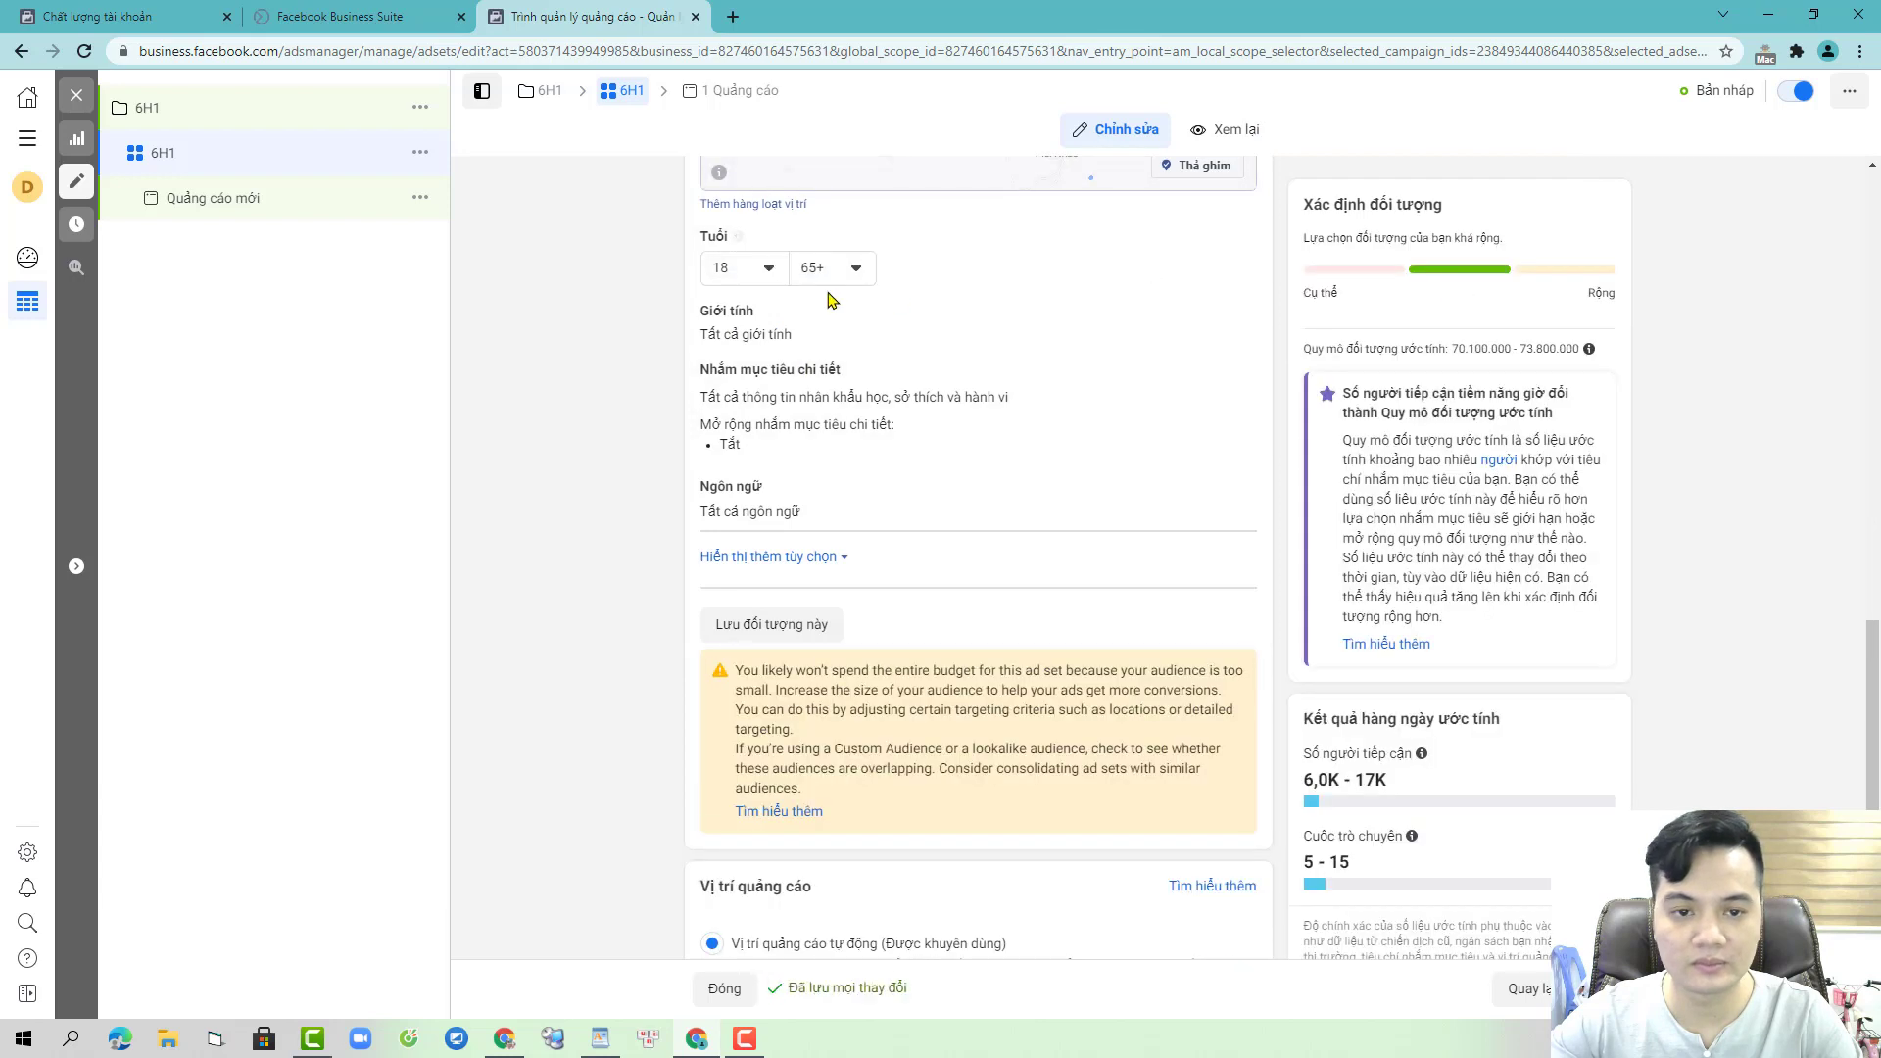
pyautogui.click(767, 270)
pyautogui.click(750, 479)
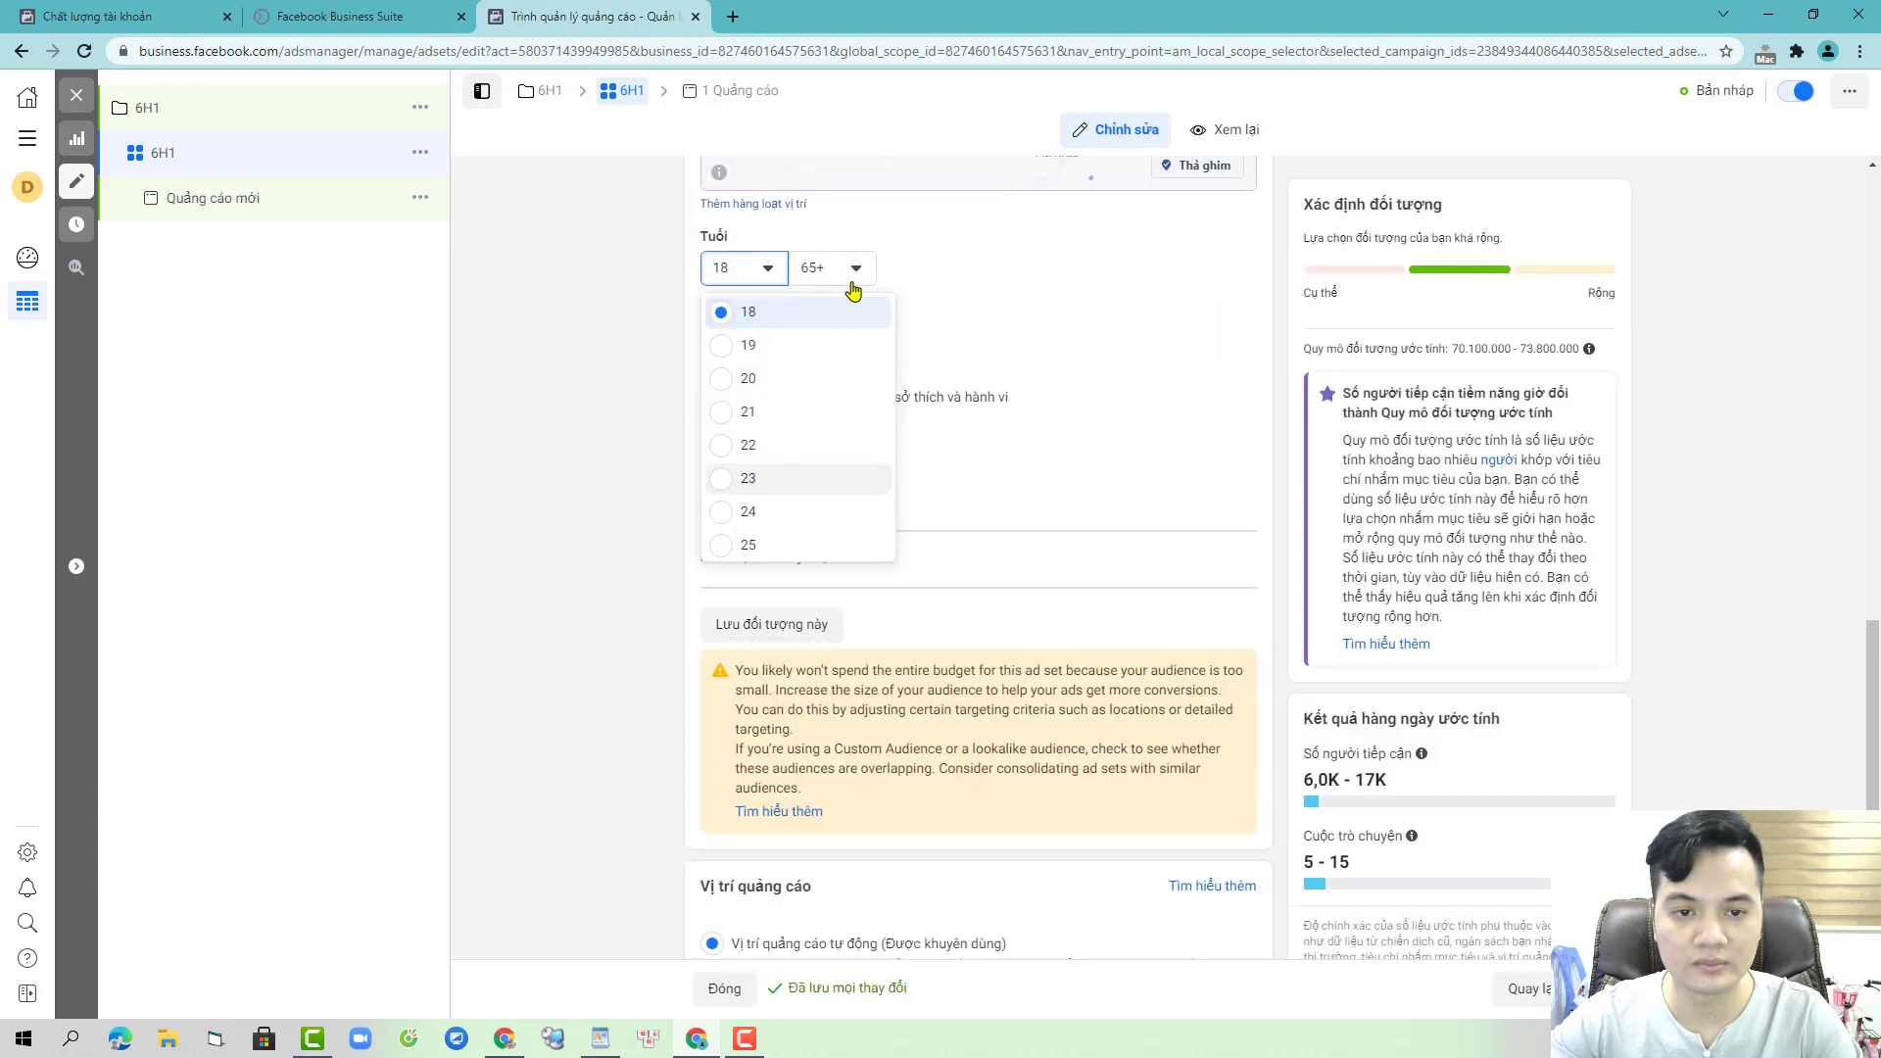
pyautogui.click(859, 268)
pyautogui.click(871, 377)
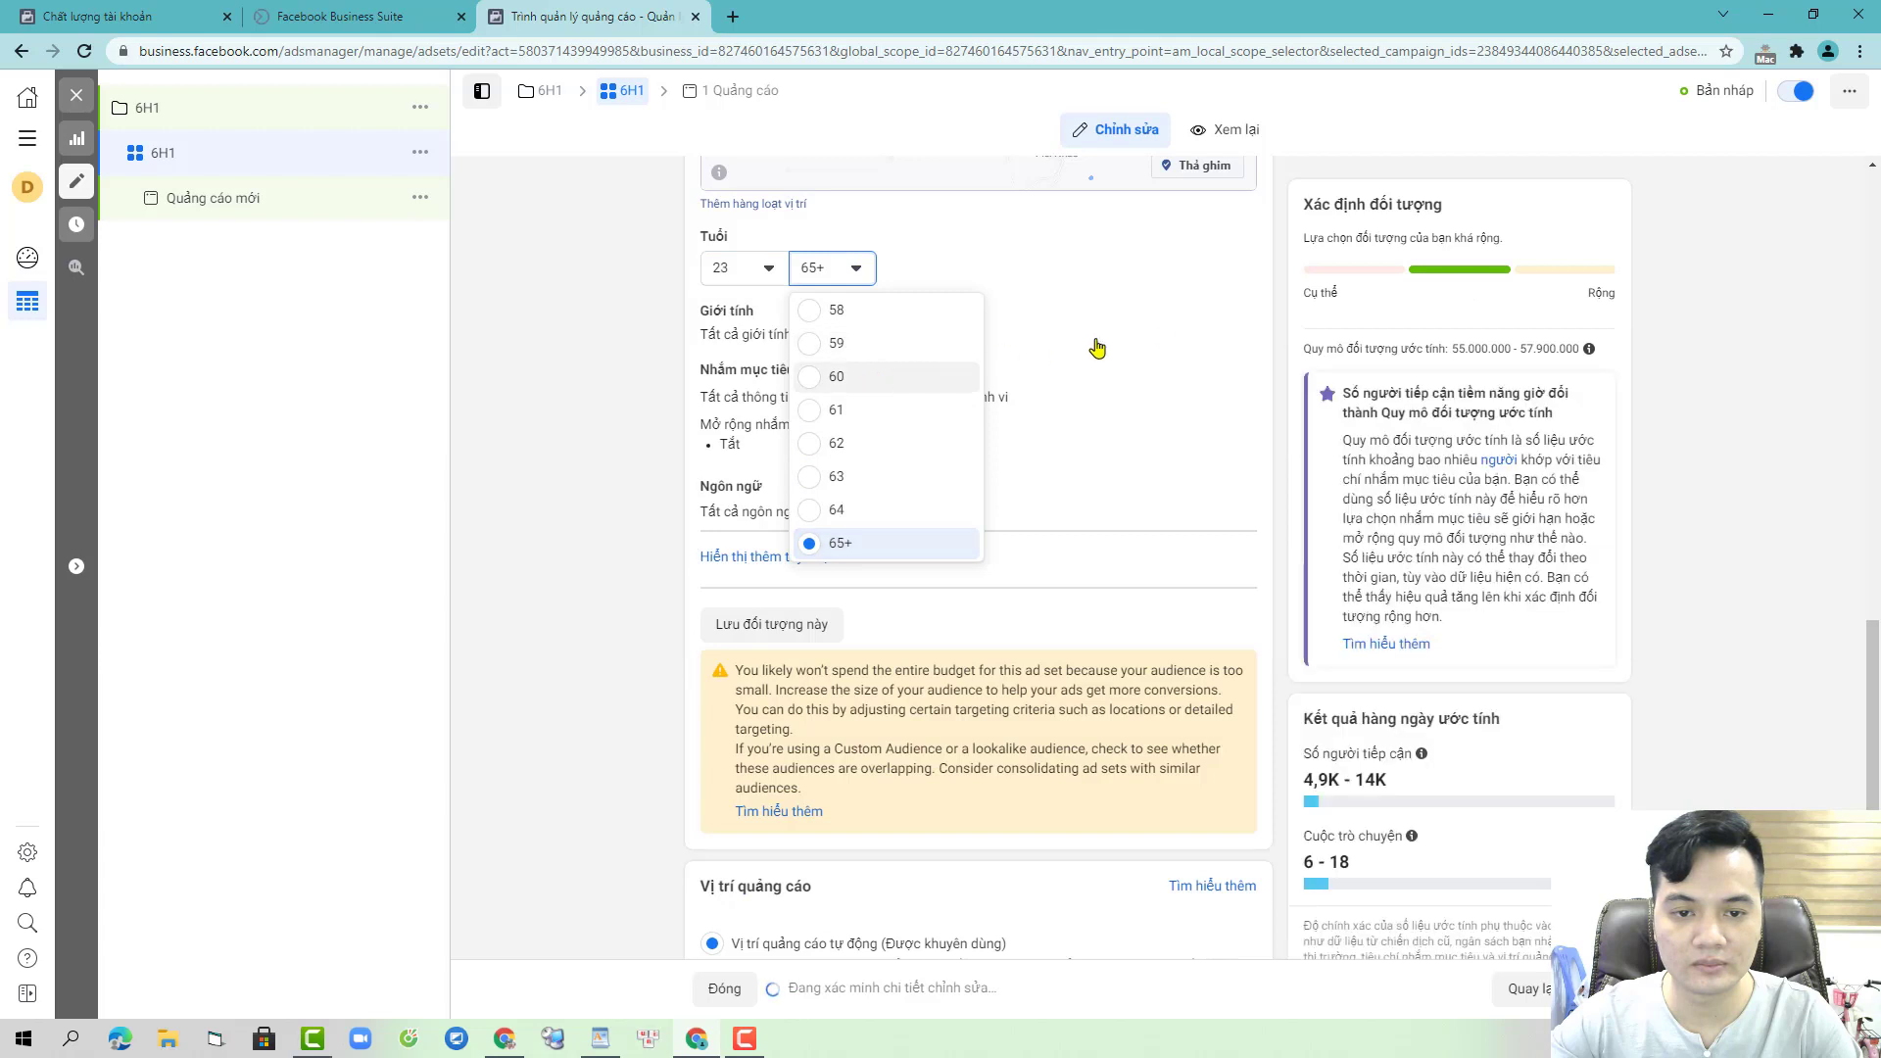
pyautogui.click(1209, 319)
pyautogui.click(873, 340)
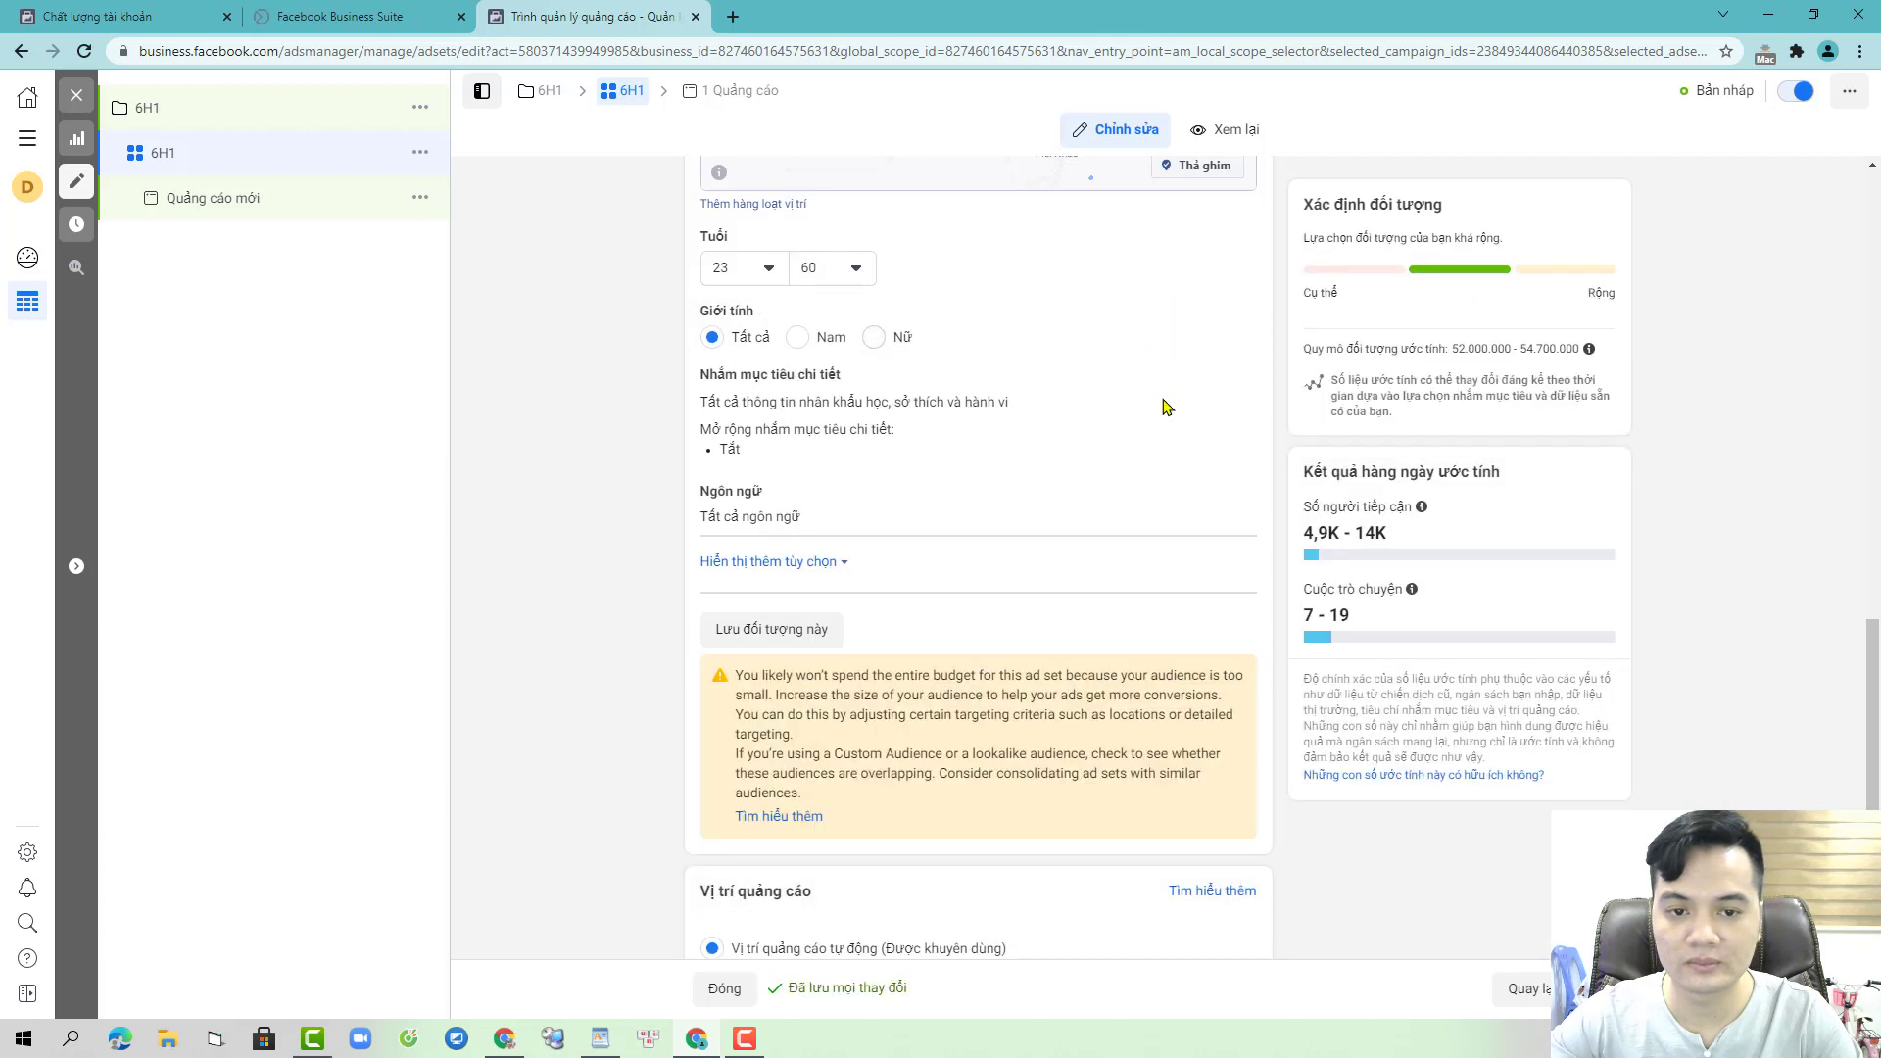
pyautogui.click(1215, 382)
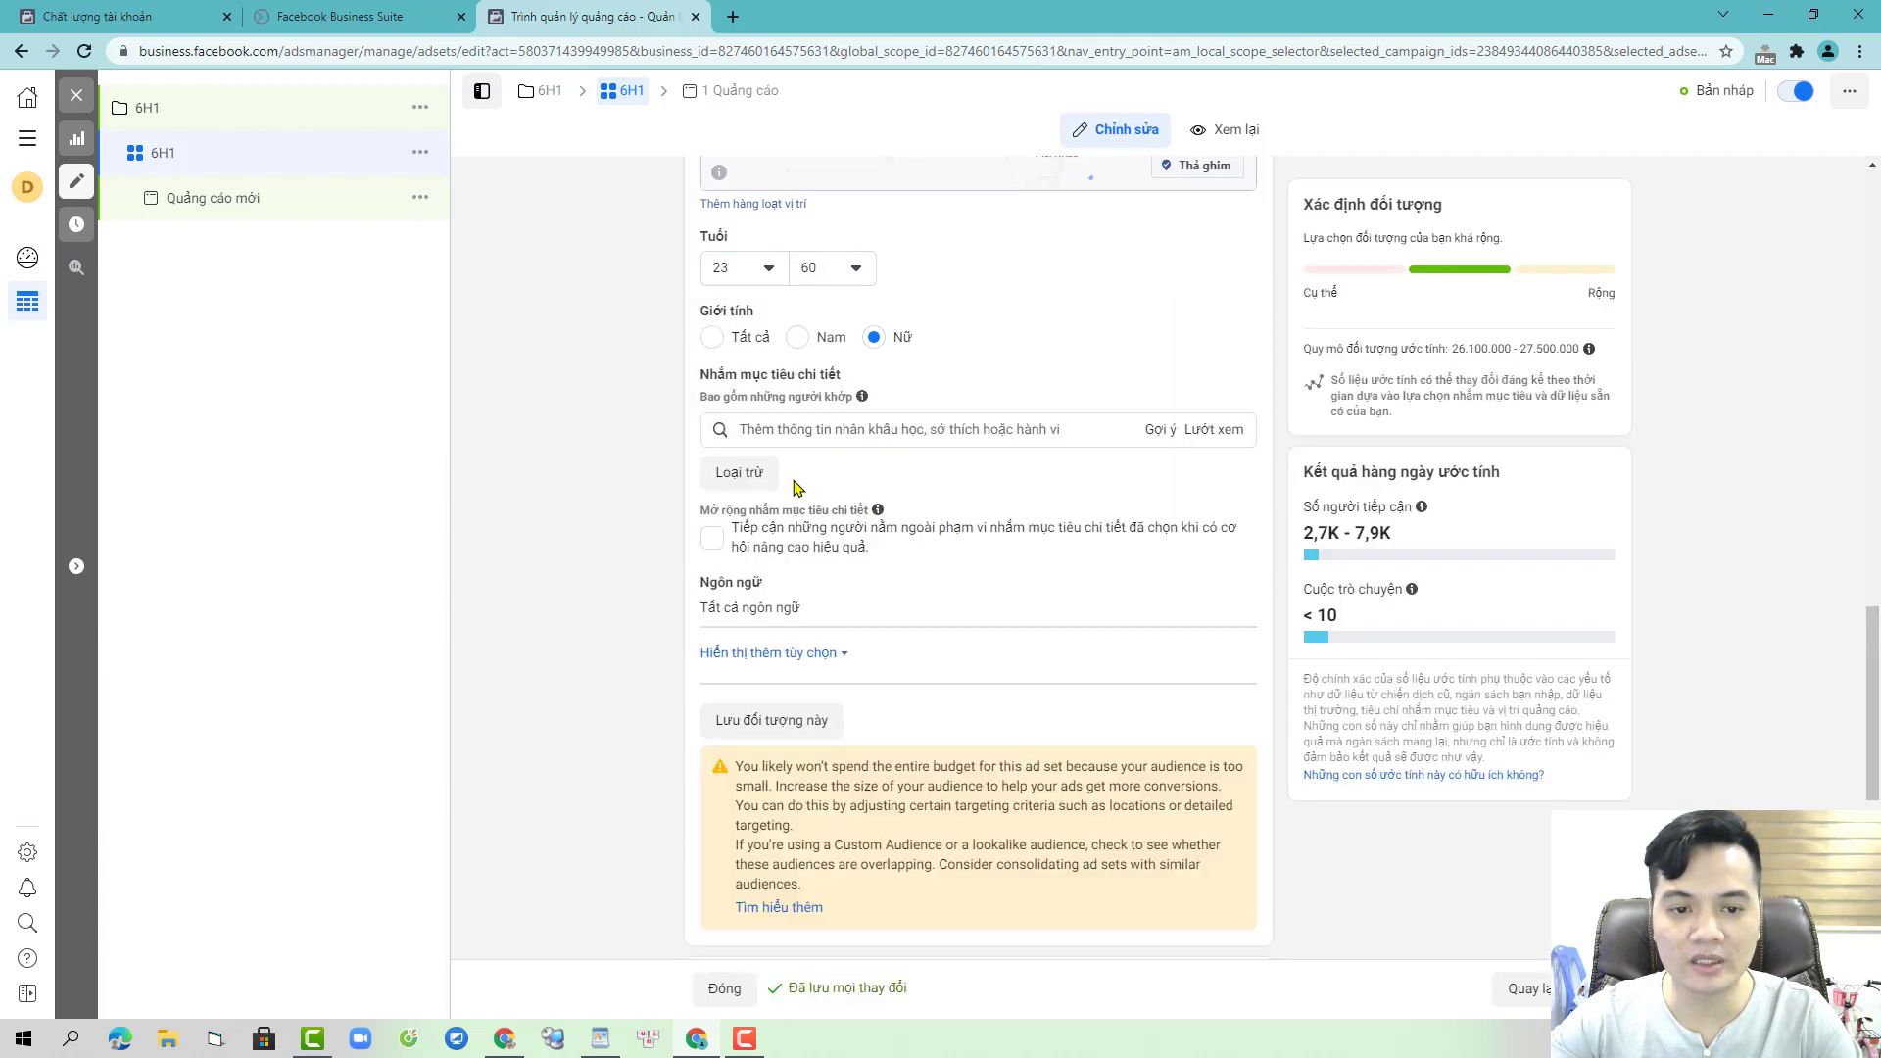
pyautogui.click(739, 473)
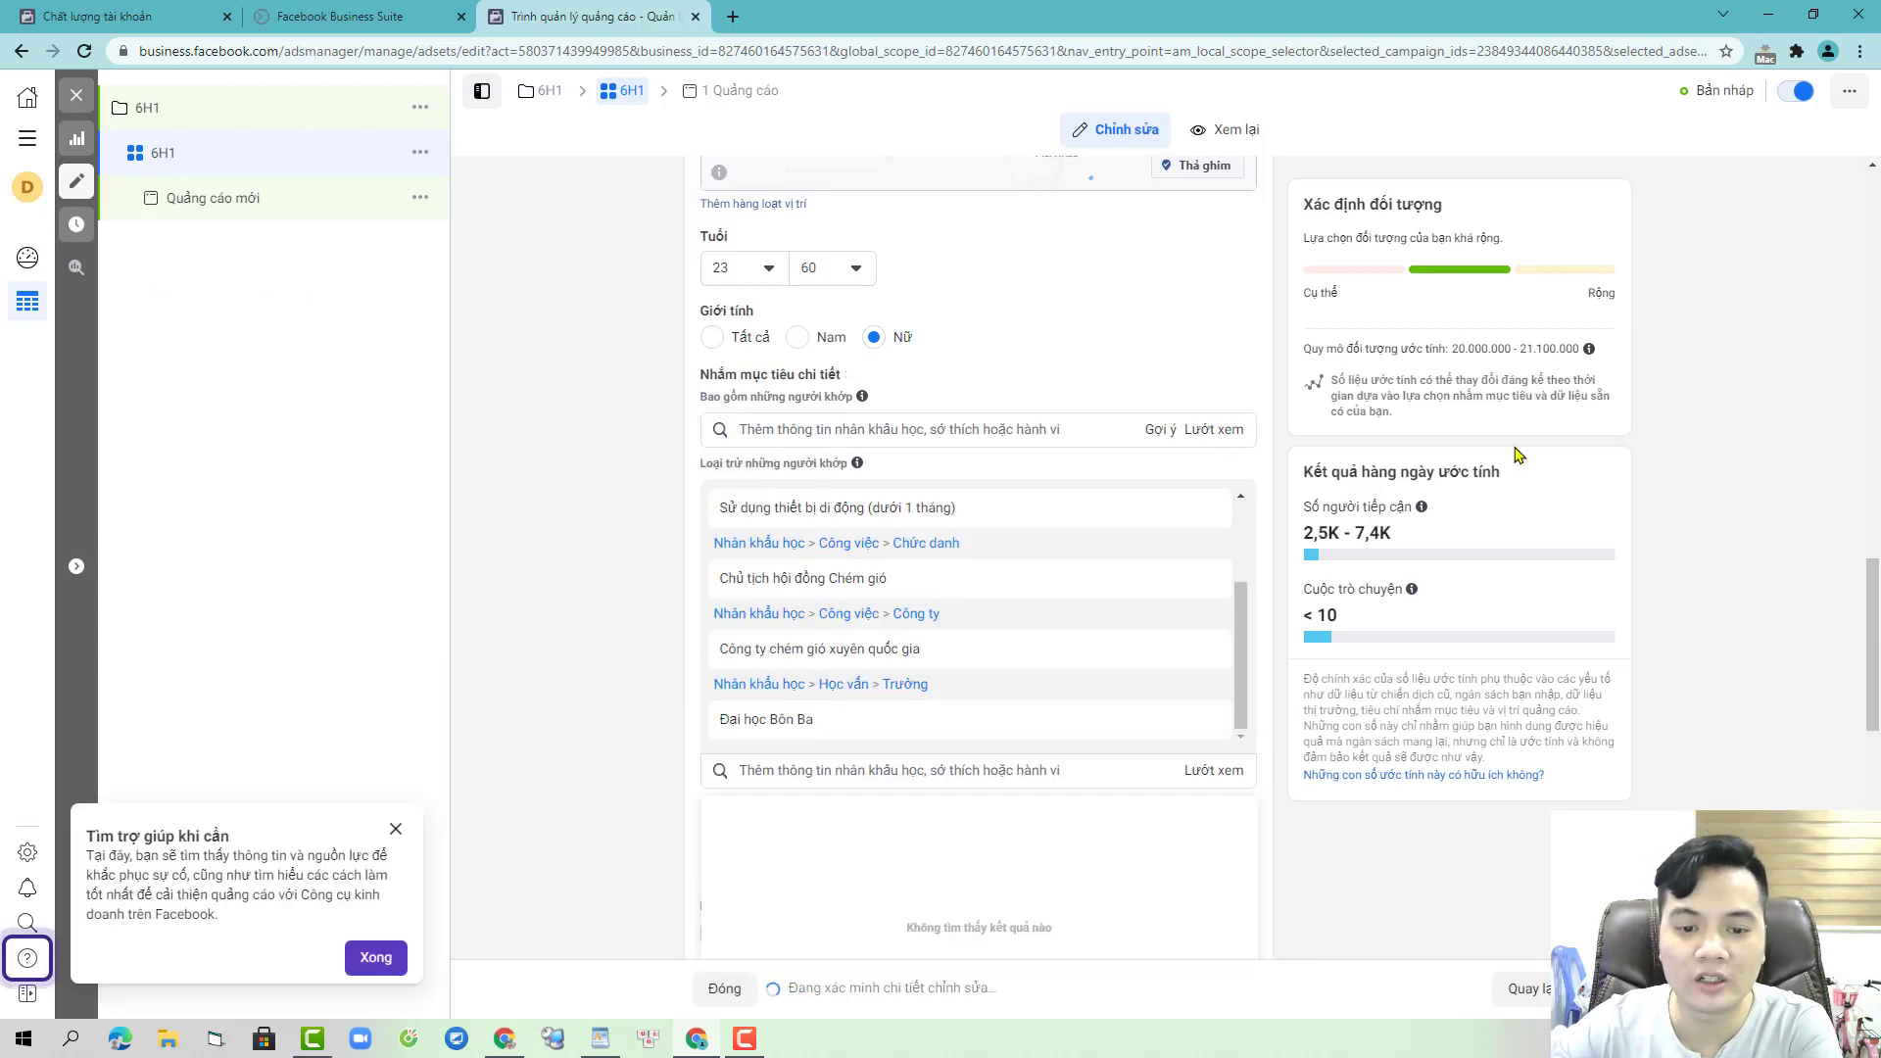
pyautogui.click(579, 456)
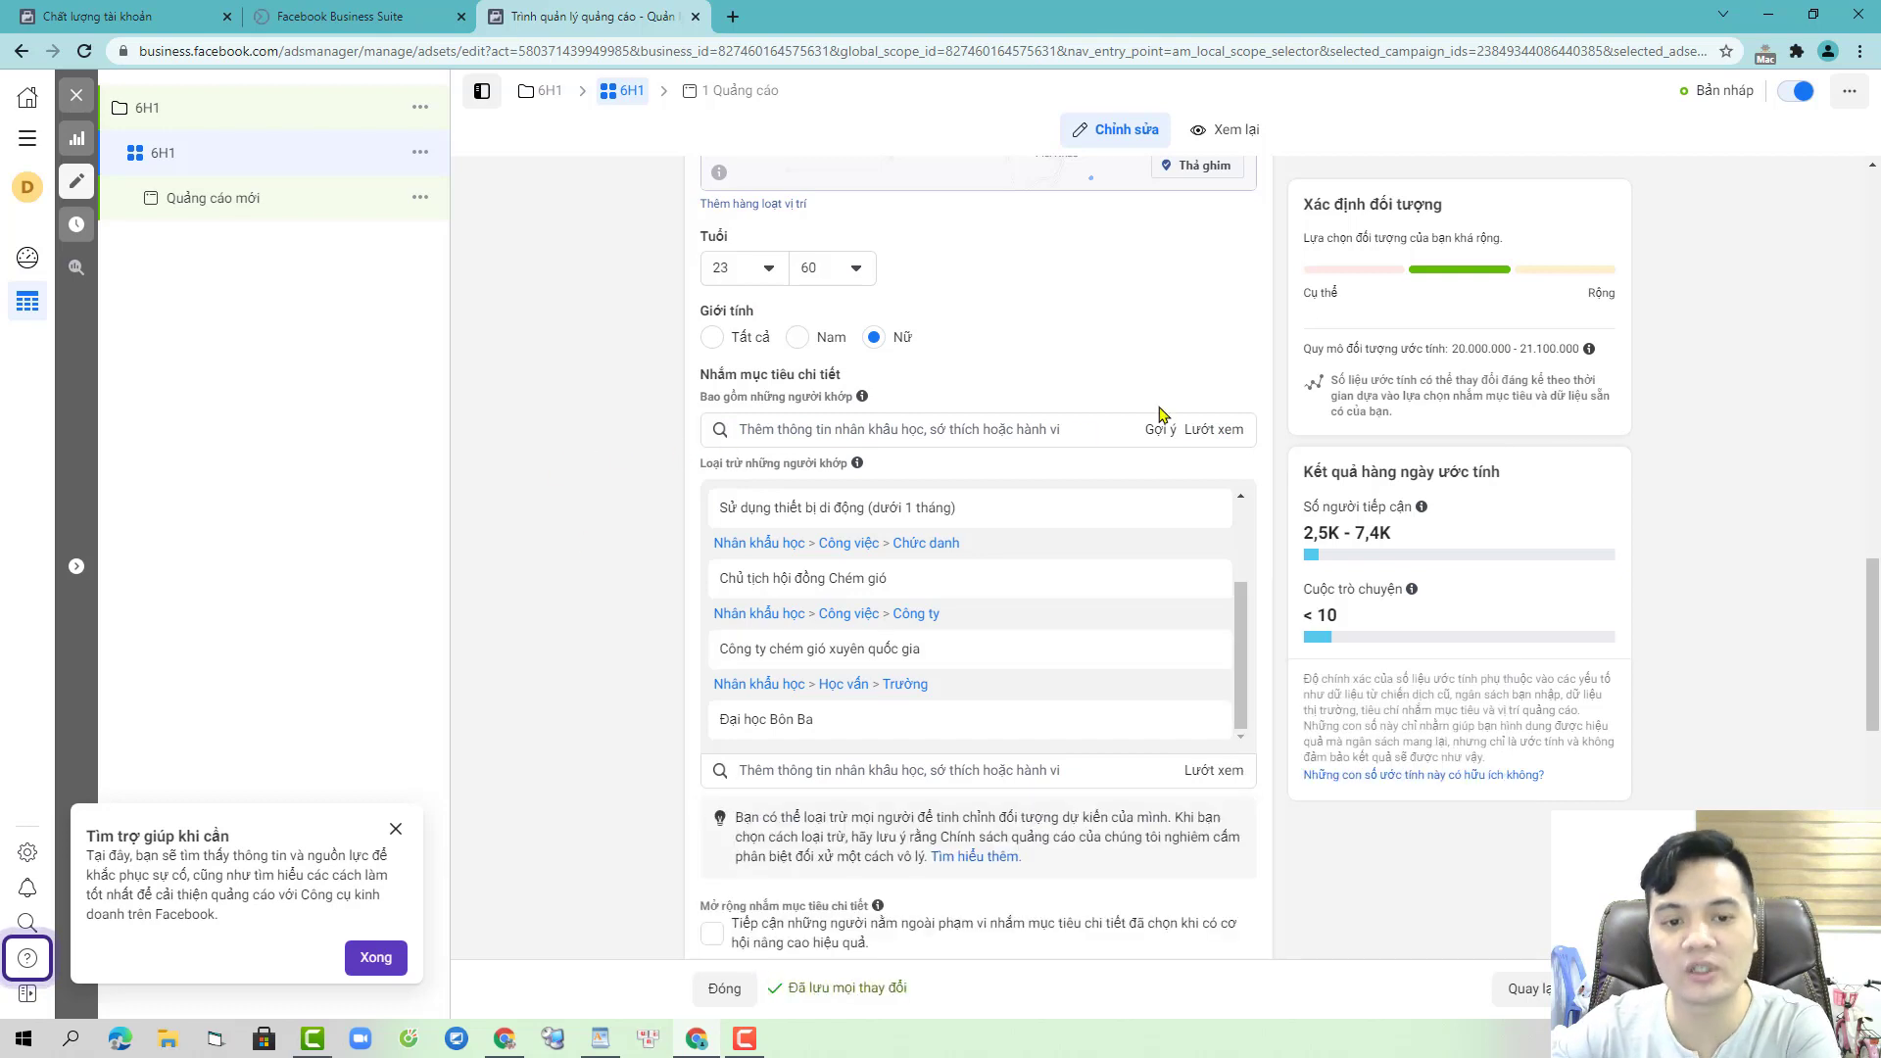
pyautogui.moveTo(1163, 644)
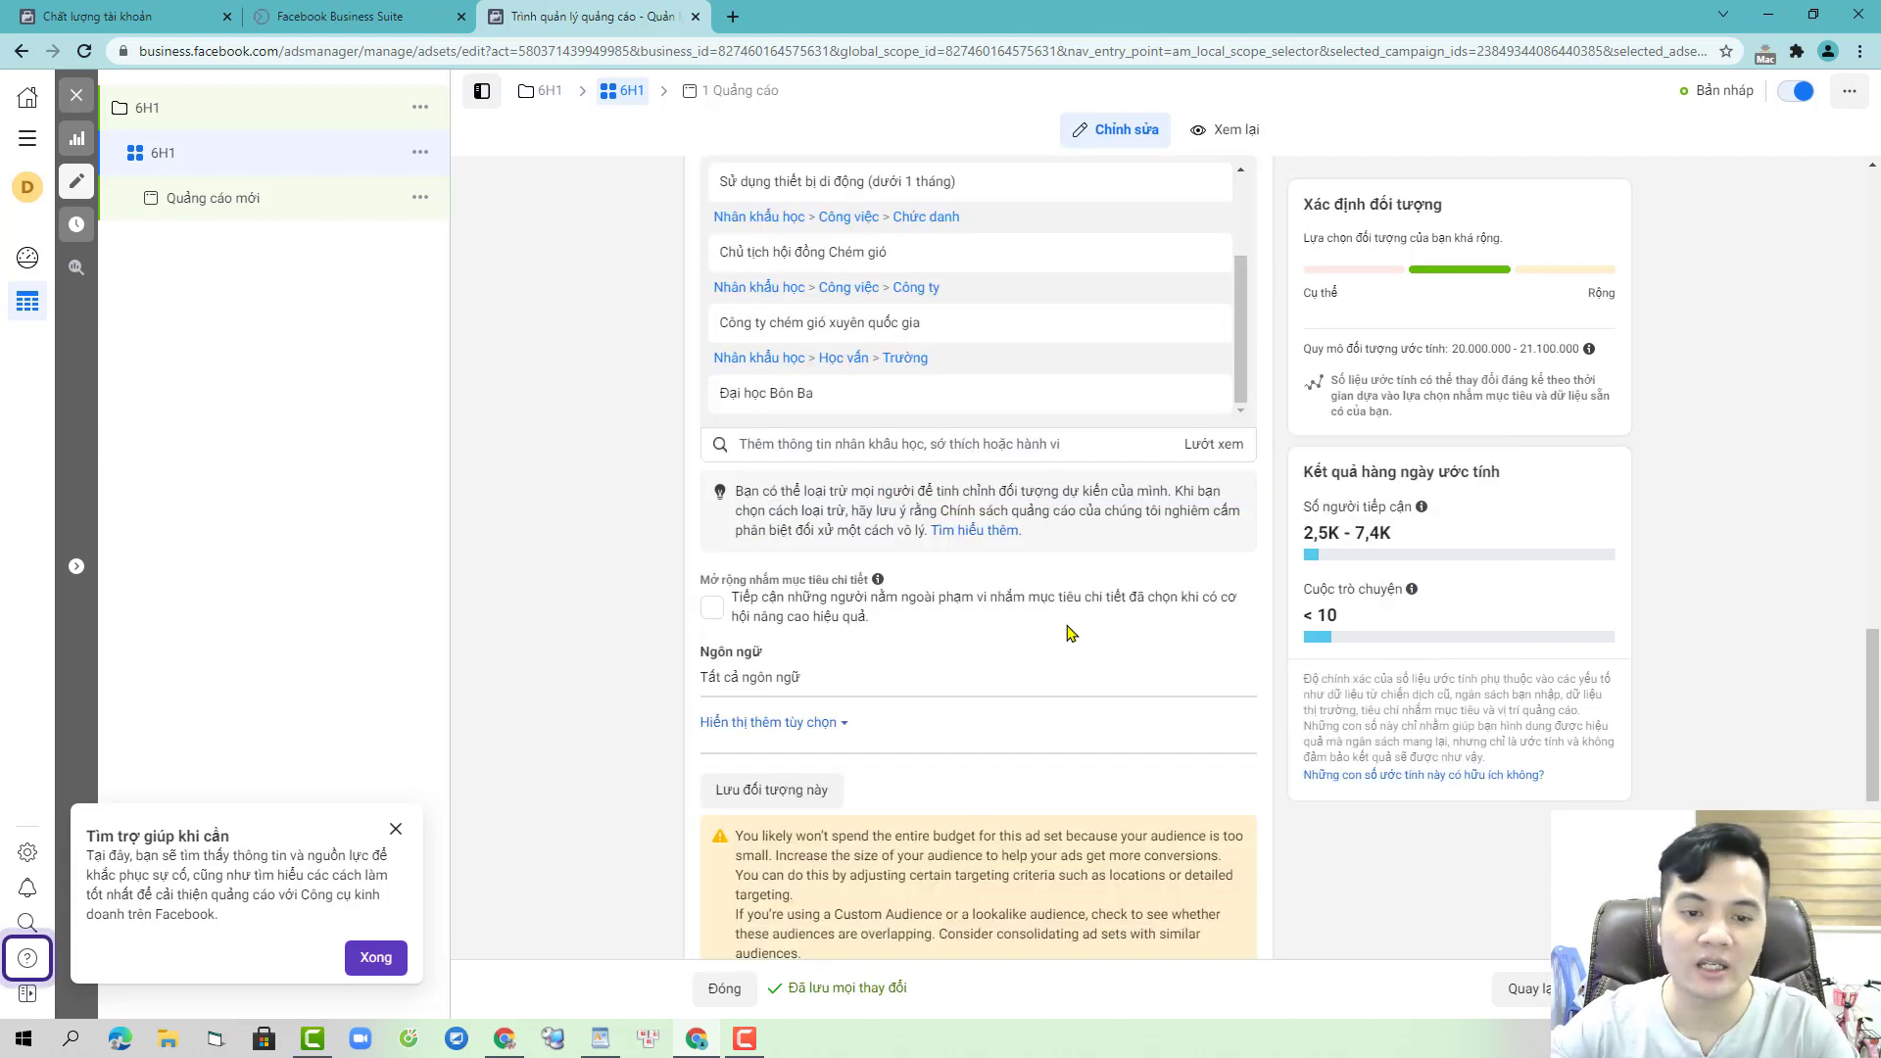
pyautogui.scroll(5, 1087, 612)
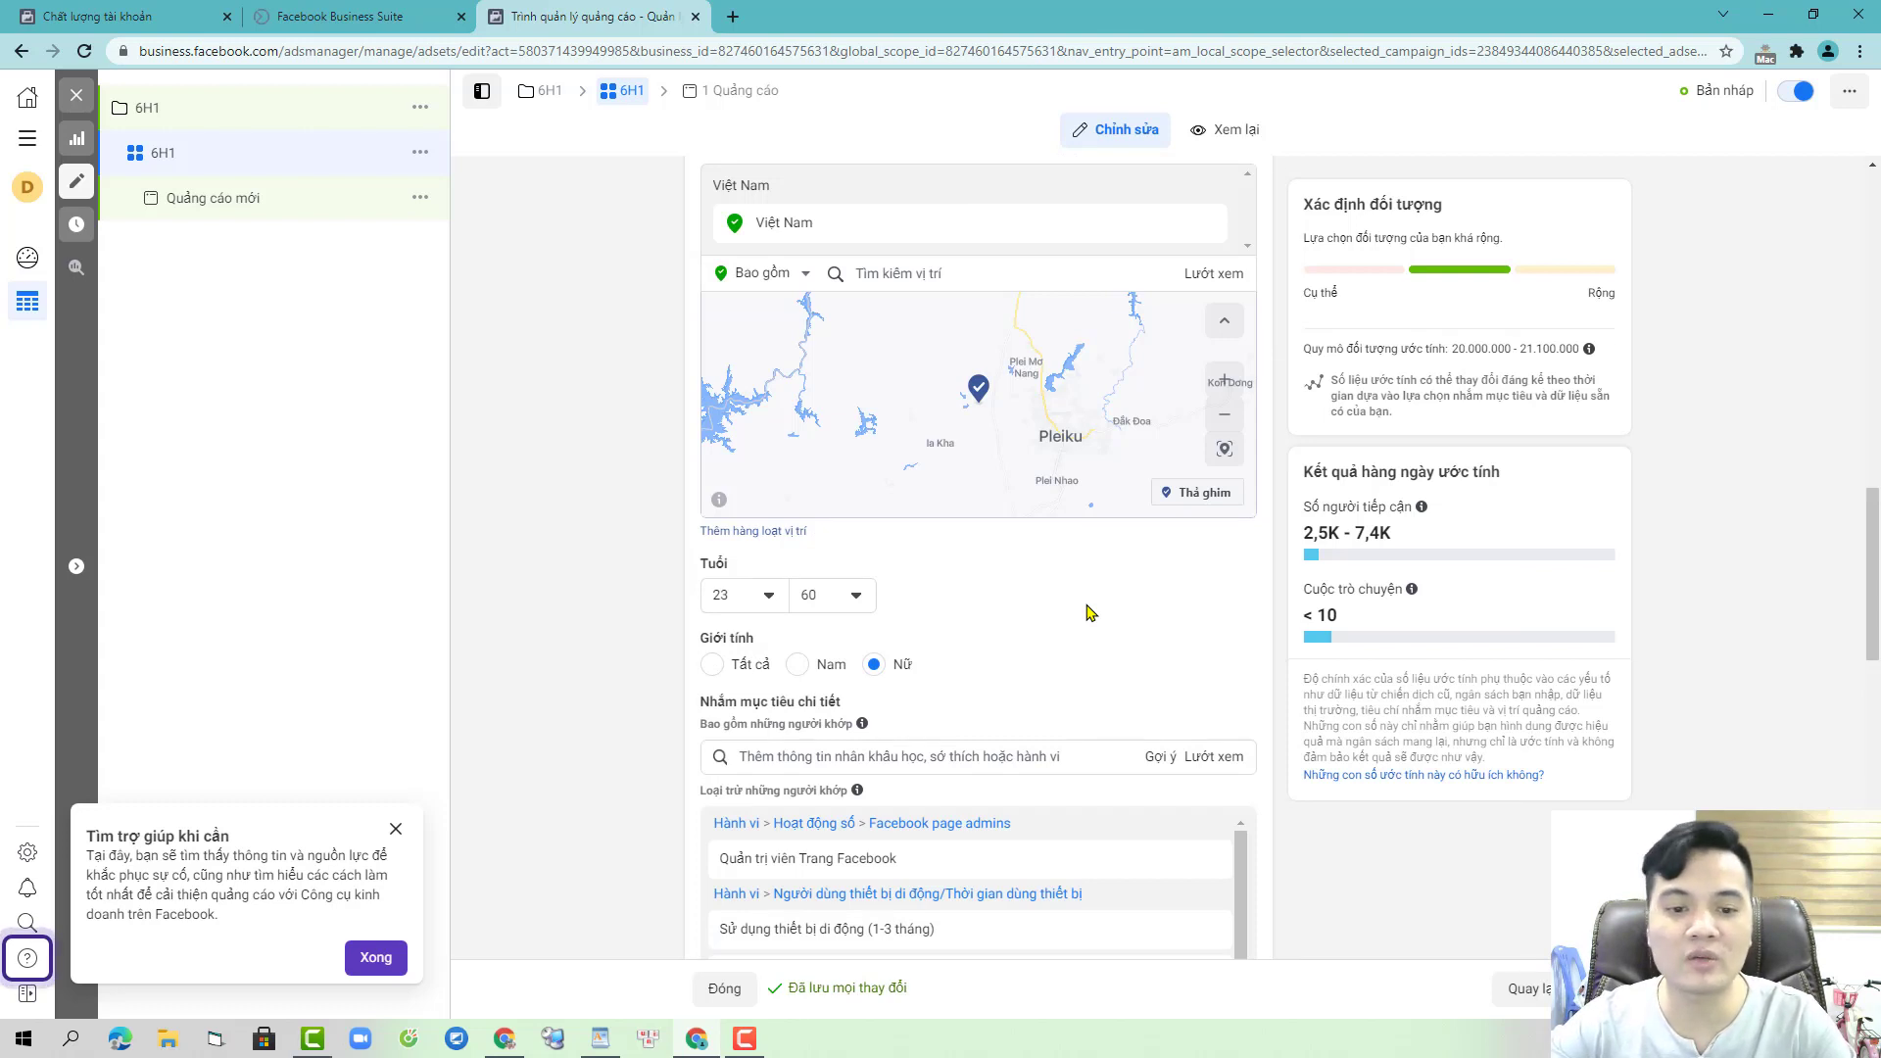
pyautogui.scroll(-3, 1068, 641)
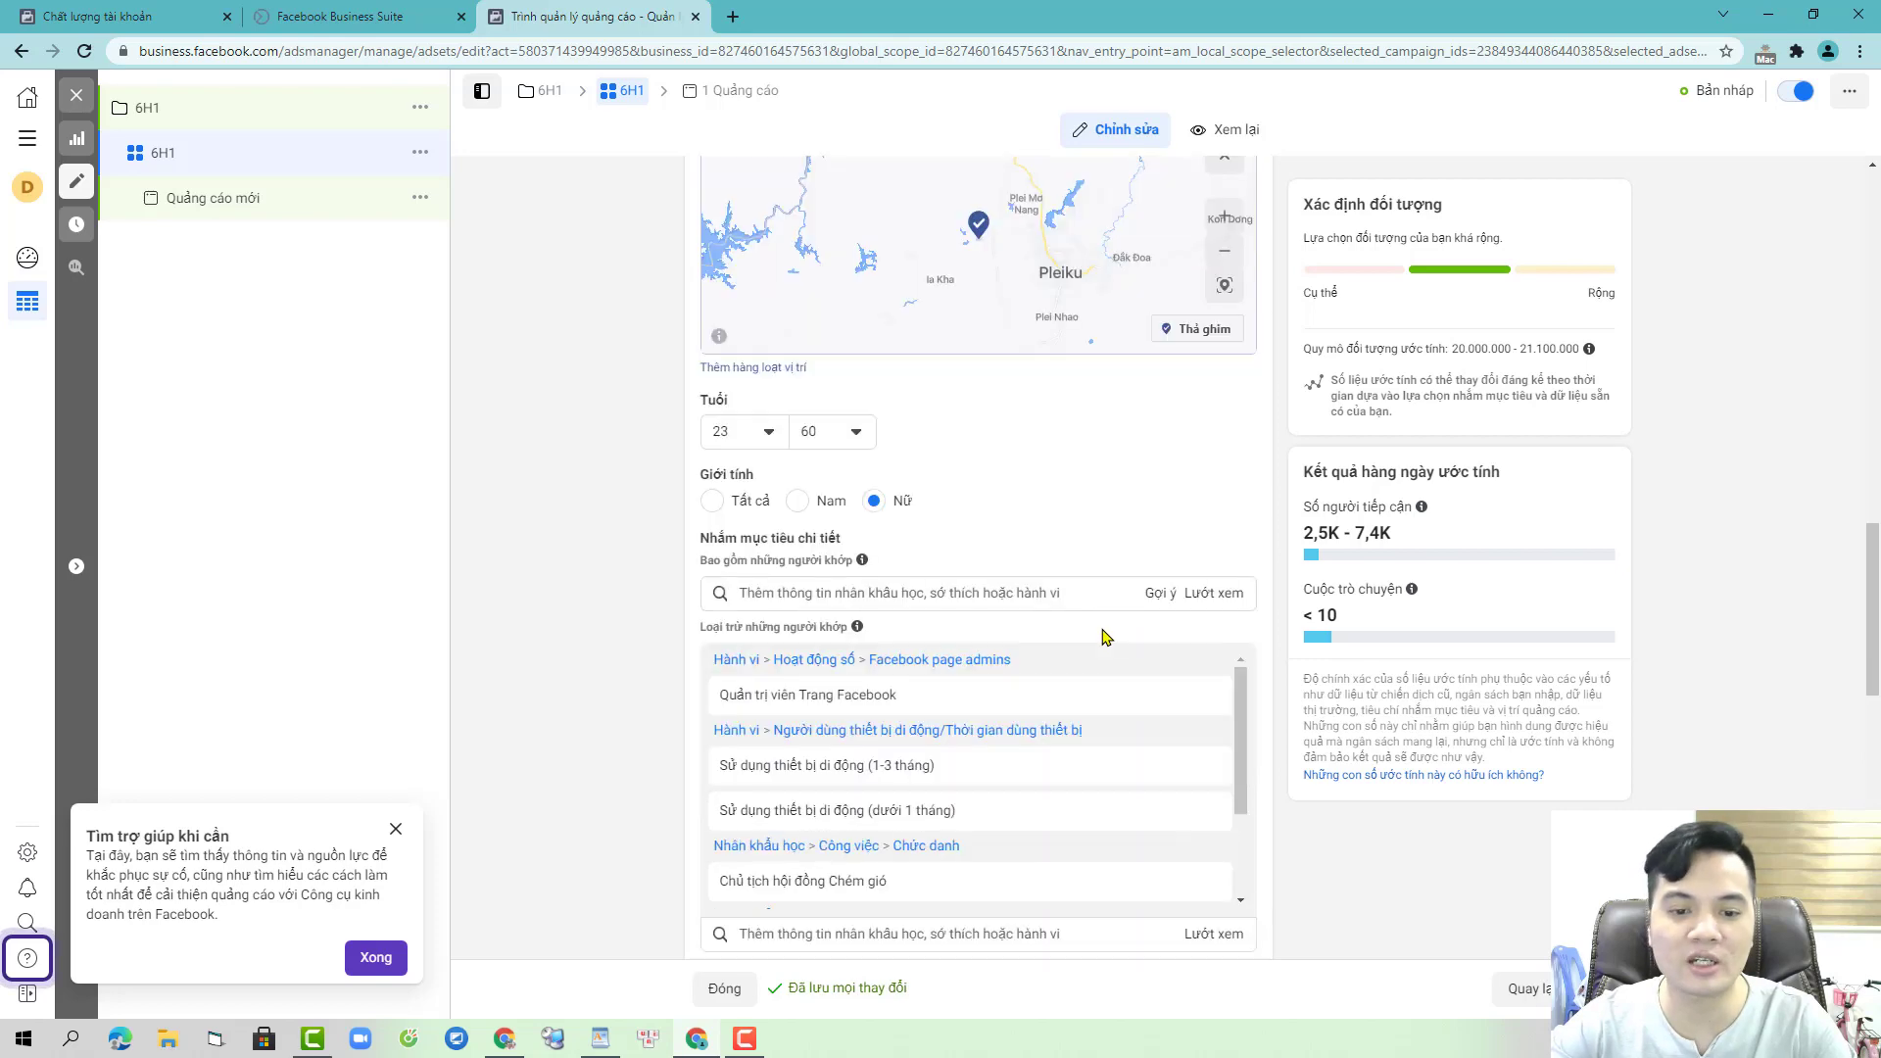
pyautogui.moveTo(1001, 553)
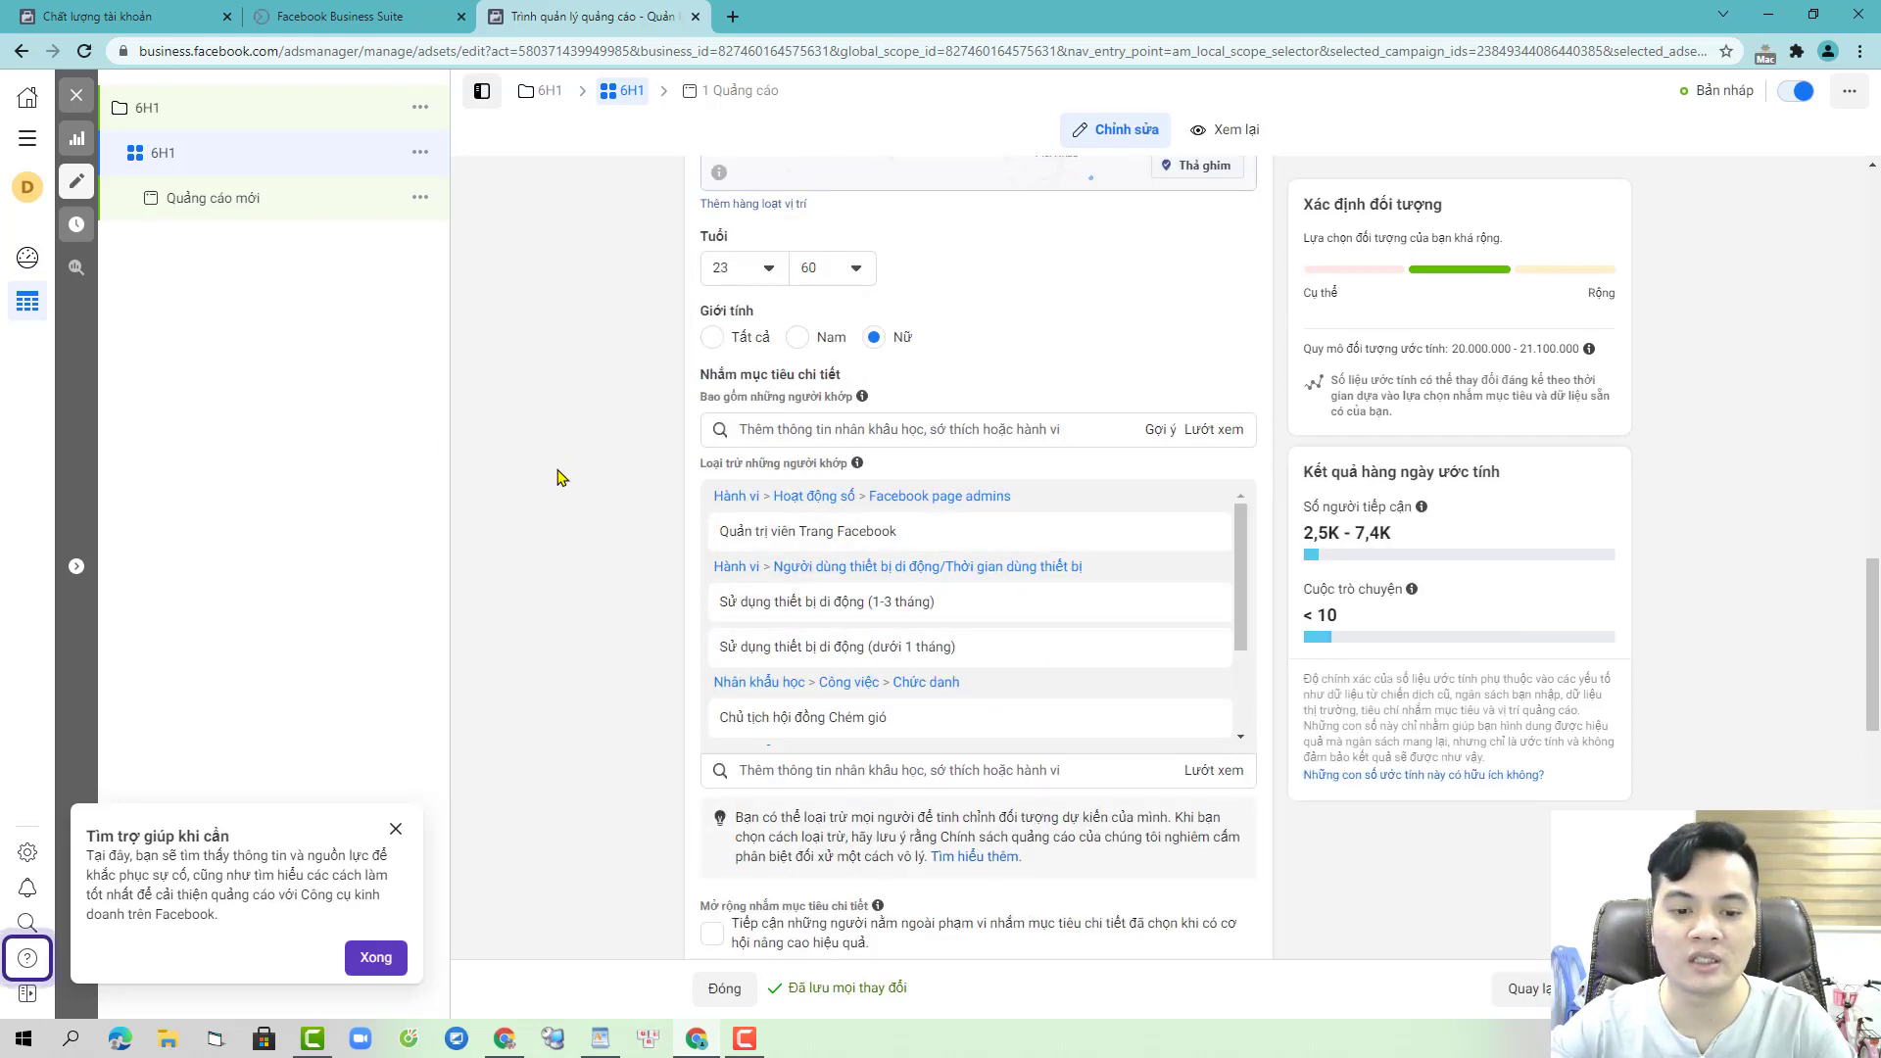
pyautogui.scroll(-5, 561, 477)
pyautogui.scroll(-3, 755, 639)
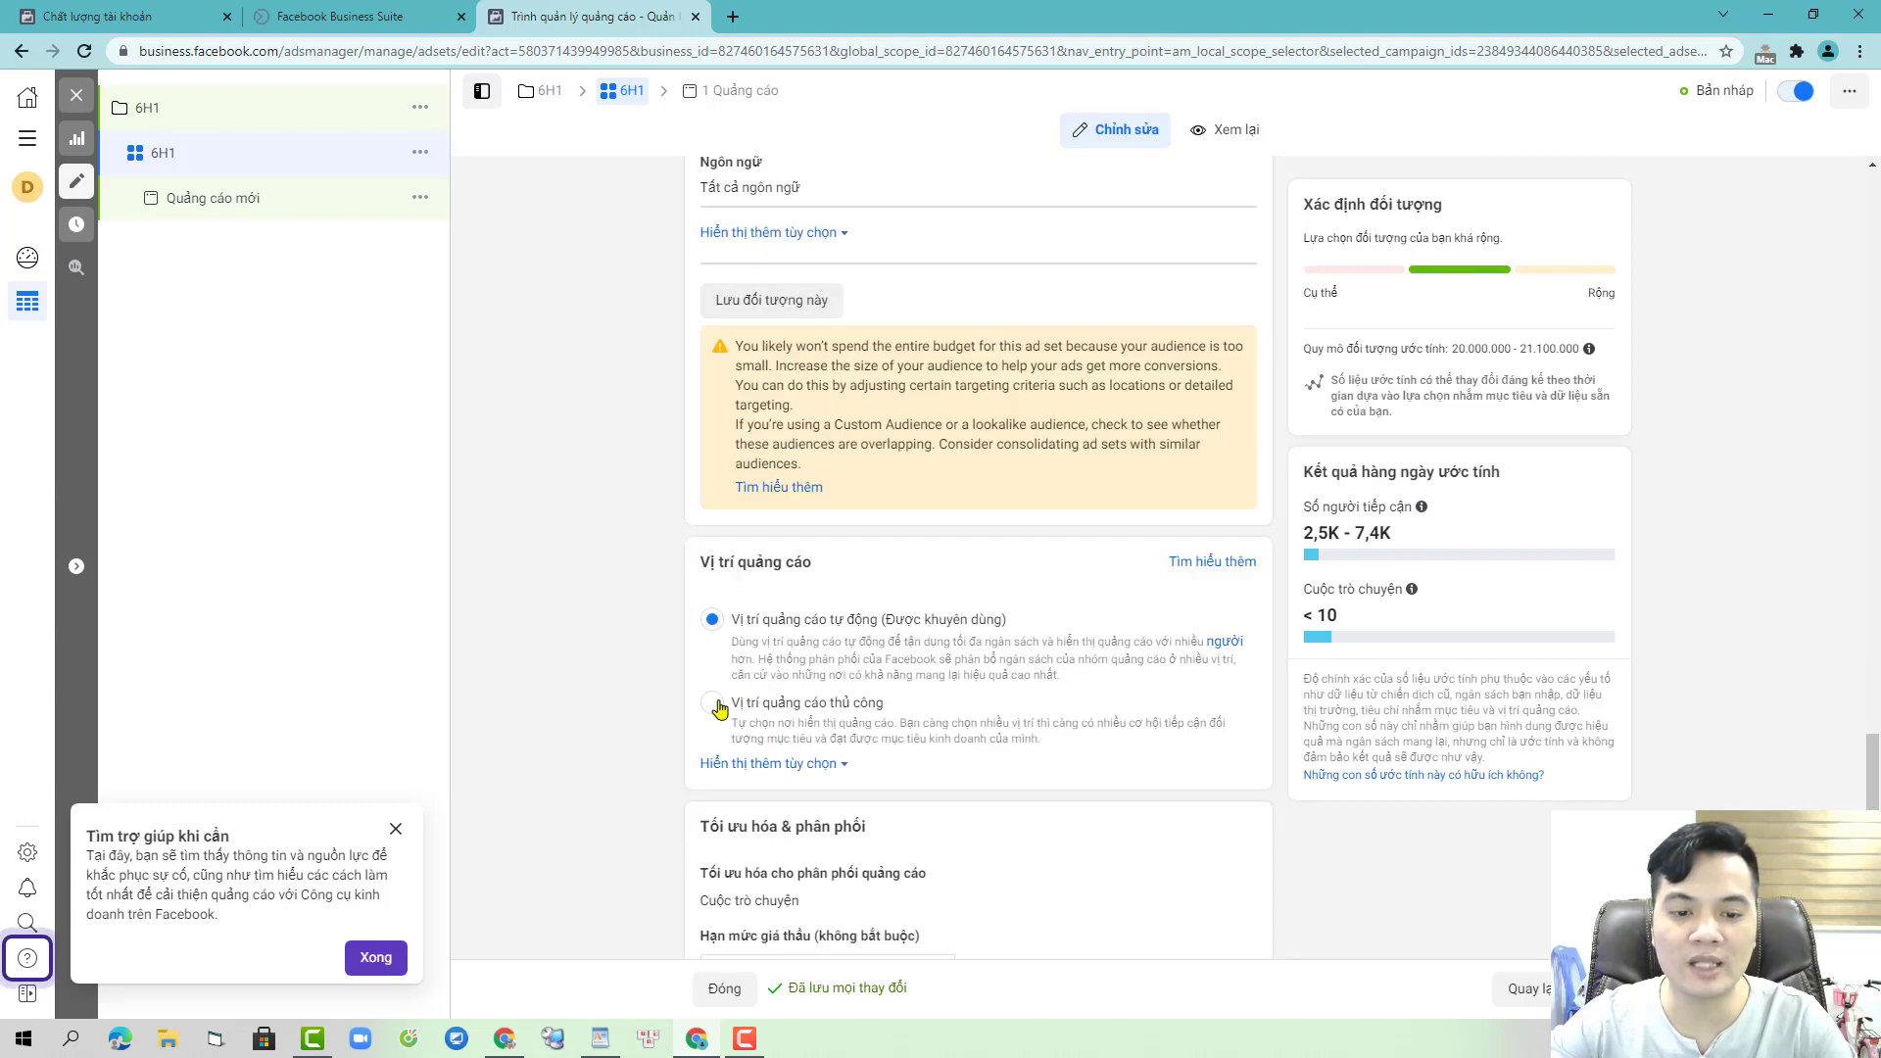
# - Switch to manual placements, removing Instagram and Messenger so ads run only on Facebook
pyautogui.click(396, 829)
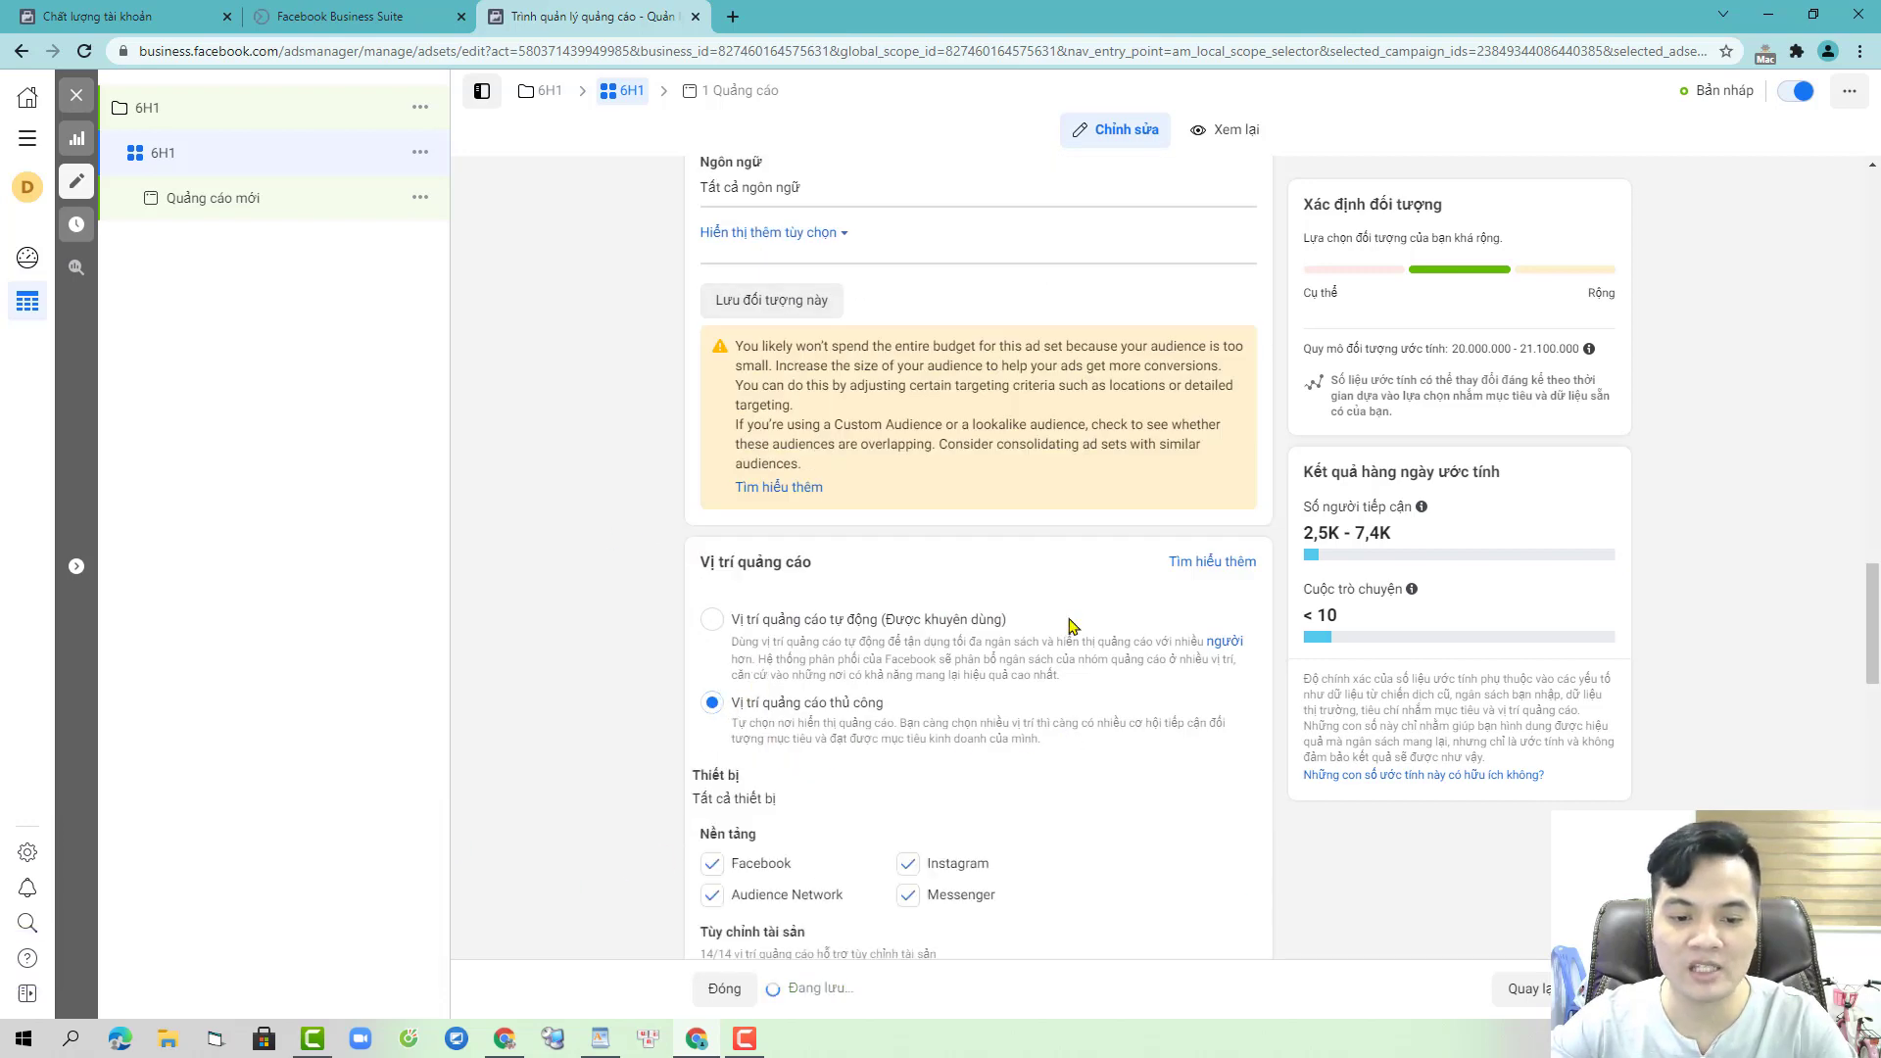
pyautogui.scroll(-3, 1068, 627)
pyautogui.click(909, 538)
pyautogui.scroll(-2, 926, 568)
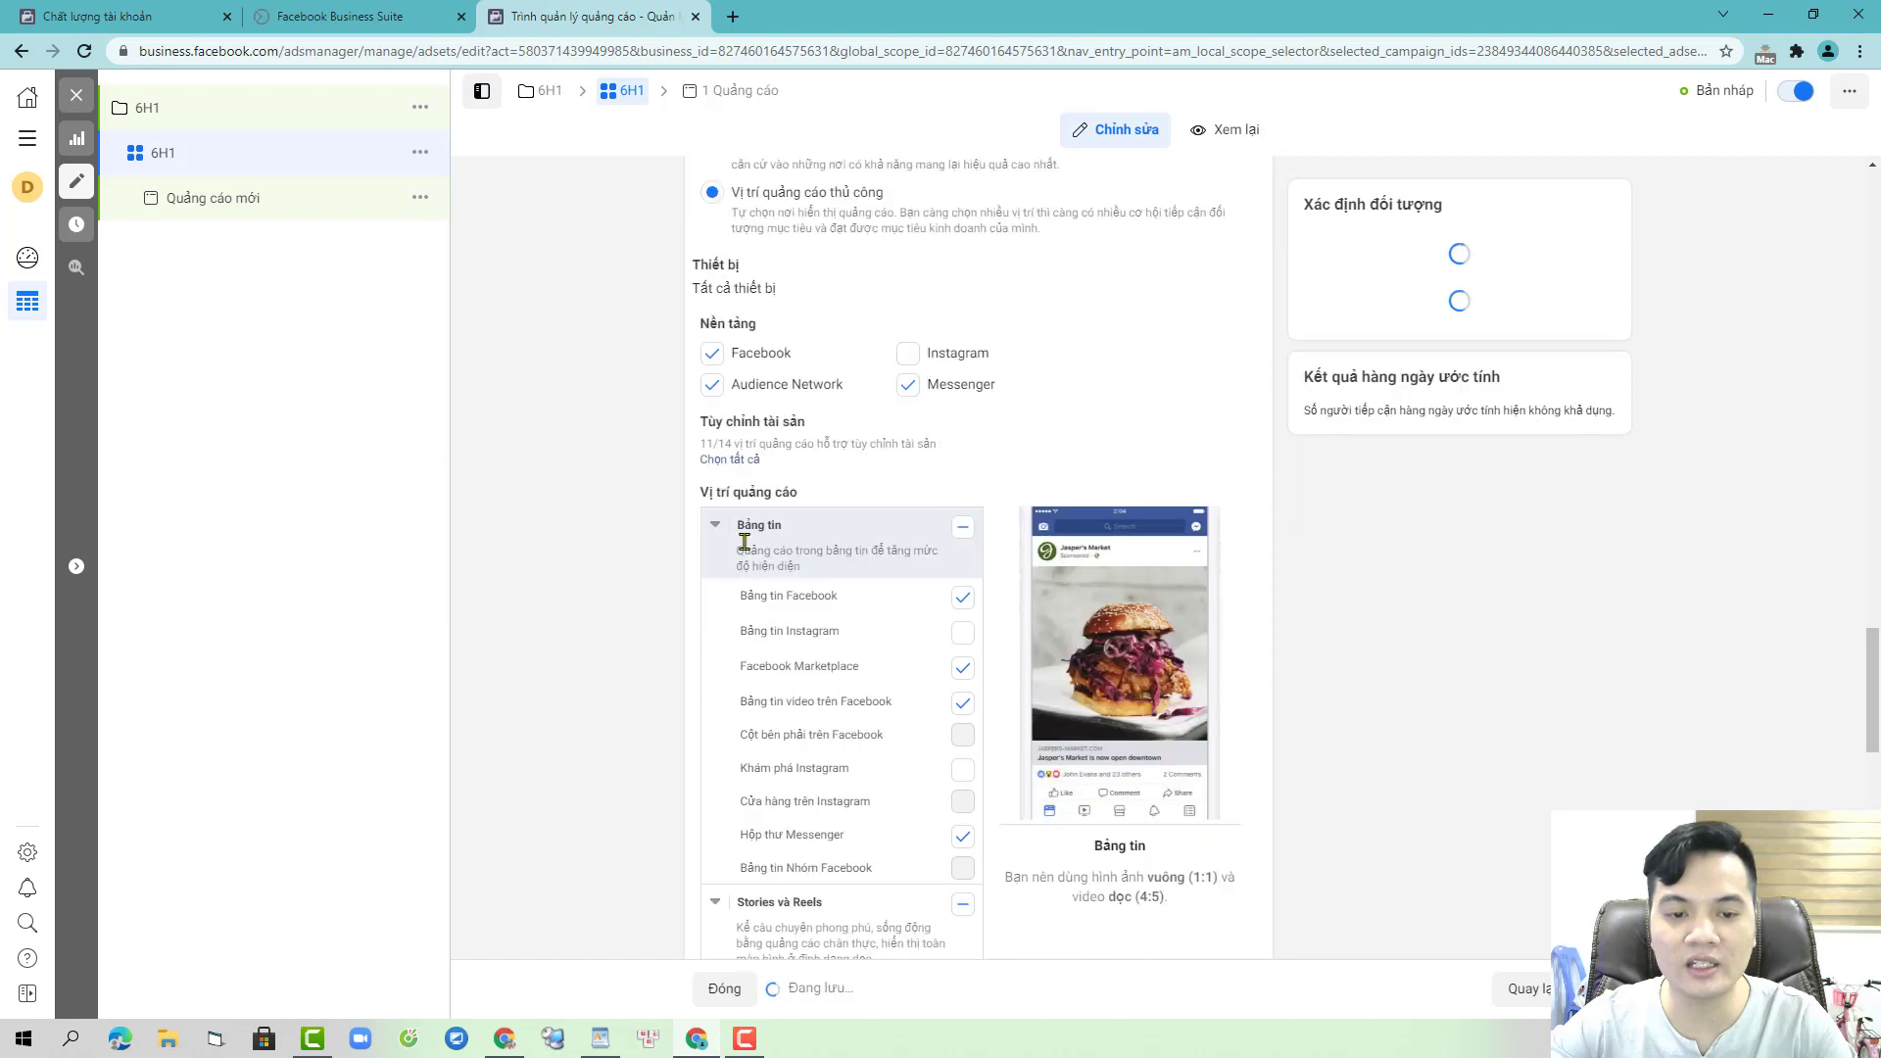
pyautogui.click(908, 386)
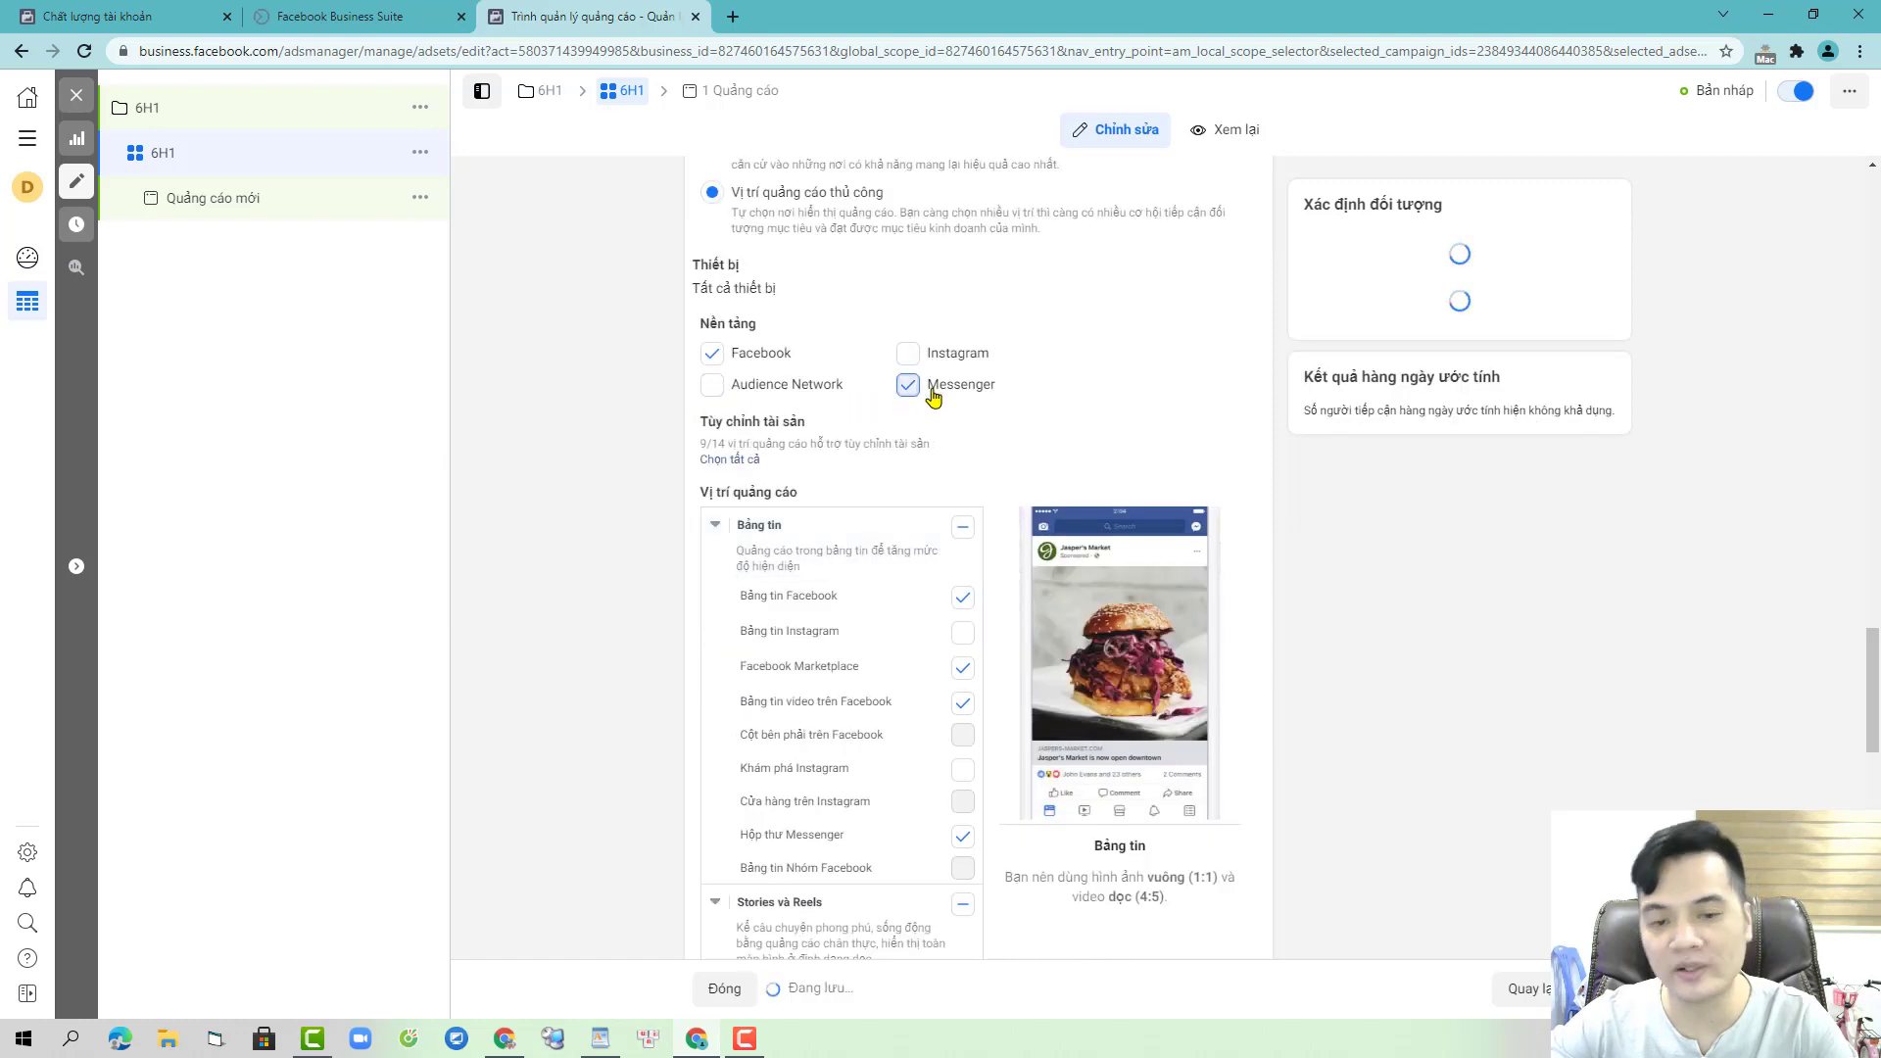
pyautogui.click(1113, 456)
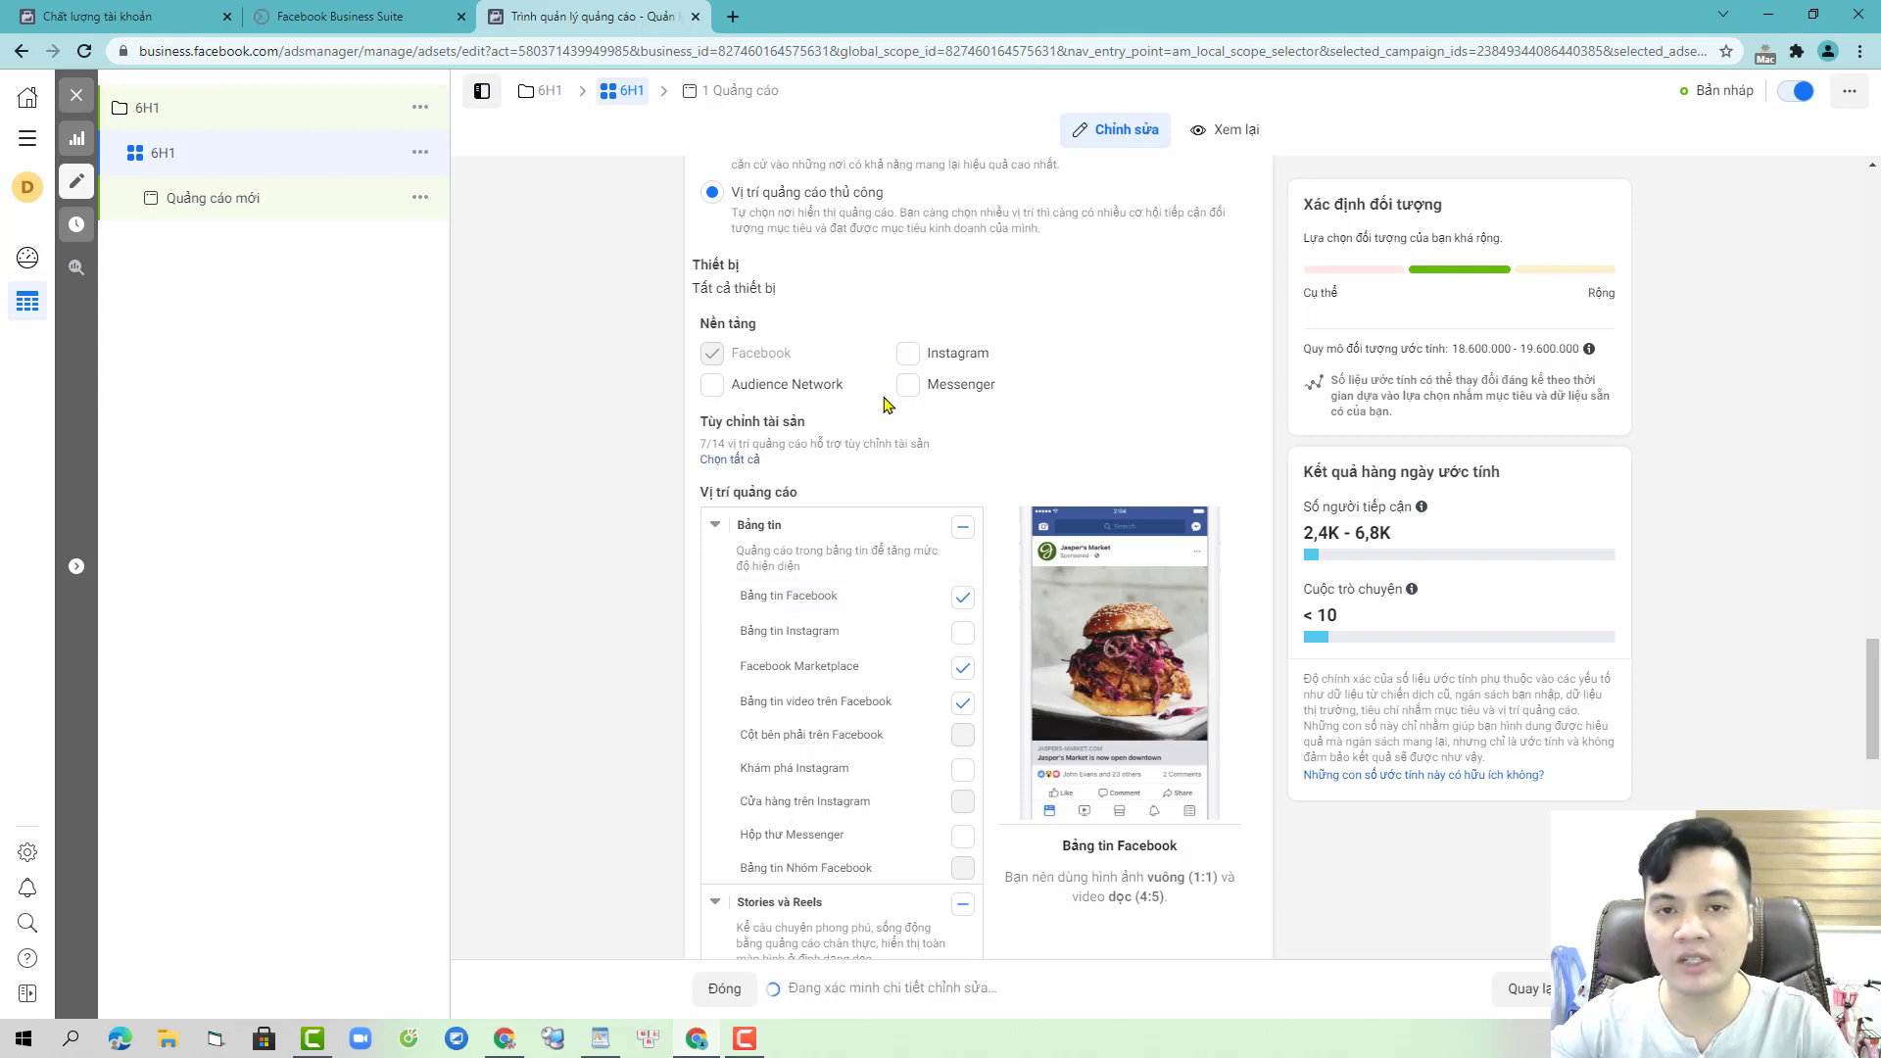
pyautogui.click(255, 198)
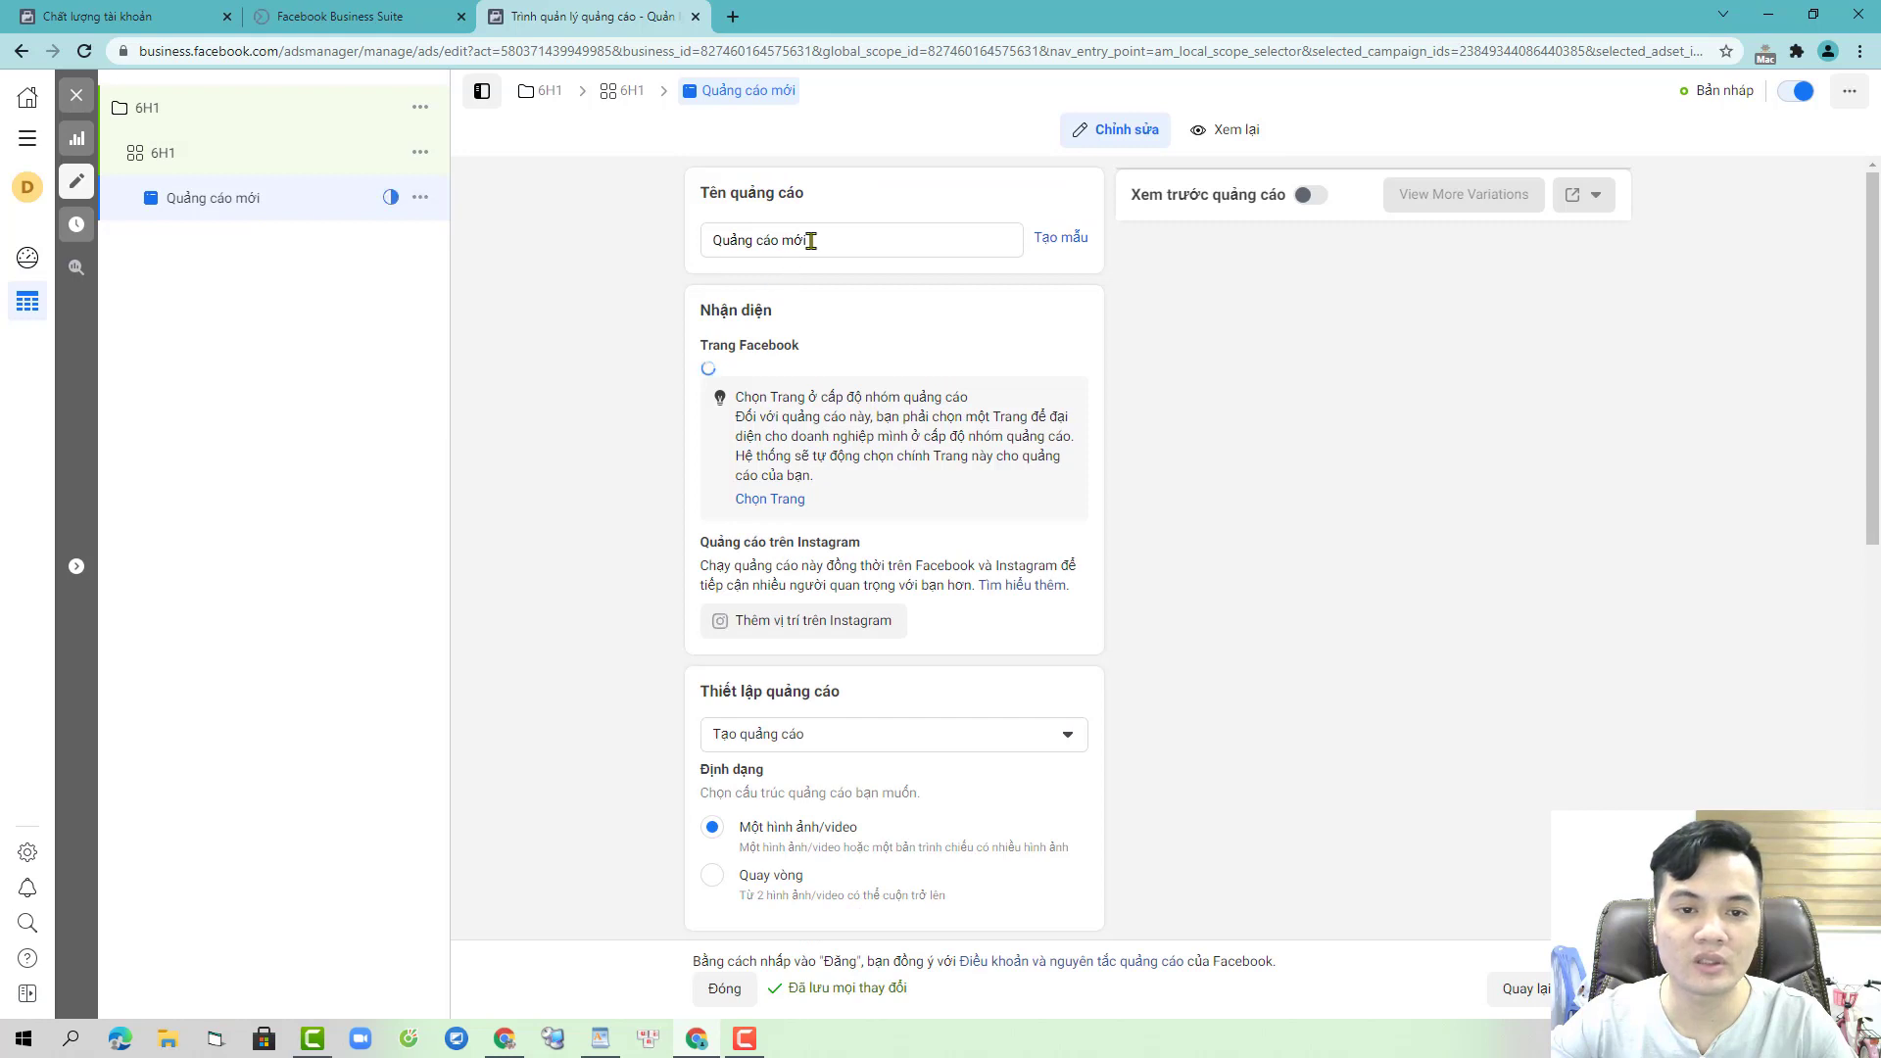
# - Rename the ad to 6h1
pyautogui.moveTo(823, 239); pyautogui.dragTo(619, 247)
pyautogui.write('6h1')
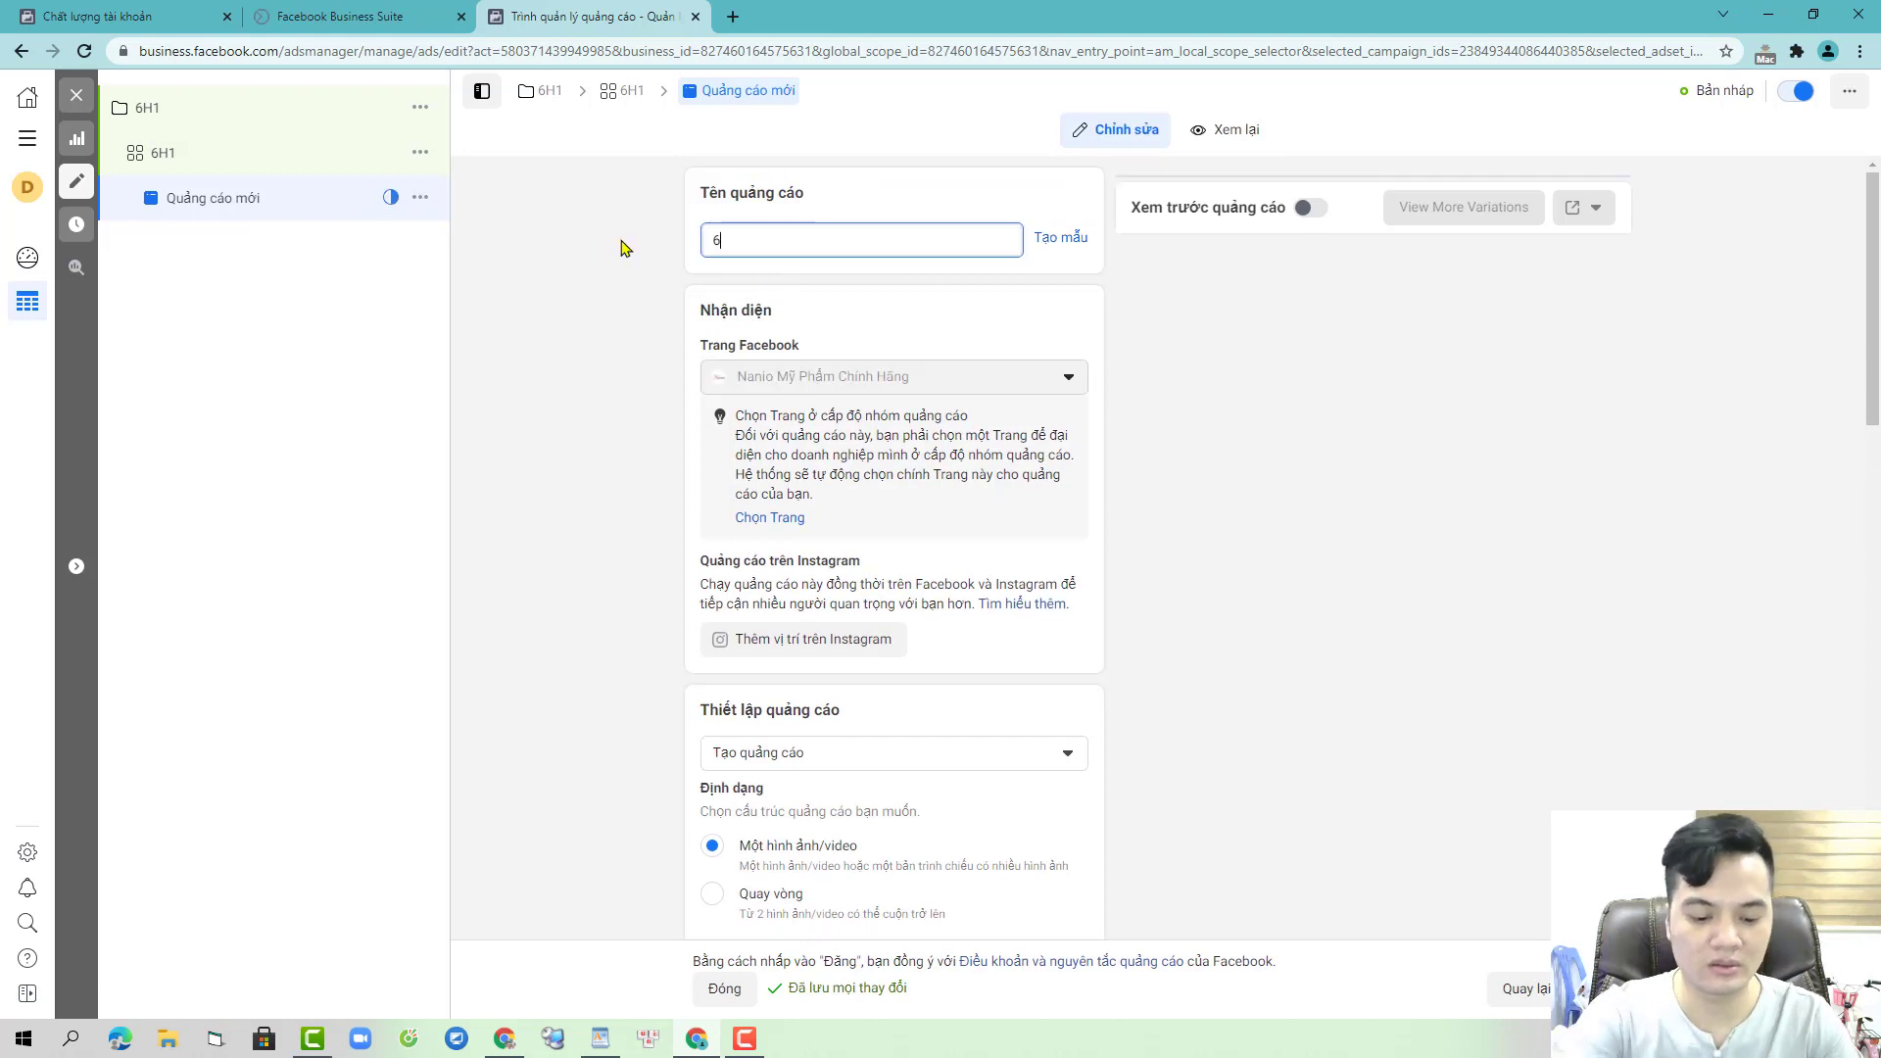
pyautogui.click(534, 300)
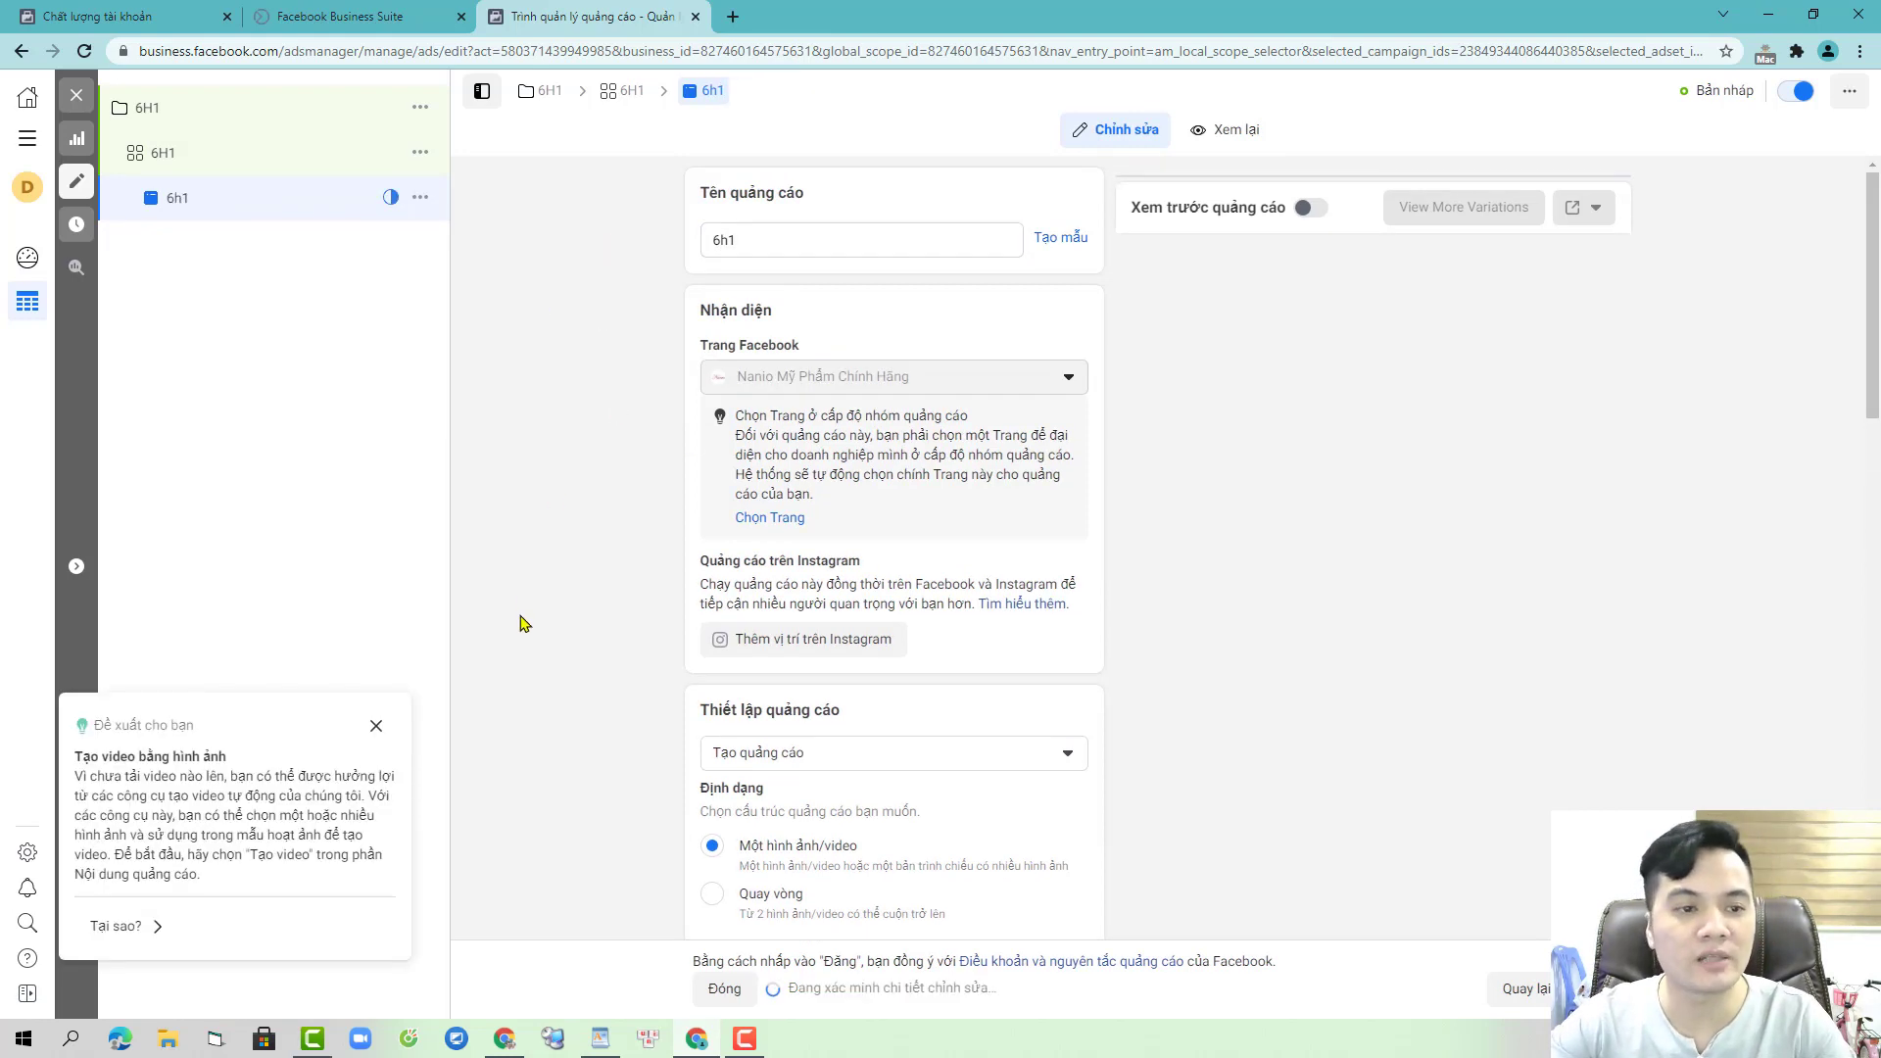
pyautogui.click(378, 725)
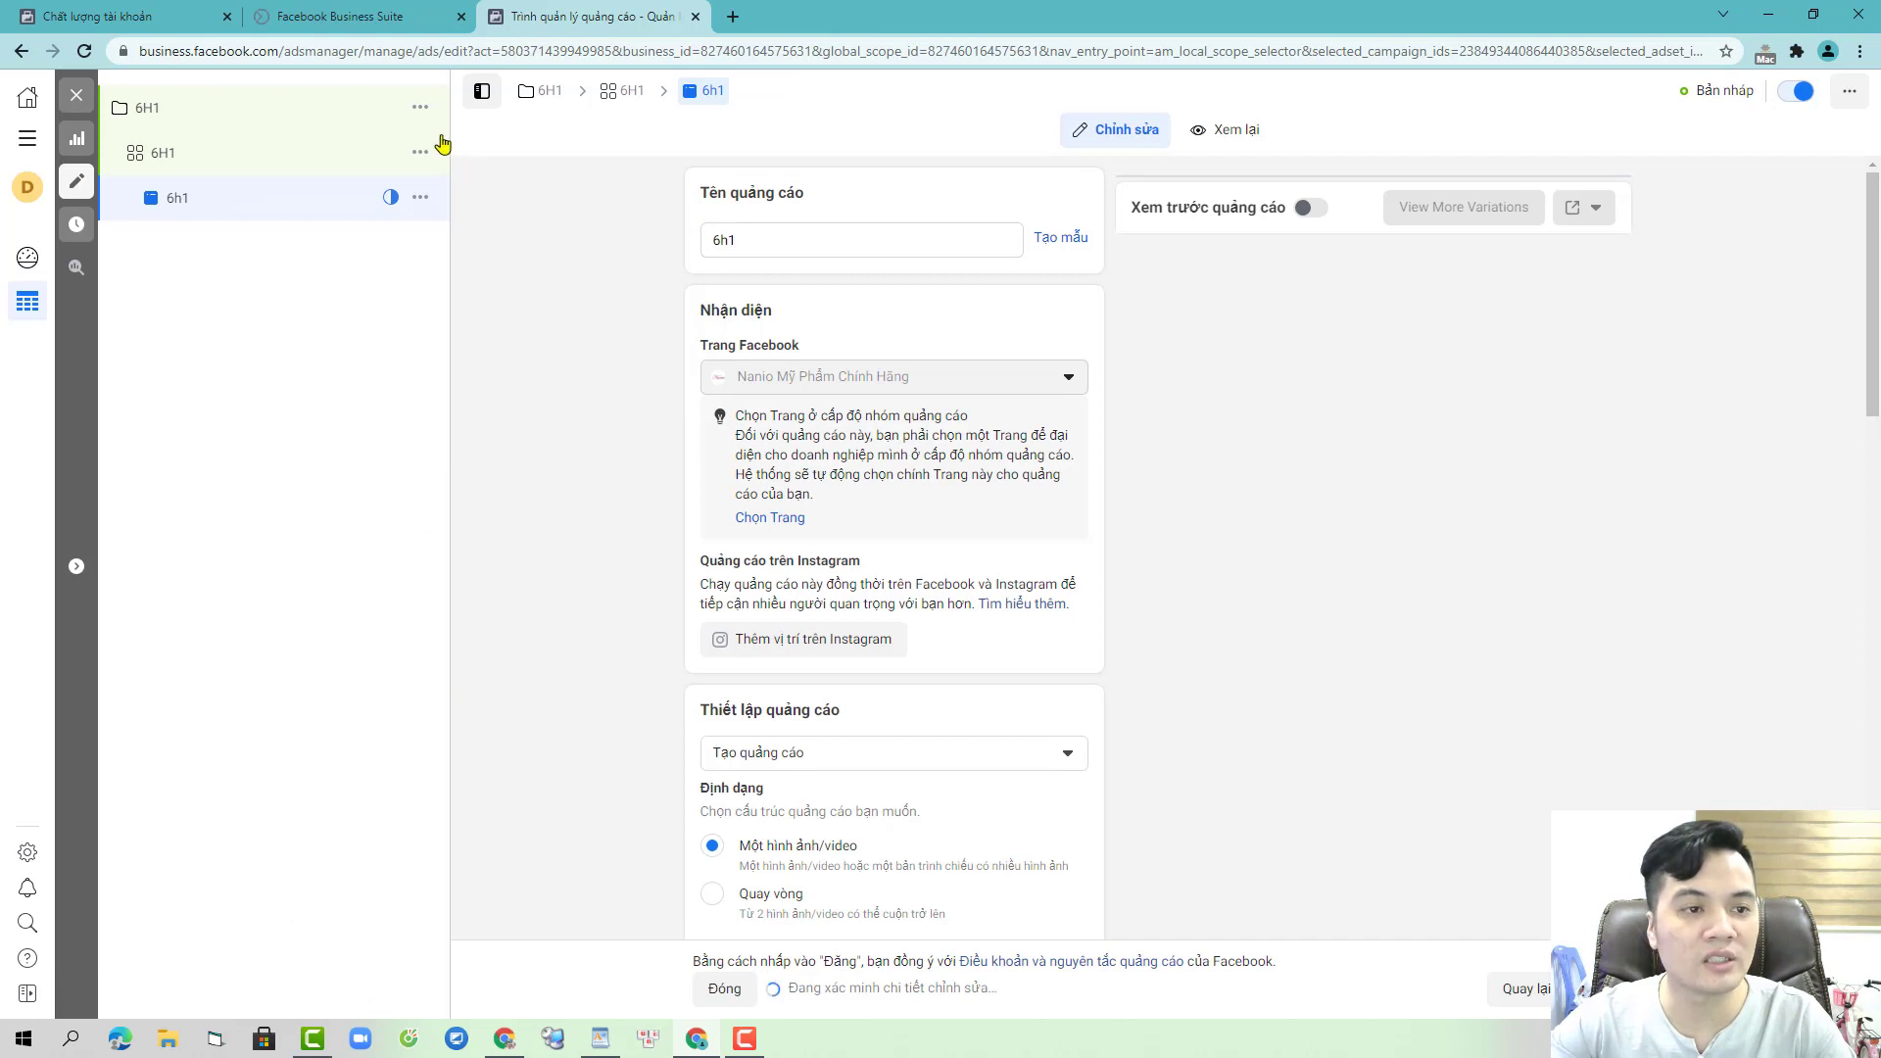
# - Set the ad to use an existing post and copy the video ID from the 6H1 link
pyautogui.scroll(-3, 940, 598)
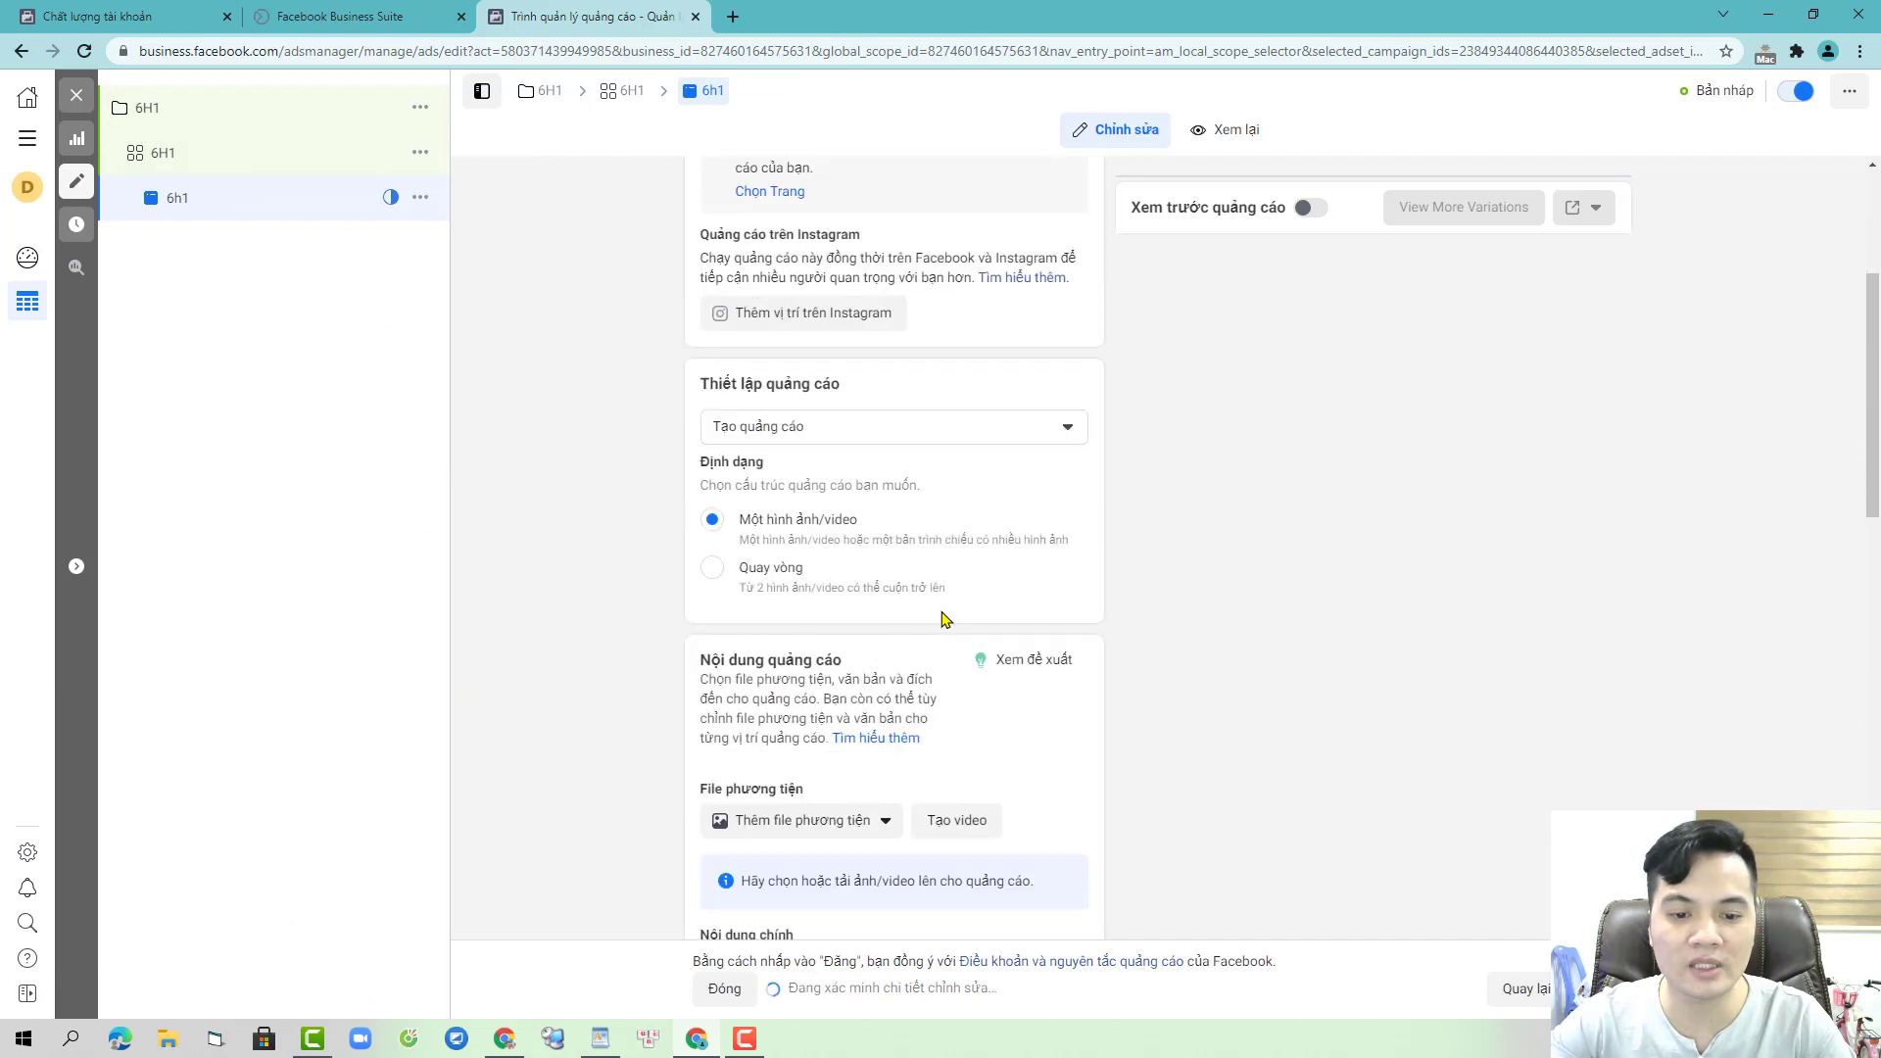
pyautogui.click(909, 428)
pyautogui.click(865, 504)
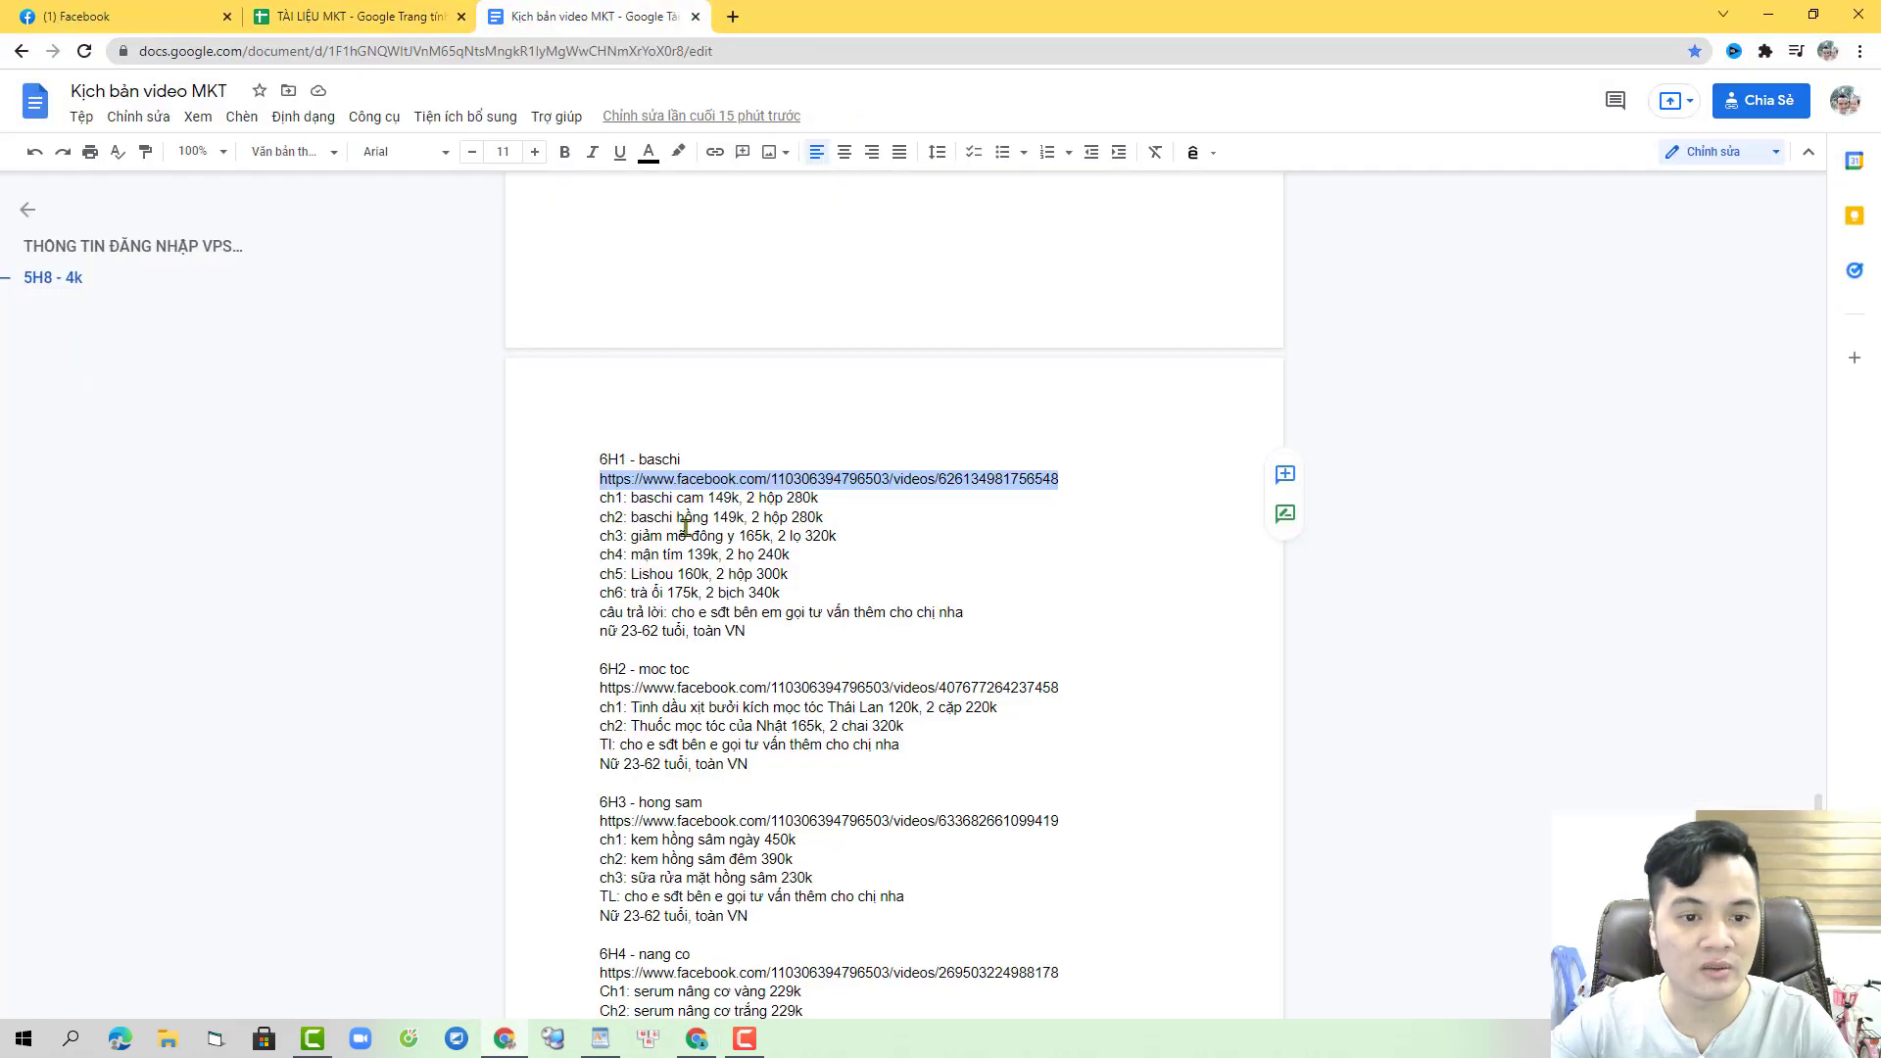
pyautogui.click(997, 480)
pyautogui.doubleClick(997, 482)
pyautogui.hotkey('ctrl', 'c')
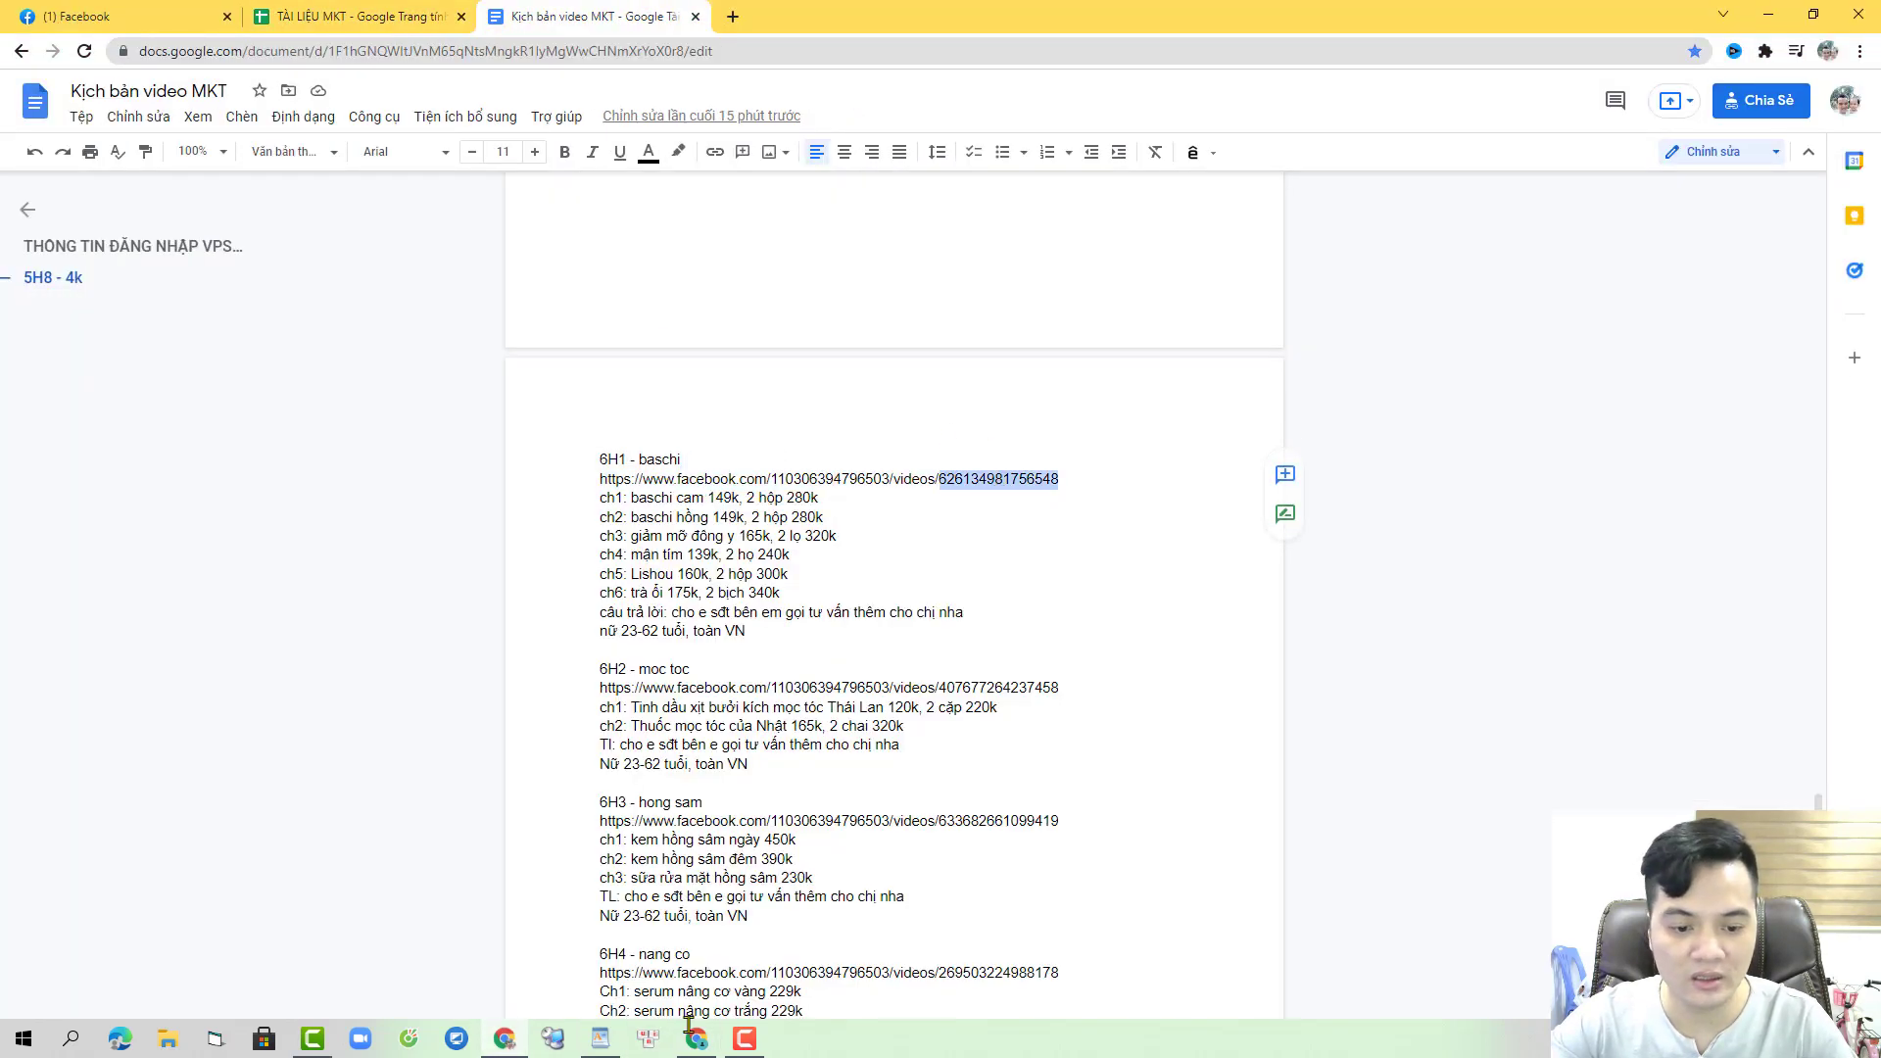
pyautogui.click(695, 1038)
pyautogui.click(769, 706)
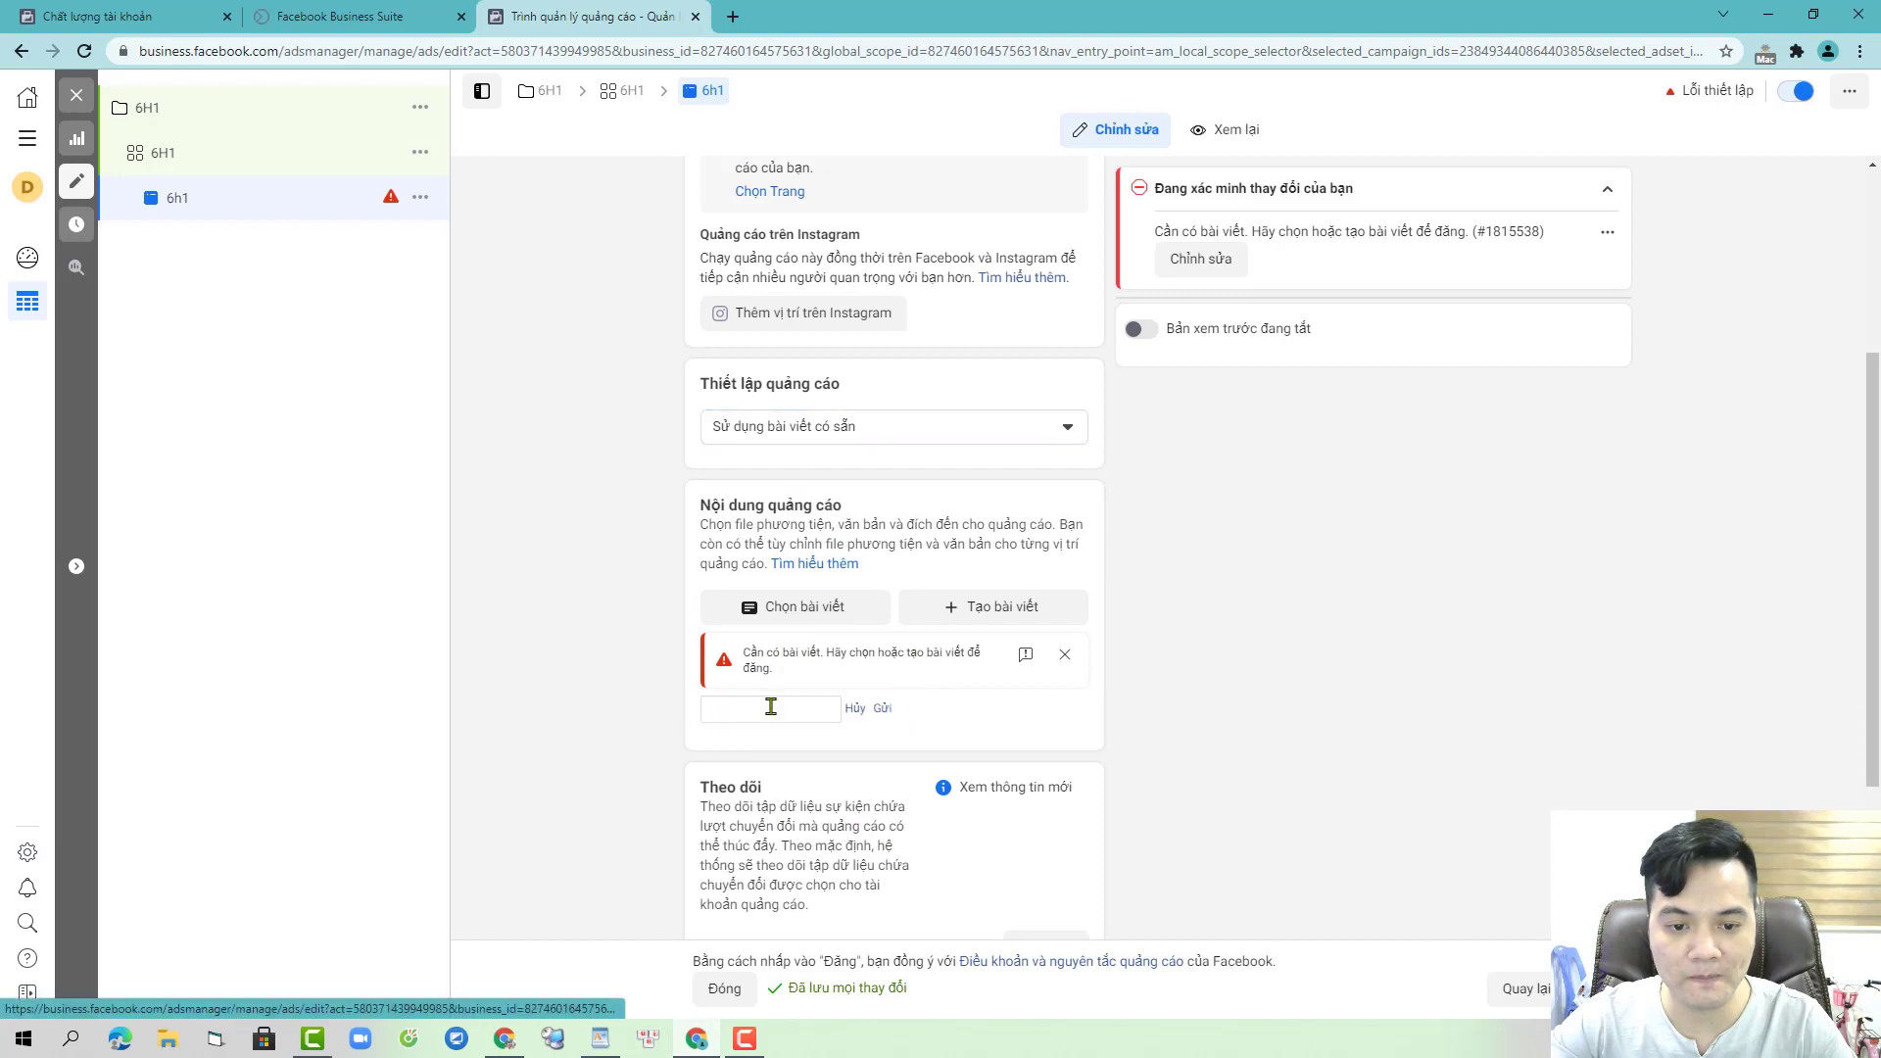
pyautogui.hotkey('ctrl', 'v')
pyautogui.click(881, 708)
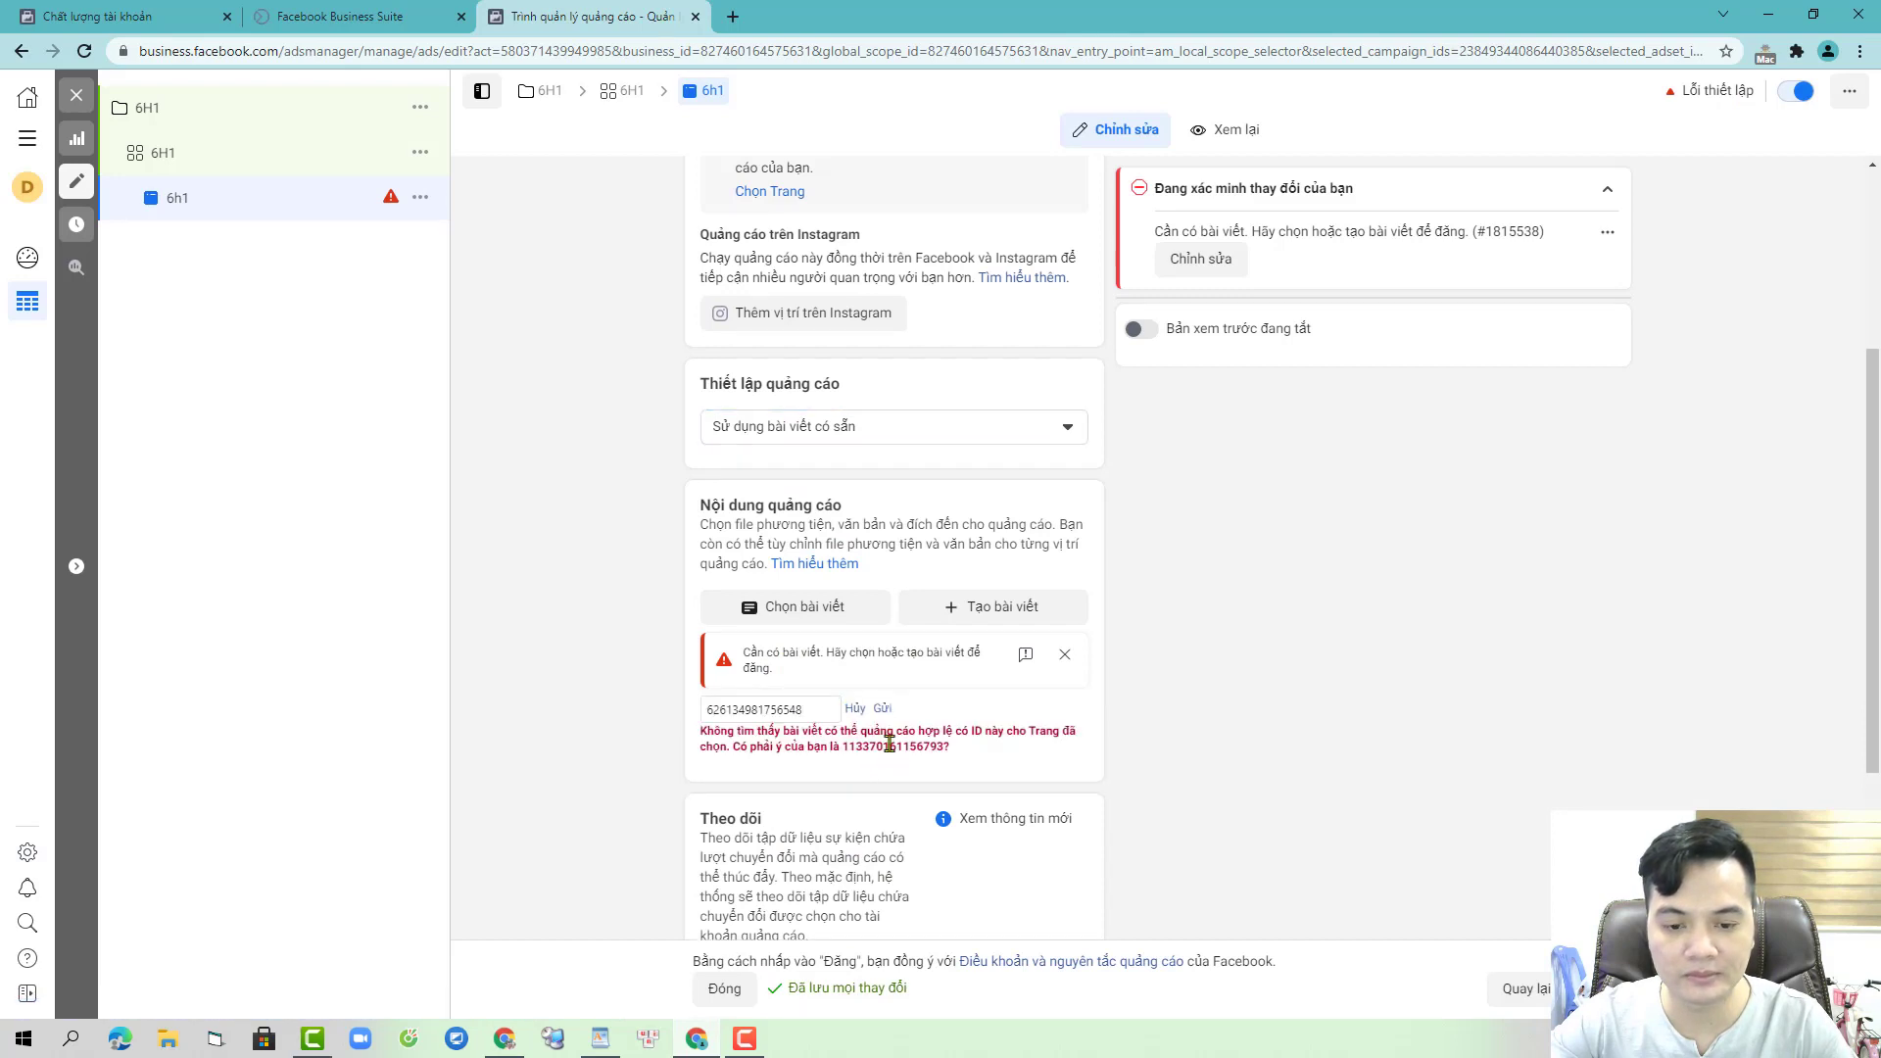
pyautogui.doubleClick(889, 745)
pyautogui.hotkey('ctrl', 'c')
pyautogui.moveTo(801, 708); pyautogui.dragTo(617, 718)
pyautogui.hotkey('ctrl', 'v')
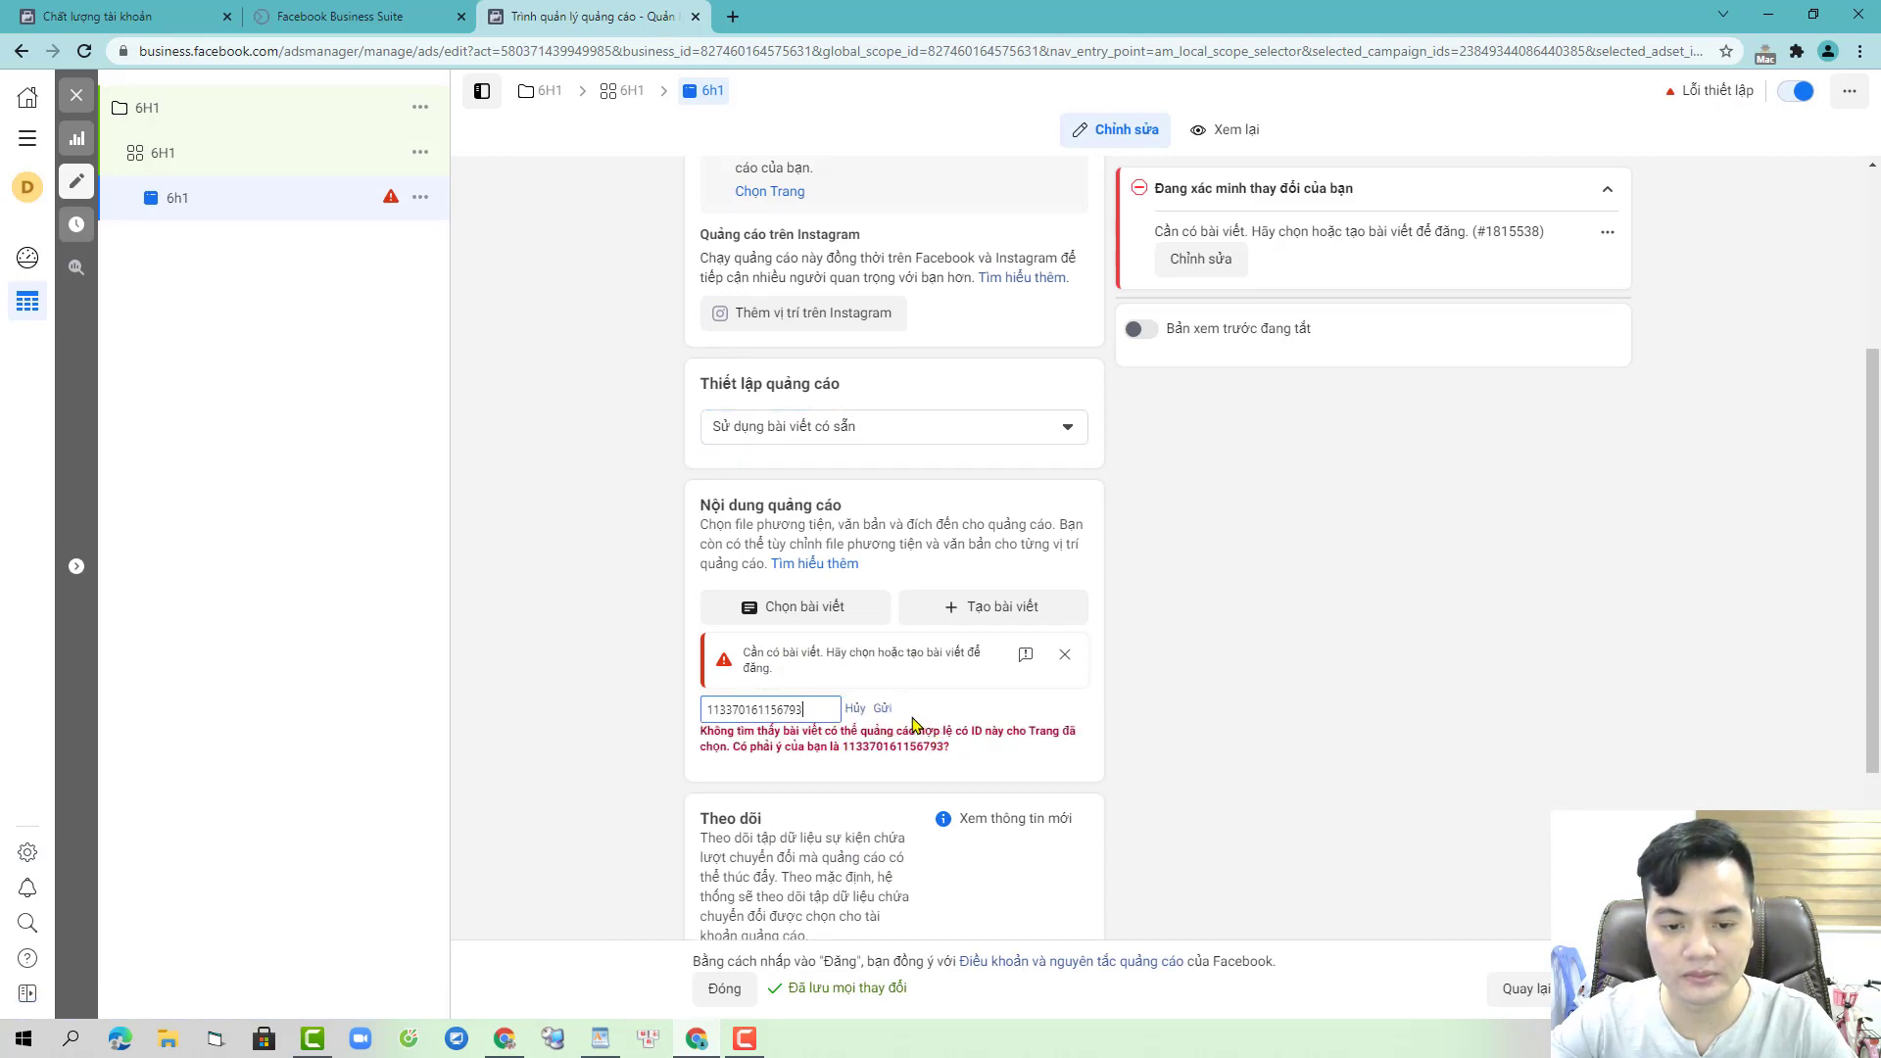
pyautogui.press('Return')
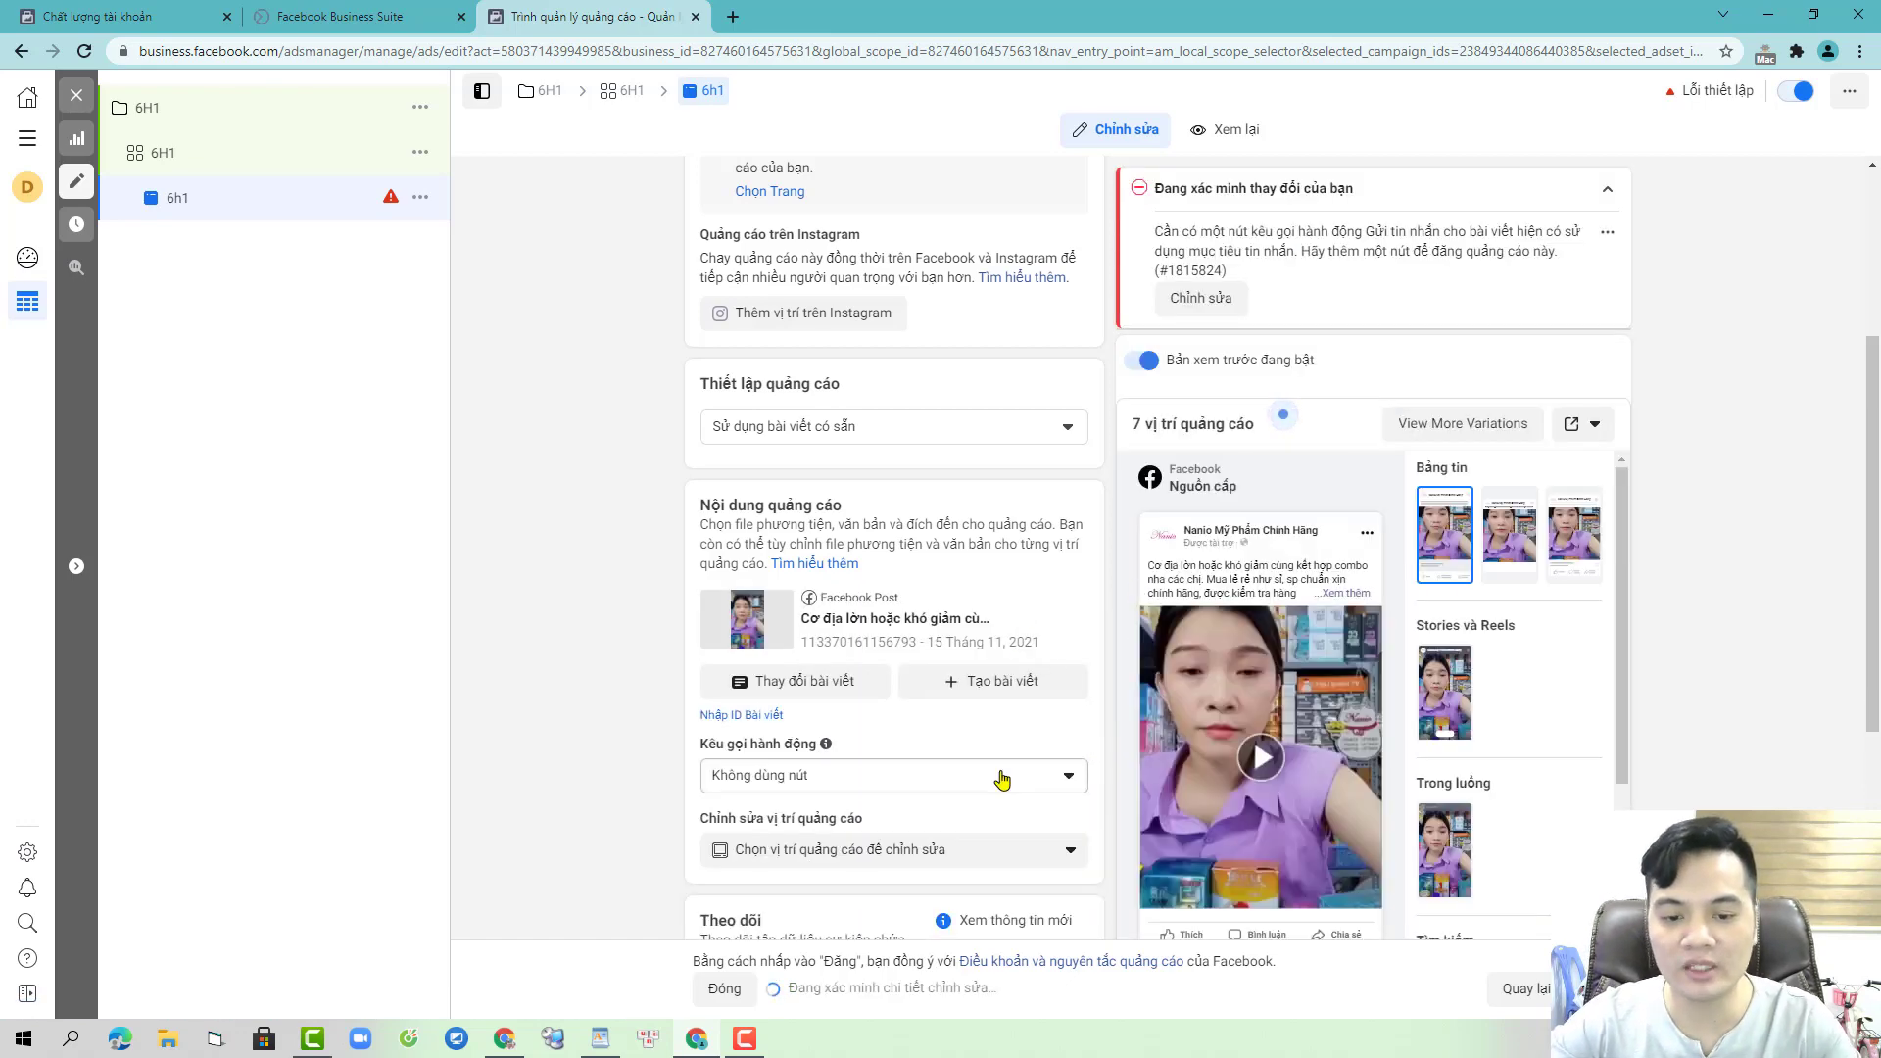
# - Add a Gửi tin nhắn (Send Message) call-to-action button to the post
pyautogui.click(999, 776)
pyautogui.click(839, 855)
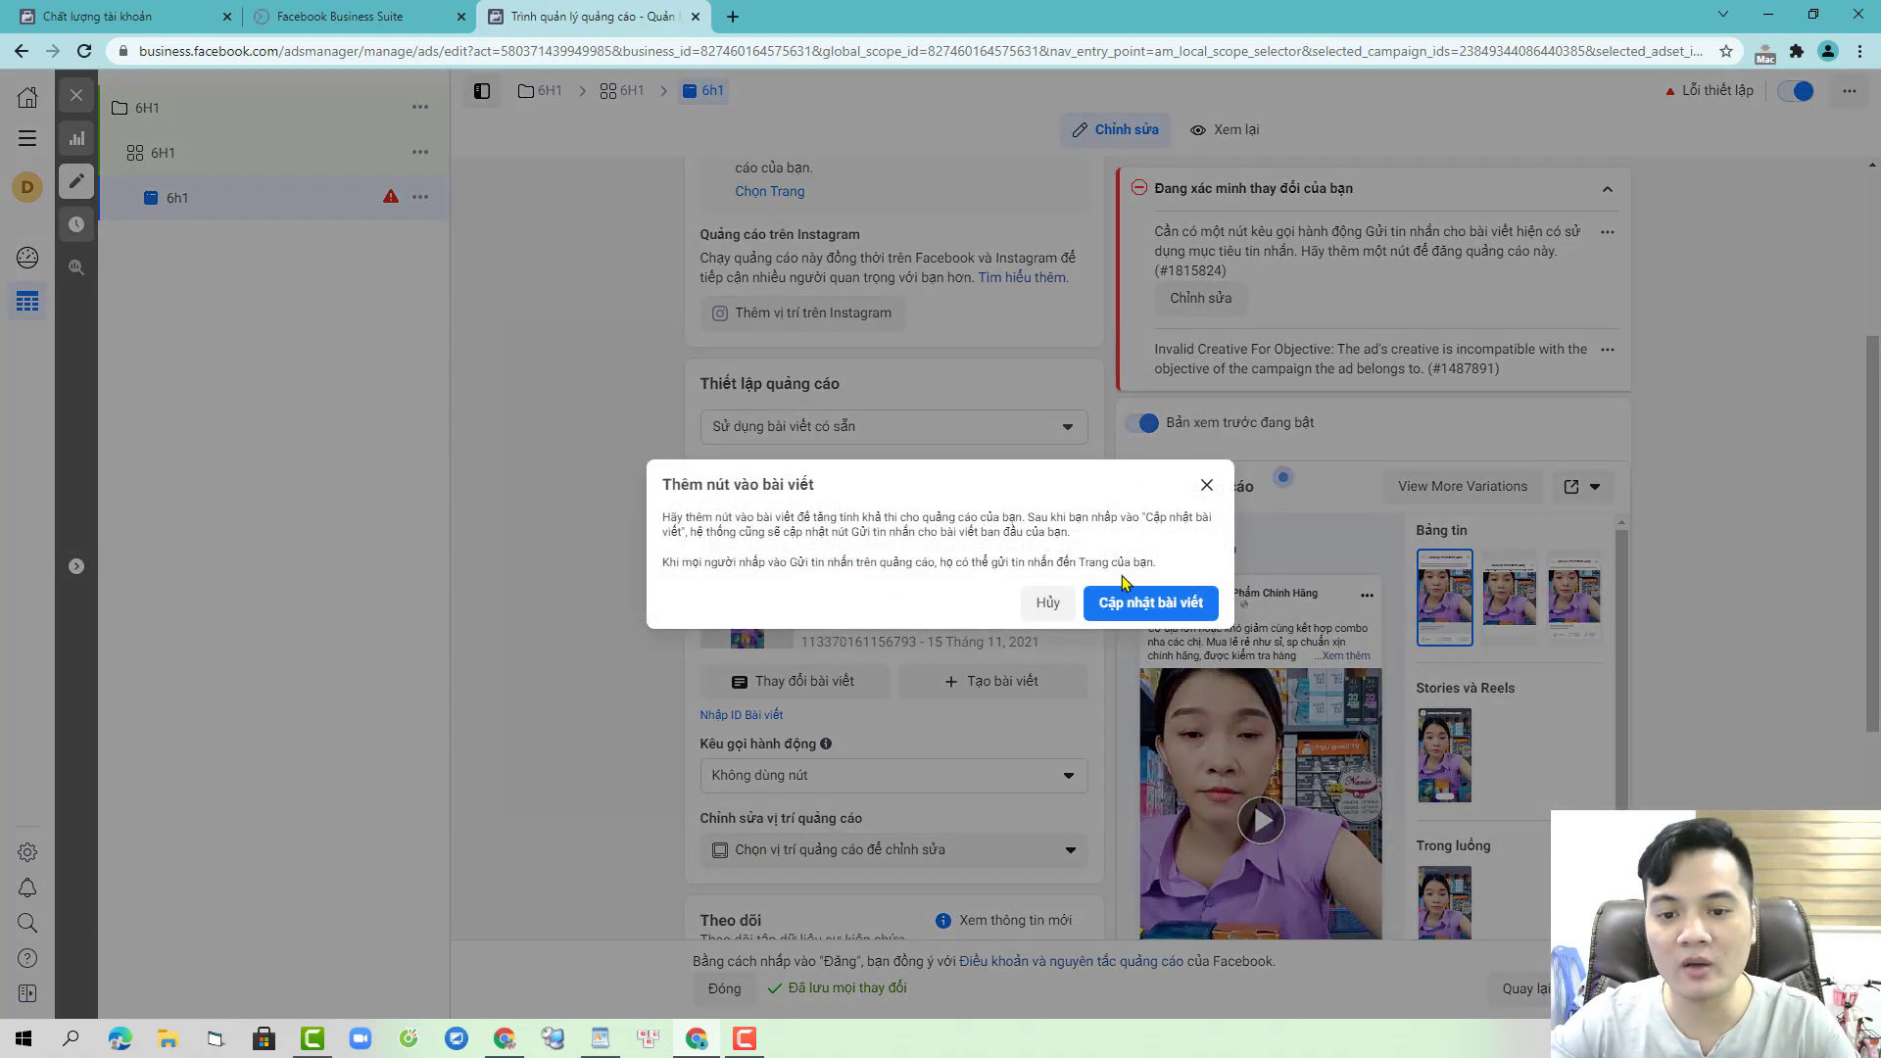
pyautogui.click(1137, 610)
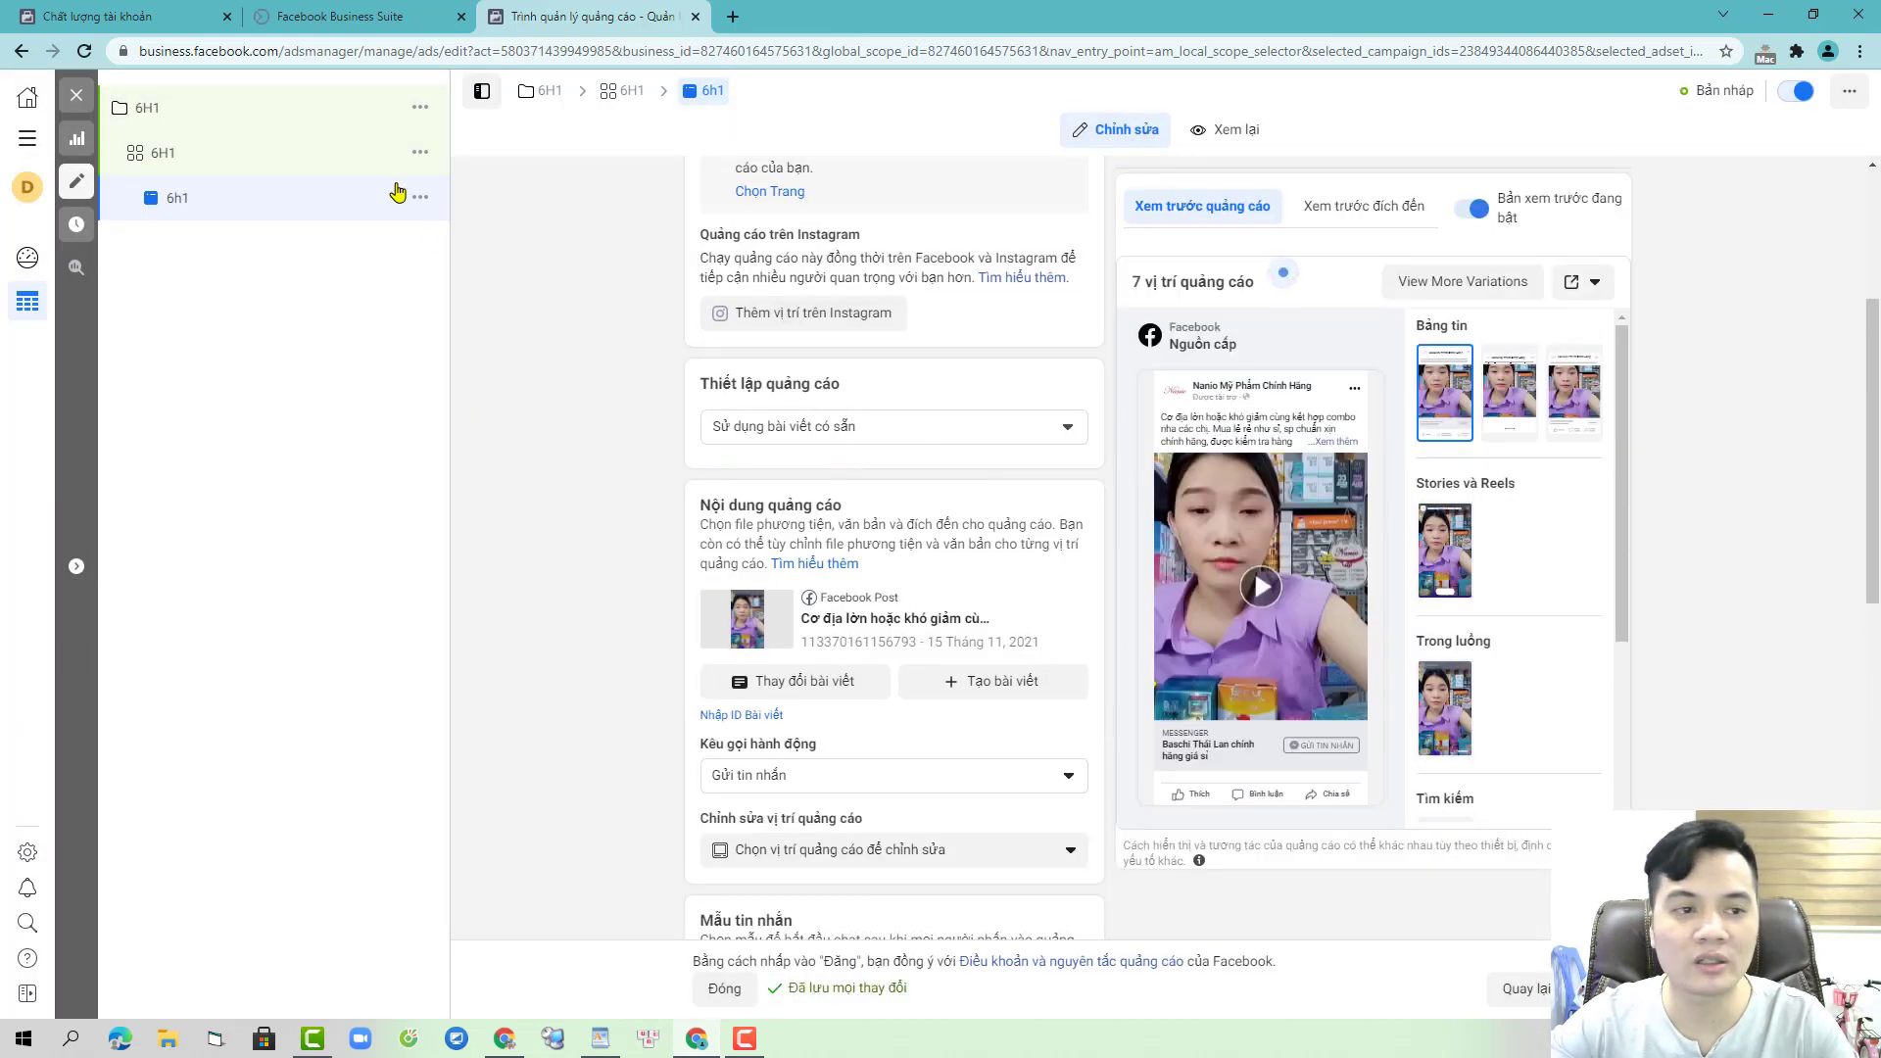
# - Duplicate campaign 6H1 into 6 copies and start renaming the first copy 6h2
pyautogui.click(419, 109)
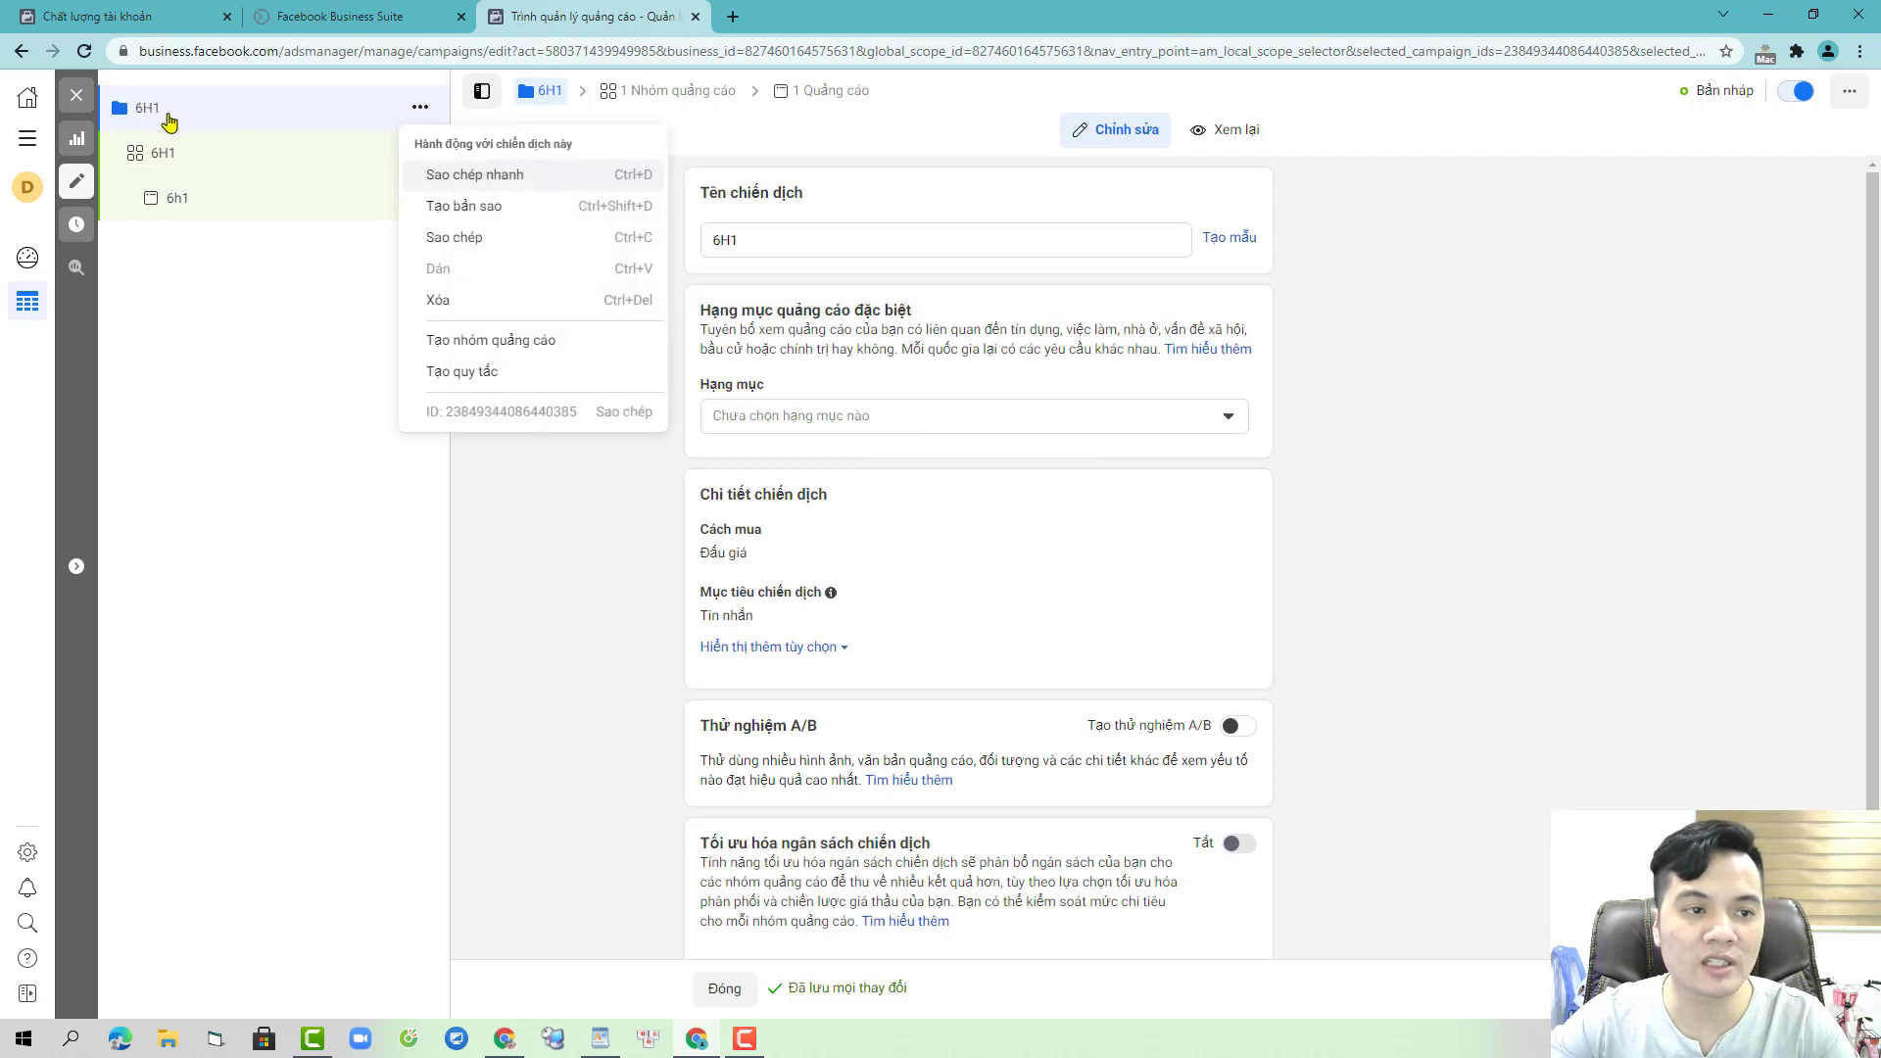
pyautogui.click(500, 217)
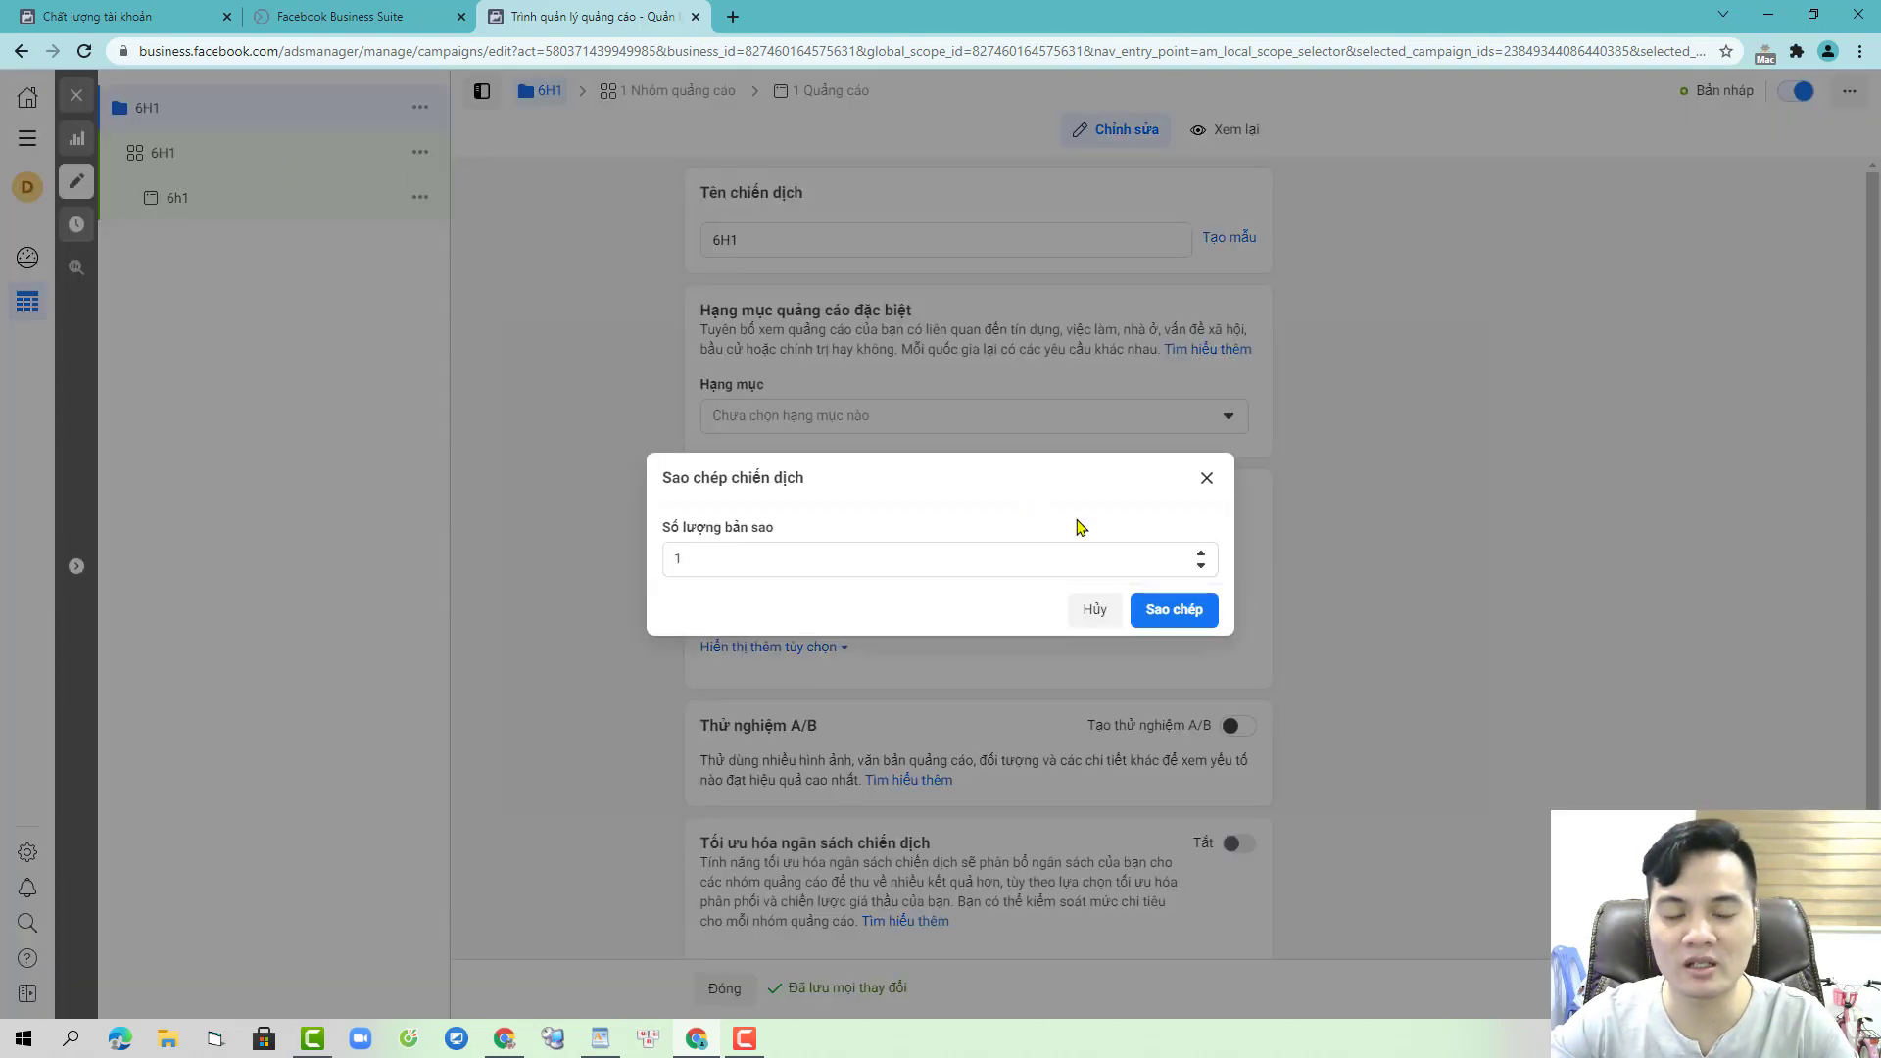
pyautogui.click(691, 559)
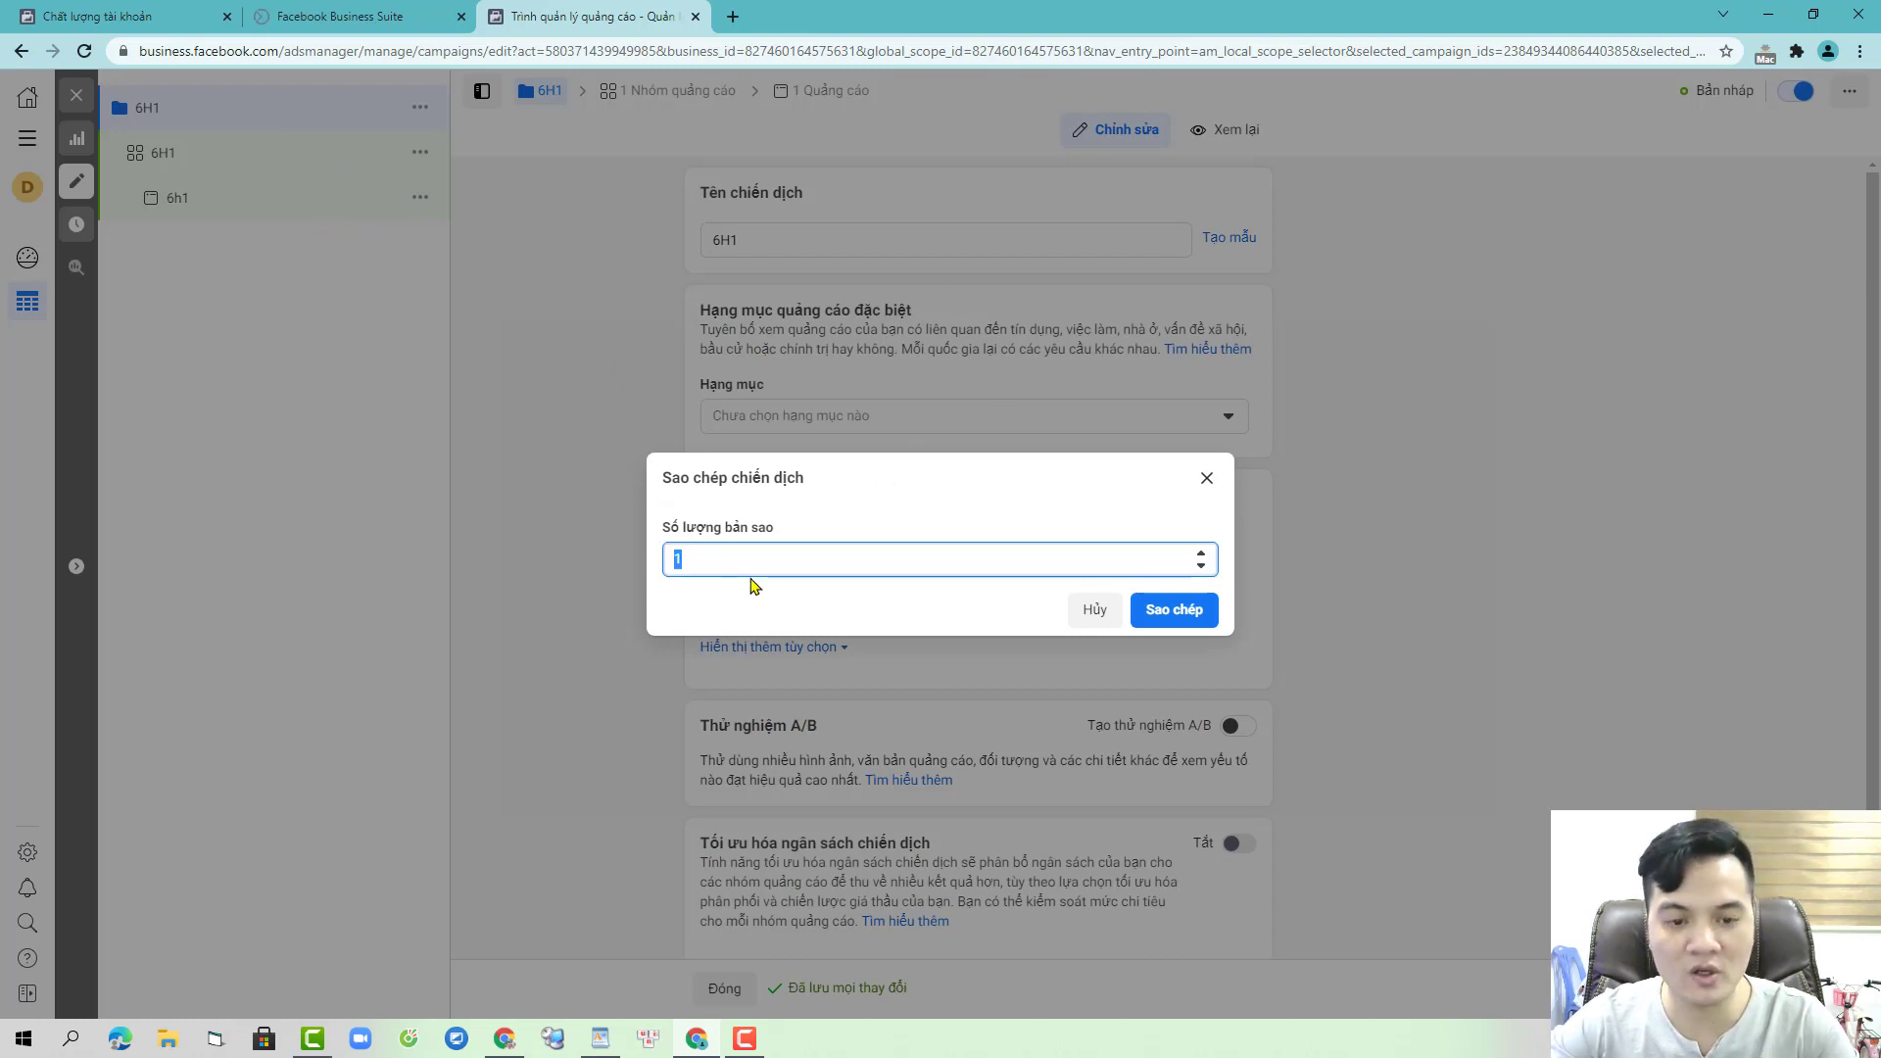
pyautogui.write('6')
pyautogui.click(1172, 617)
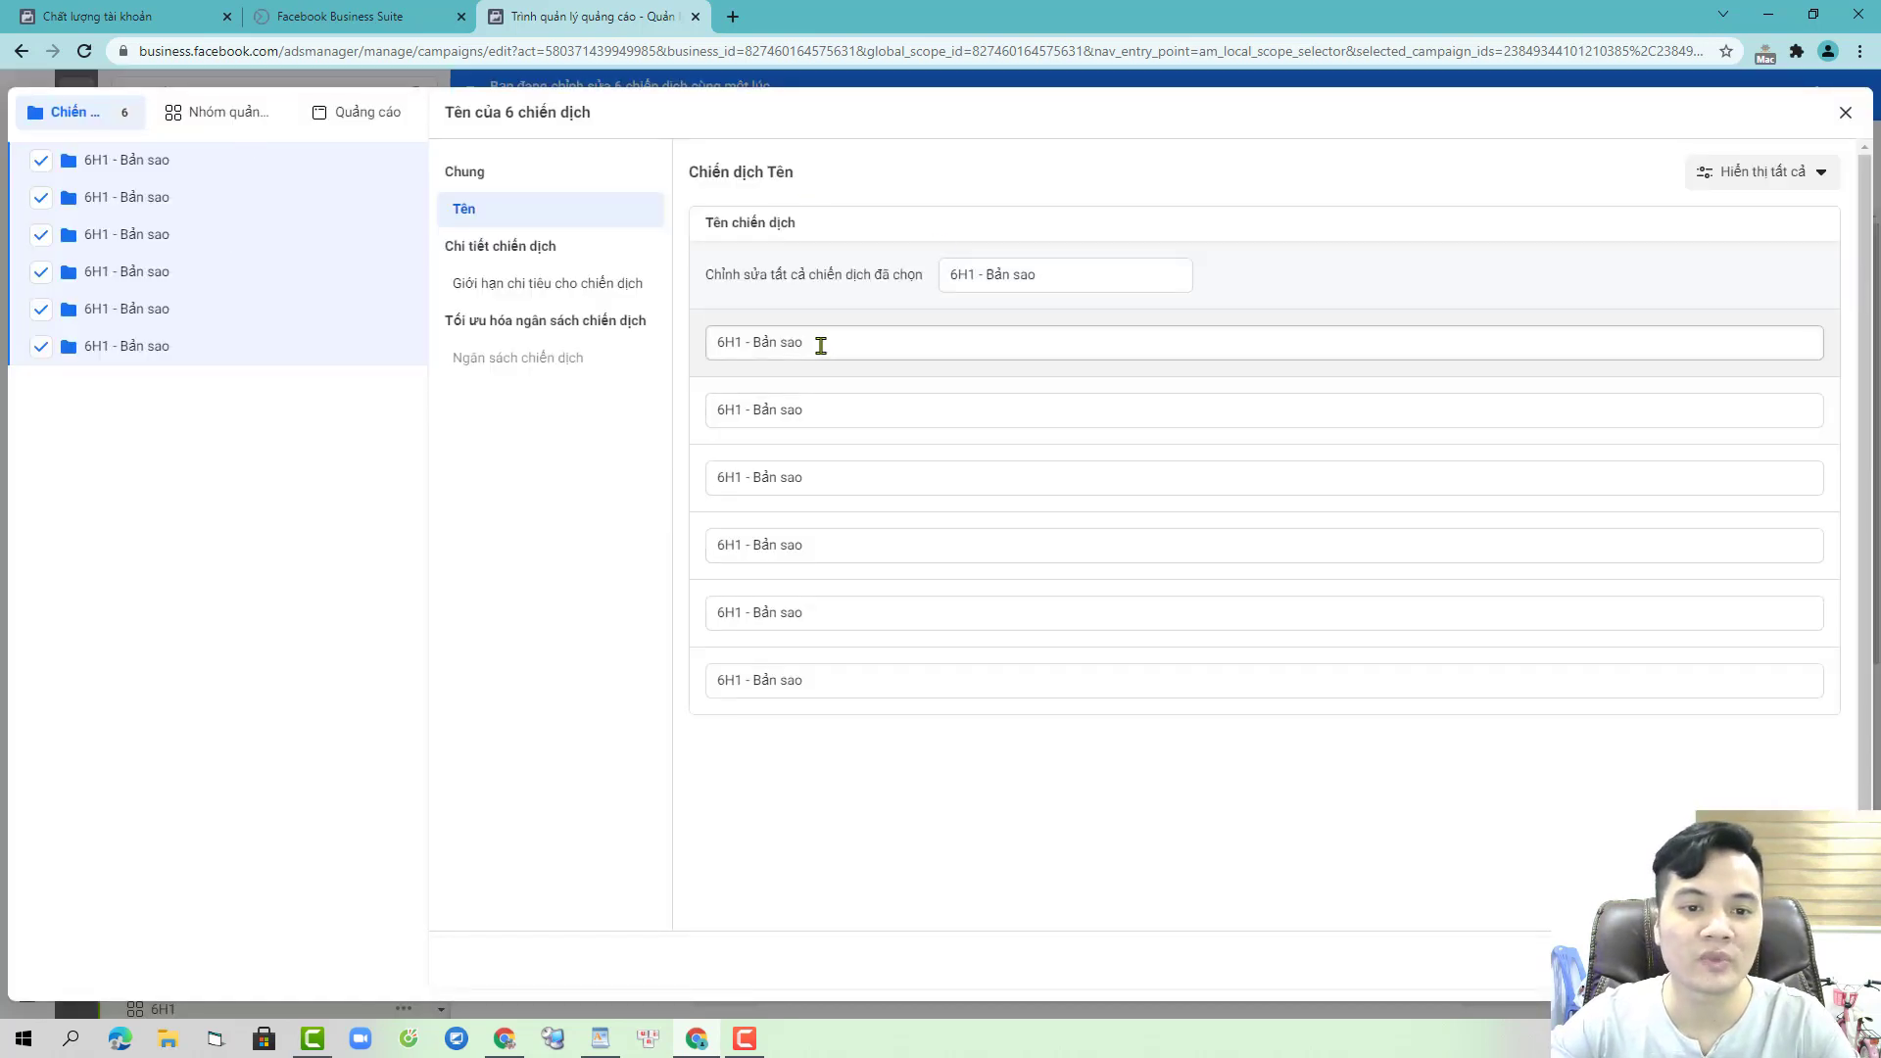
pyautogui.moveTo(819, 345); pyautogui.dragTo(674, 338)
pyautogui.write('6h')
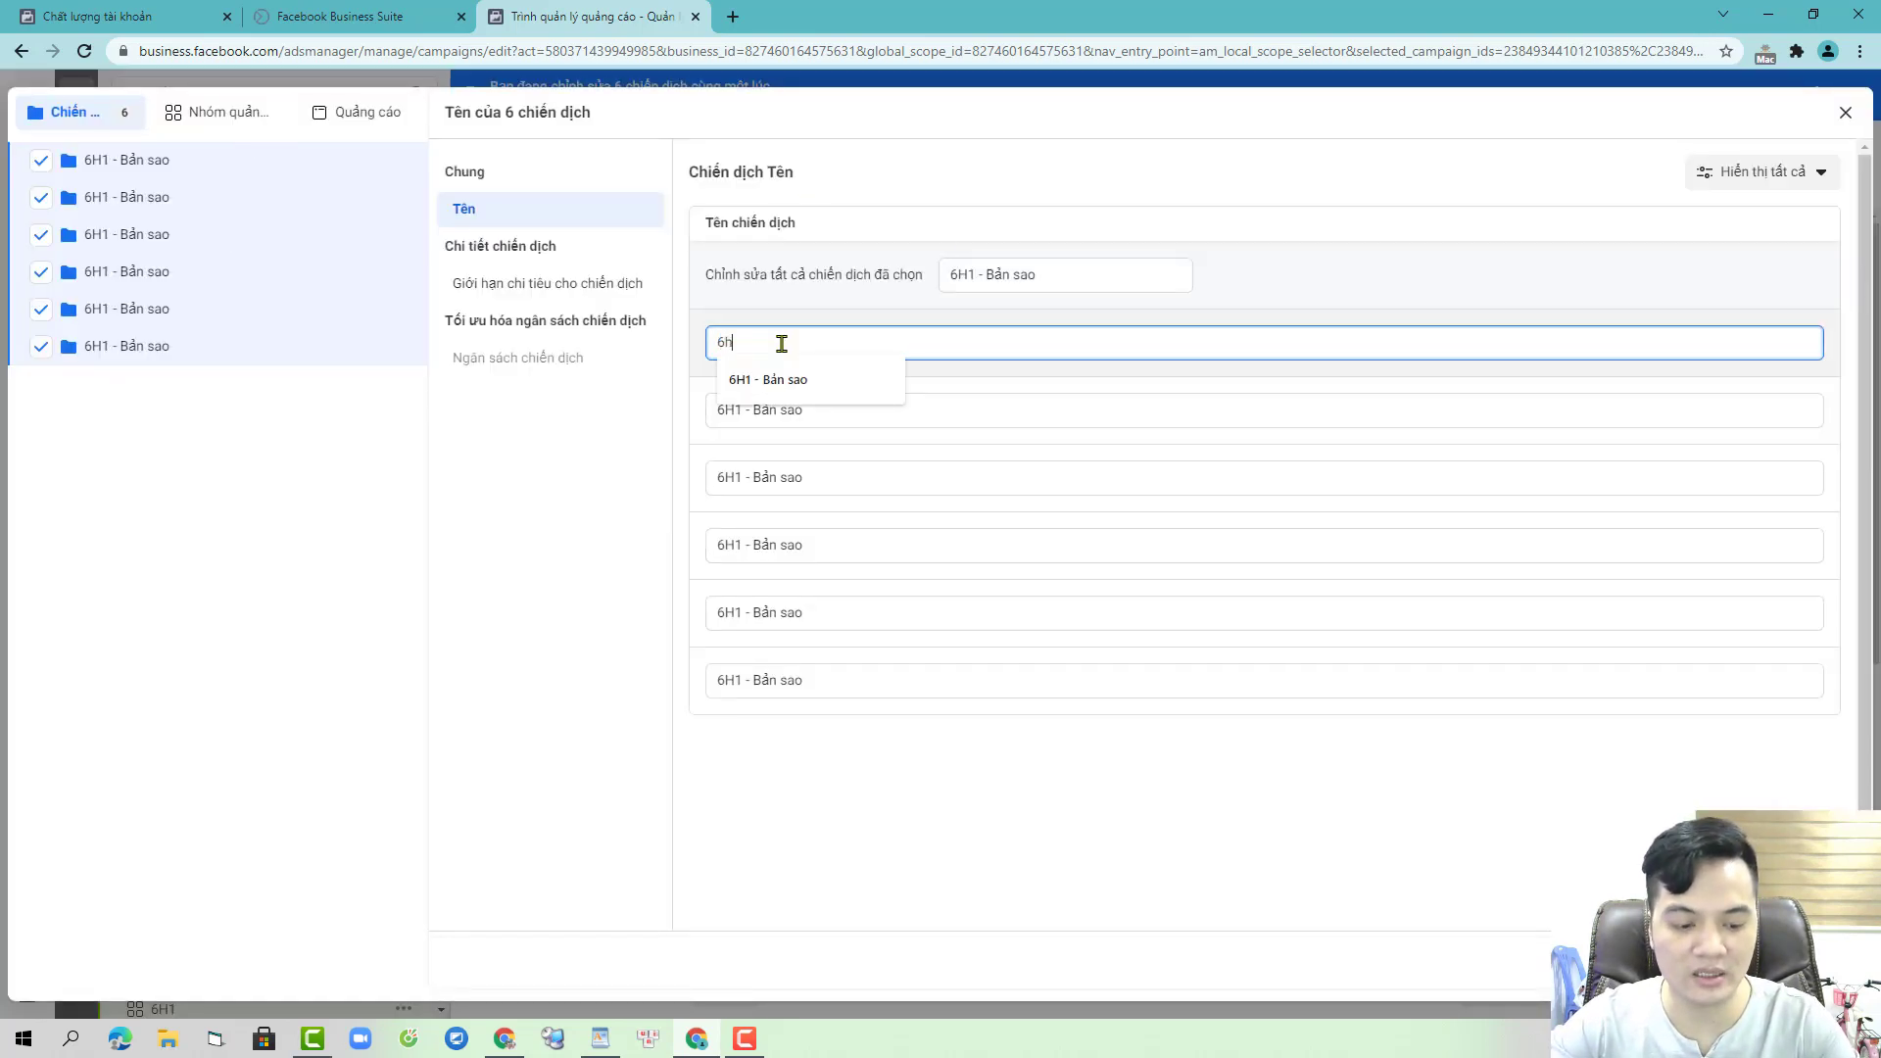
pyautogui.write('2')
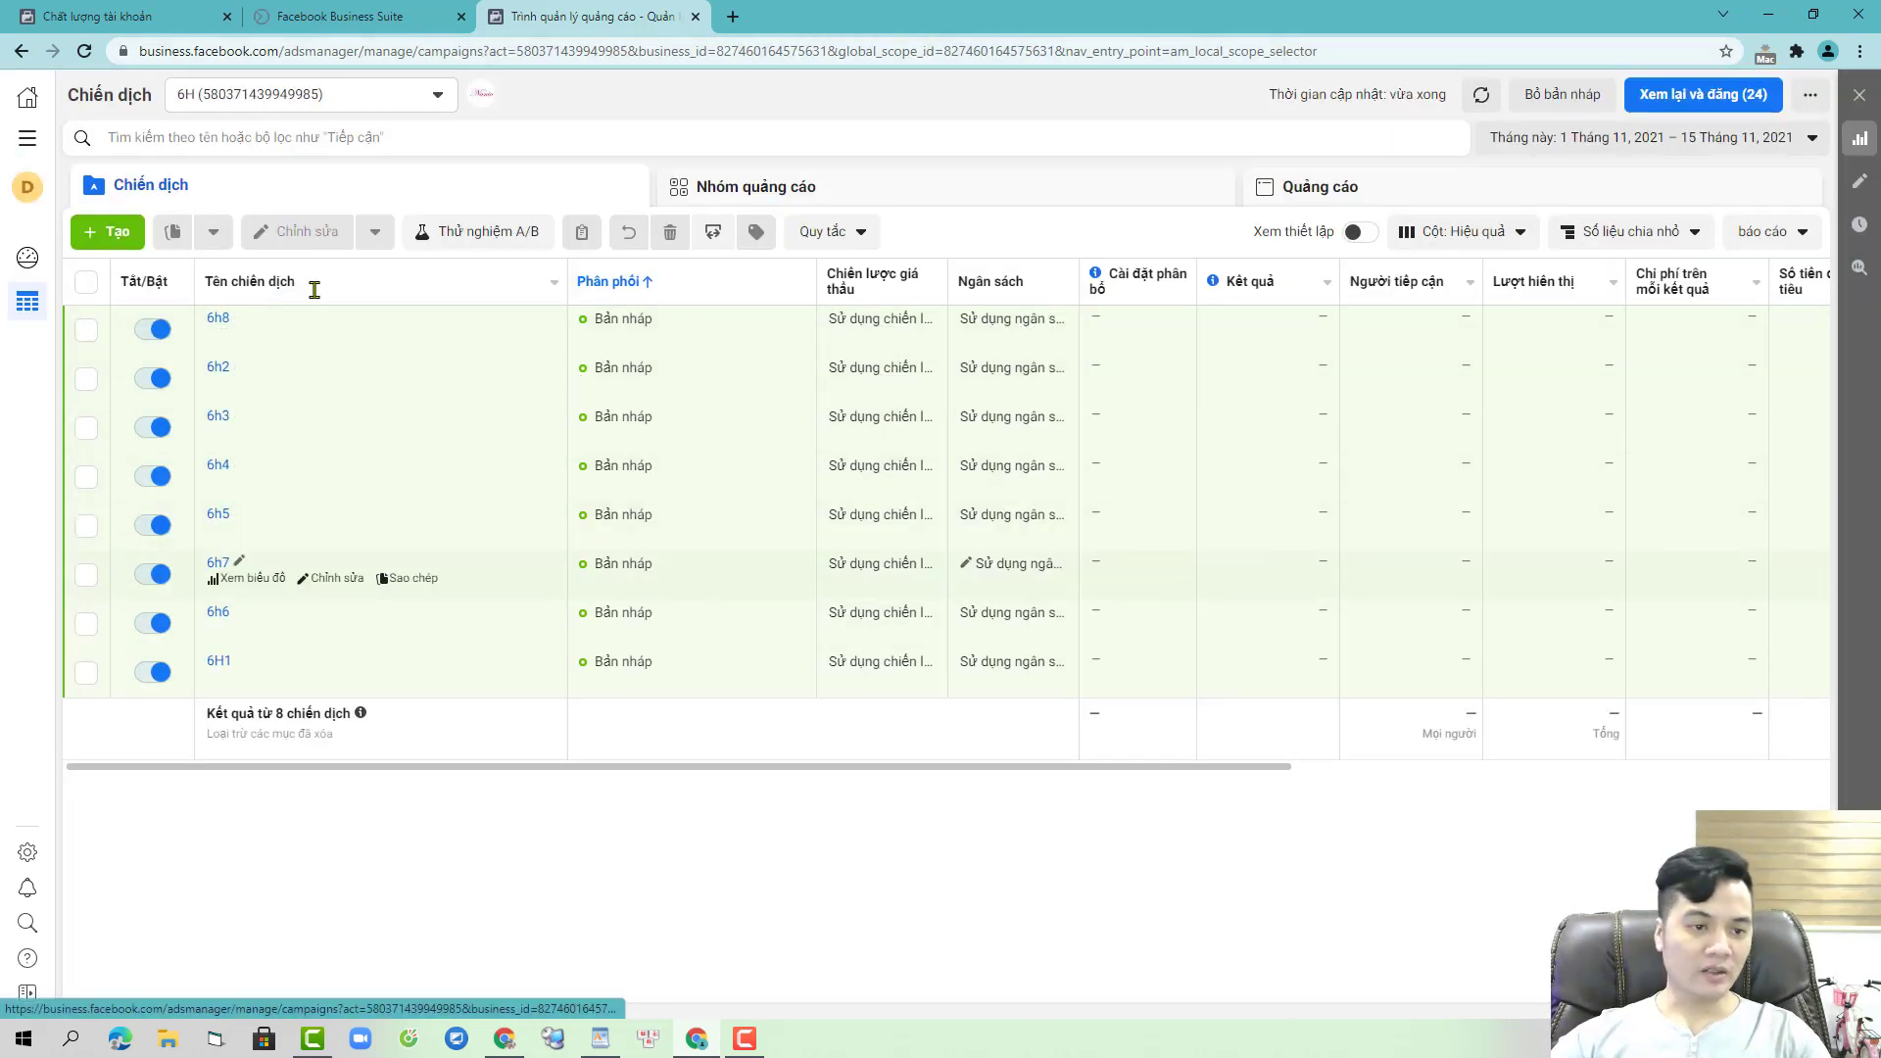
pyautogui.click(87, 282)
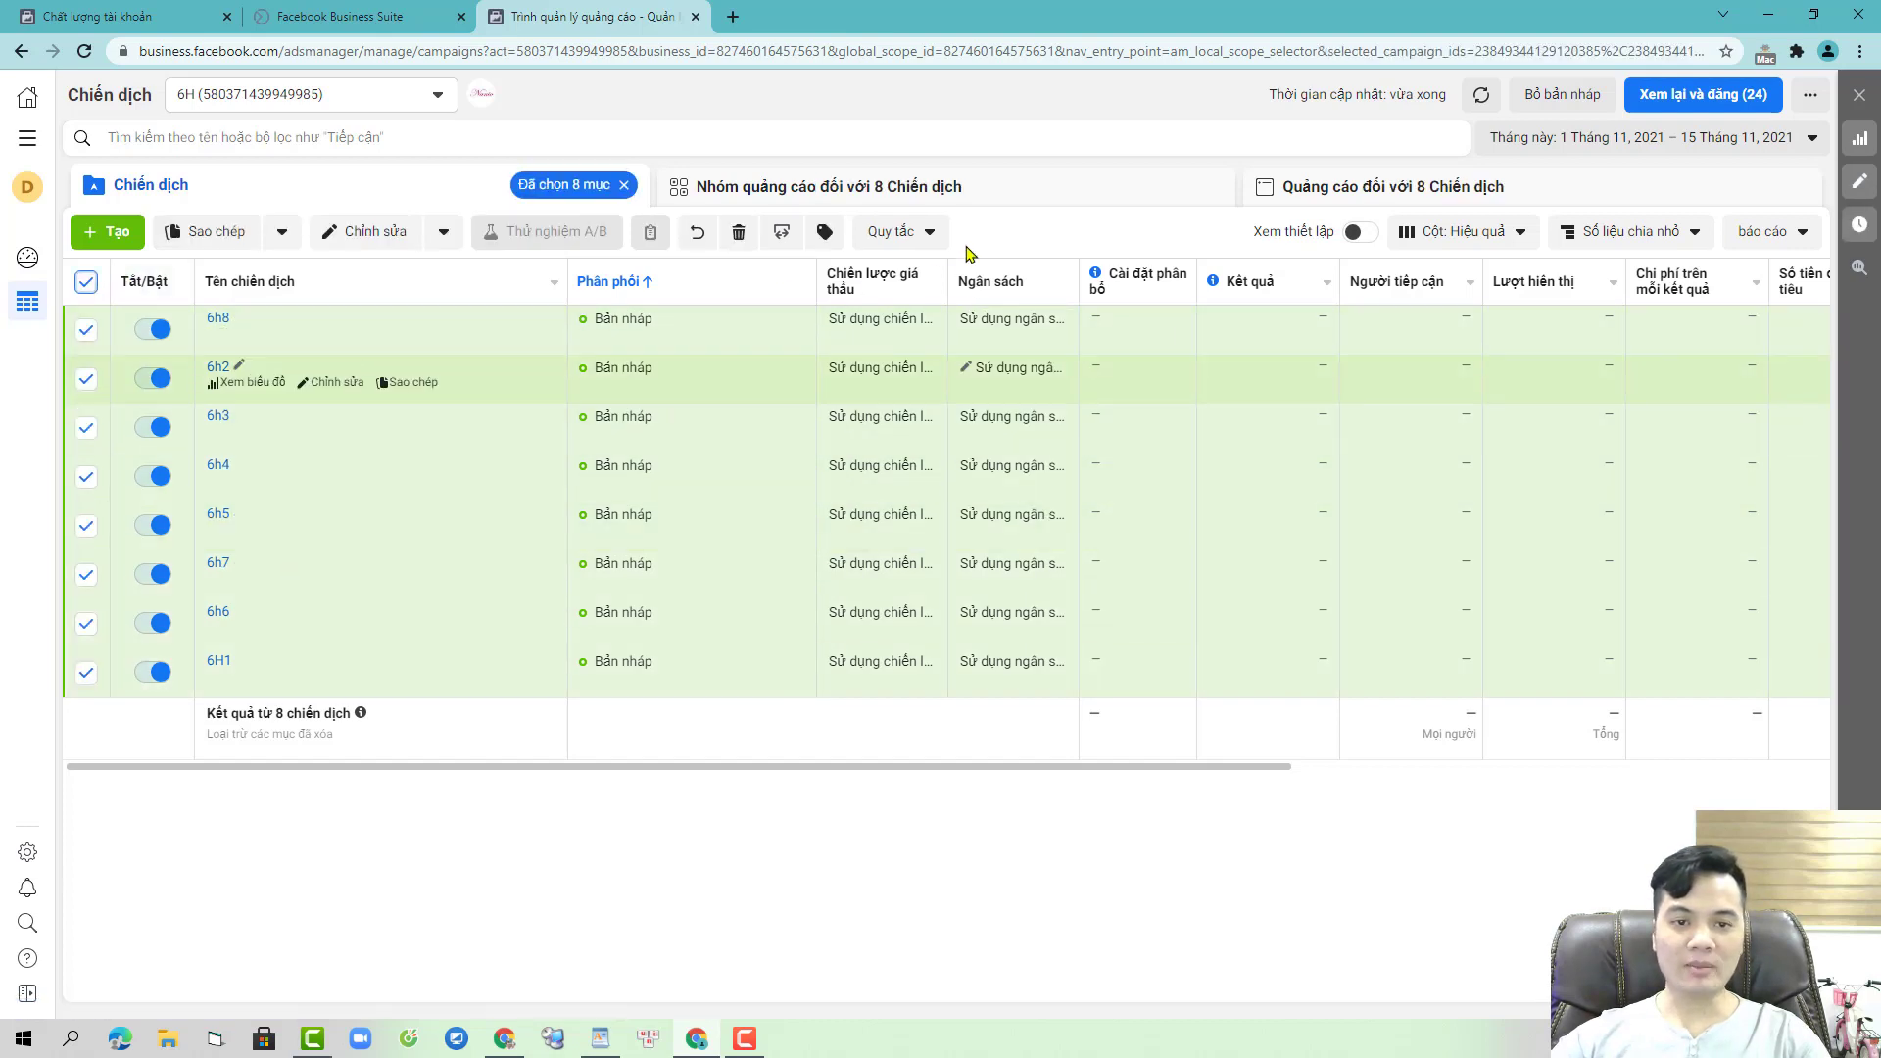
pyautogui.click(1033, 188)
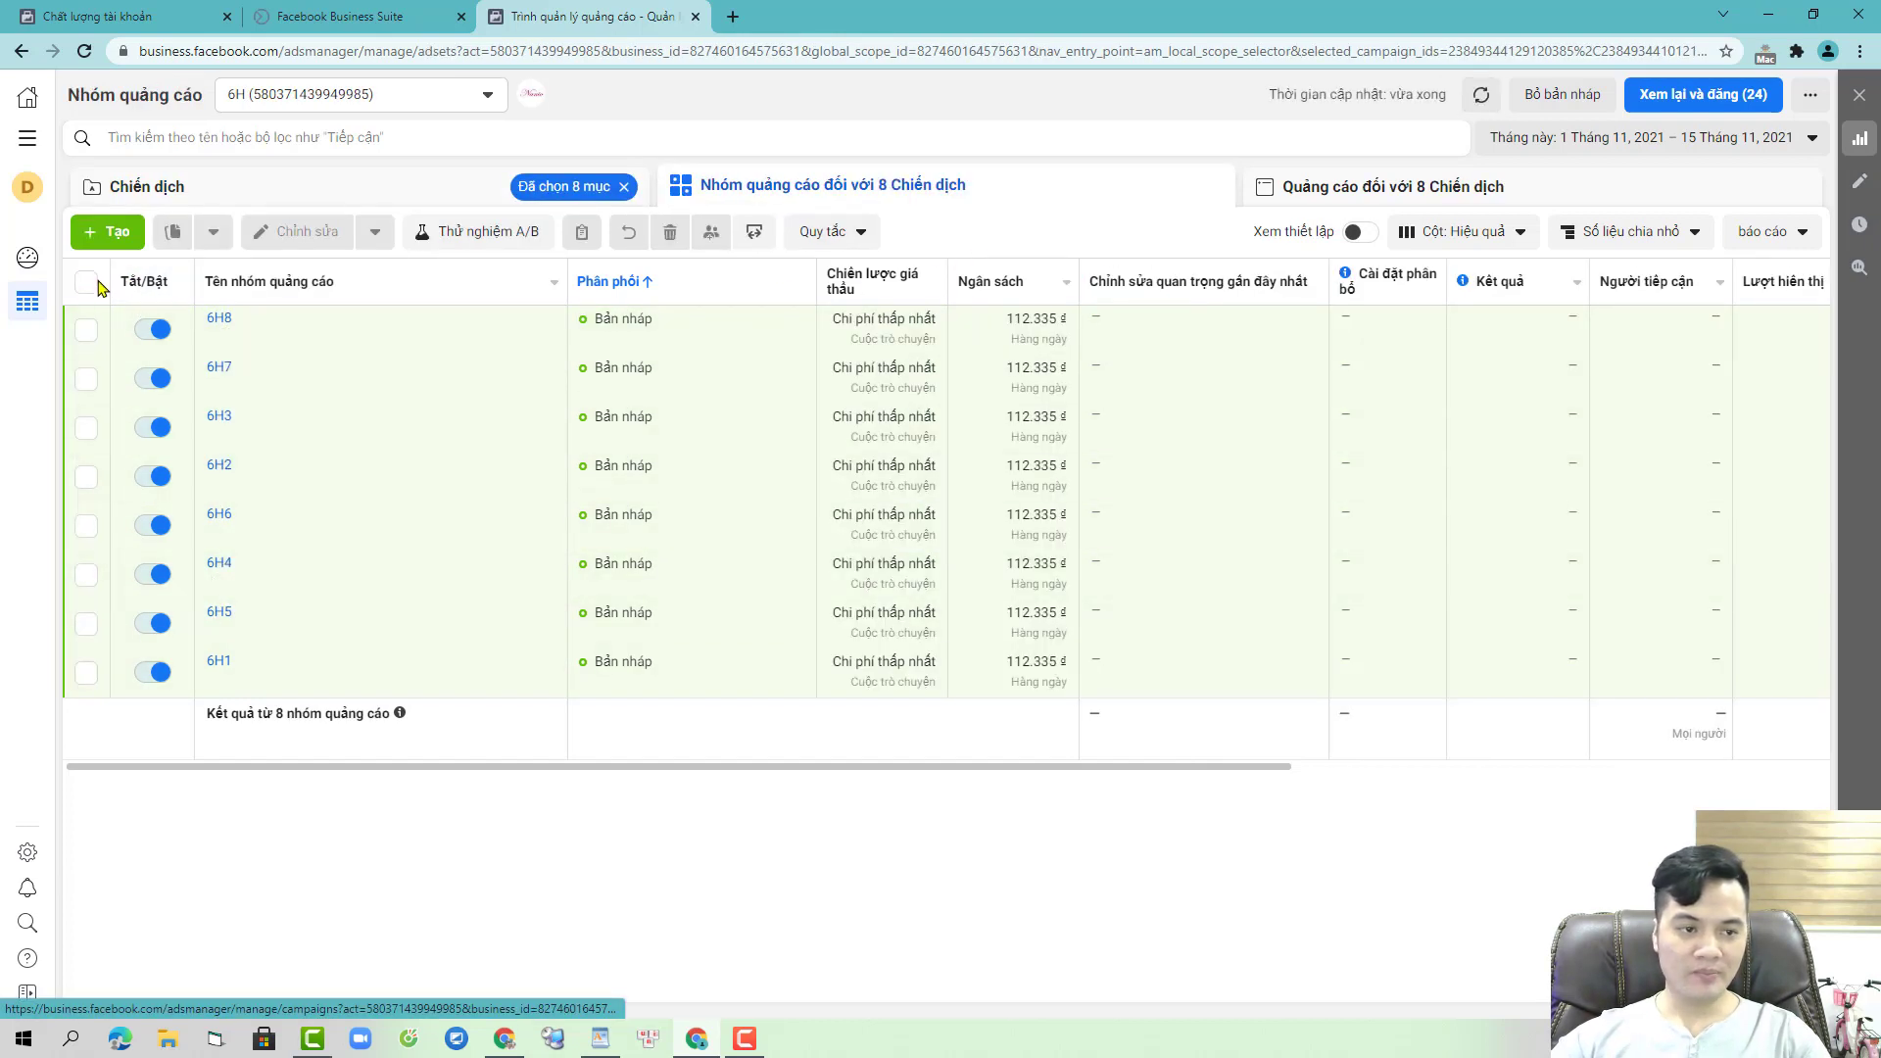
pyautogui.click(86, 282)
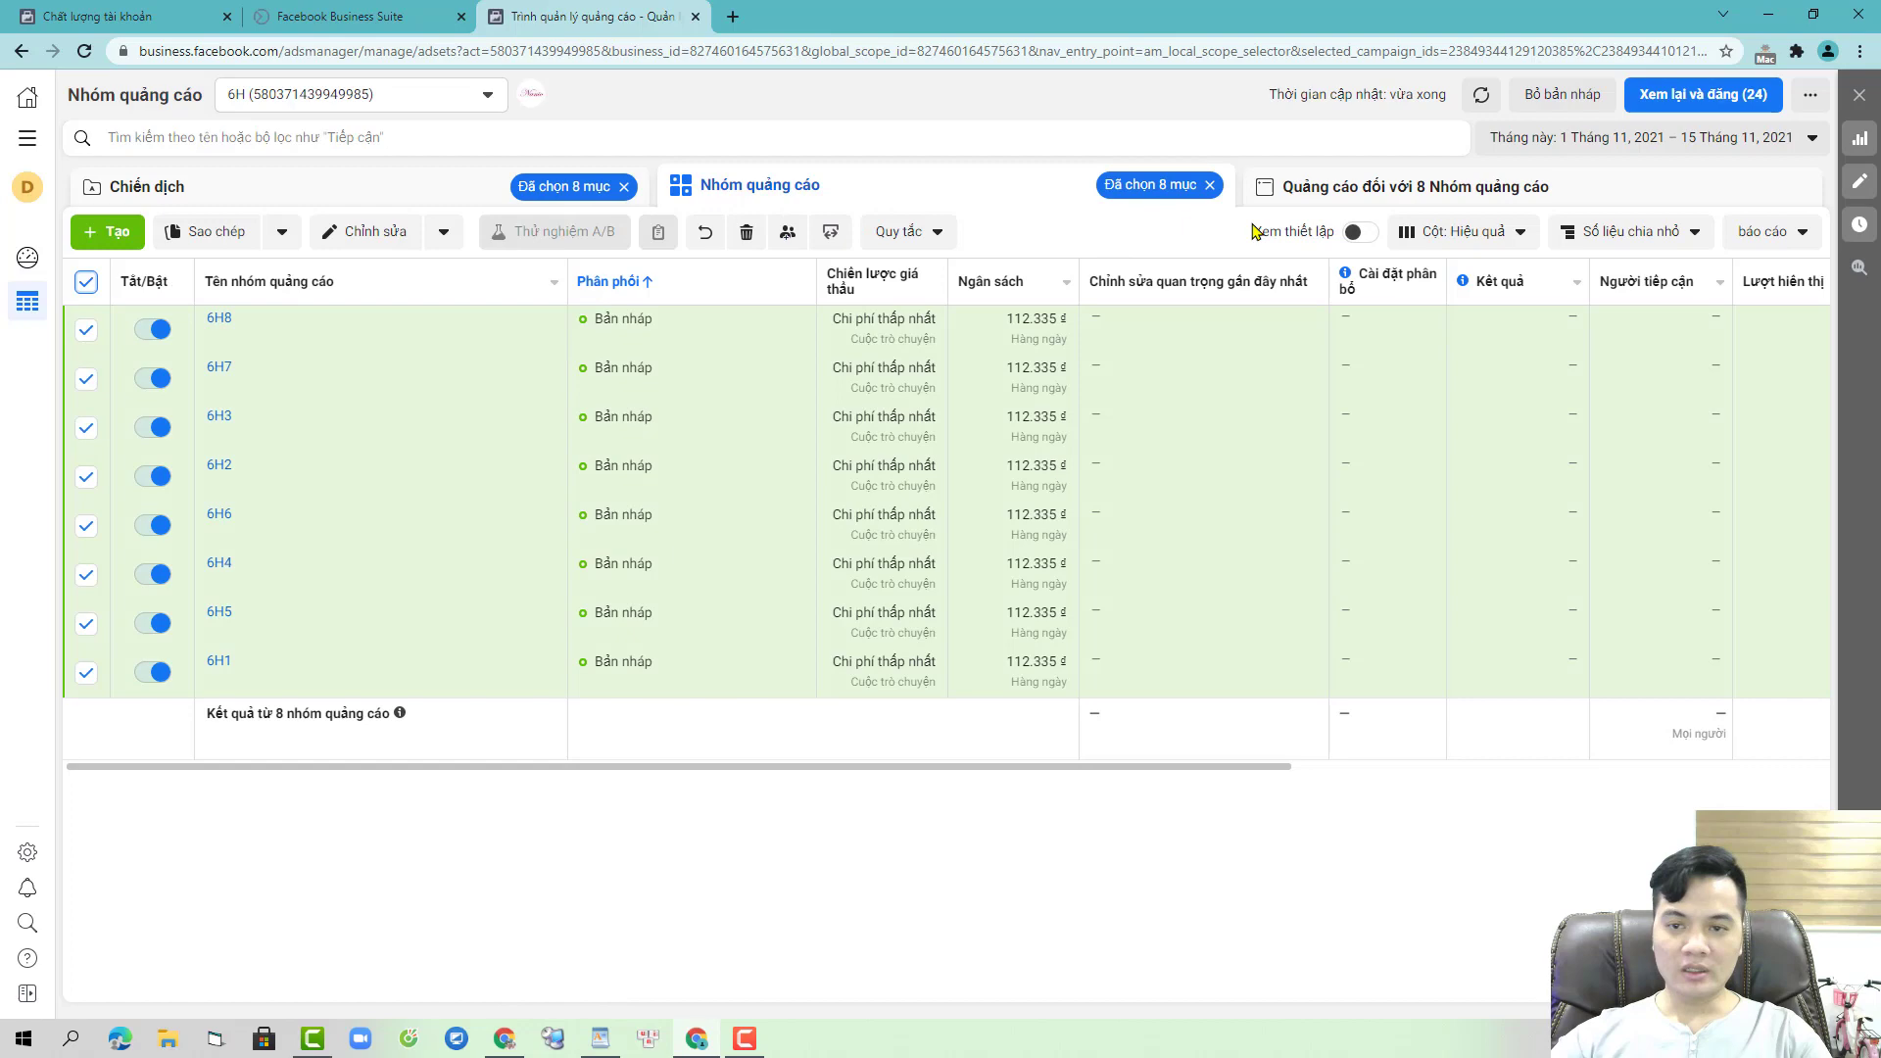
pyautogui.click(1381, 196)
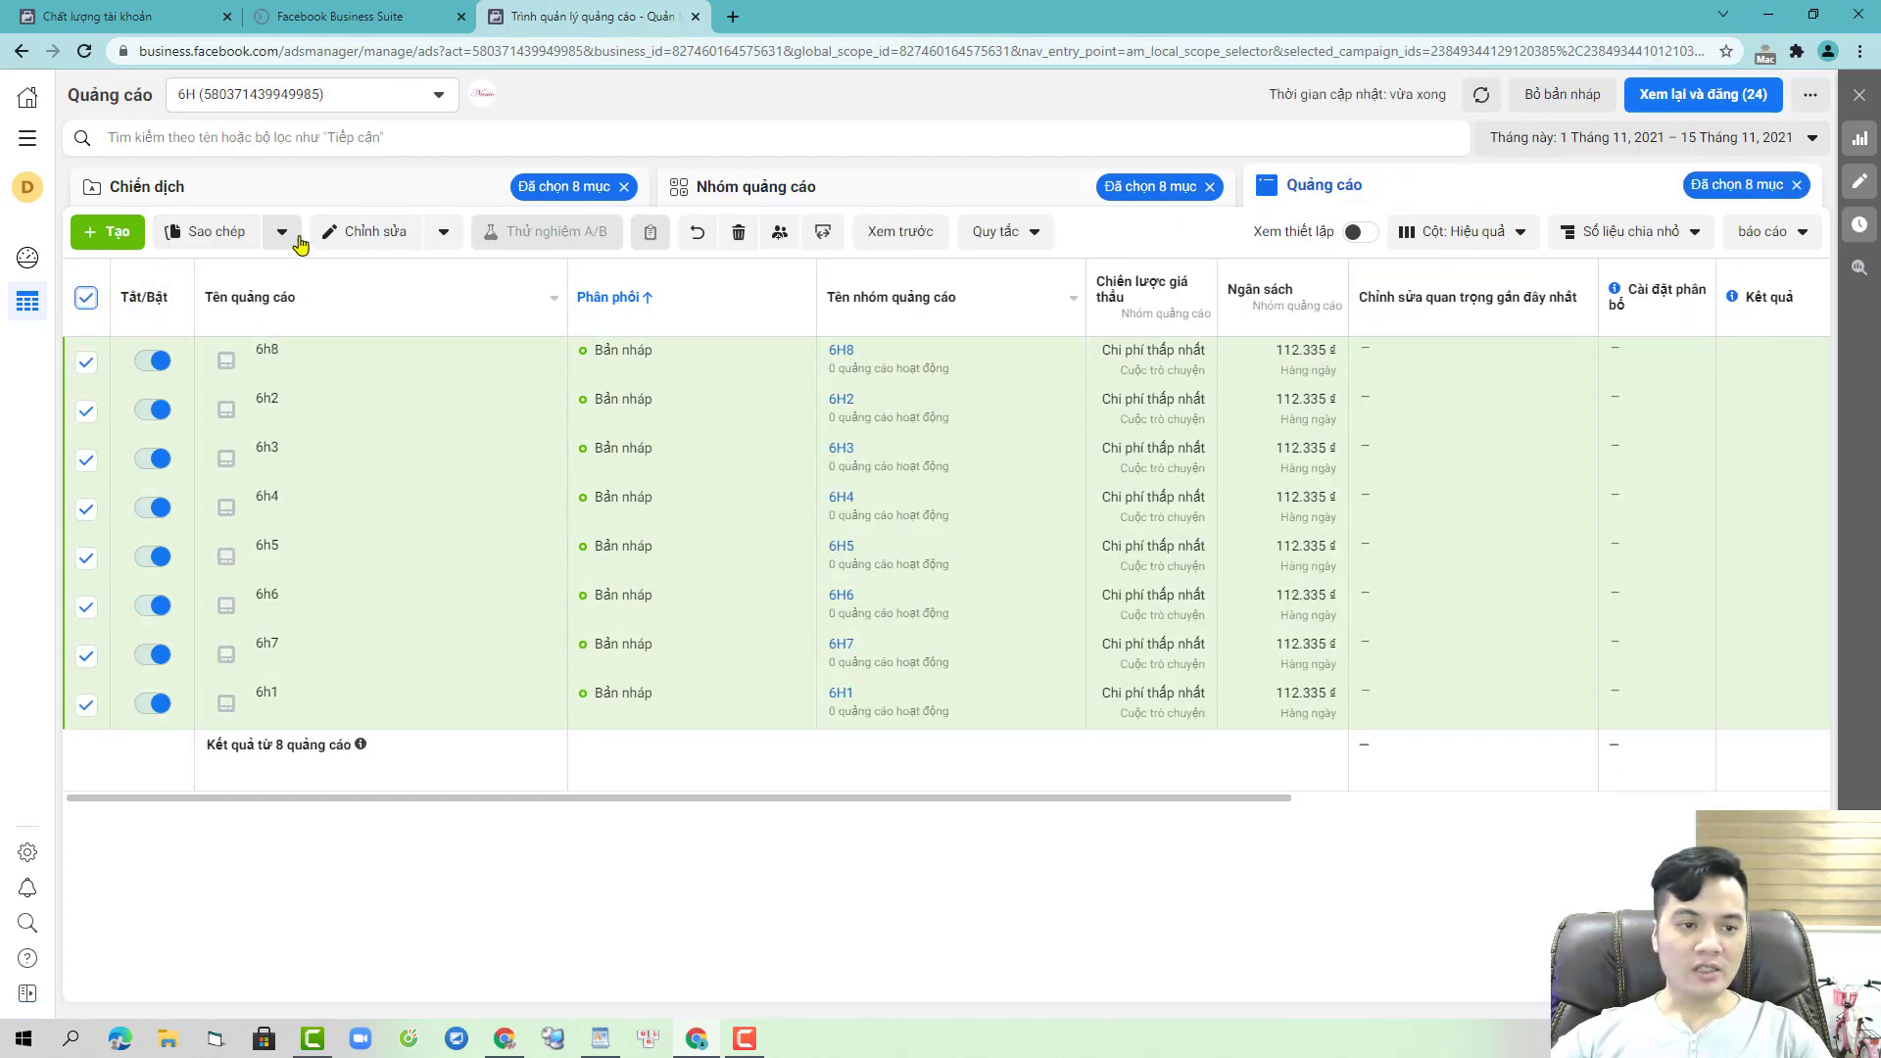
pyautogui.click(364, 232)
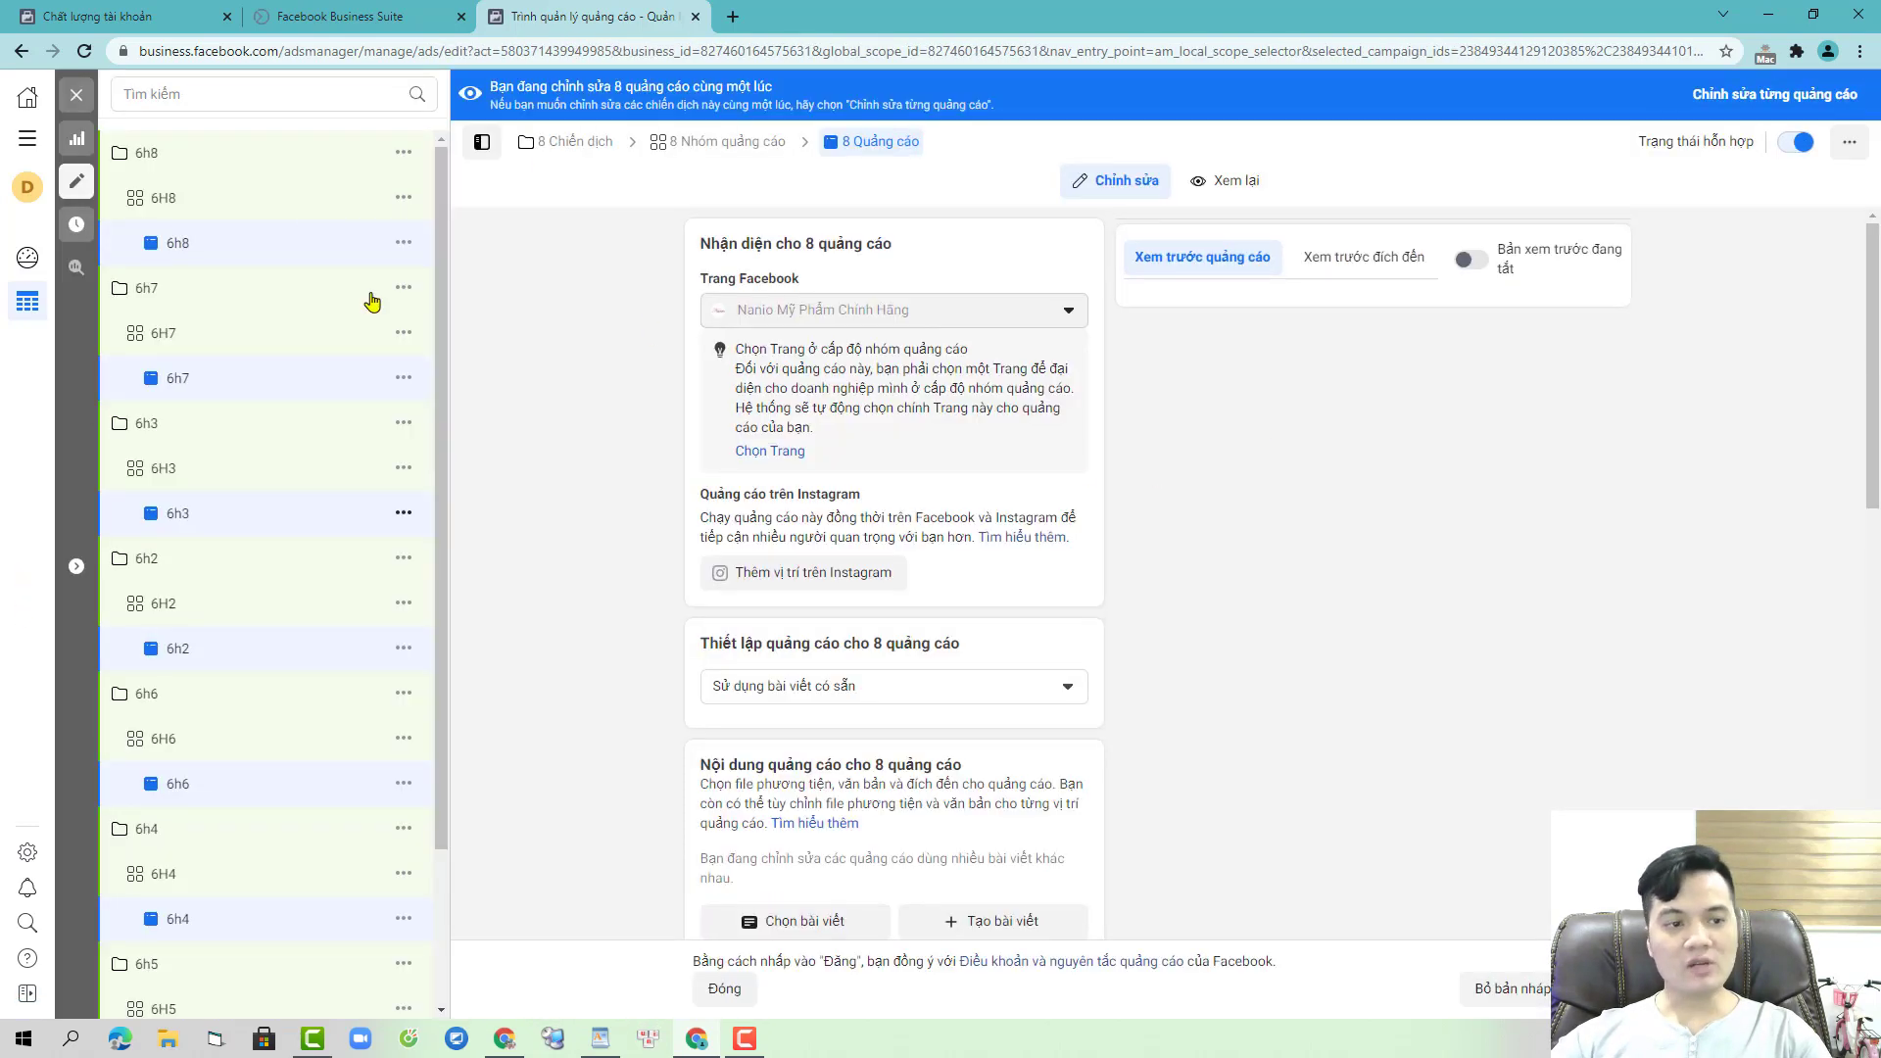
pyautogui.scroll(-2, 294, 586)
pyautogui.scroll(-10, 1038, 614)
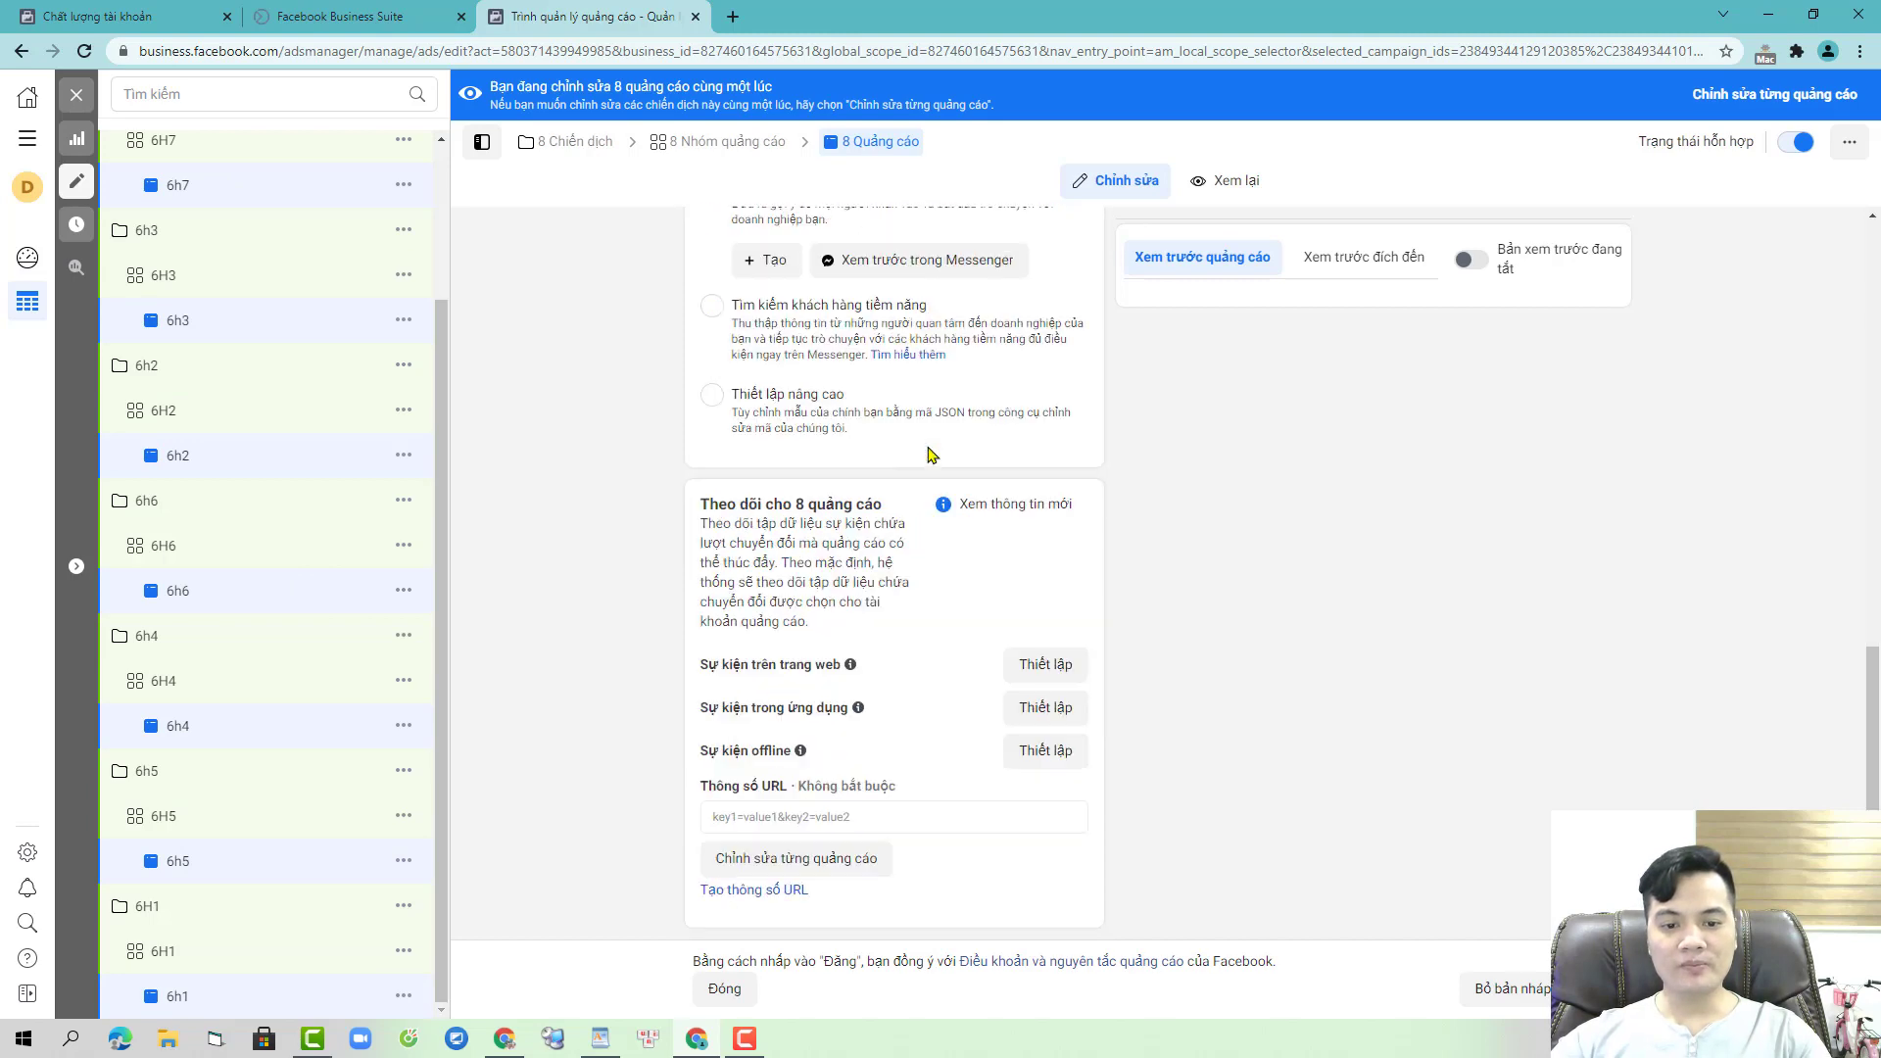
pyautogui.click(248, 739)
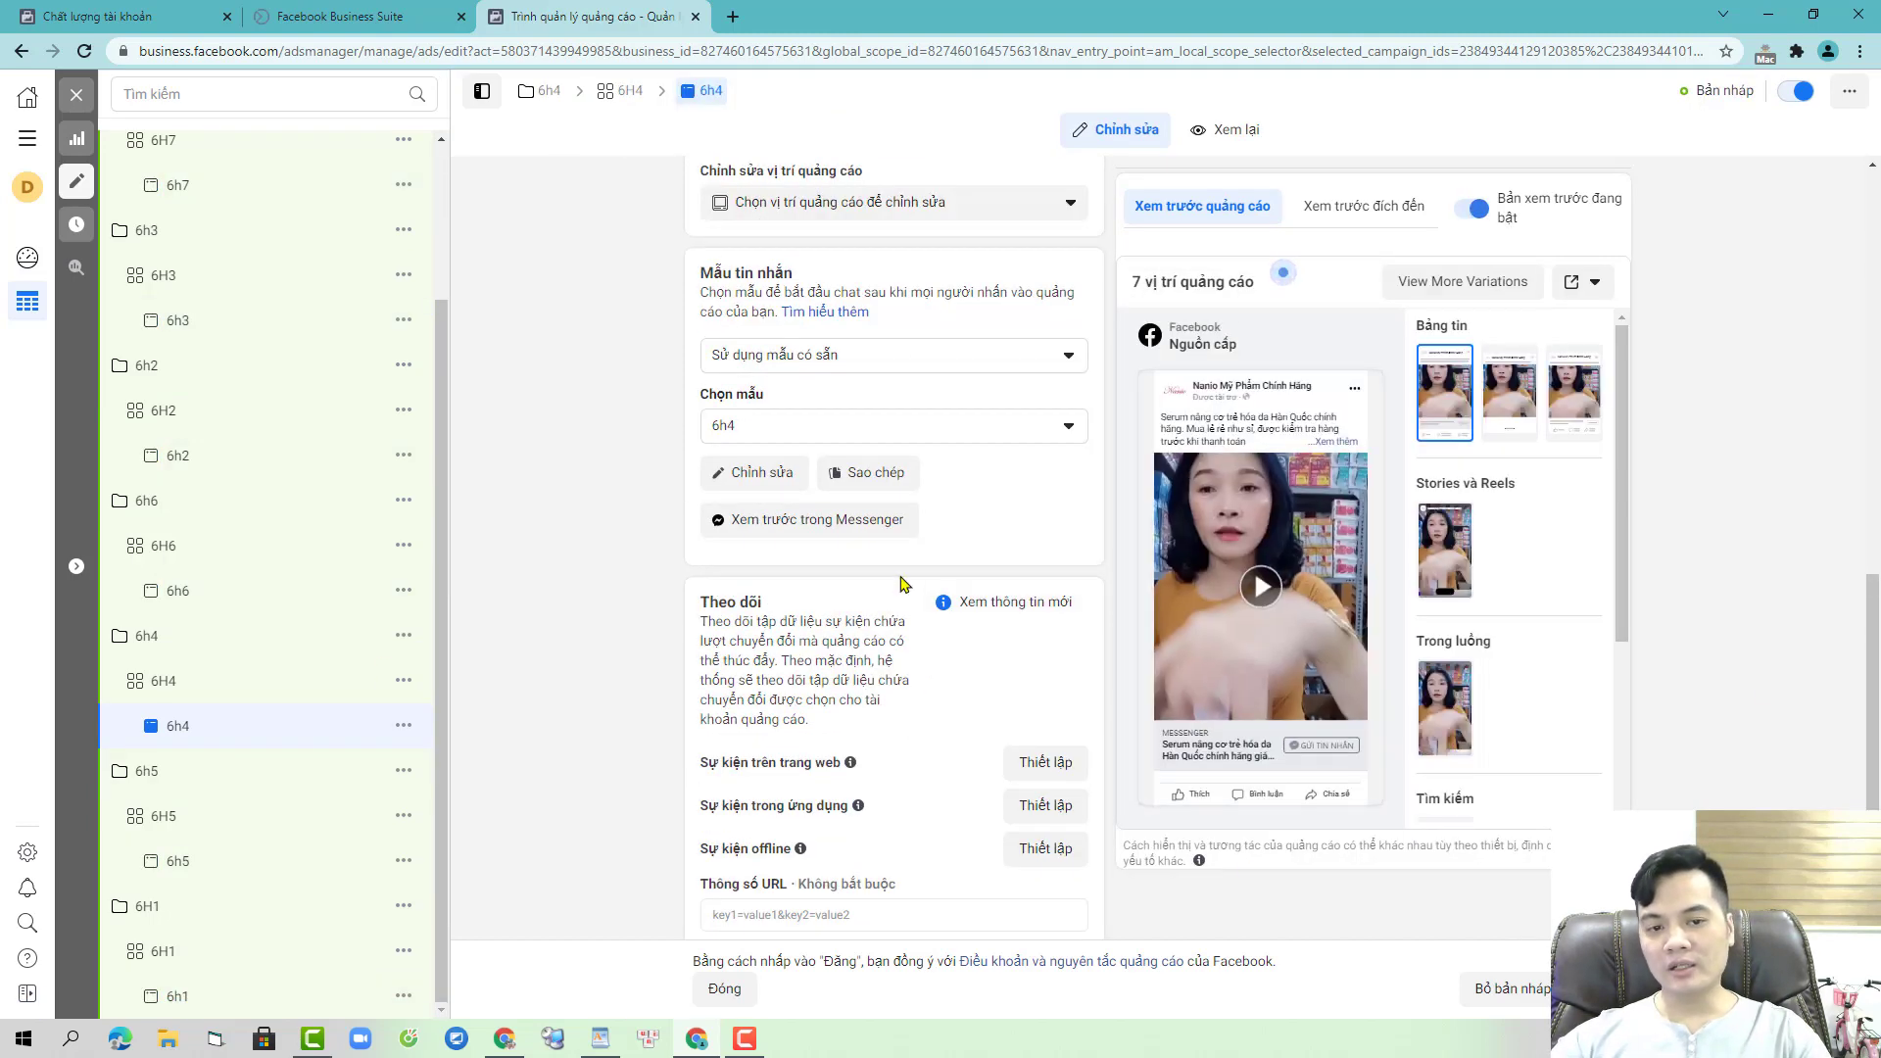
pyautogui.scroll(15, 549, 392)
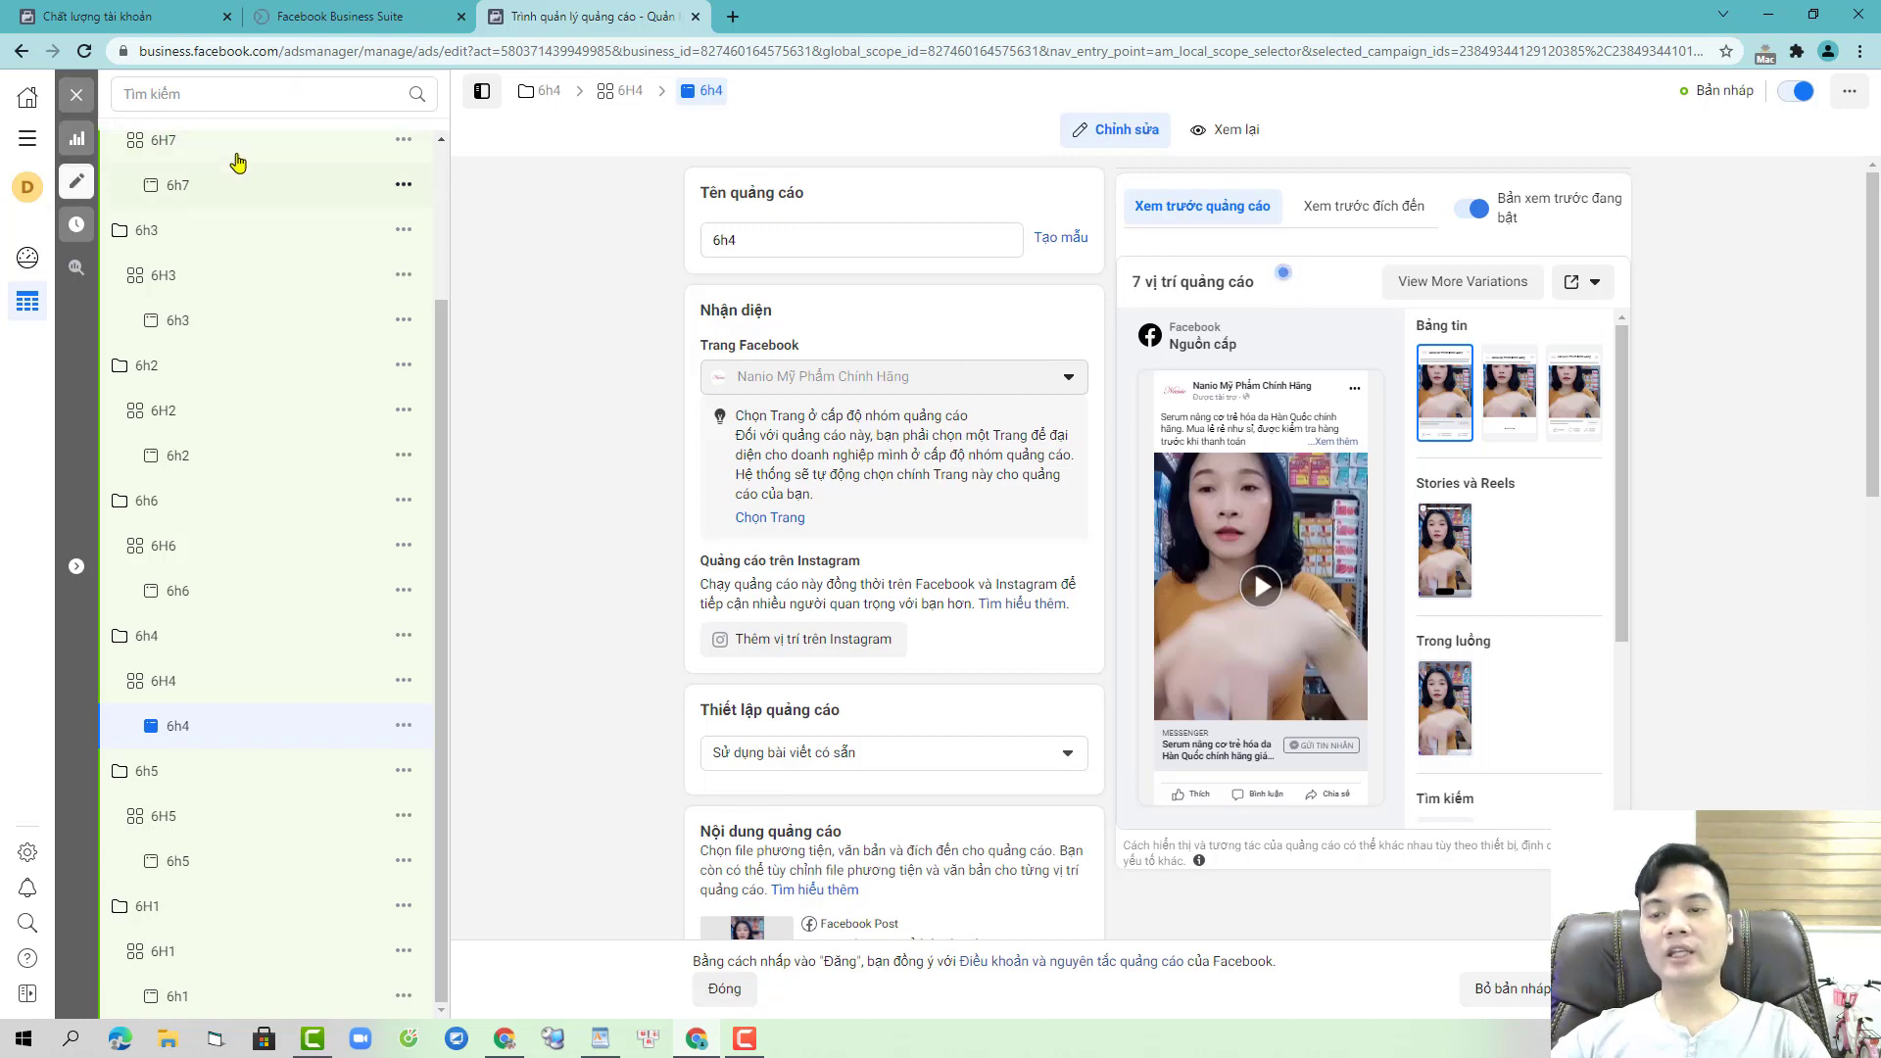
pyautogui.click(698, 995)
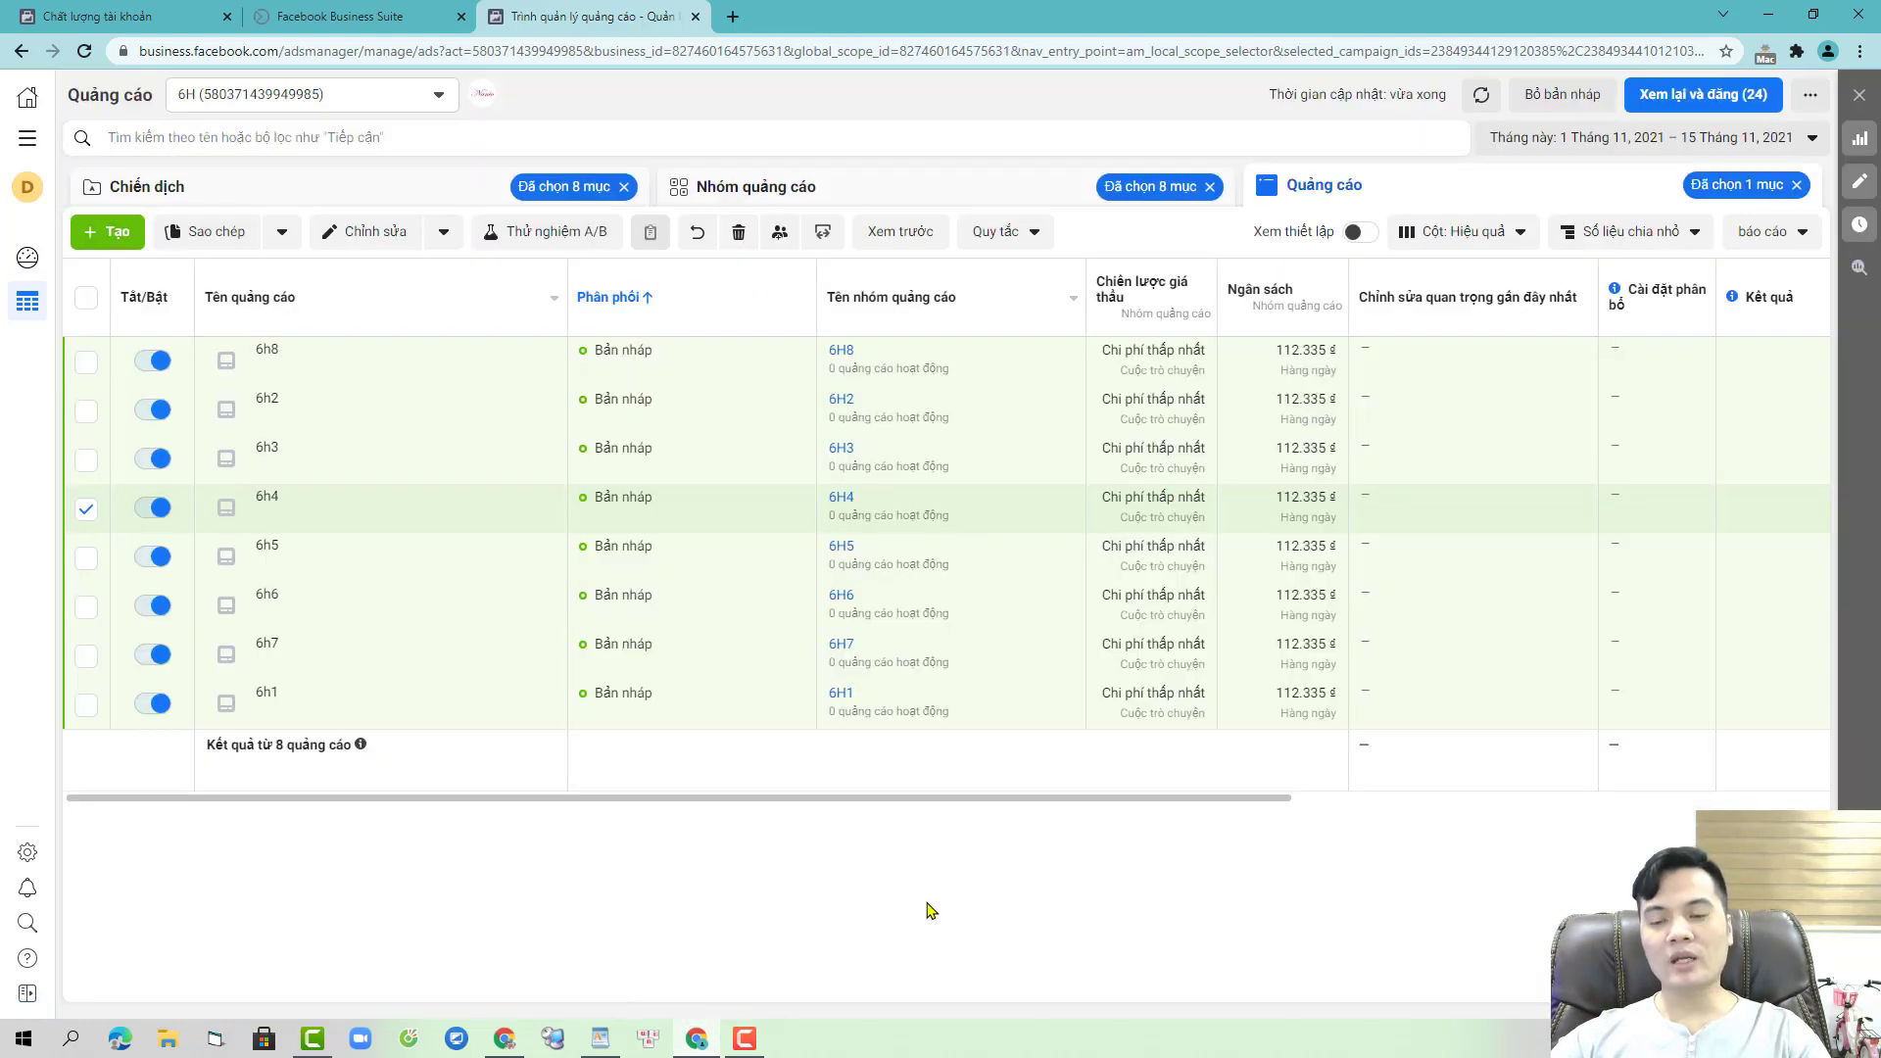
# - Review the drafts' ad list and publish them
pyautogui.click(1662, 93)
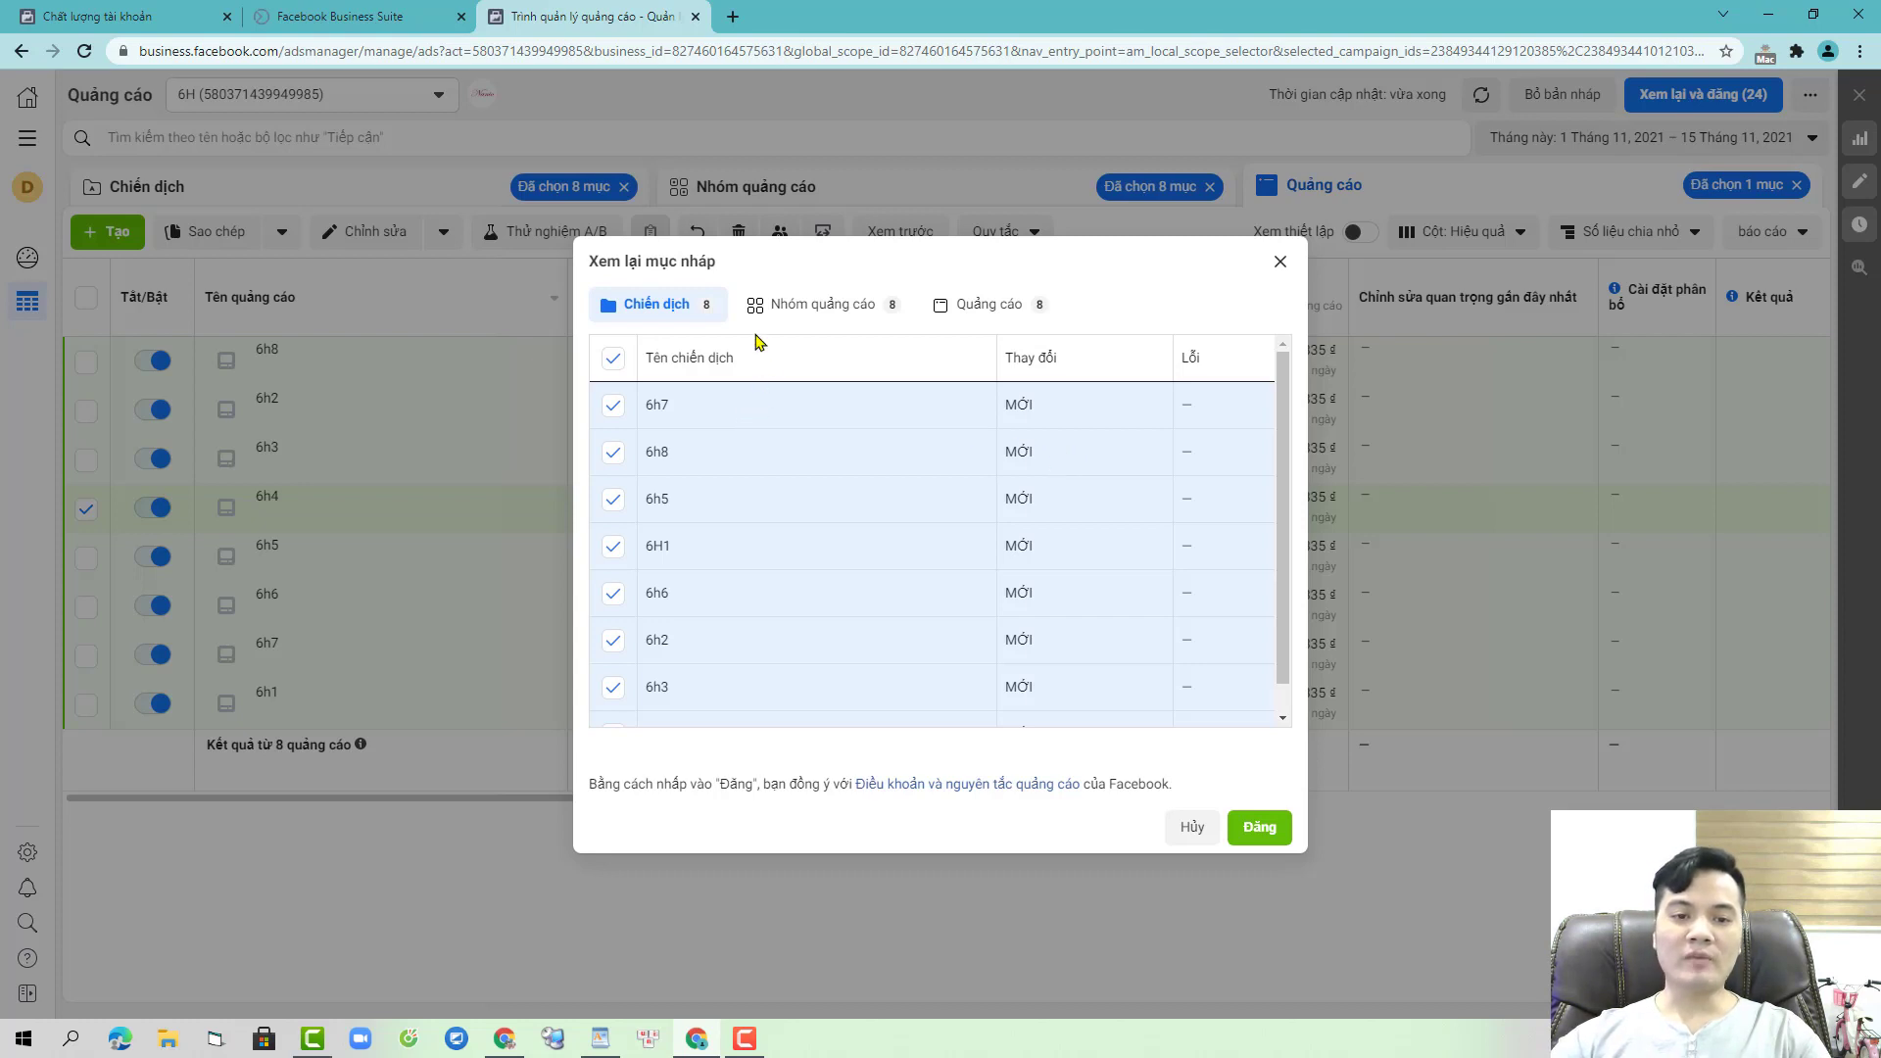
pyautogui.click(1012, 305)
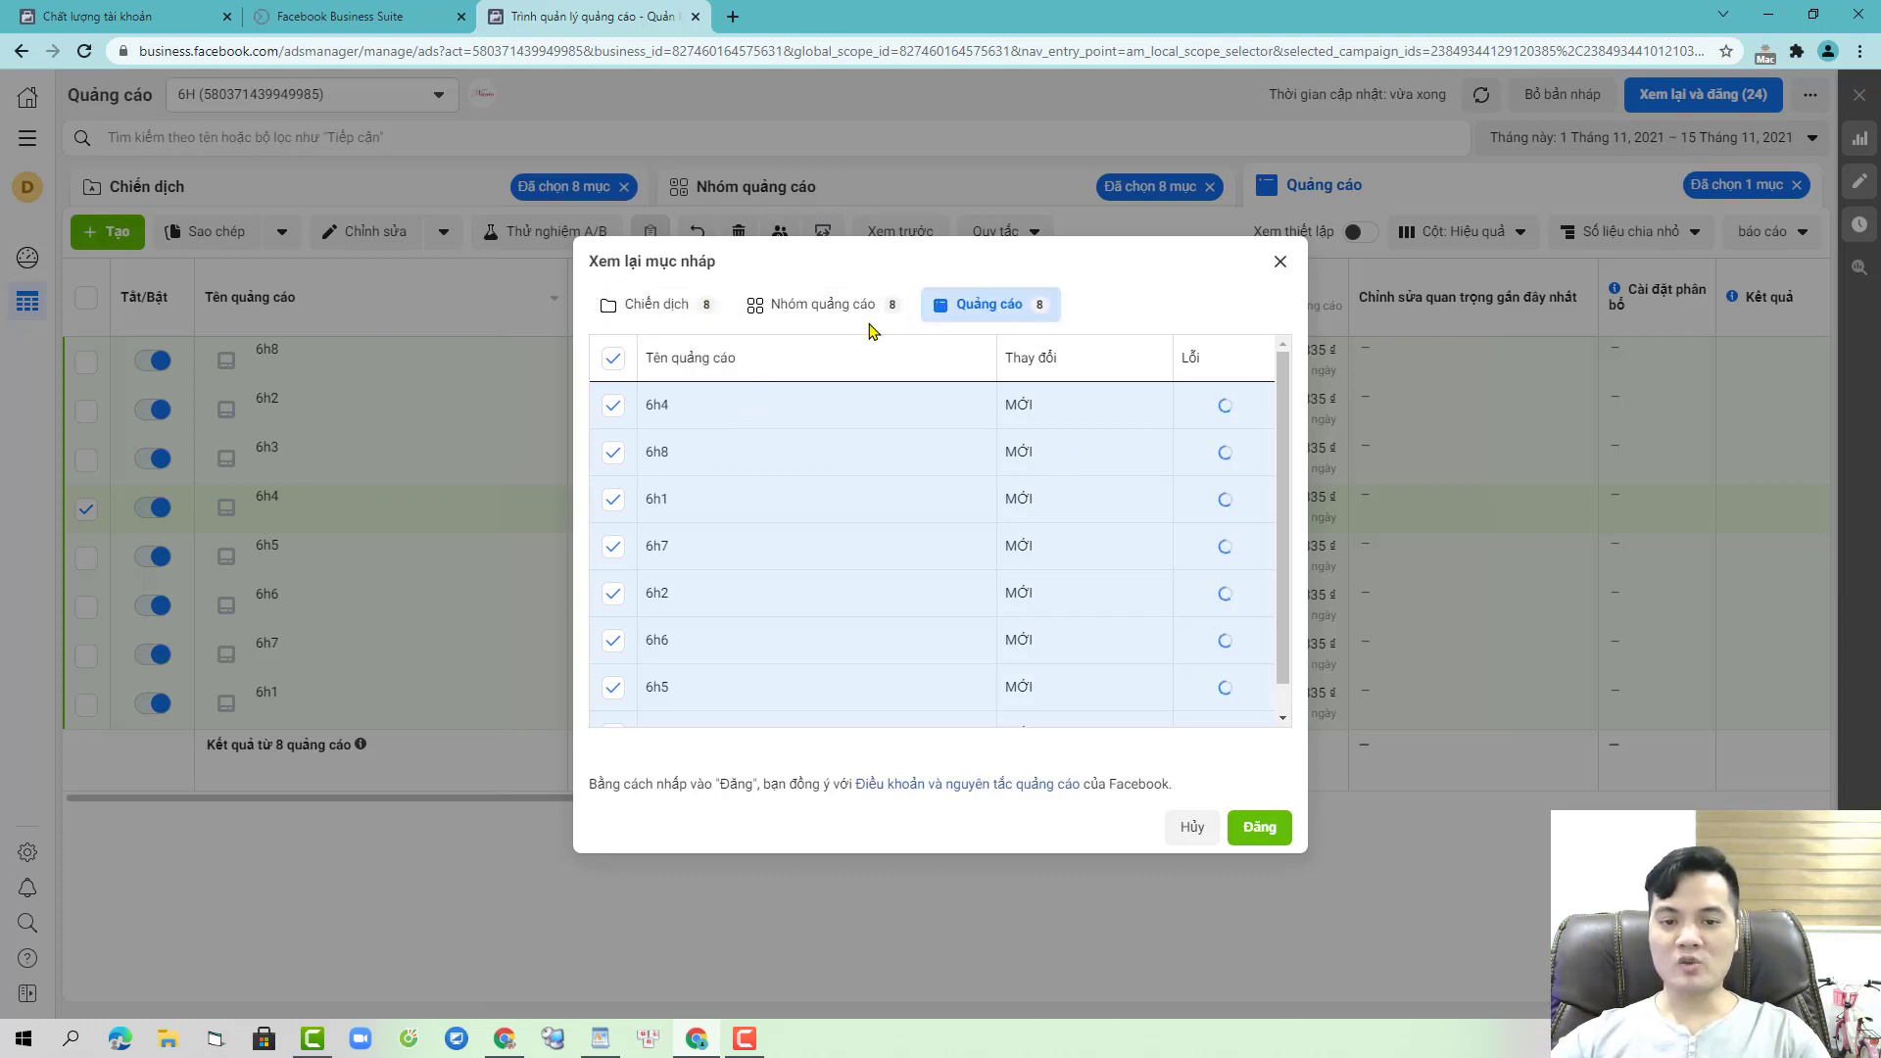
pyautogui.click(610, 359)
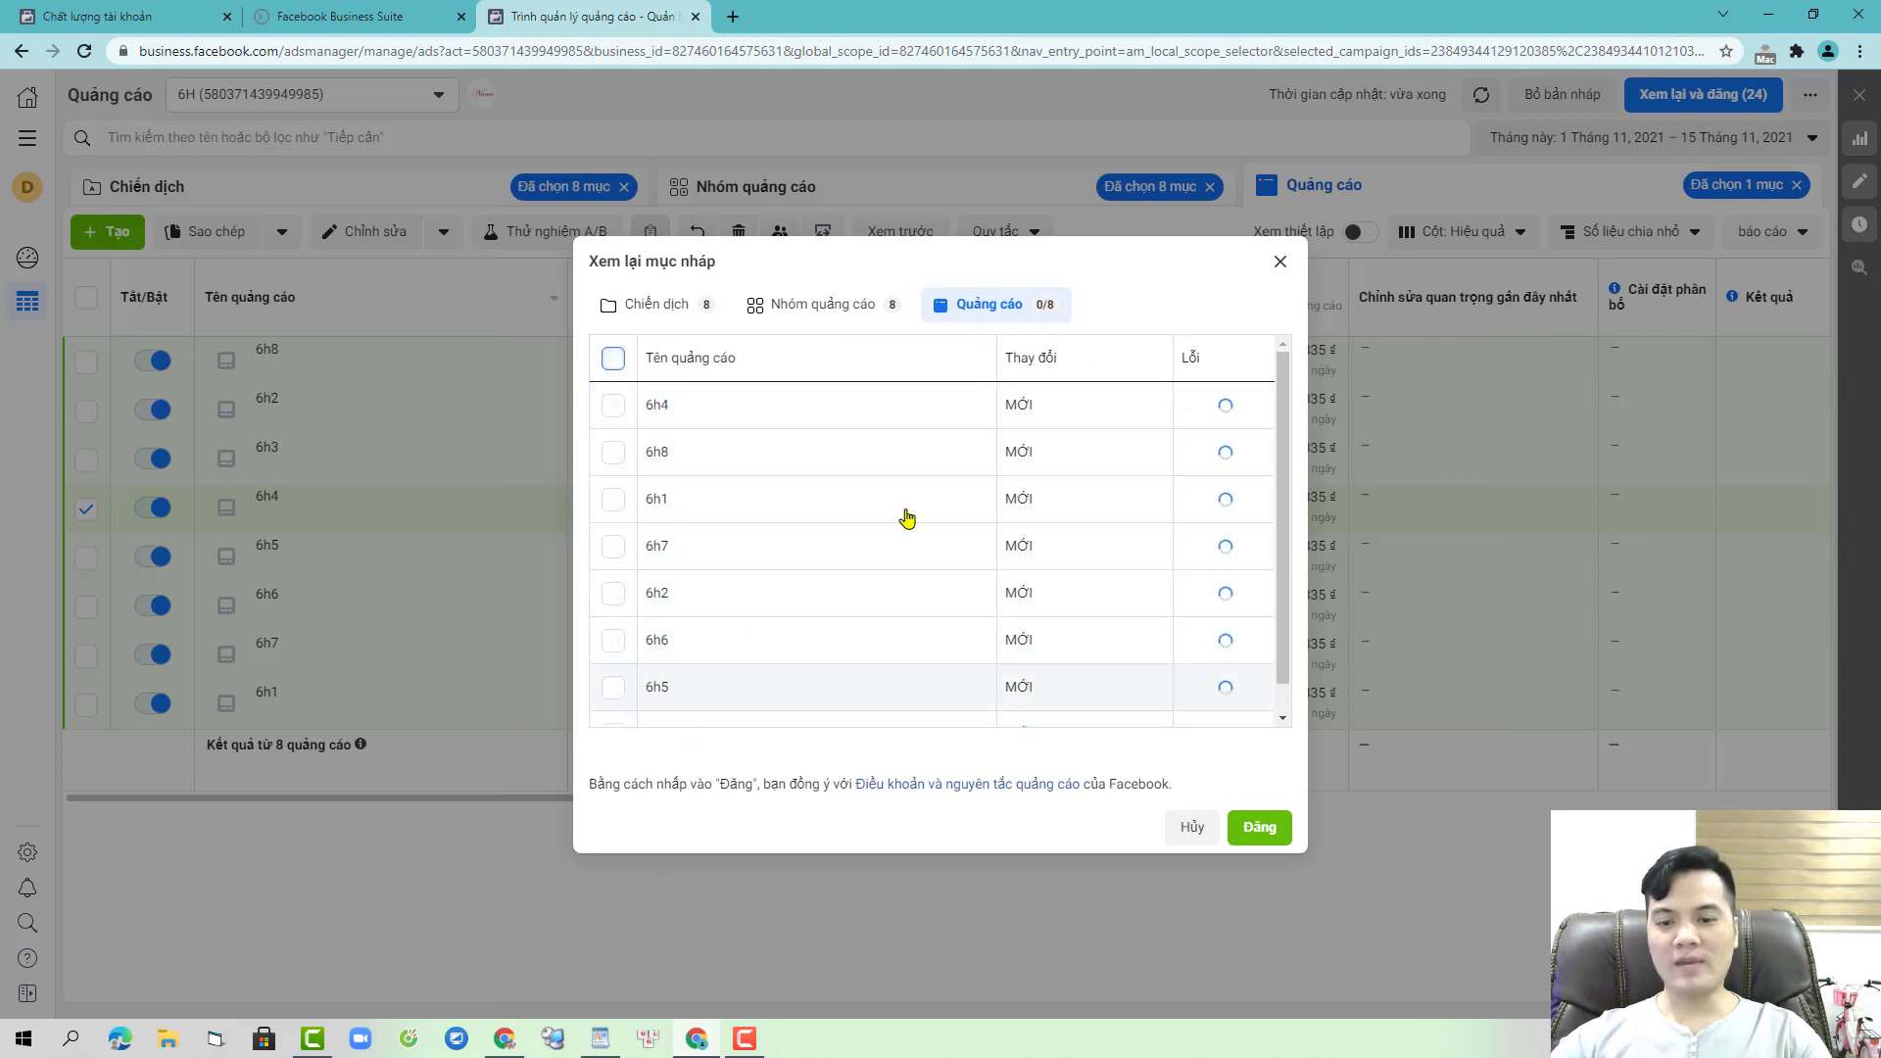
pyautogui.click(1259, 828)
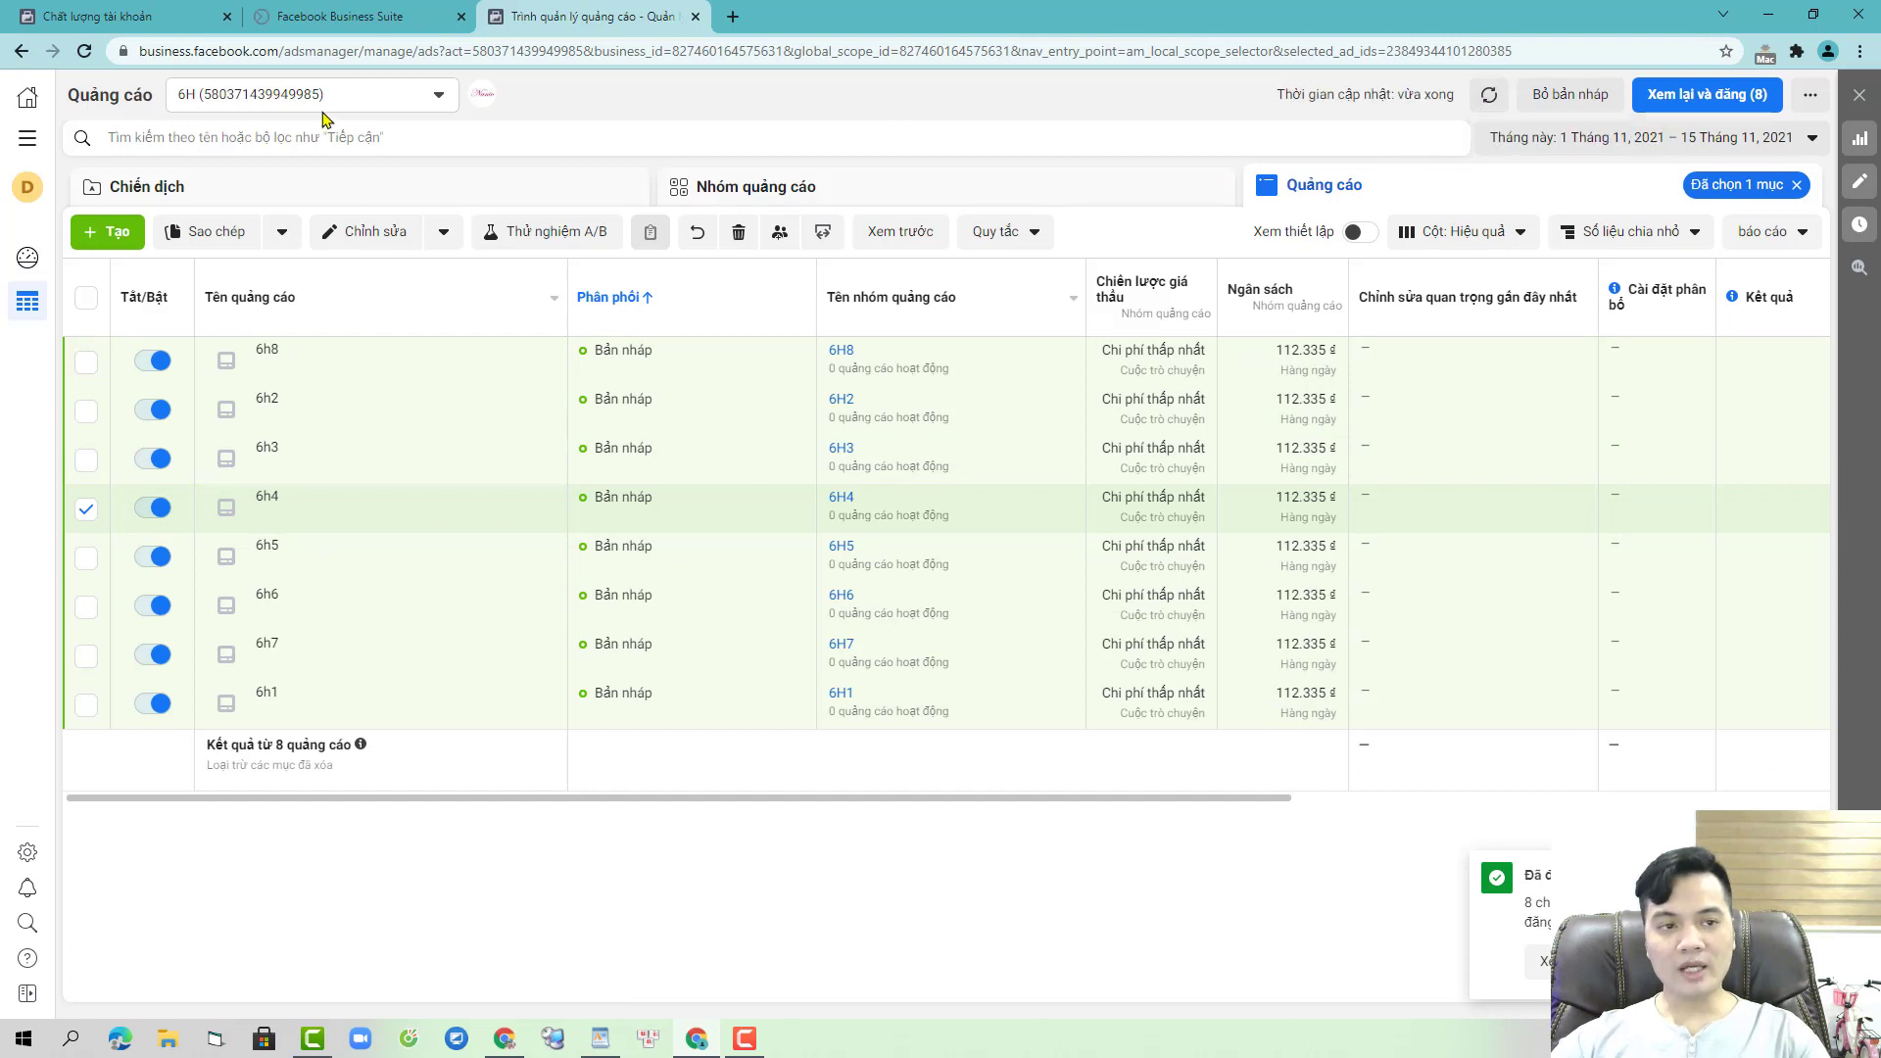
# - Reload the page and publish the eight remaining draft ads 6h1–6h8
pyautogui.click(84, 55)
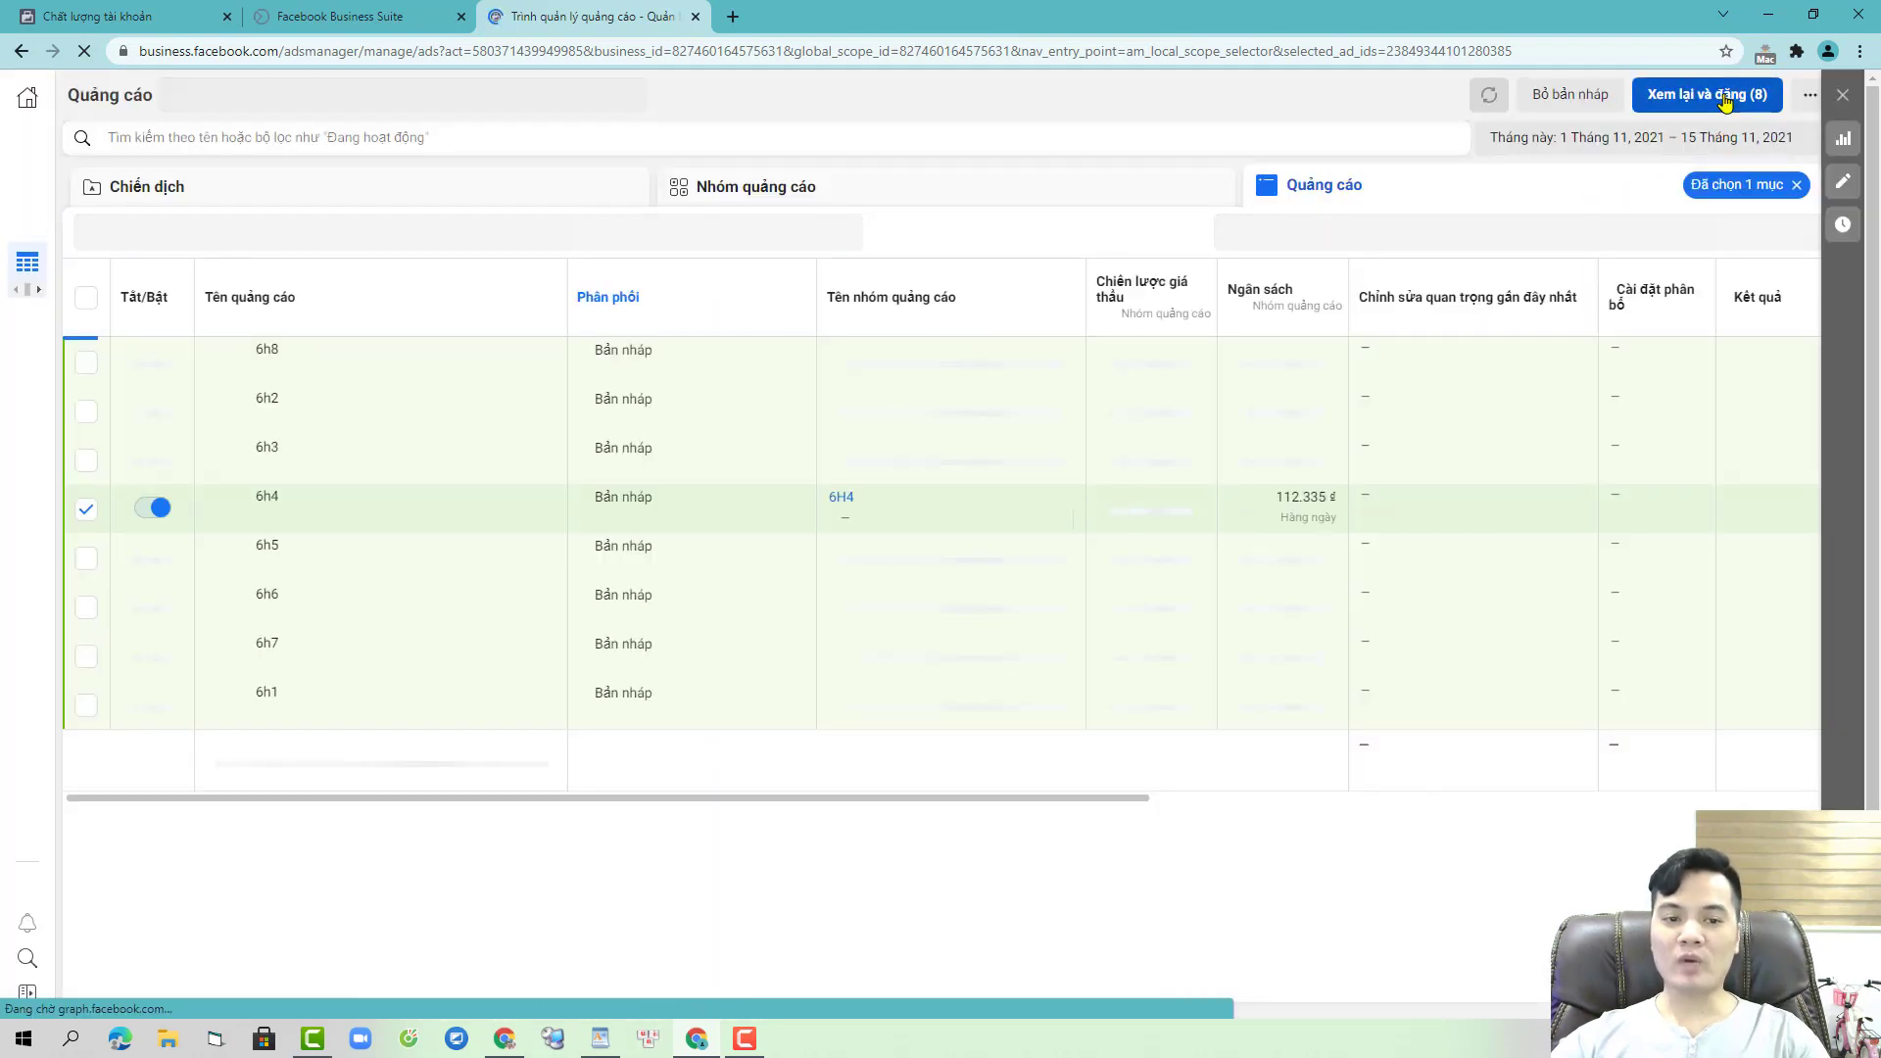
pyautogui.click(1724, 98)
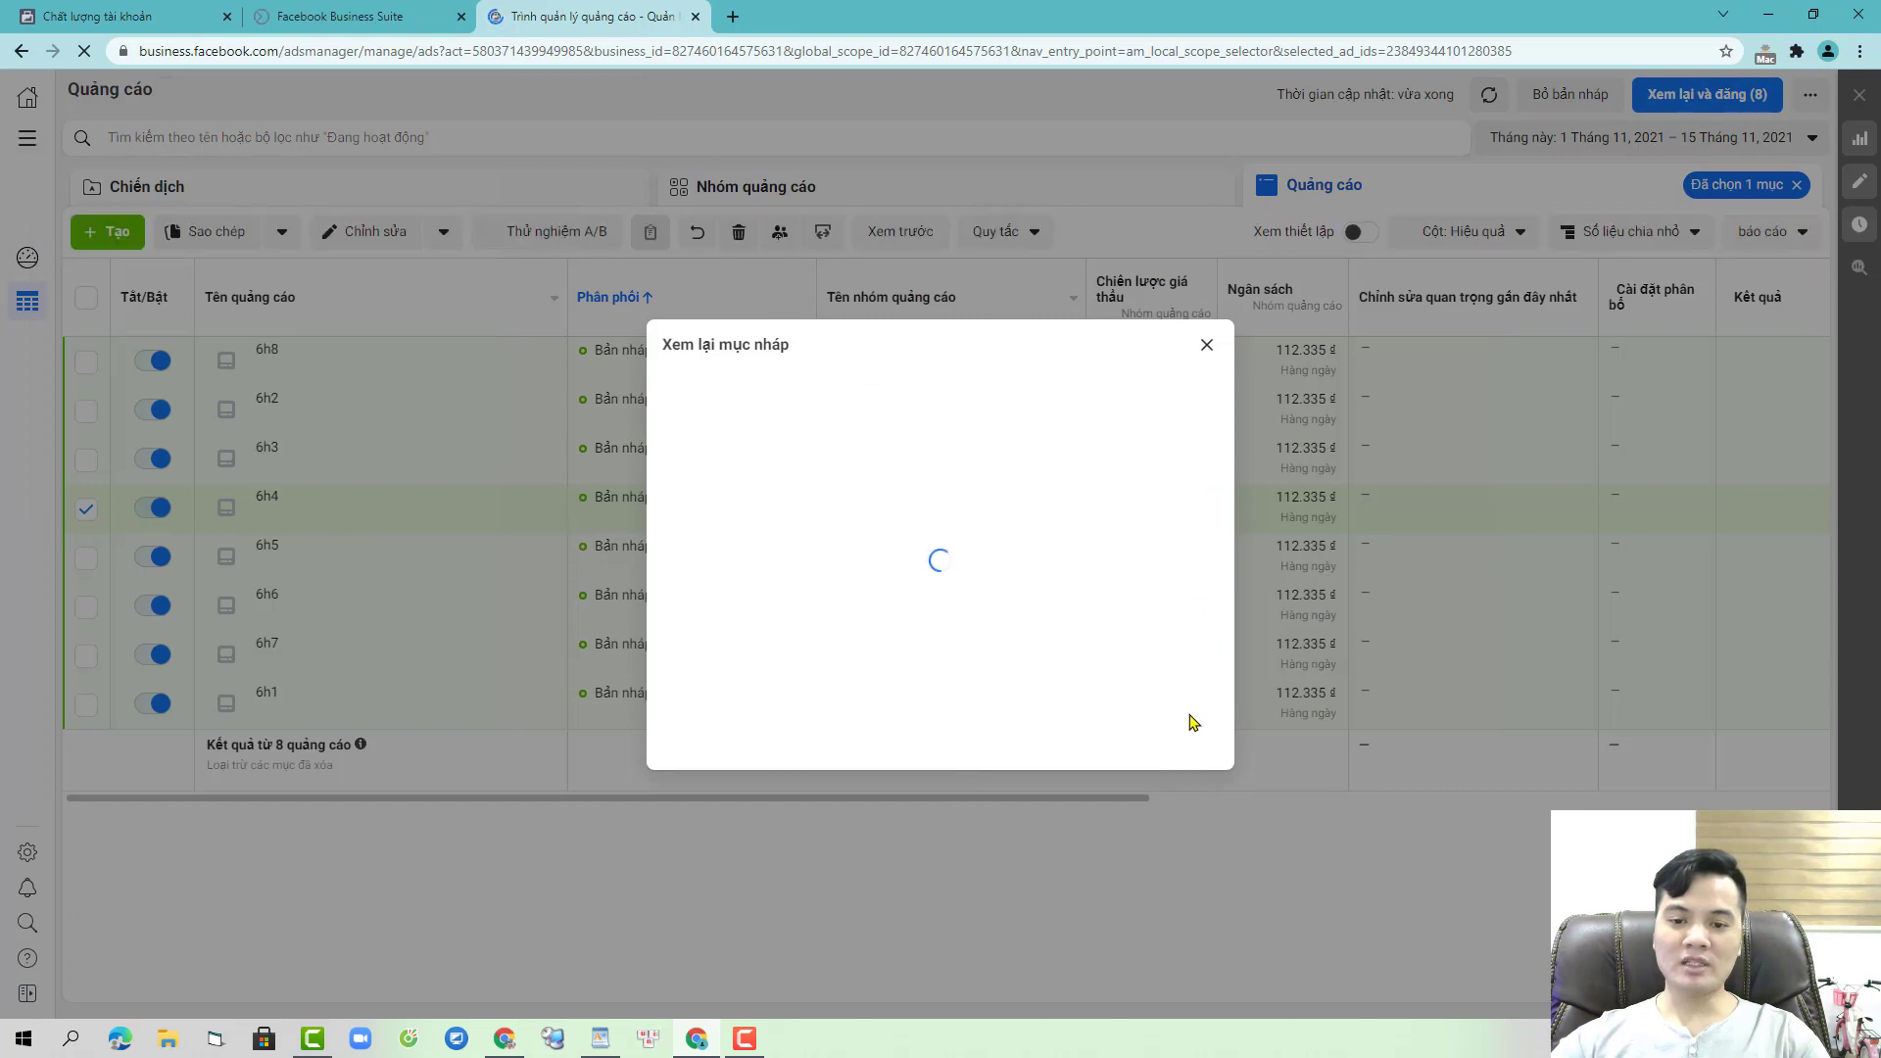
pyautogui.click(1260, 827)
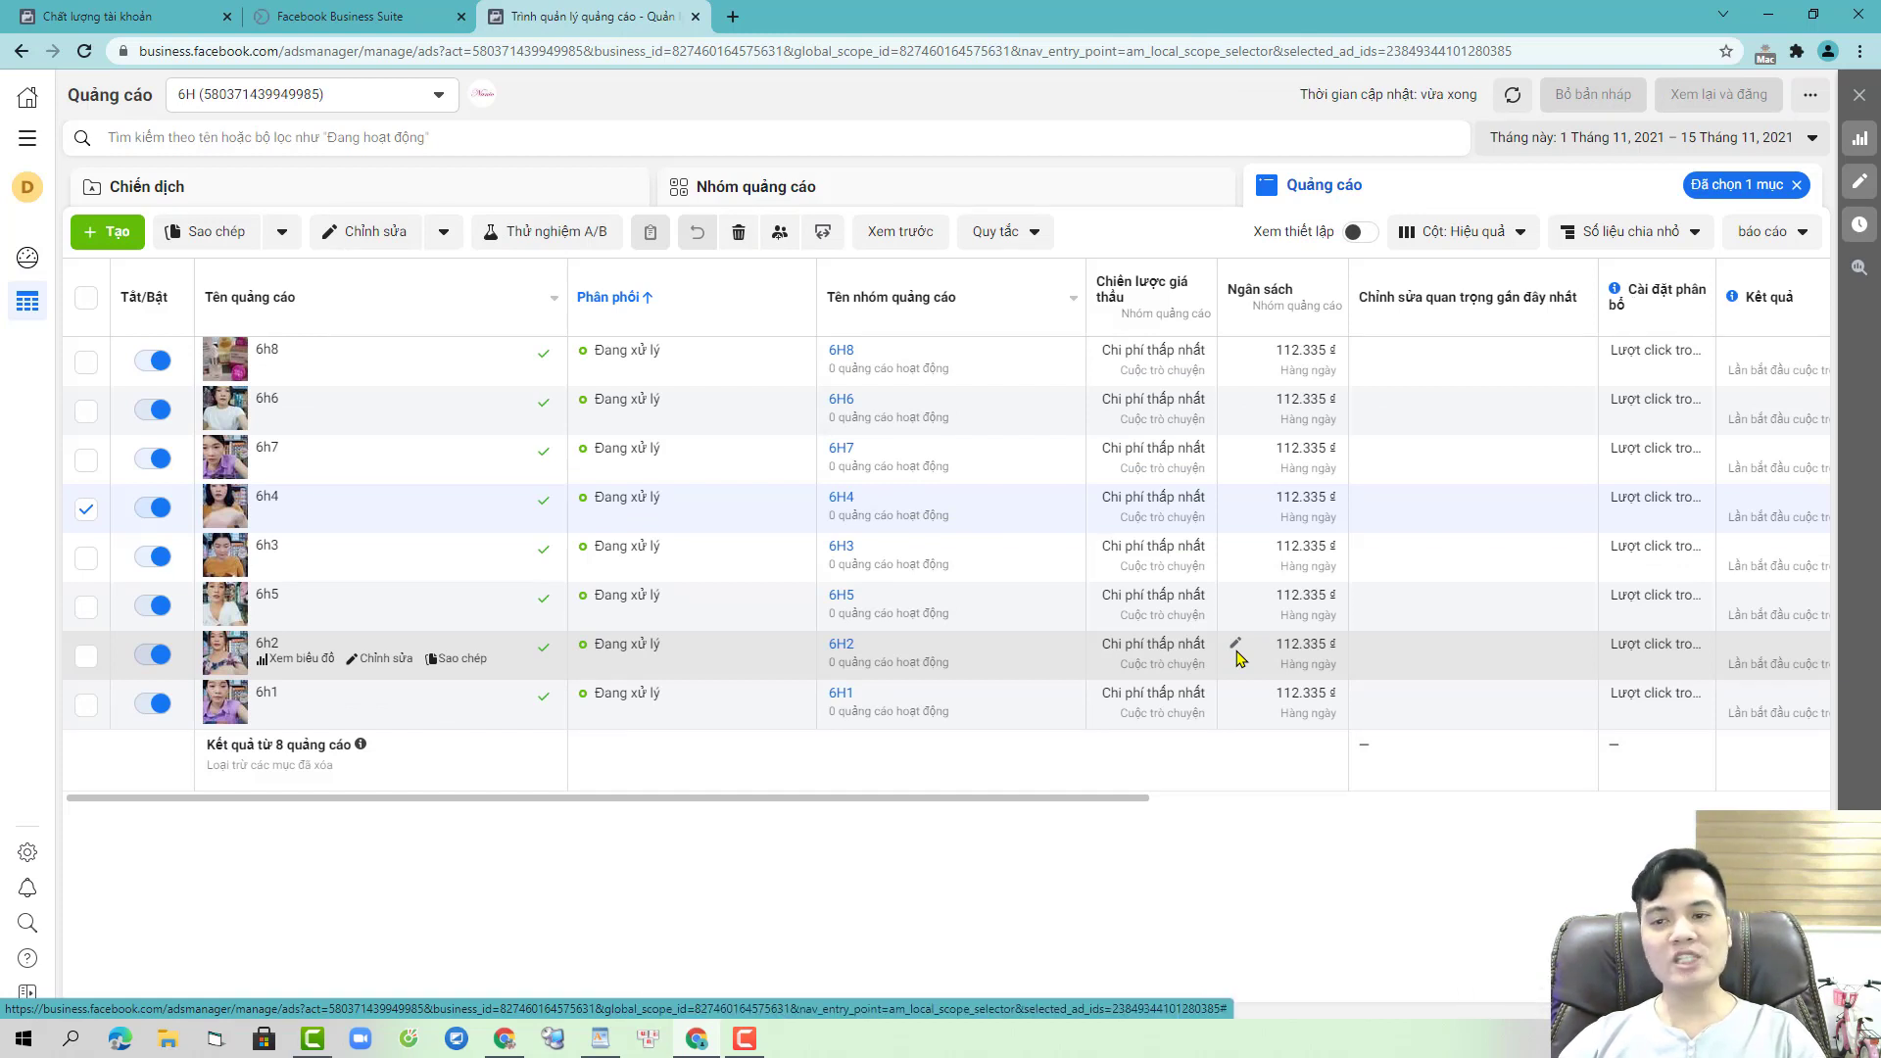
# - Clear the 6h4 selection and view the campaigns now marked account-disabled, then switch to Account Quality
pyautogui.click(1797, 185)
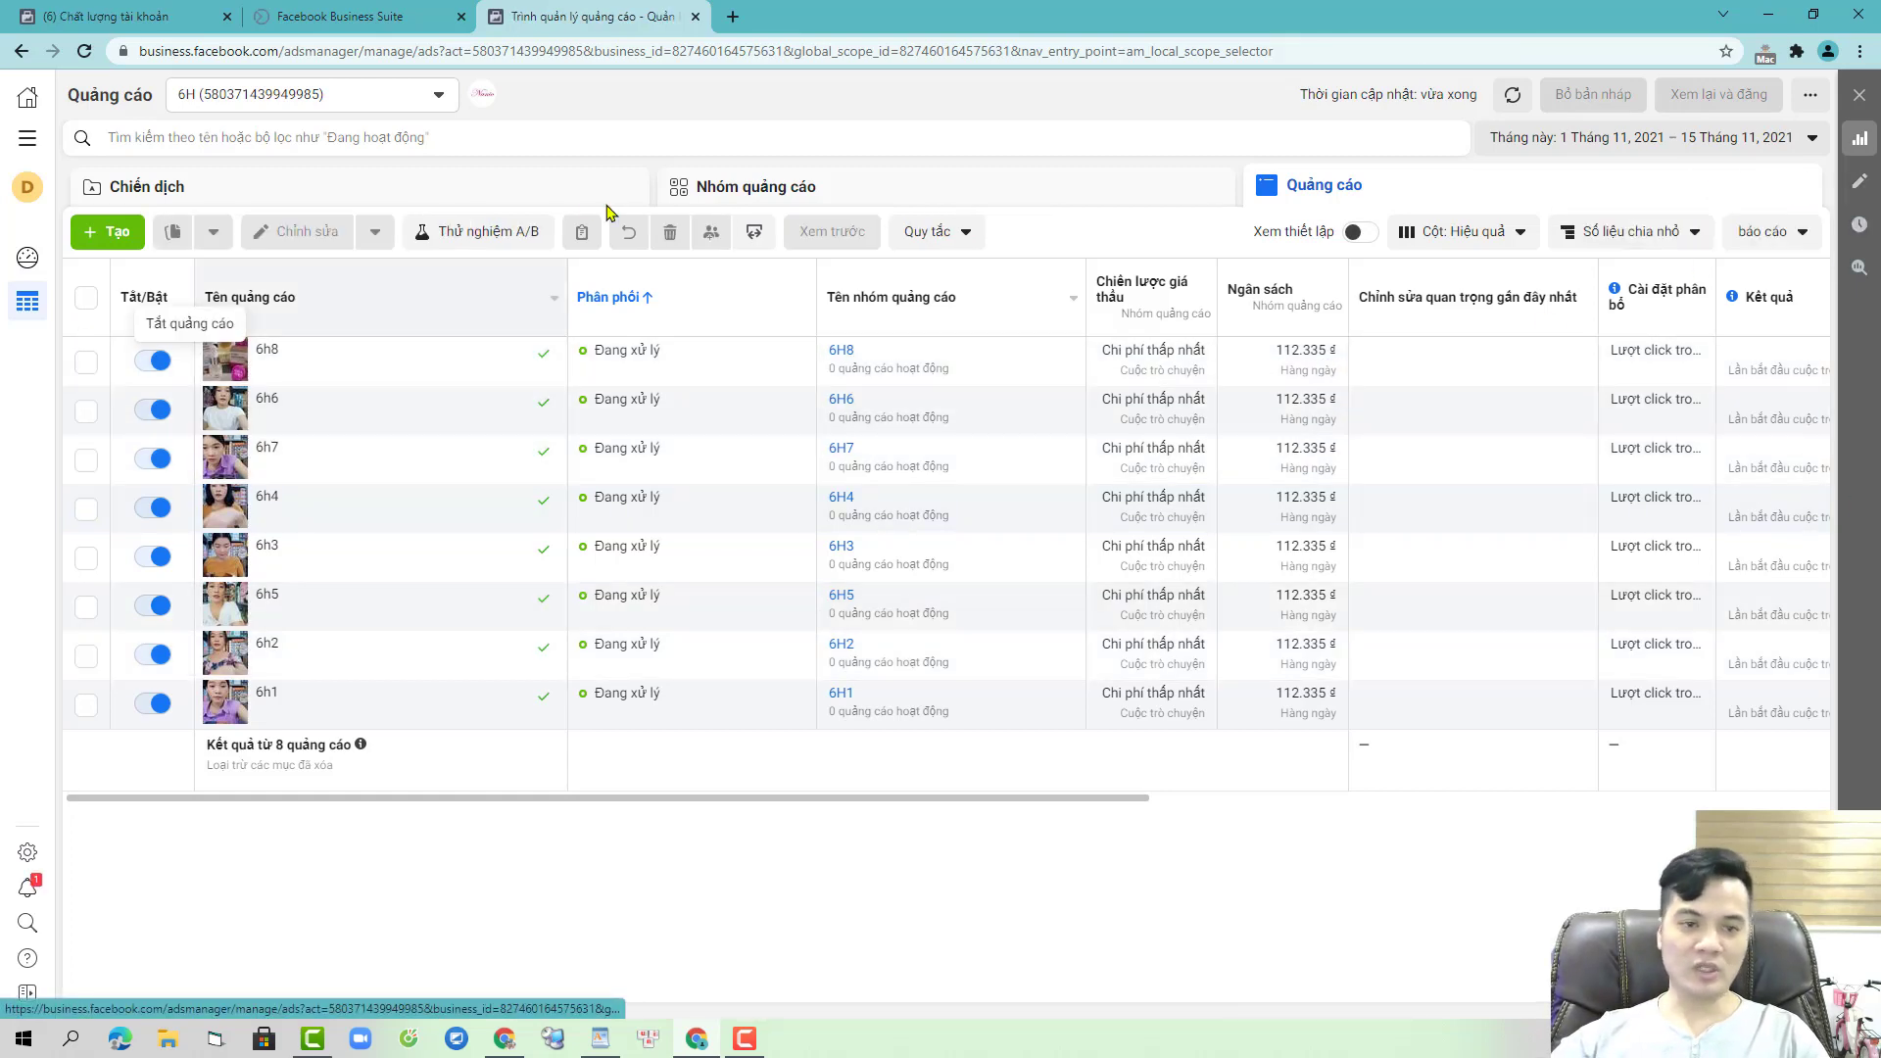
pyautogui.click(547, 190)
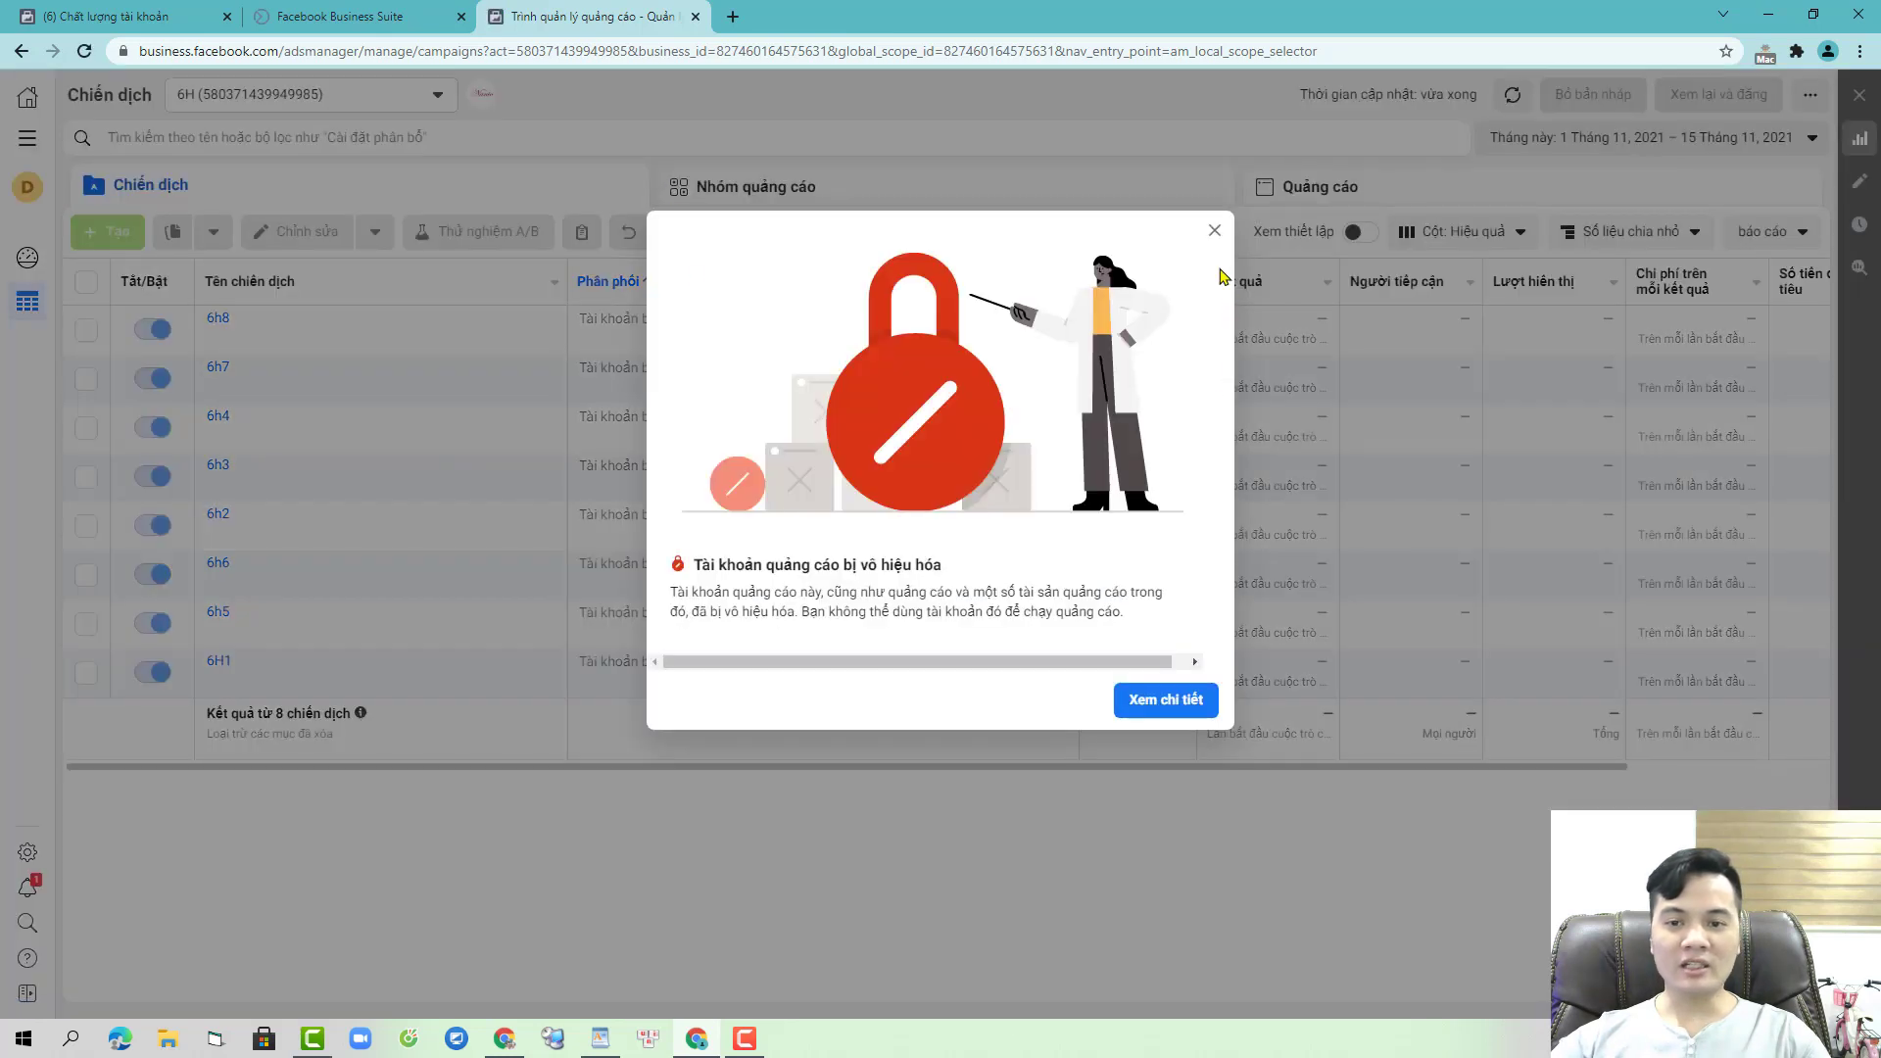
pyautogui.click(1215, 233)
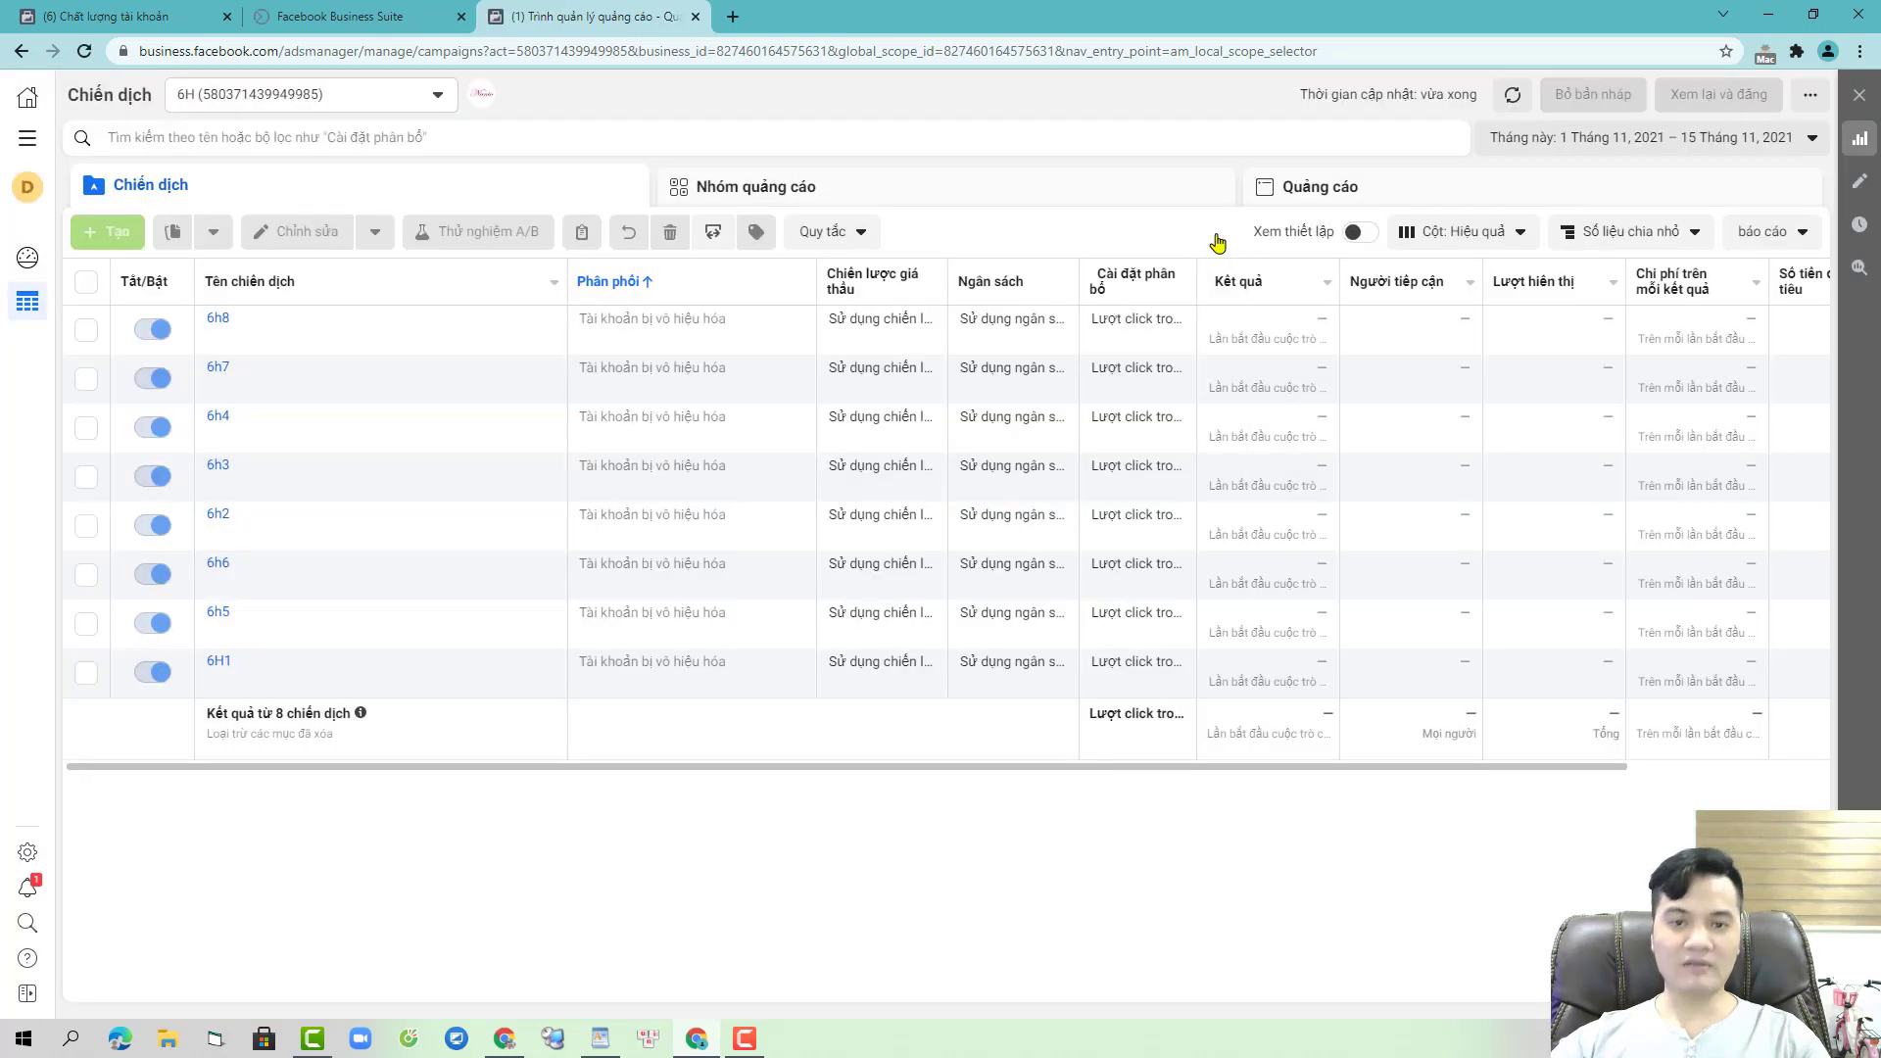
pyautogui.click(121, 9)
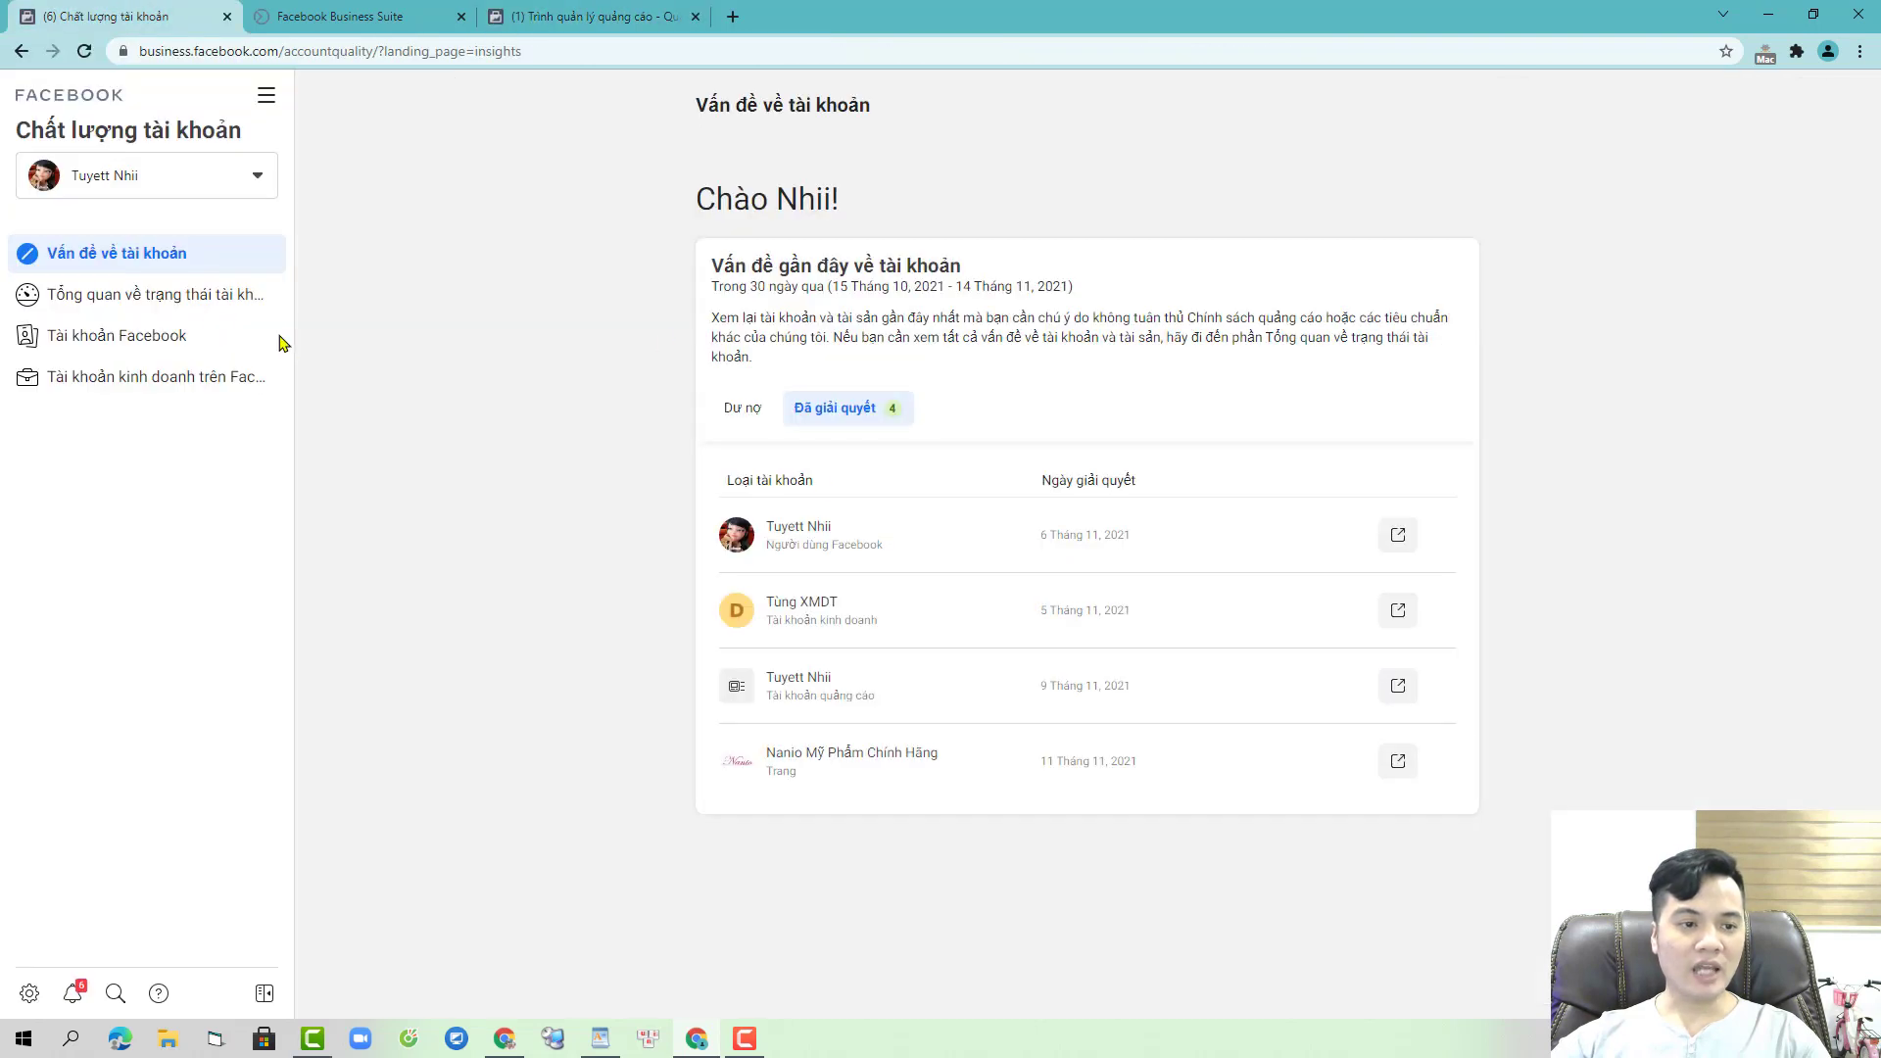
# - Open the account status overview and drill into the disabled 6H ad account
pyautogui.click(156, 296)
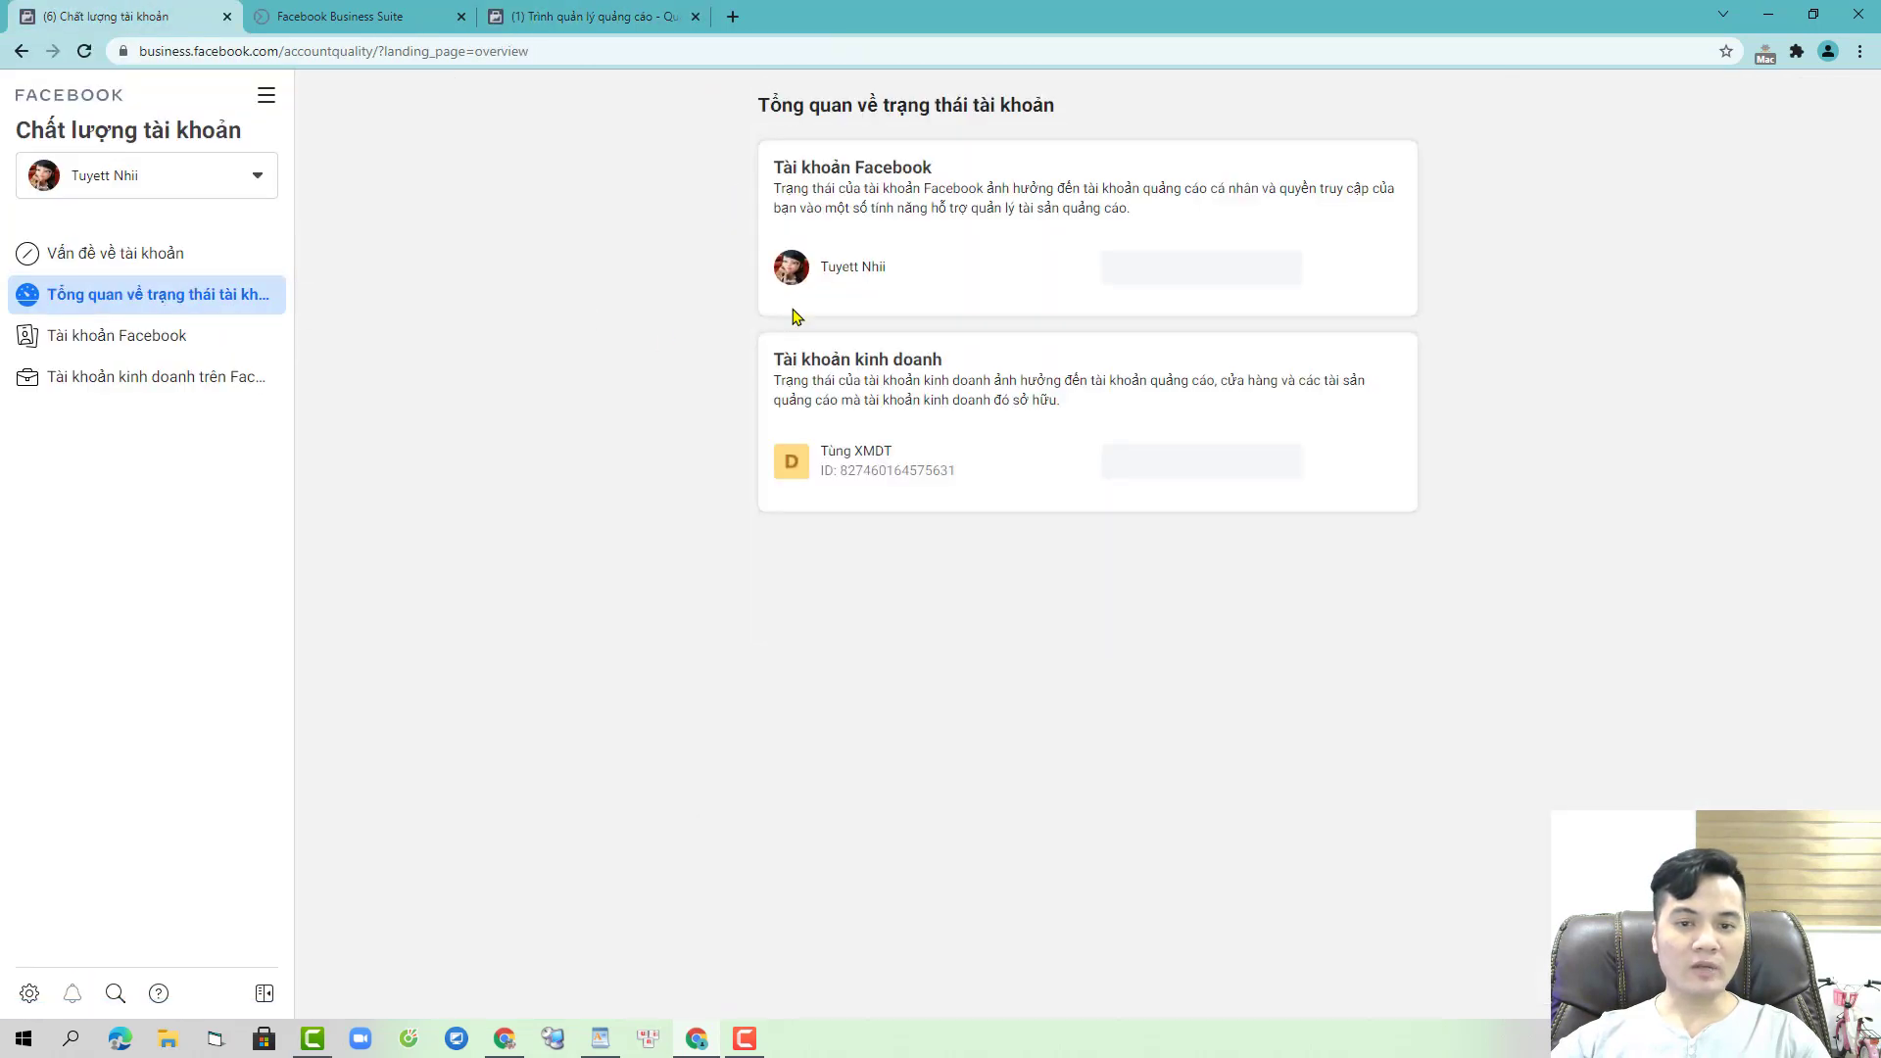
pyautogui.click(988, 454)
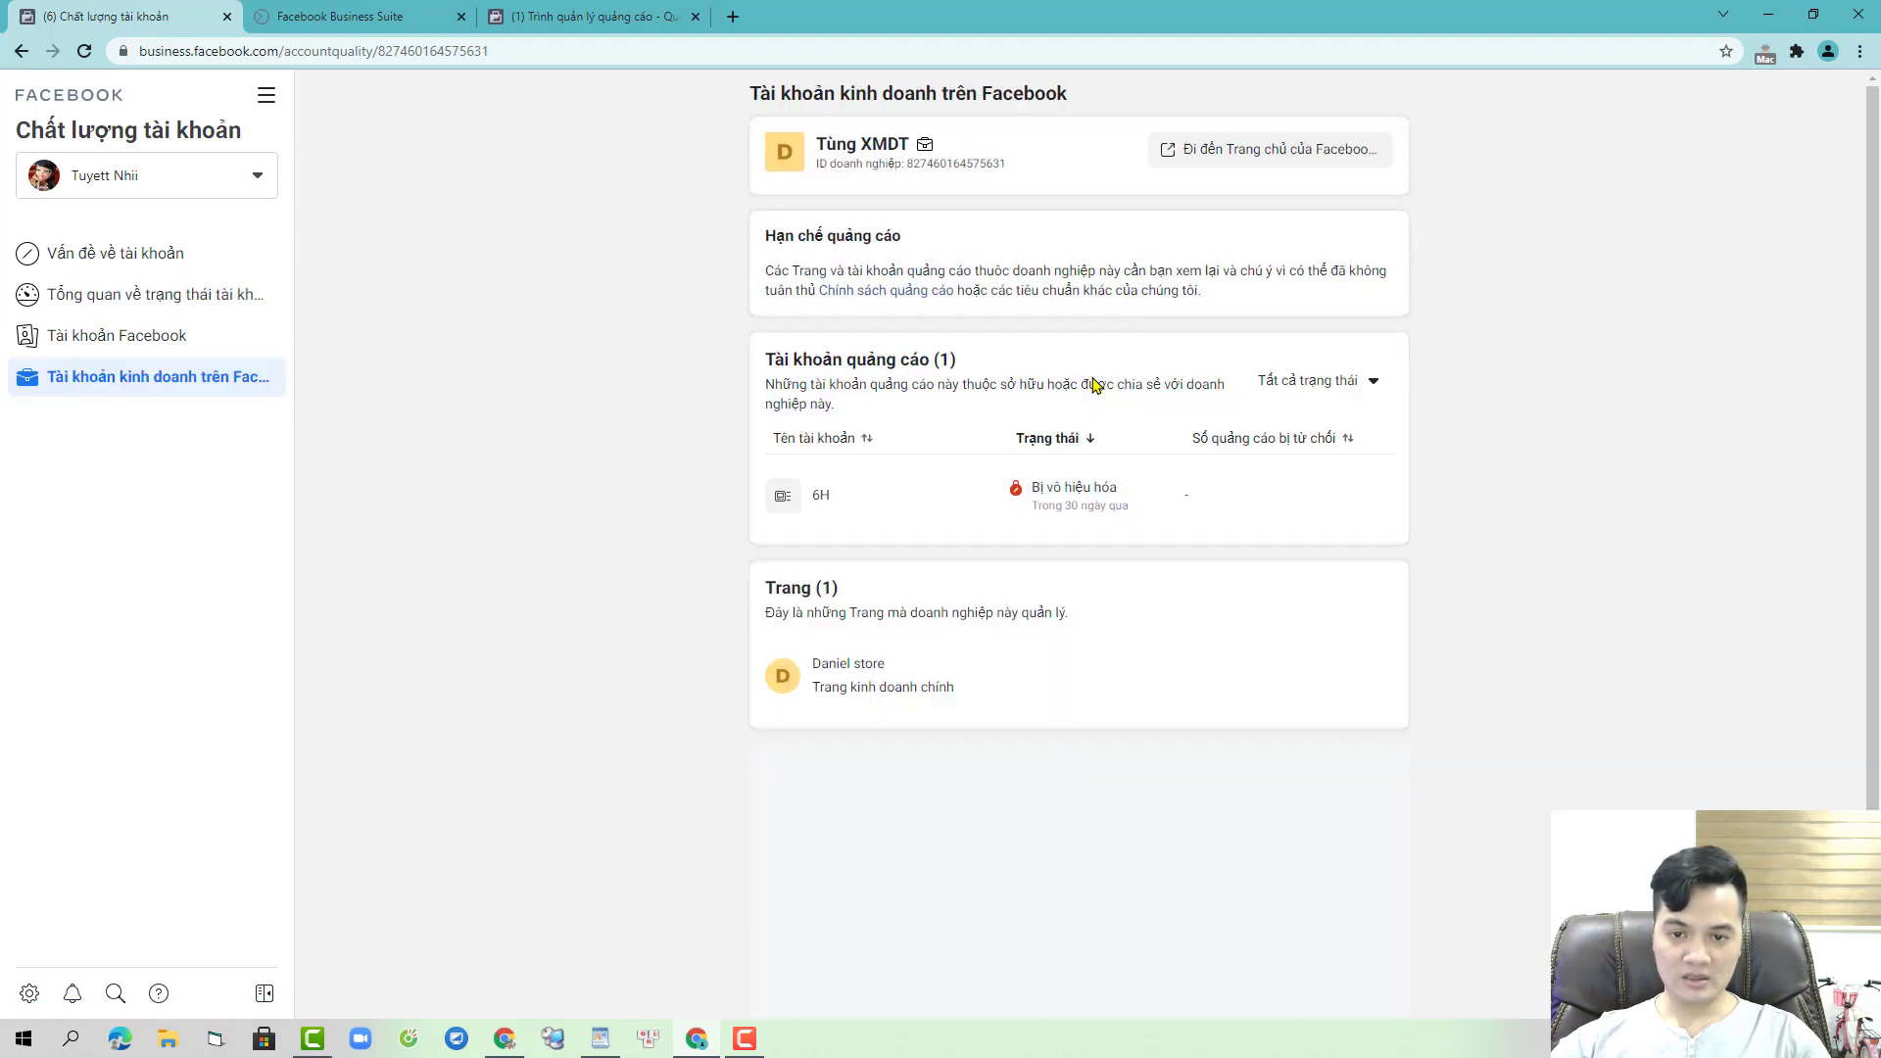
pyautogui.click(954, 498)
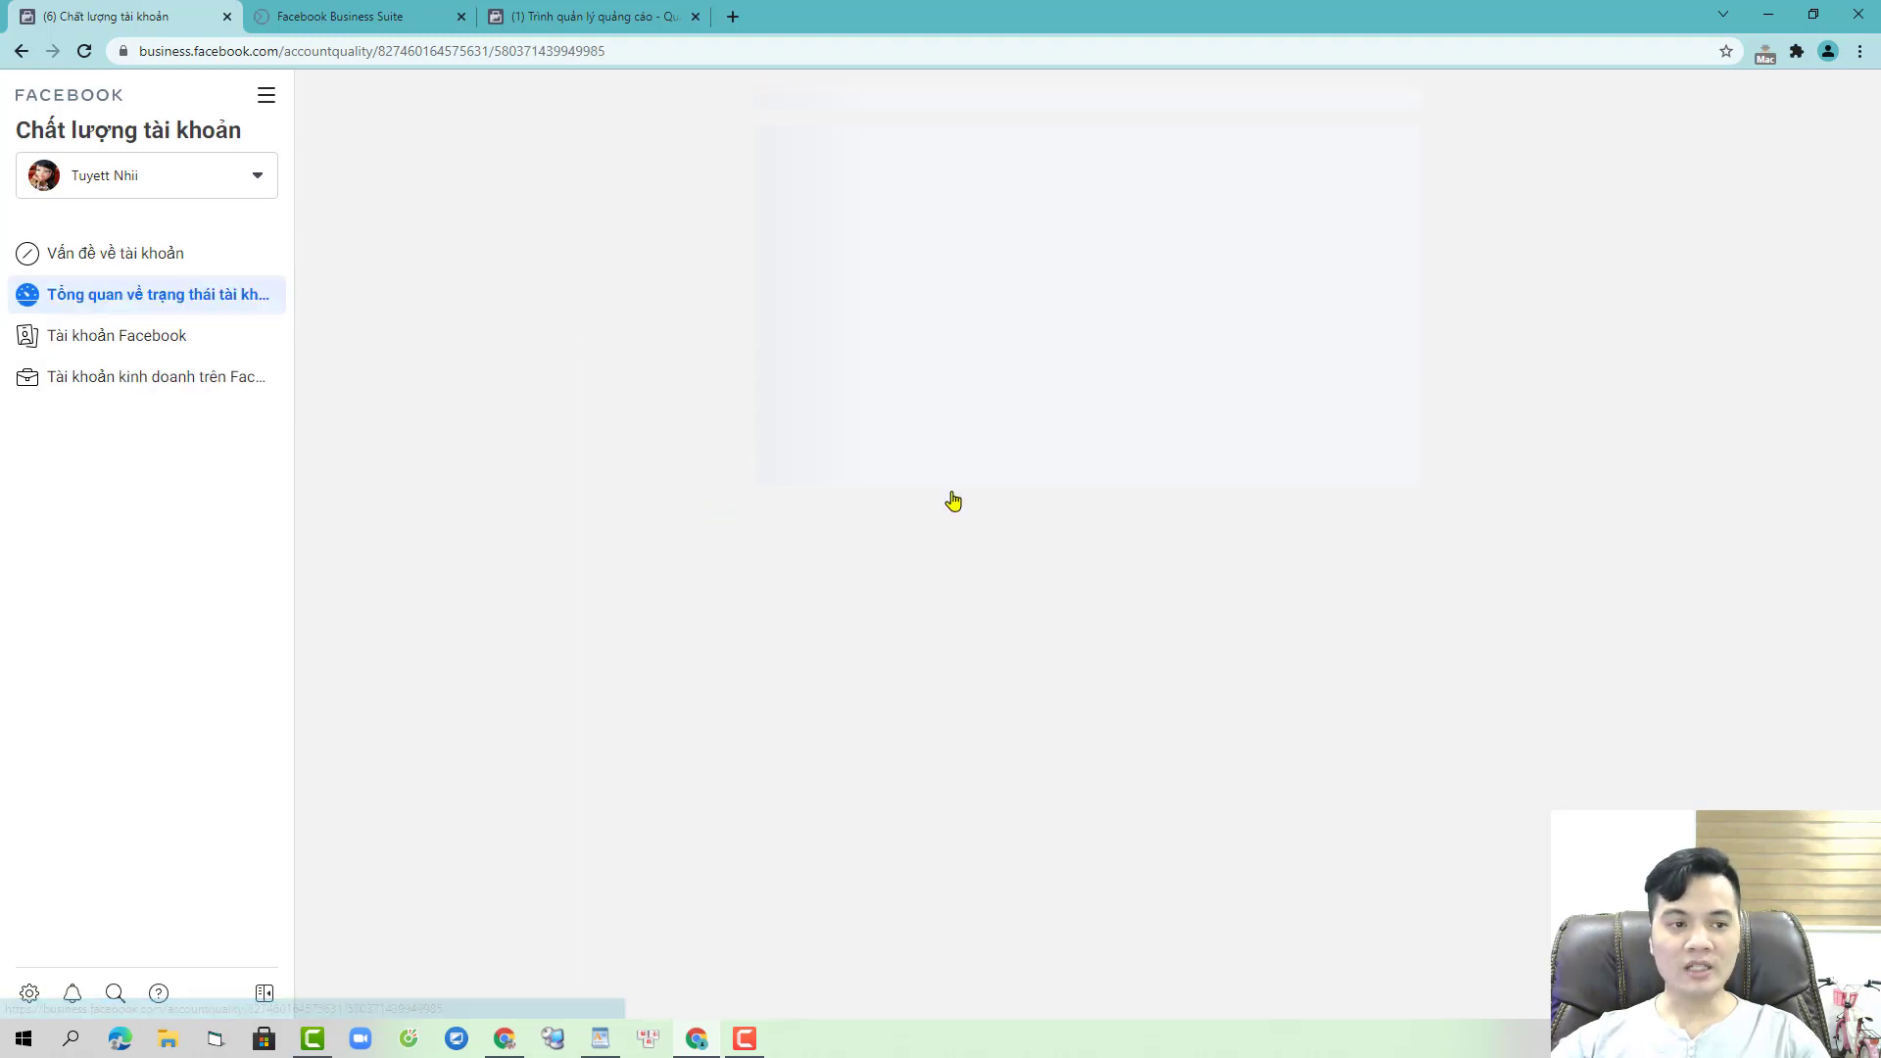
# - Request a review of the 6H ad account, citing unsure which policy was violated
pyautogui.click(1459, 366)
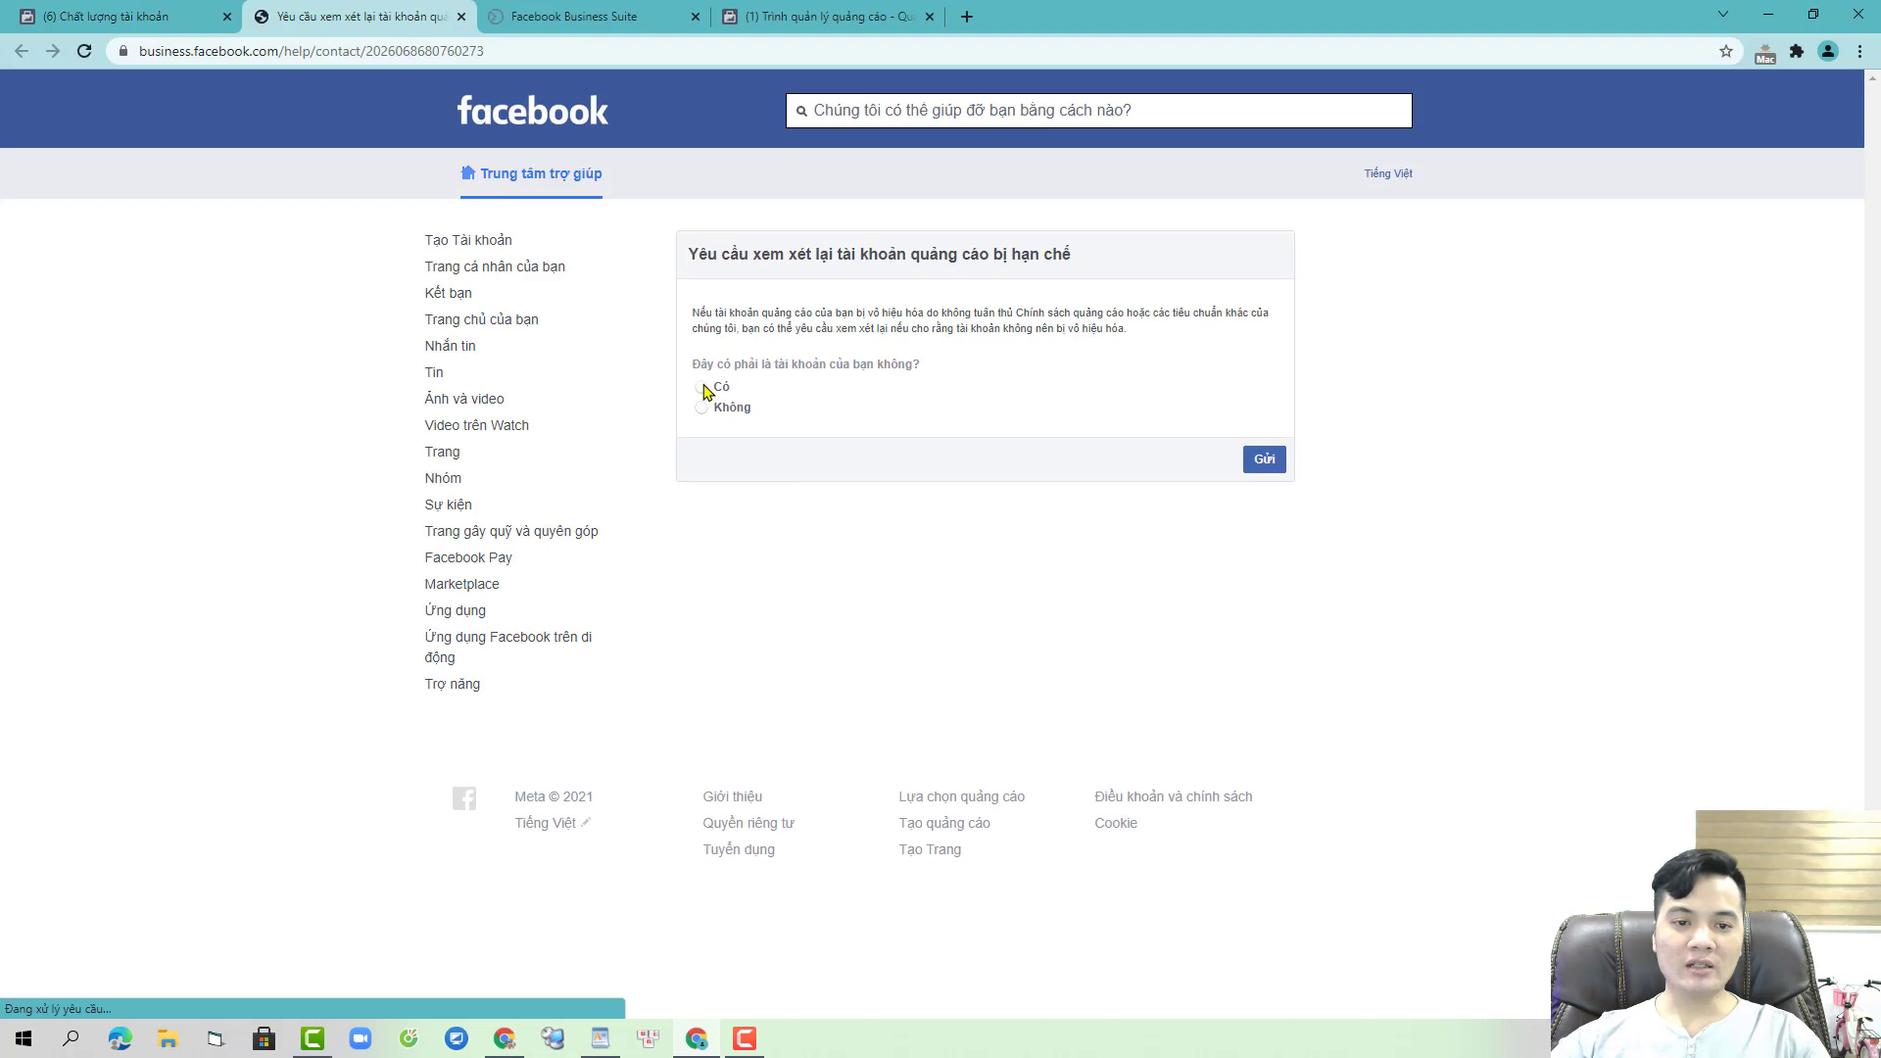
pyautogui.click(702, 388)
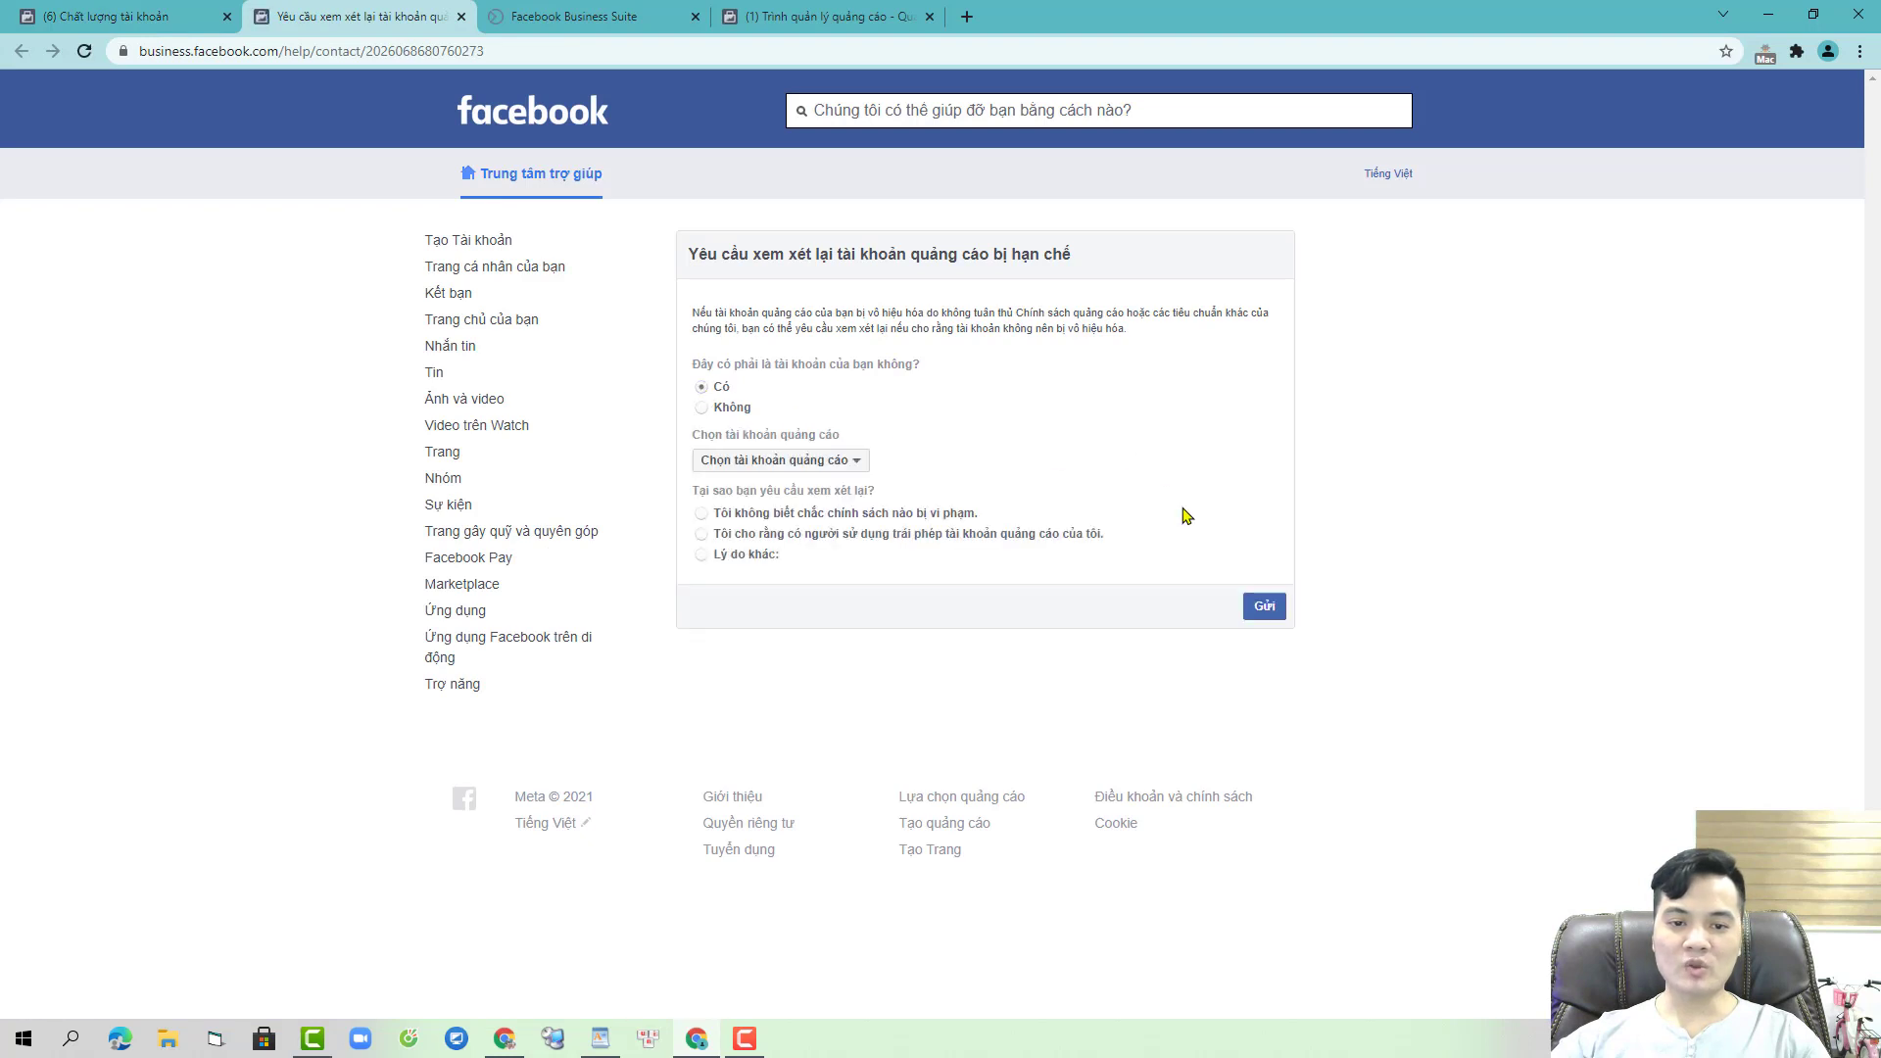
pyautogui.click(805, 462)
pyautogui.click(793, 508)
pyautogui.click(798, 517)
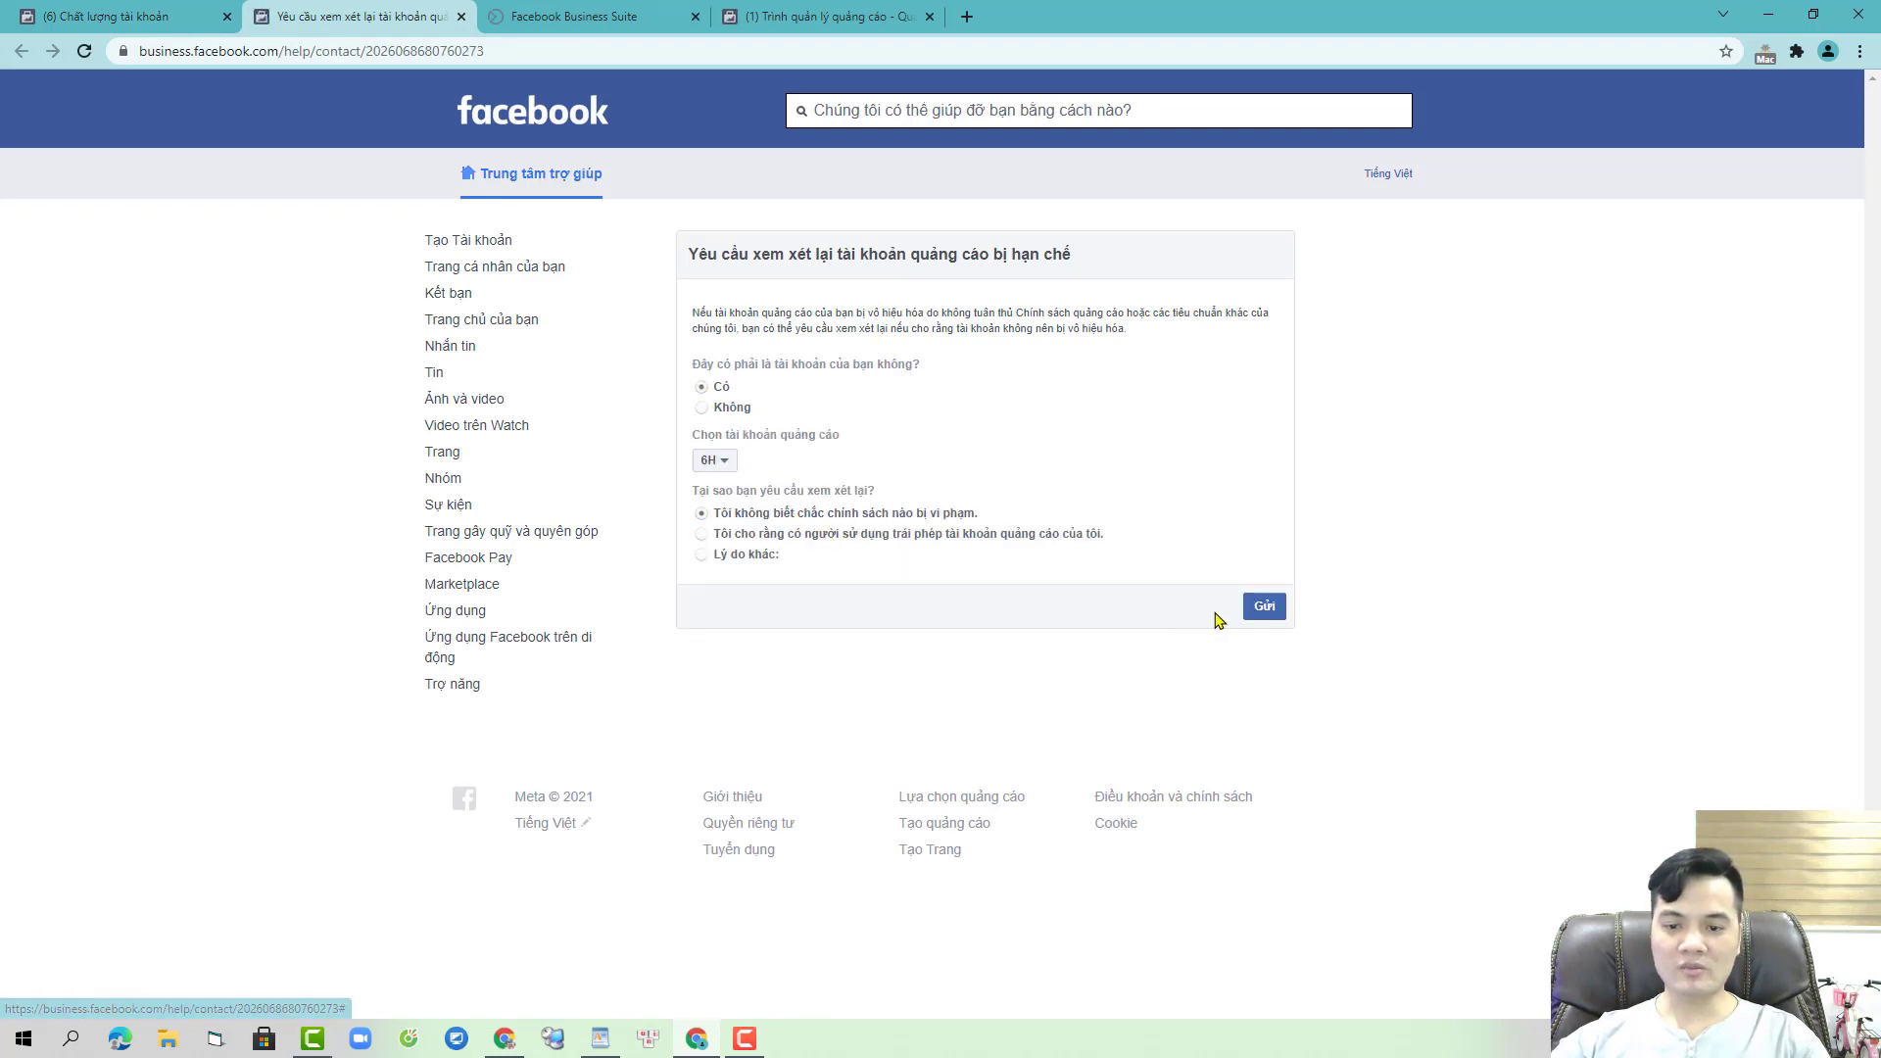
pyautogui.click(1263, 606)
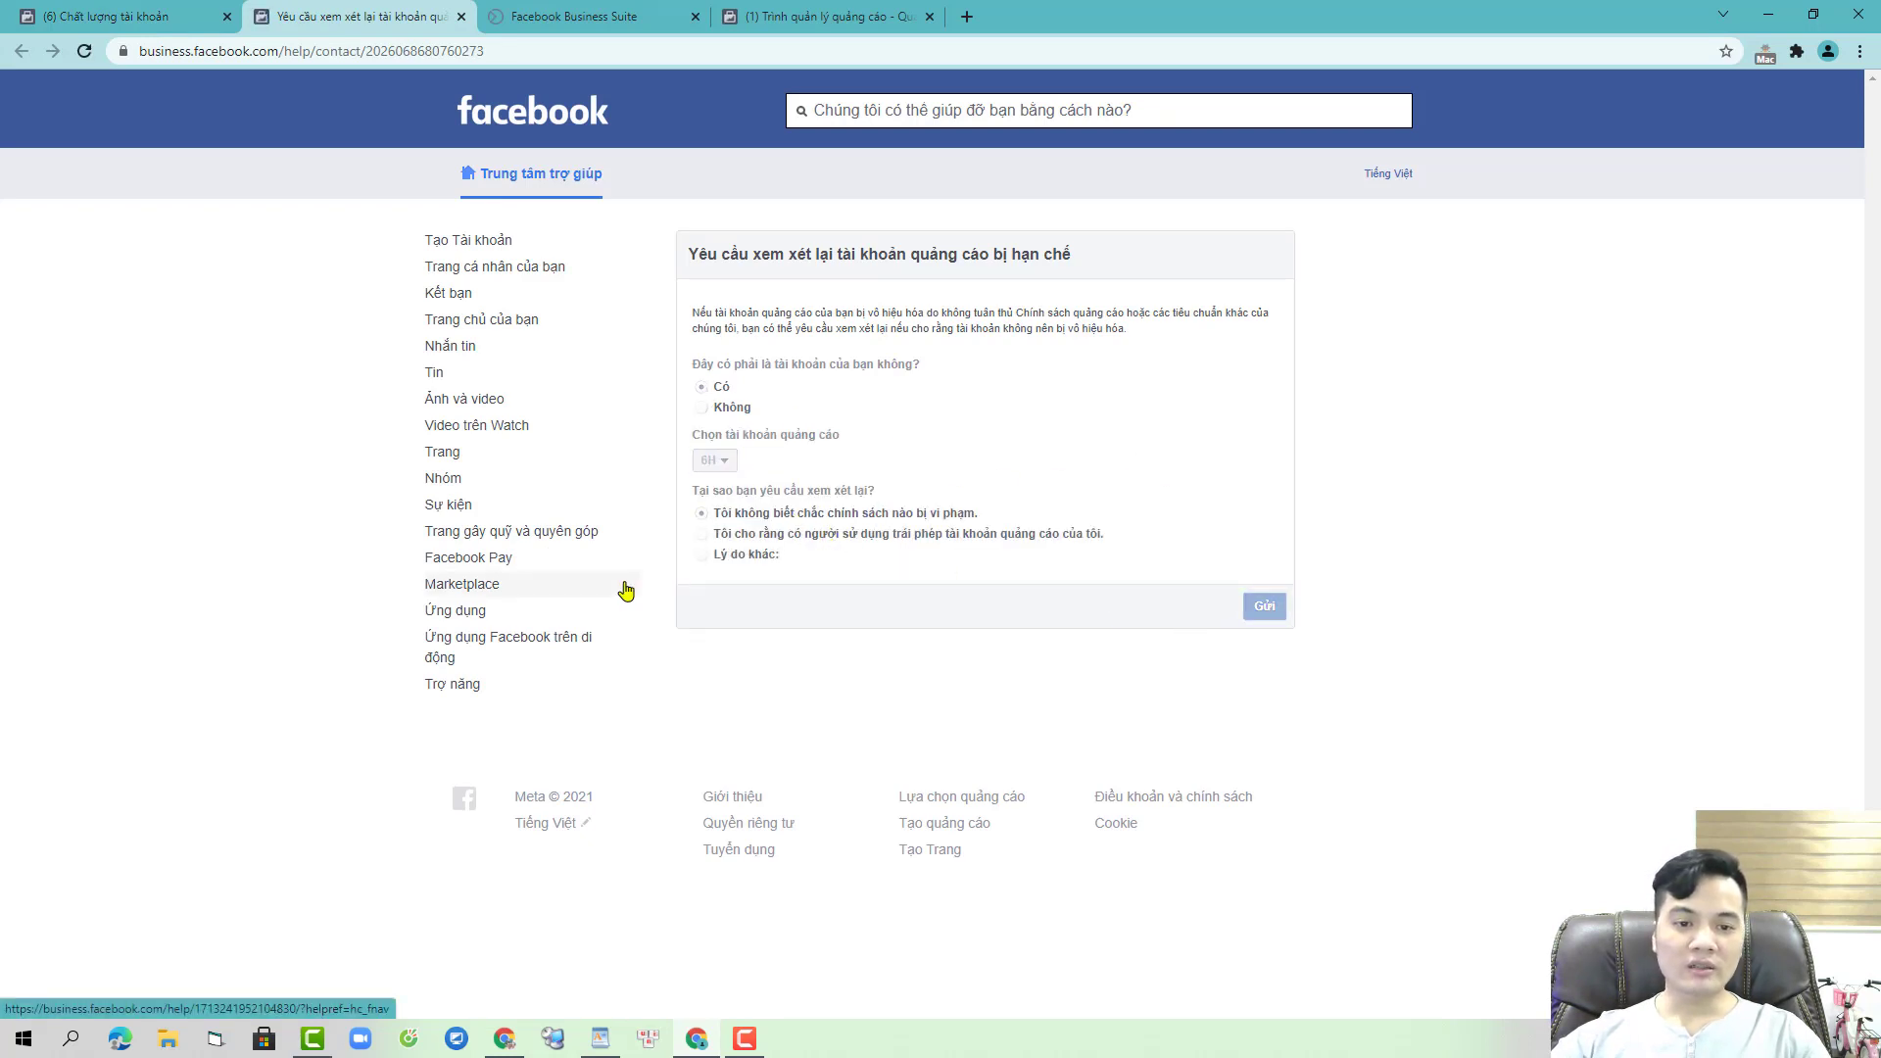
pyautogui.click(823, 16)
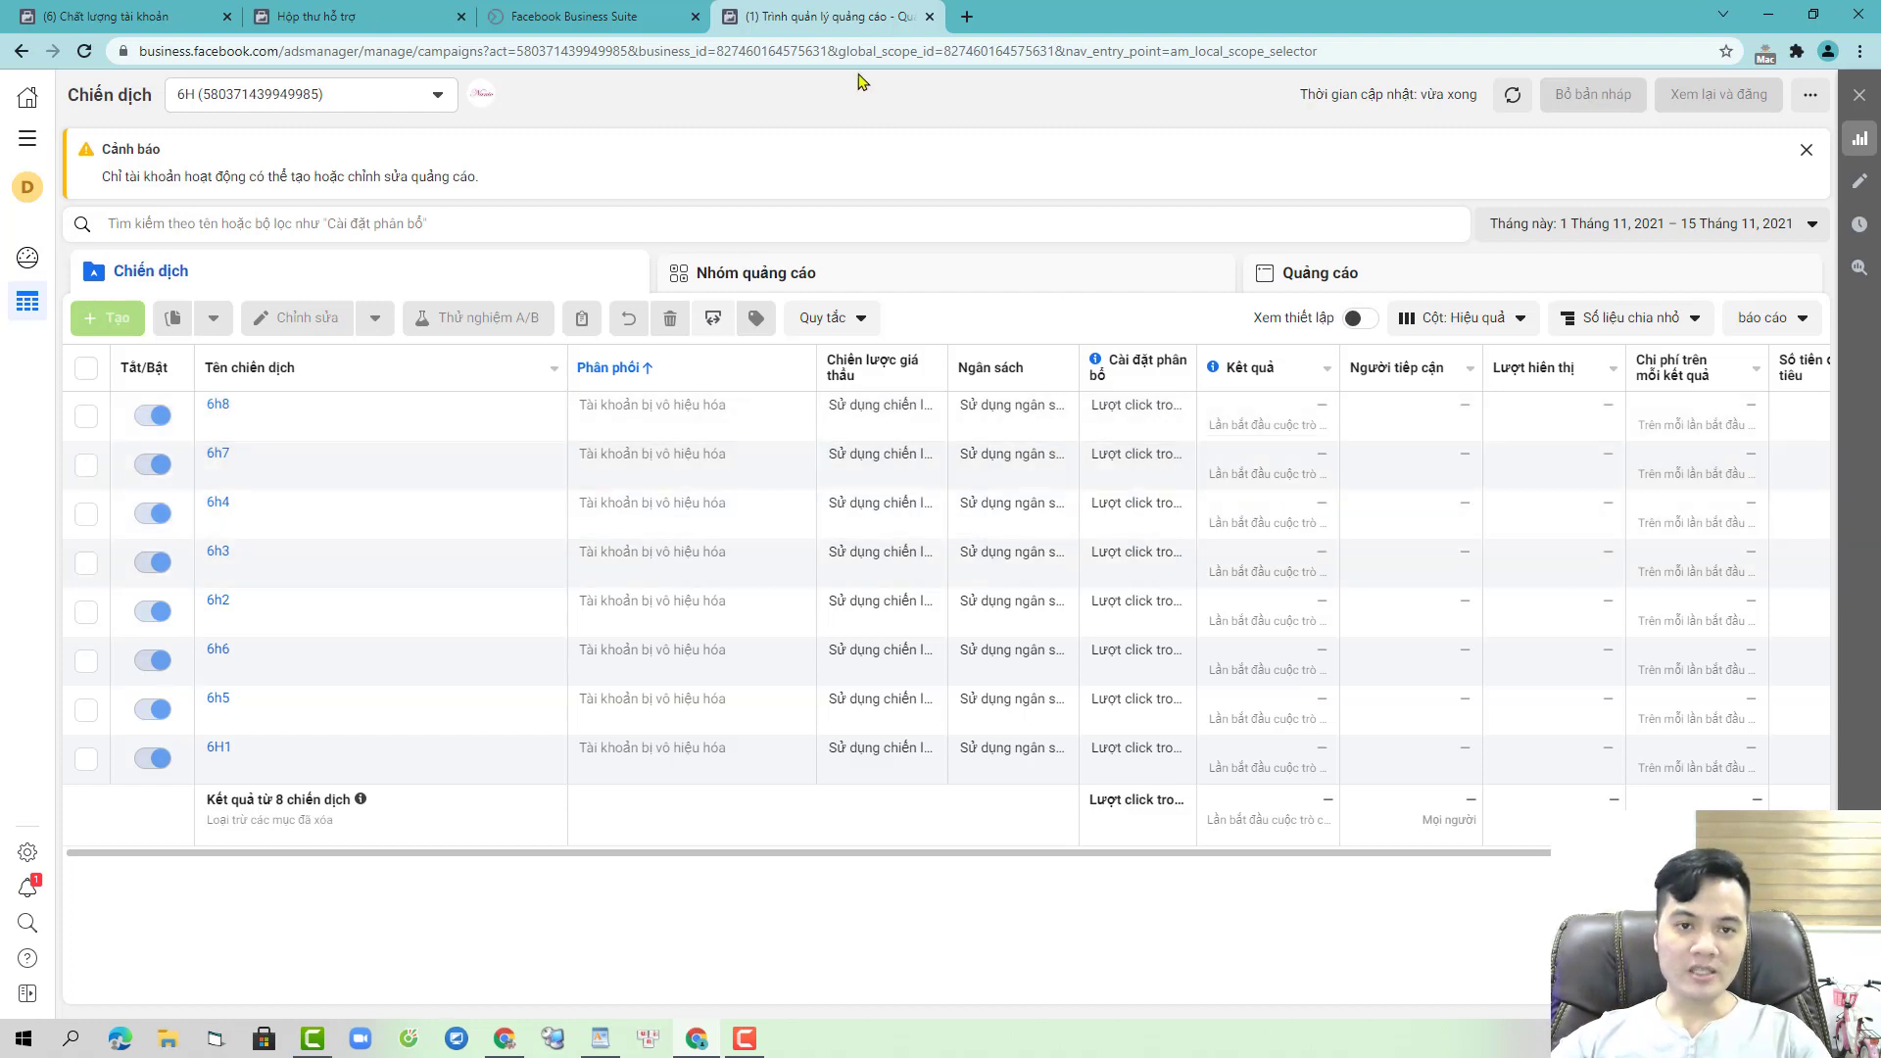
# - Dismiss the warning banner and open the fb.me invitation link copied from WordPad in Chrome
pyautogui.click(1805, 149)
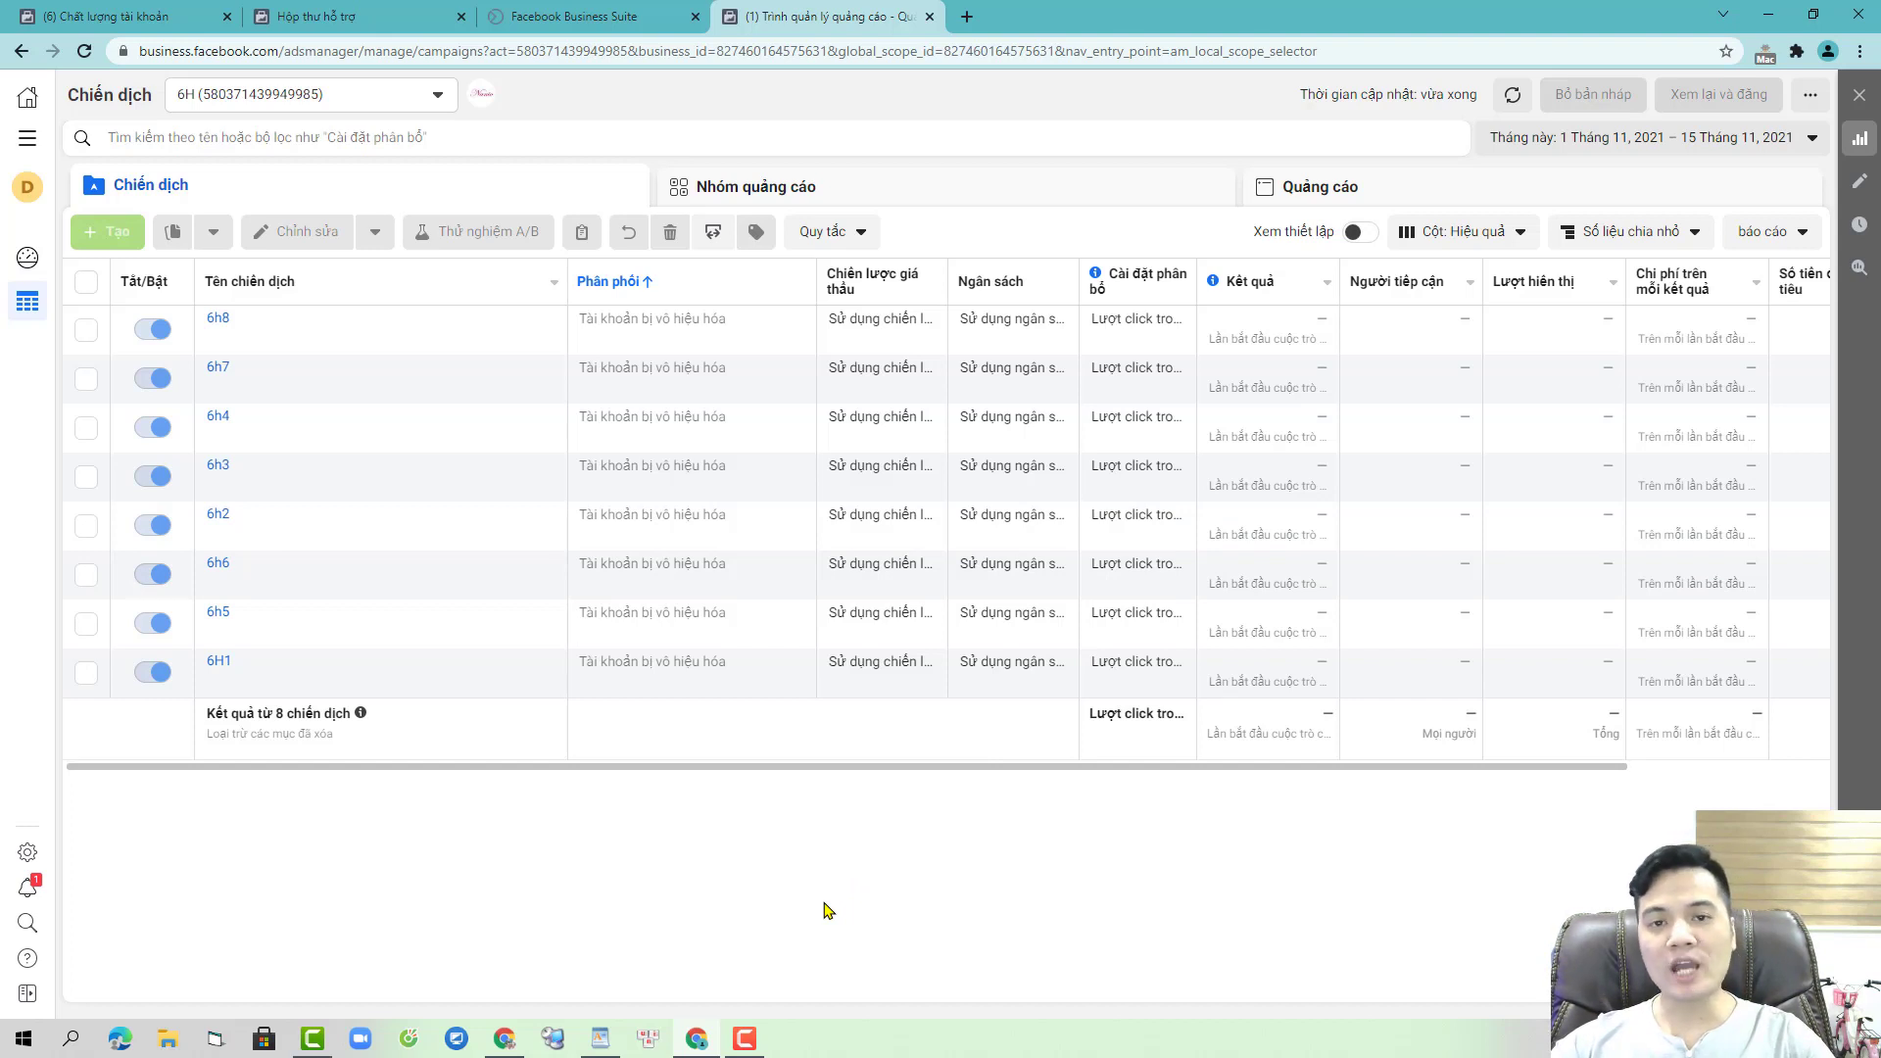
pyautogui.click(600, 1034)
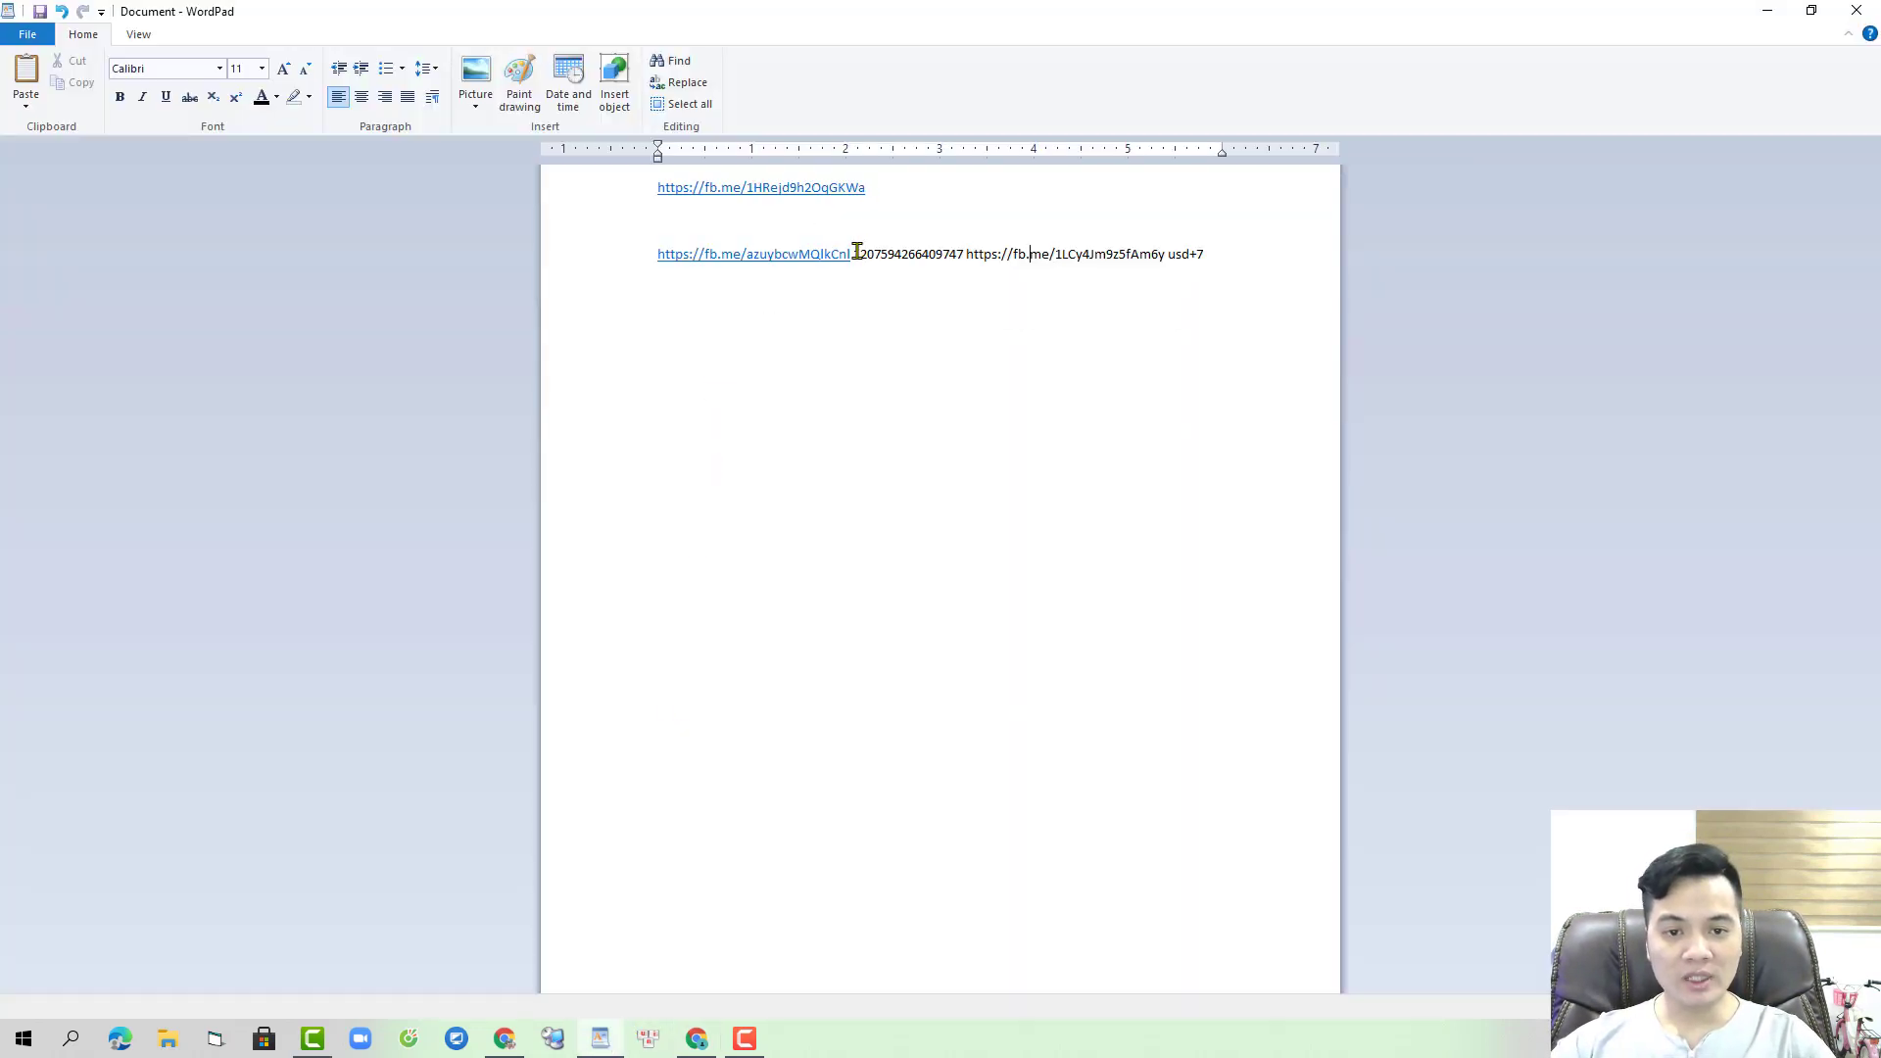
pyautogui.doubleClick(817, 254)
pyautogui.hotkey('ctrl', 'c')
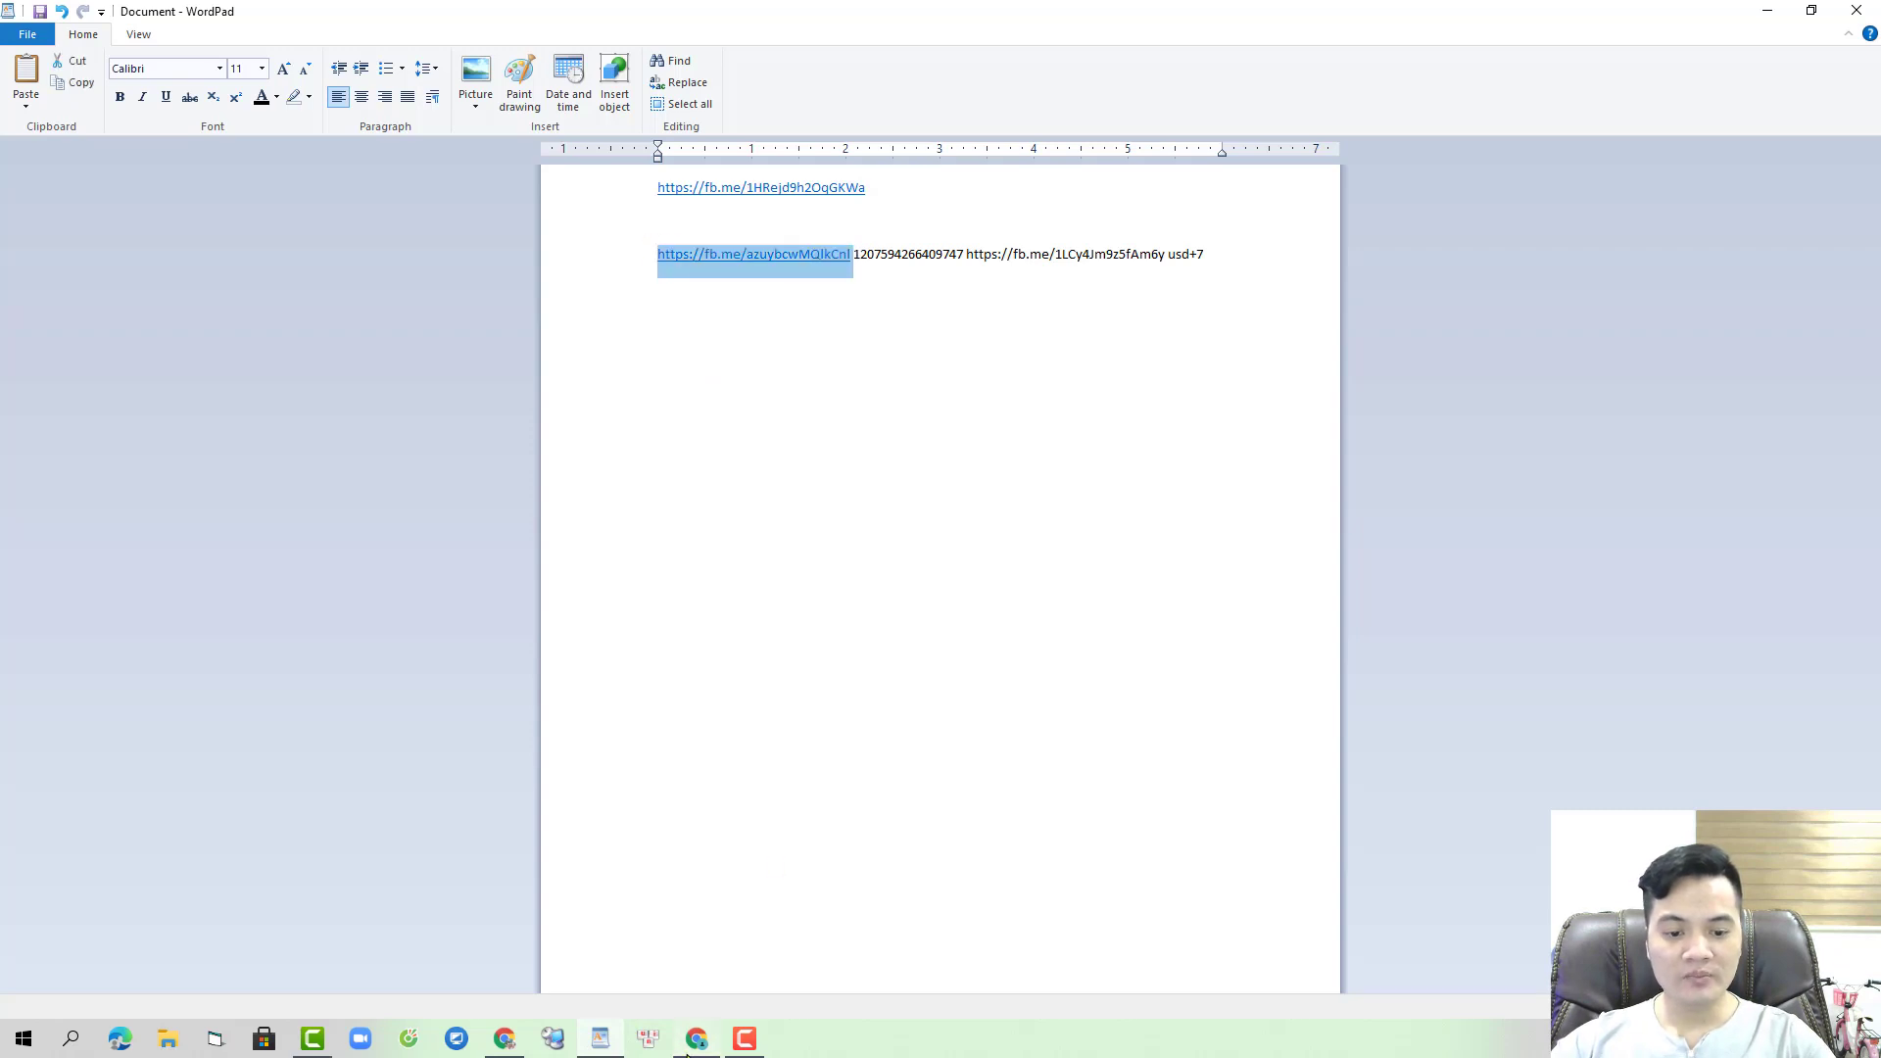
pyautogui.click(696, 1039)
pyautogui.click(895, 41)
pyautogui.hotkey('ctrl', 'v')
pyautogui.press('Return')
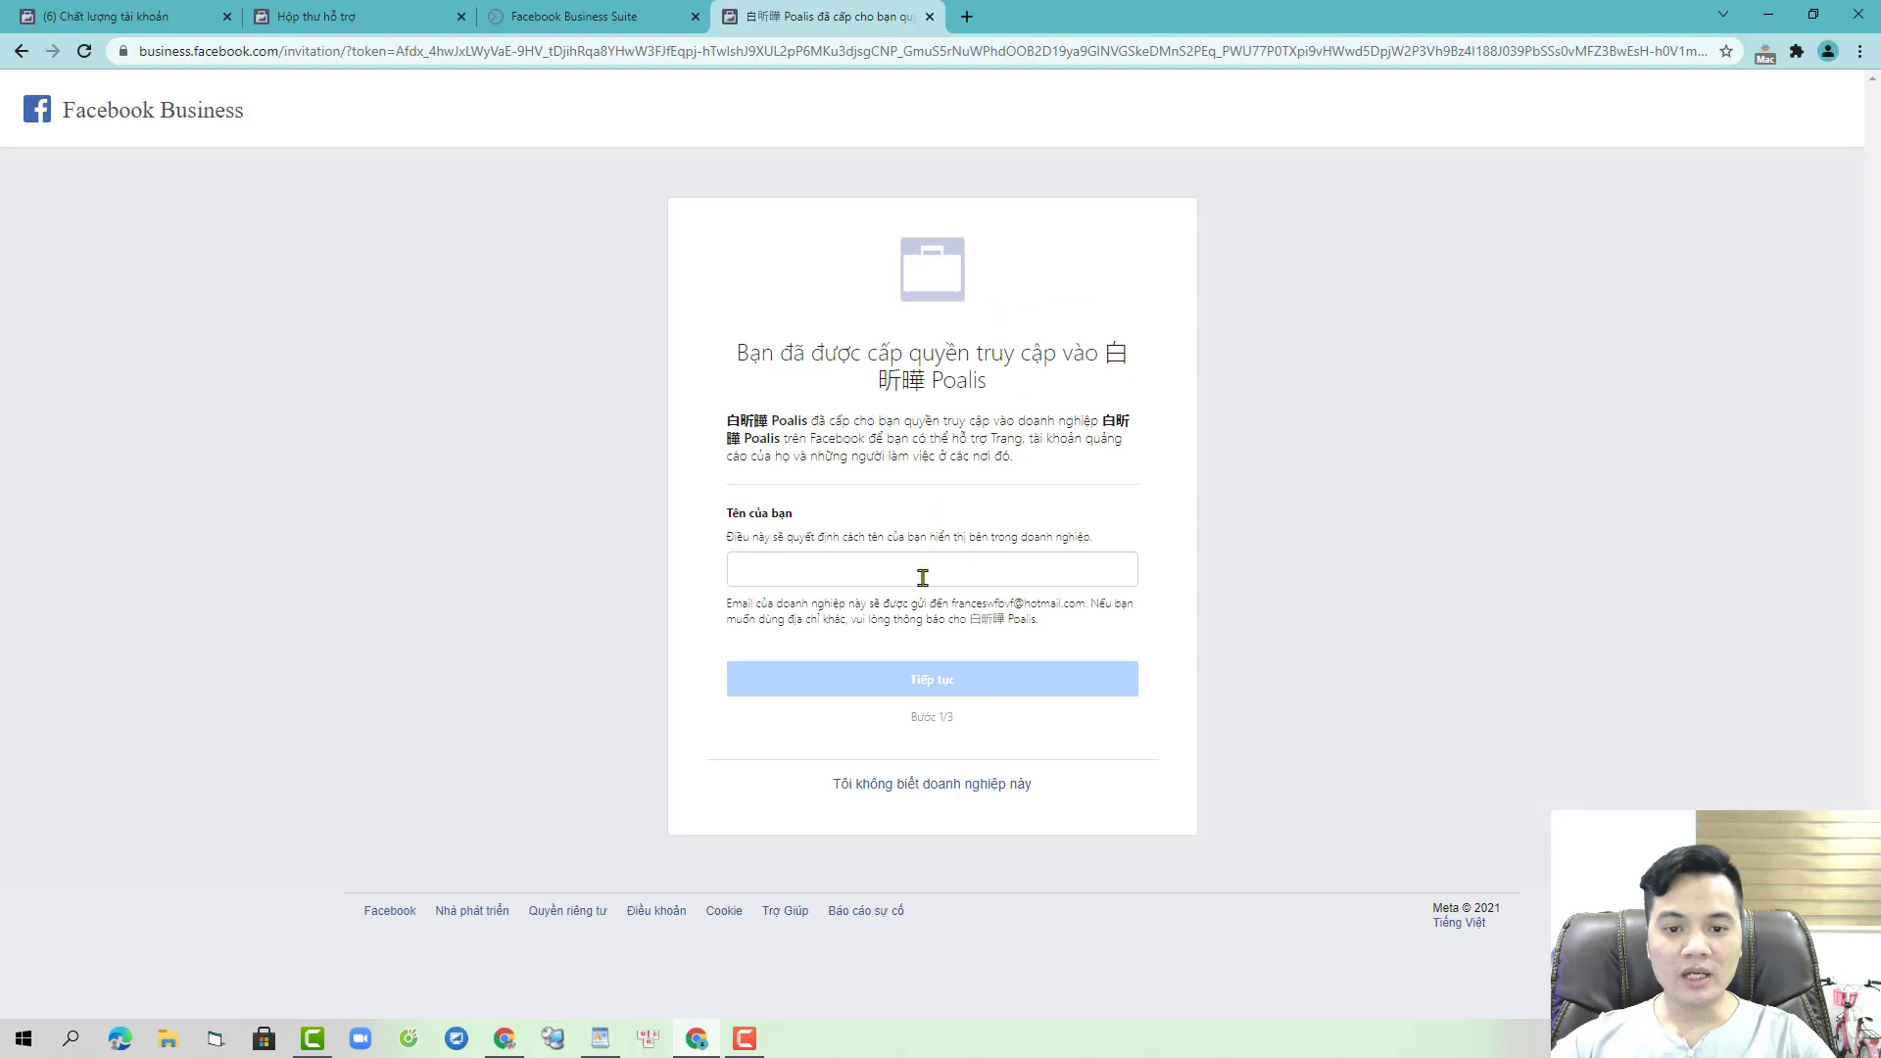
# - Join the Poalis business with the suggested display name and re-entered password, closing the old tab
pyautogui.click(923, 578)
pyautogui.click(844, 607)
pyautogui.click(949, 681)
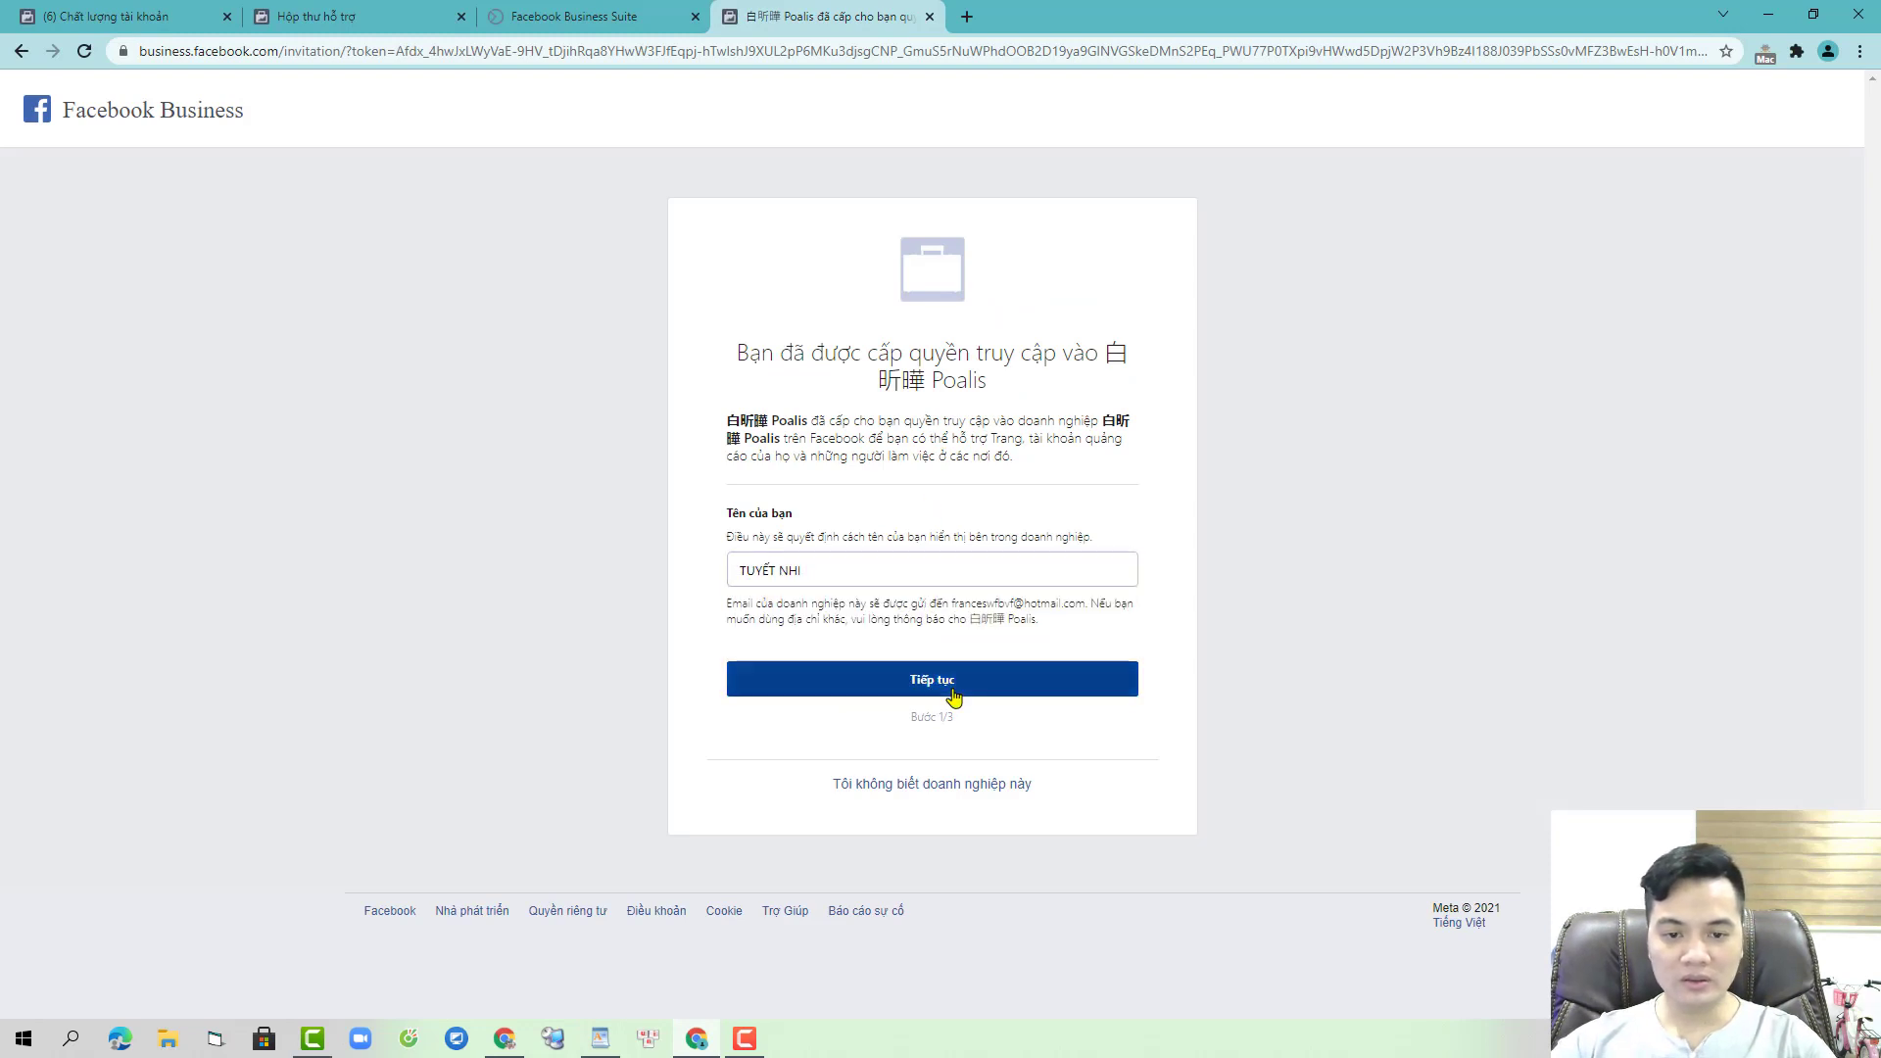
pyautogui.click(952, 877)
pyautogui.click(979, 950)
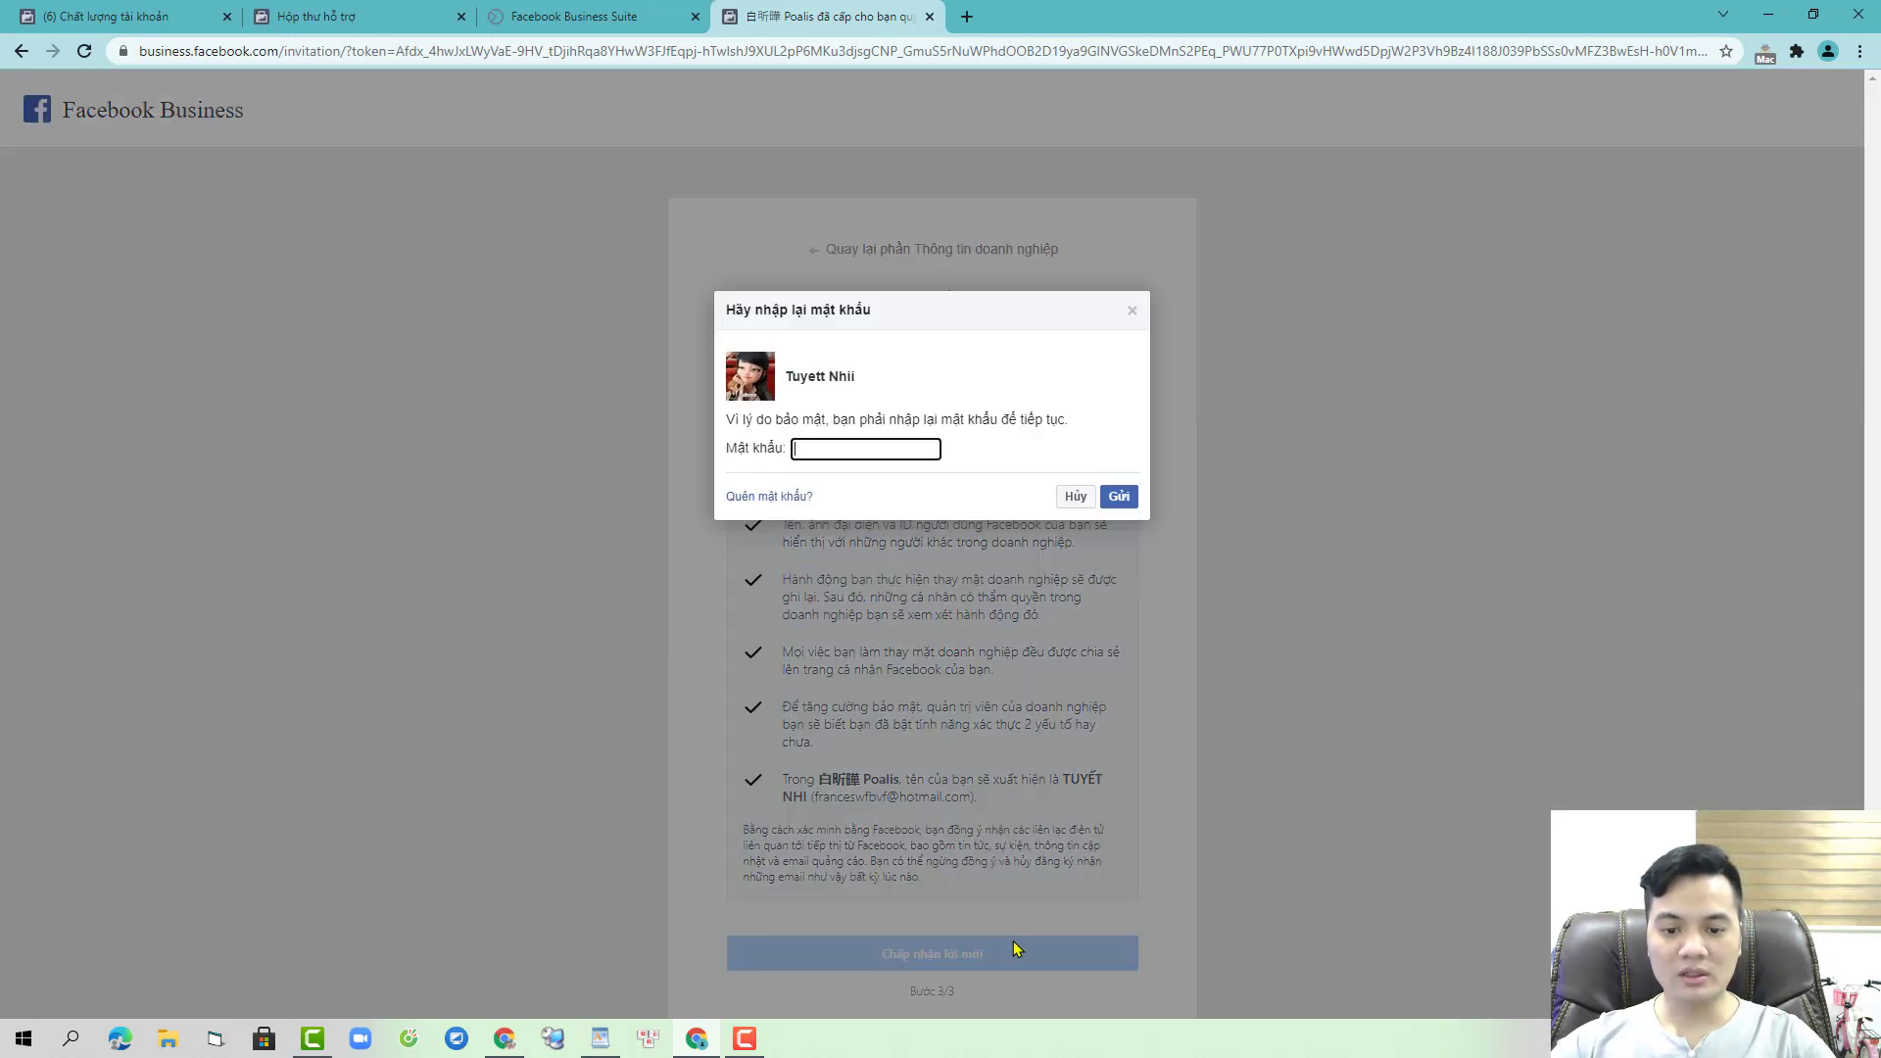
pyautogui.click(1122, 497)
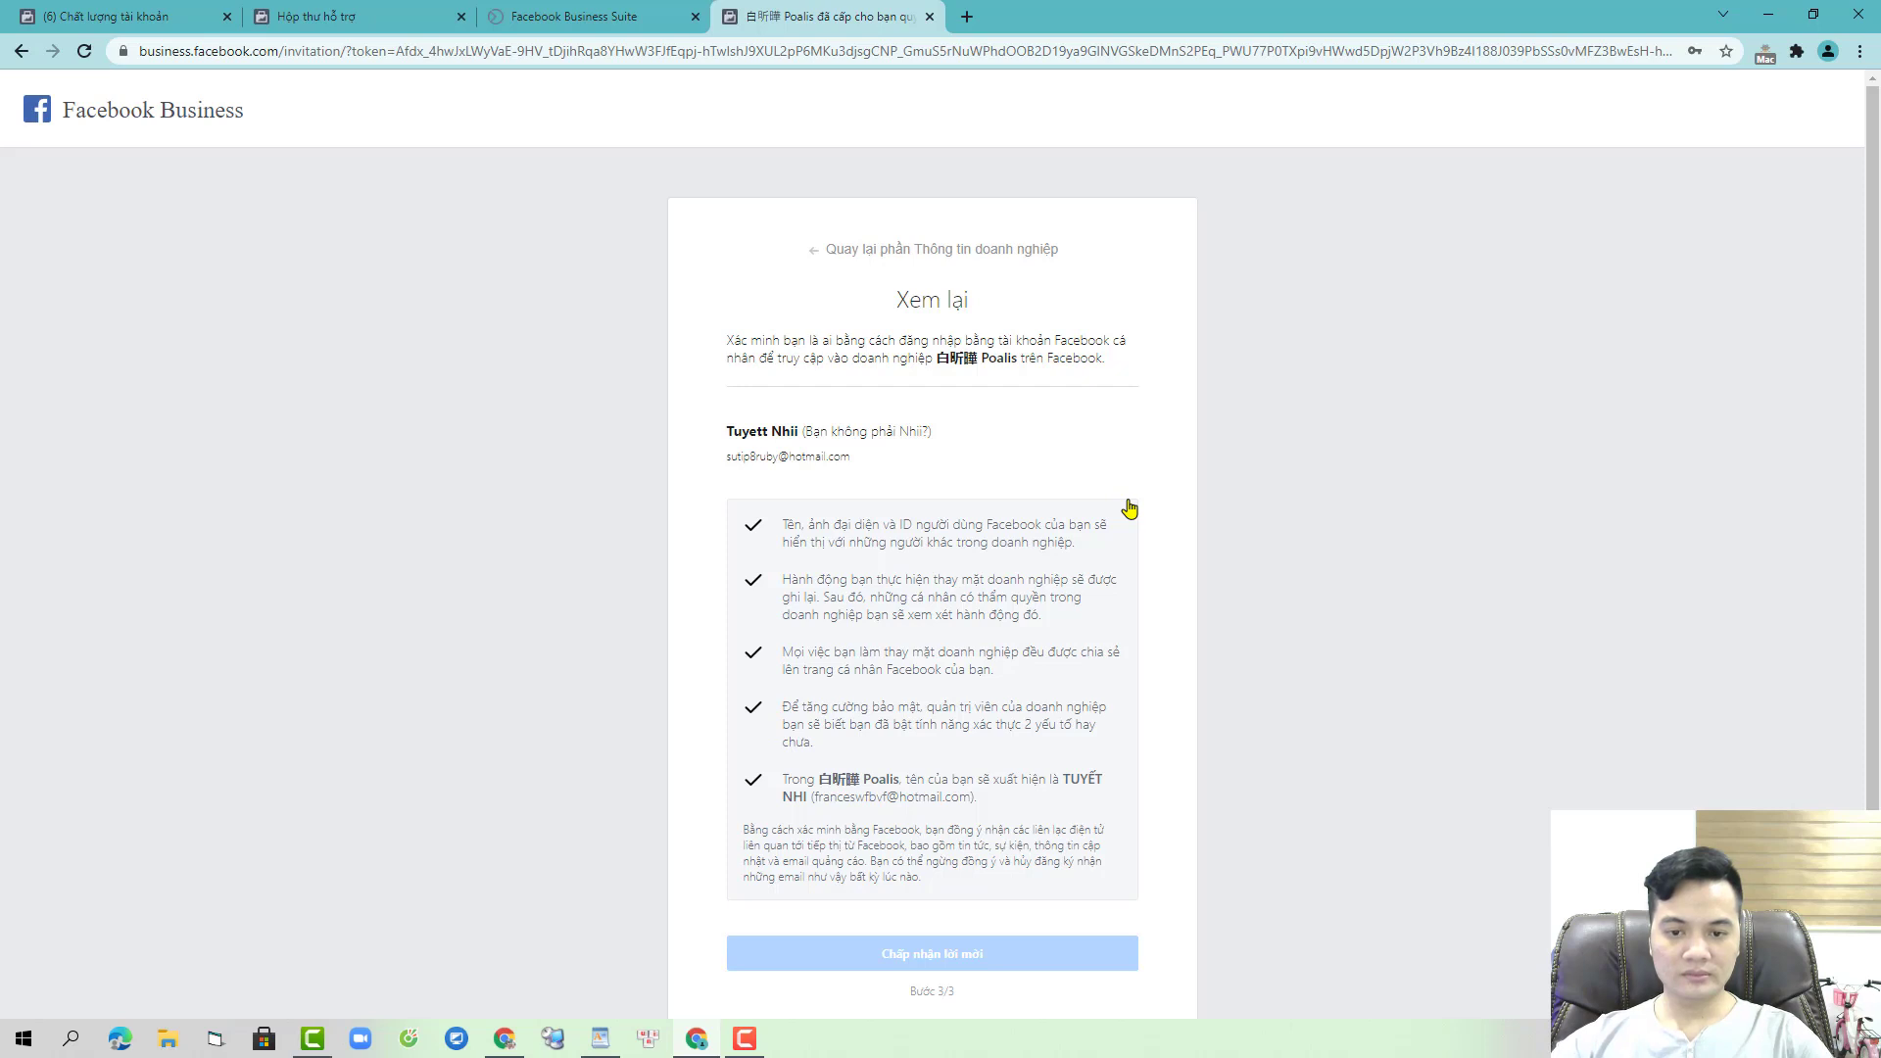
pyautogui.click(695, 18)
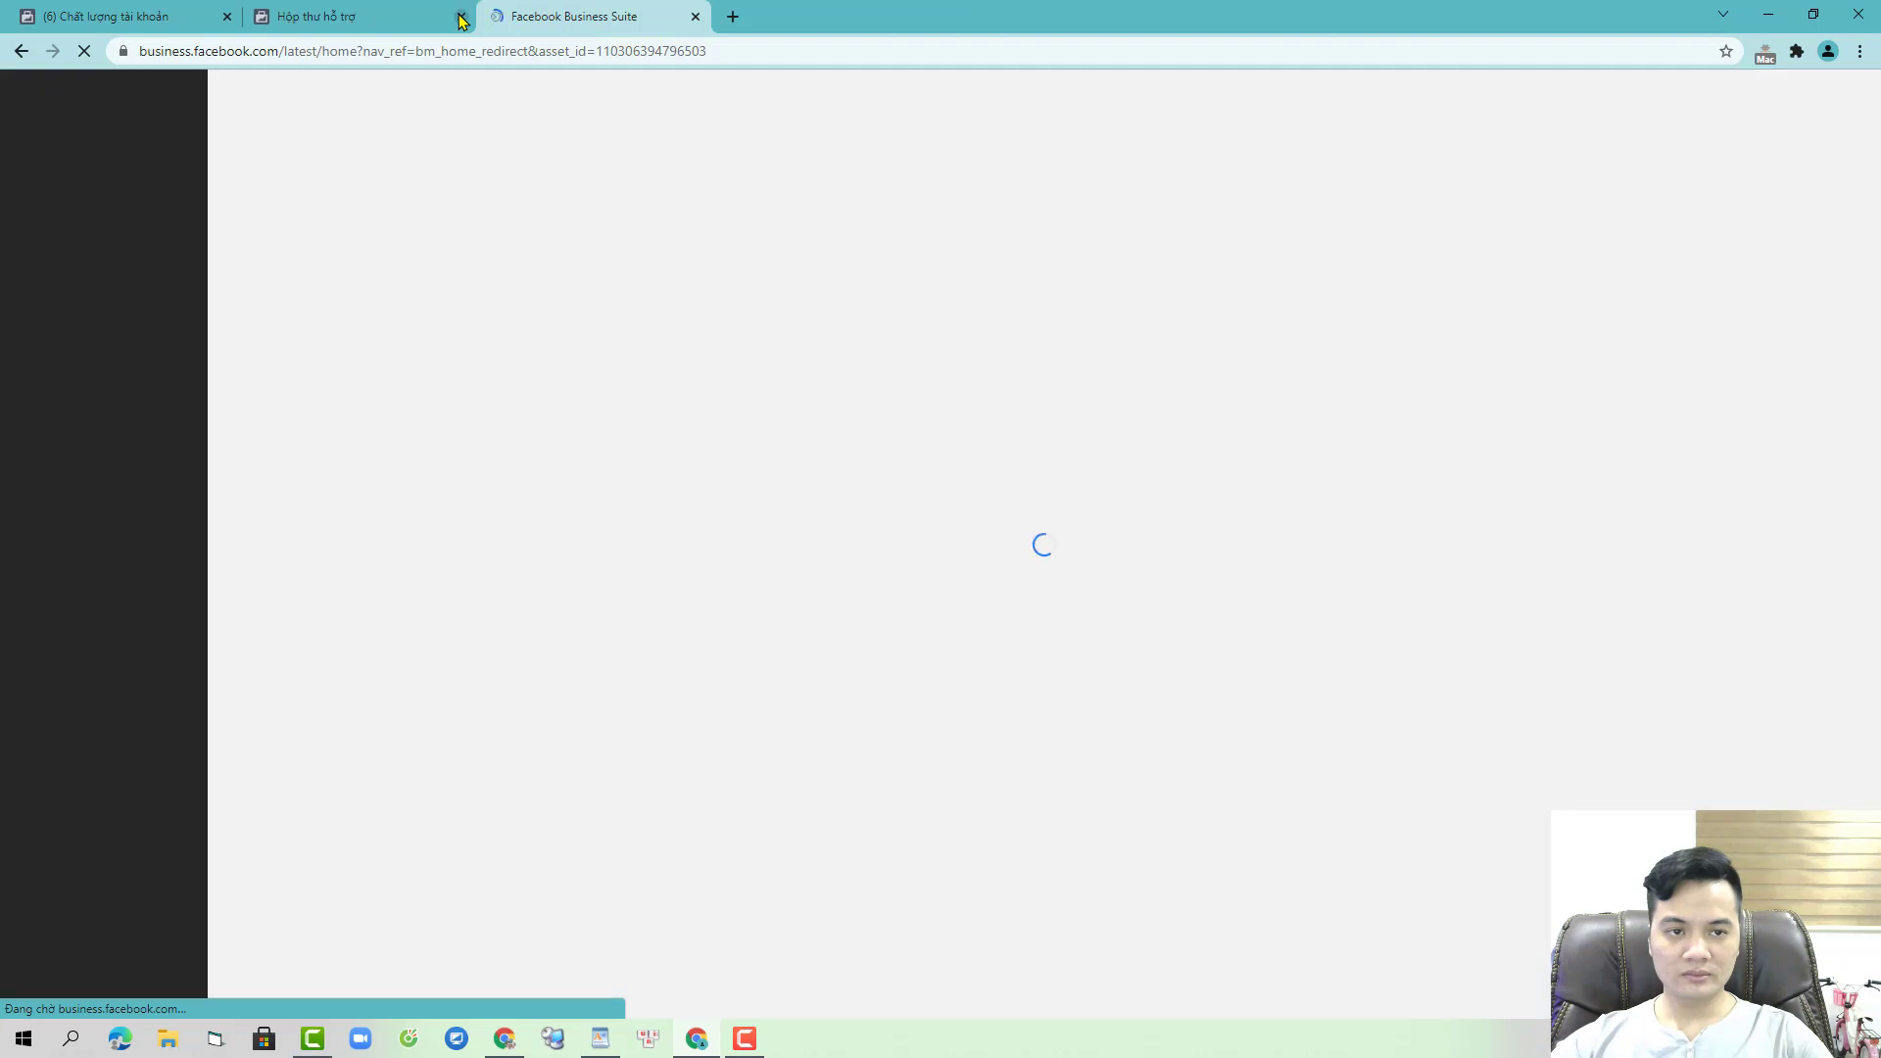
# - Close the Support Inbox and Account Quality tabs, back on the Business Suite home
pyautogui.click(461, 17)
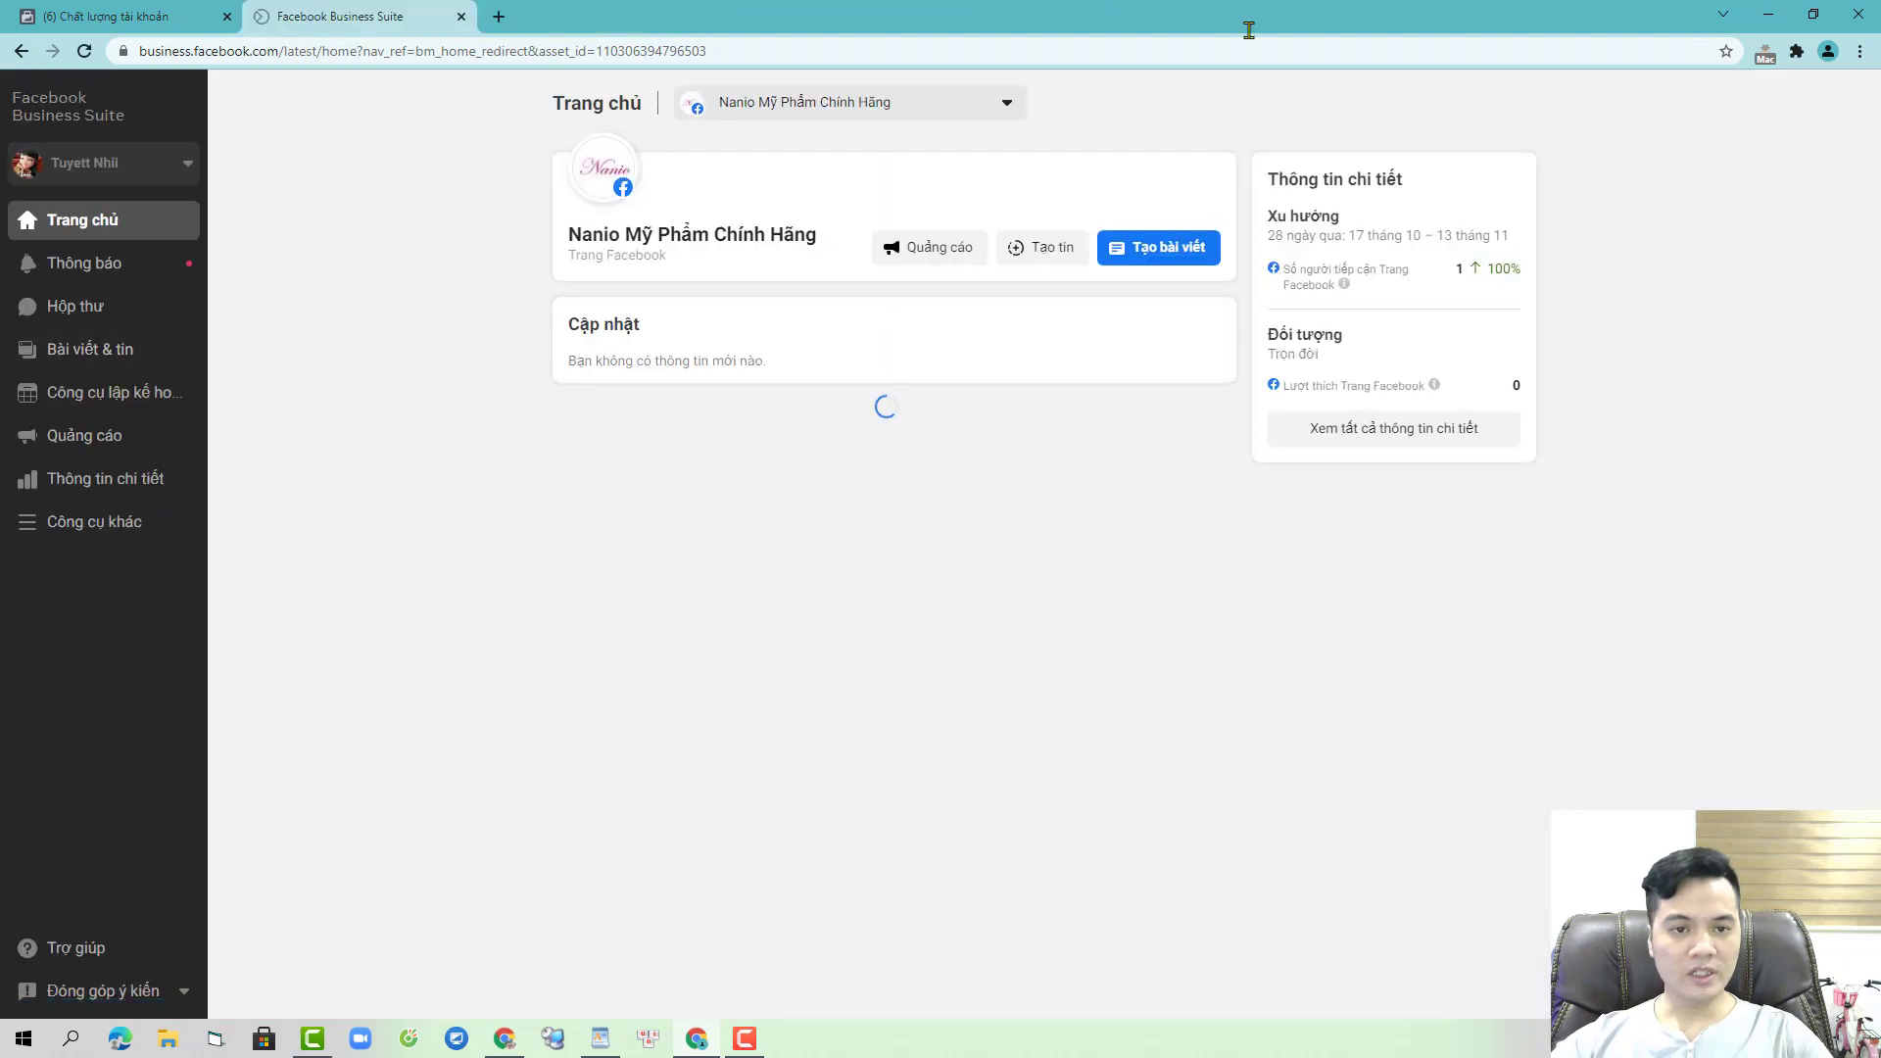
pyautogui.click(131, 521)
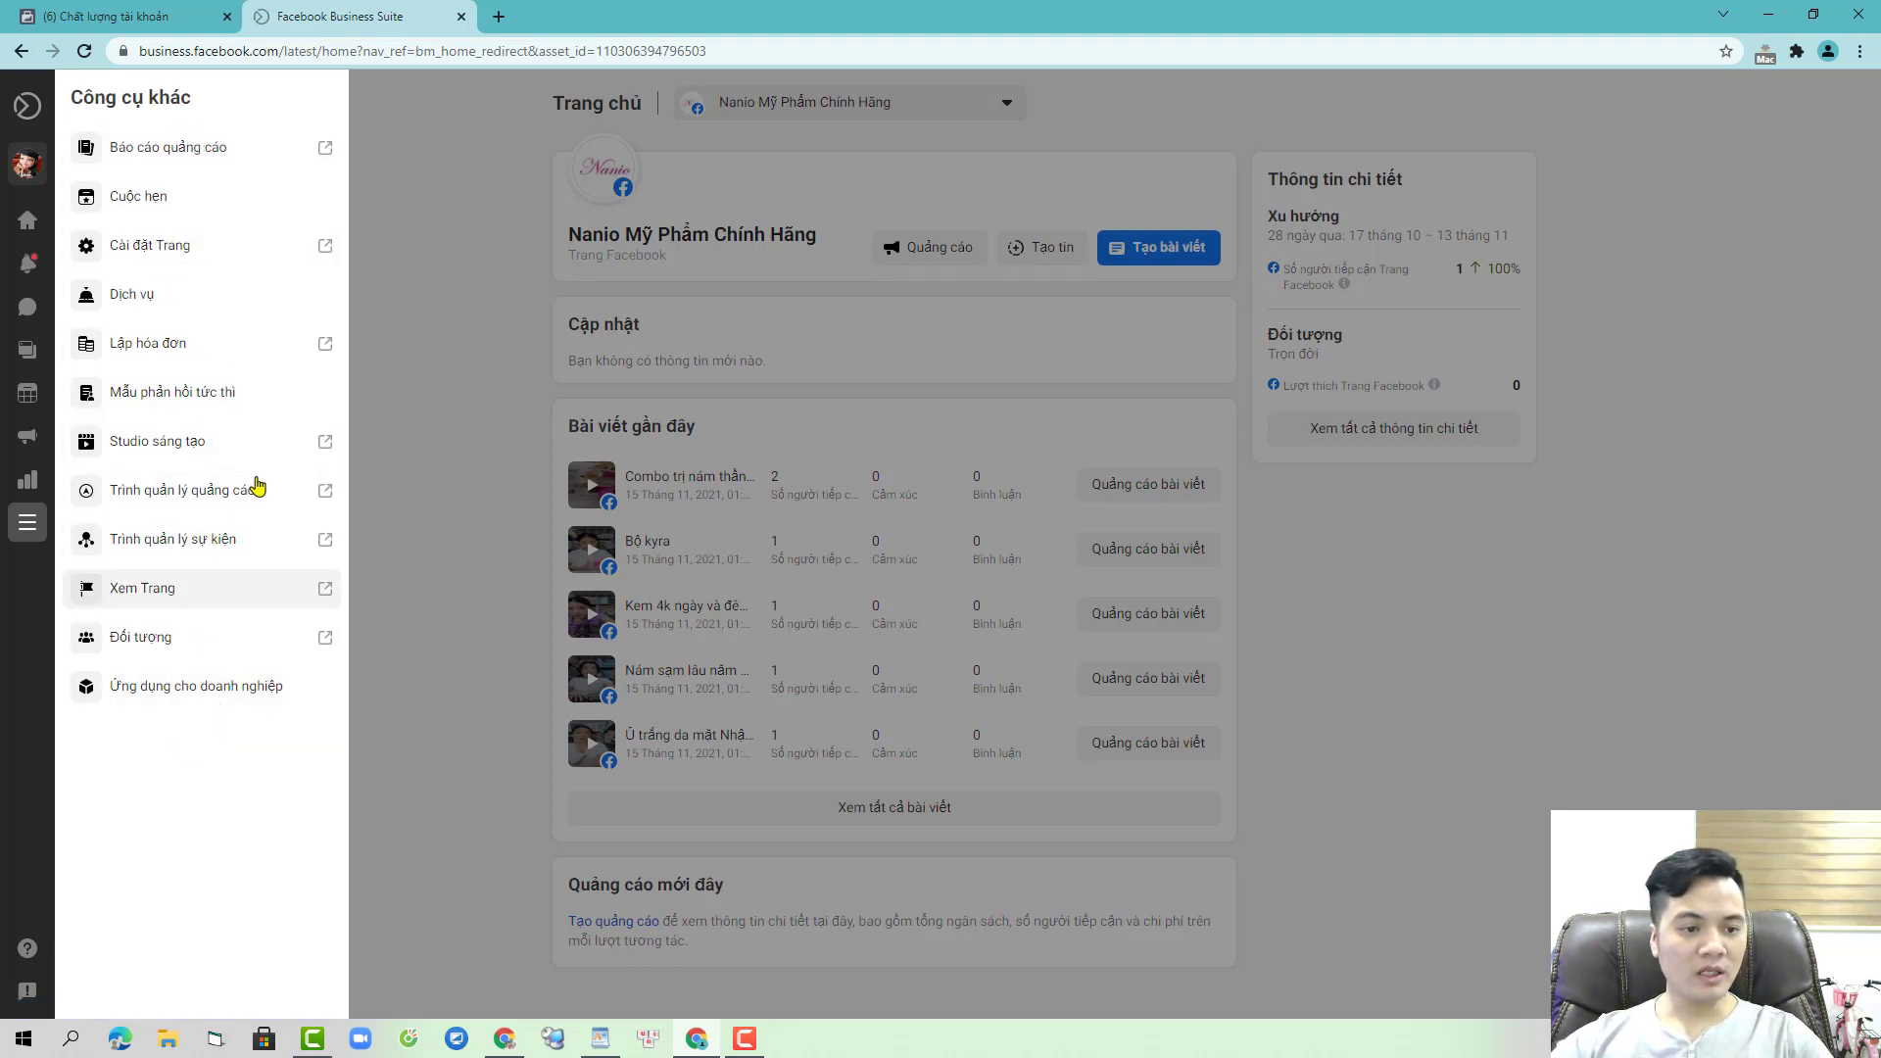
pyautogui.click(426, 288)
pyautogui.click(211, 14)
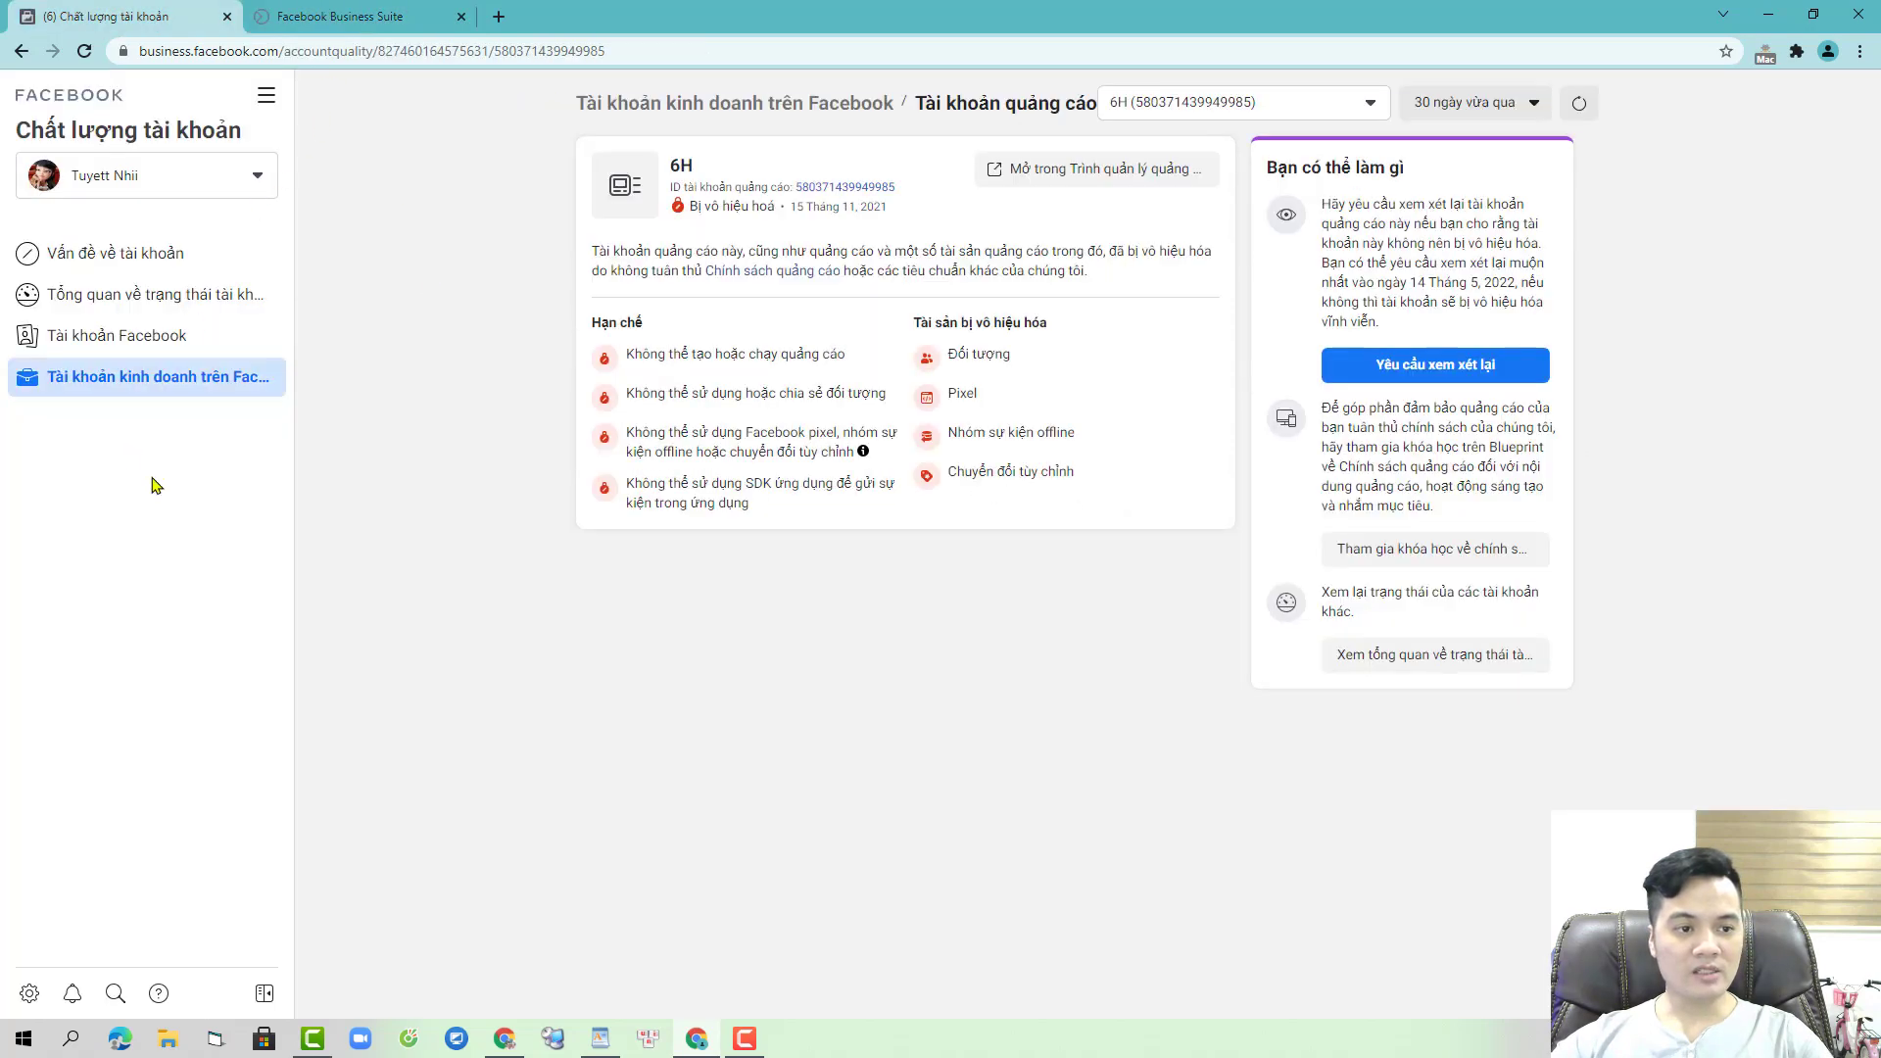
pyautogui.click(324, 10)
pyautogui.click(227, 17)
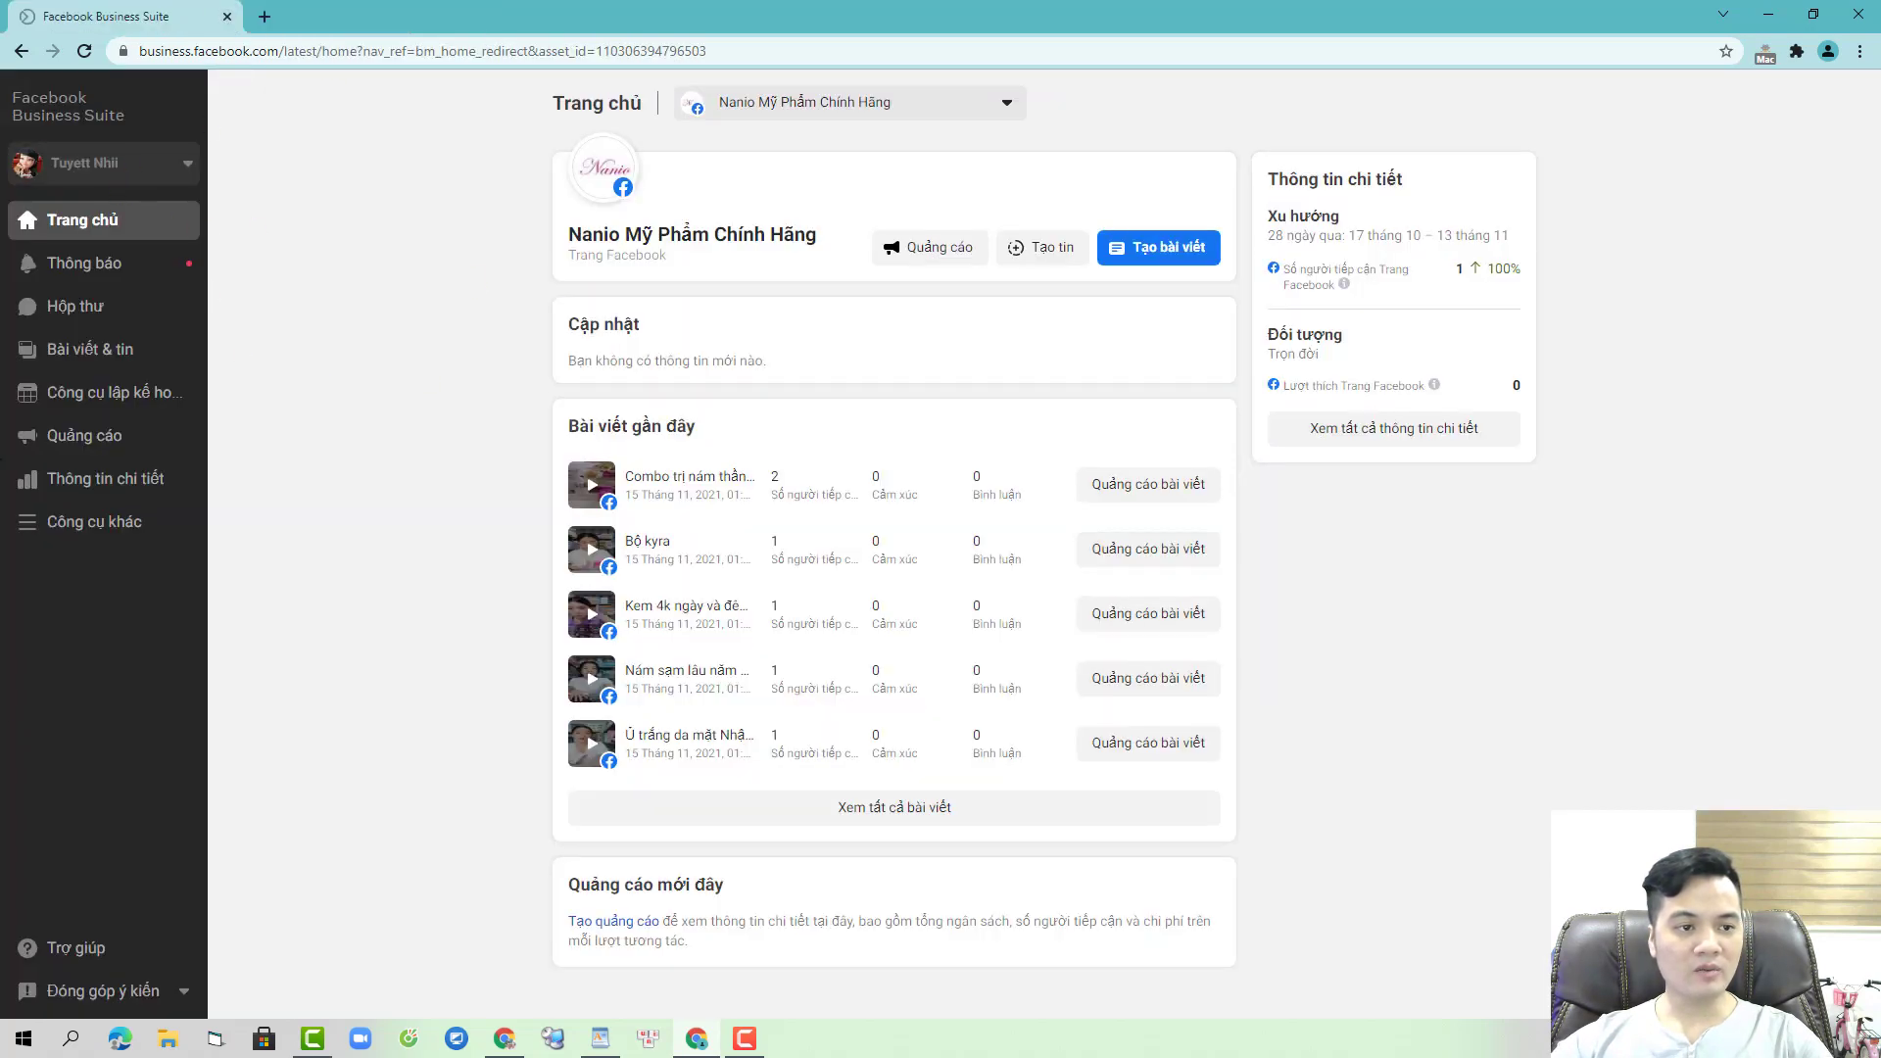
# - Switch to the Poalis business and open its business settings in a new tab
pyautogui.click(182, 174)
pyautogui.click(108, 253)
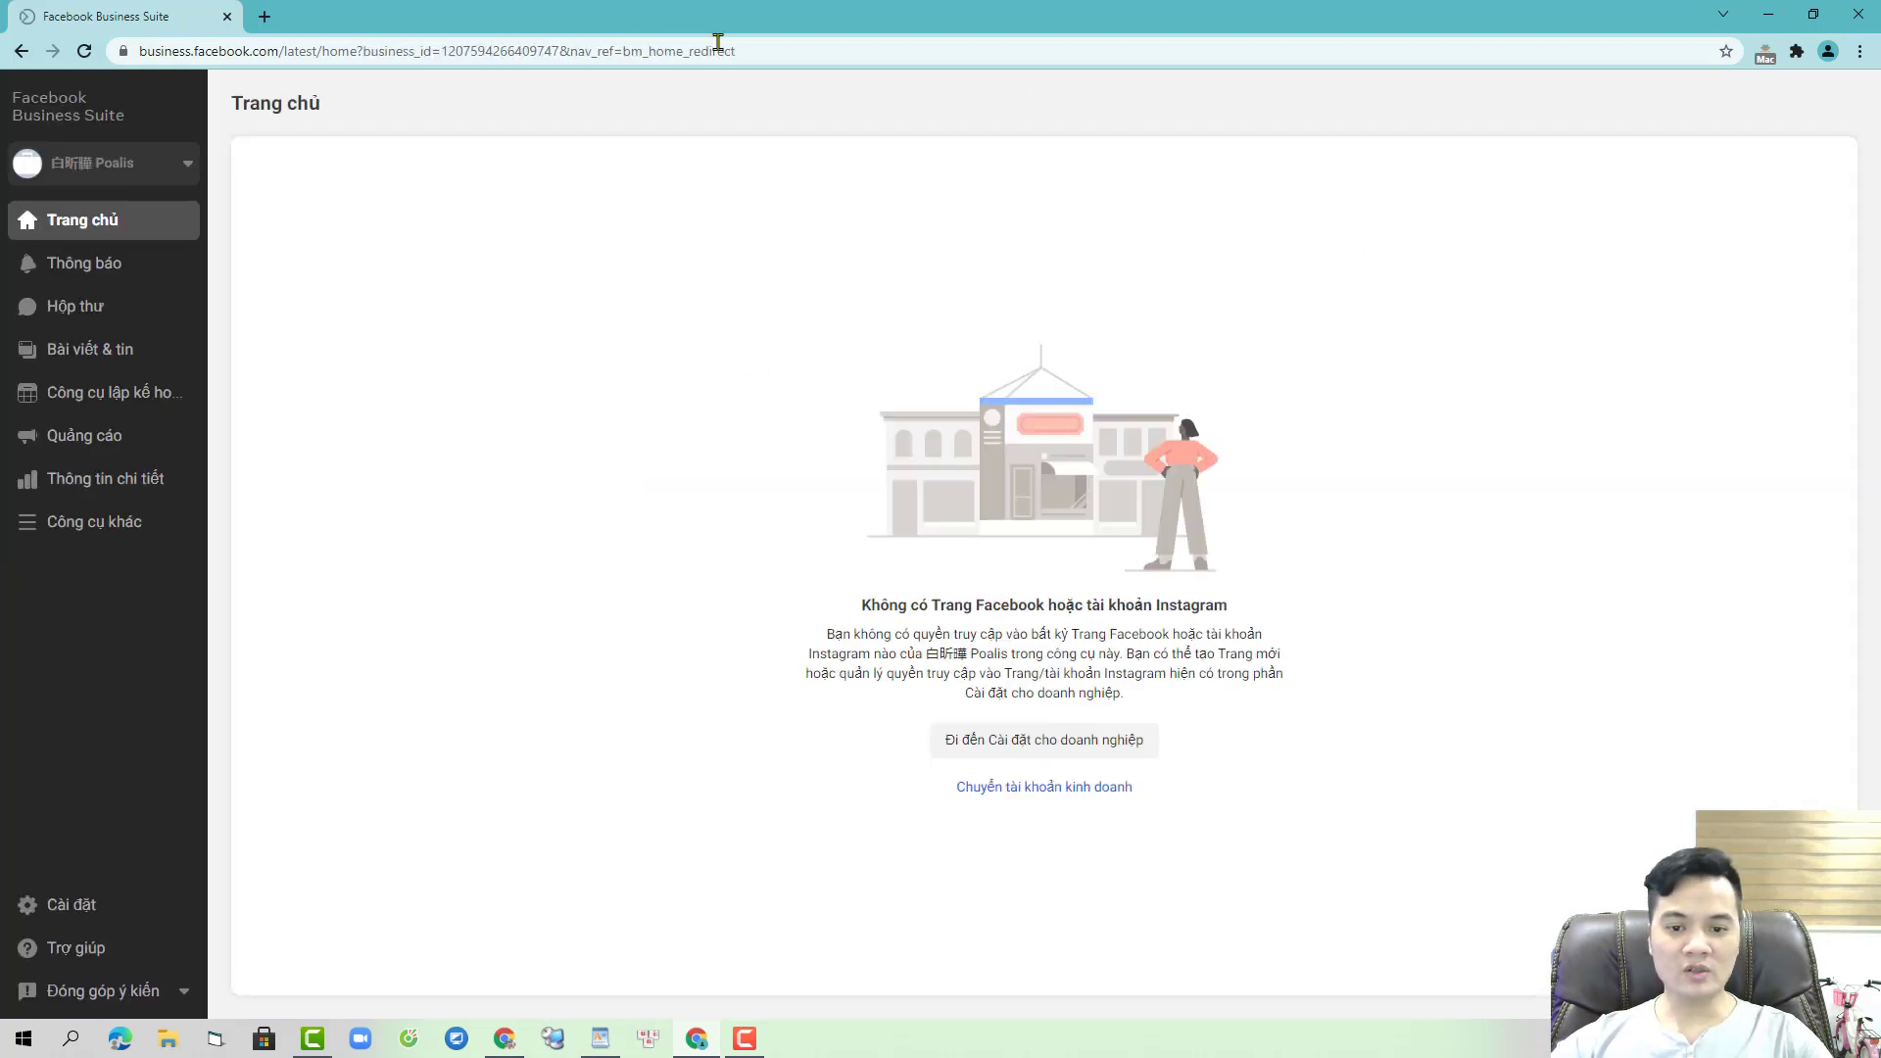
pyautogui.click(1095, 743)
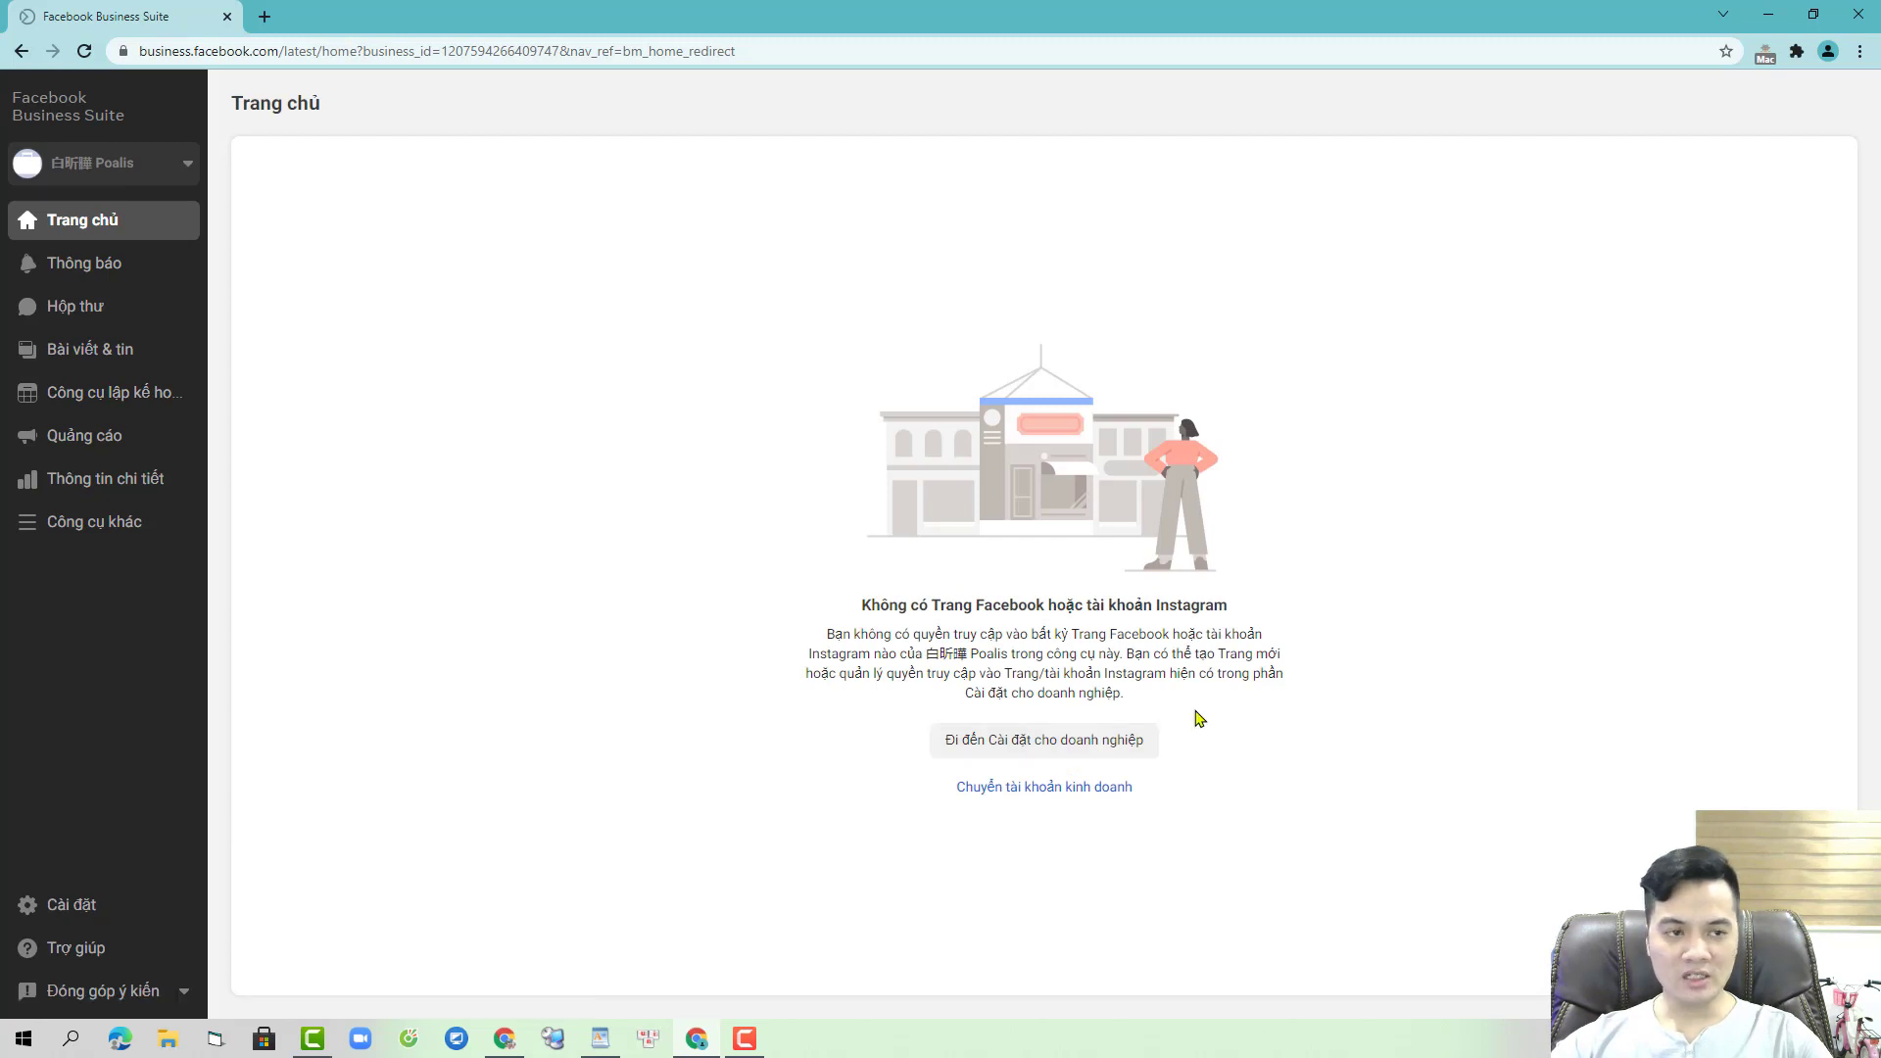
pyautogui.click(98, 7)
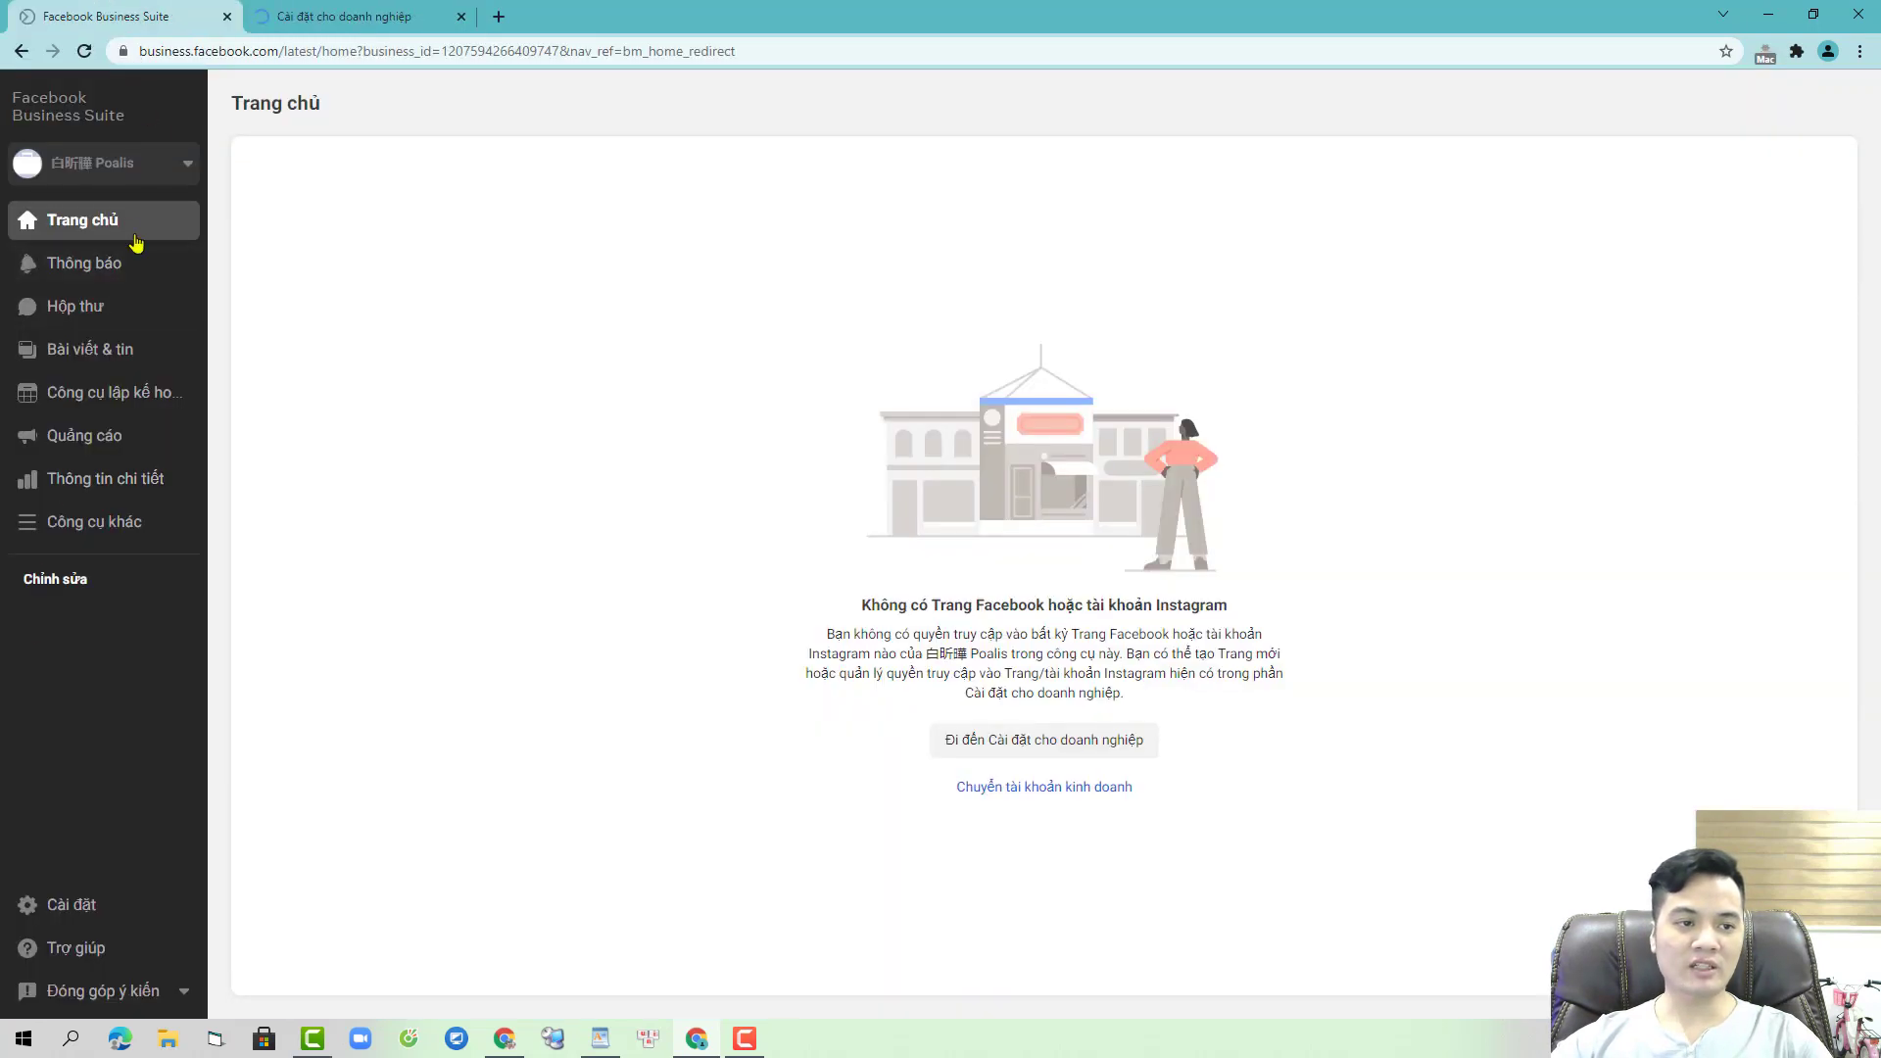
# - Add the newly joined admin to ad account fghrty with full account control
pyautogui.click(384, 12)
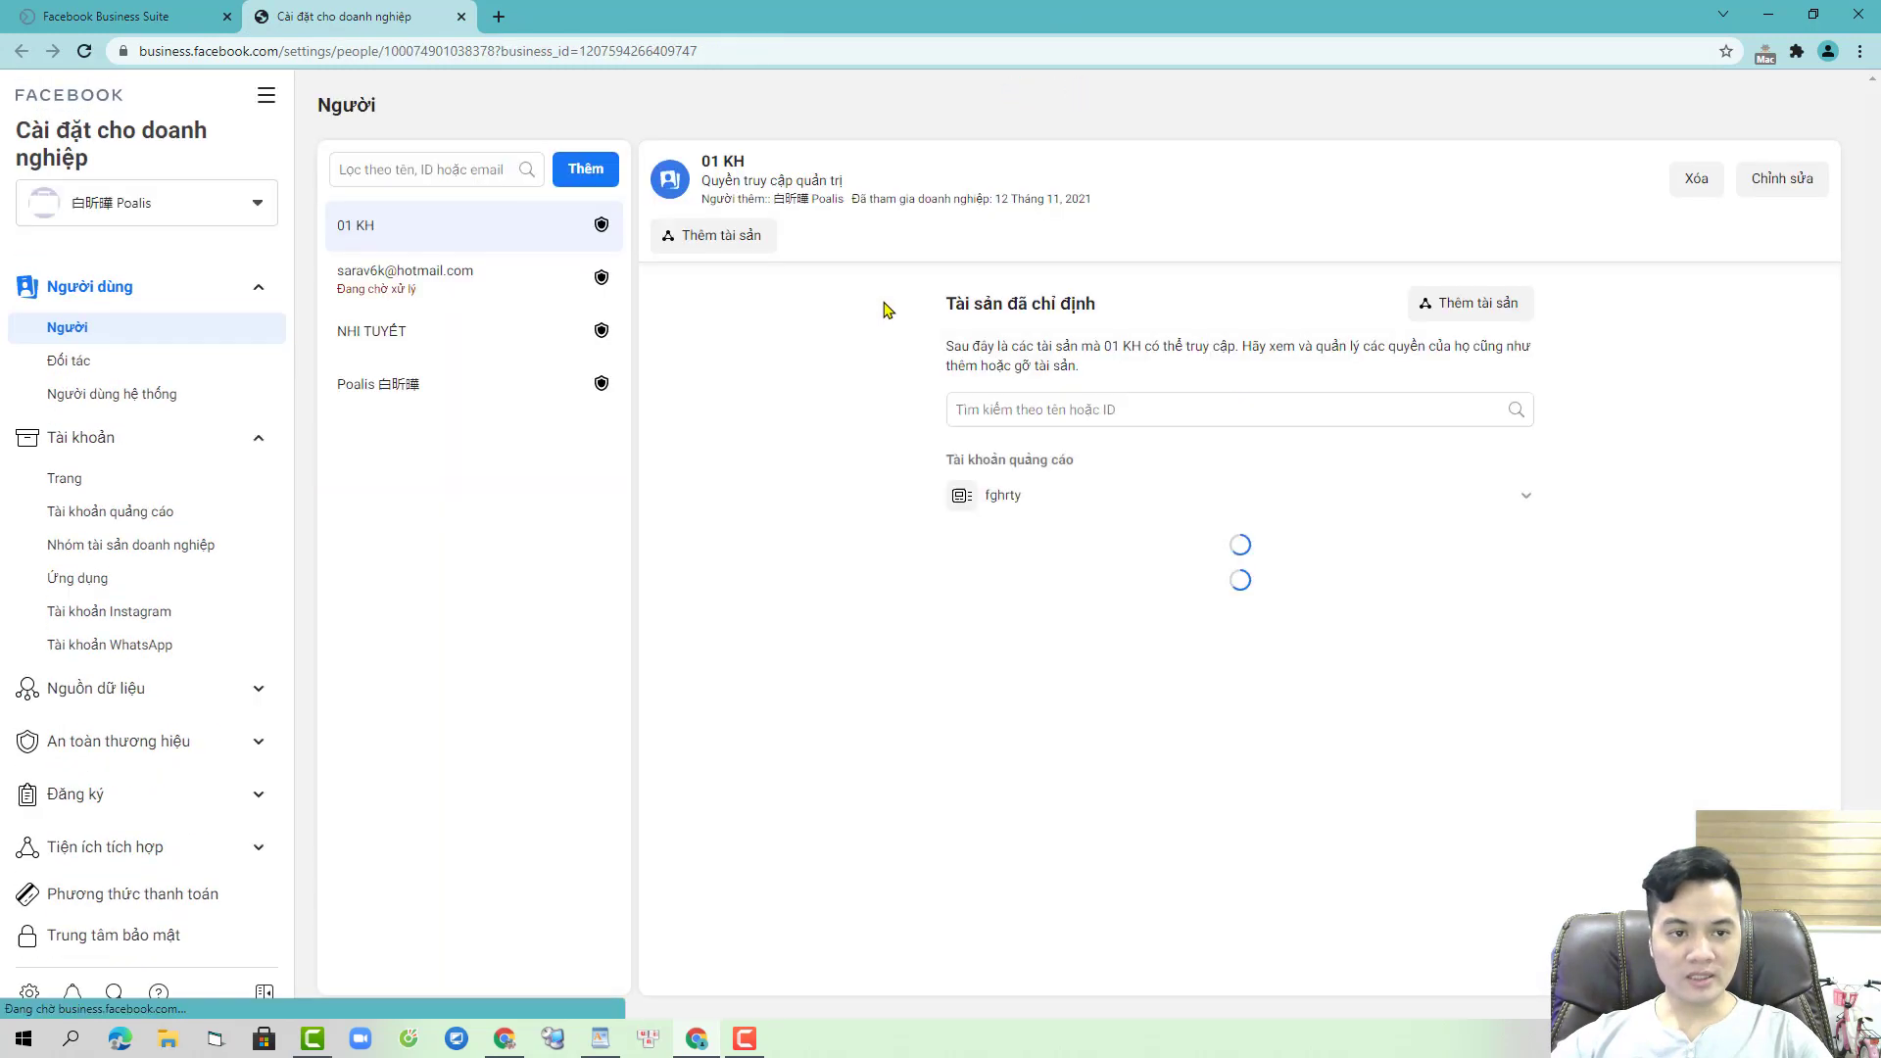
pyautogui.click(519, 340)
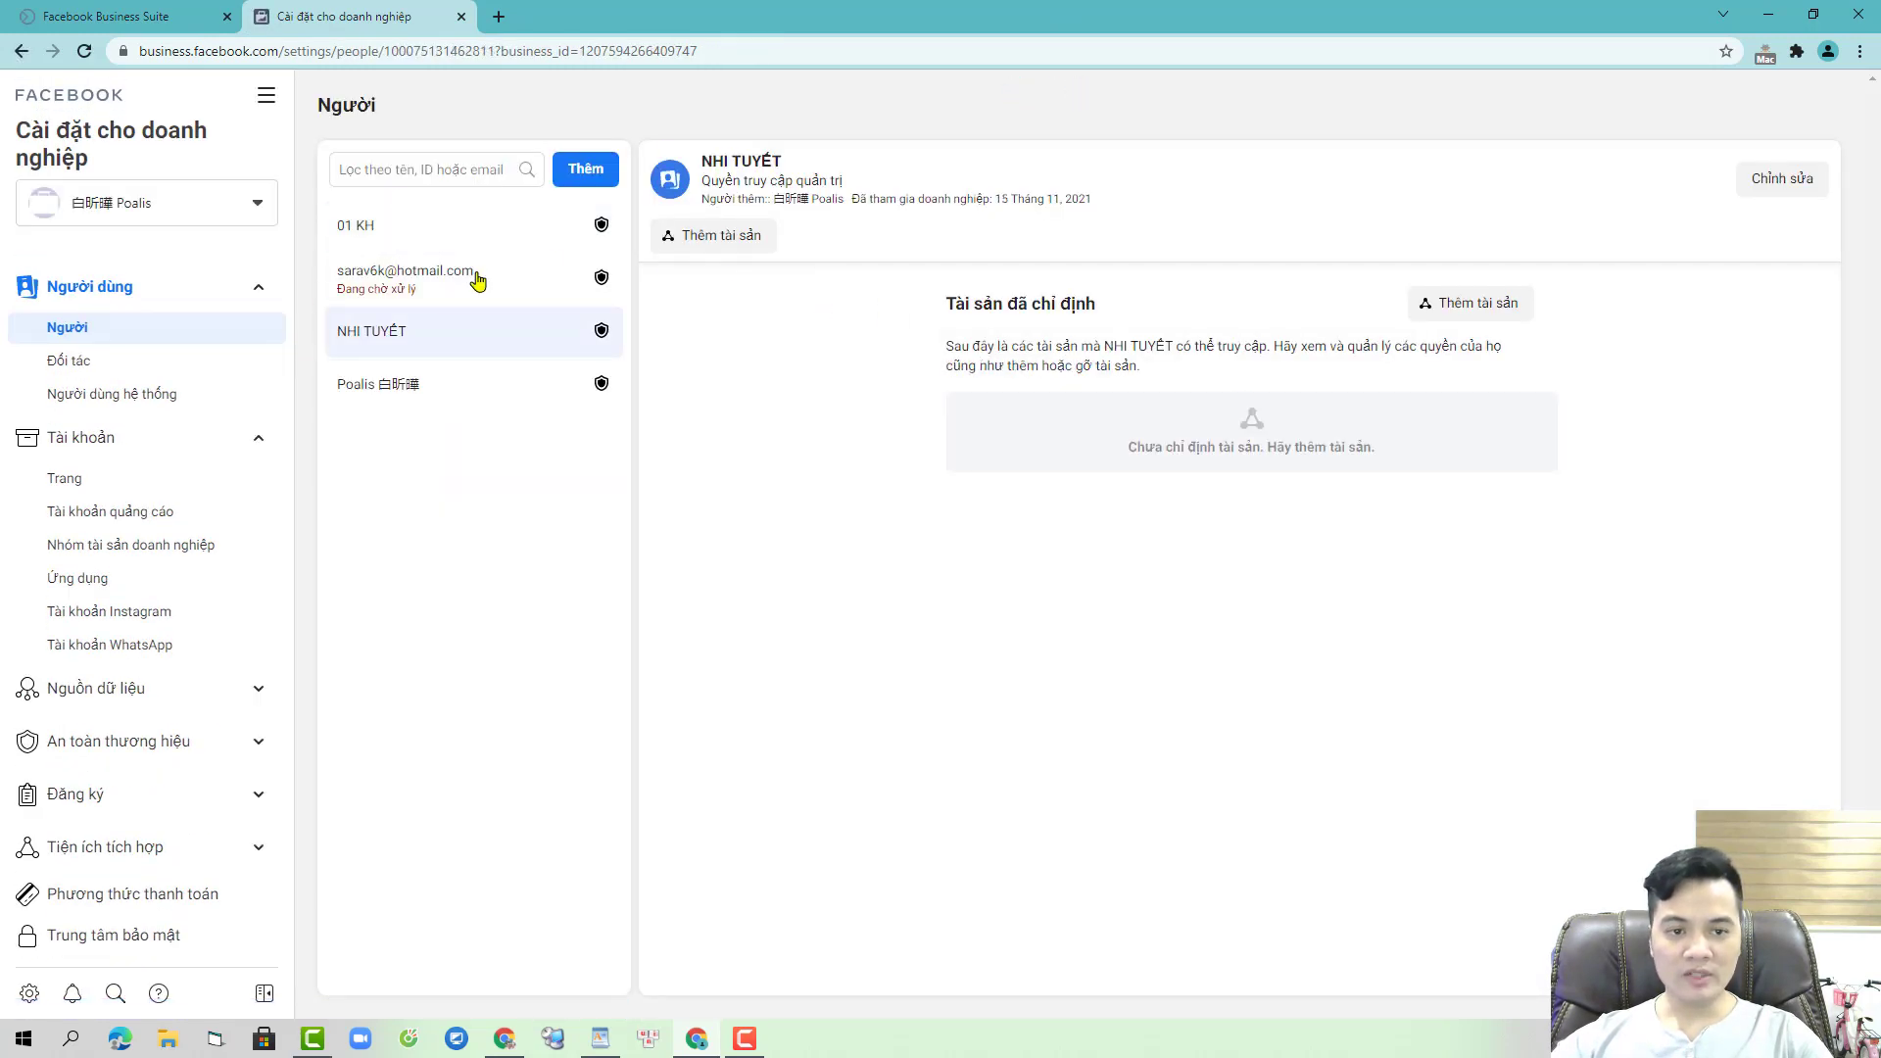
pyautogui.click(164, 513)
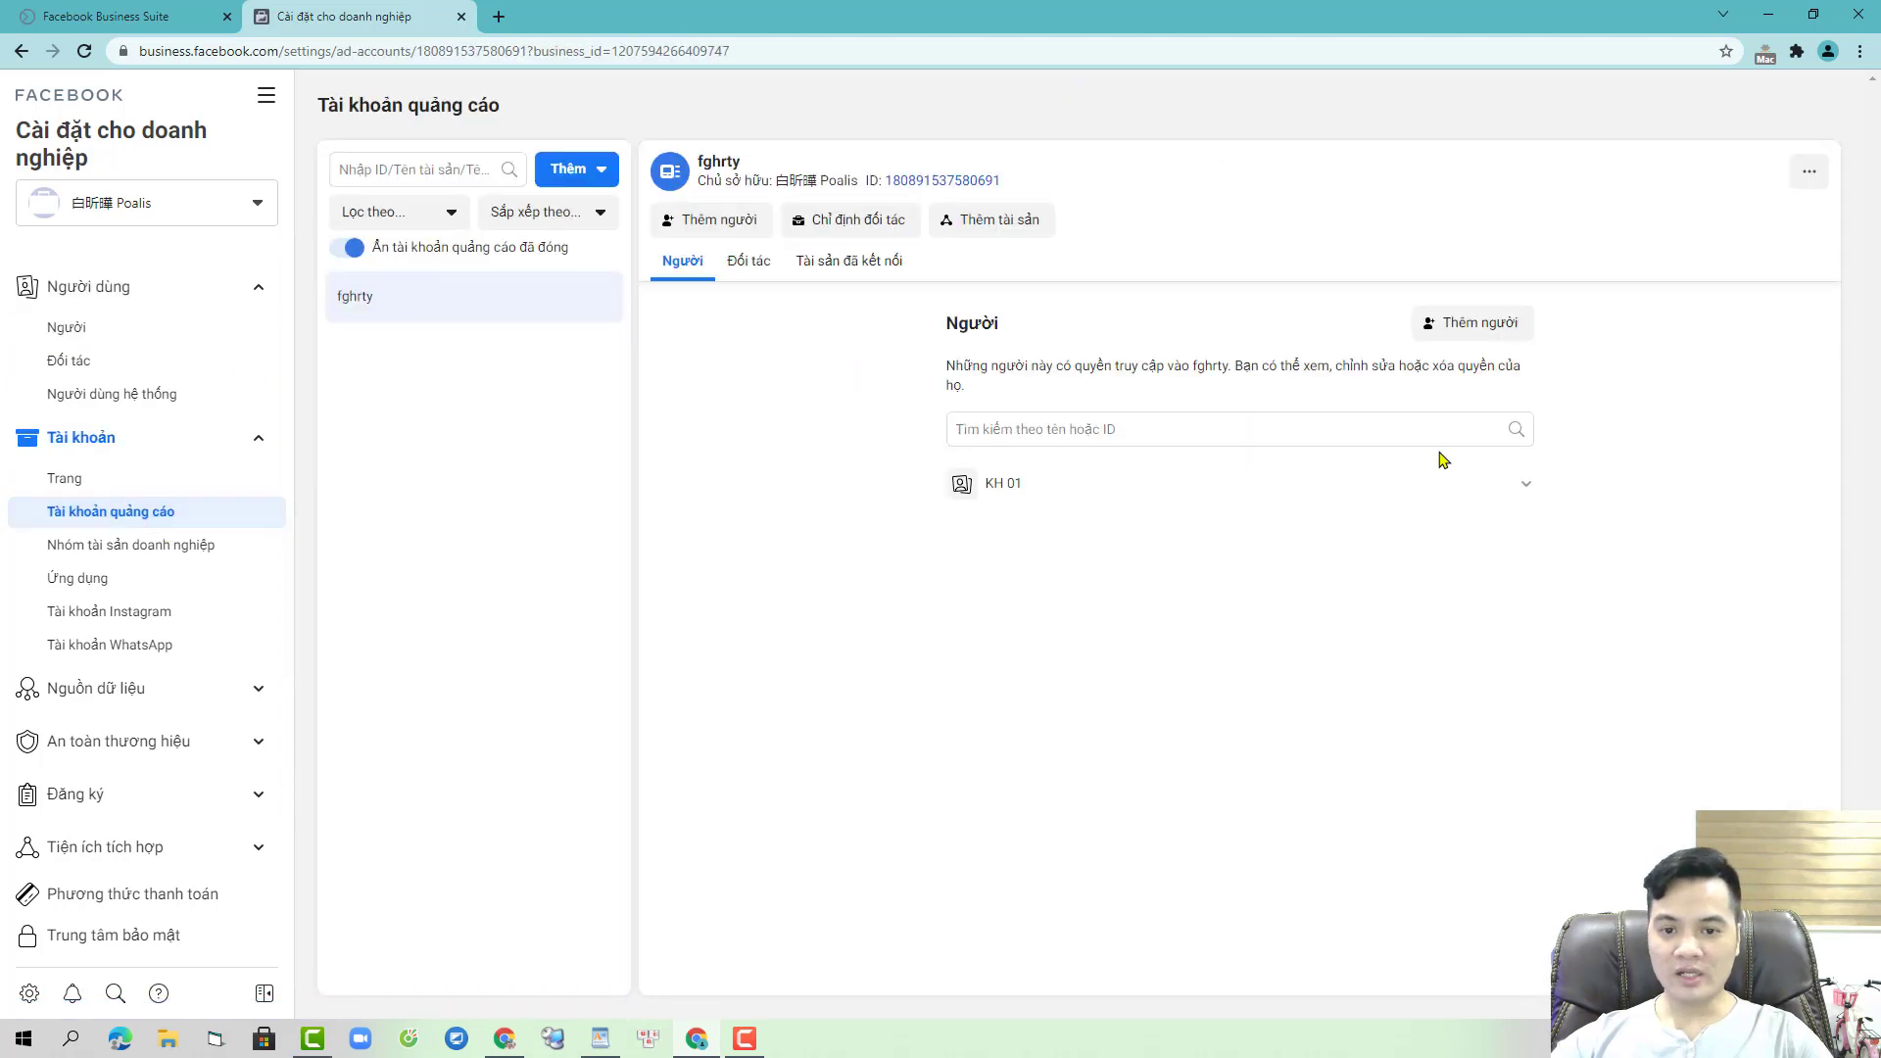
pyautogui.click(1477, 324)
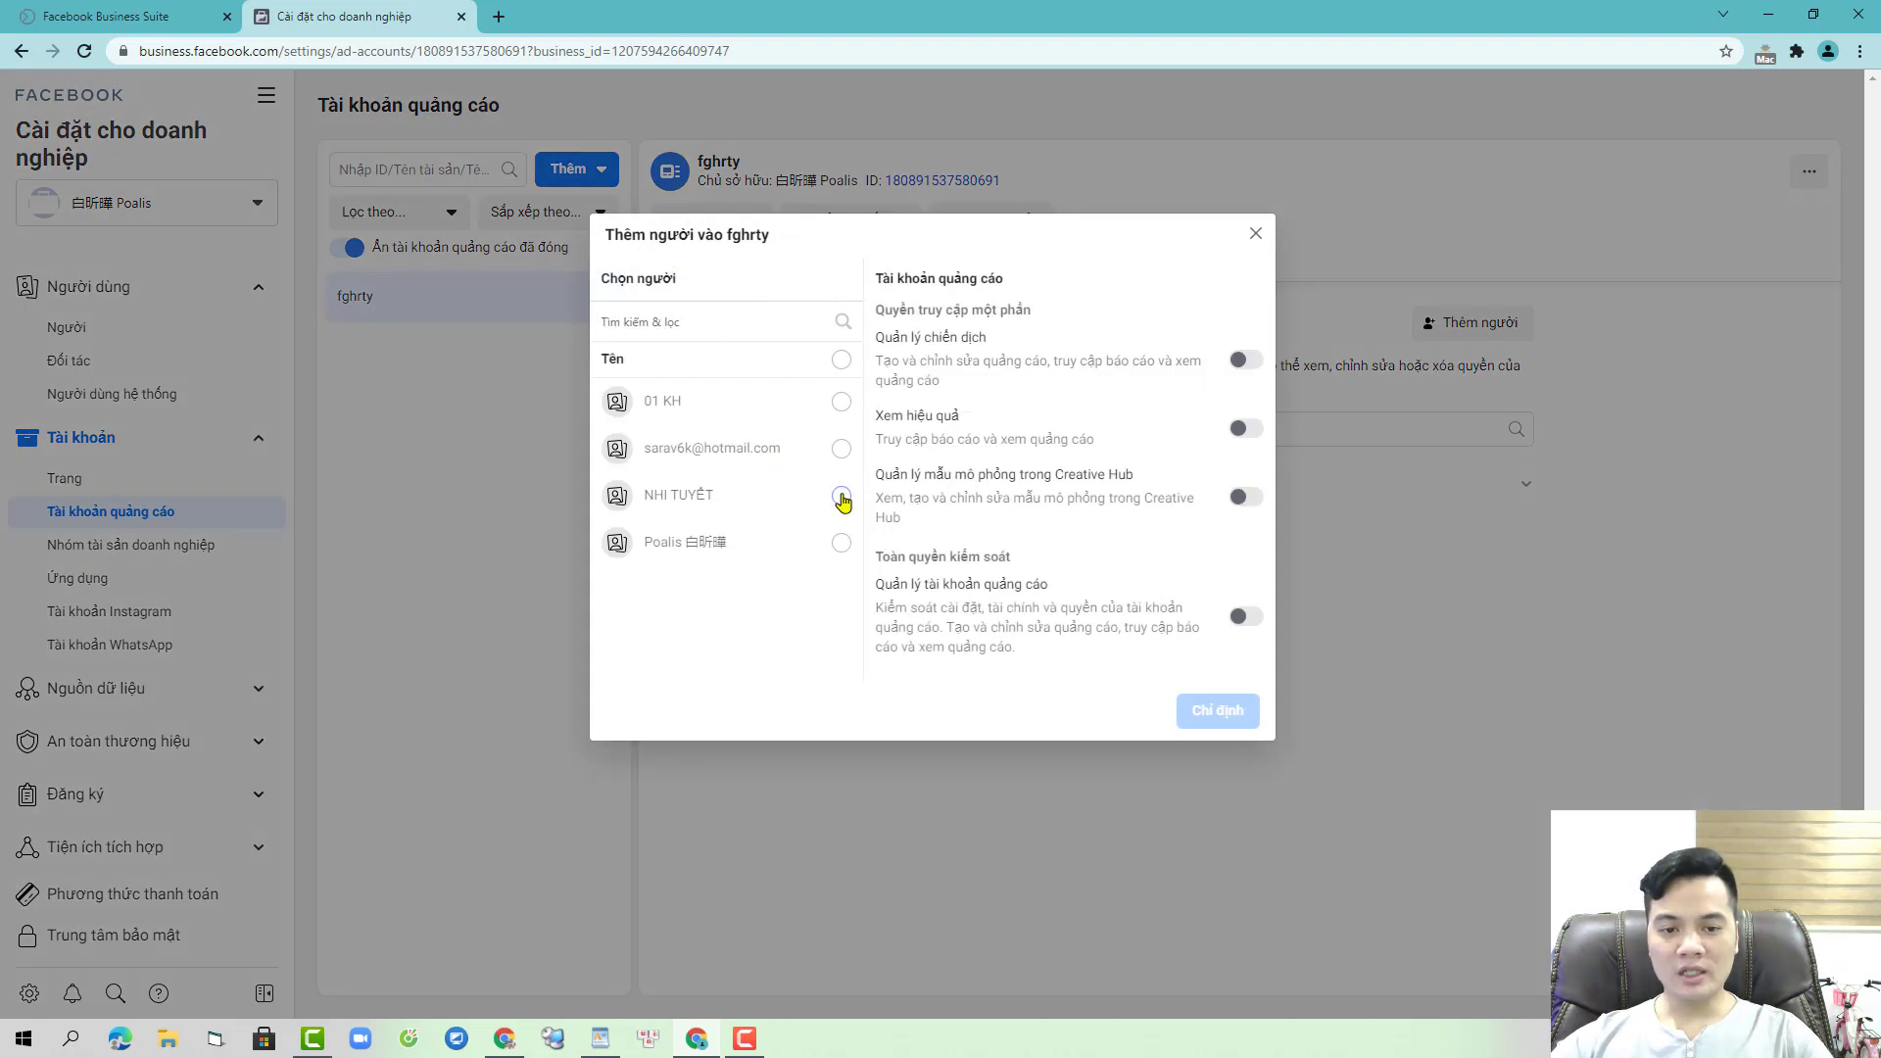
pyautogui.click(841, 498)
pyautogui.click(1245, 616)
pyautogui.click(1218, 710)
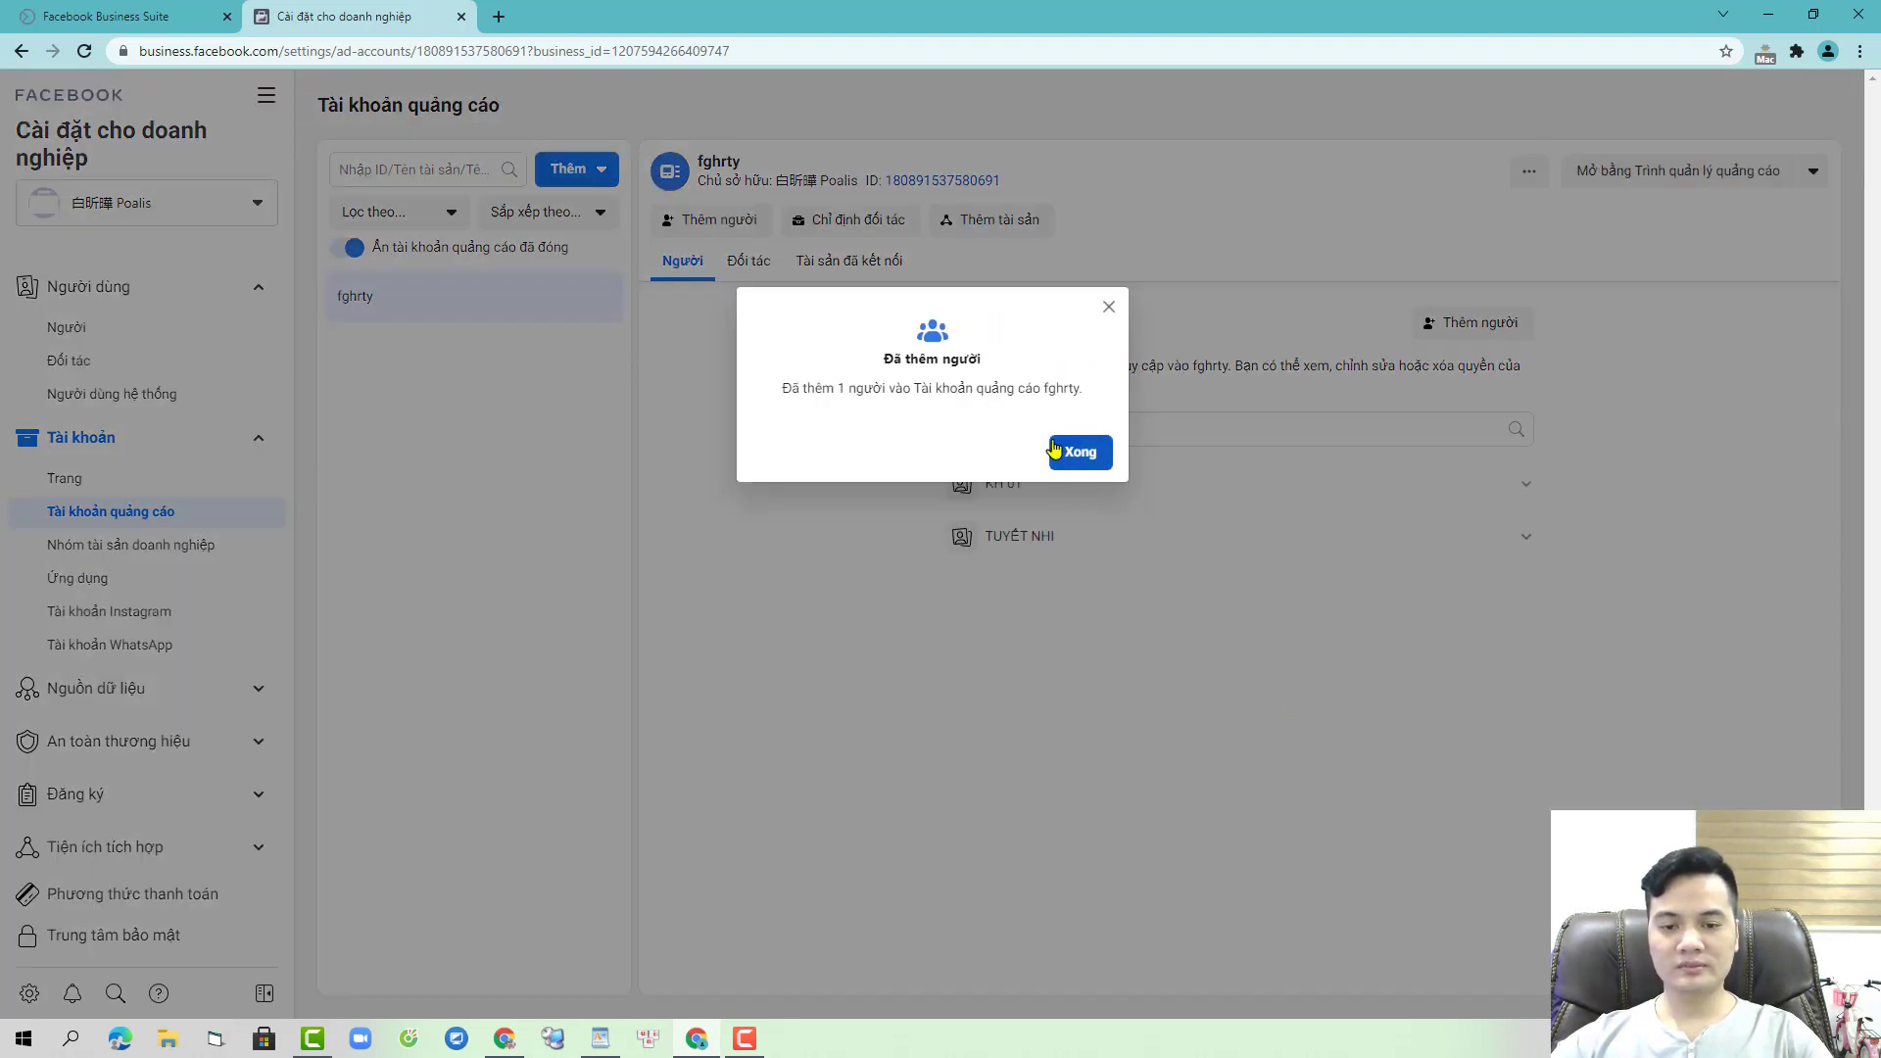
# - Open the payment methods for ad account fghrty
pyautogui.click(1056, 450)
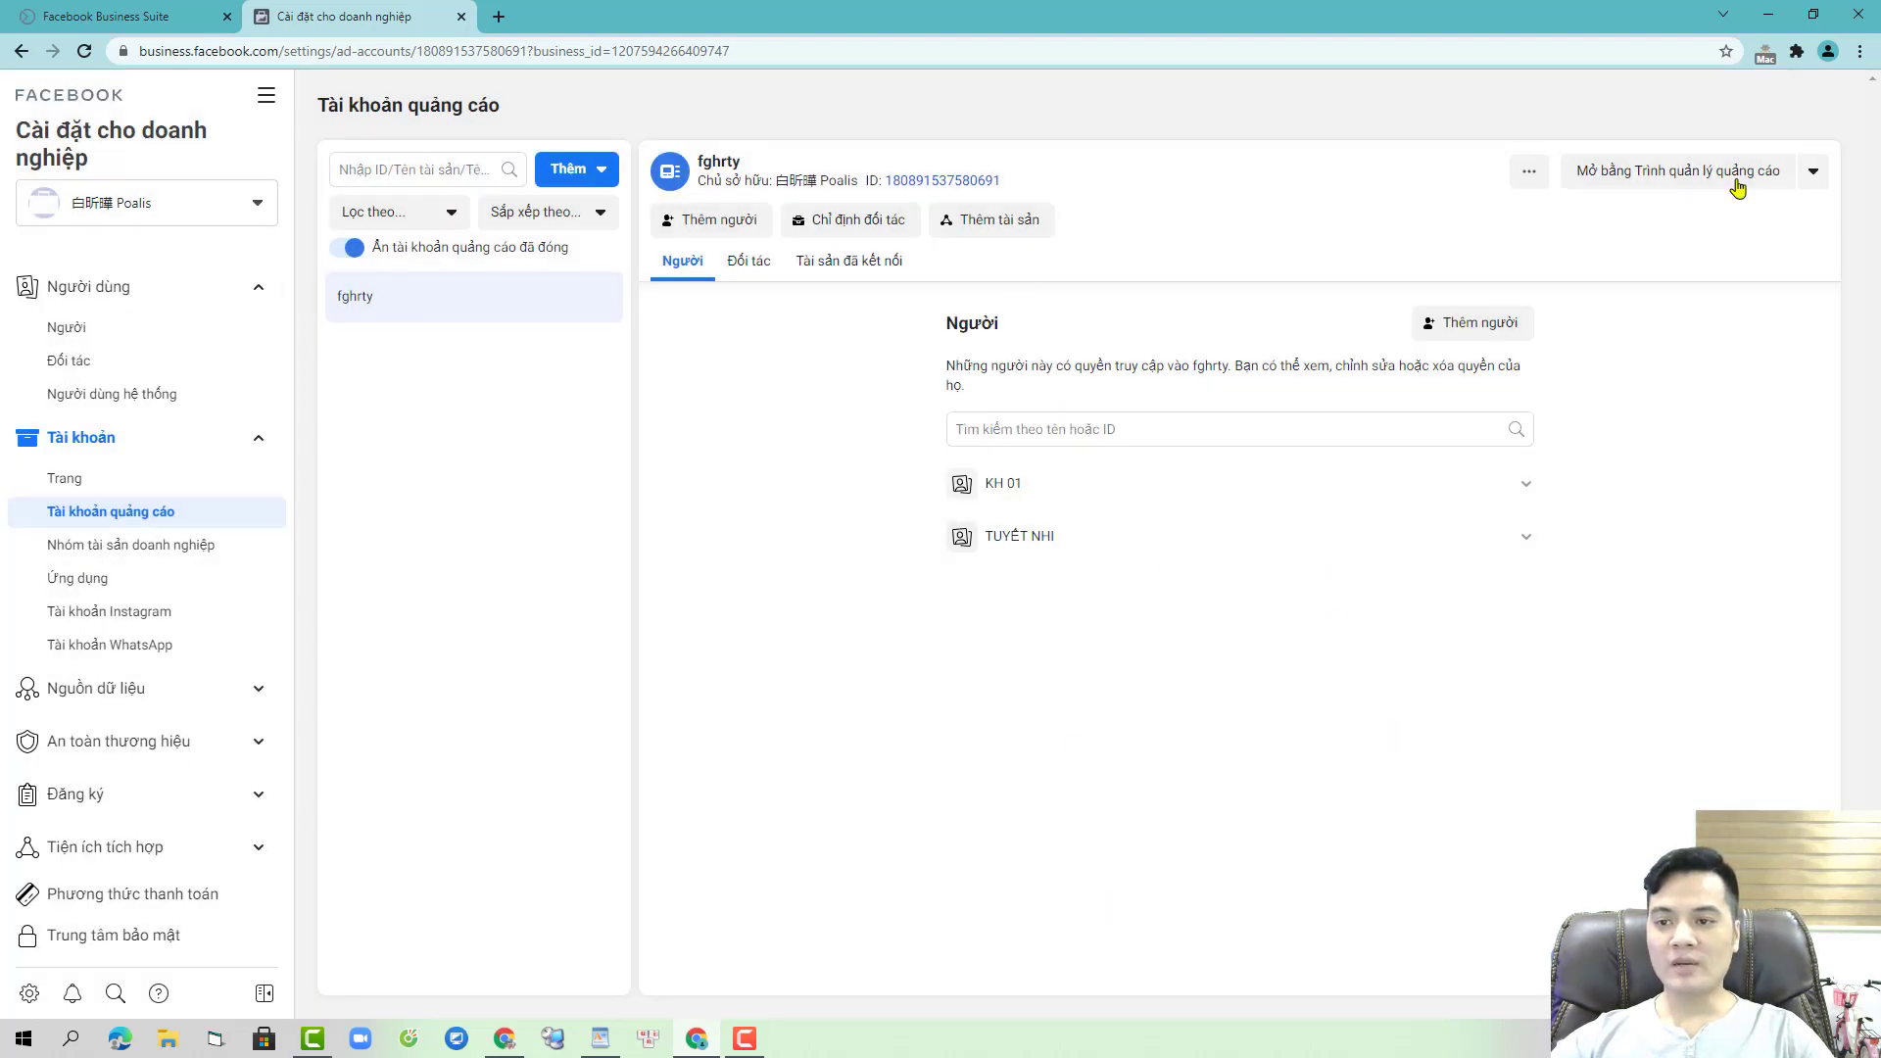
pyautogui.click(1809, 177)
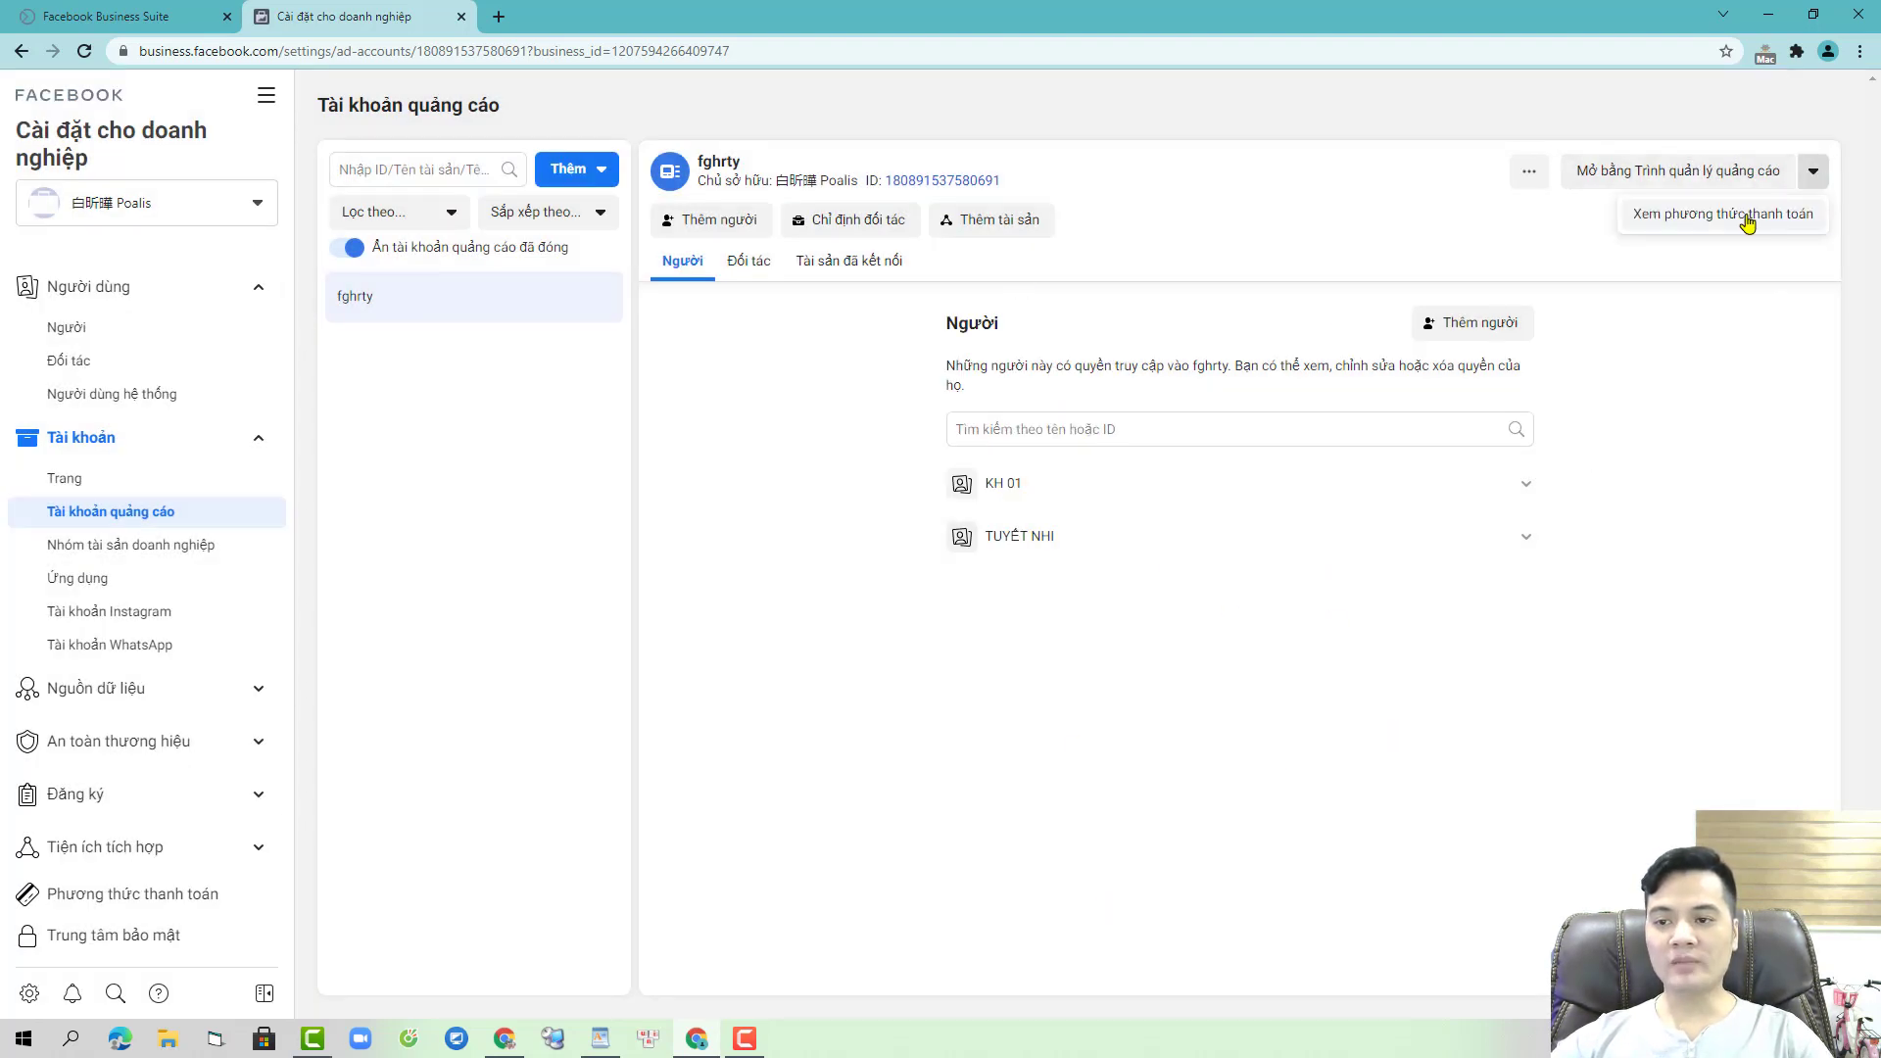
pyautogui.click(1746, 218)
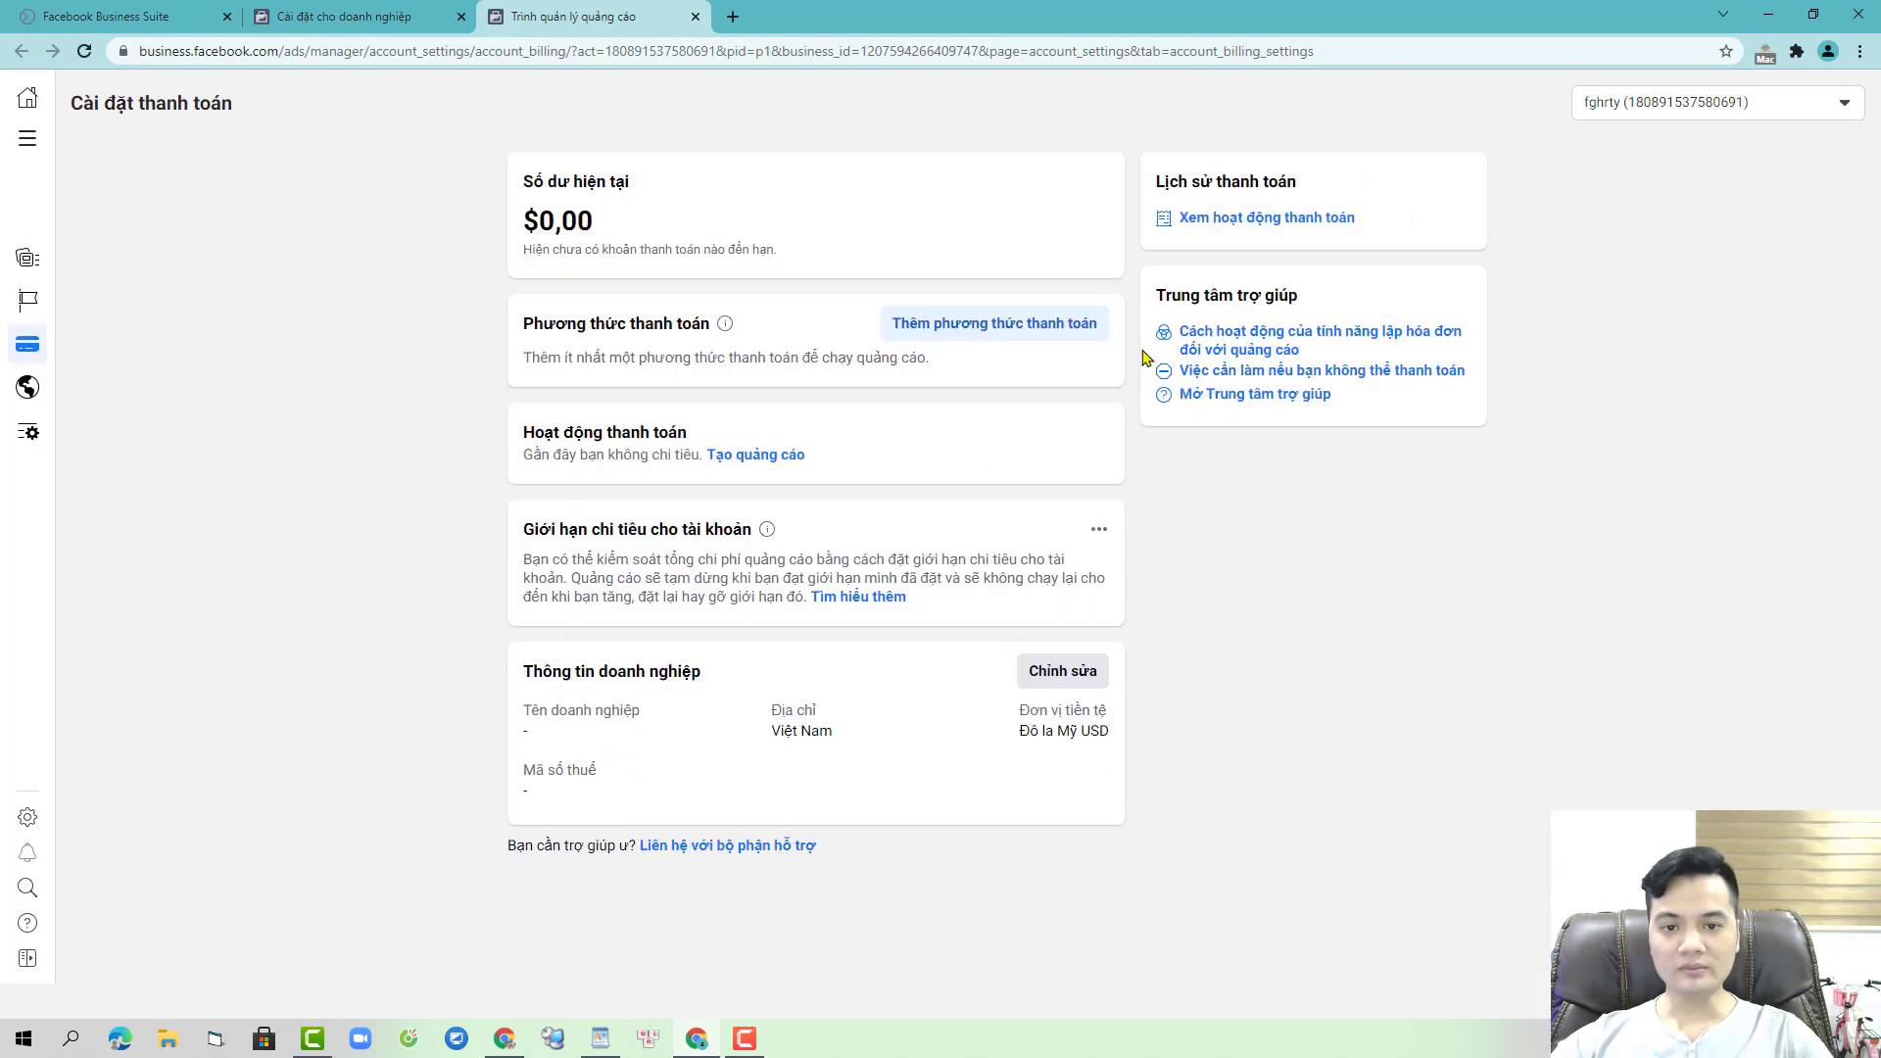
# - Start a new payment method with the currency set to Vietnamese dong (Đồng Việt Nam)
pyautogui.click(1049, 333)
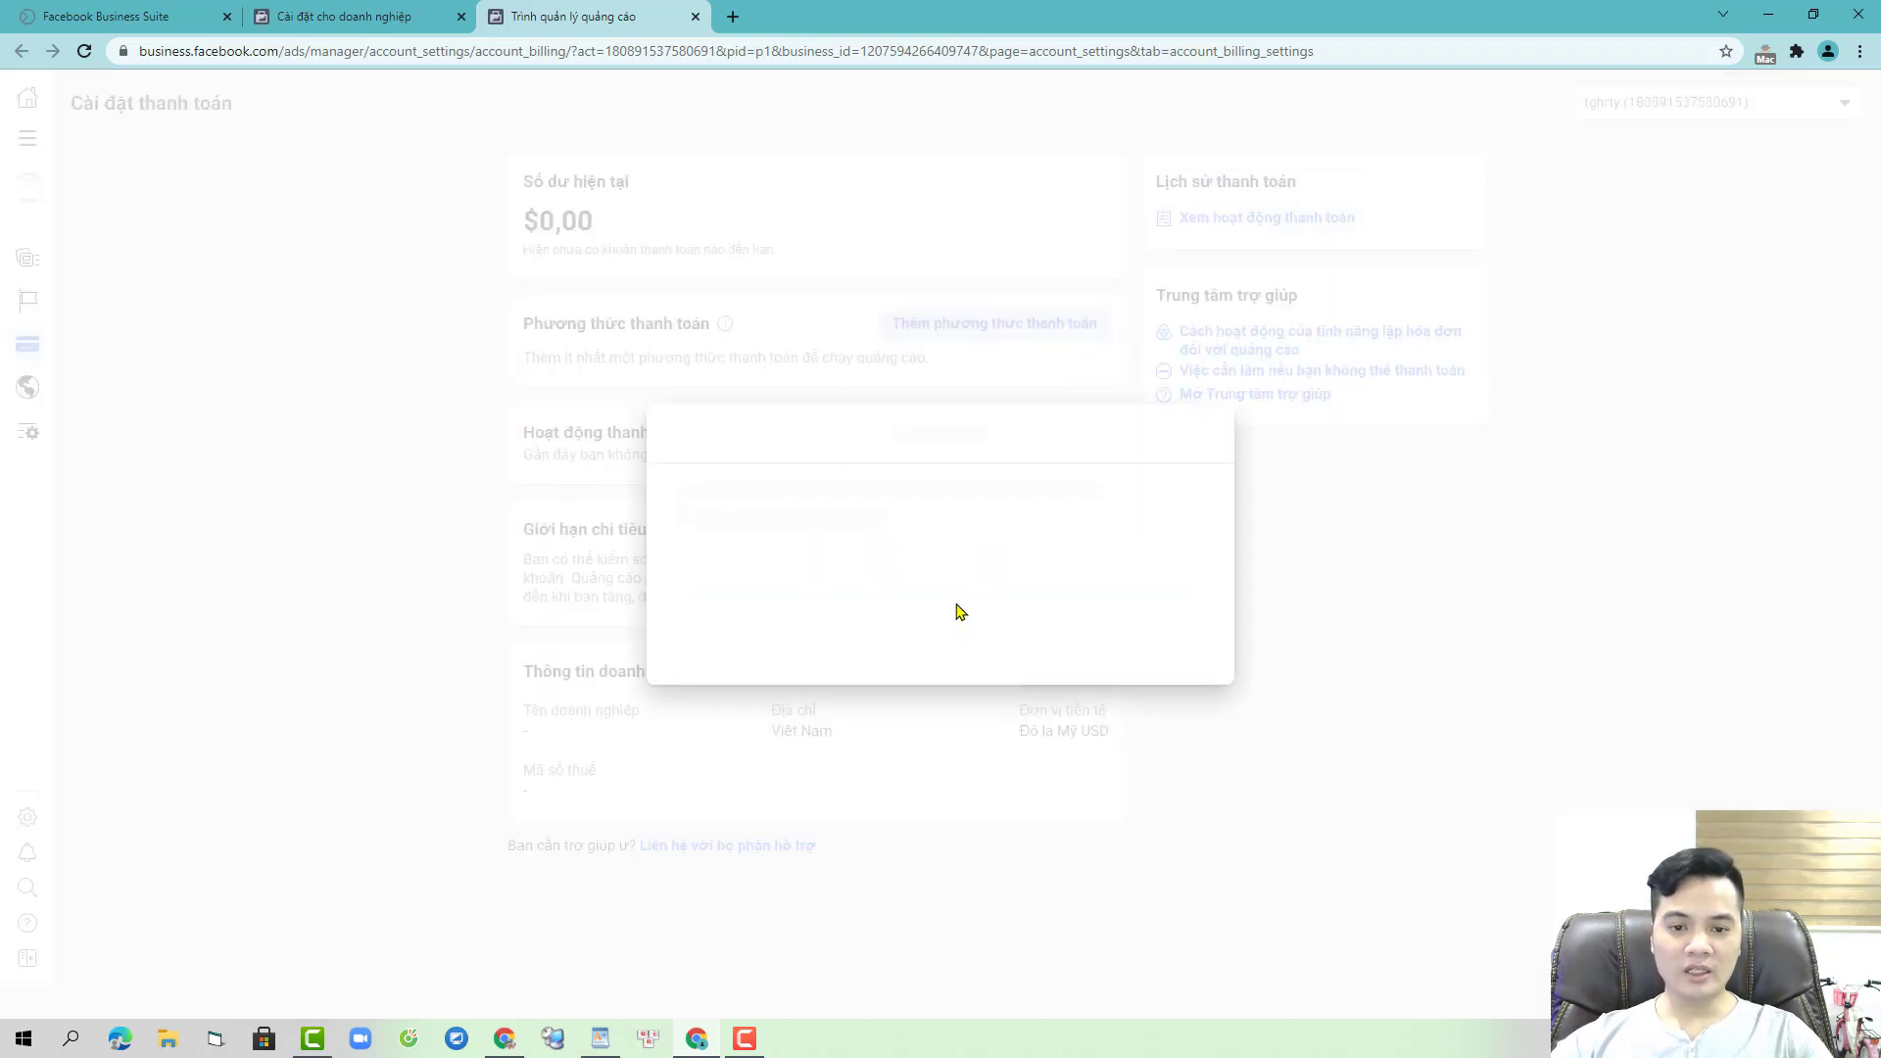
pyautogui.click(1202, 532)
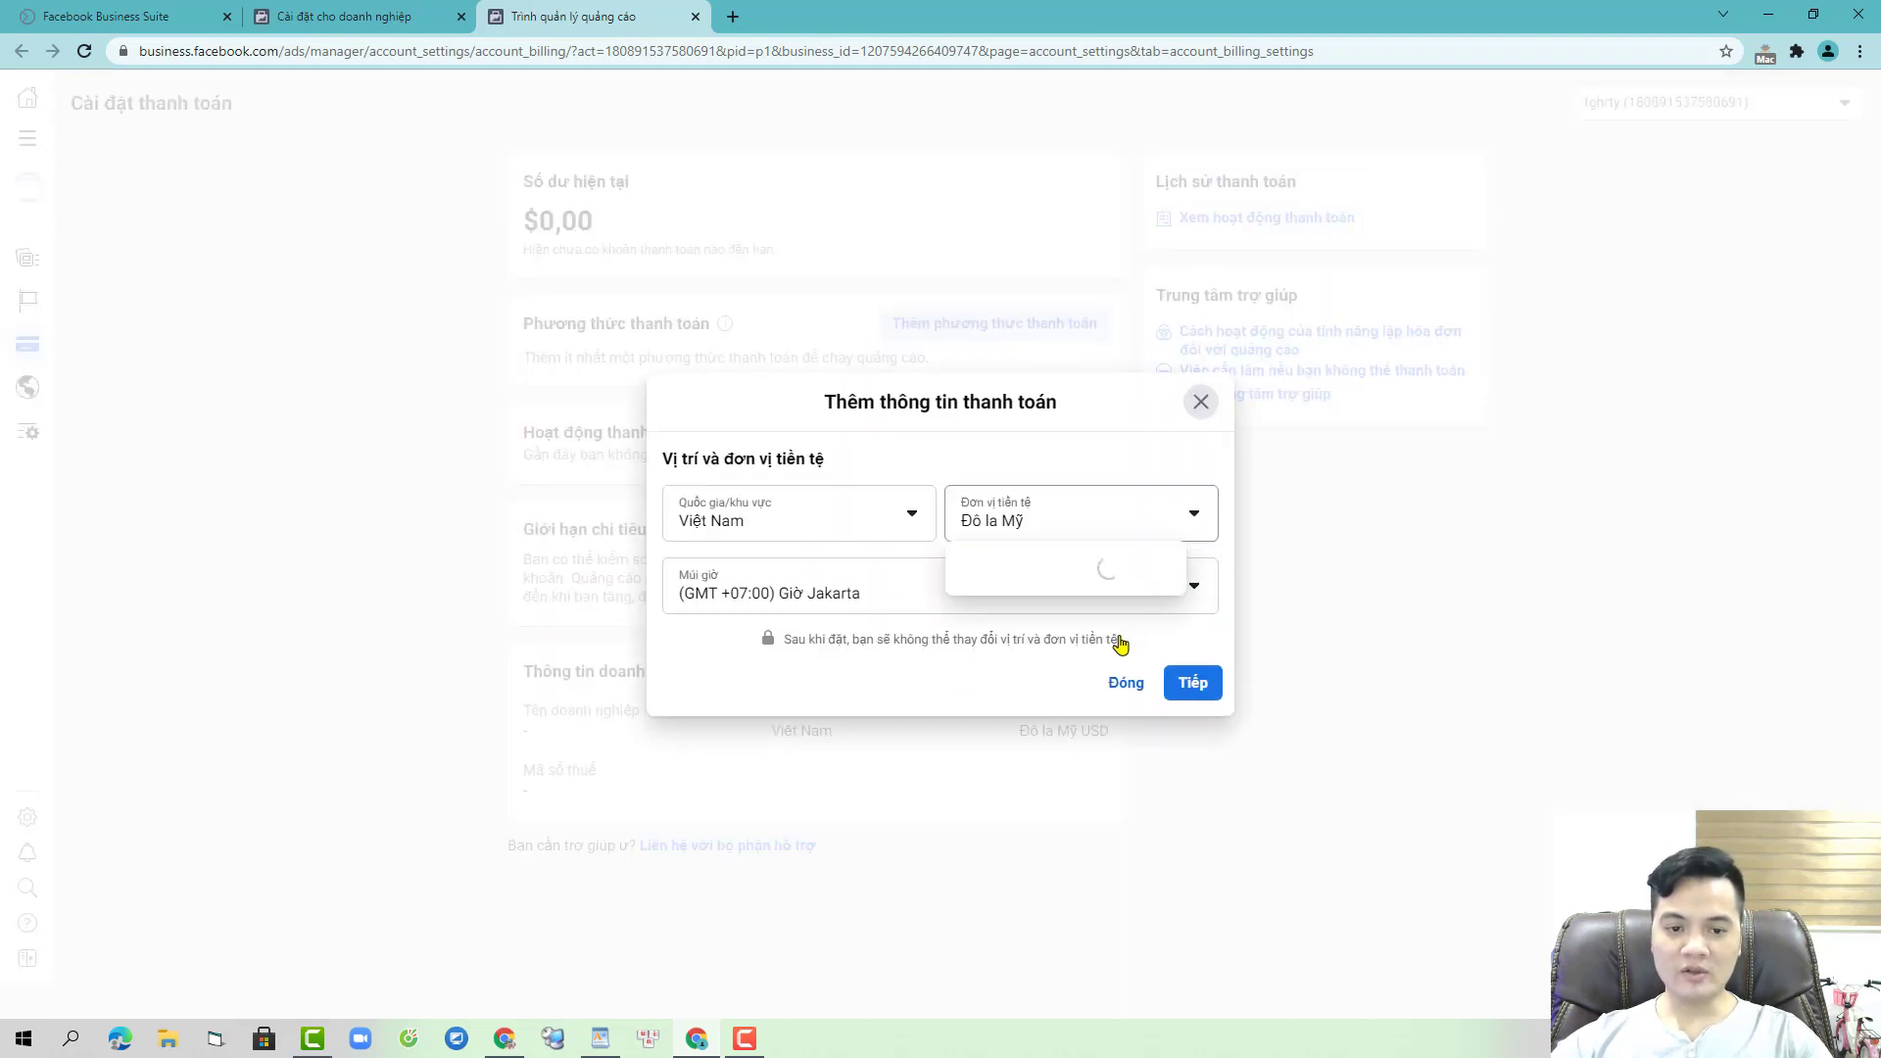
pyautogui.scroll(-10, 1083, 810)
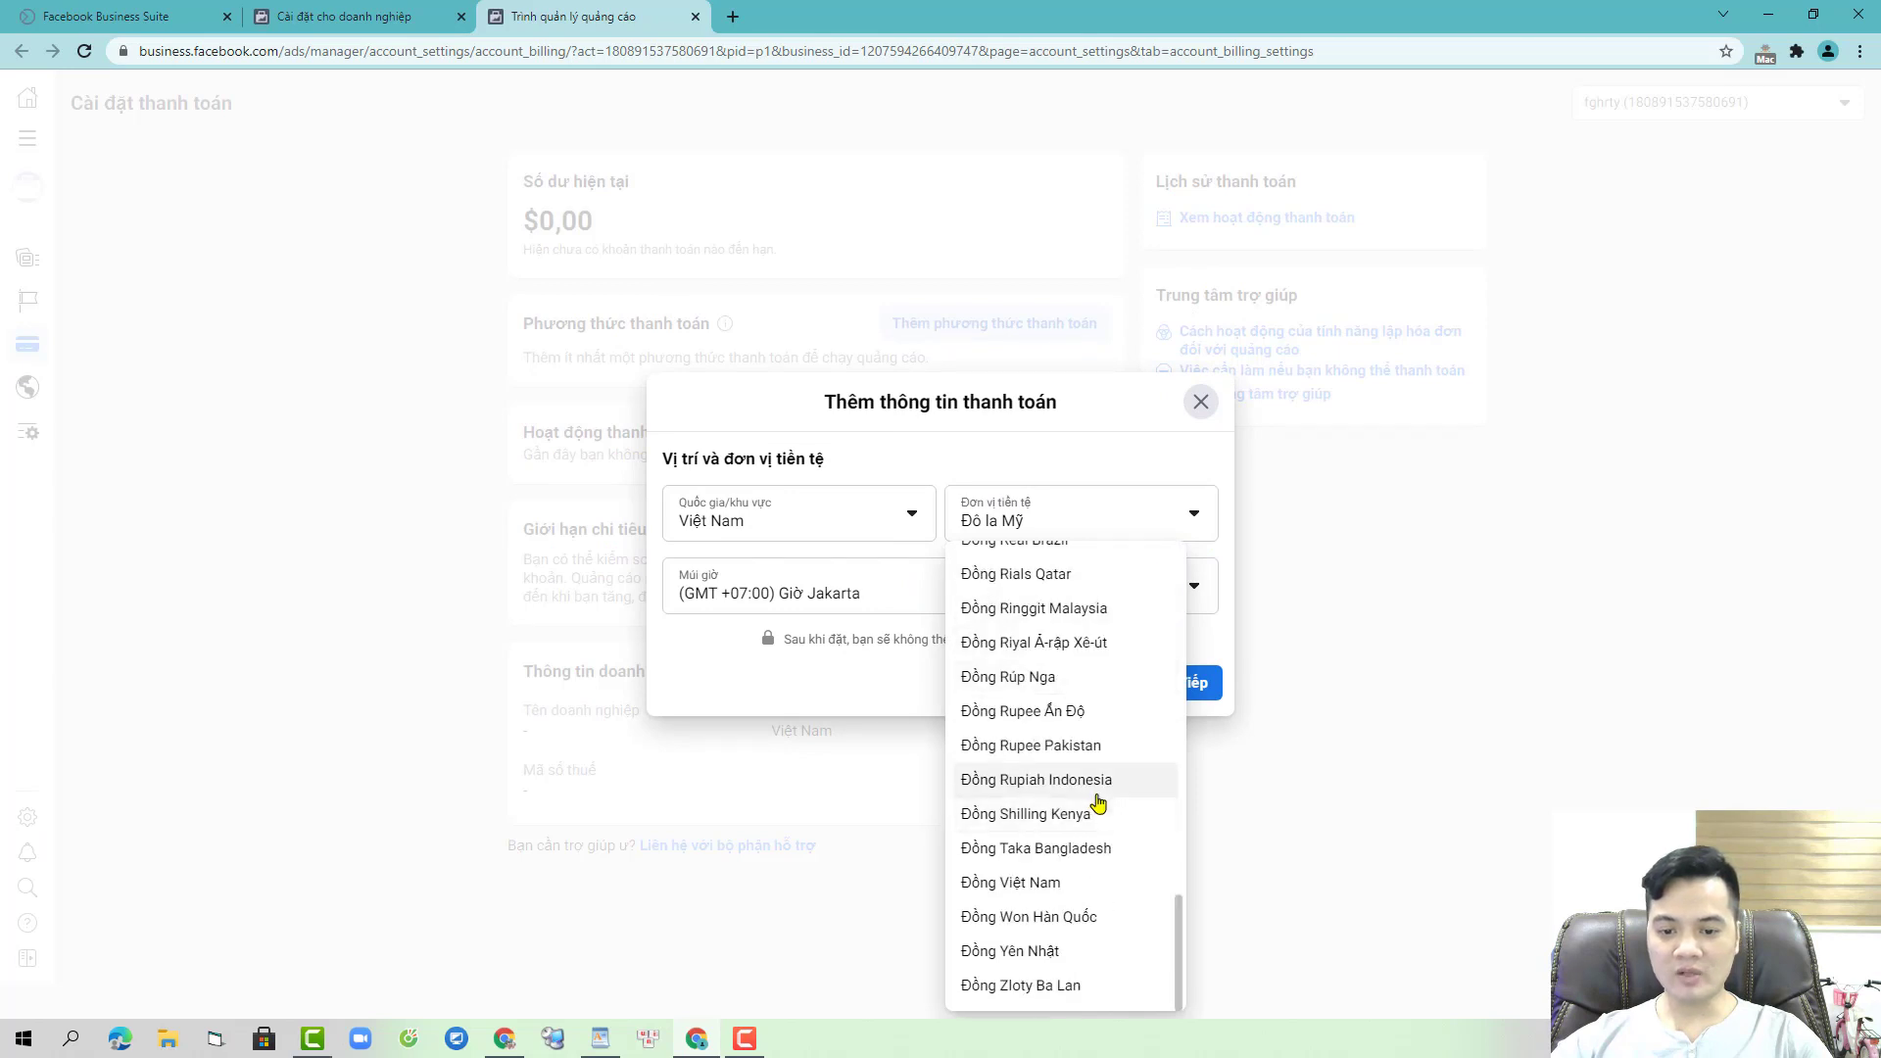
pyautogui.click(1024, 886)
pyautogui.click(1195, 690)
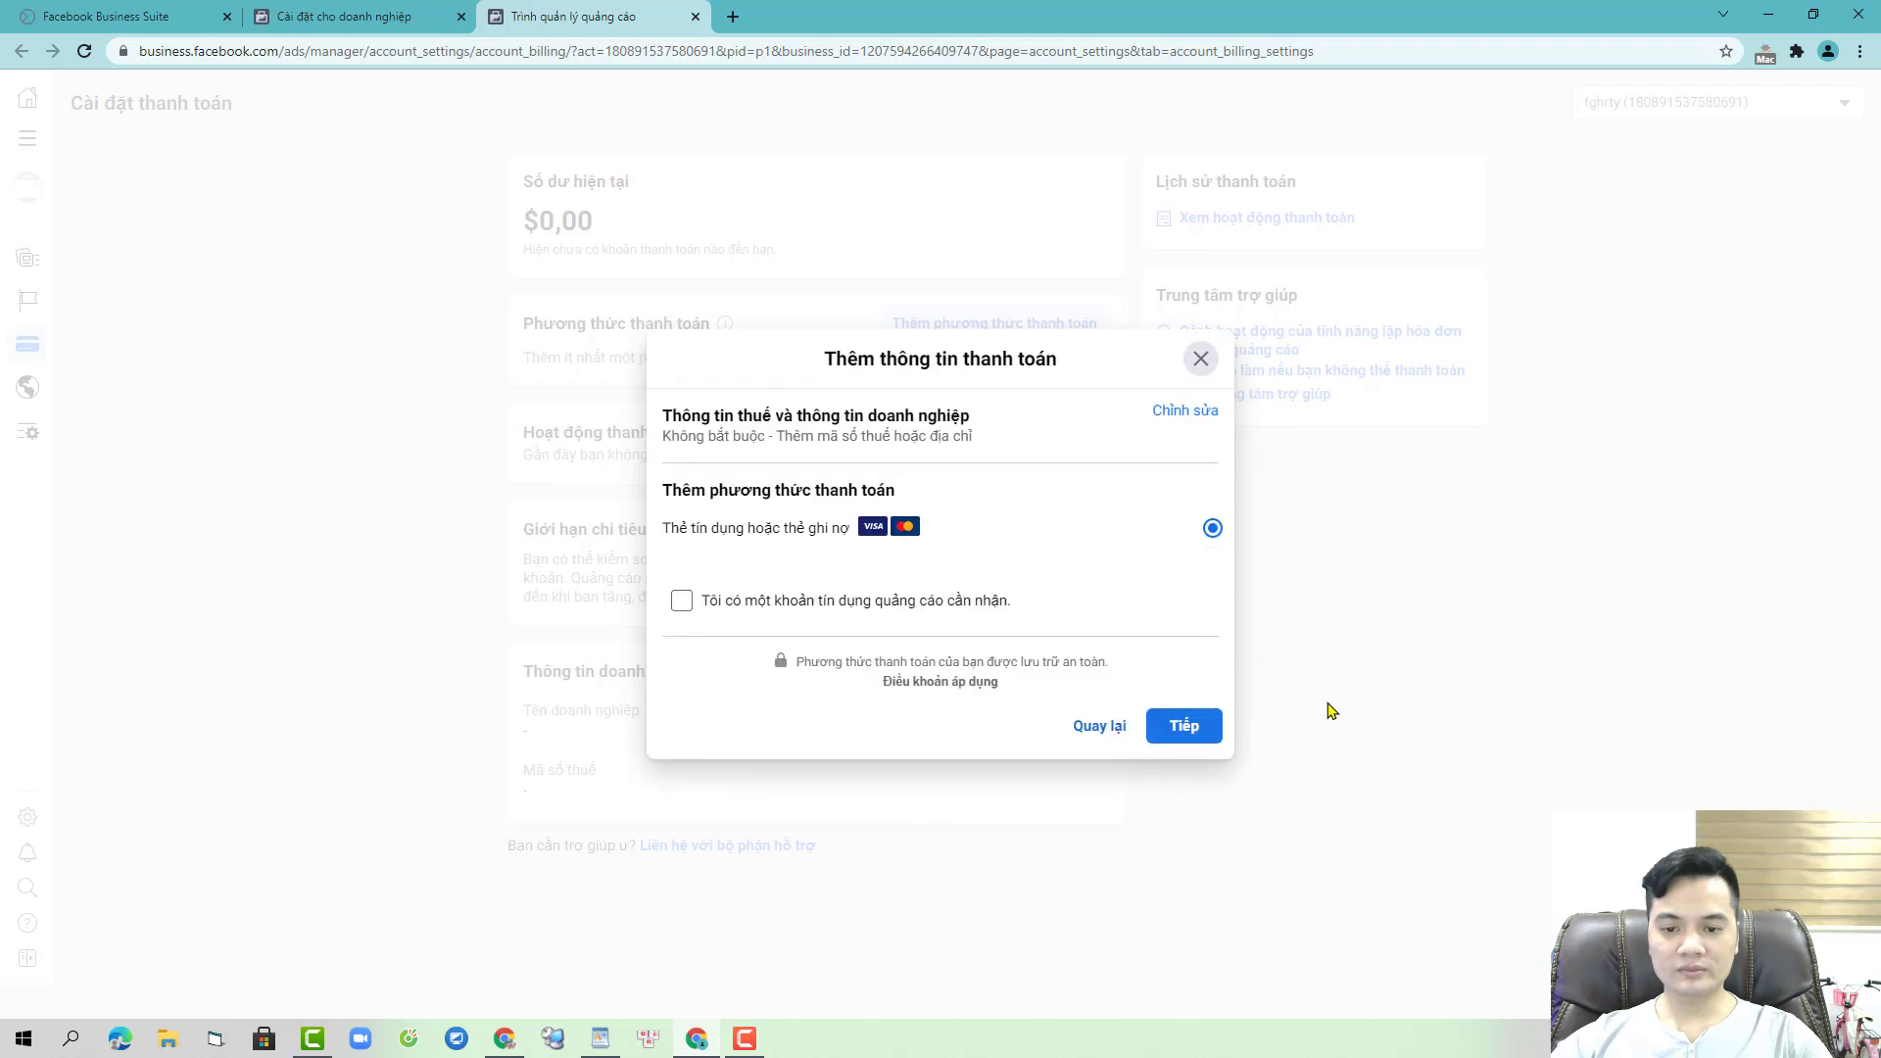
# - Choose credit or debit card and enter the cardholder's name
pyautogui.click(1184, 726)
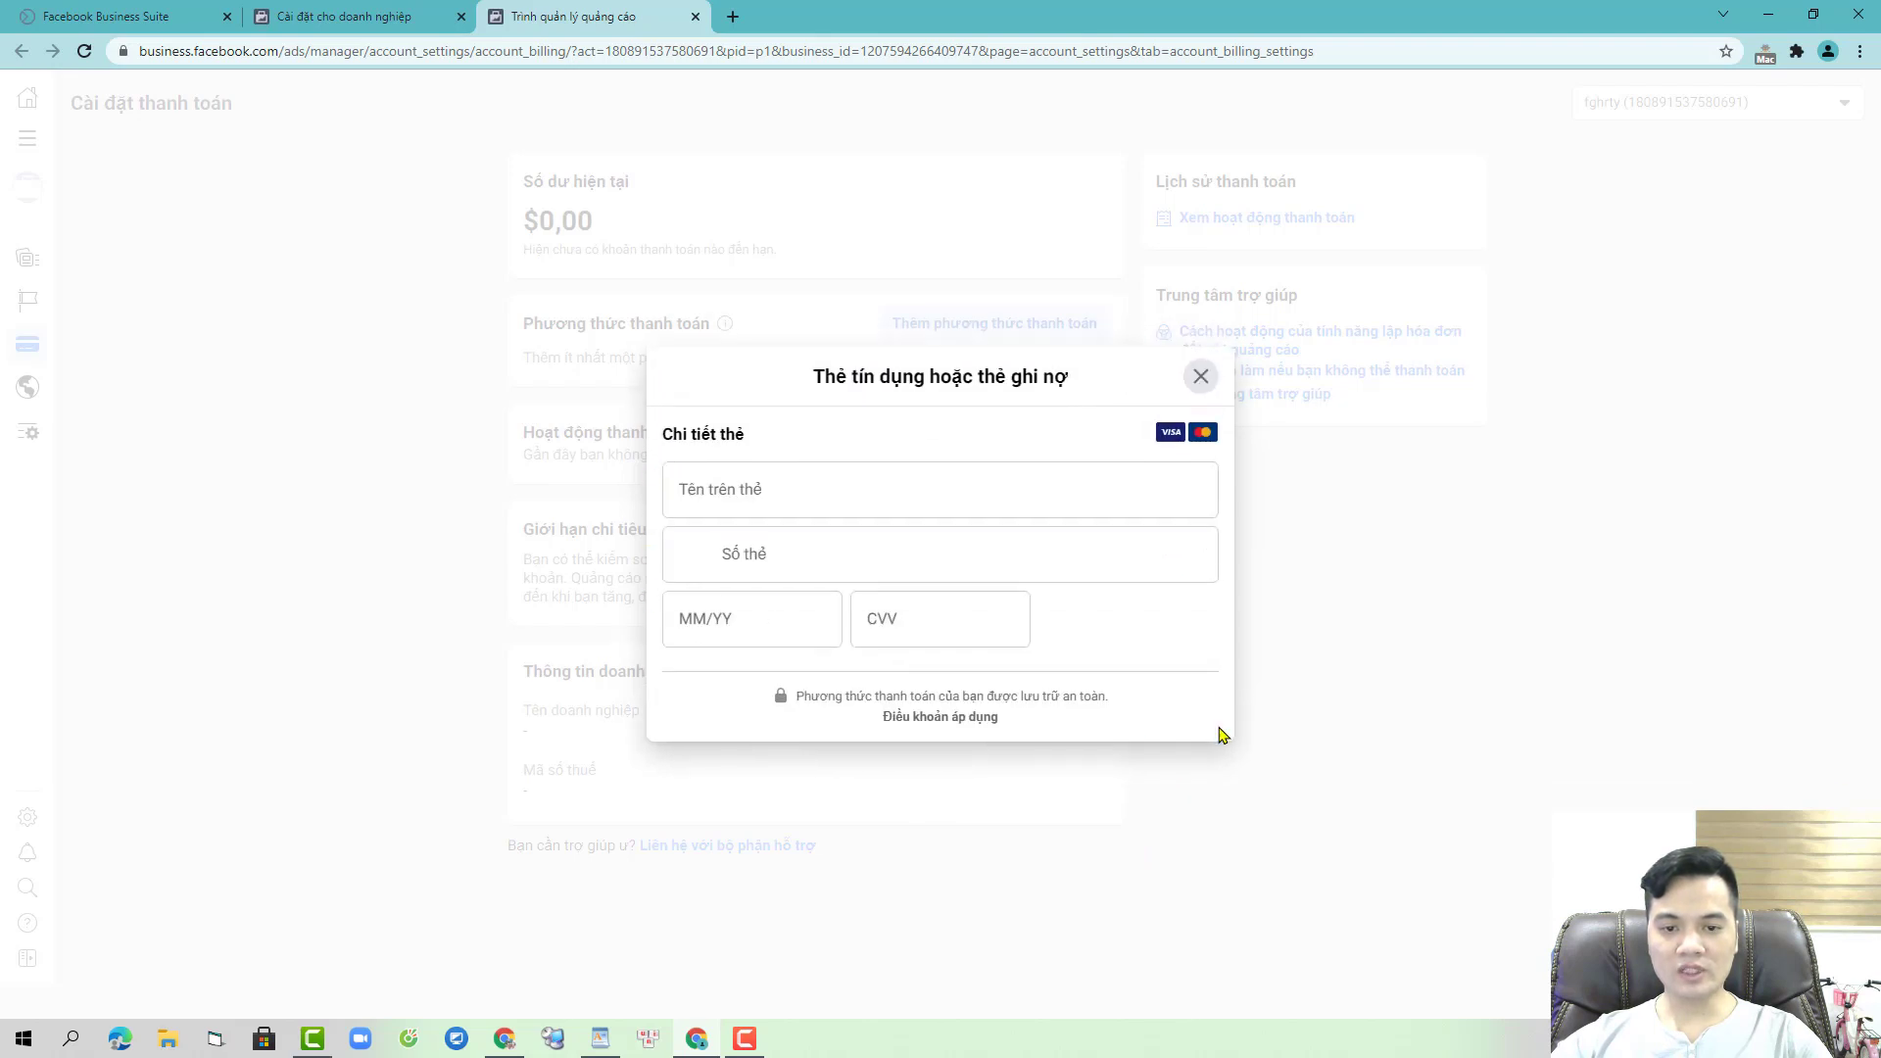
pyautogui.click(950, 474)
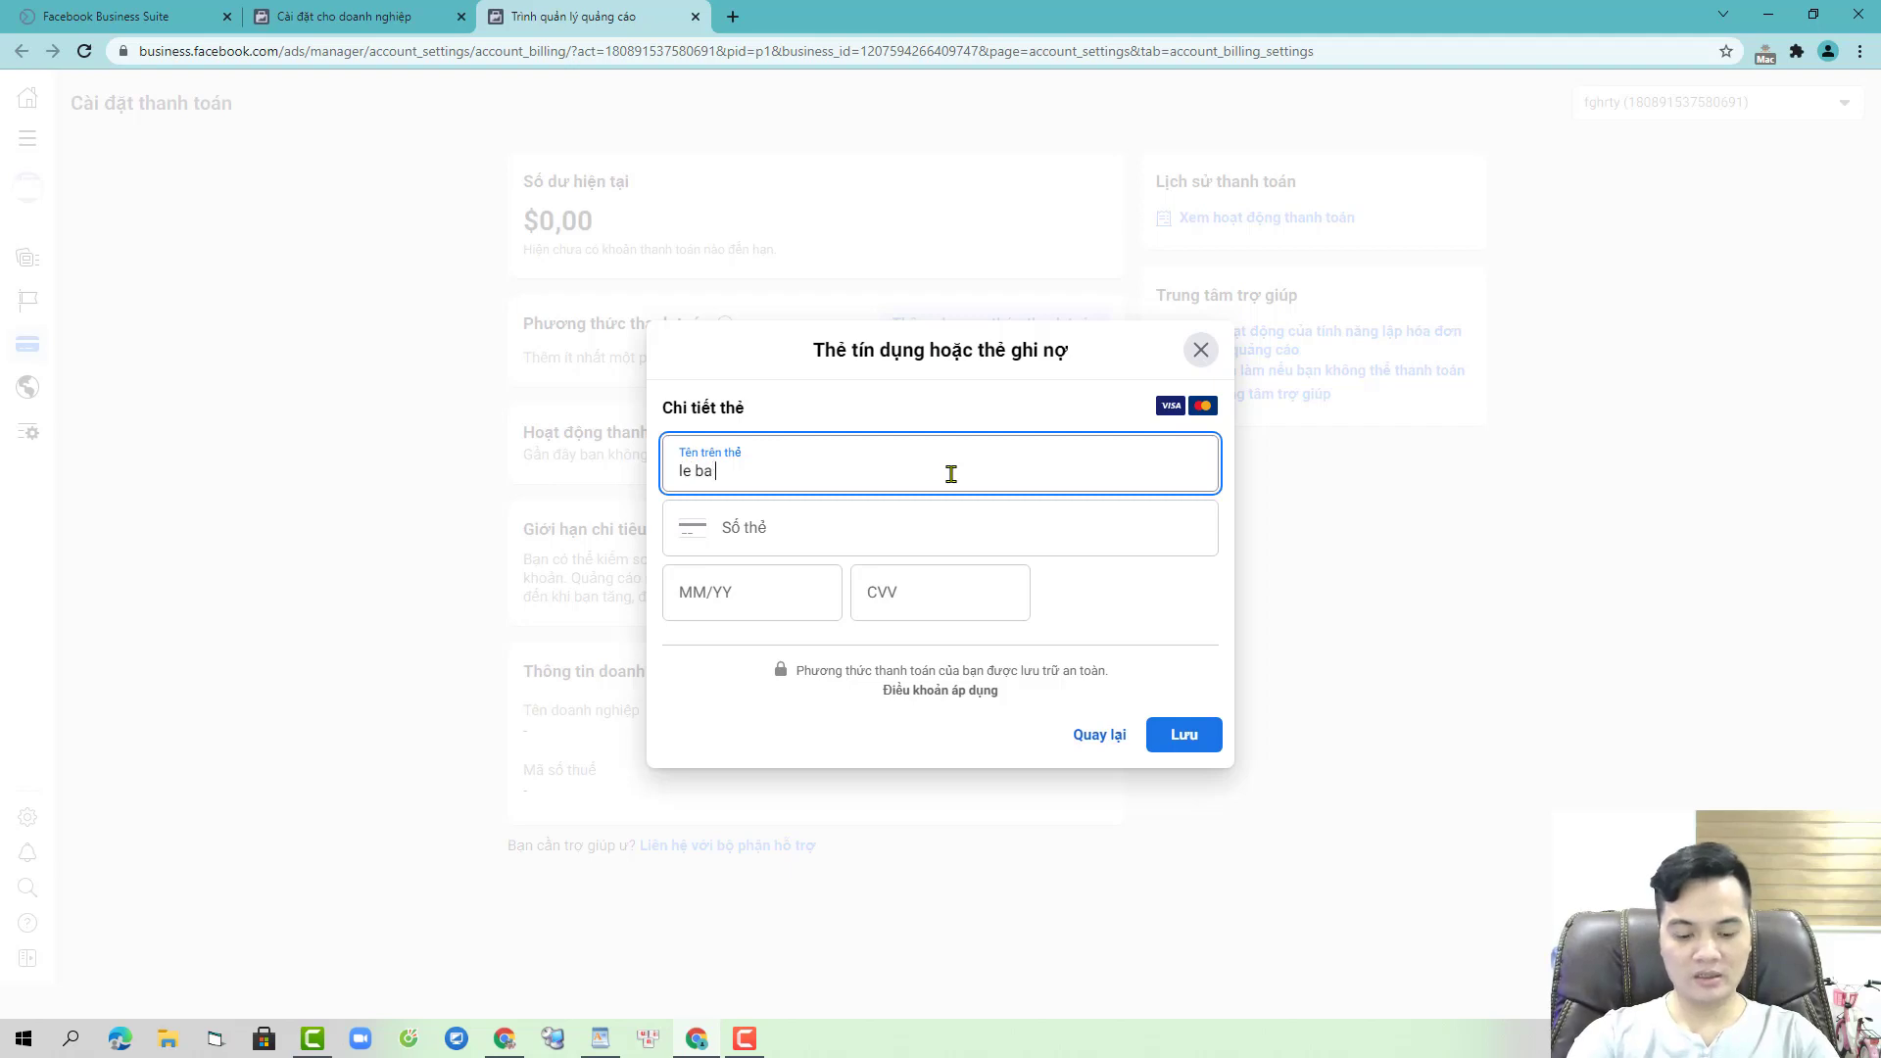
pyautogui.press('Tab')
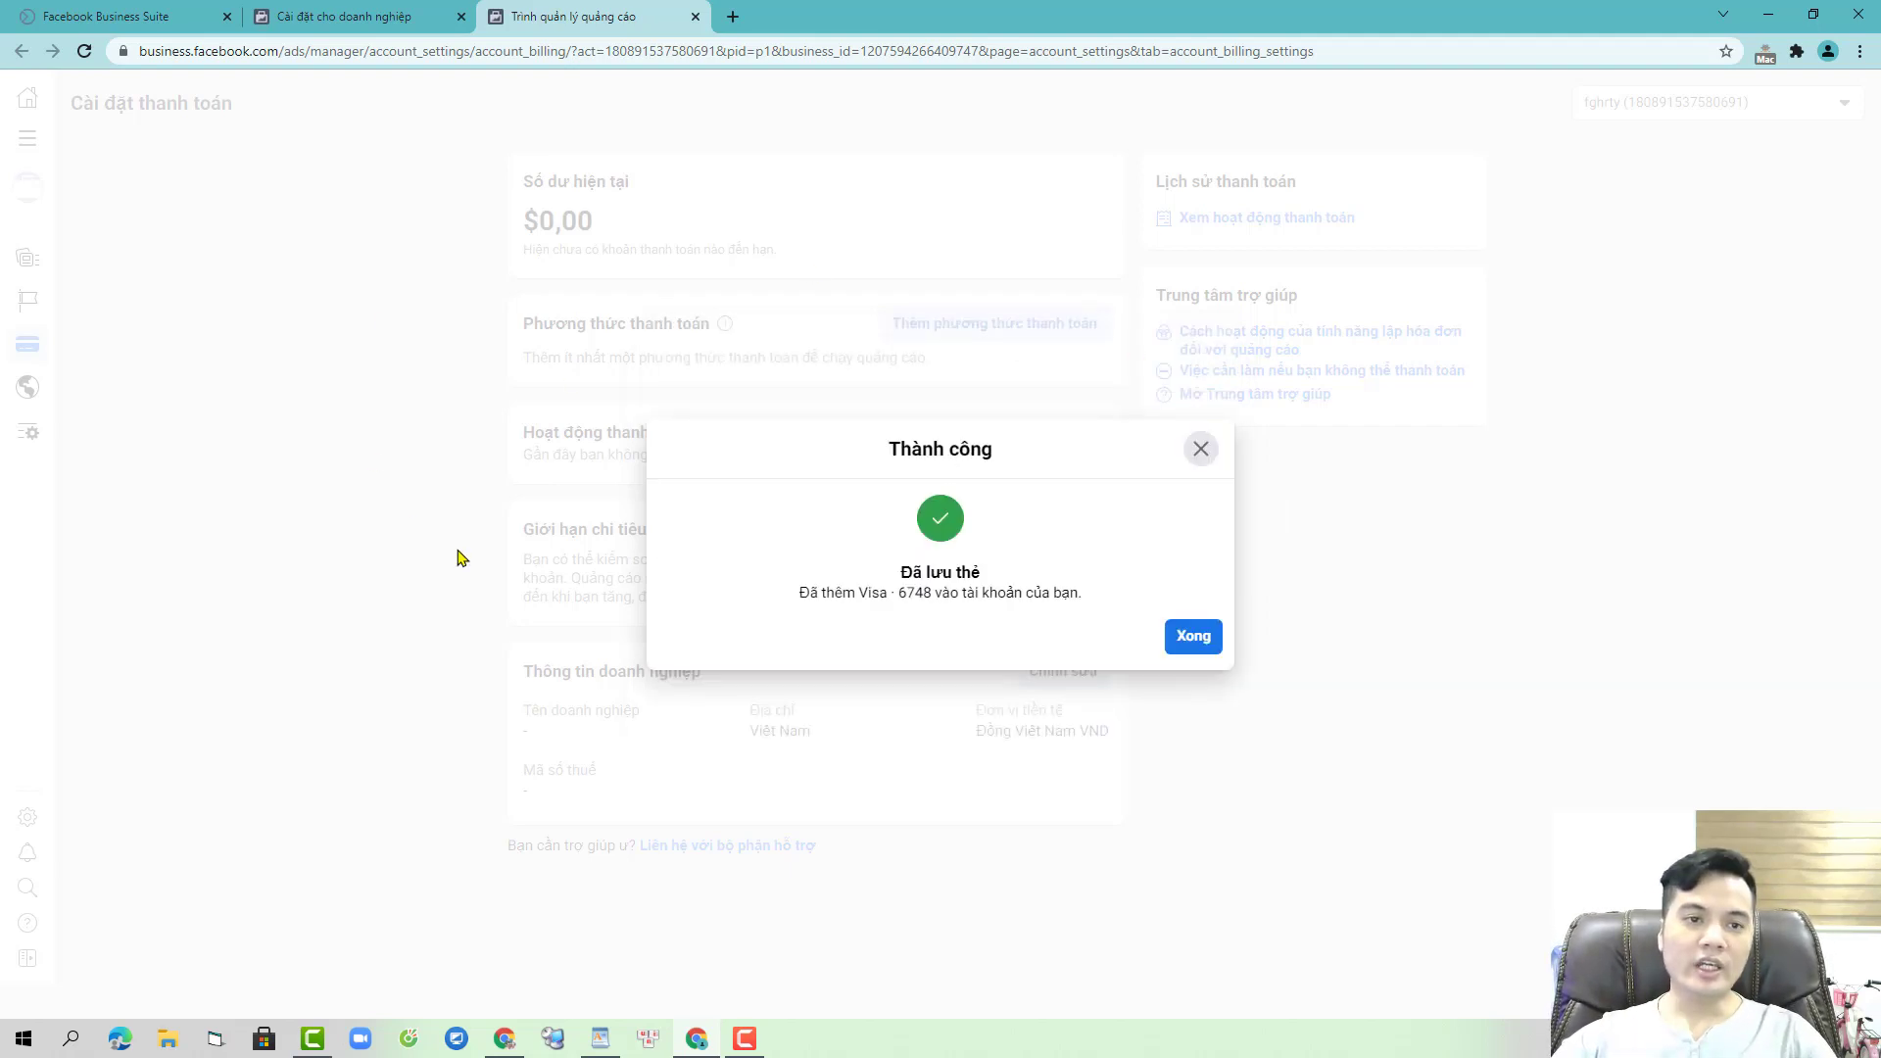
# - Go to campaigns, decline the political-ads question, and open Account Overview to finish setup
pyautogui.click(1192, 638)
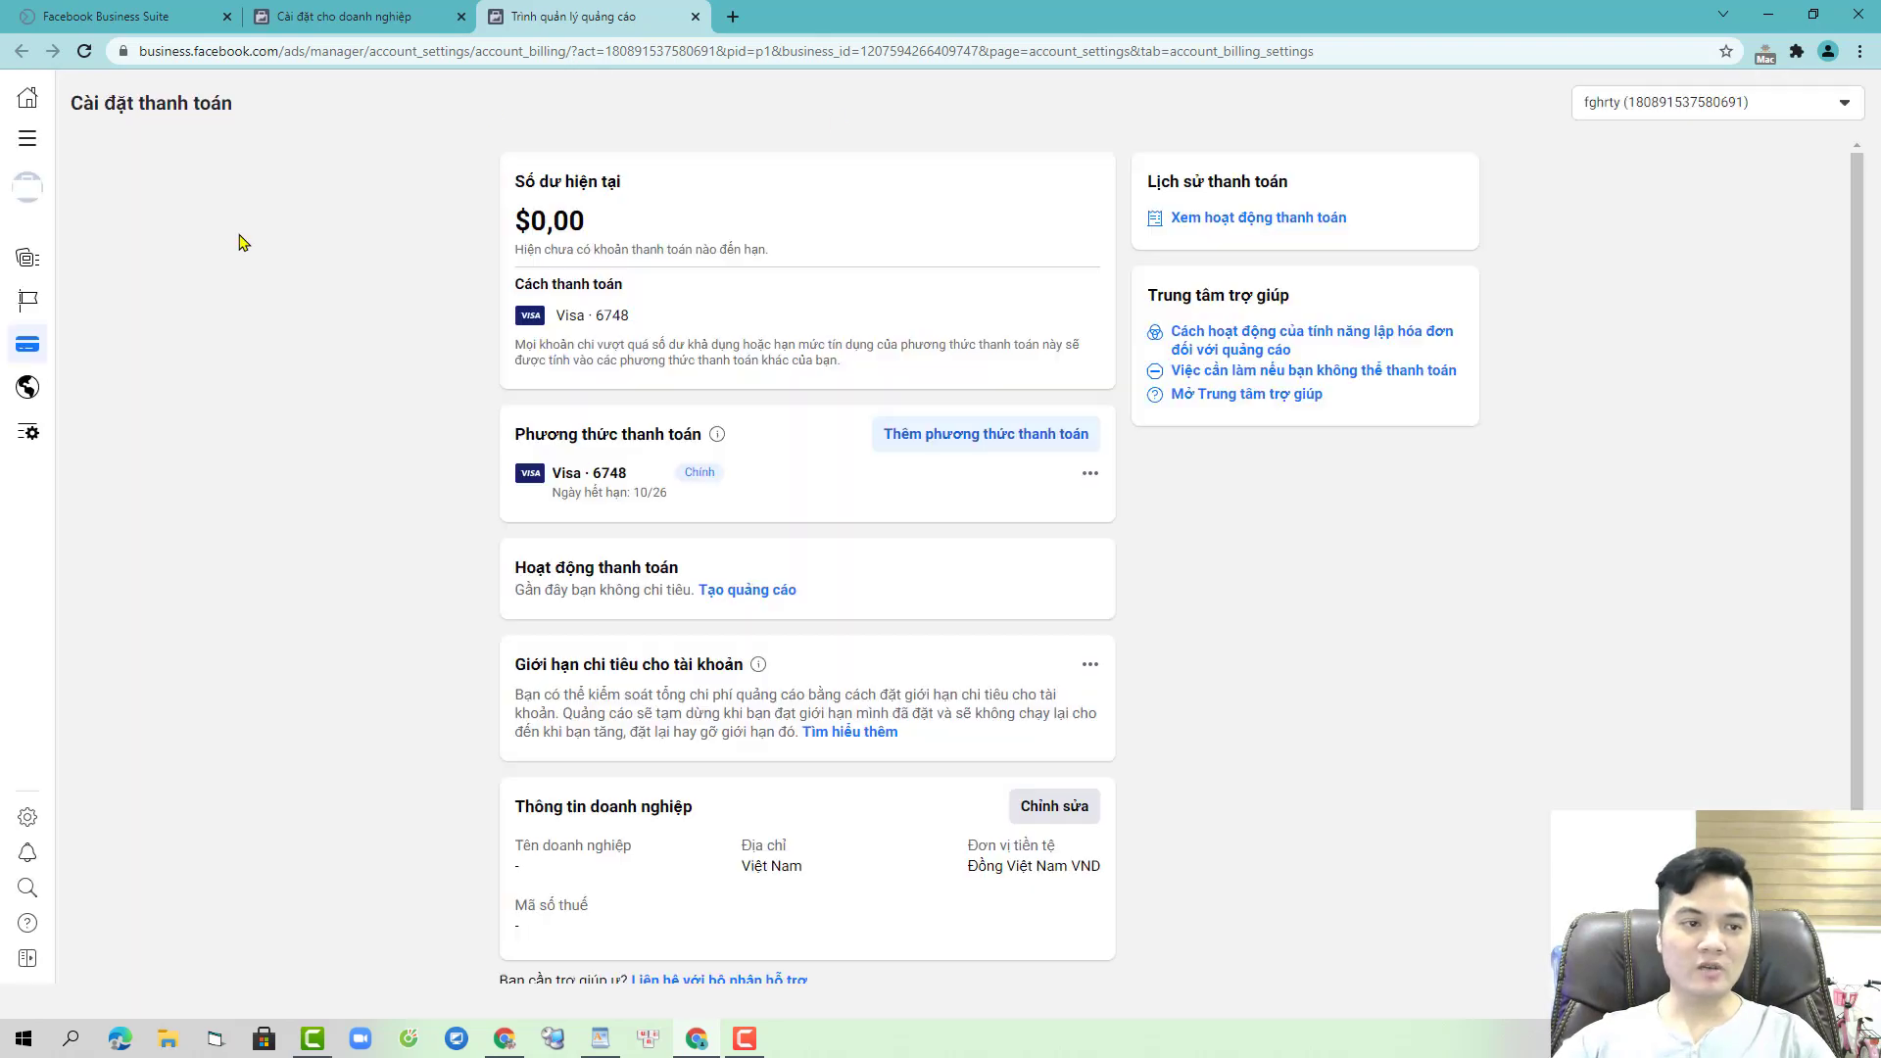
pyautogui.click(27, 138)
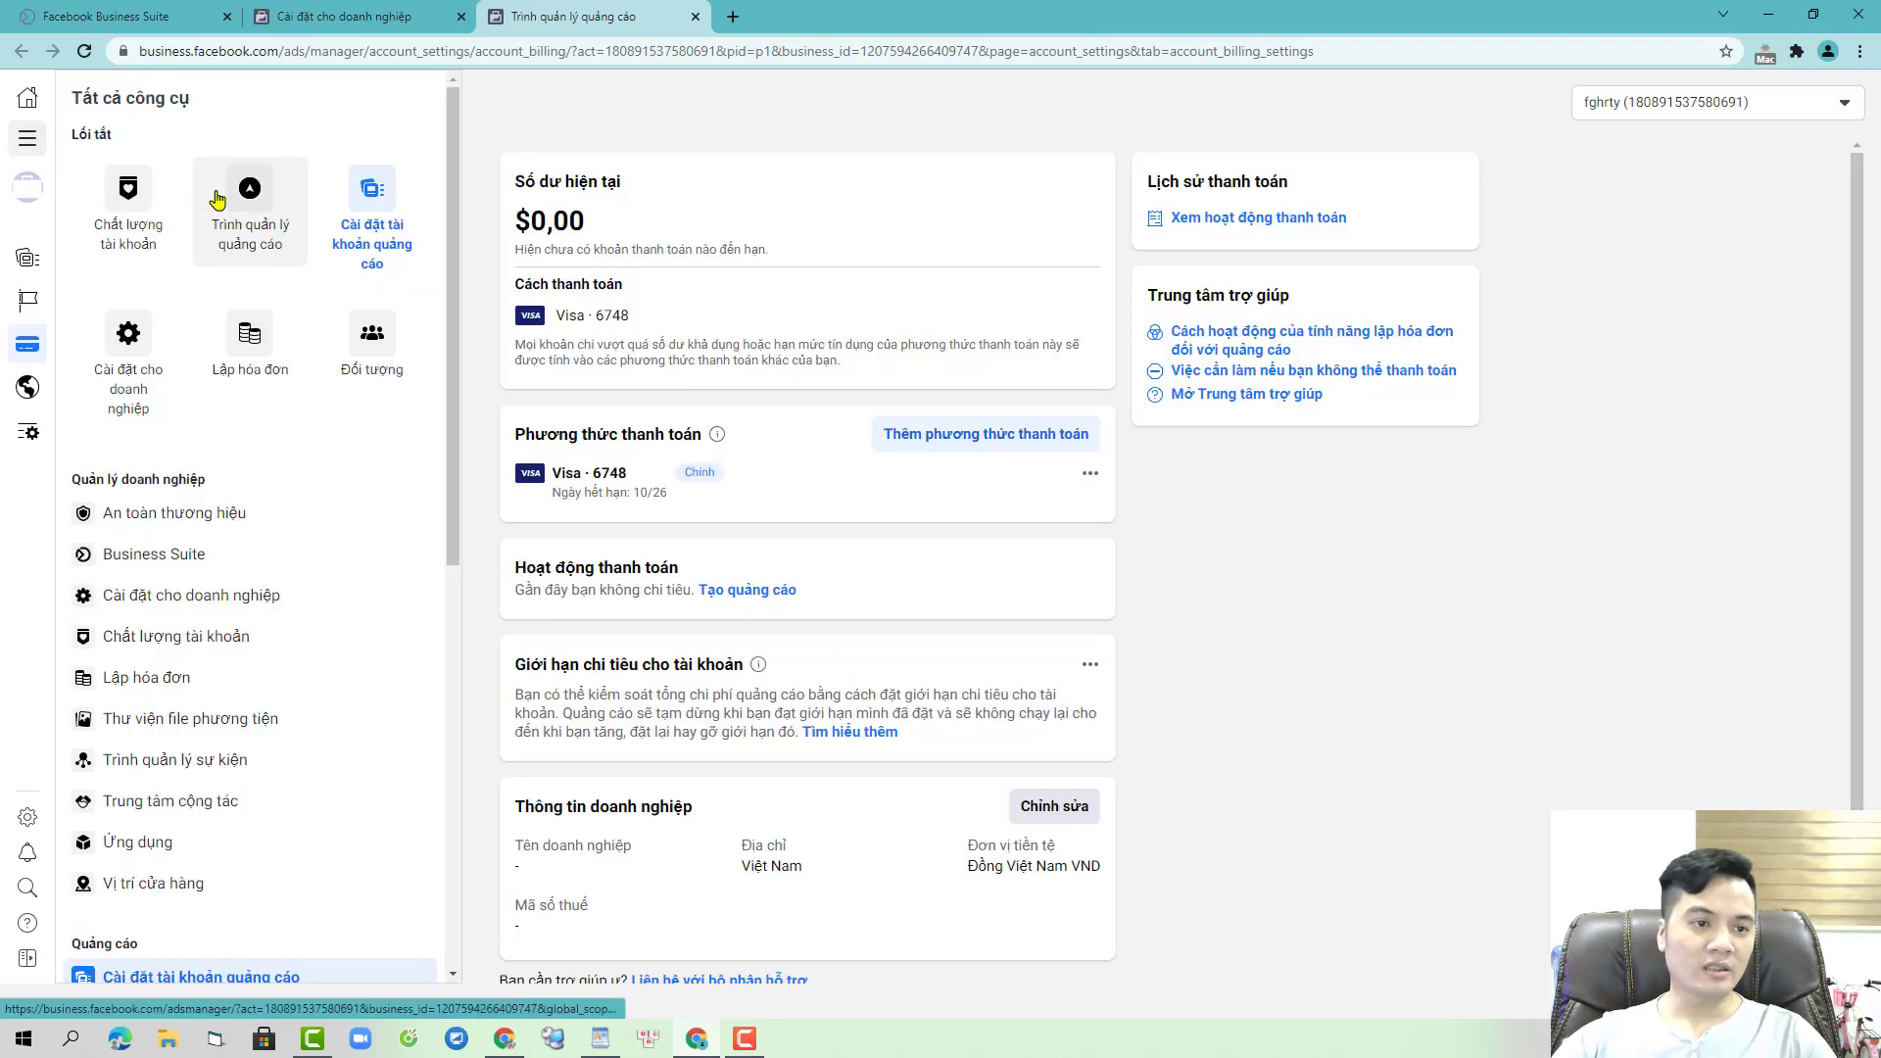
pyautogui.click(246, 194)
pyautogui.click(461, 17)
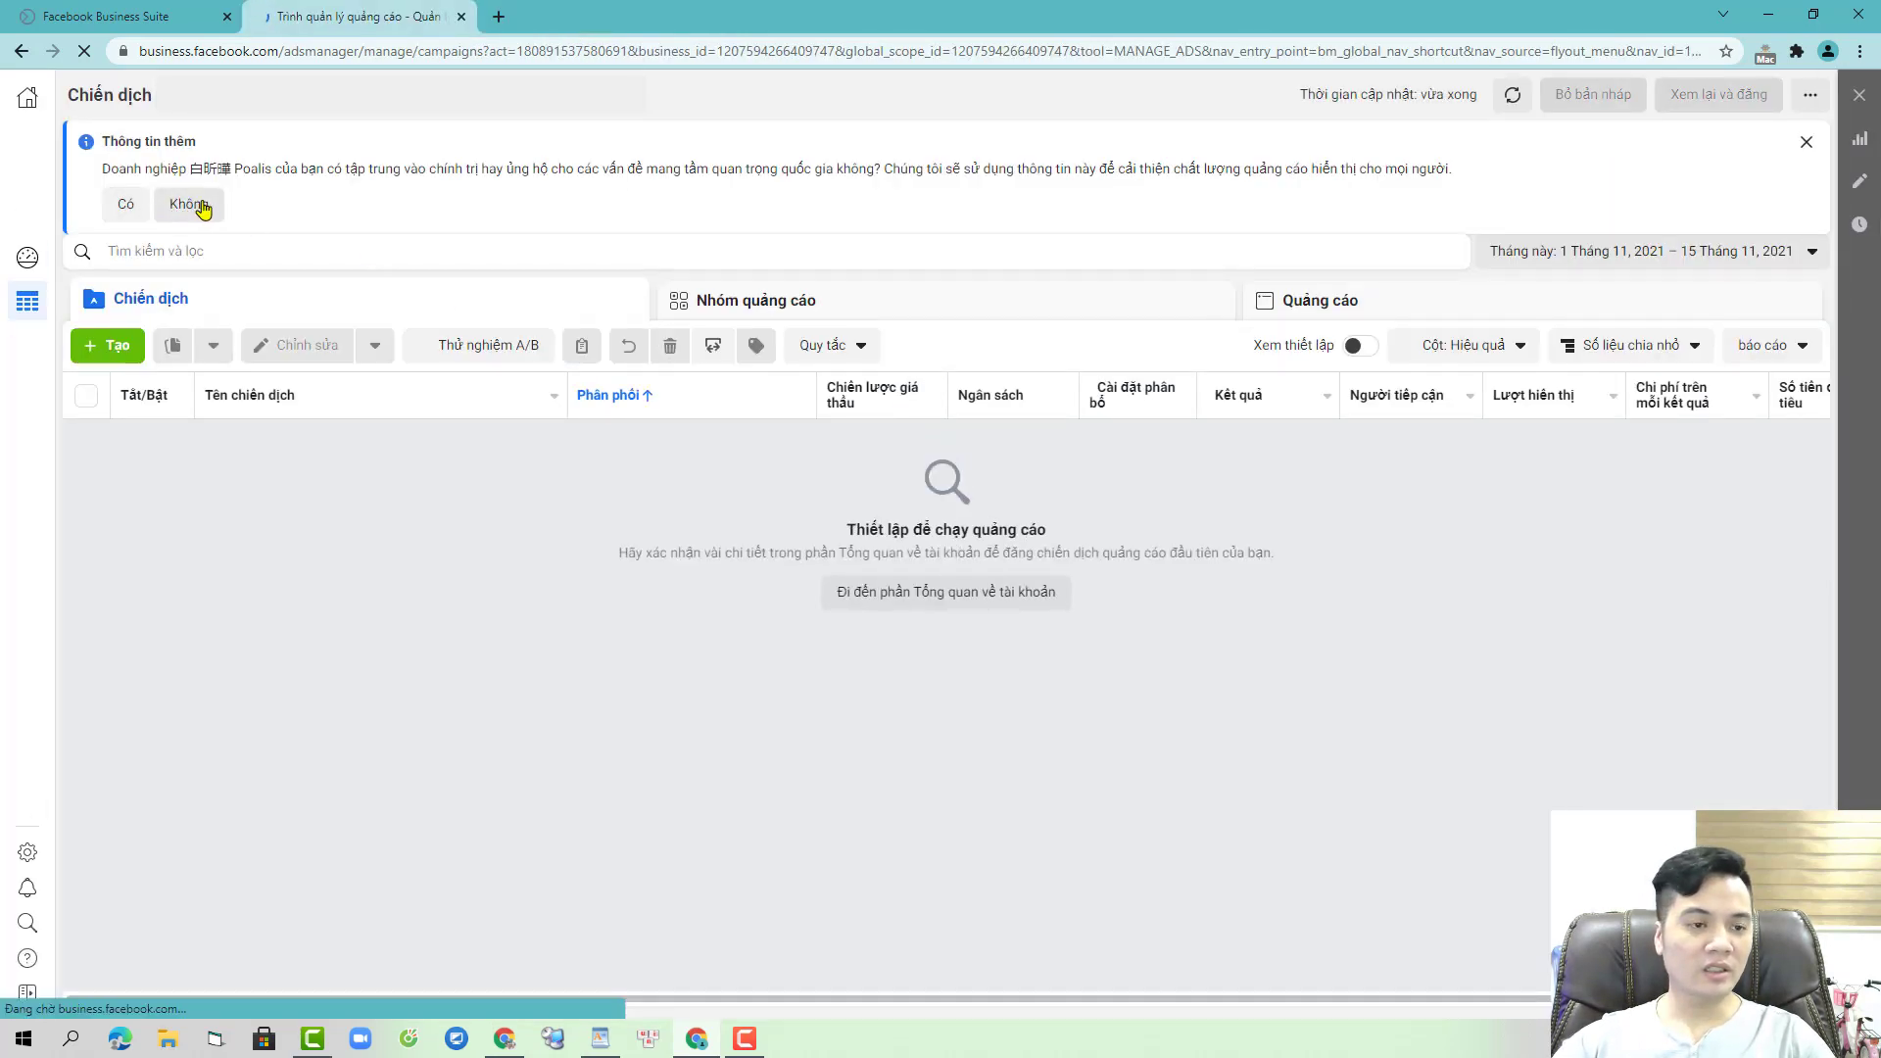
pyautogui.click(190, 204)
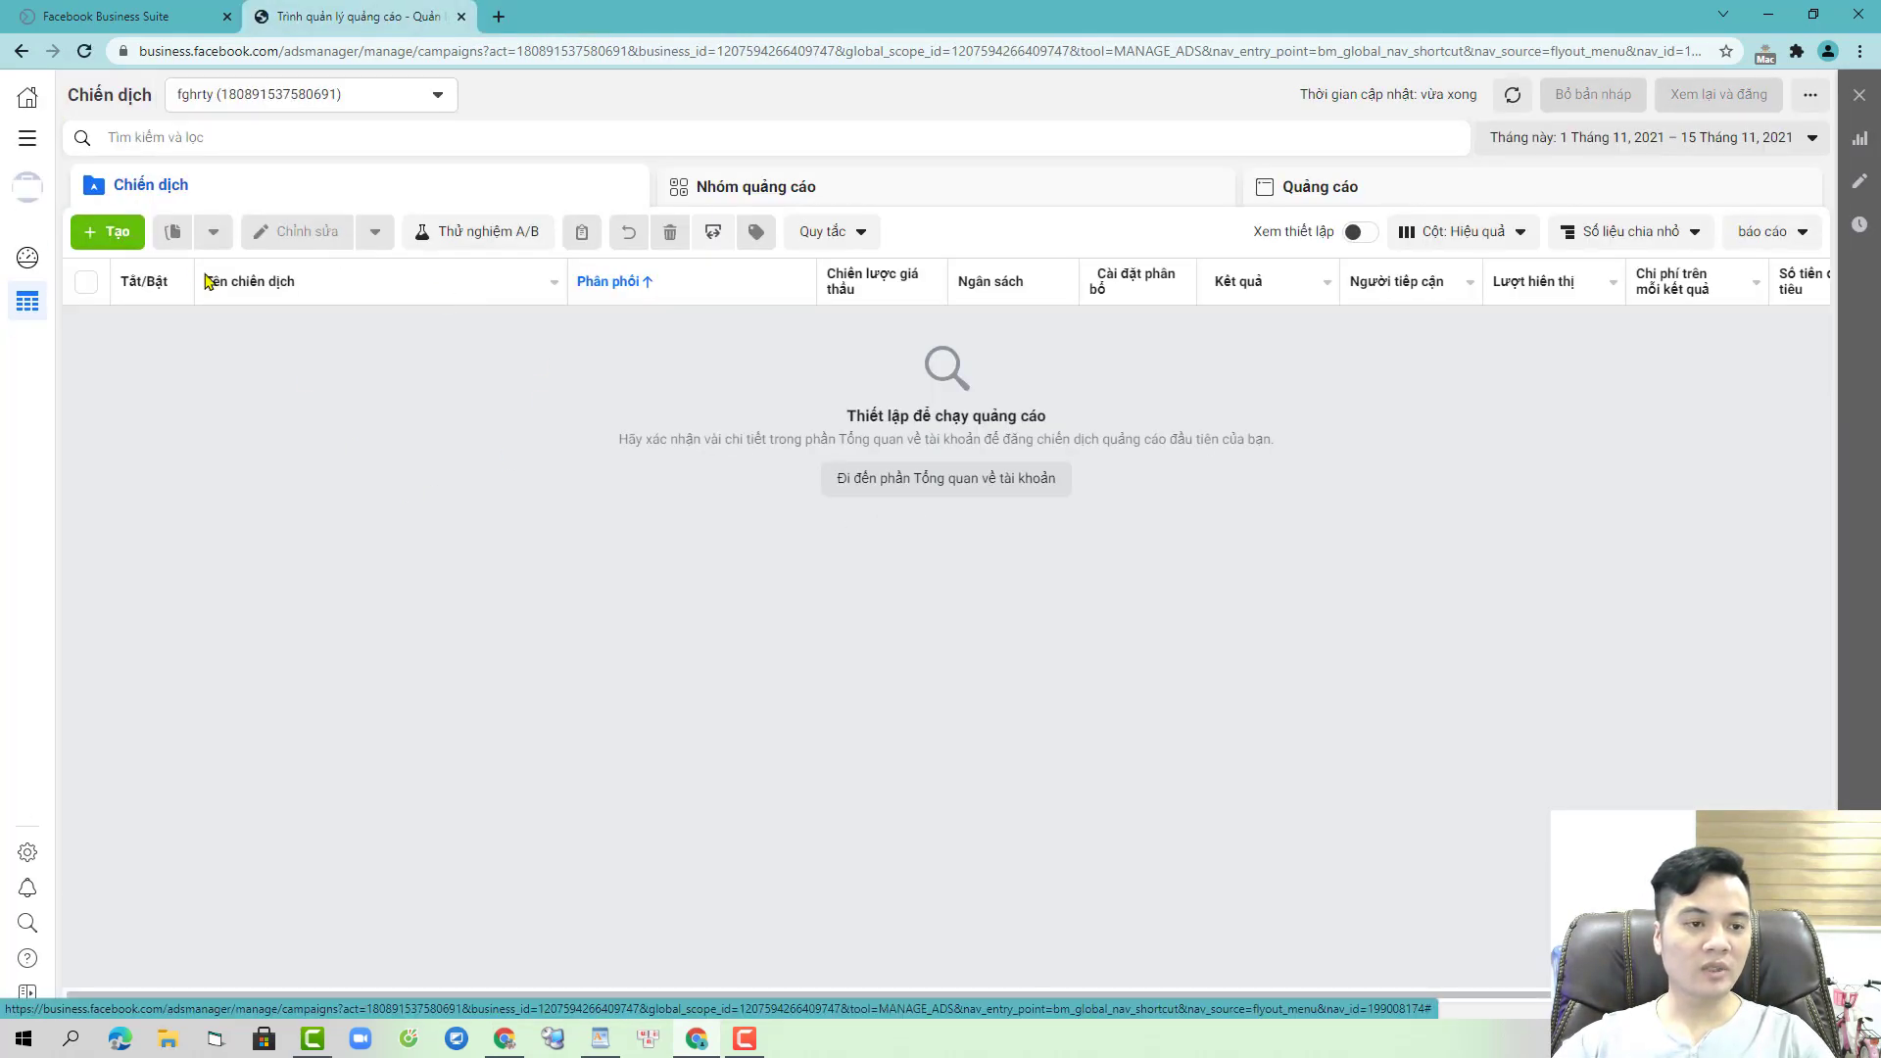
pyautogui.click(120, 235)
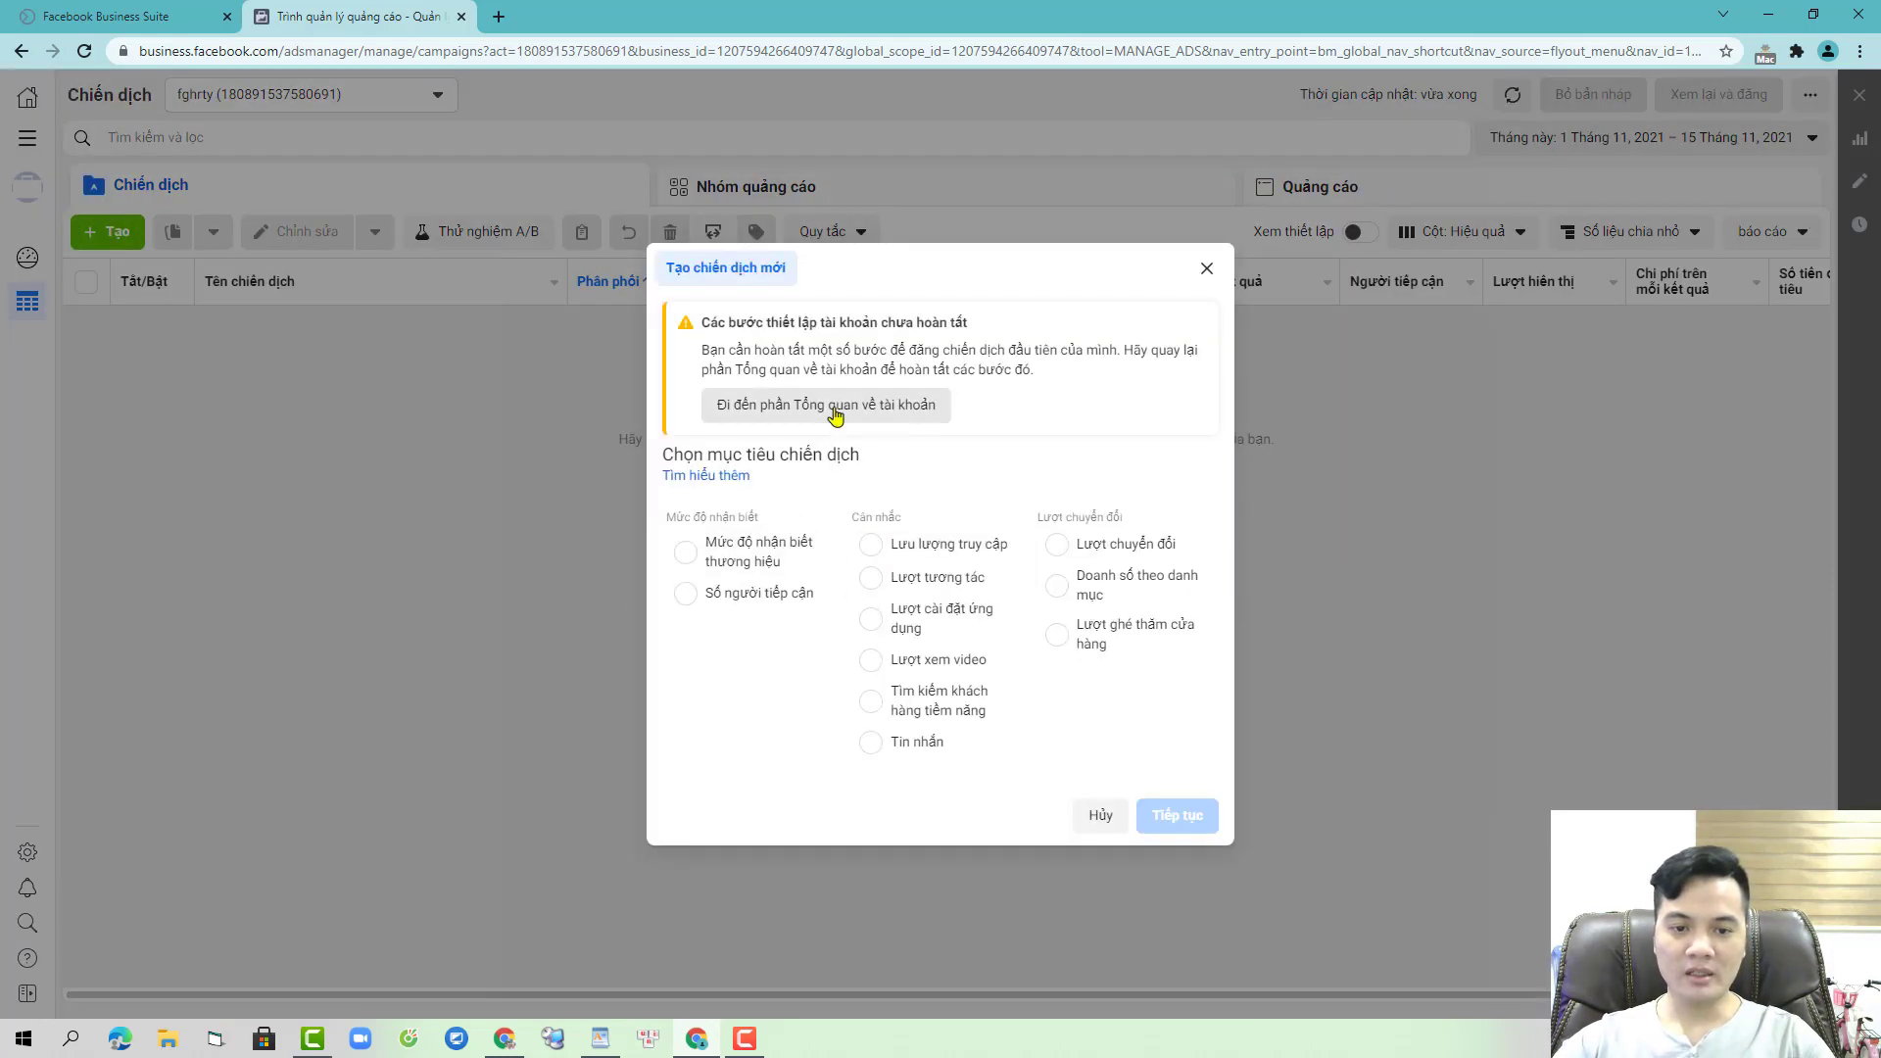
pyautogui.click(862, 412)
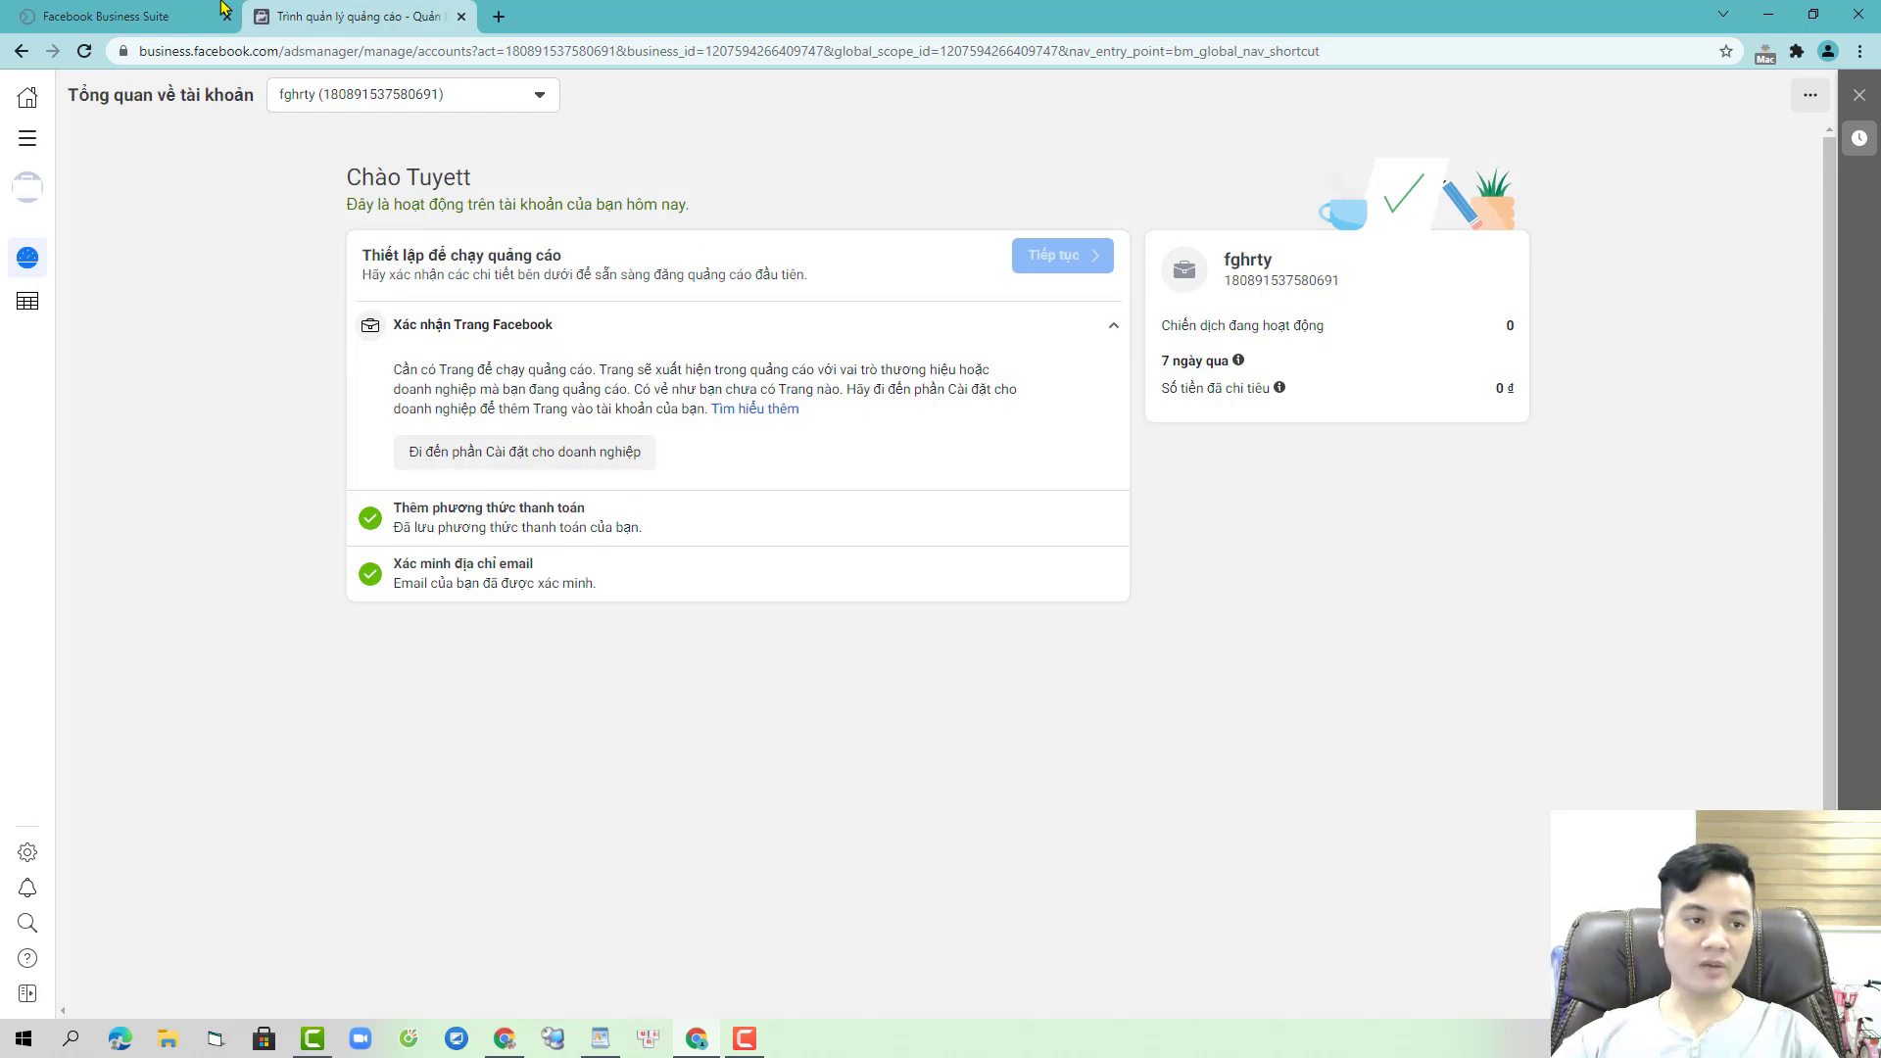
# - From business settings start a new Page, then cancel the local business form
pyautogui.click(579, 458)
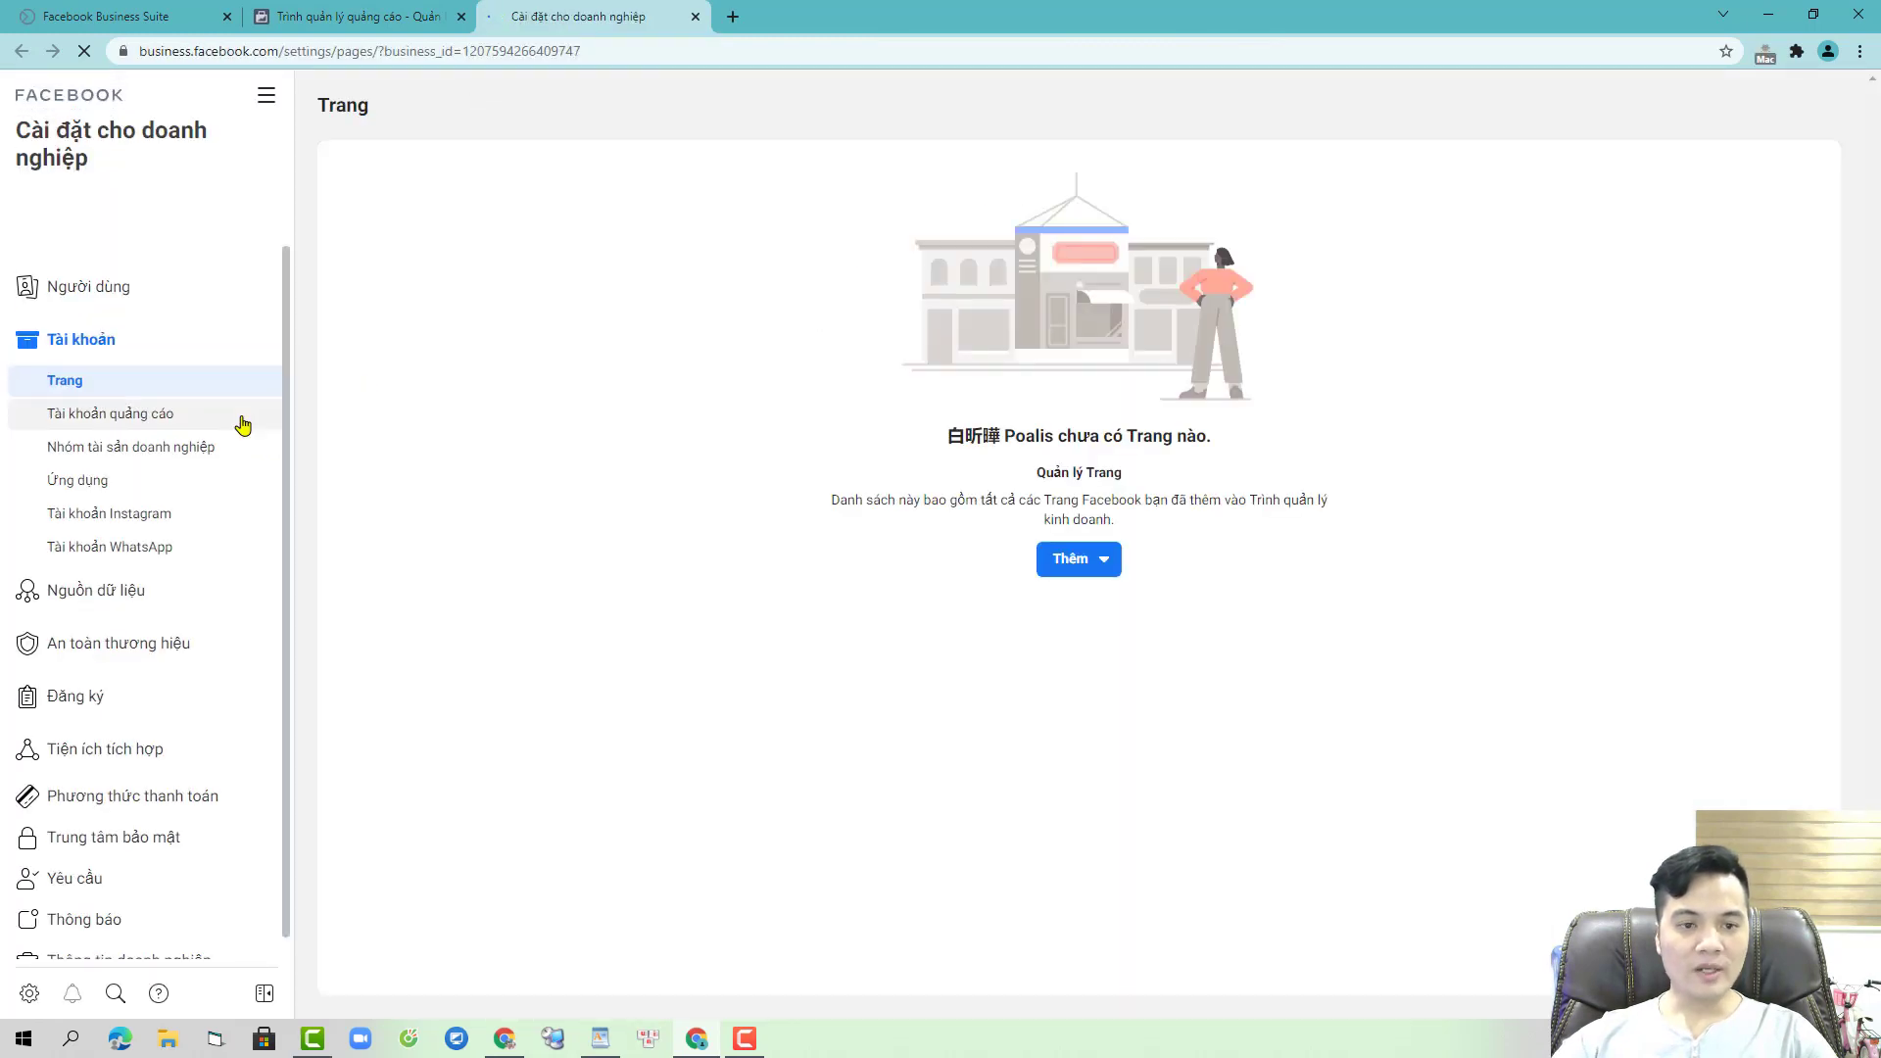
pyautogui.click(1060, 558)
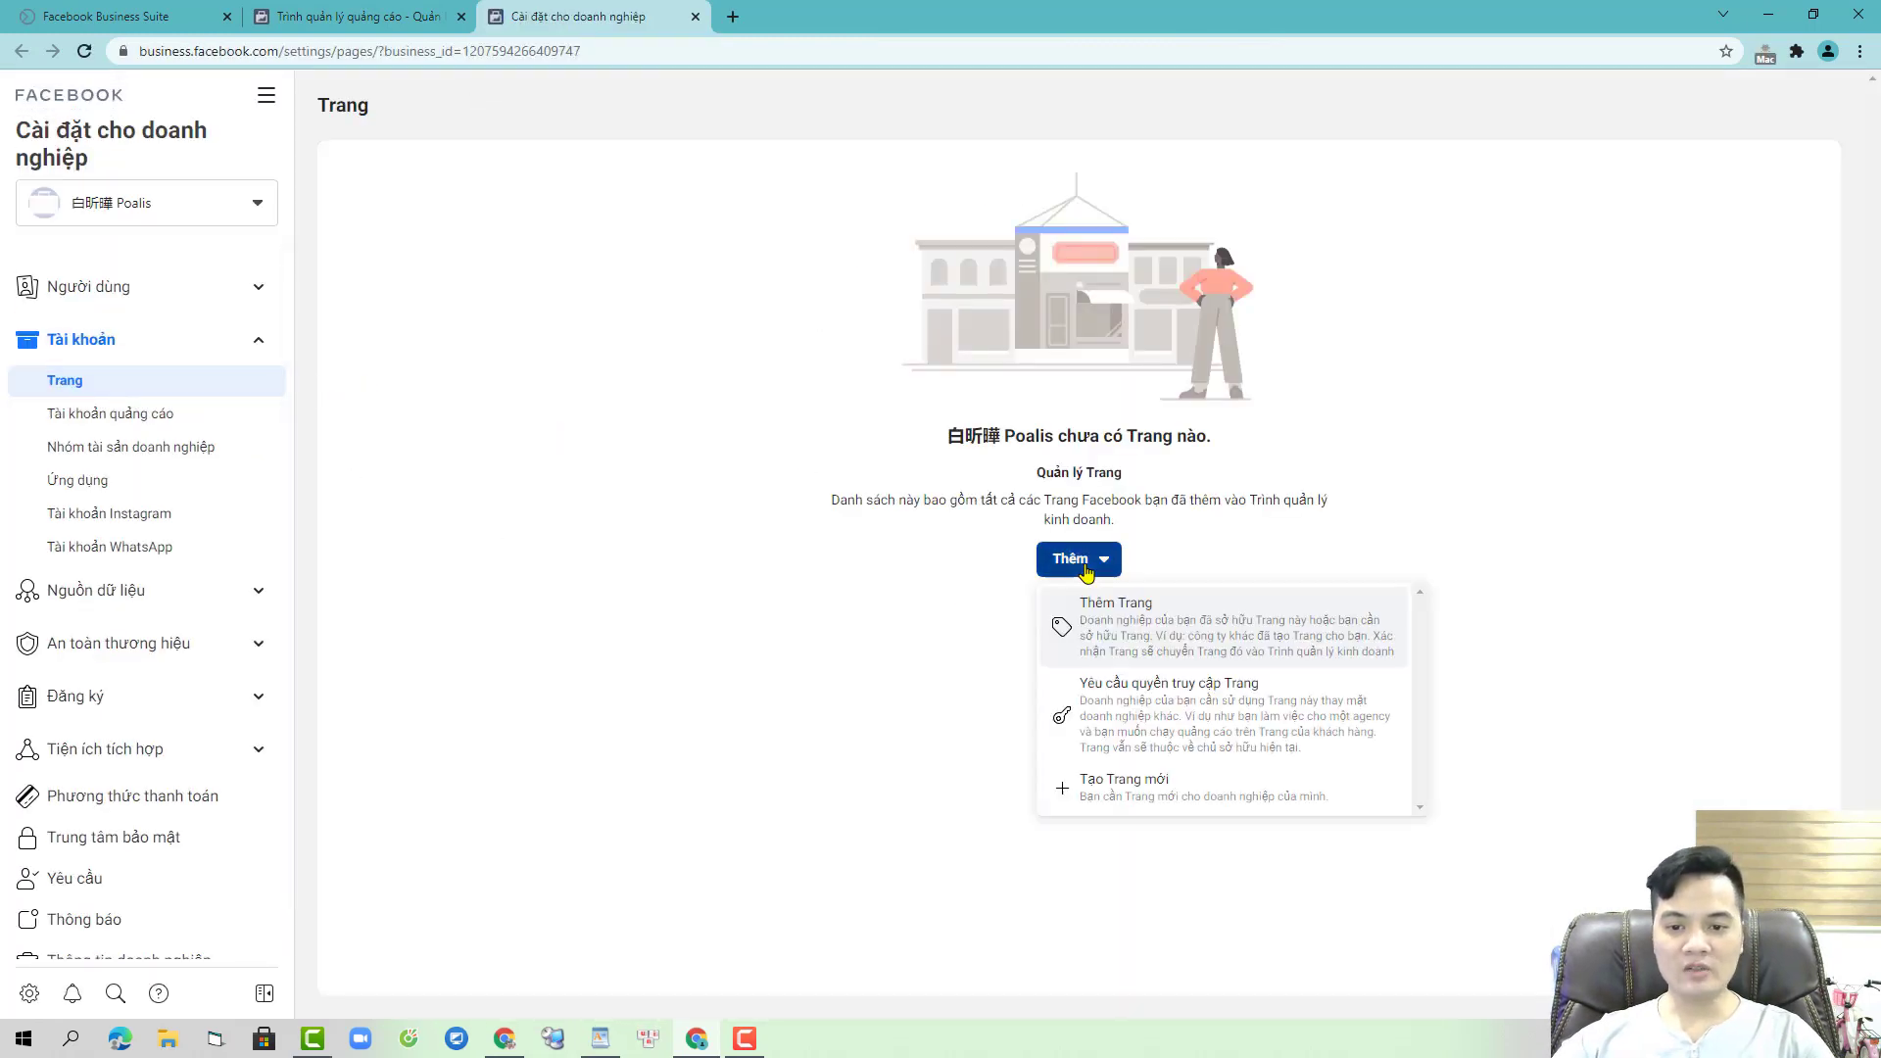
pyautogui.click(1171, 796)
pyautogui.click(884, 263)
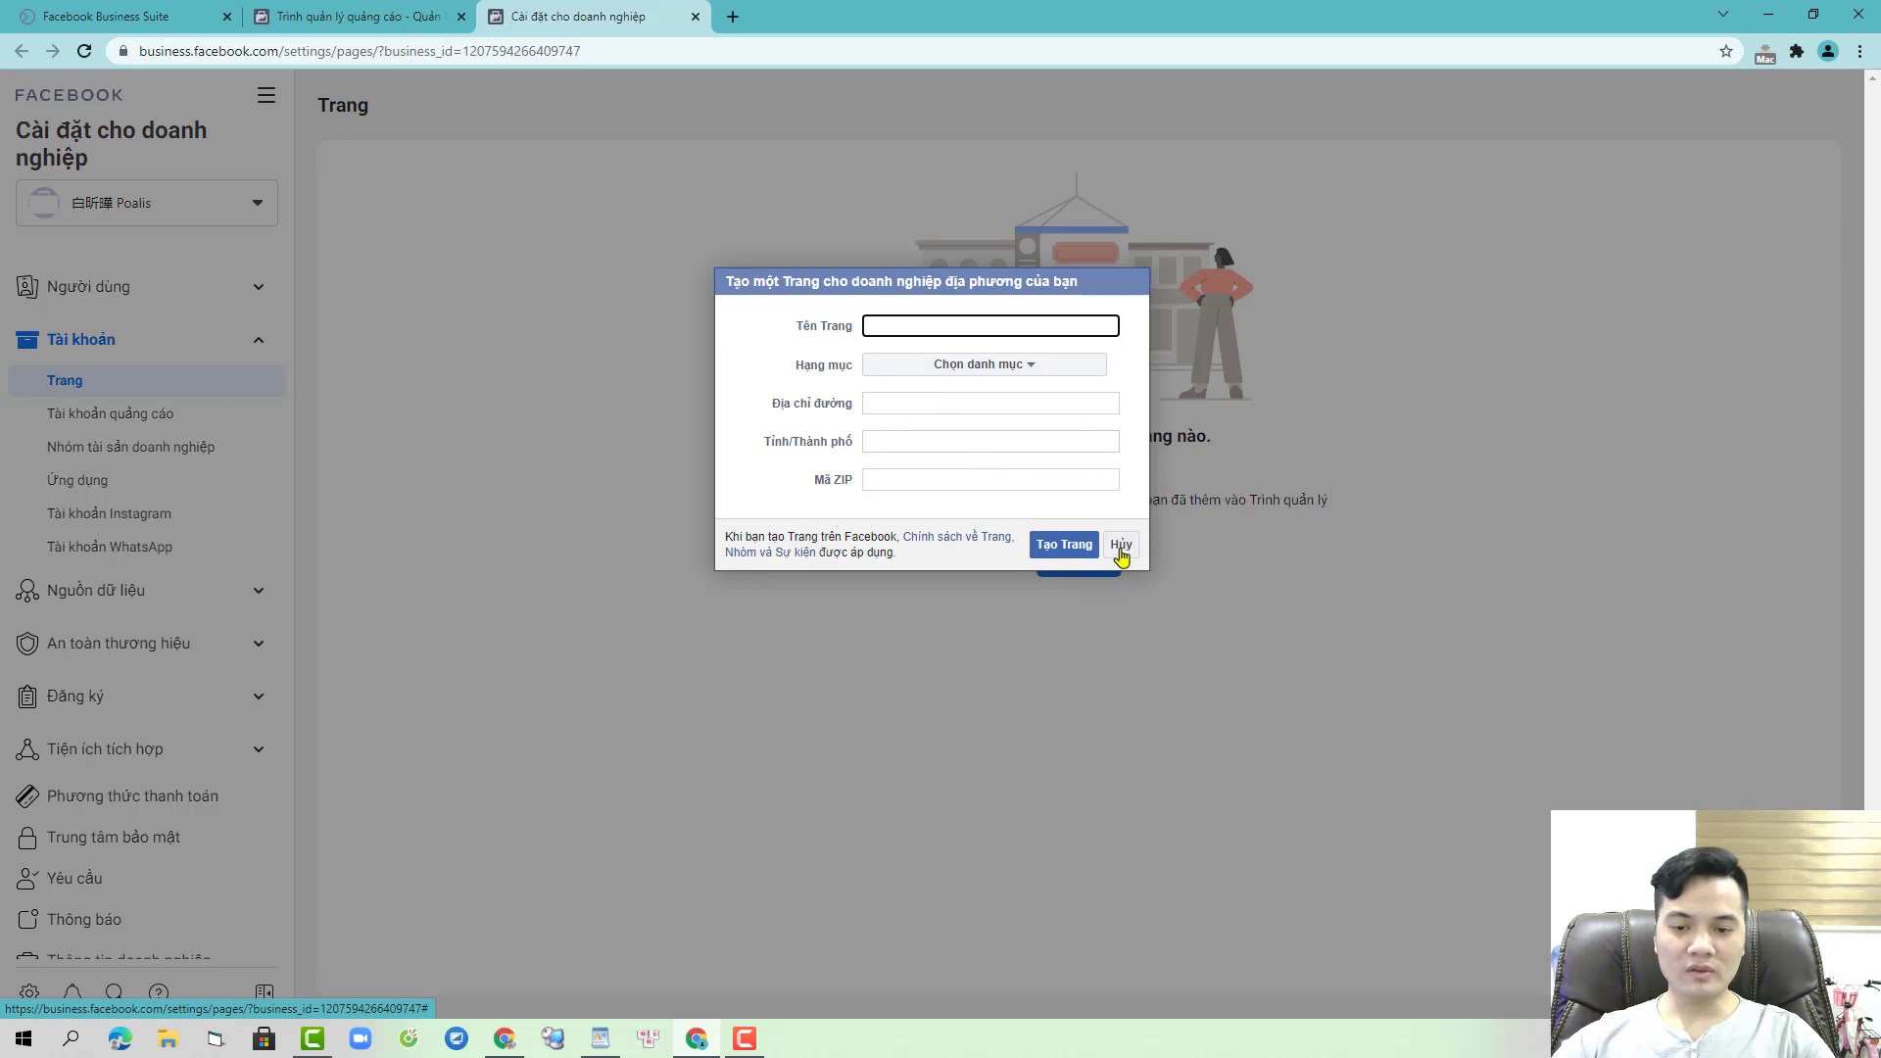
pyautogui.click(1121, 545)
# - Create a new Page named Poalis in the Blogger category
pyautogui.click(1073, 560)
pyautogui.click(1126, 779)
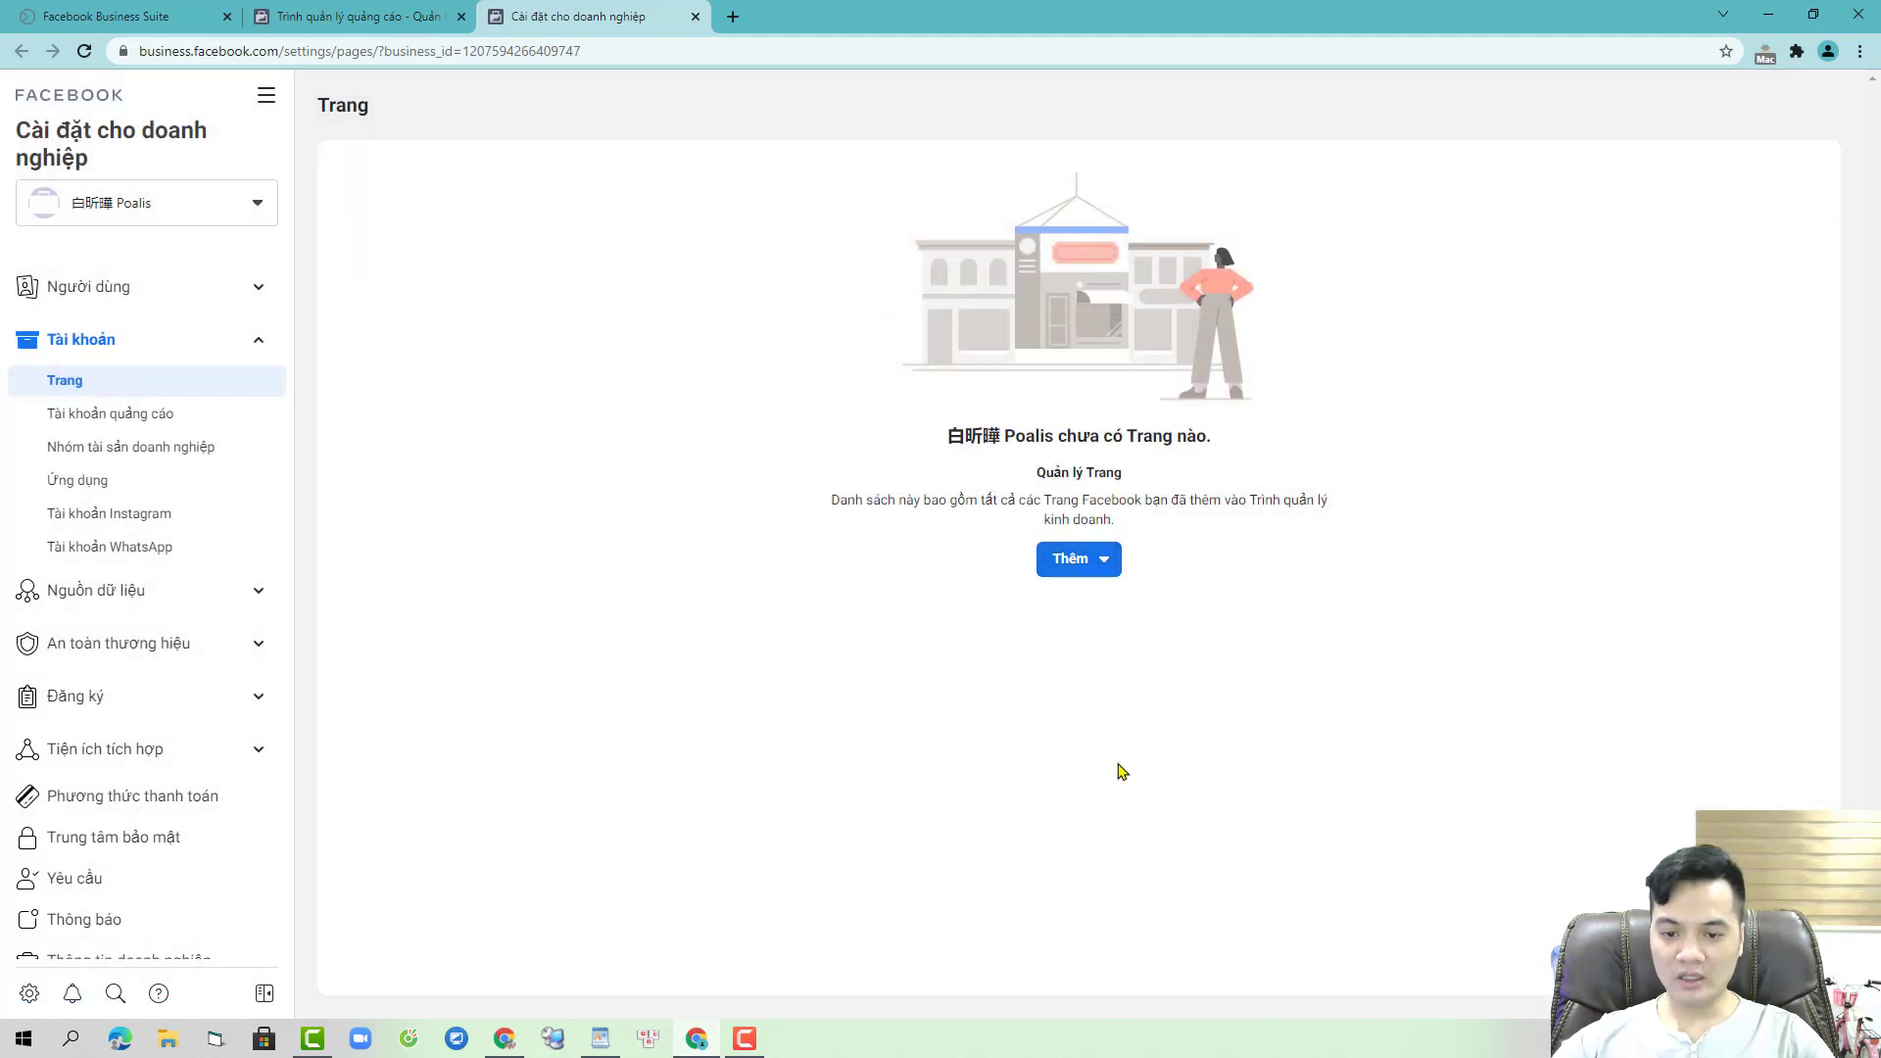
pyautogui.click(881, 565)
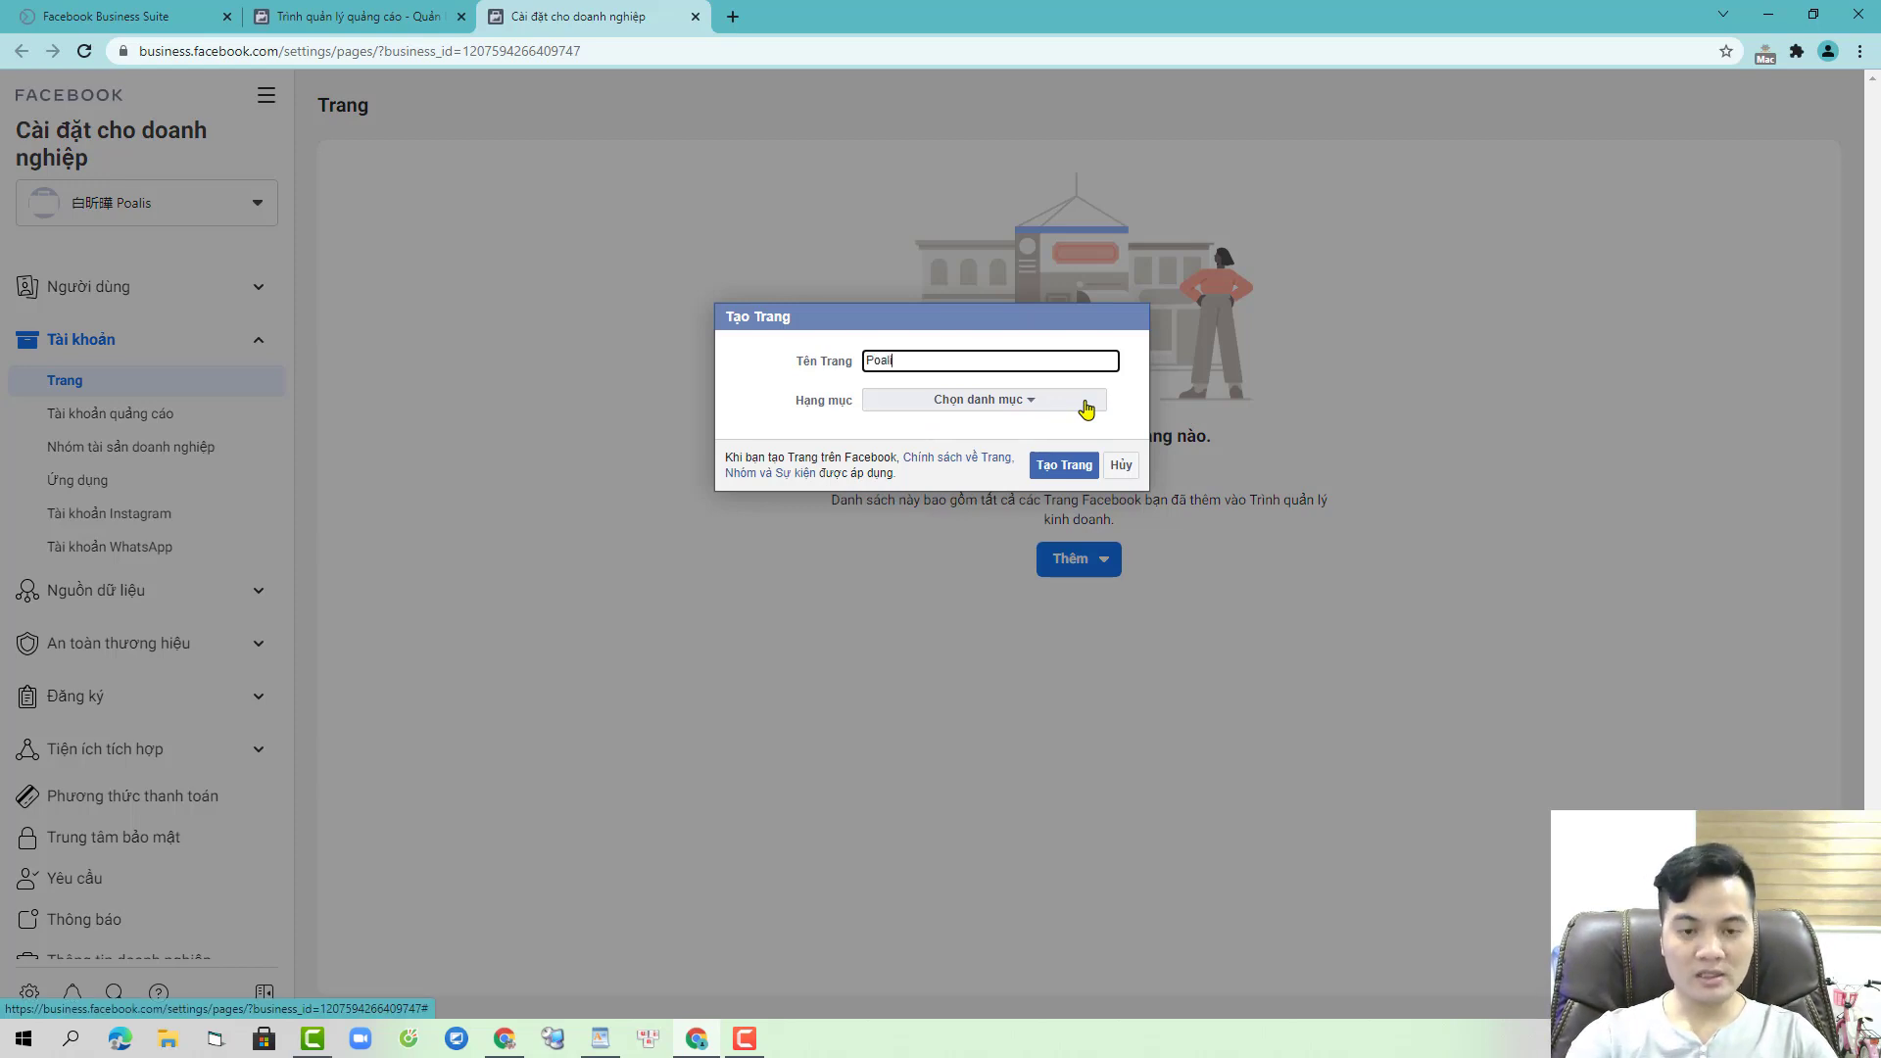
pyautogui.click(1086, 410)
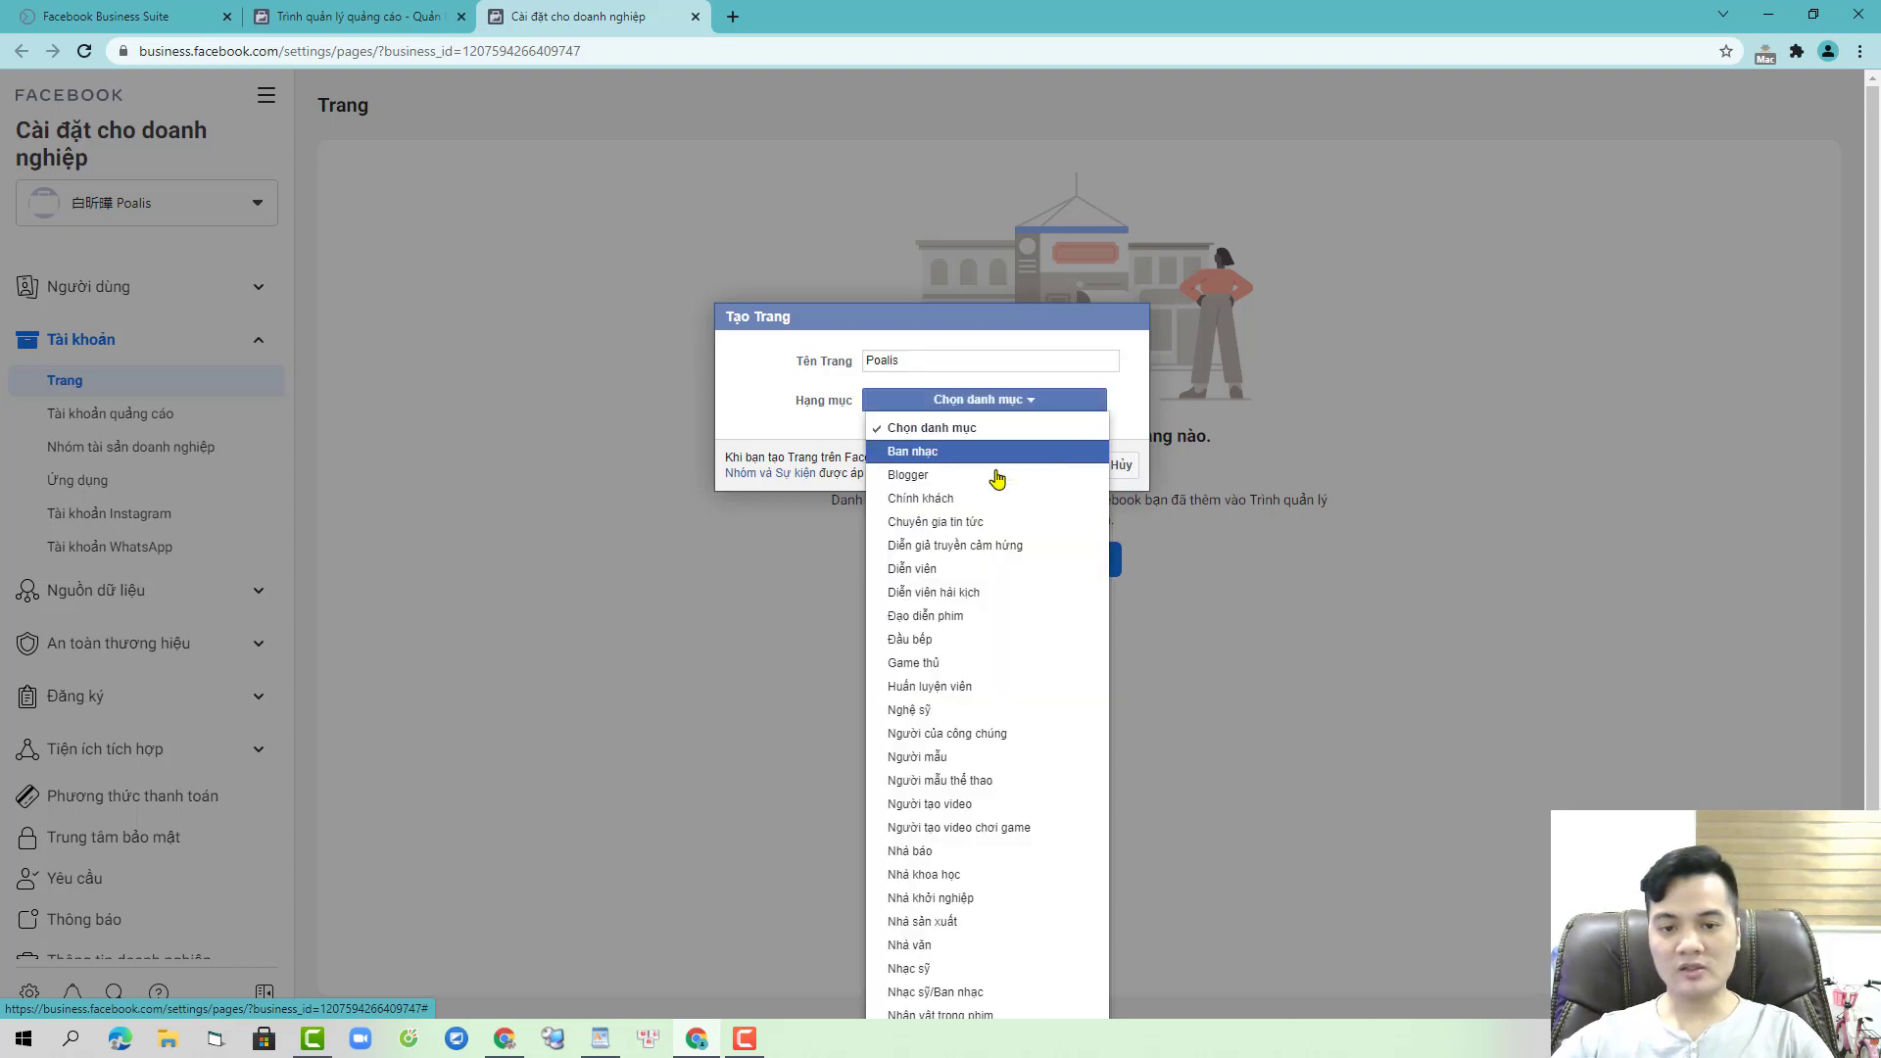
pyautogui.click(975, 490)
pyautogui.click(1064, 468)
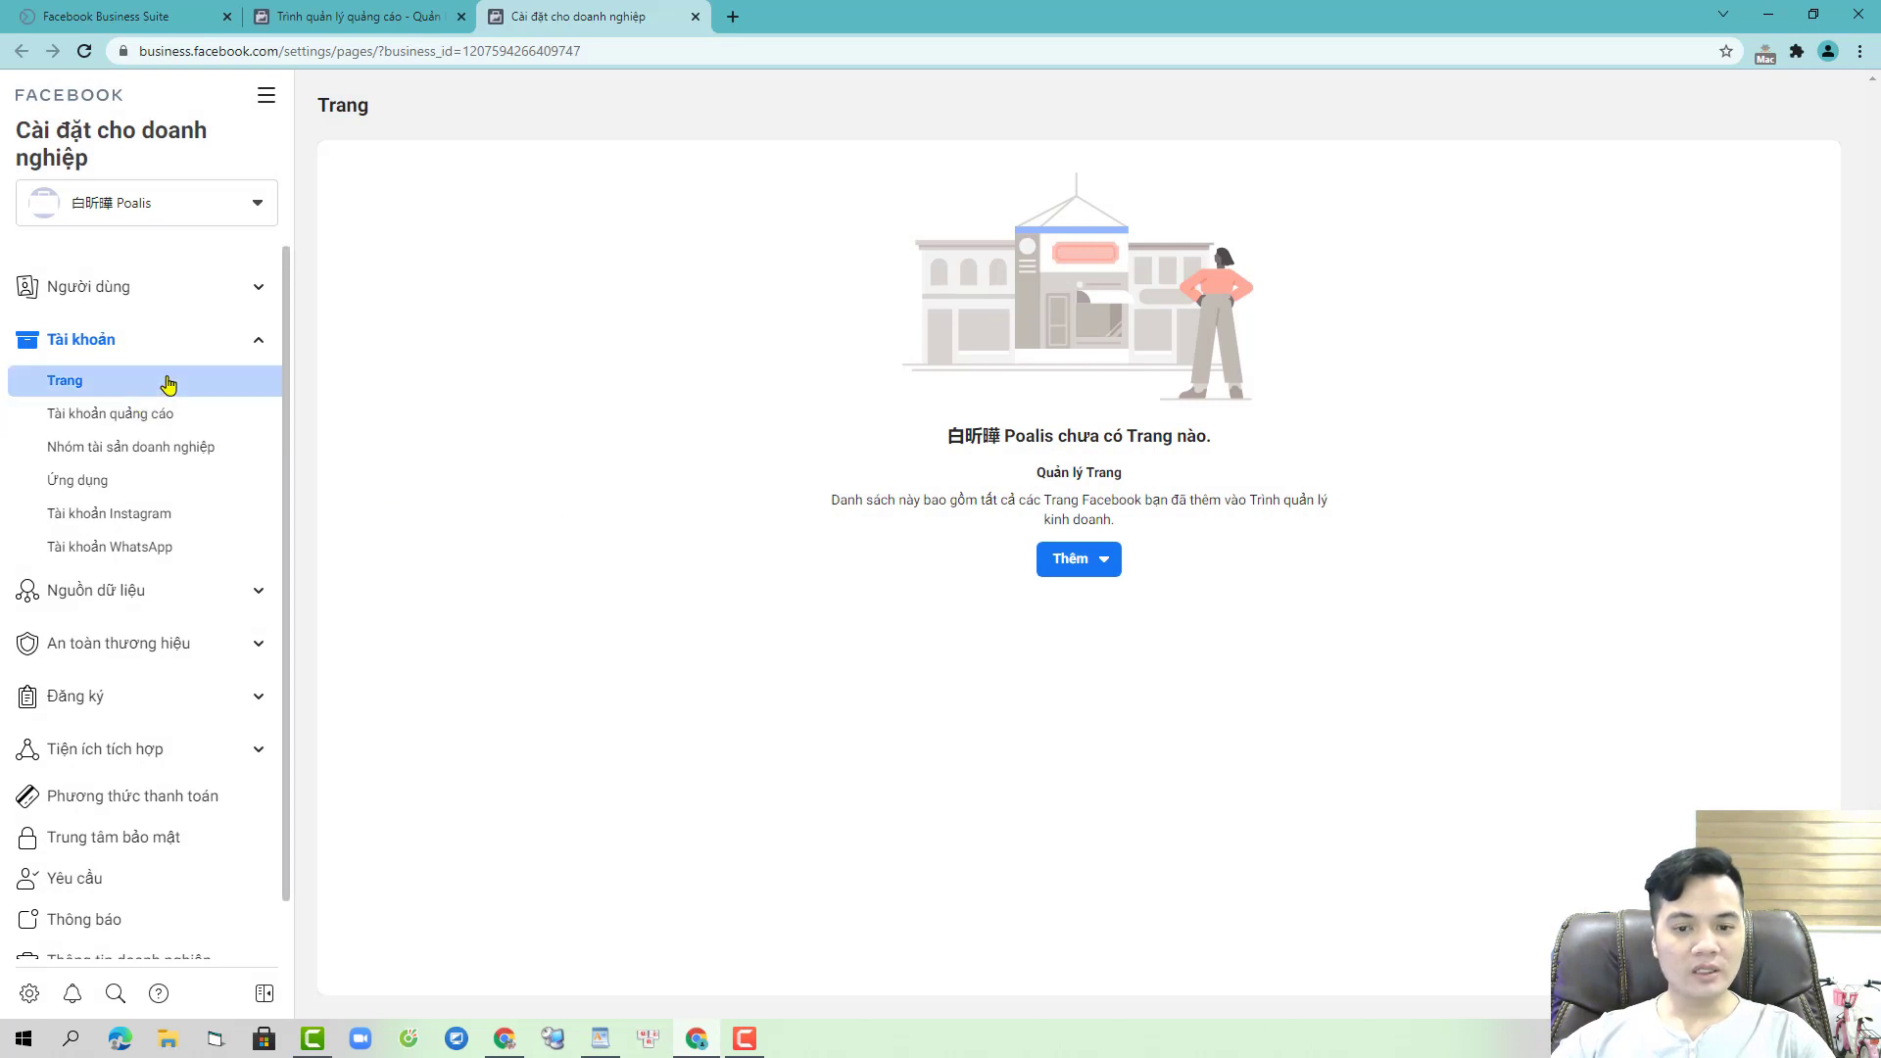
# - Reload the Pages section to check for the Poalis Page, still finding it empty
pyautogui.click(185, 385)
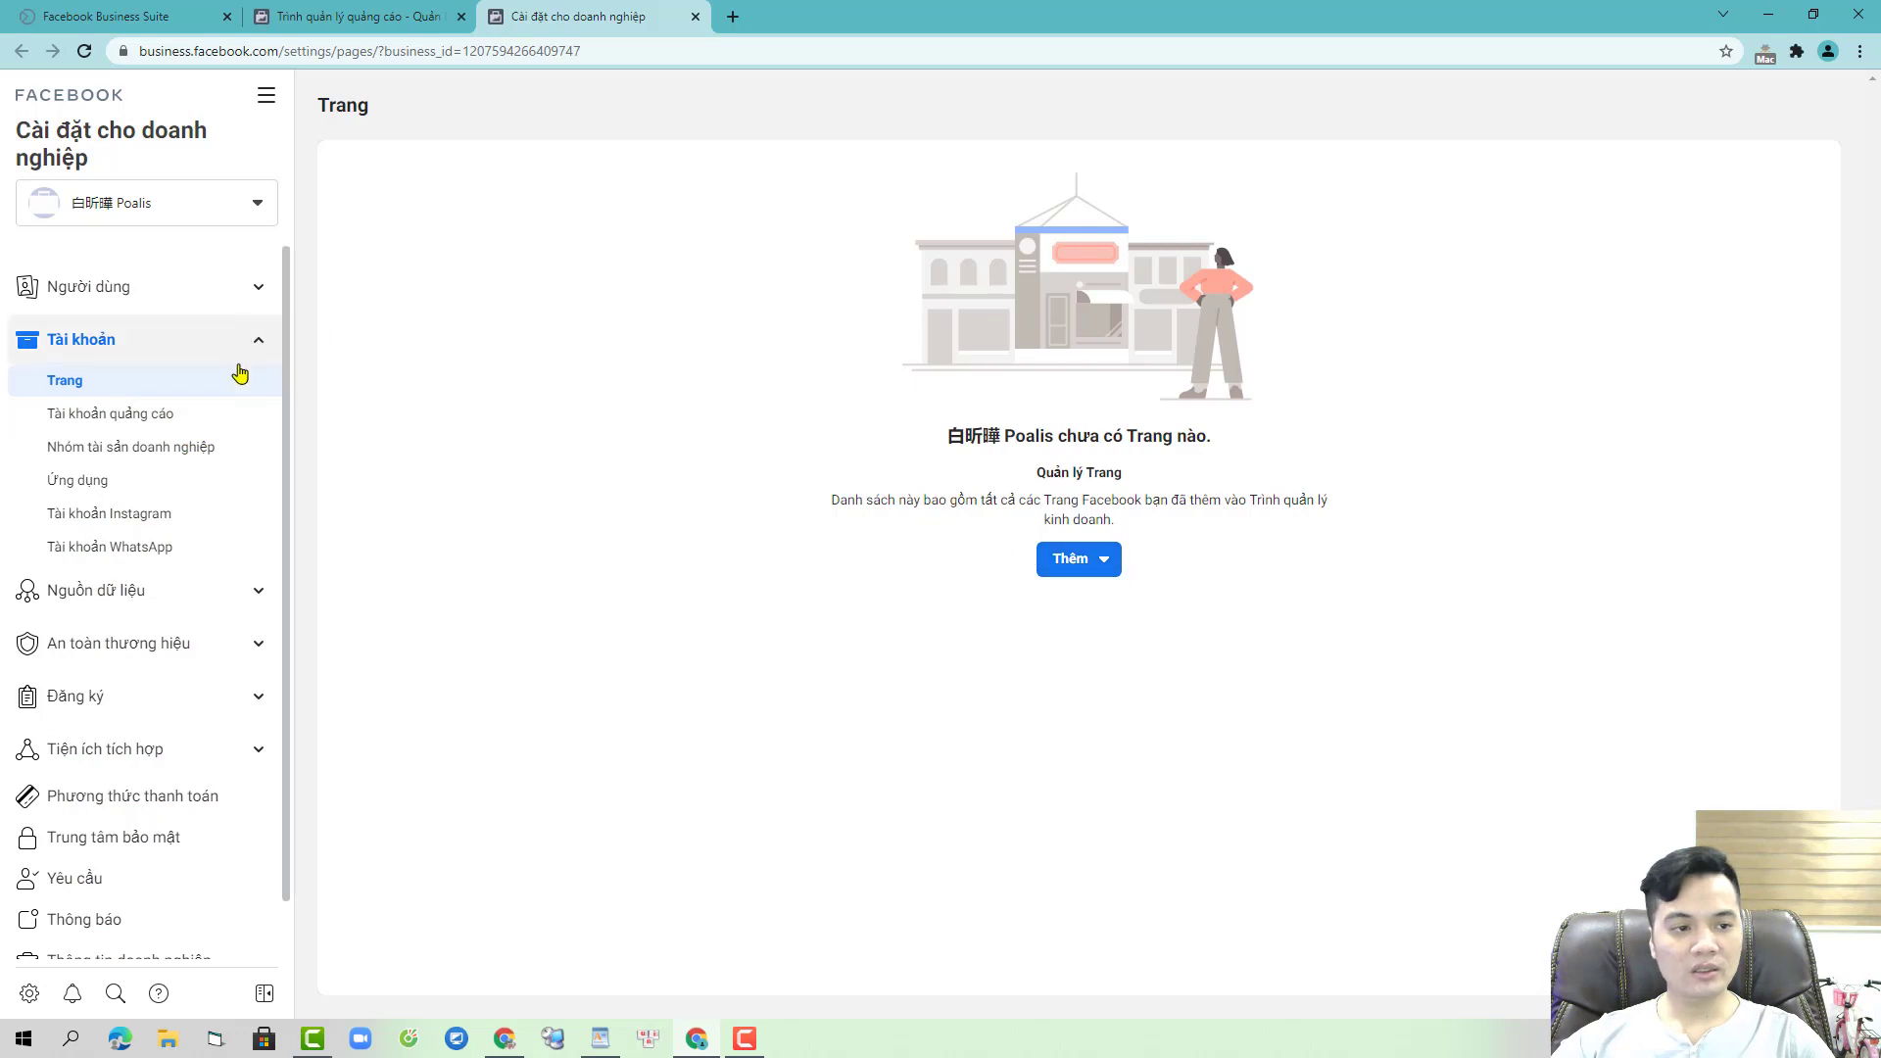
pyautogui.click(1099, 561)
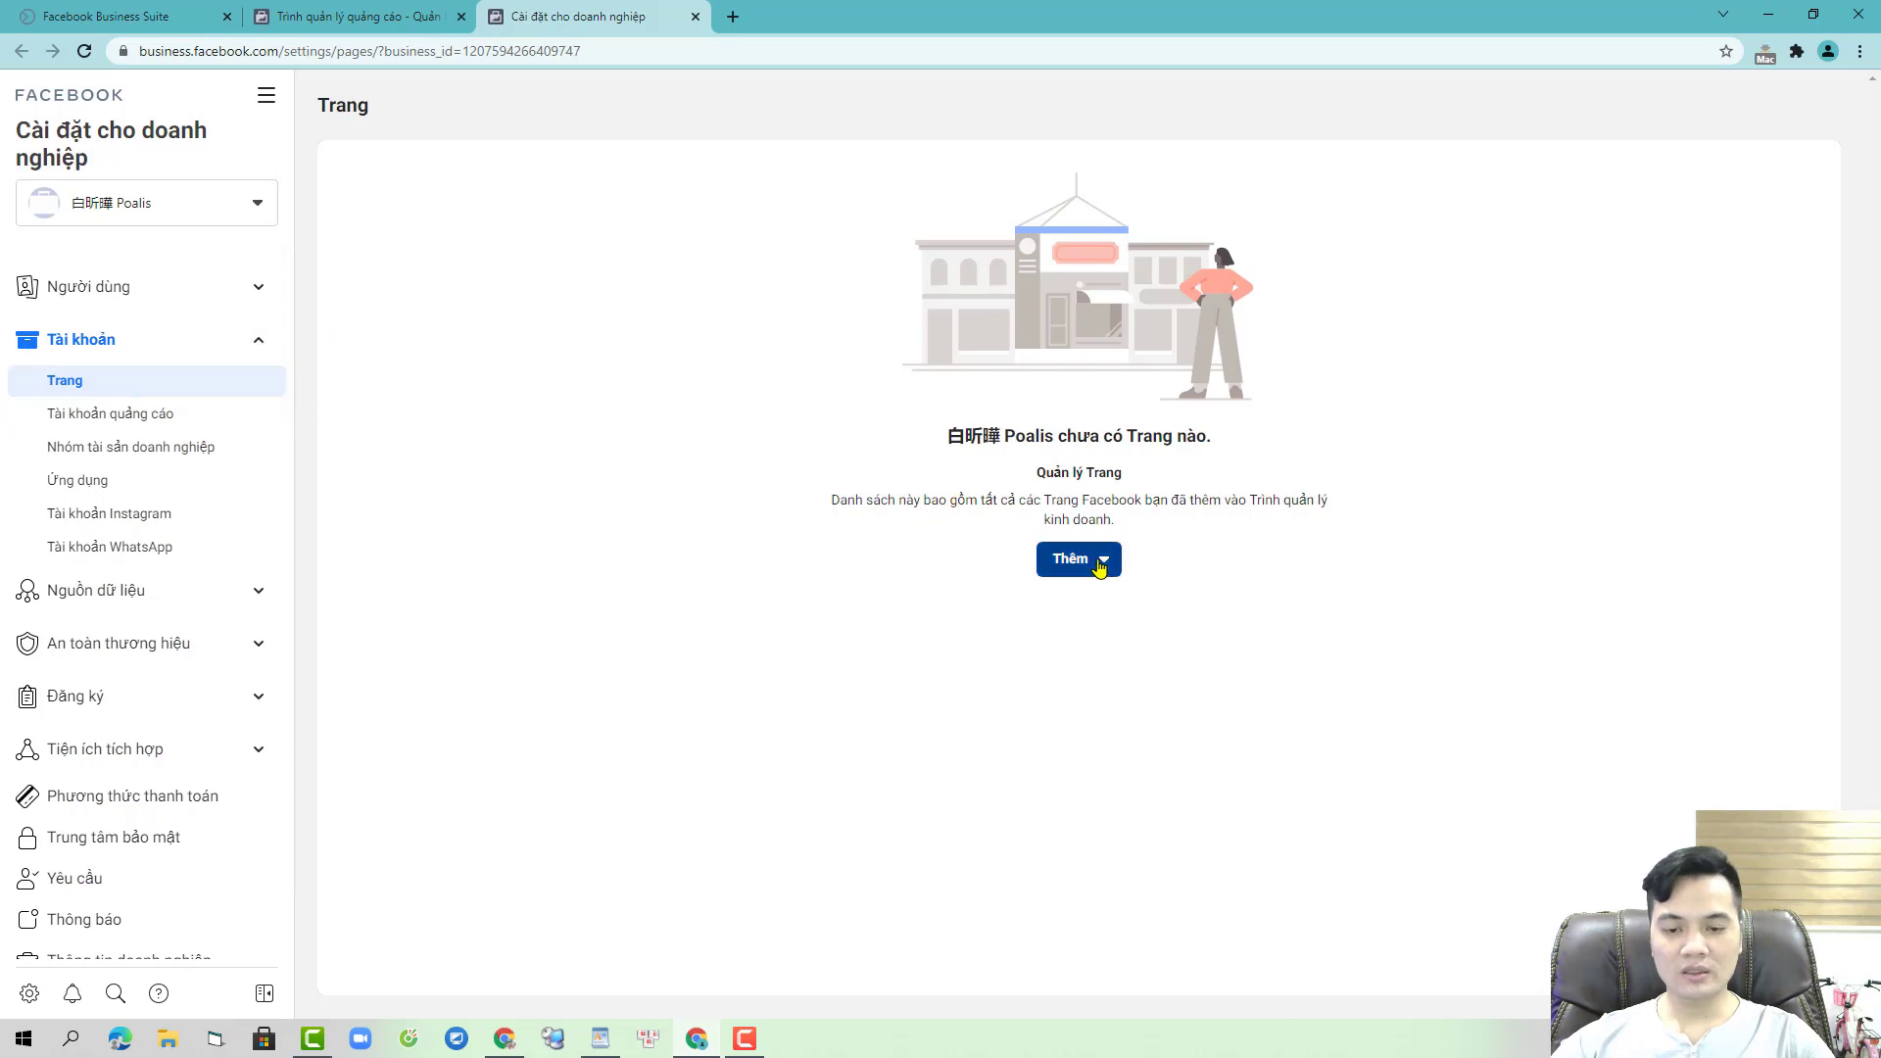
pyautogui.click(555, 560)
pyautogui.click(200, 289)
# - Browse the admin's assignable Pages and ad accounts, finding only fghrty, then return to Pages
pyautogui.click(139, 330)
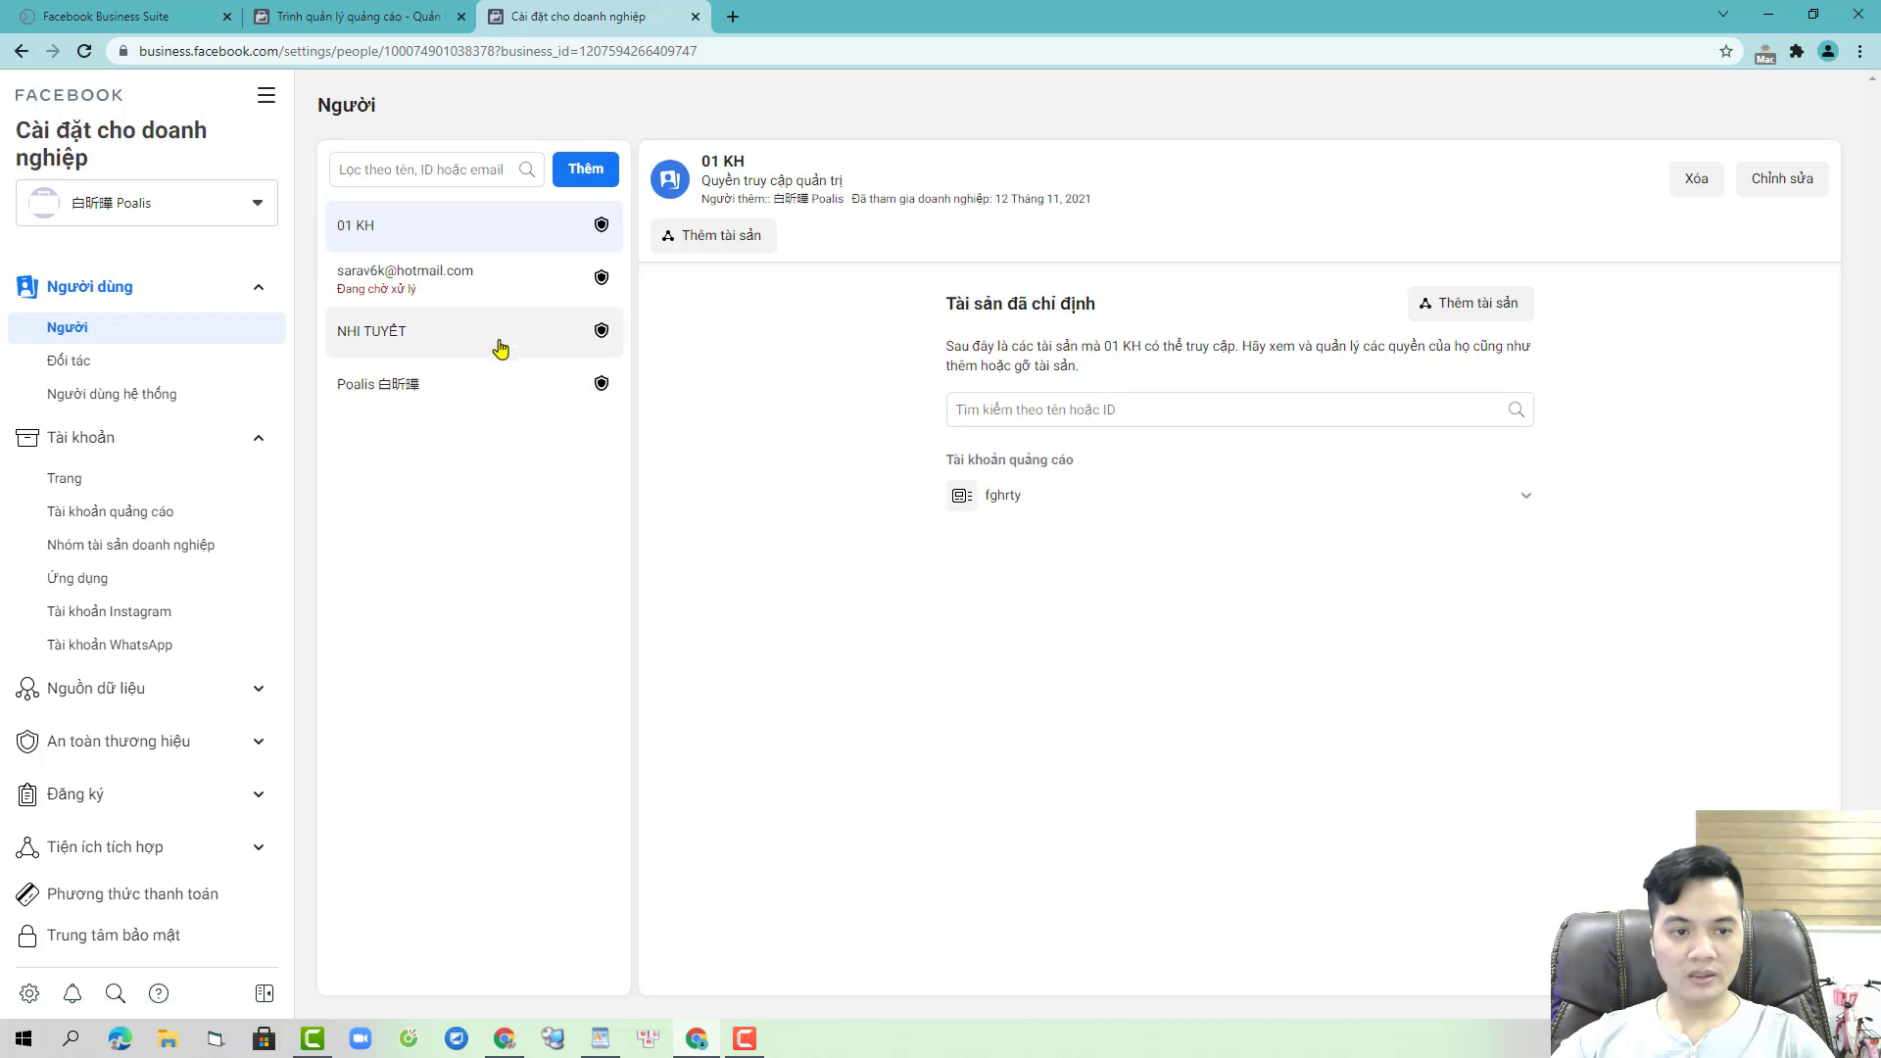
pyautogui.click(555, 344)
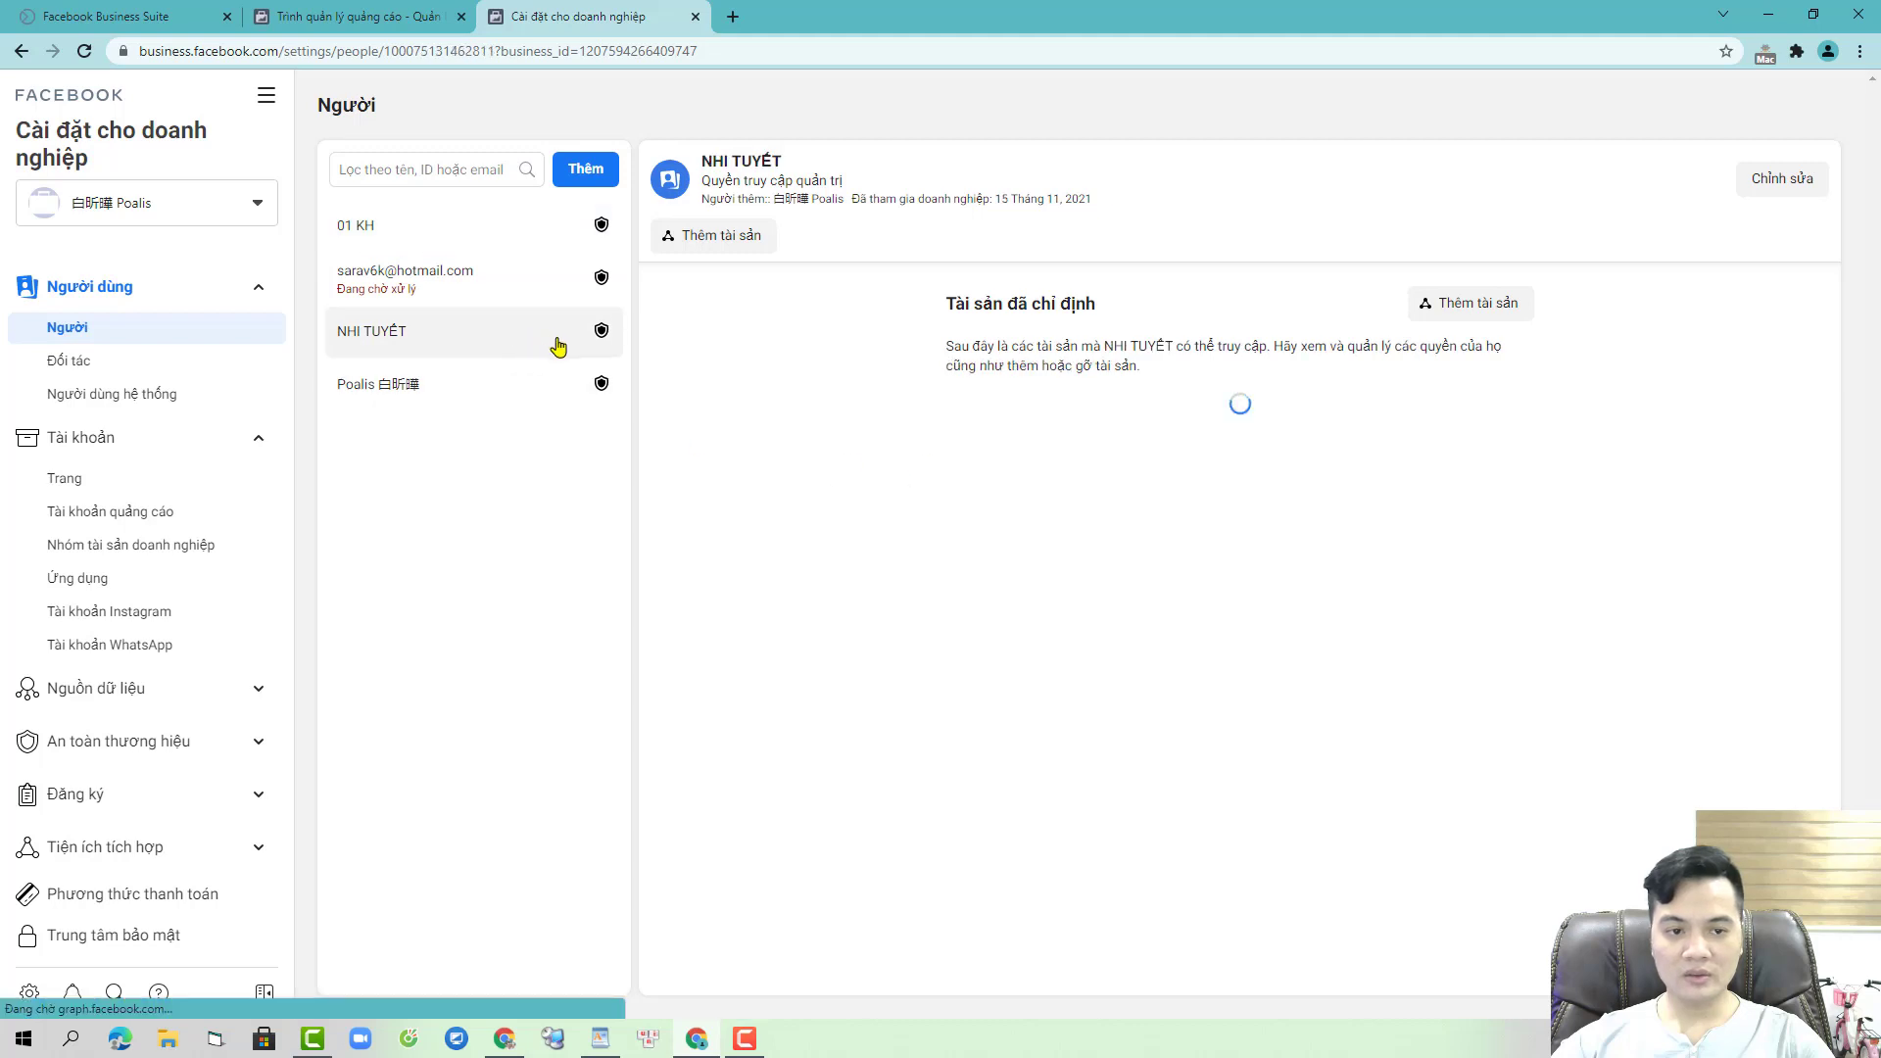
pyautogui.click(1462, 311)
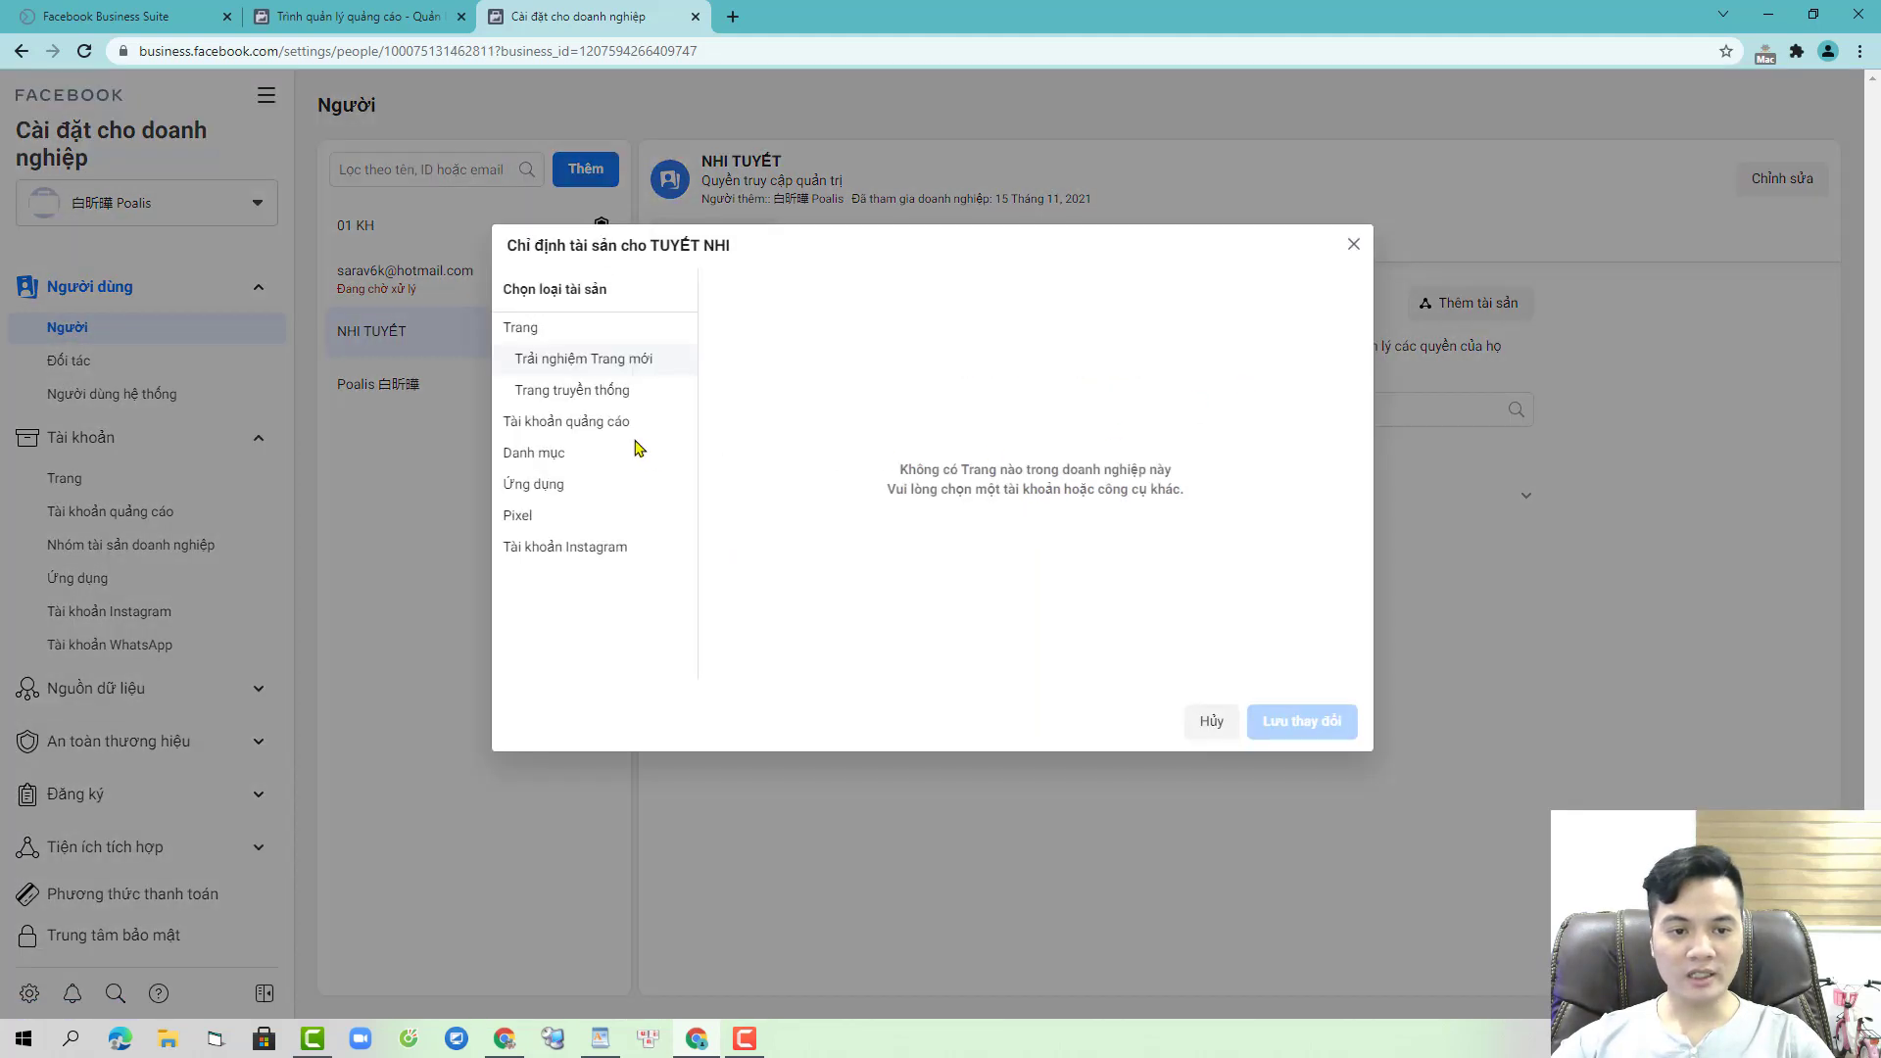
pyautogui.click(588, 388)
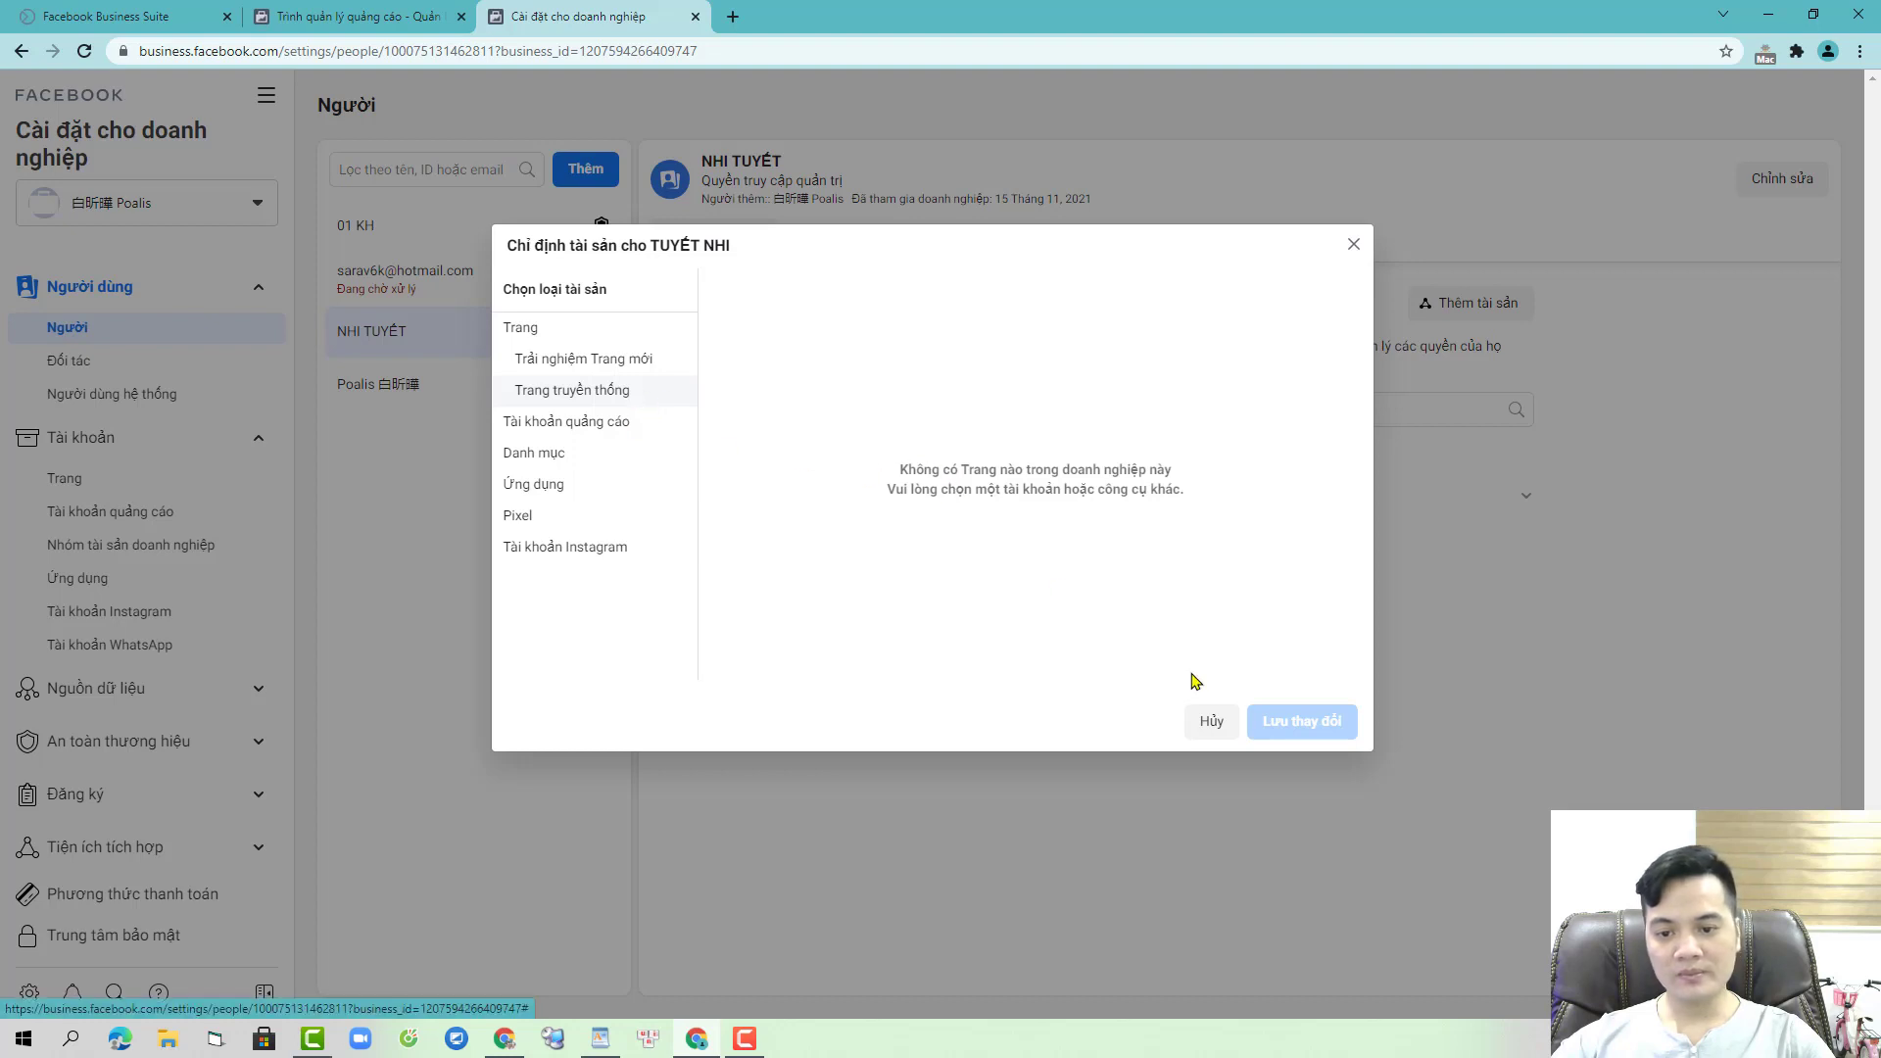
pyautogui.click(579, 421)
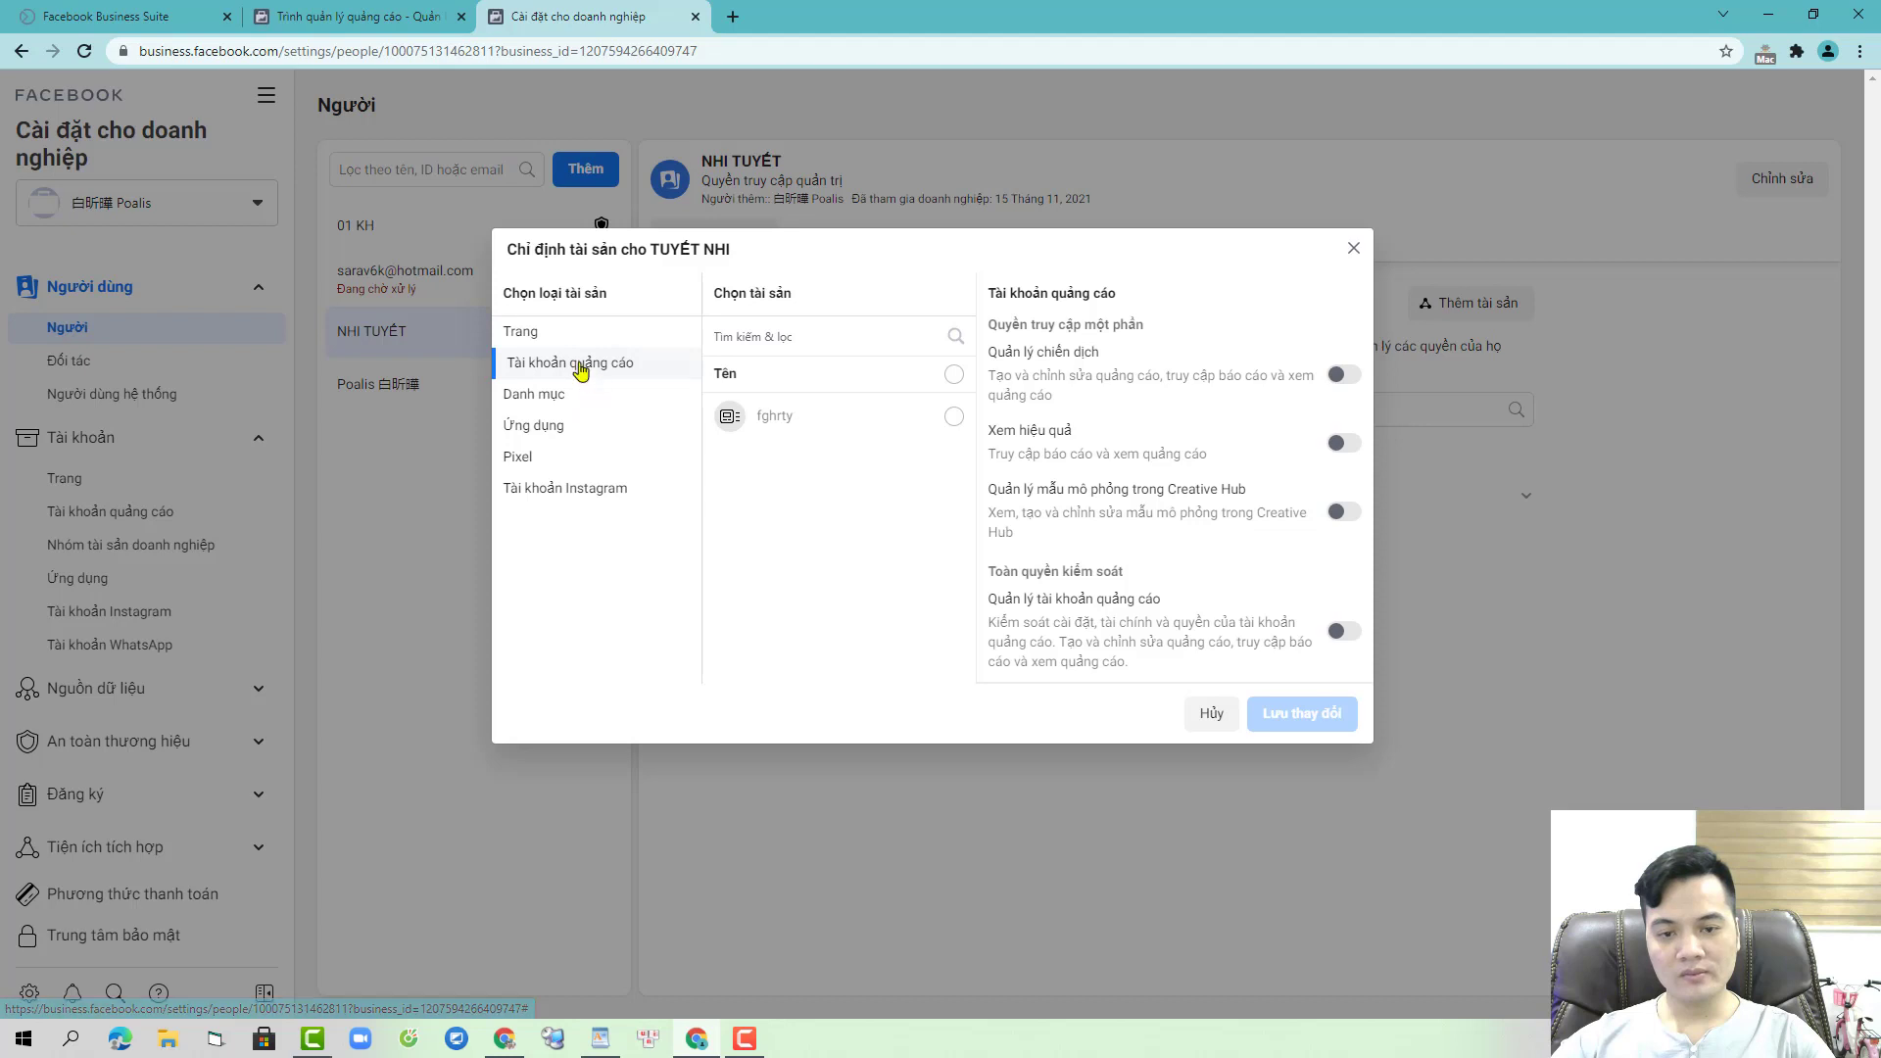
pyautogui.click(537, 339)
pyautogui.click(585, 392)
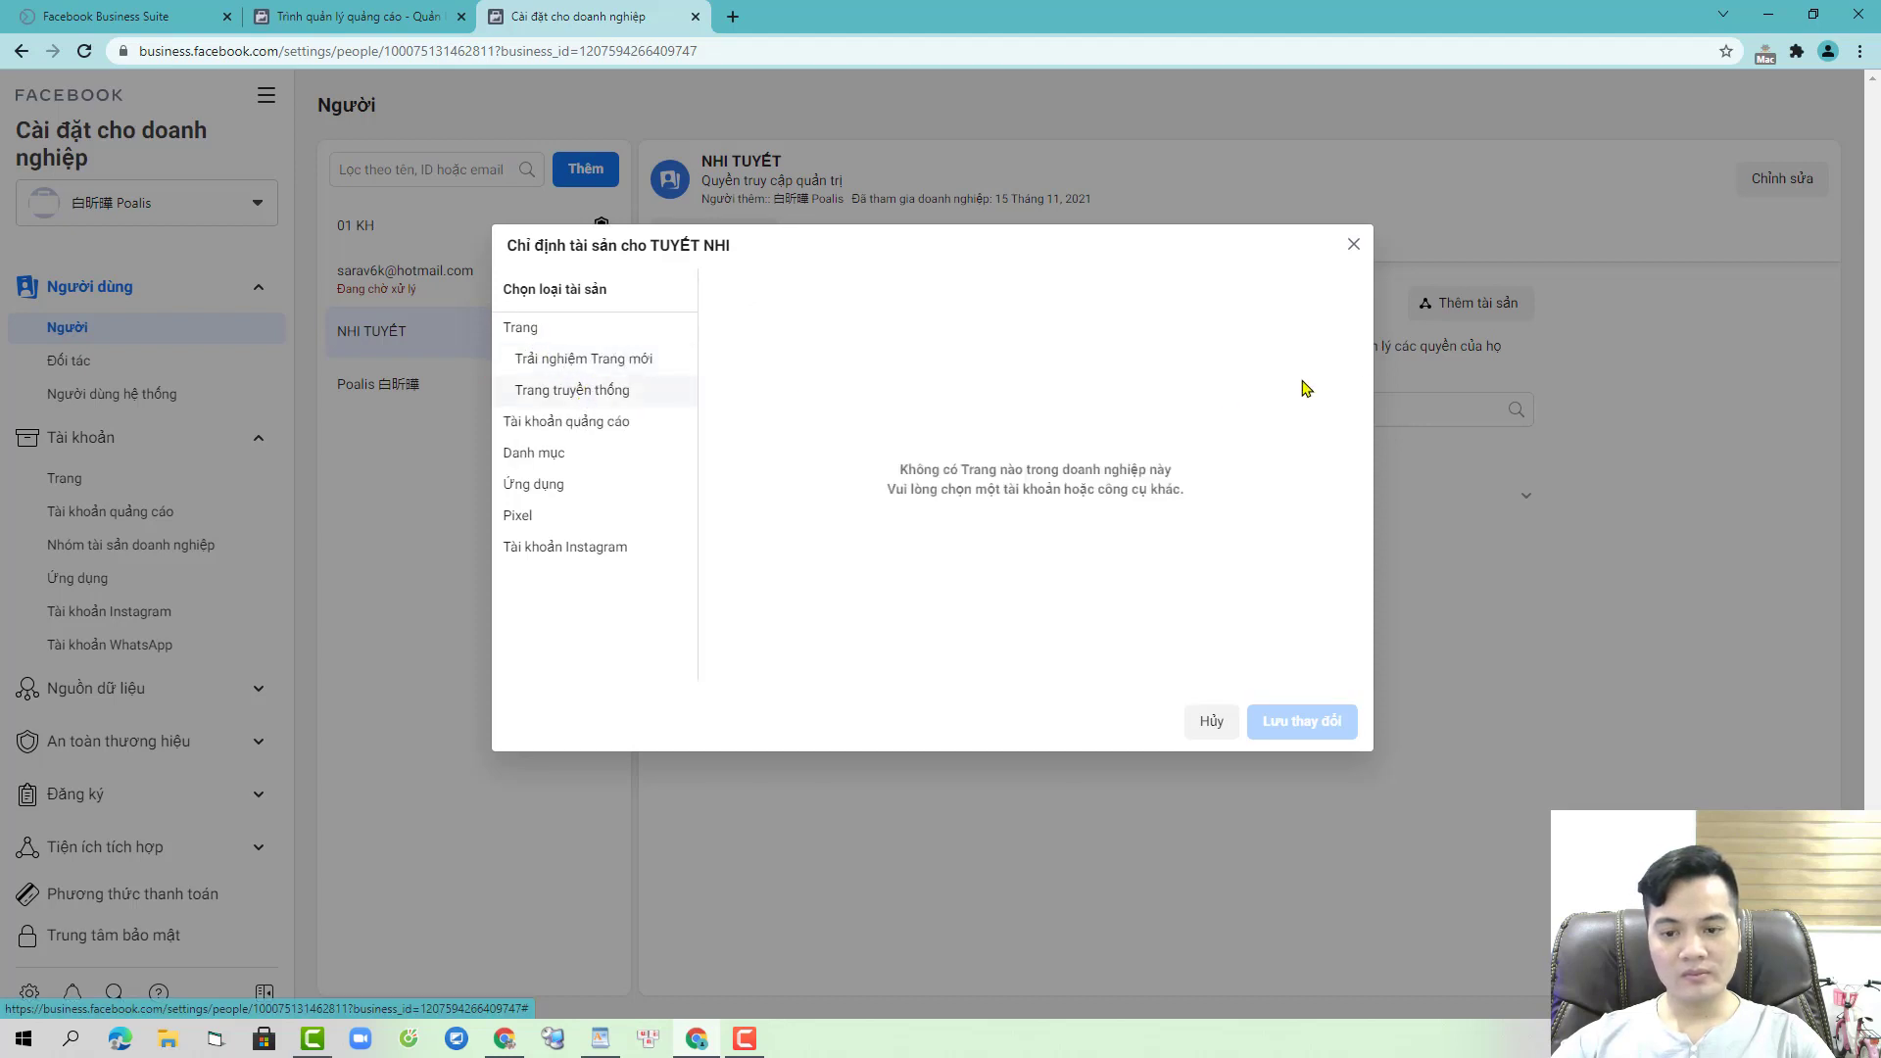
pyautogui.click(1353, 245)
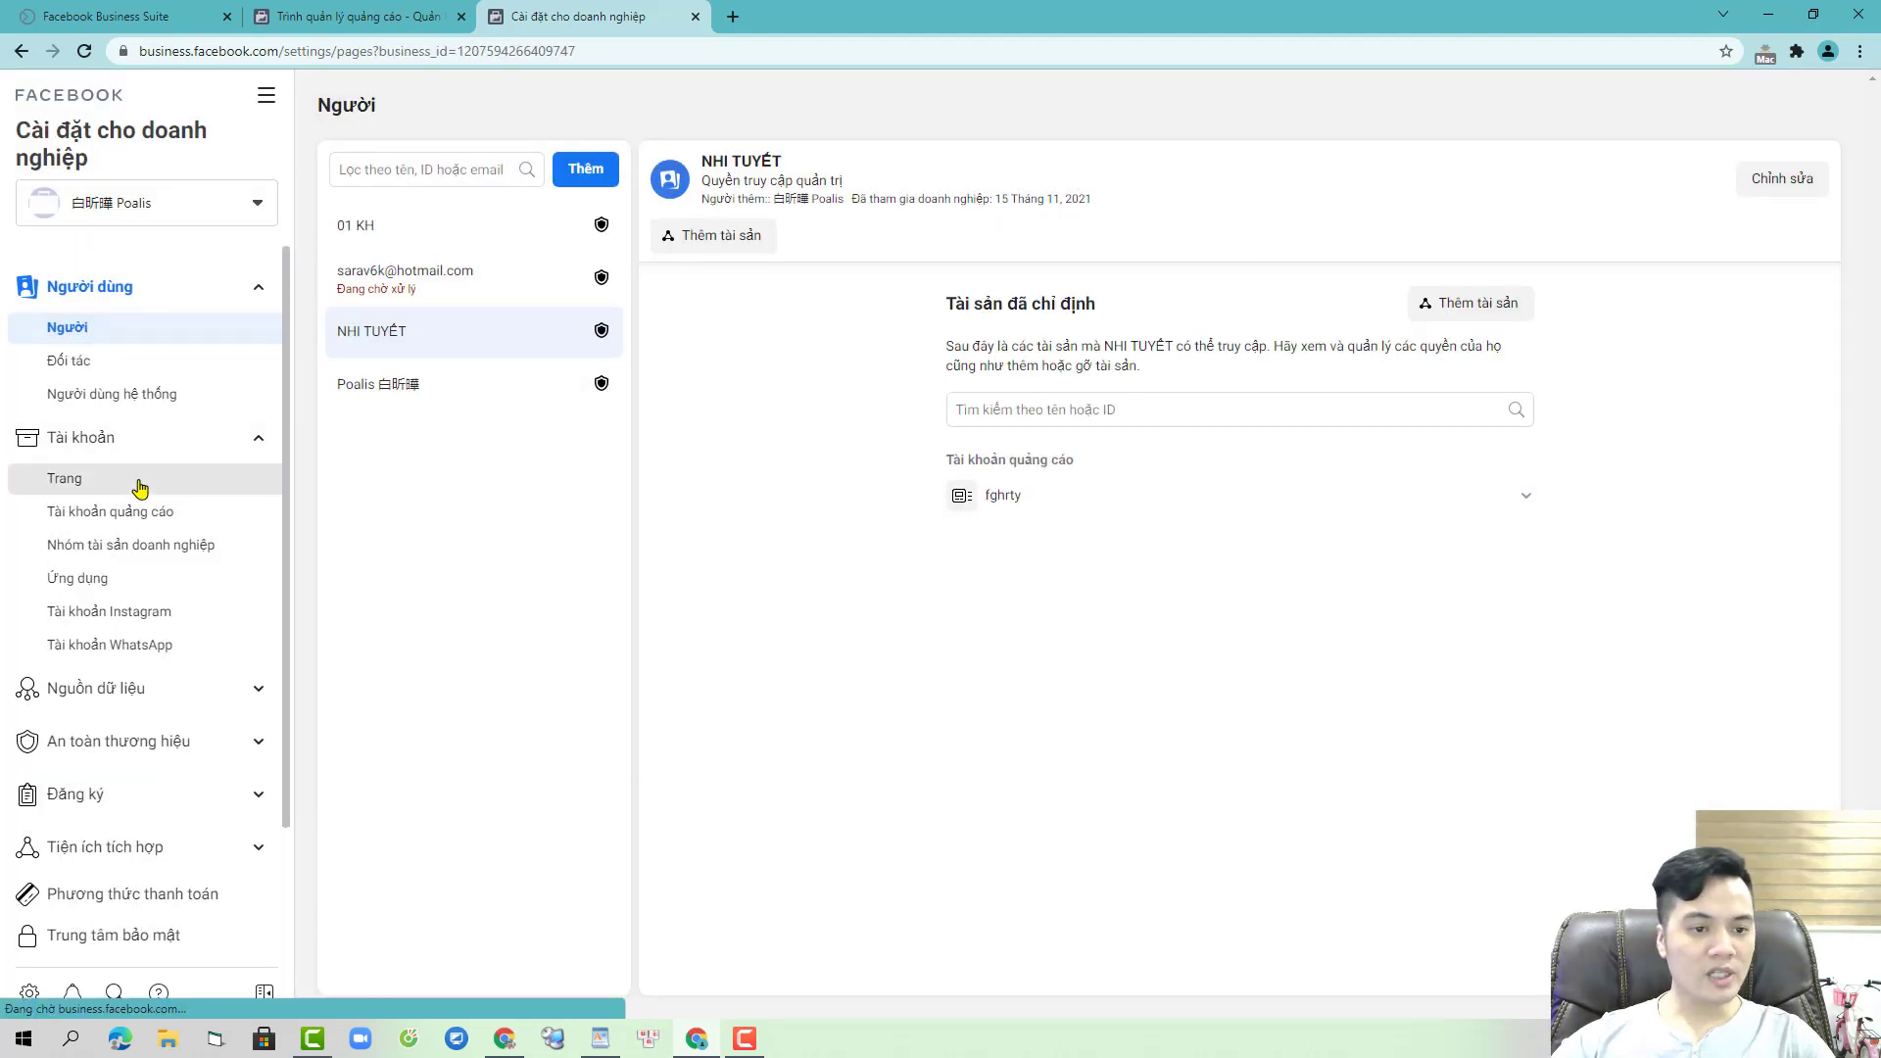
pyautogui.click(138, 480)
# - Create a new artist/public-figure Page named 'Poalis huka' in the Blogger category, then reload
pyautogui.click(1115, 571)
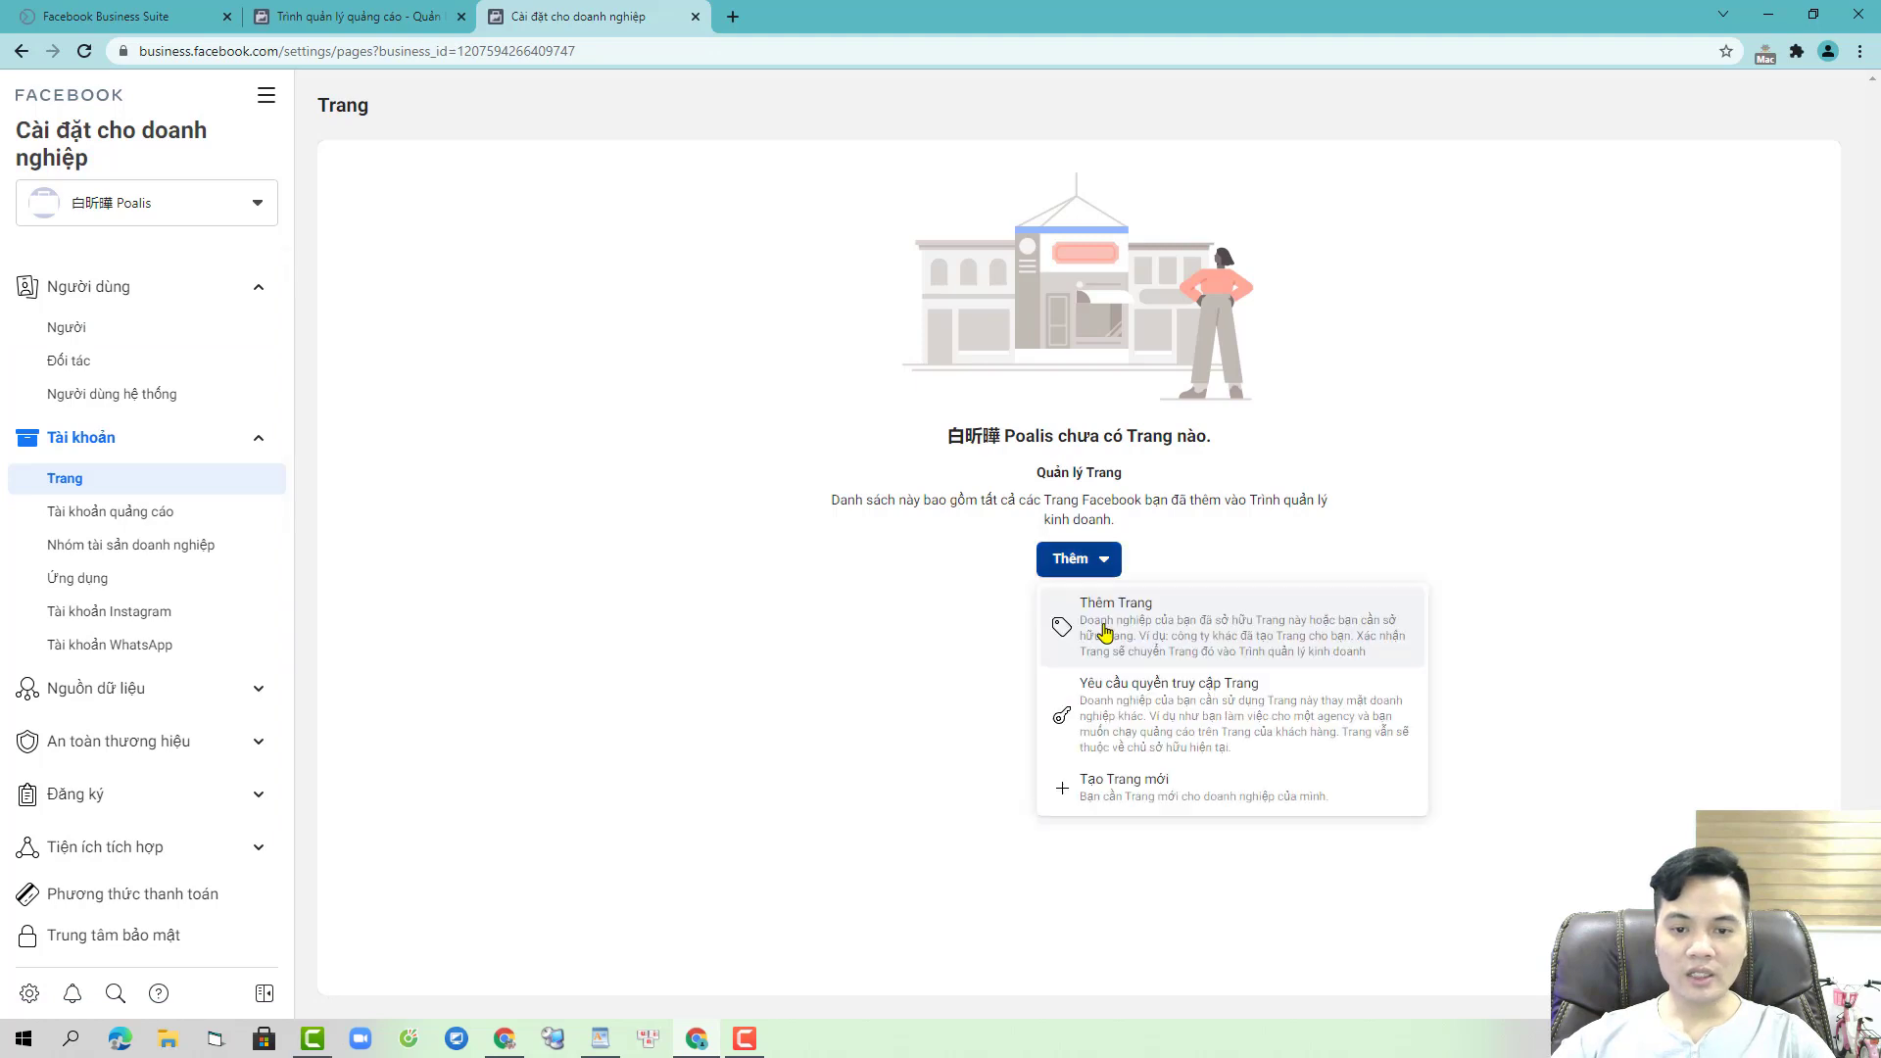
pyautogui.click(1156, 784)
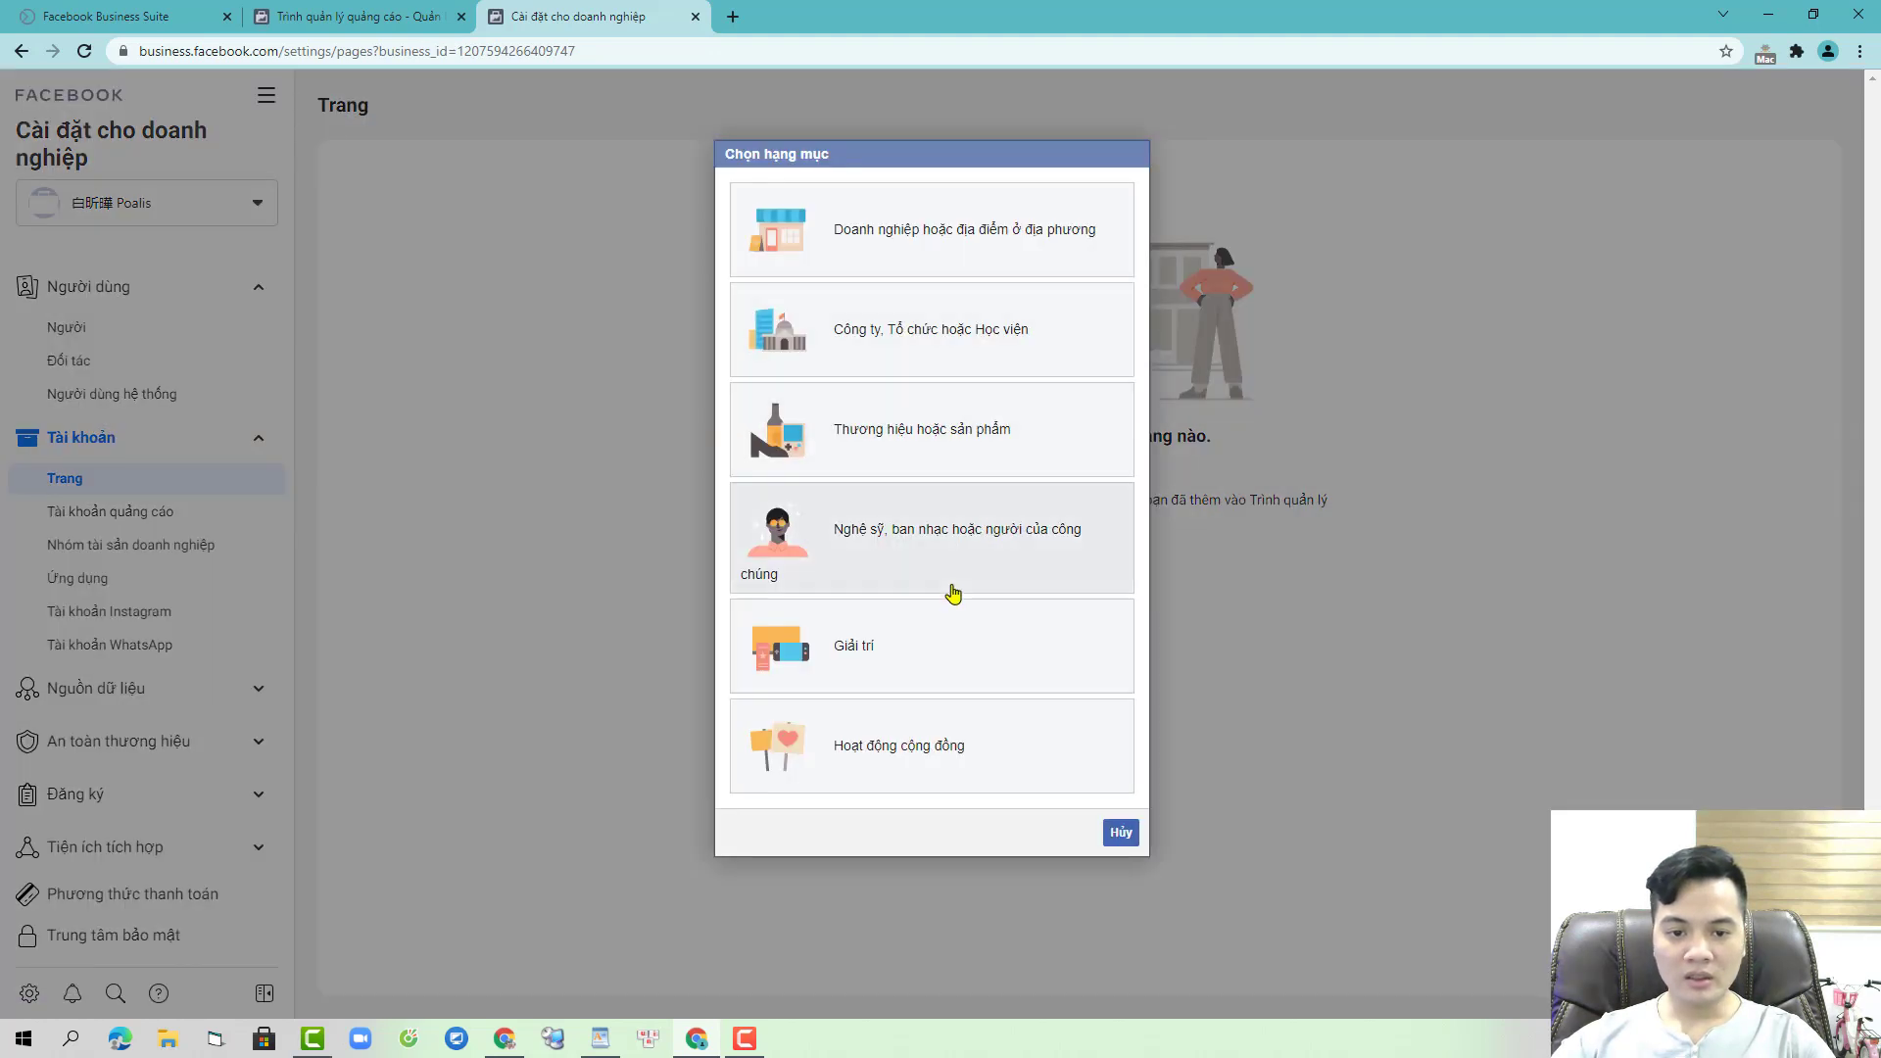
pyautogui.click(949, 558)
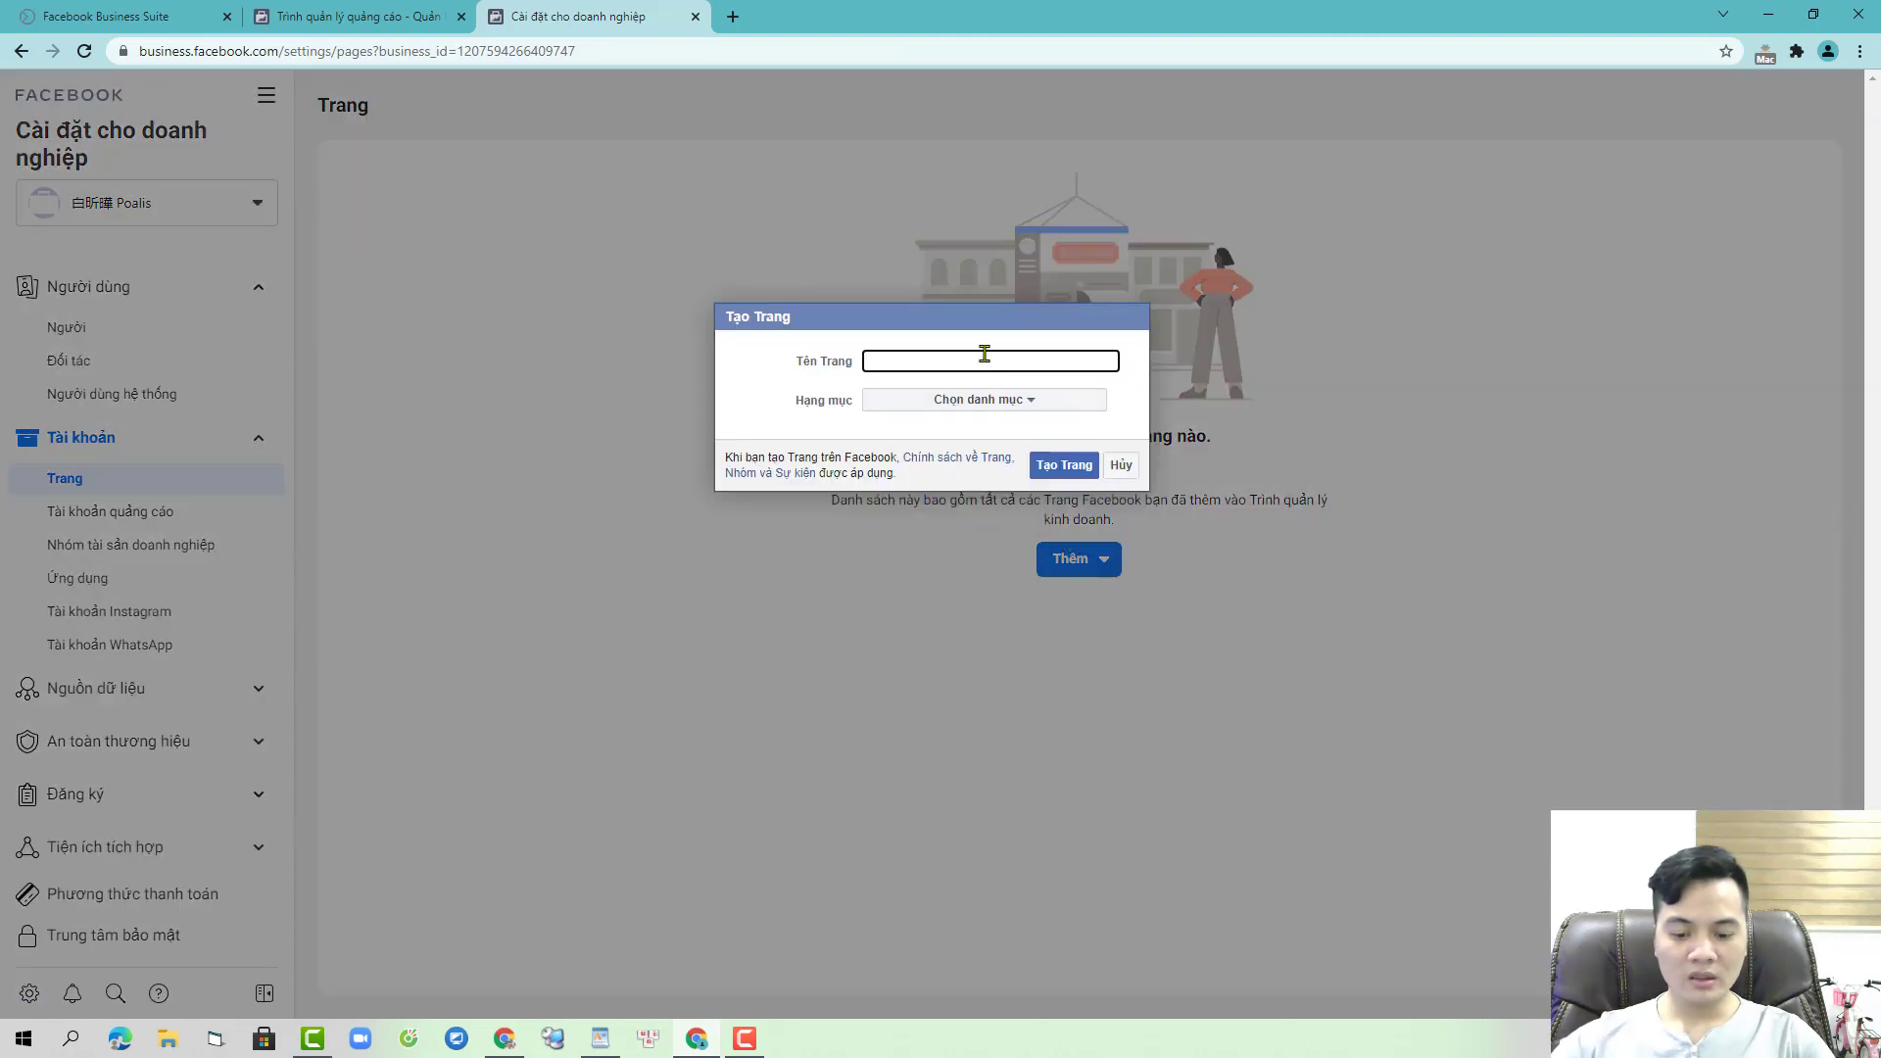
pyautogui.write('Po')
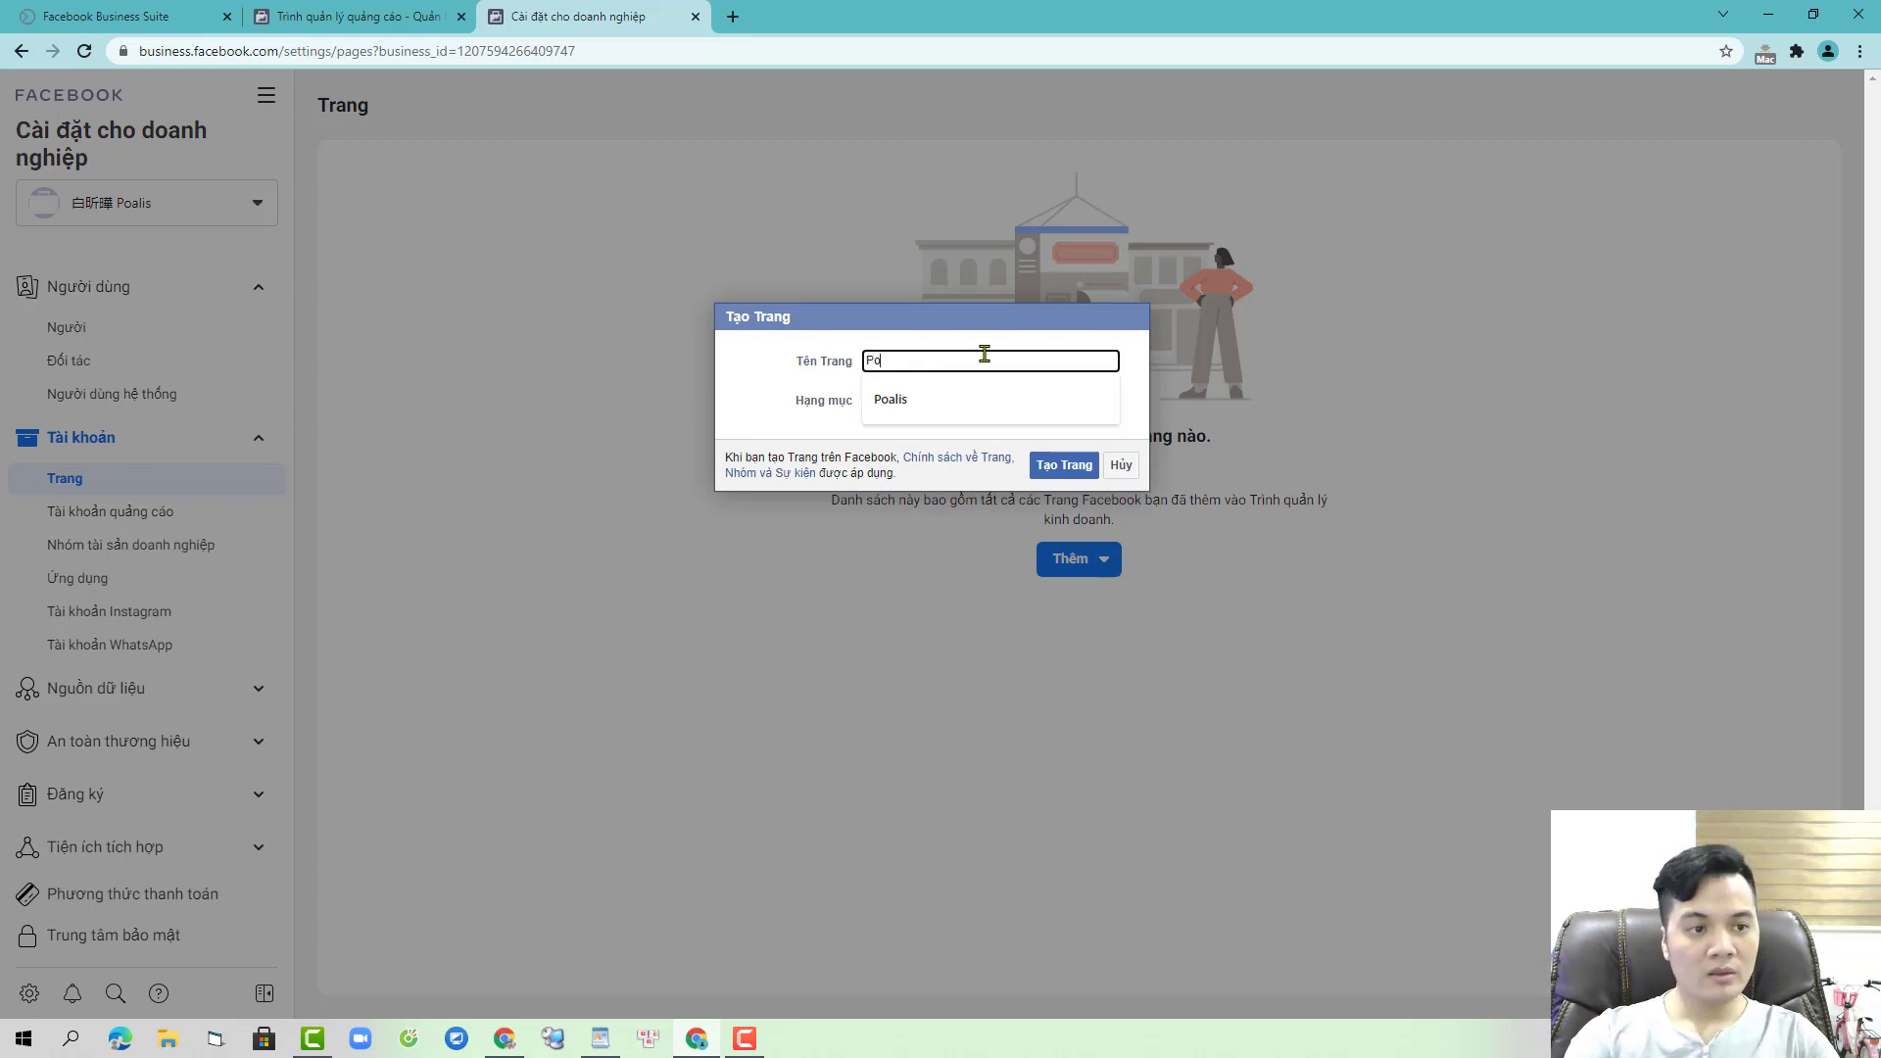
pyautogui.write('ali')
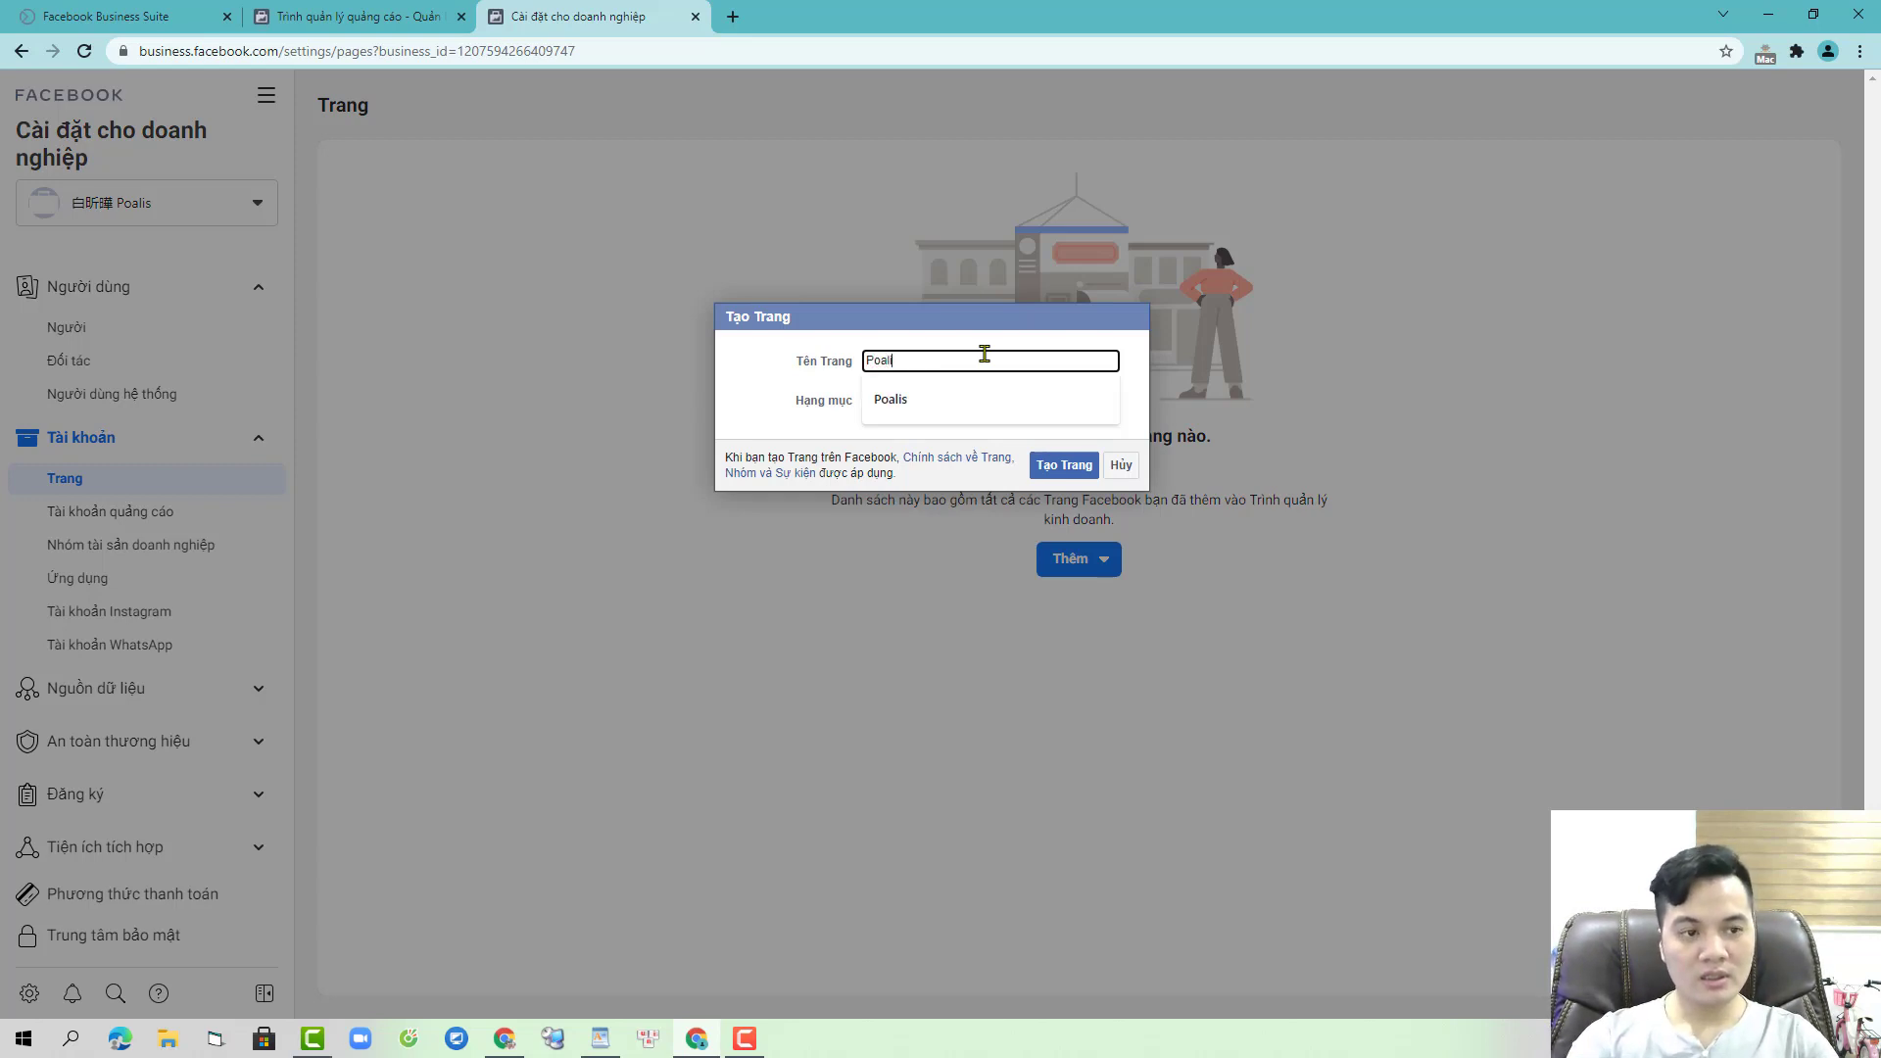
pyautogui.write('s ')
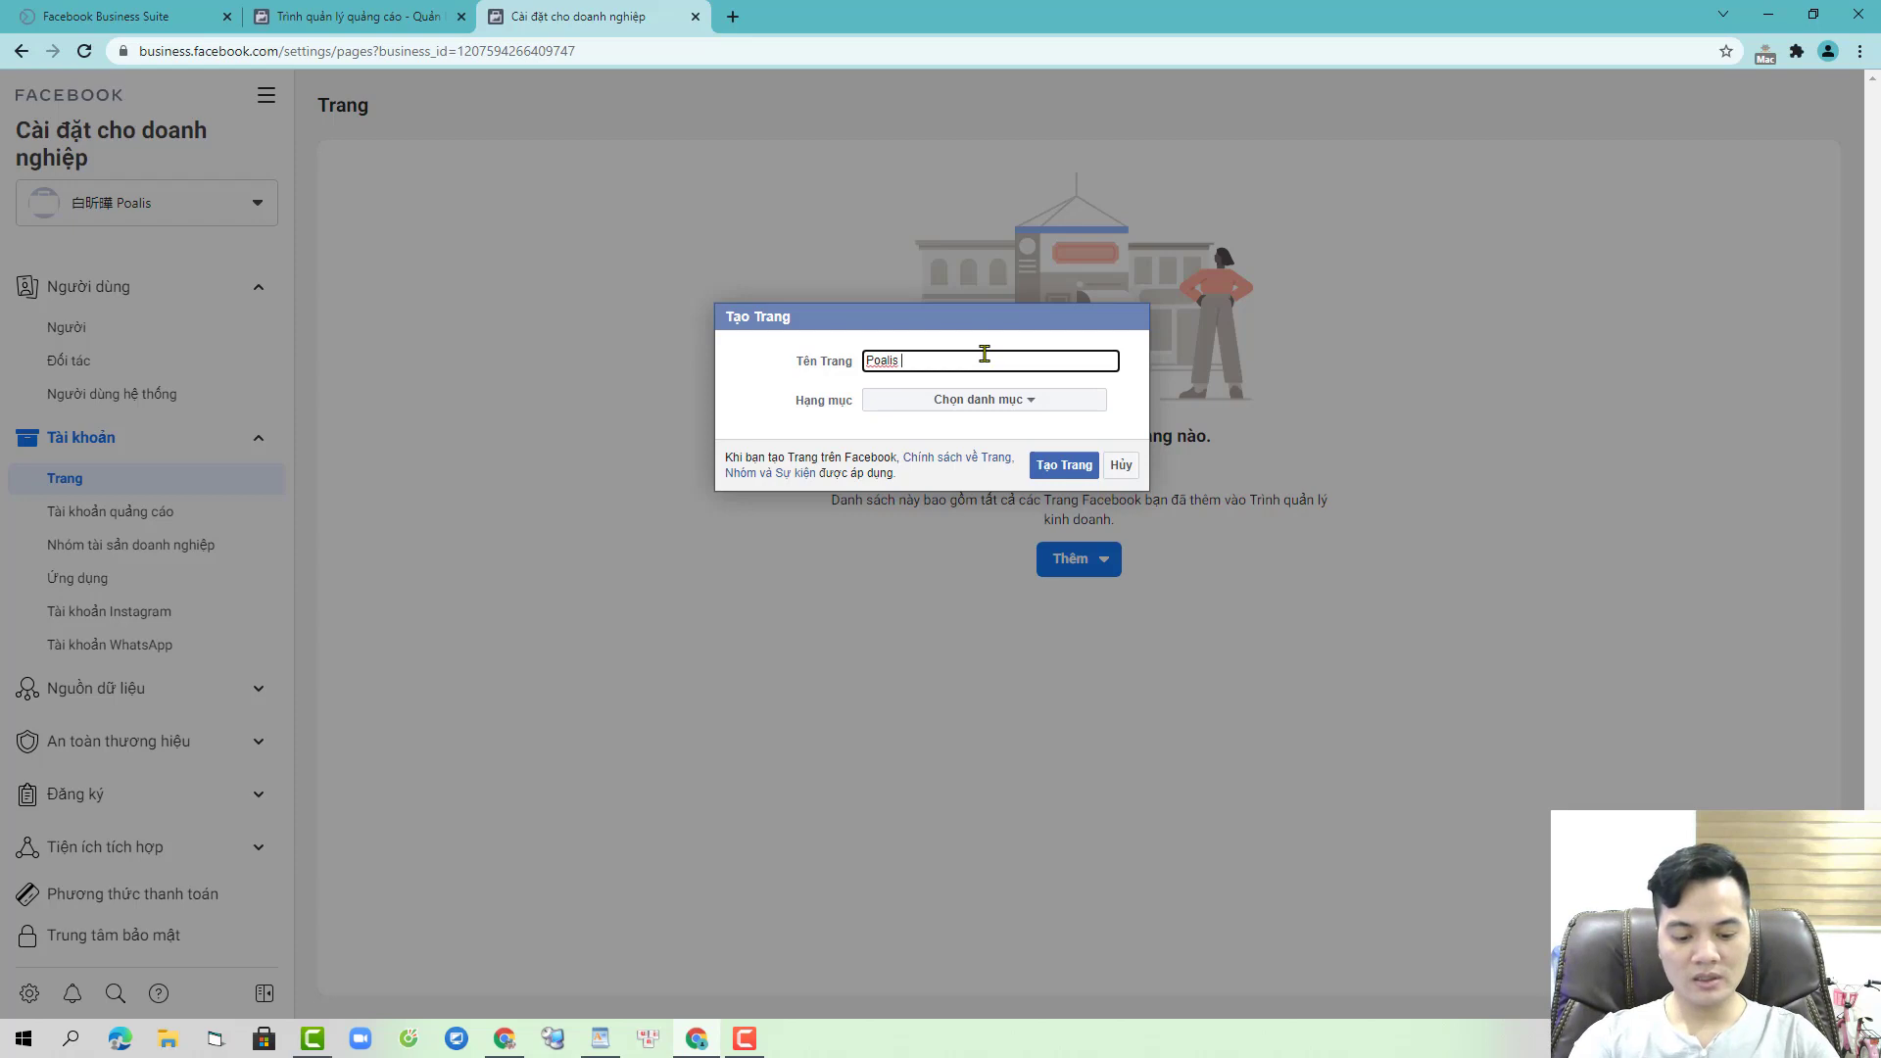
pyautogui.write('huka')
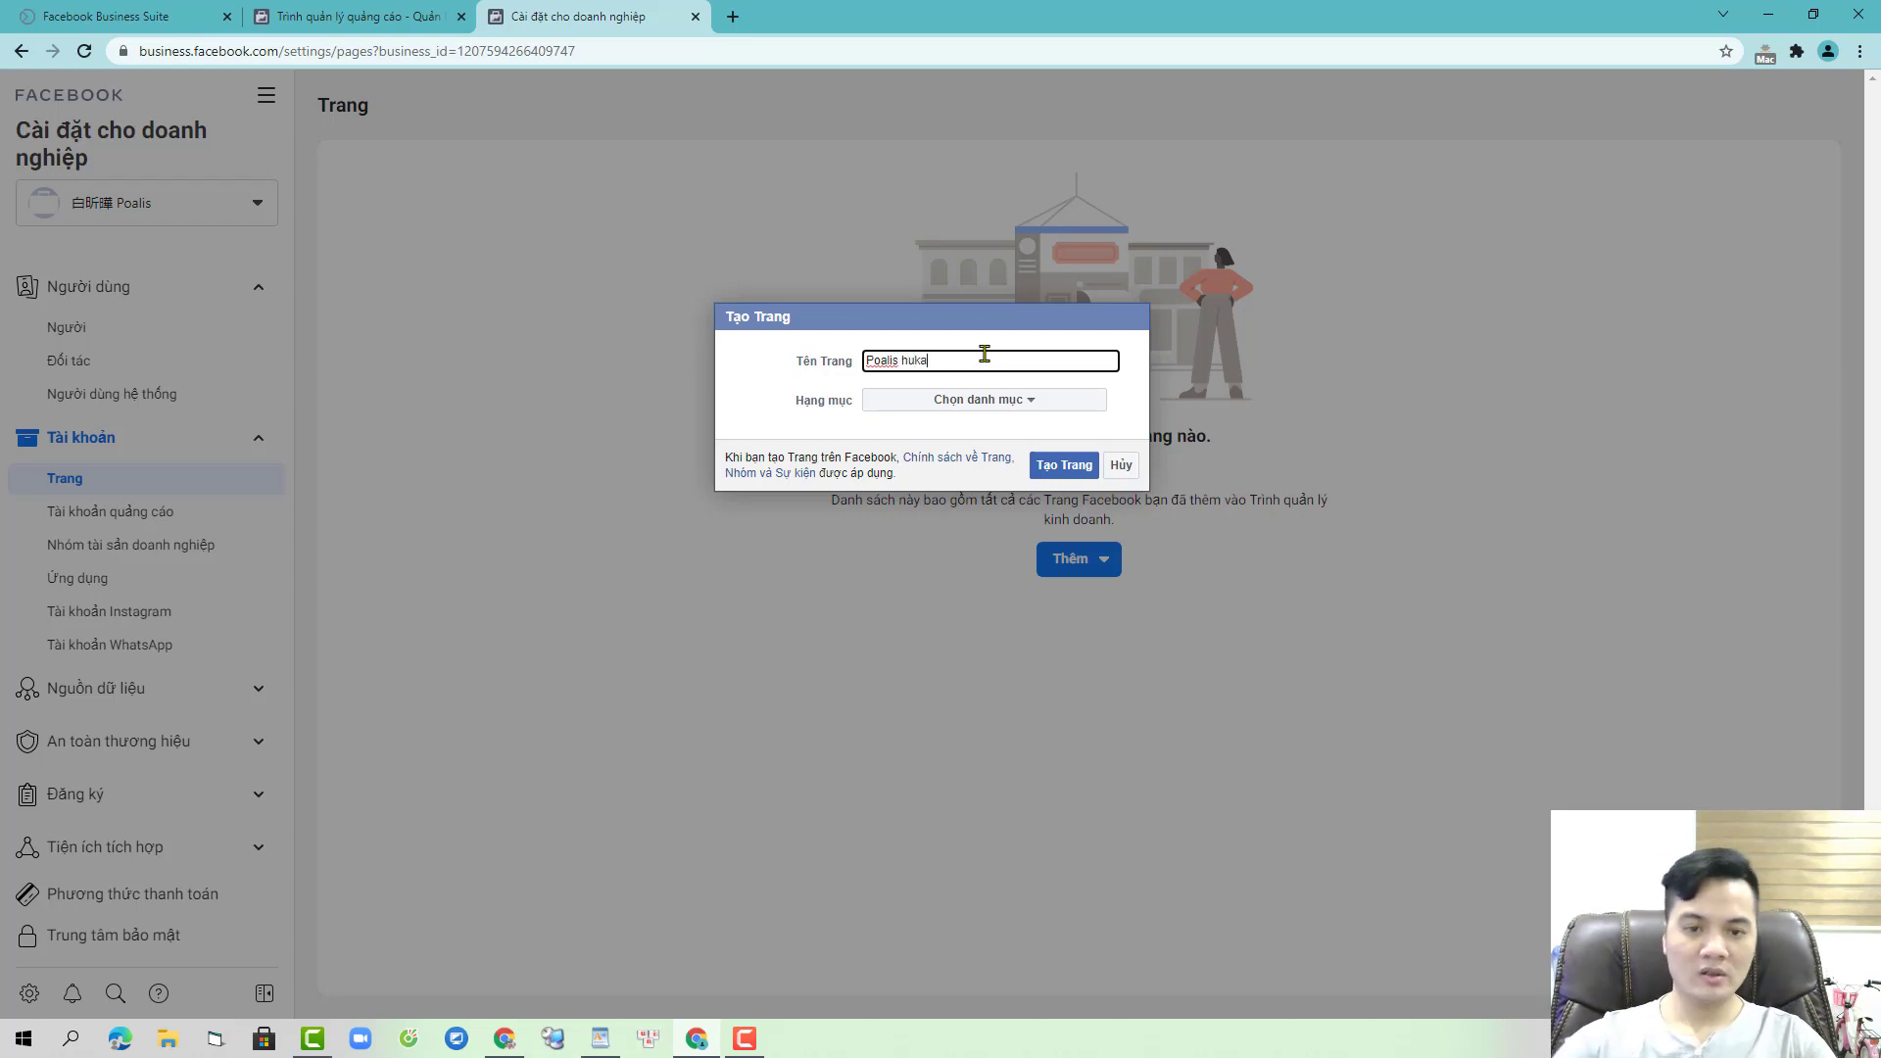
pyautogui.click(987, 399)
pyautogui.click(979, 474)
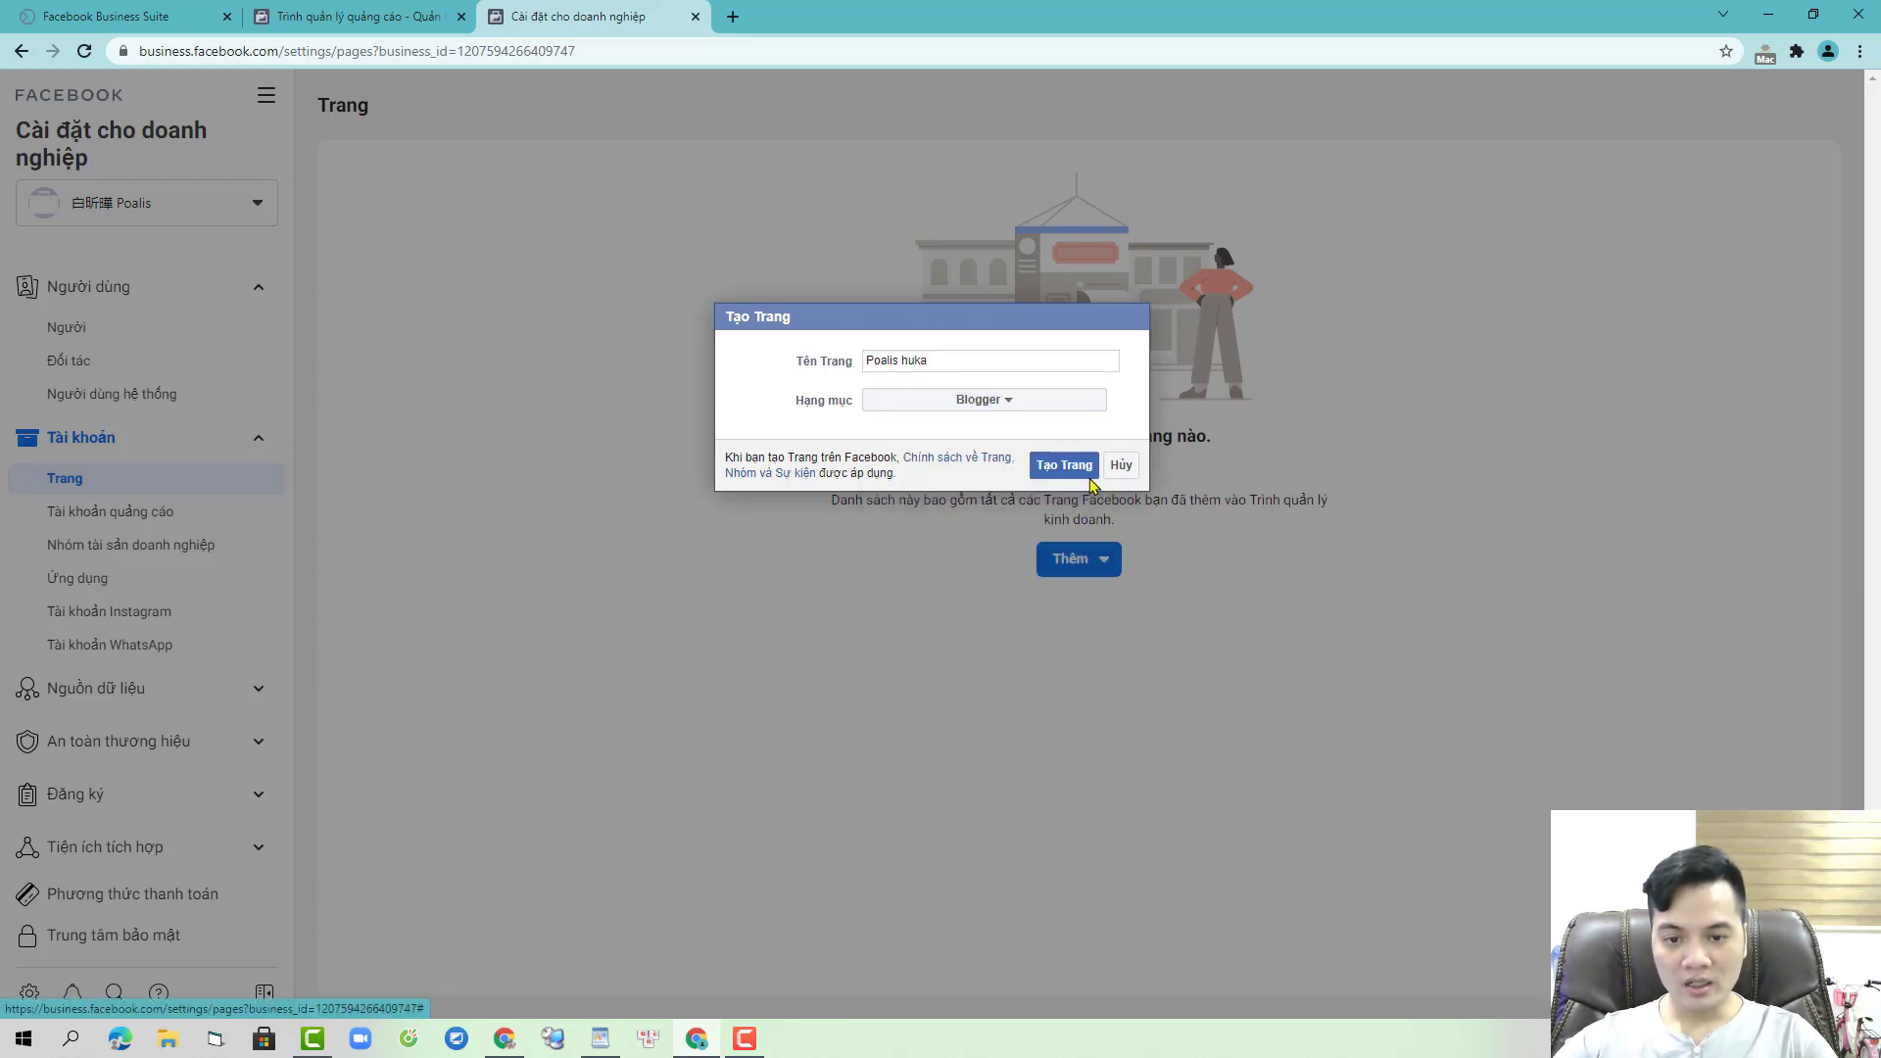
pyautogui.click(1054, 464)
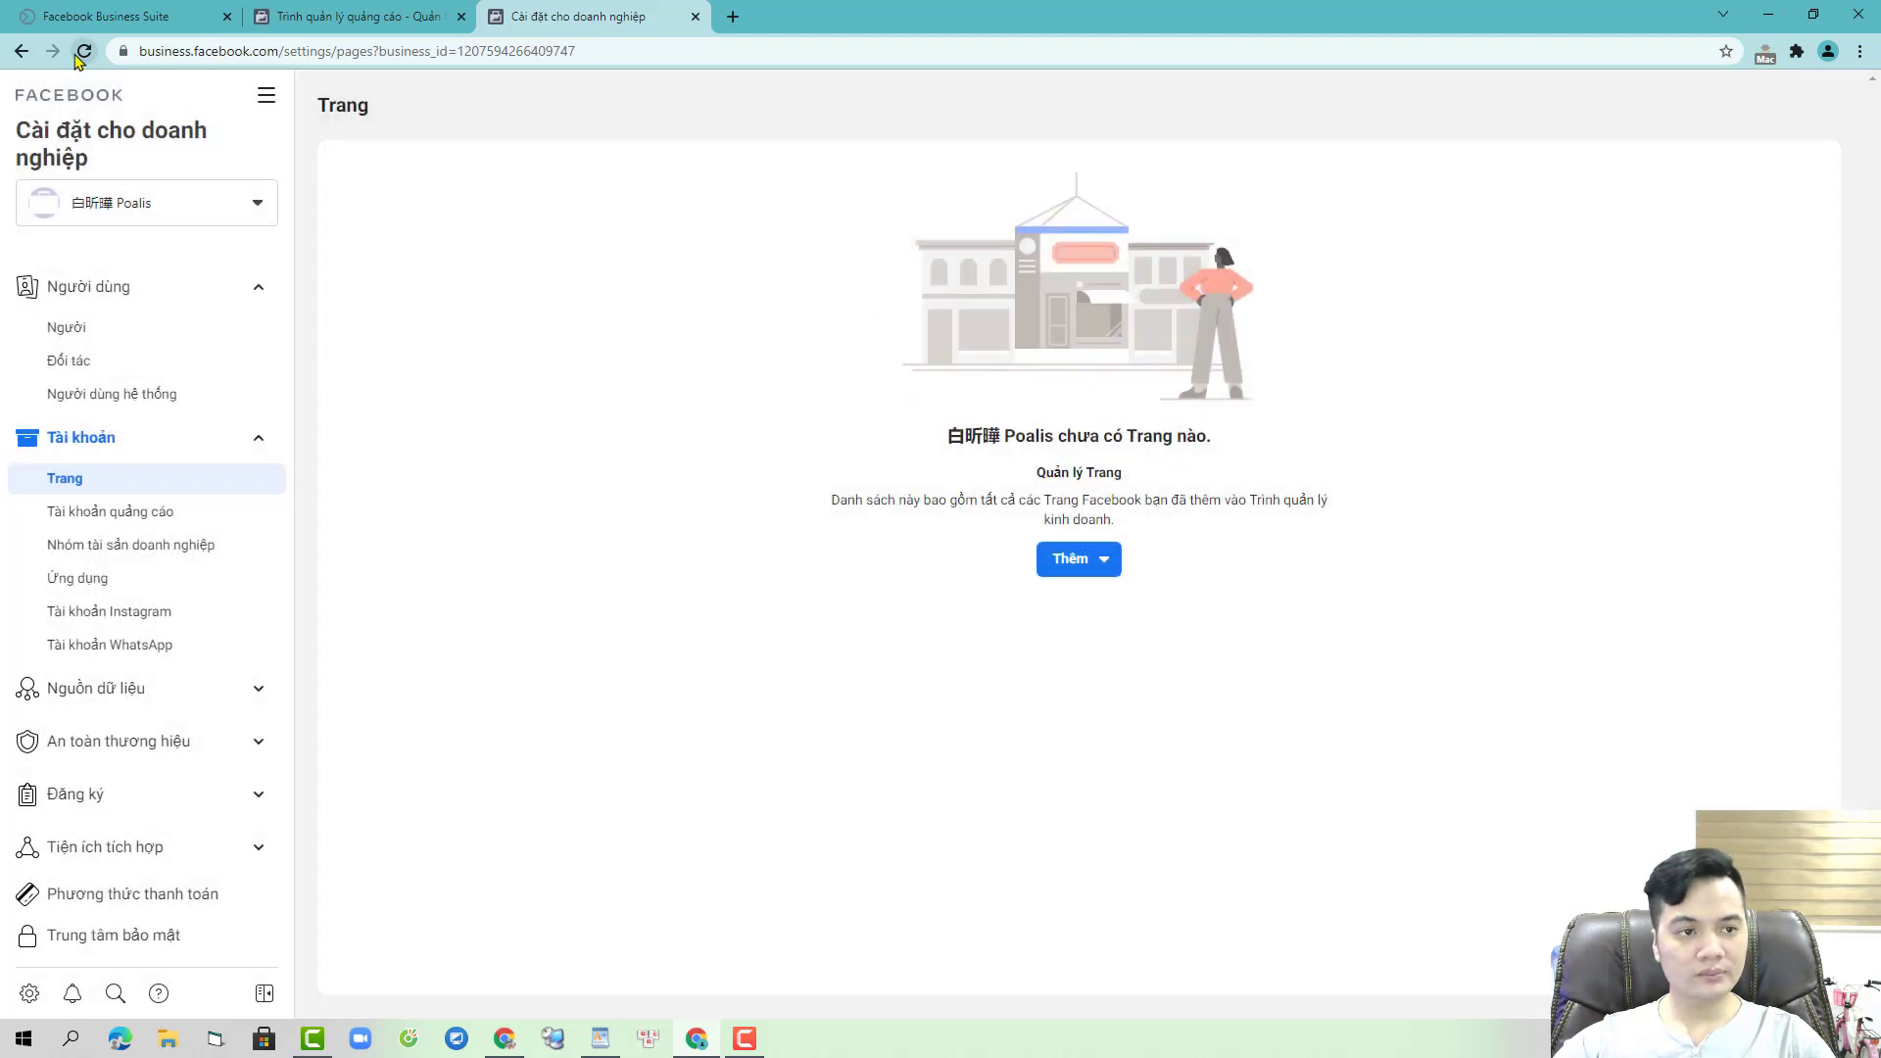
pyautogui.click(80, 54)
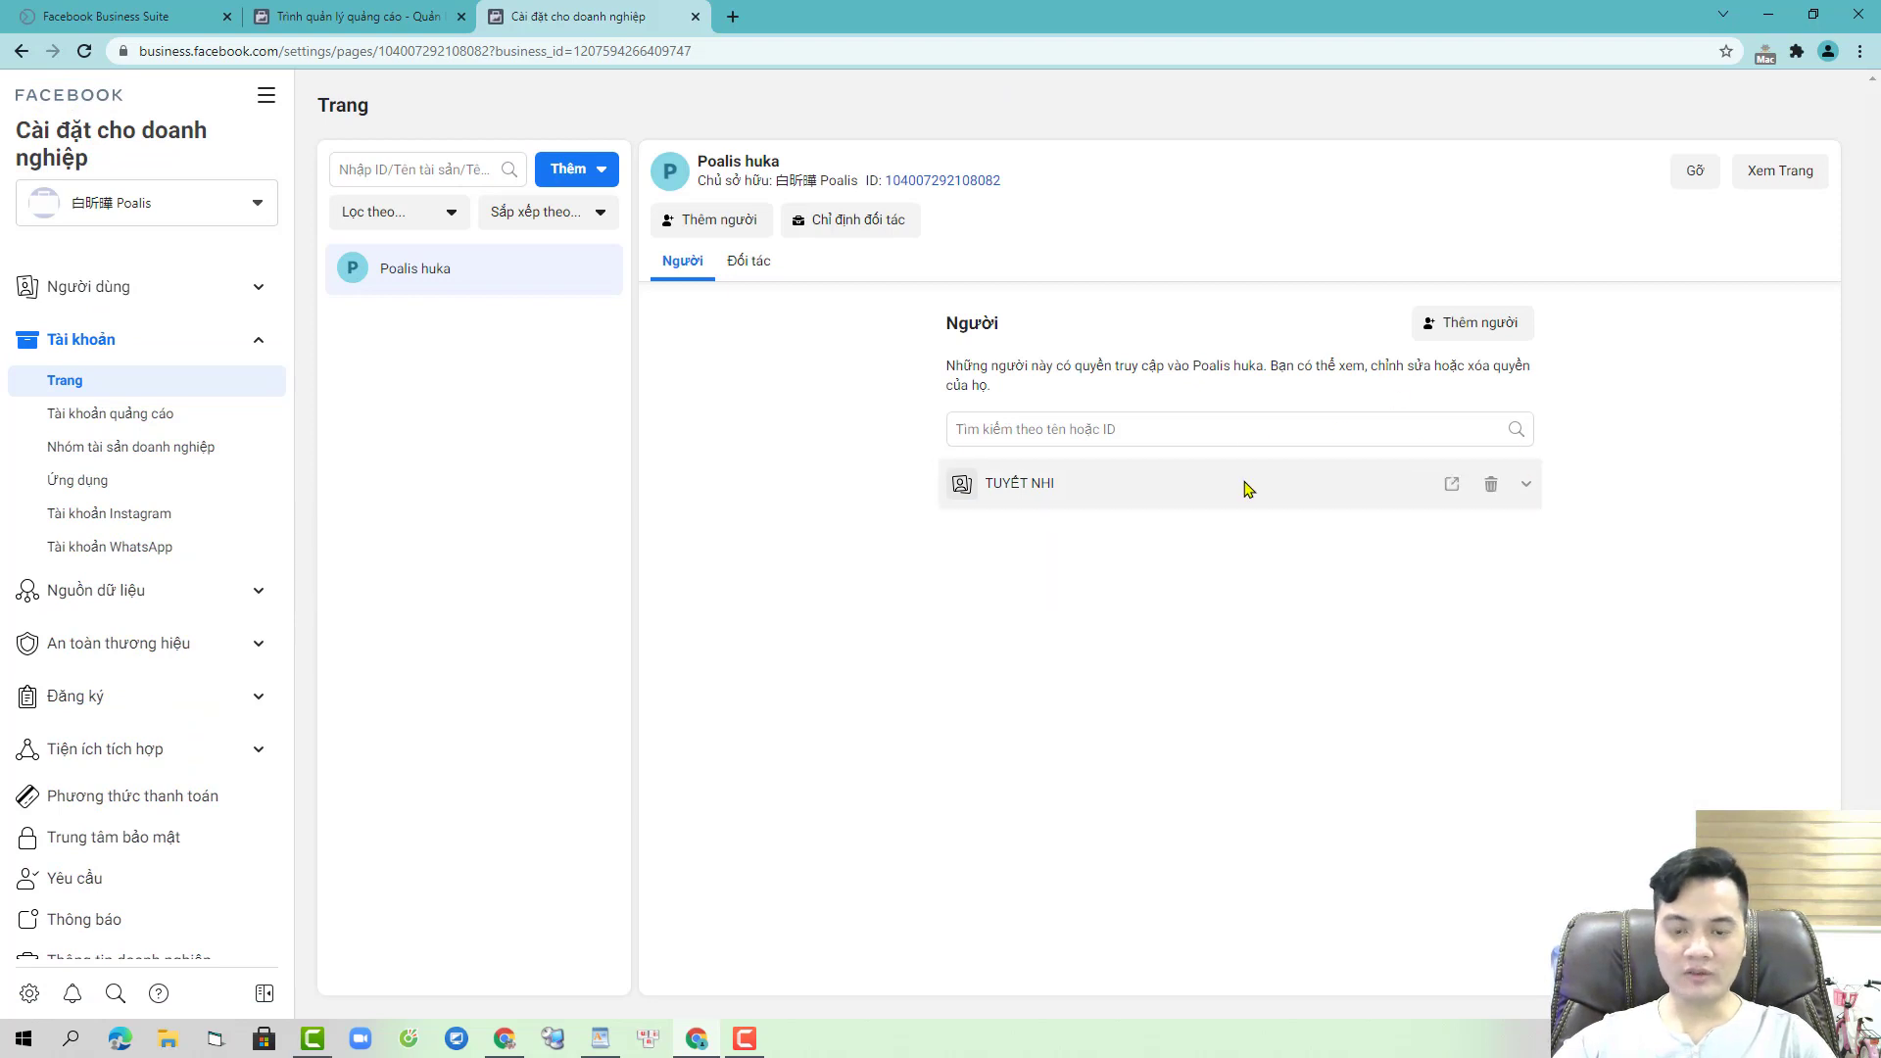
# - Refresh Ads Manager, confirm Poalis huka as the advertising Page, and show the campaigns table
pyautogui.click(385, 8)
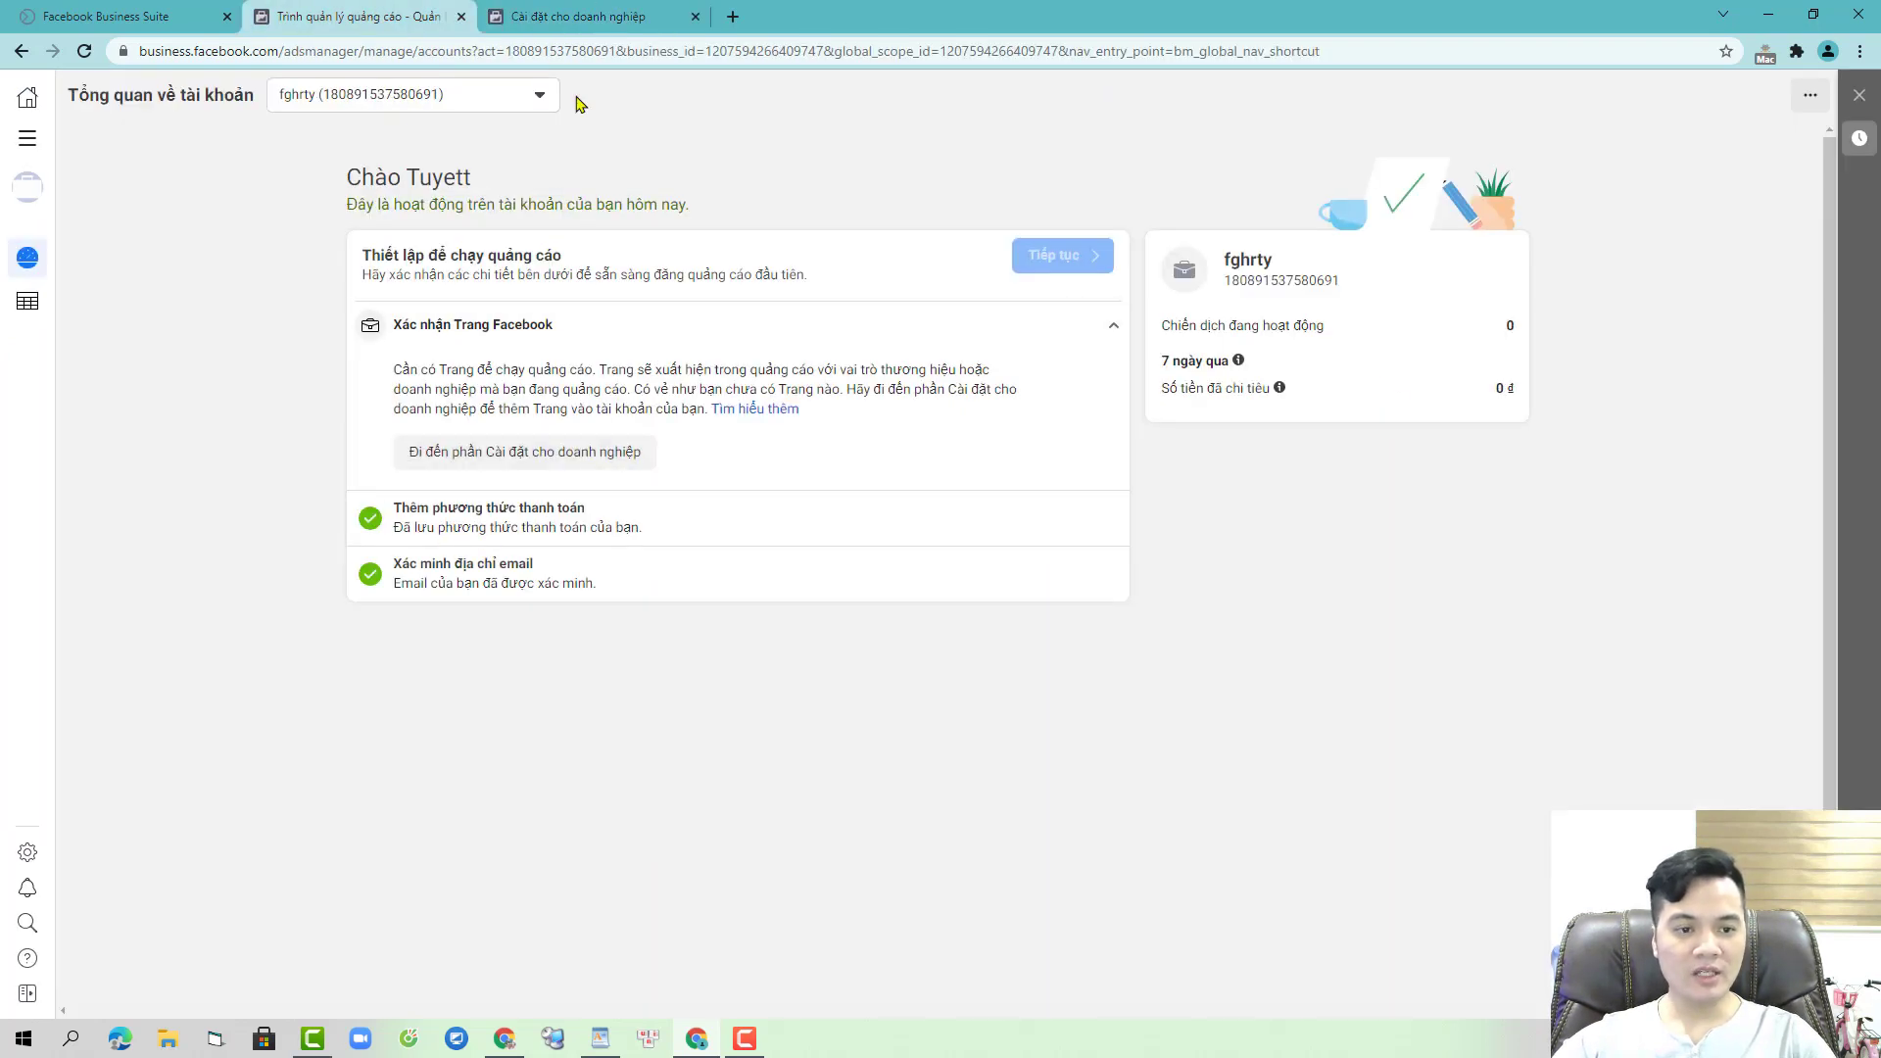
pyautogui.press('F5')
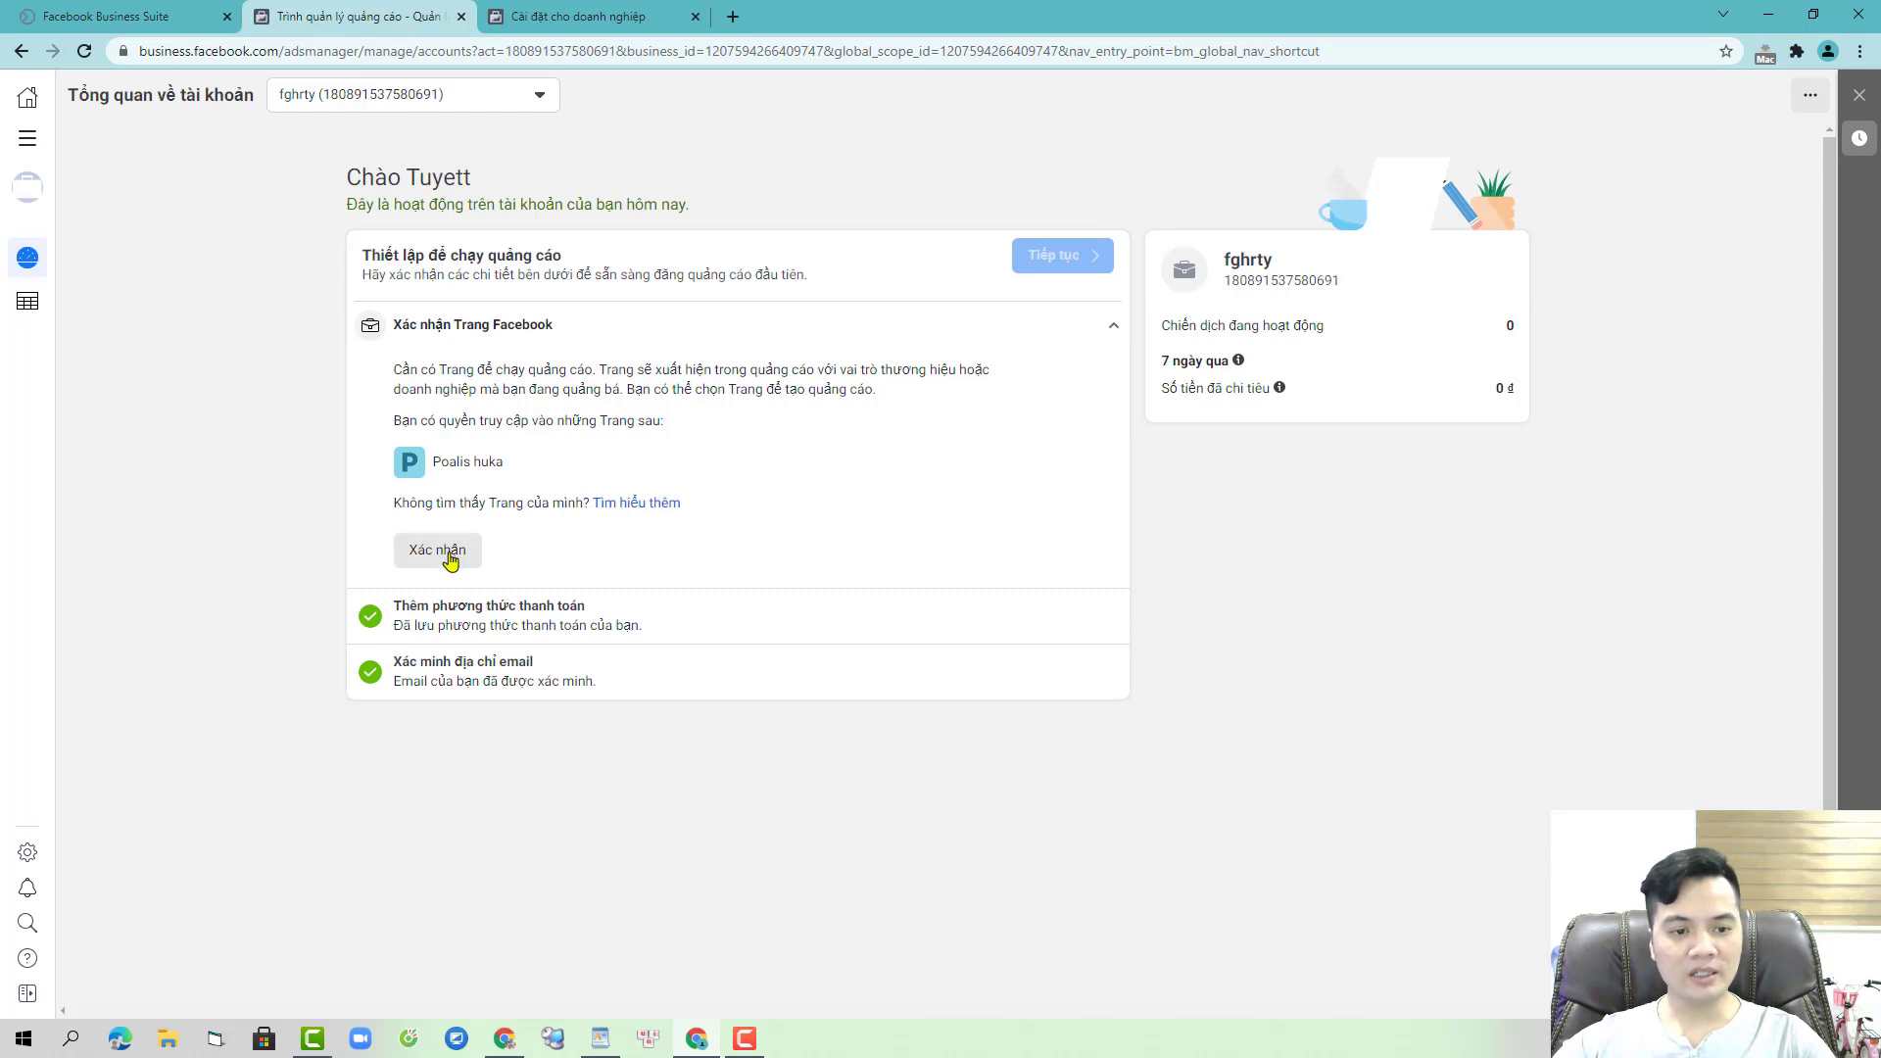
pyautogui.click(451, 556)
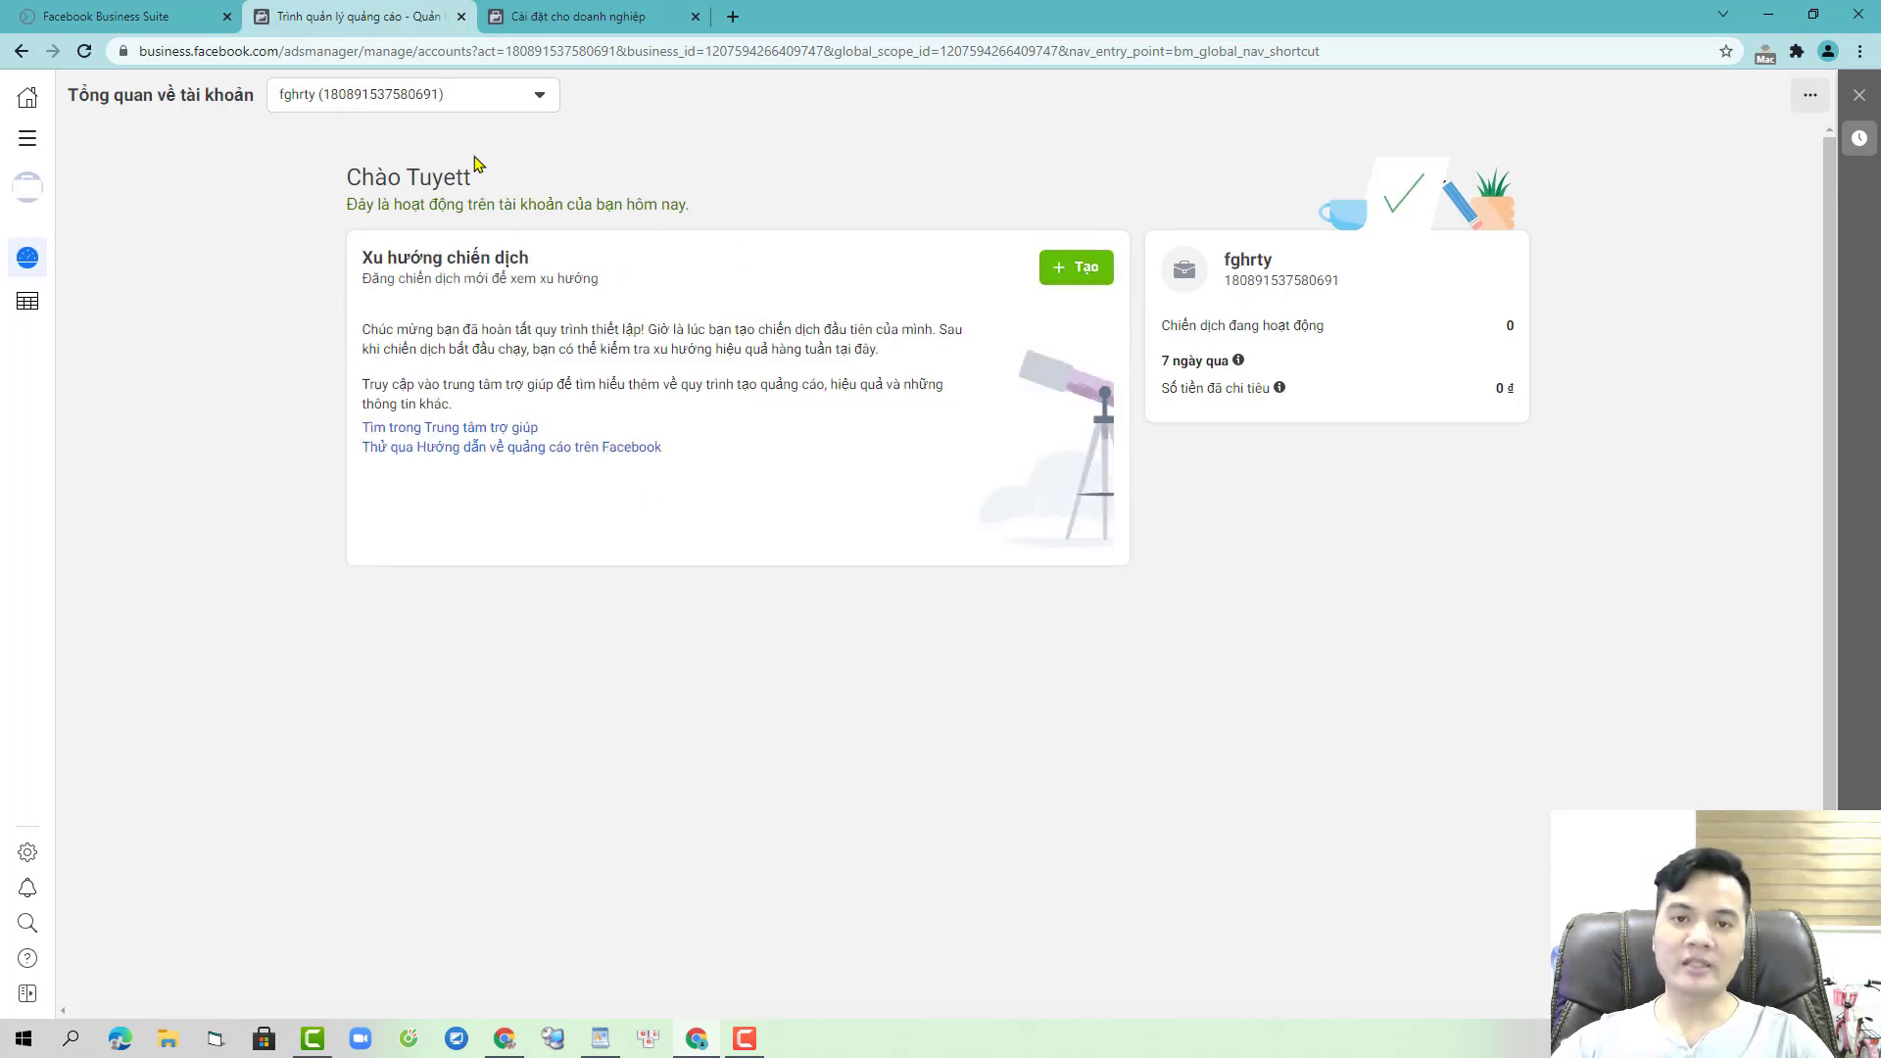
pyautogui.click(28, 300)
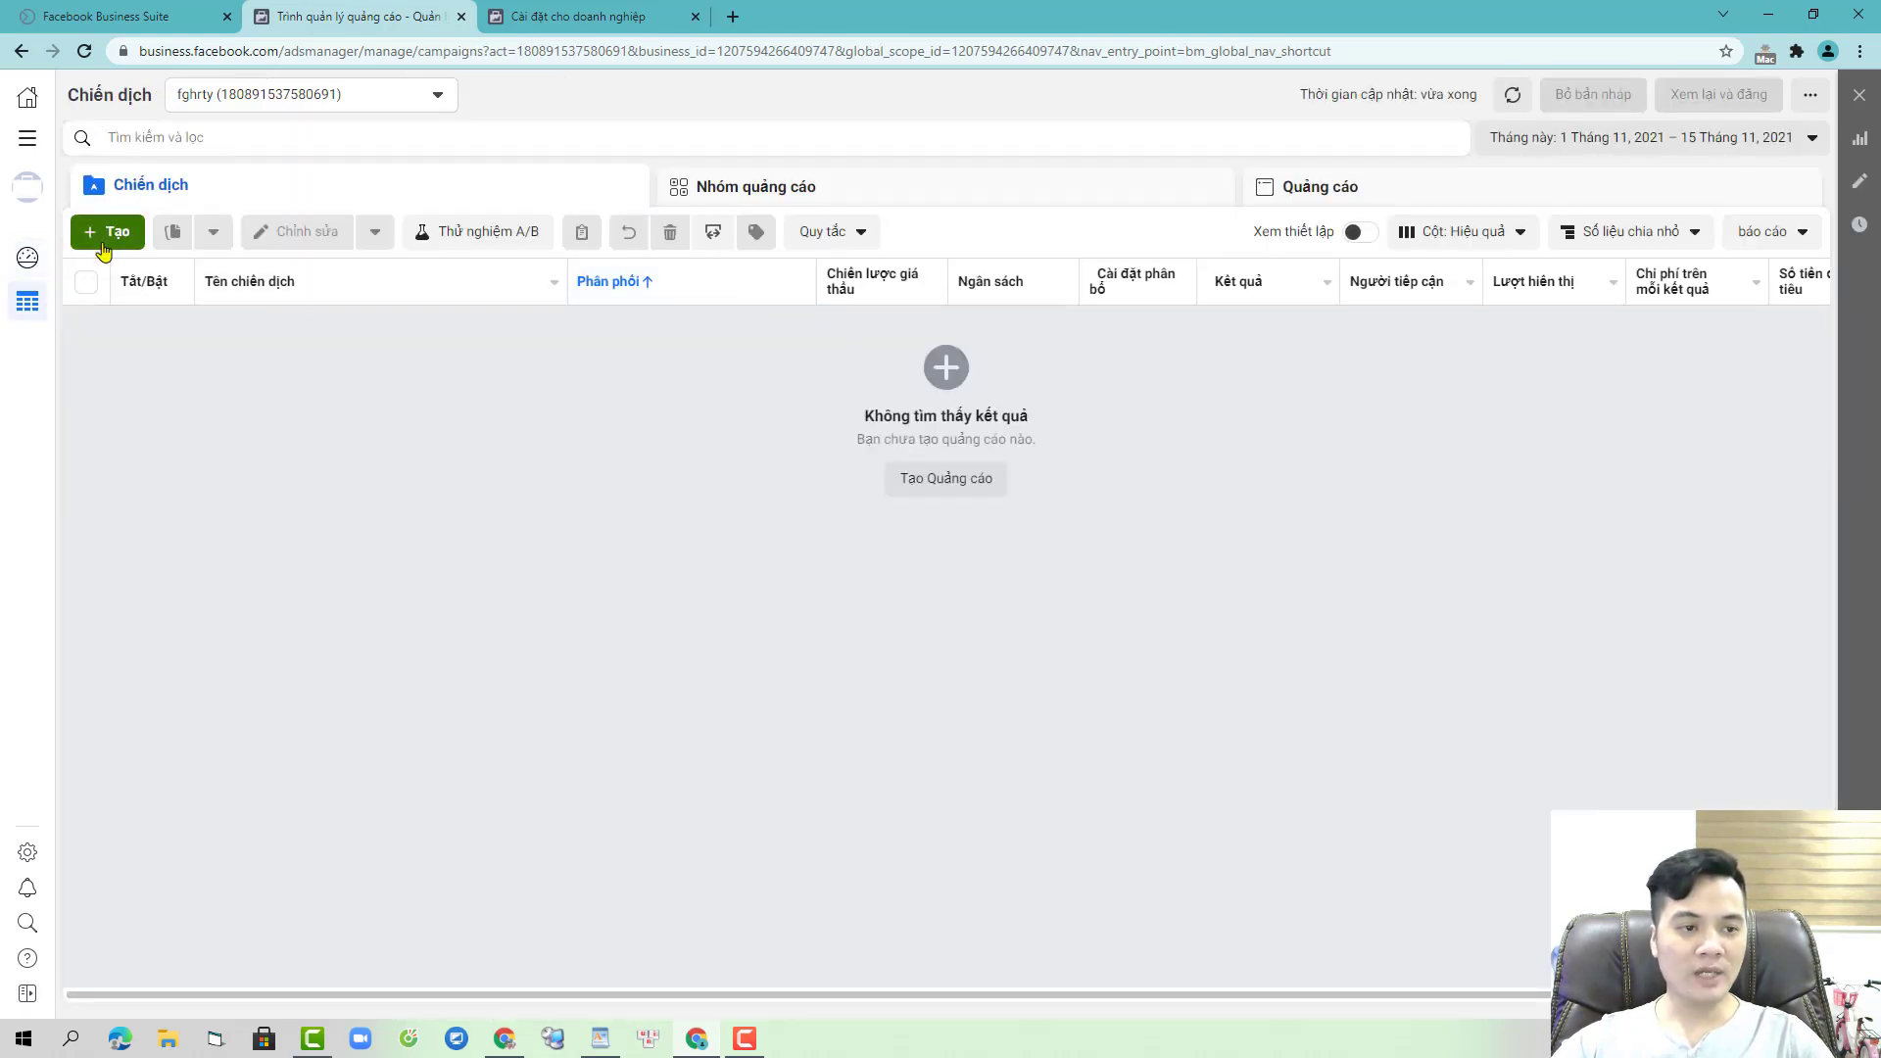
# - Create a new draft campaign with the Tin nhắn (Messages) objective
pyautogui.click(106, 231)
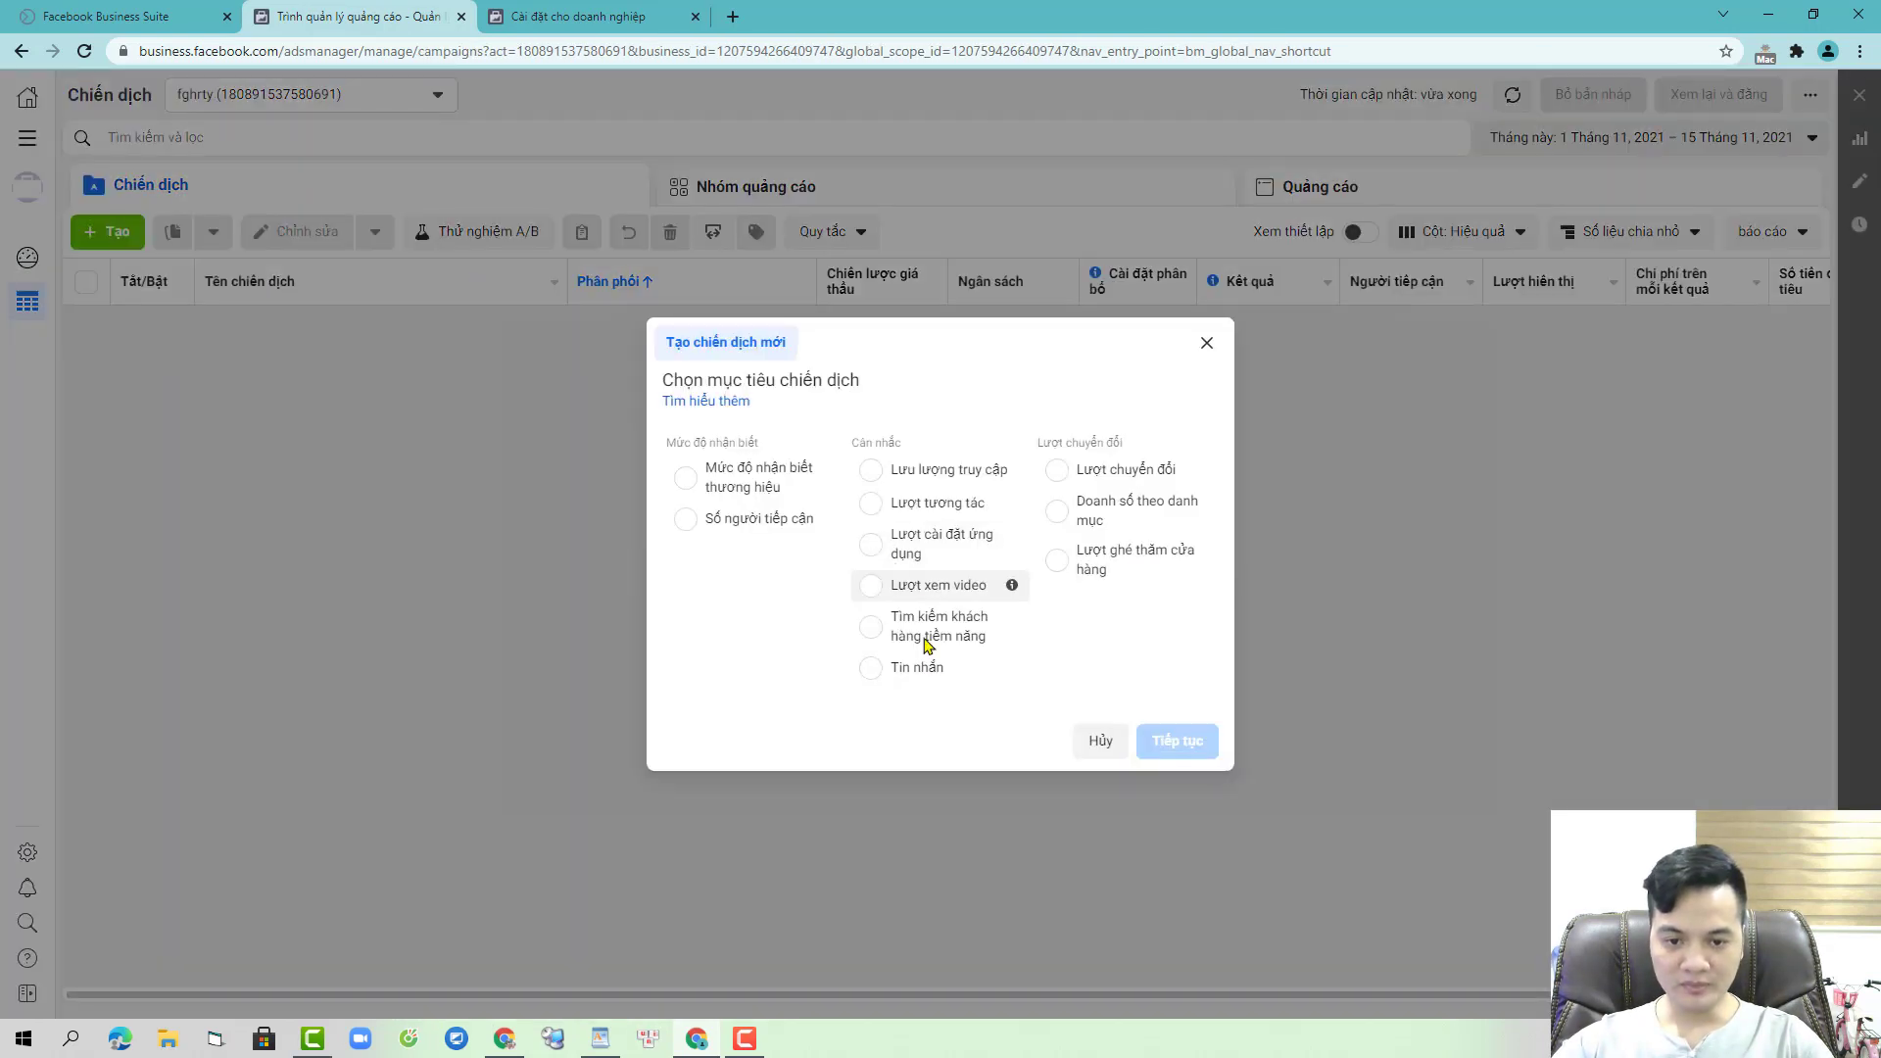
pyautogui.click(929, 663)
pyautogui.click(1190, 843)
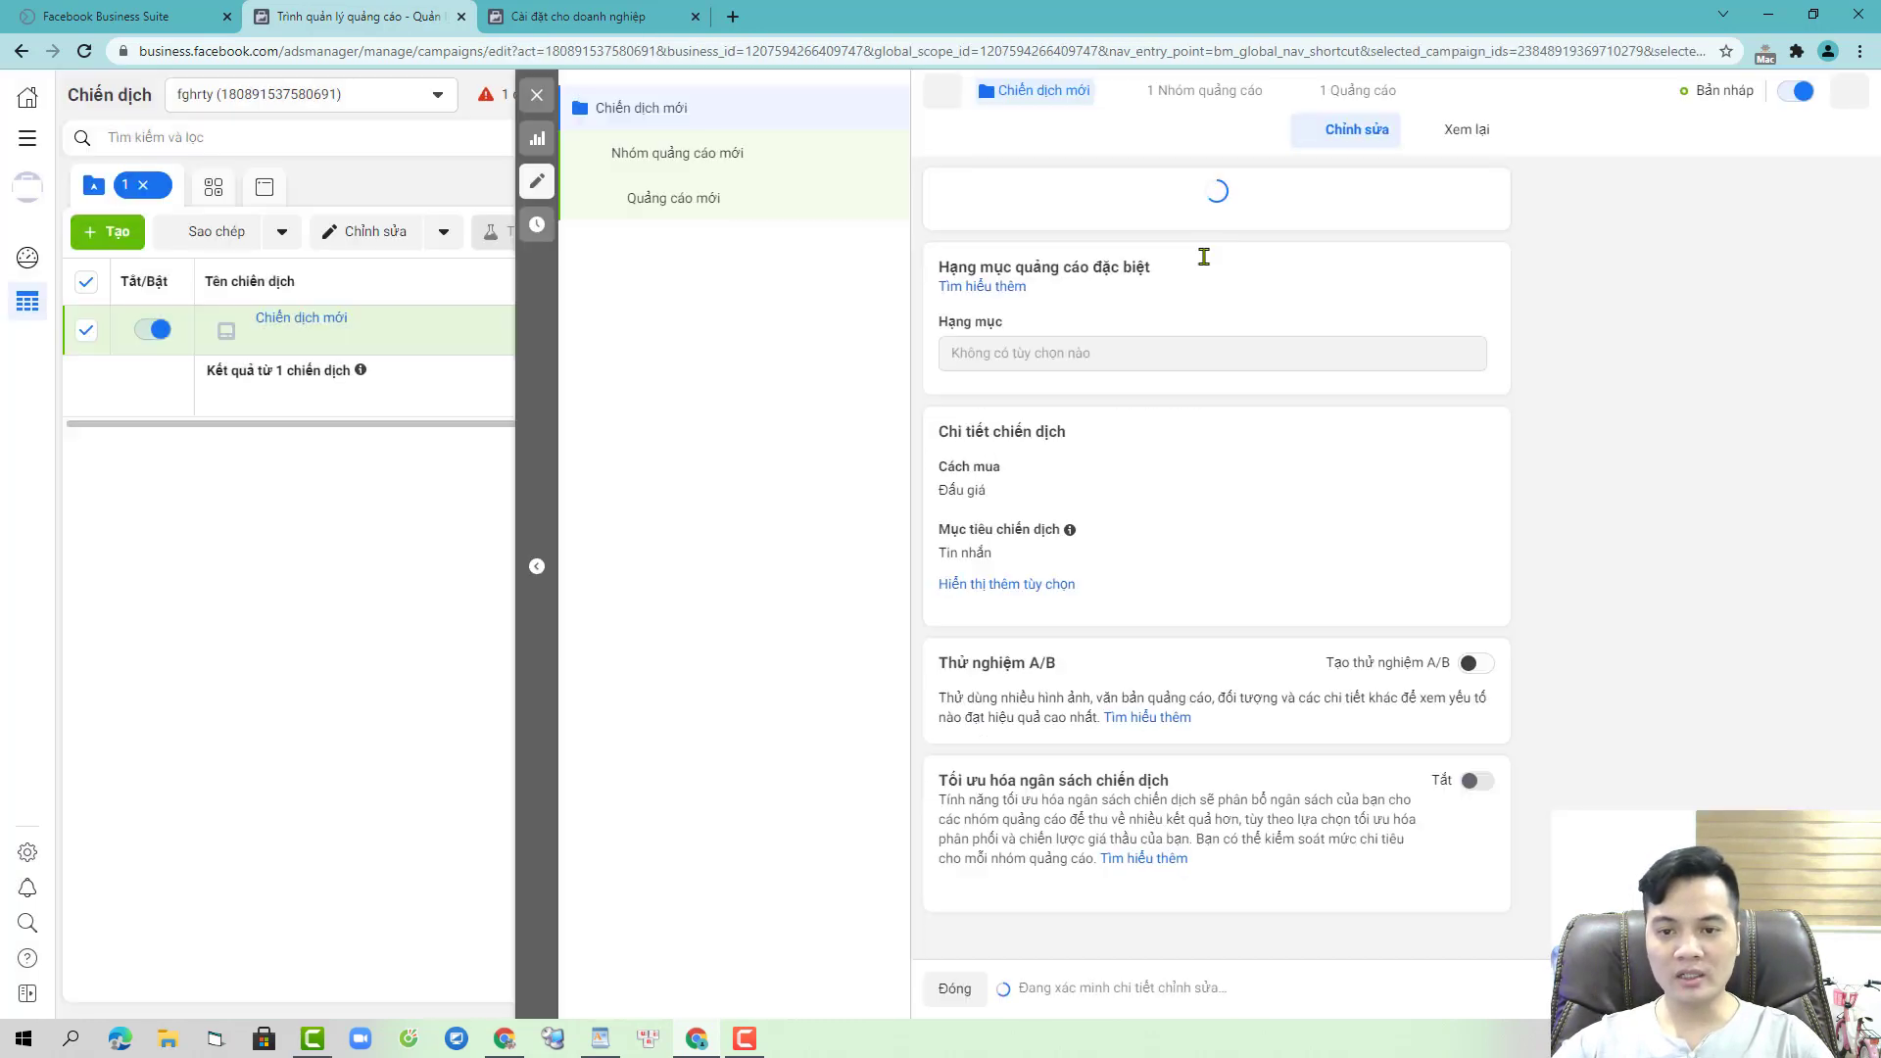
# - Replace the default campaign name with 6h1
pyautogui.click(1070, 229)
pyautogui.hotkey('ctrl', 'a')
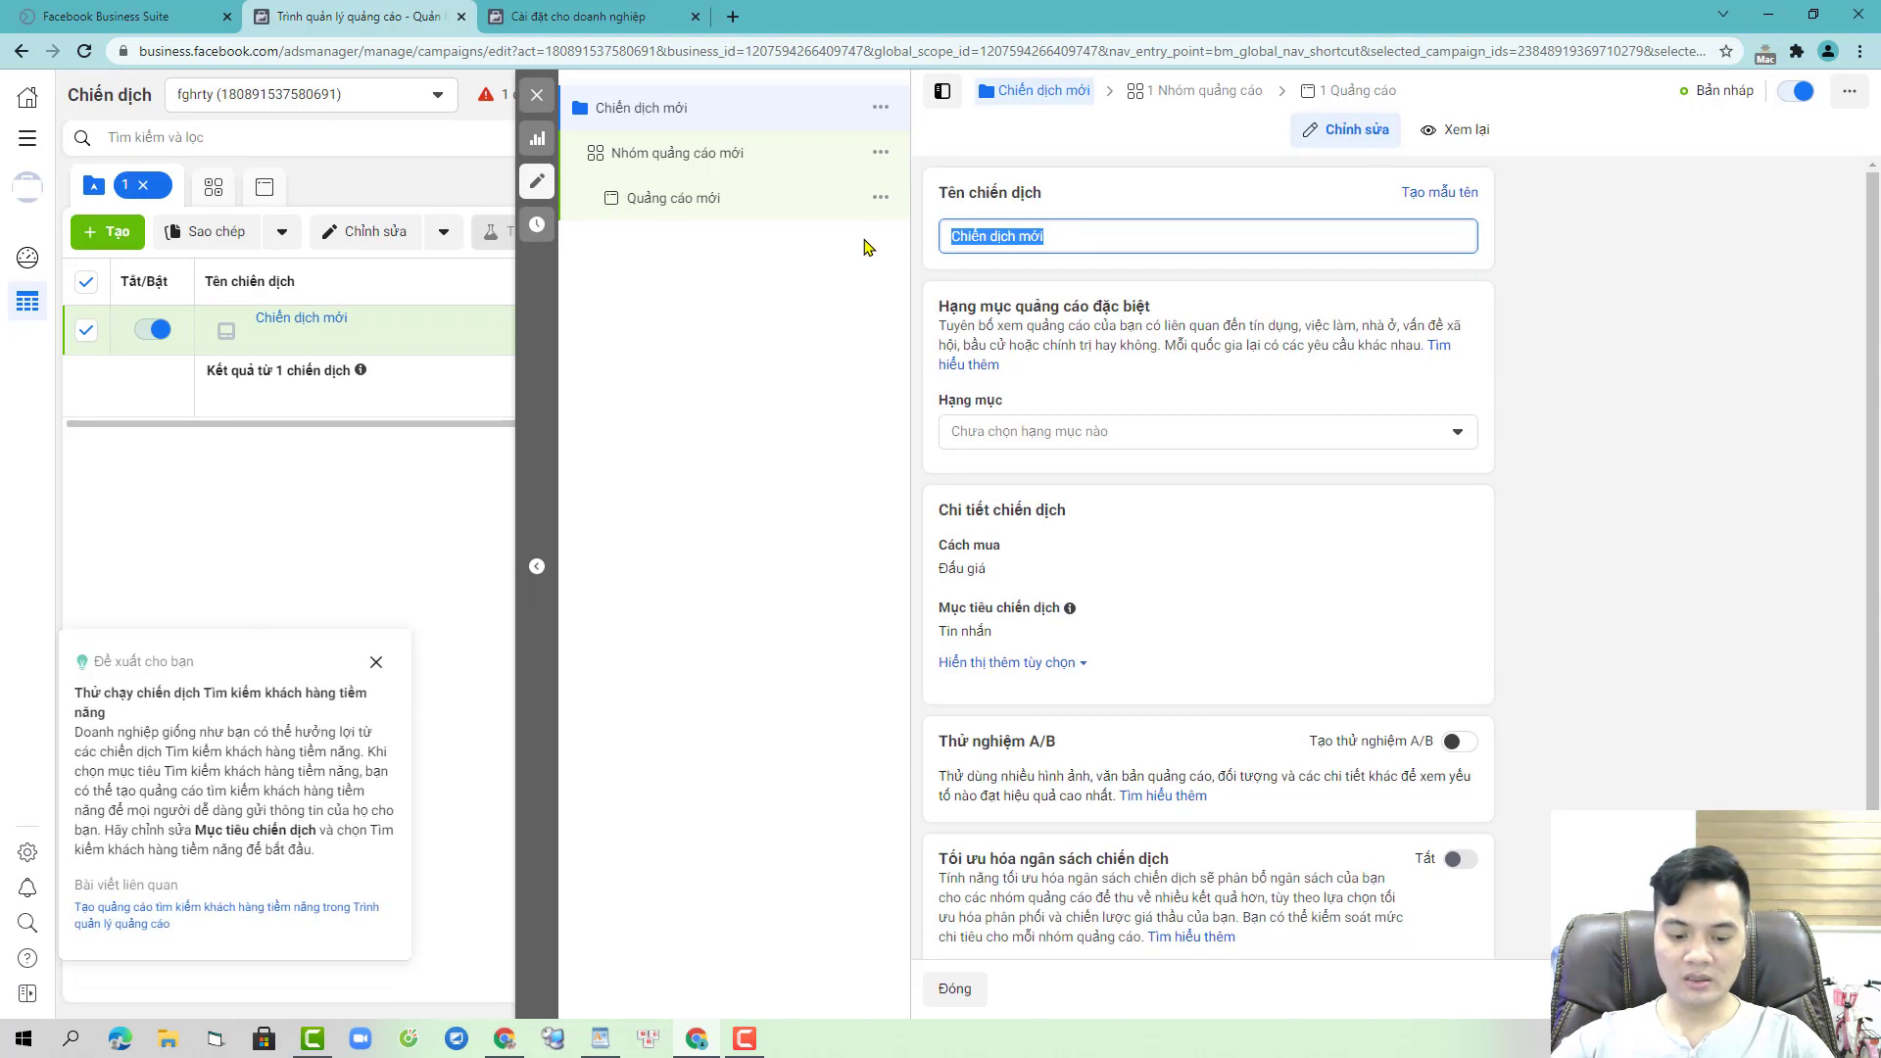
pyautogui.write('6h1')
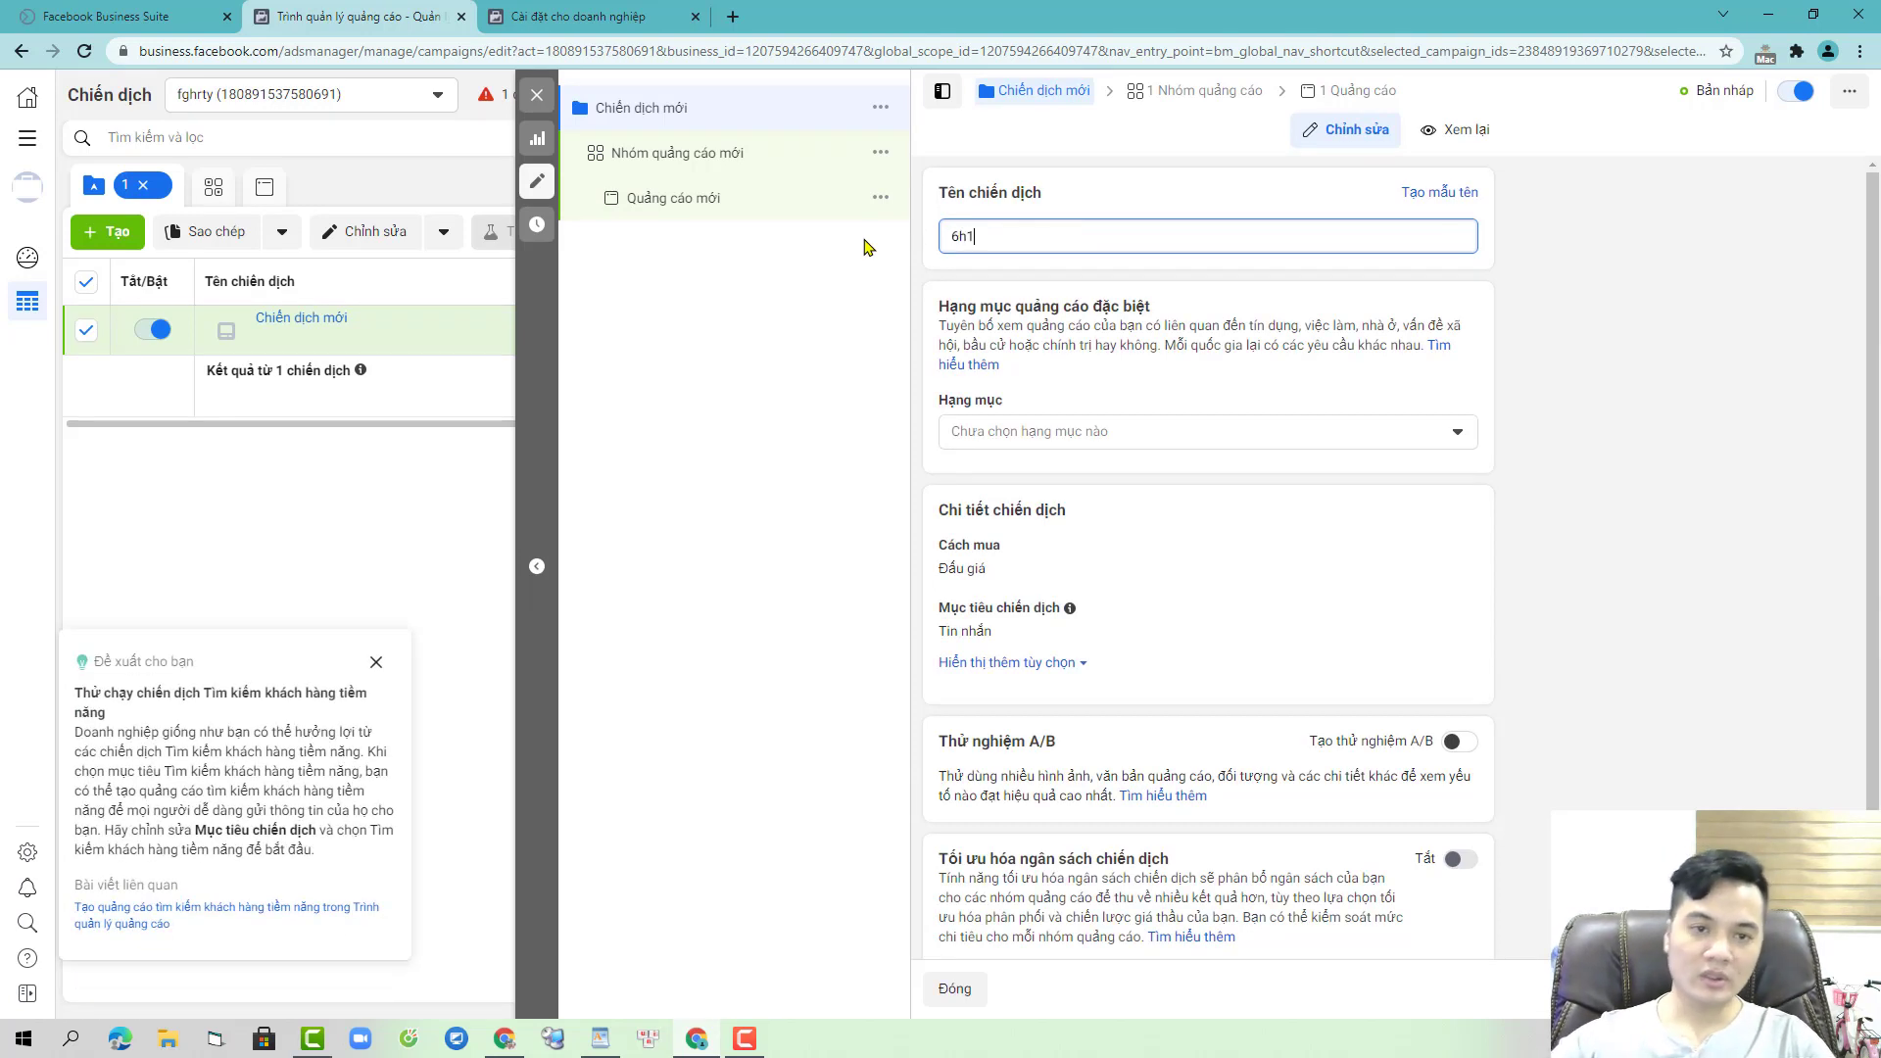
pyautogui.click(743, 156)
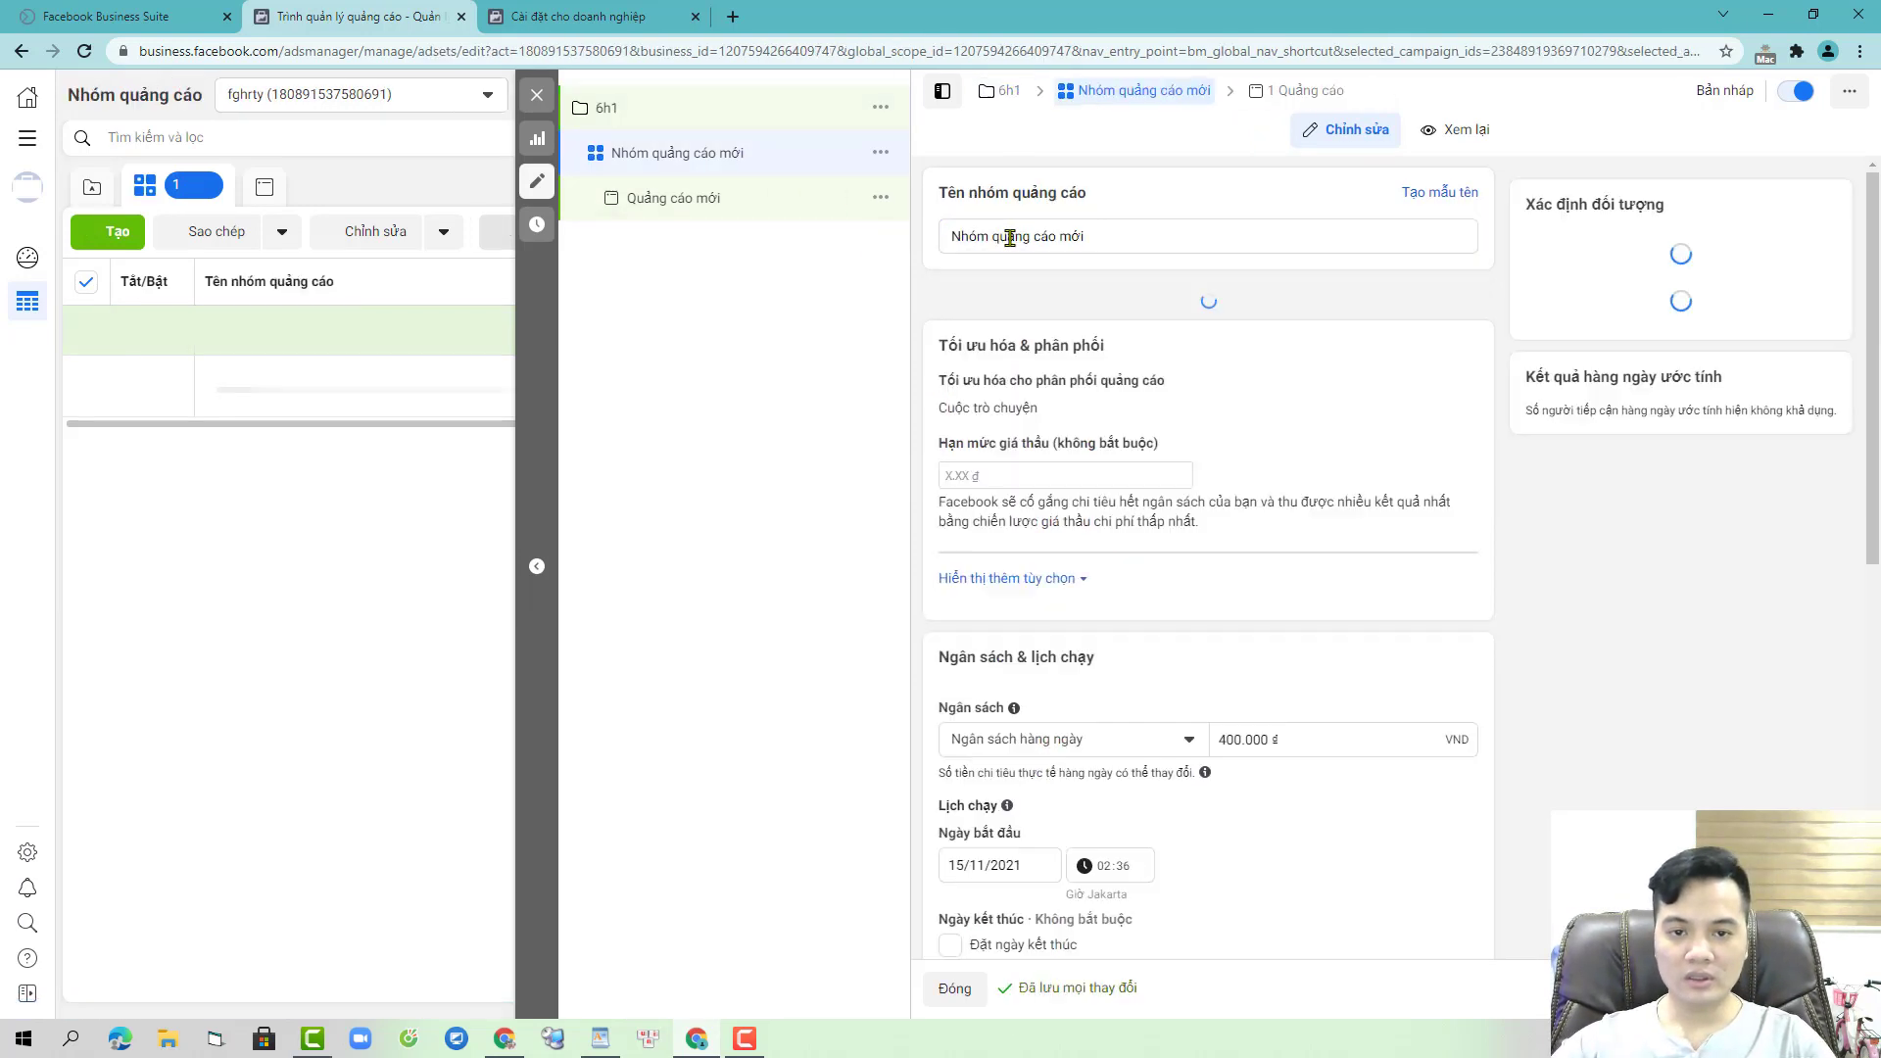
# - Rename the ad set to 6h1 and set its Facebook Page to Nanio Mỹ Phẩm Chính Hãng
pyautogui.click(1087, 245)
pyautogui.hotkey('ctrl', 'a')
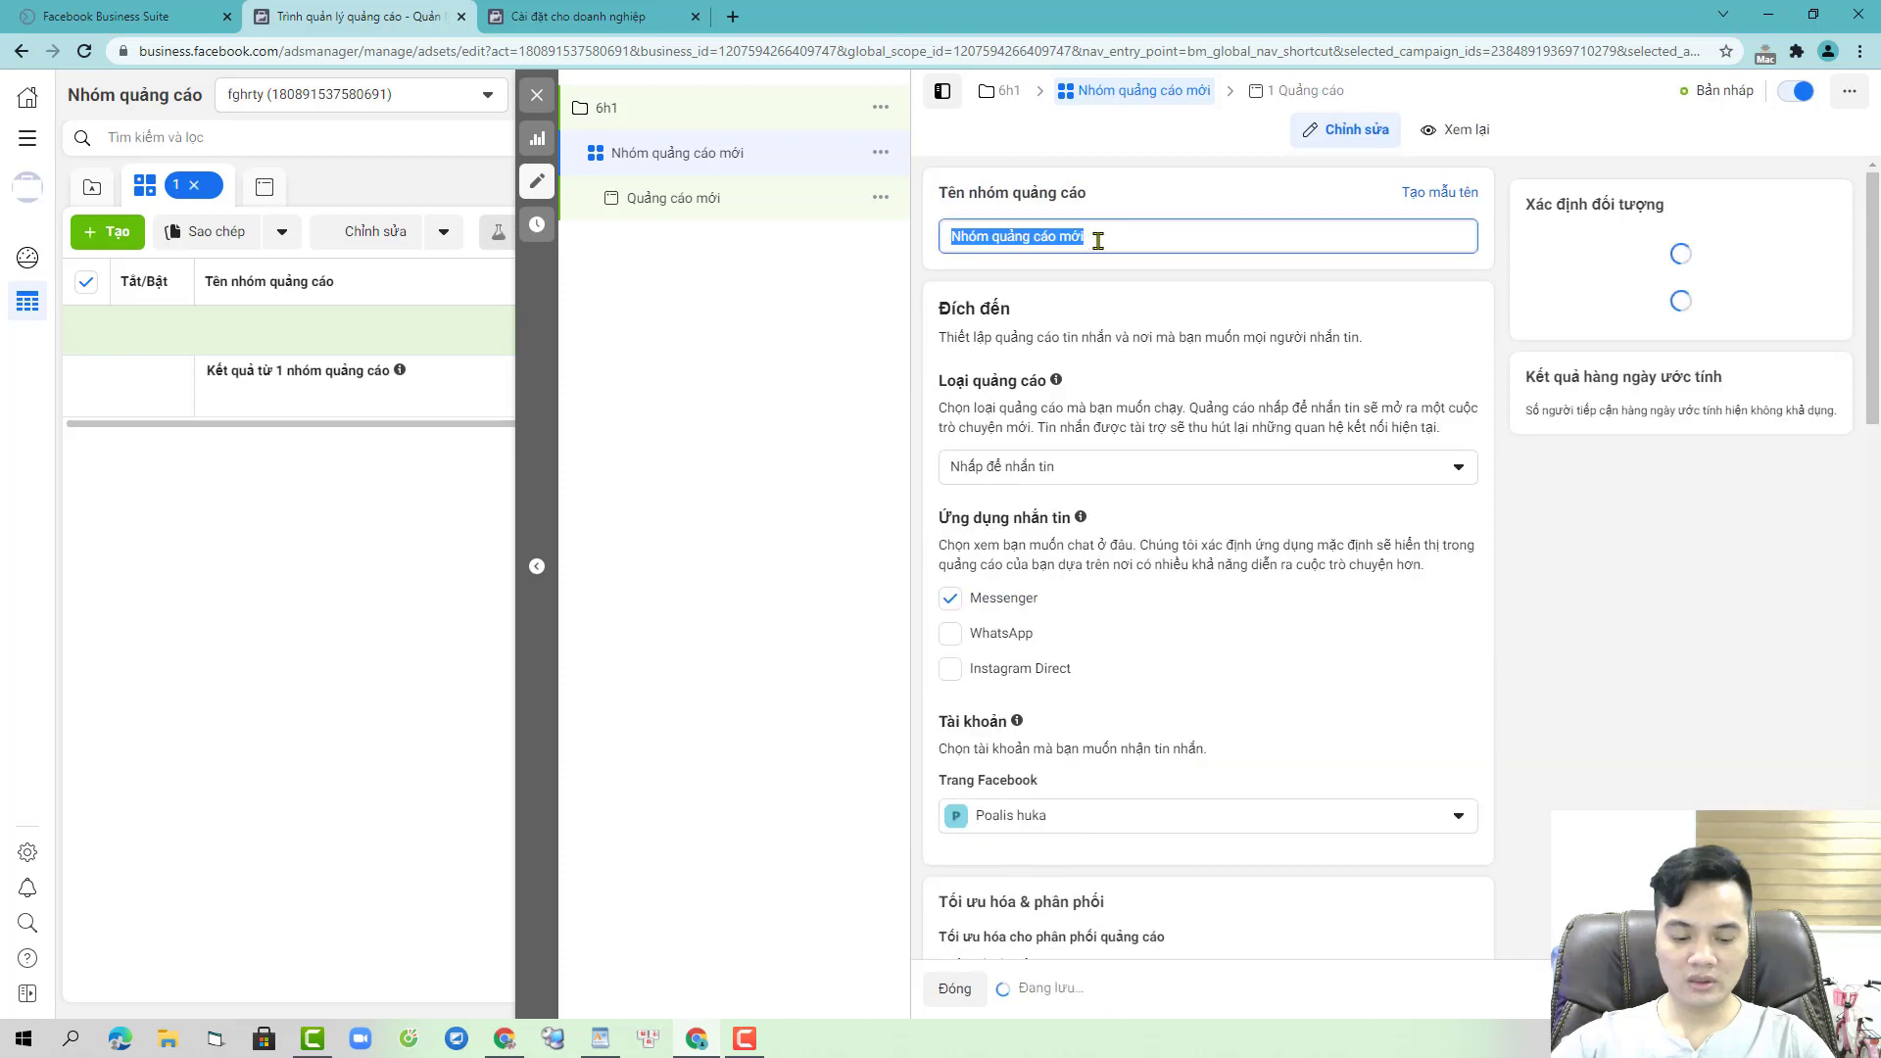
pyautogui.write('6h1')
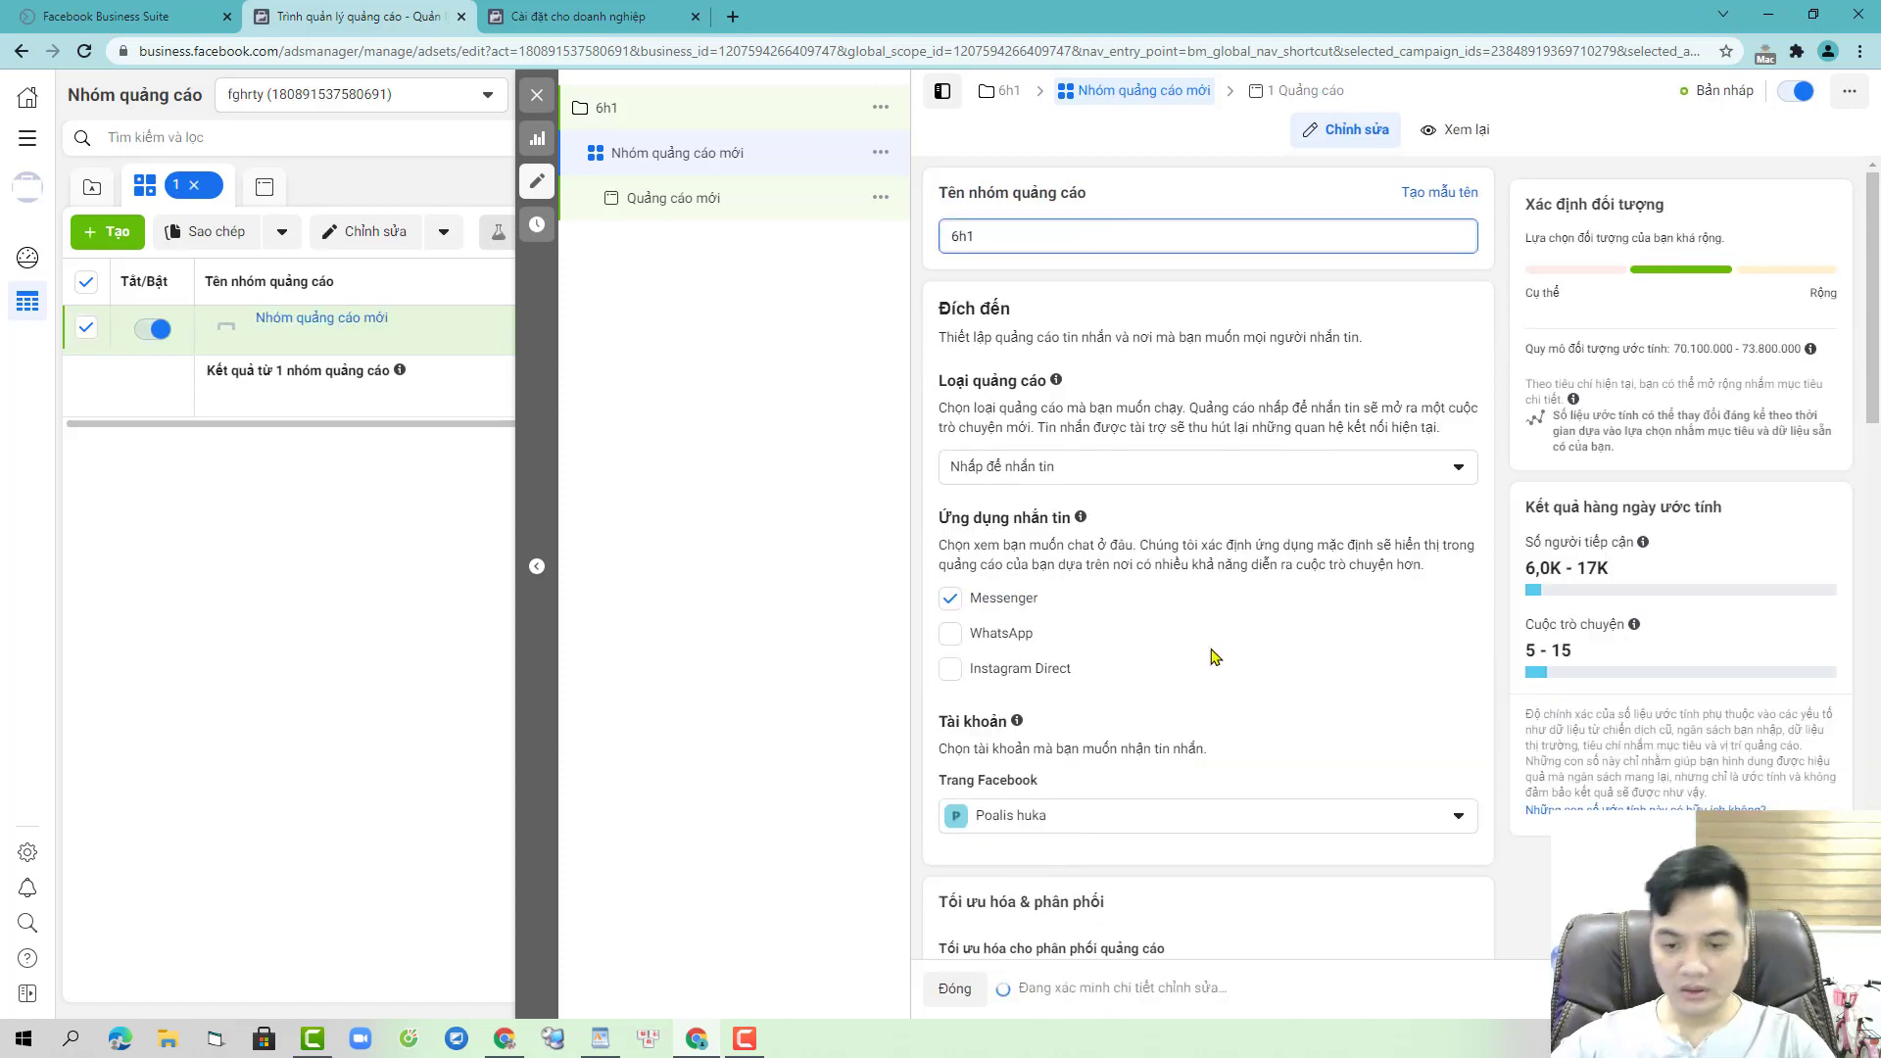
pyautogui.click(1268, 826)
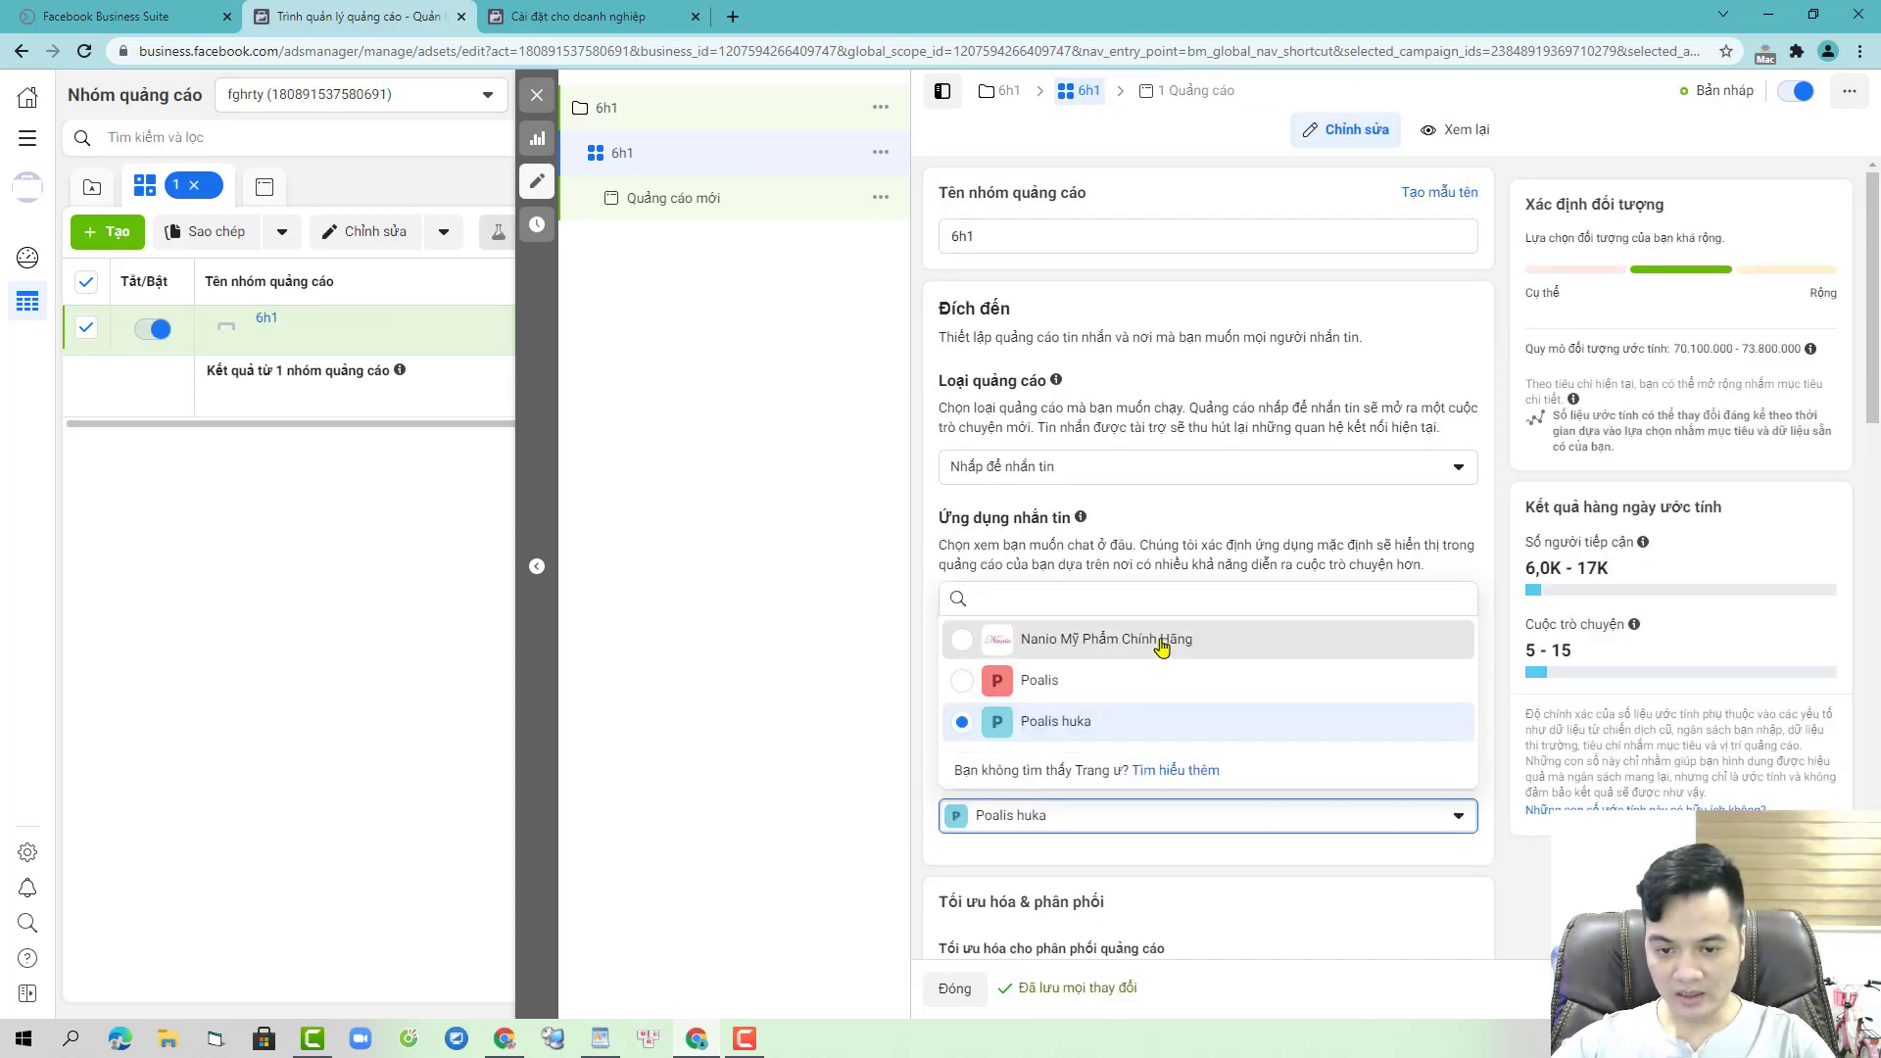
pyautogui.click(1163, 645)
pyautogui.scroll(-3, 1356, 705)
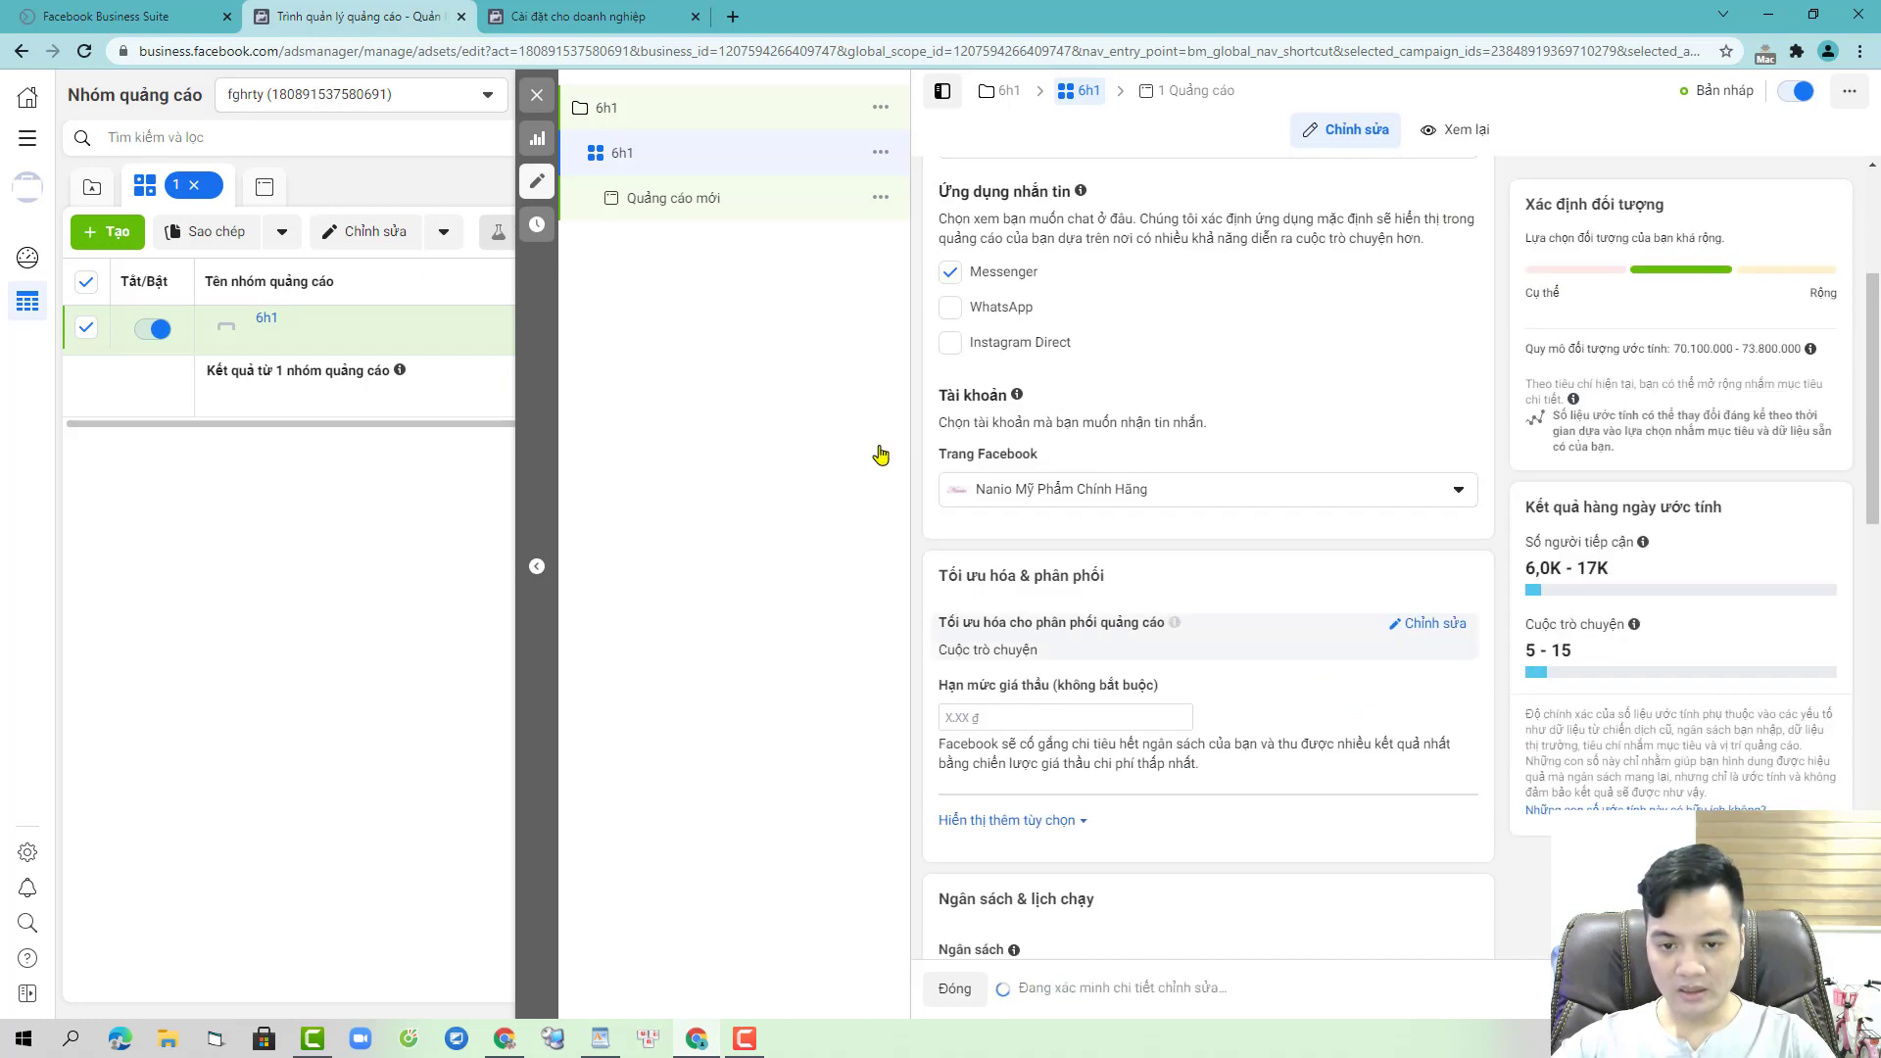
# - Rename the ad to 6h1
pyautogui.click(718, 201)
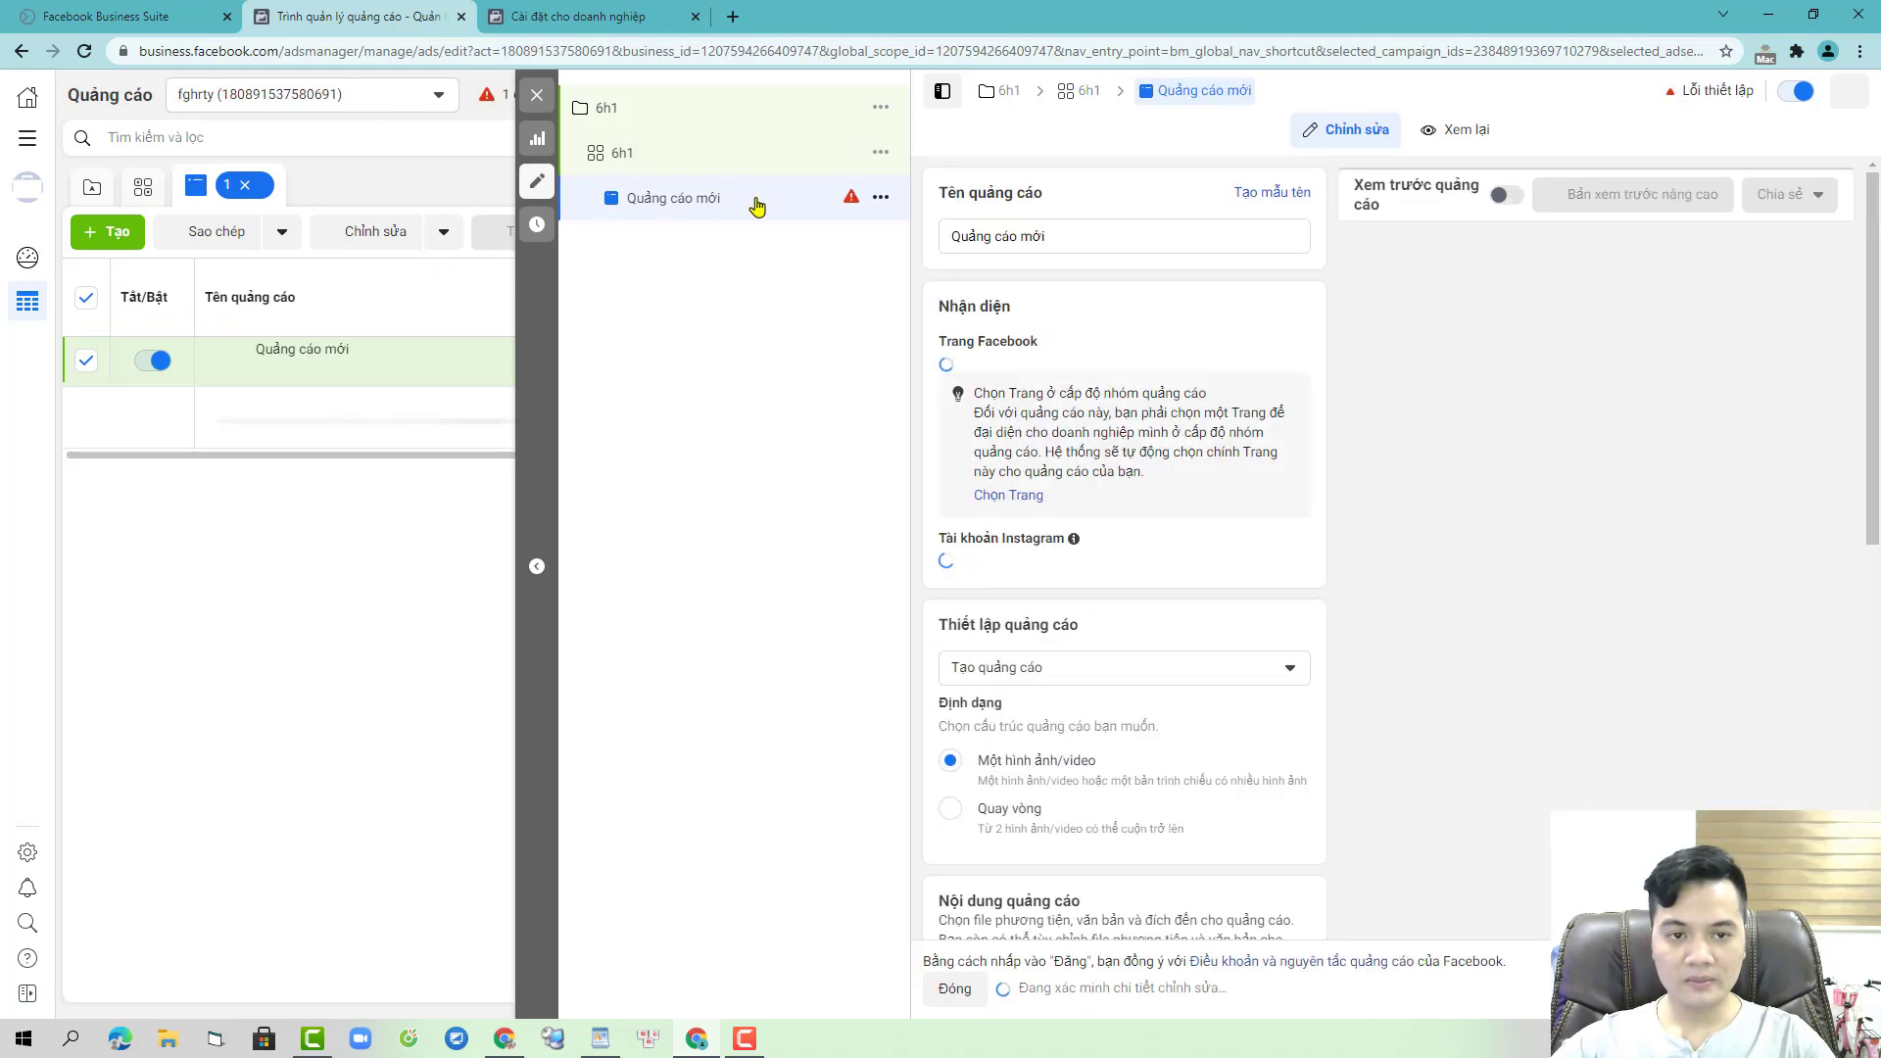
pyautogui.tripleClick(1062, 231)
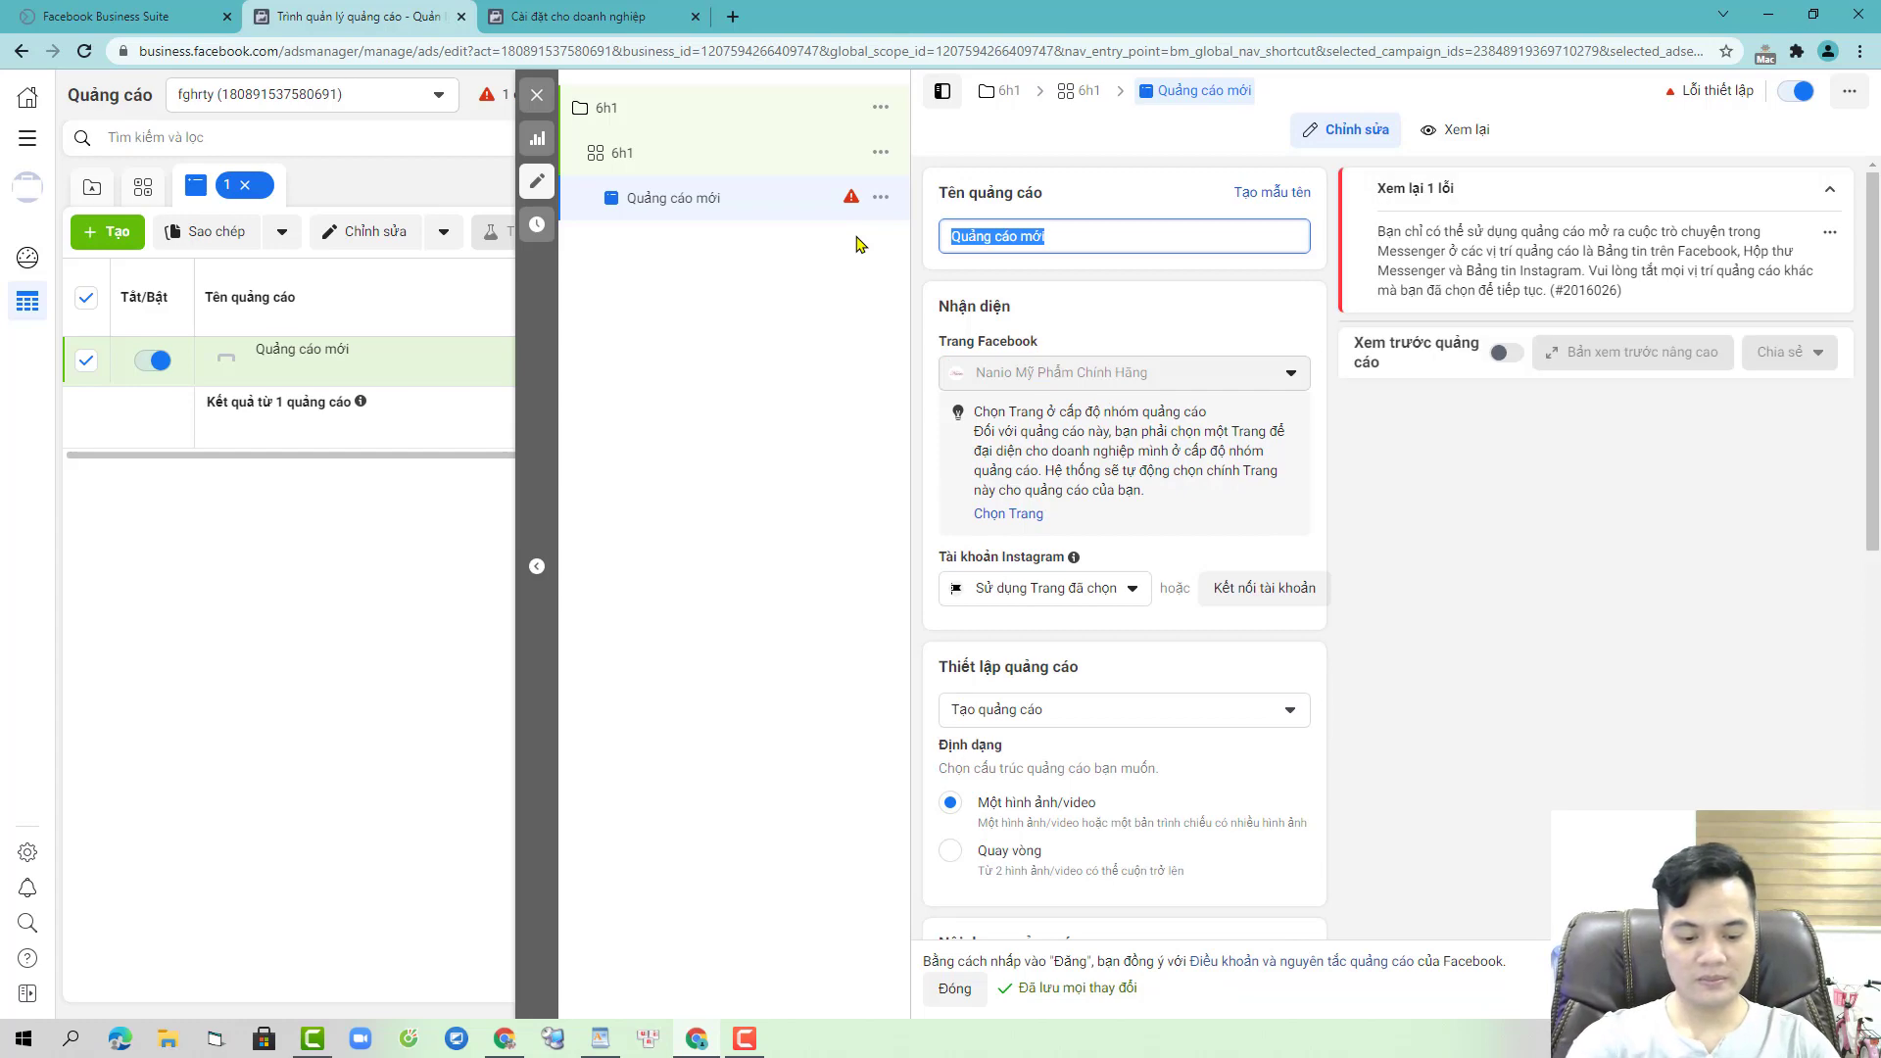
pyautogui.write('6h1')
pyautogui.click(636, 514)
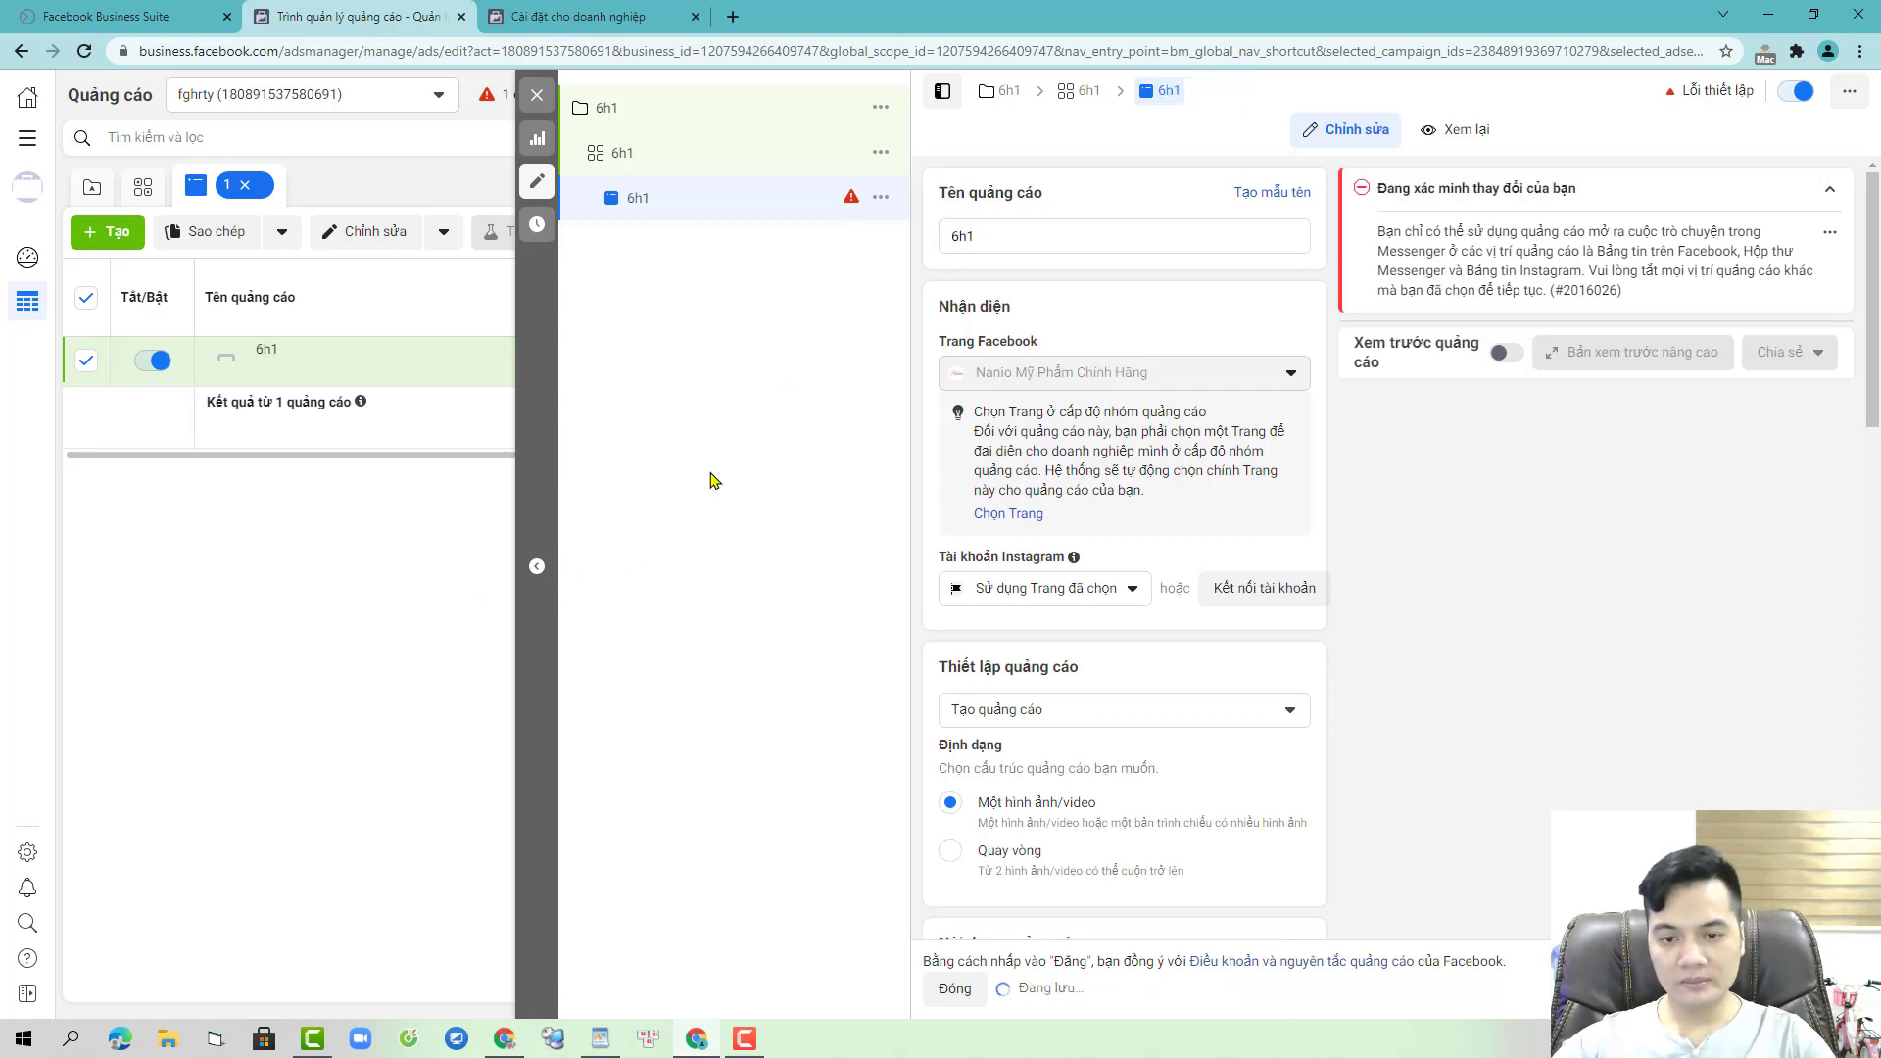
# - Copy the 6H1 video ID from the Google Docs campaign script
pyautogui.click(515, 1048)
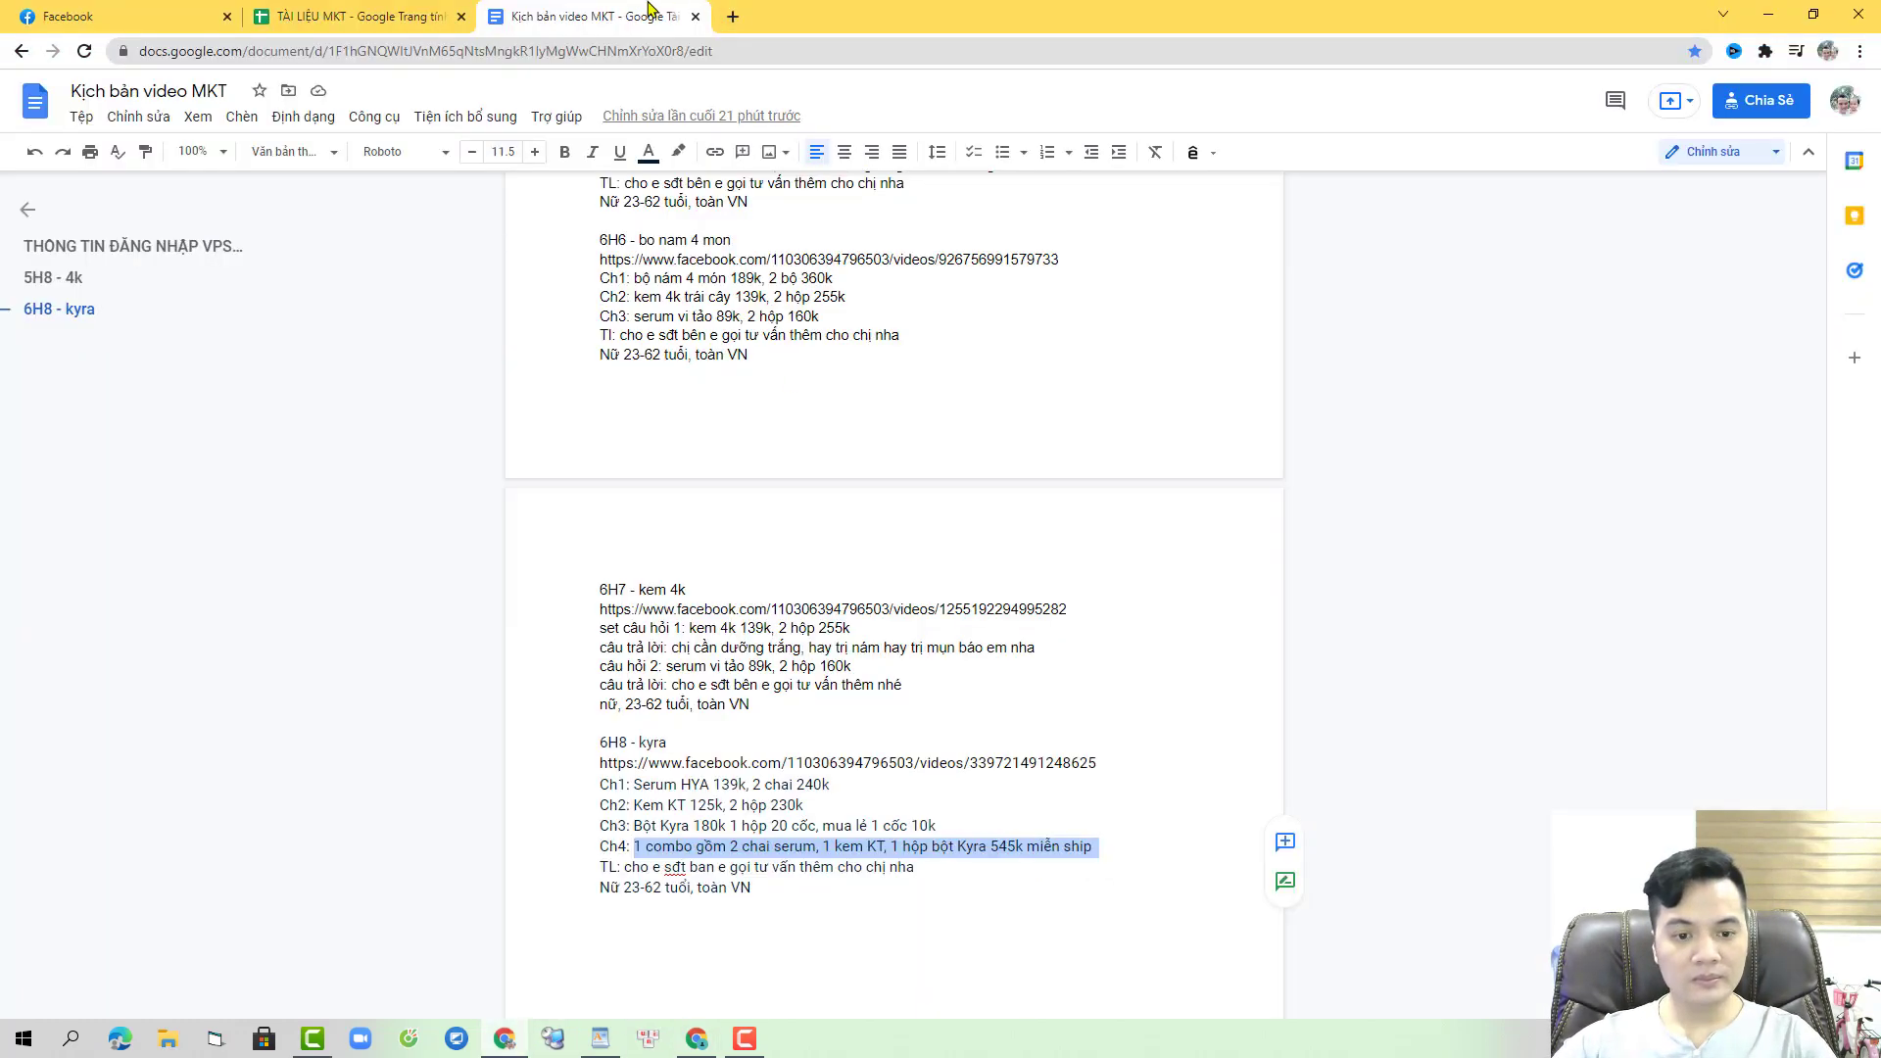
pyautogui.scroll(15, 1049, 651)
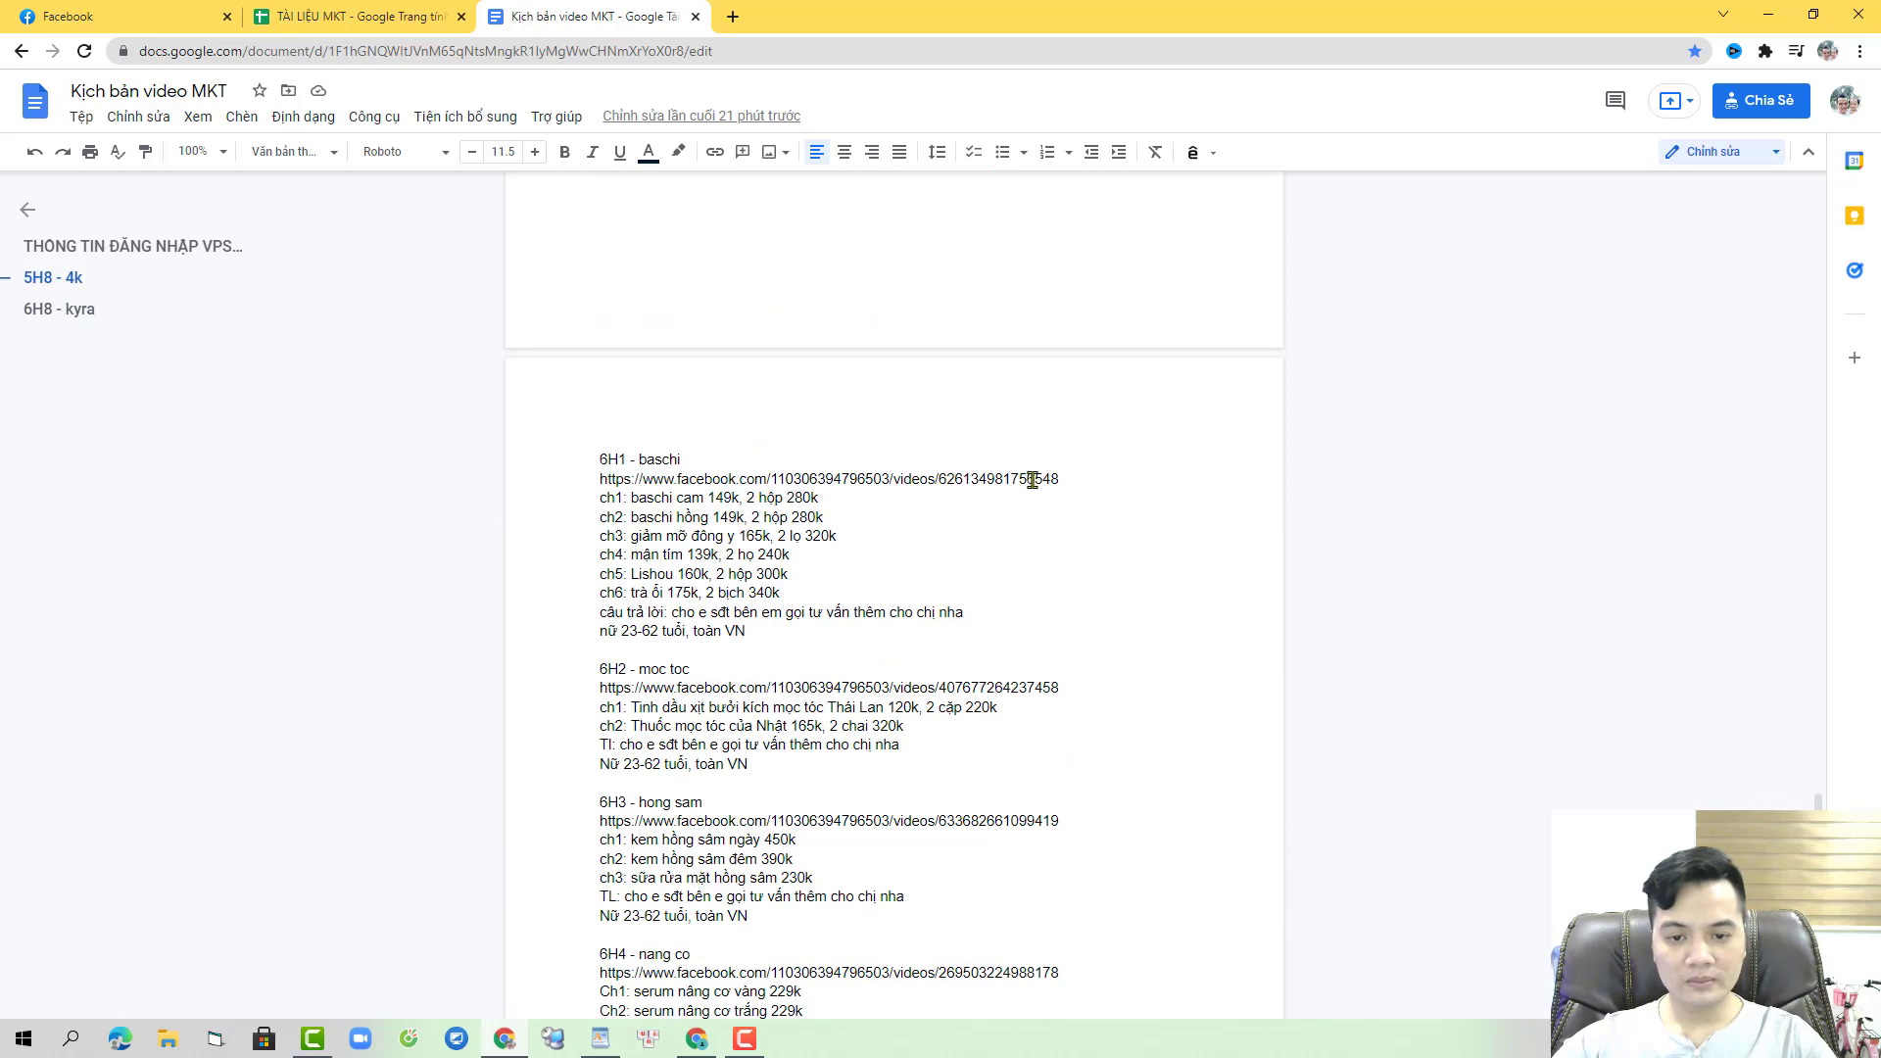
pyautogui.doubleClick(1032, 480)
pyautogui.click(744, 1037)
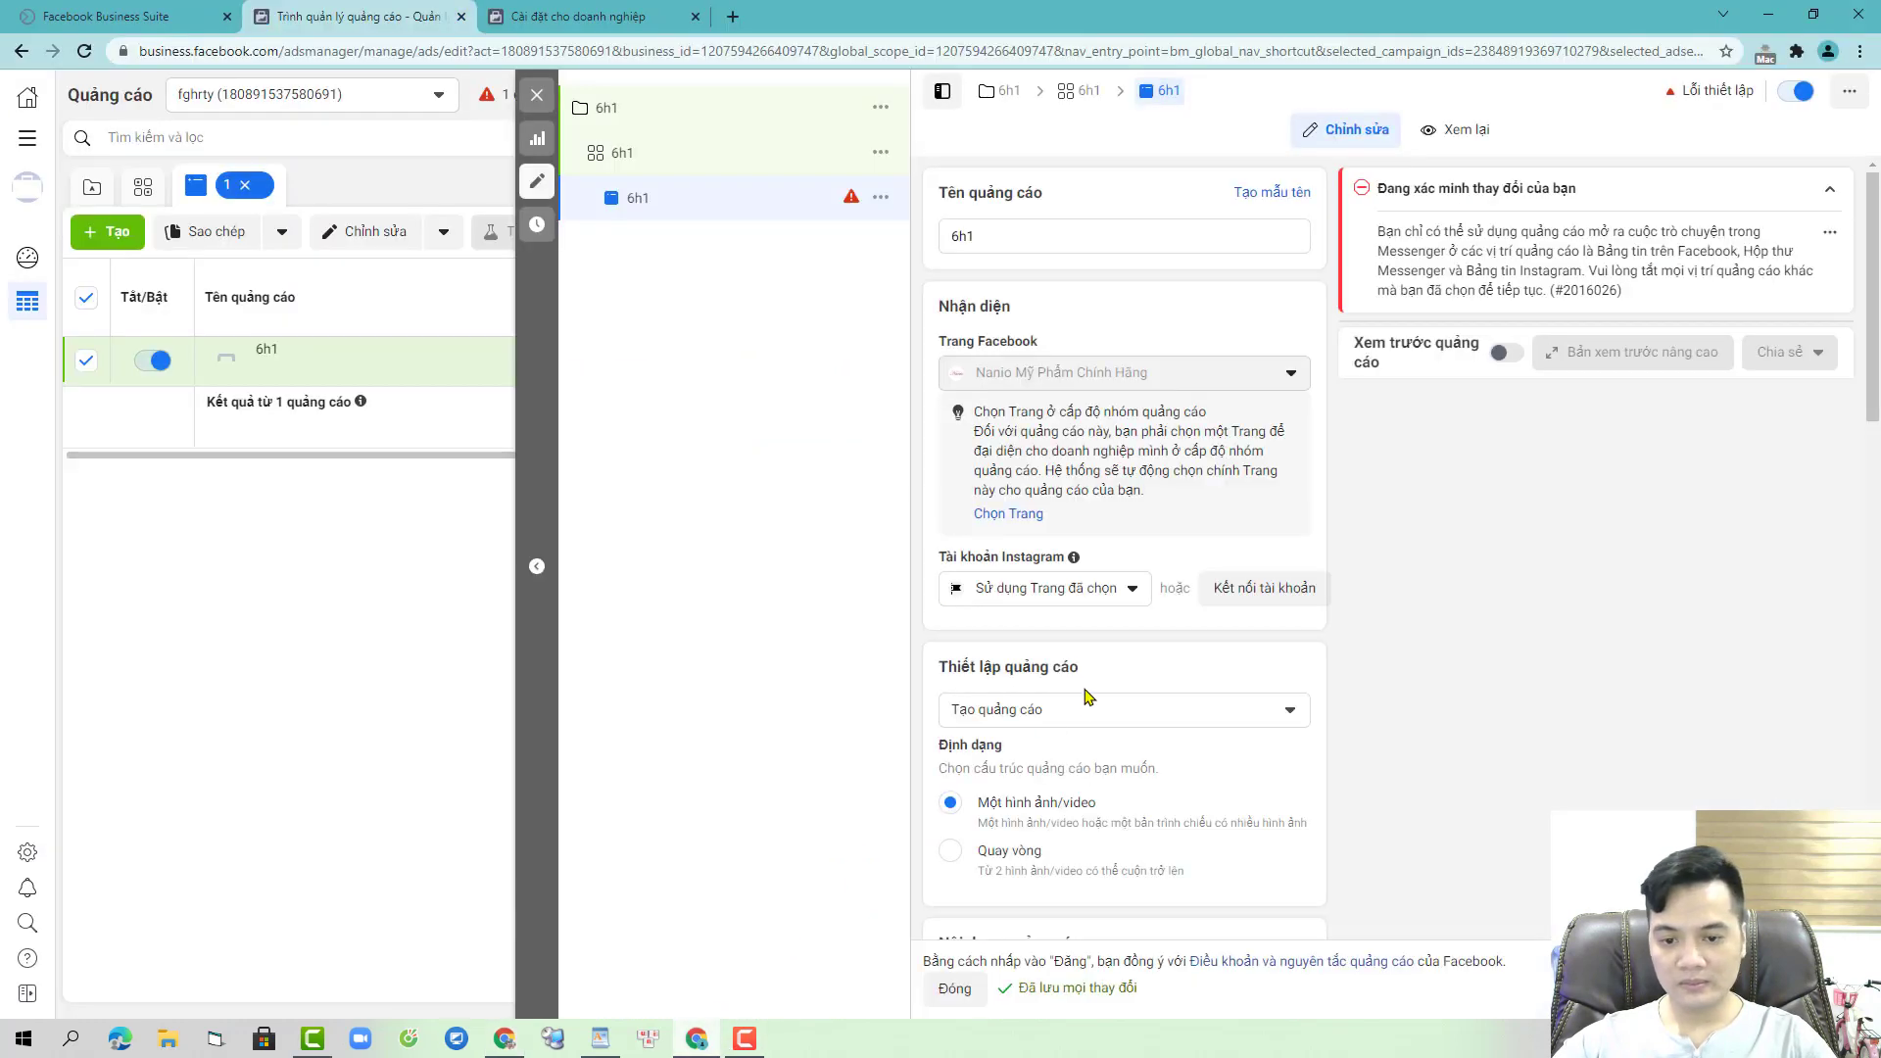
pyautogui.click(1099, 722)
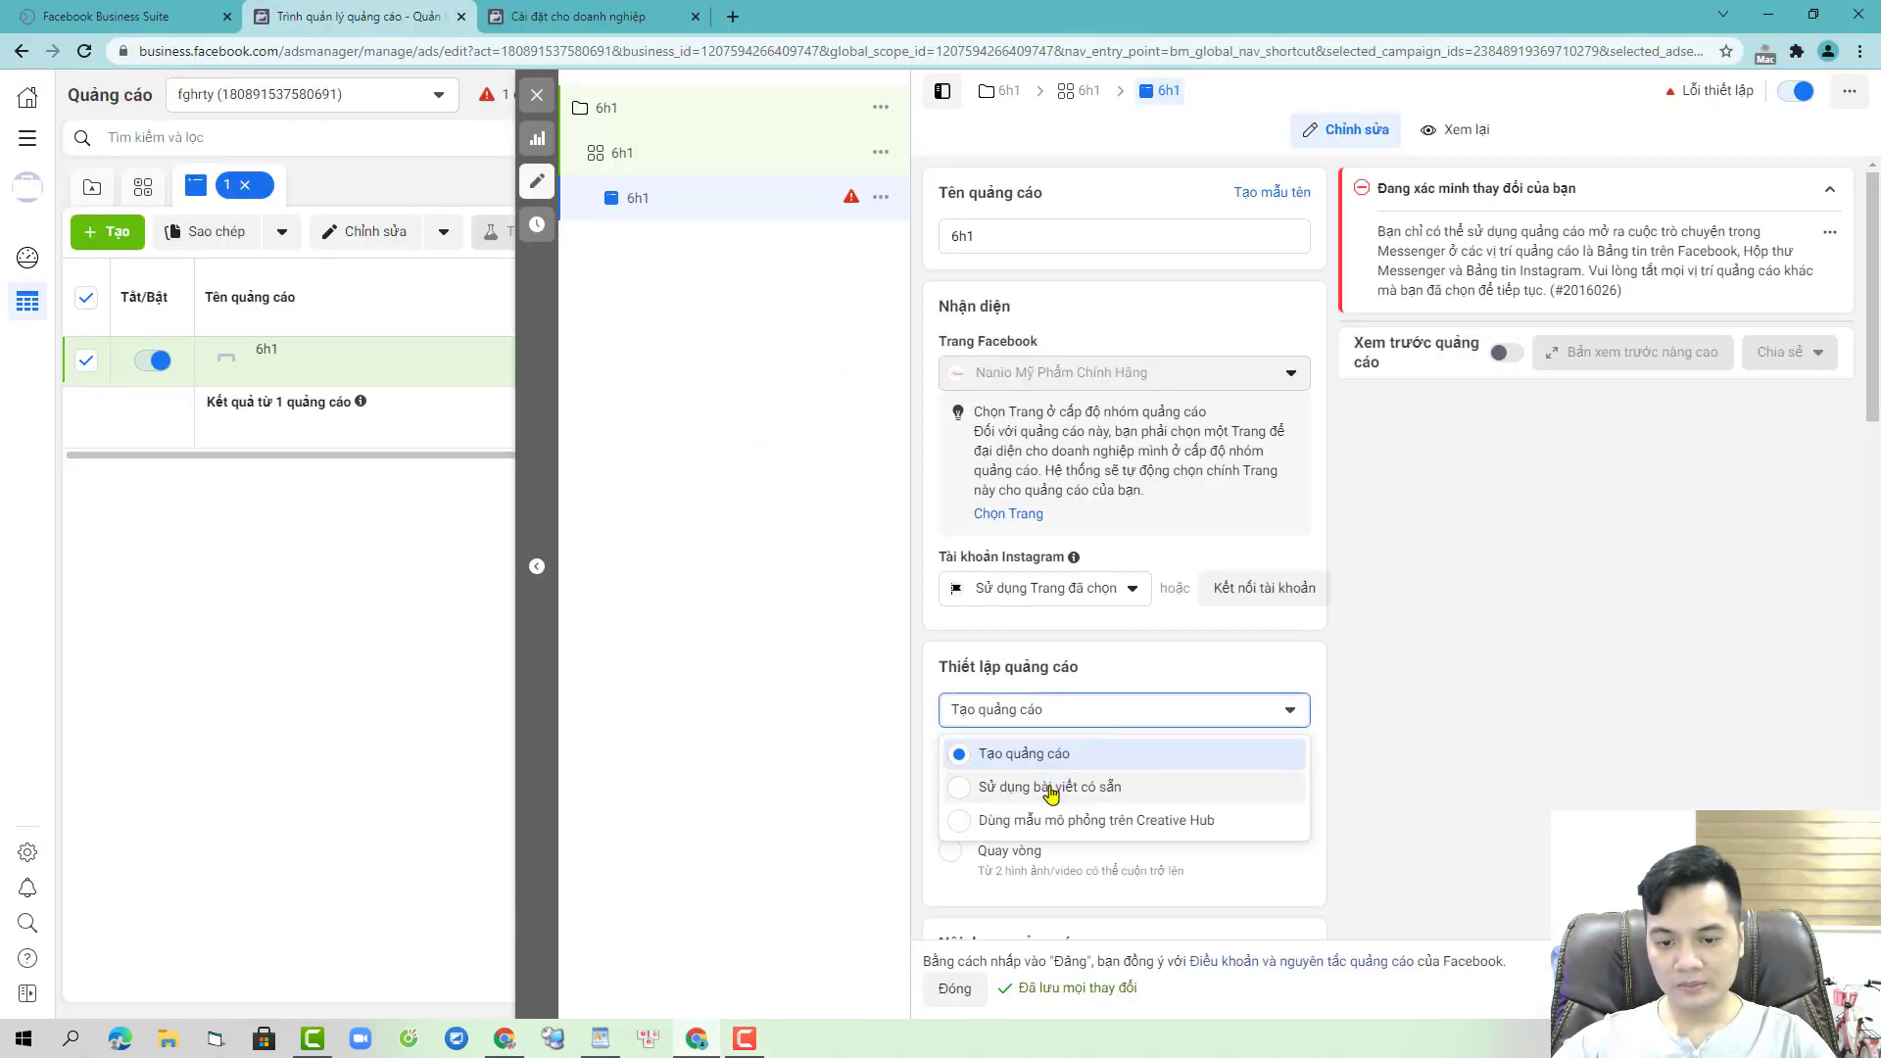
pyautogui.click(1078, 787)
pyautogui.scroll(-3, 1126, 685)
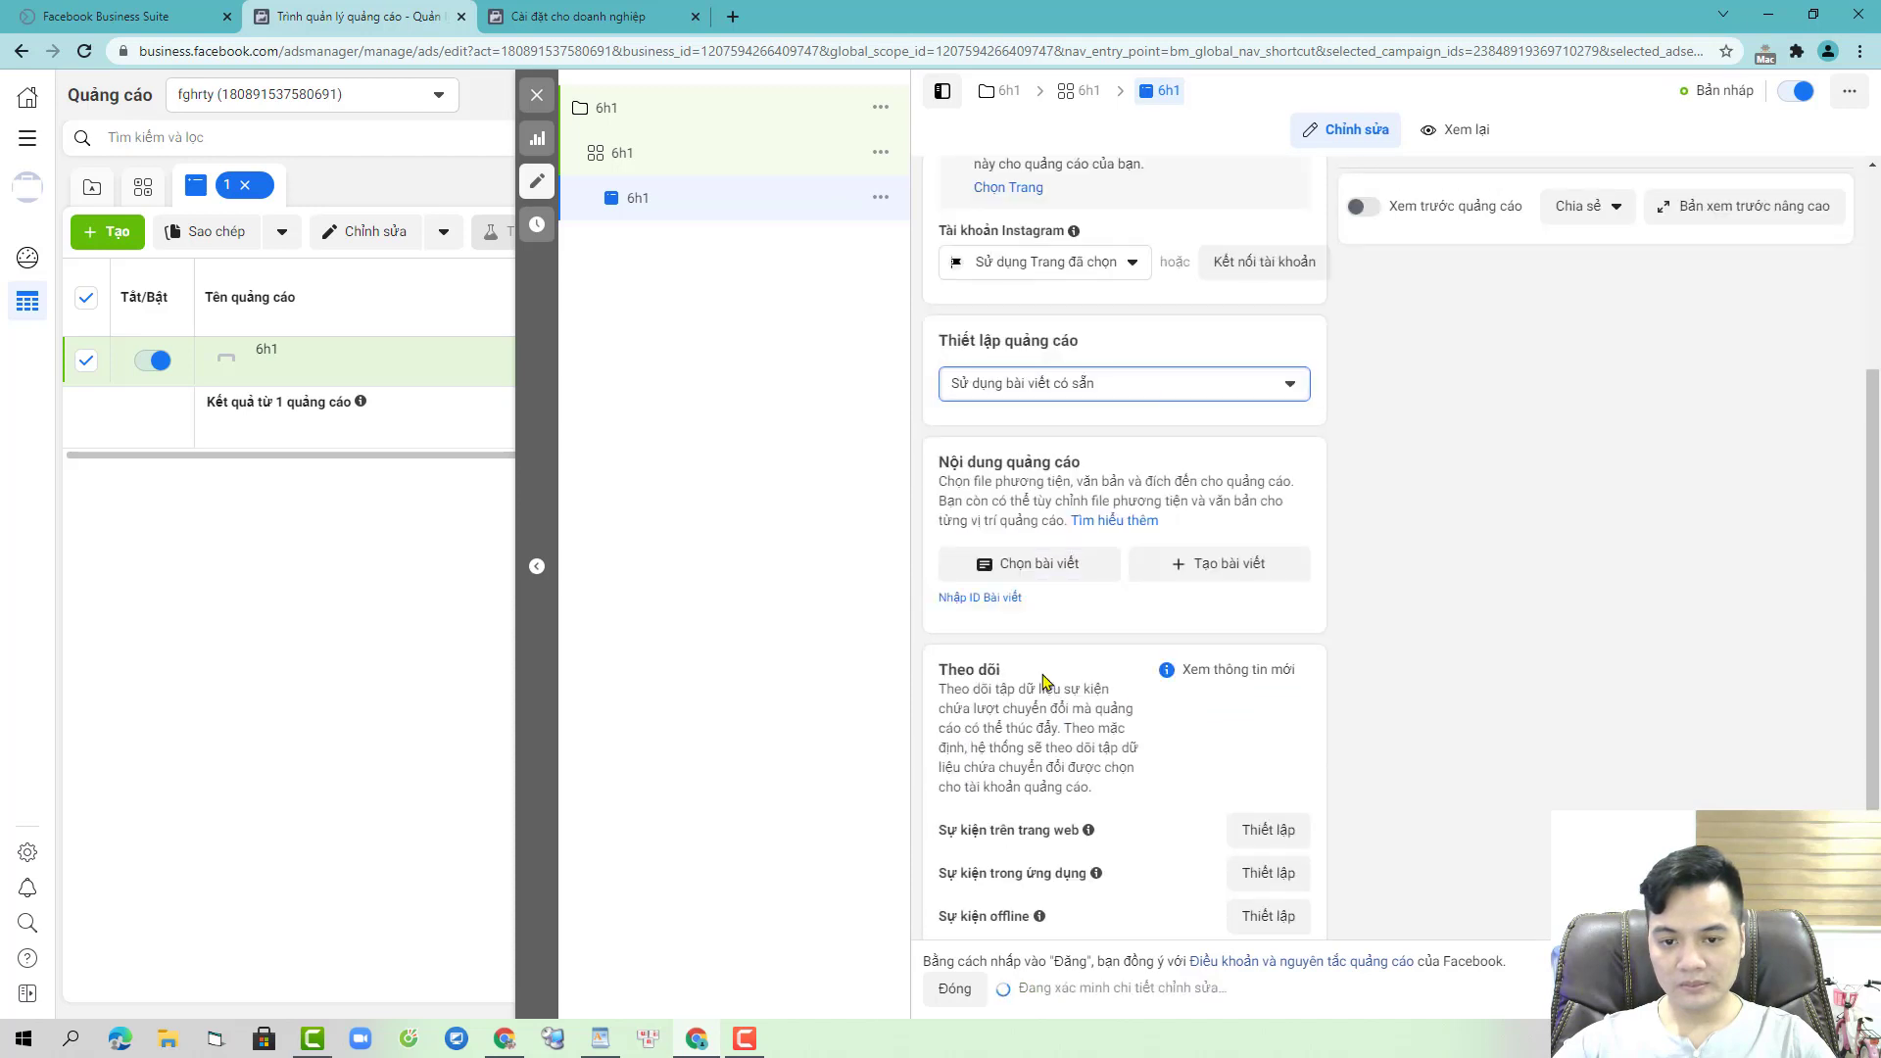
pyautogui.click(1019, 599)
pyautogui.hotkey('ctrl', 'v')
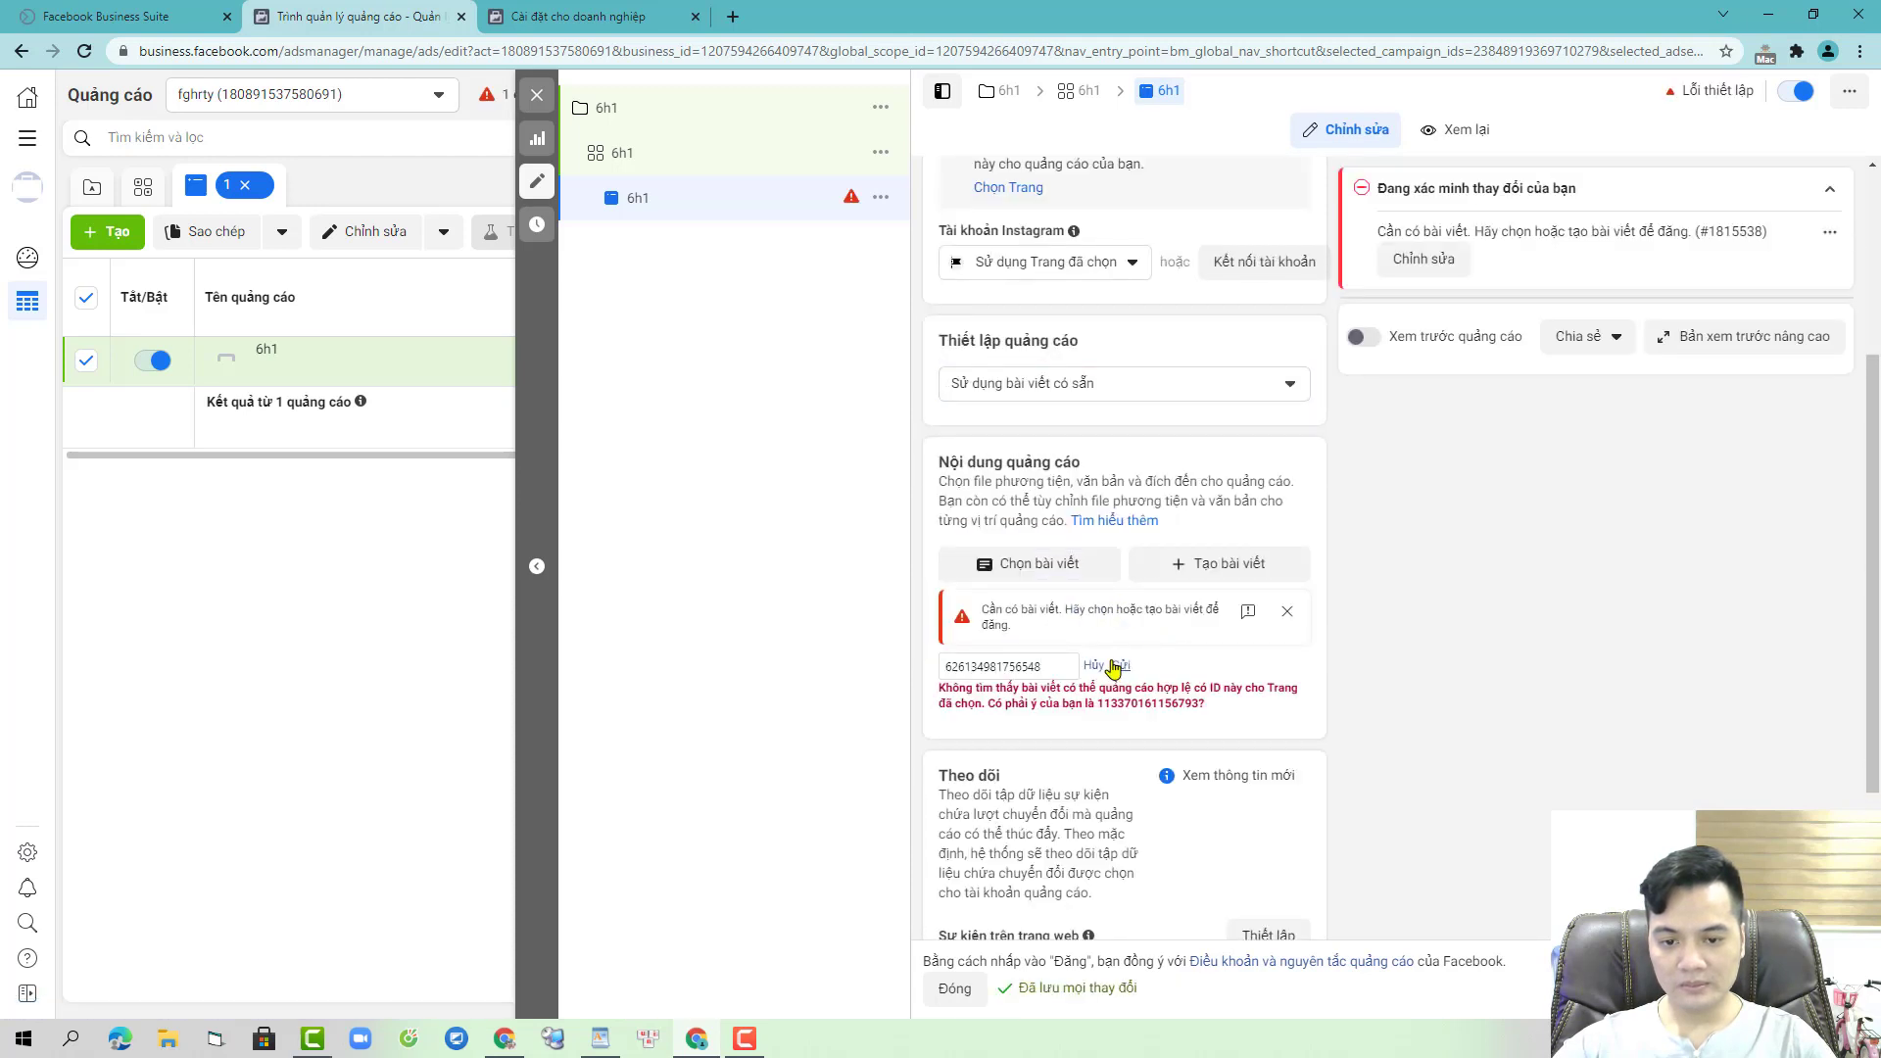
pyautogui.doubleClick(1144, 702)
pyautogui.hotkey('ctrl', 'c')
pyautogui.doubleClick(1053, 667)
pyautogui.hotkey('ctrl', 'v')
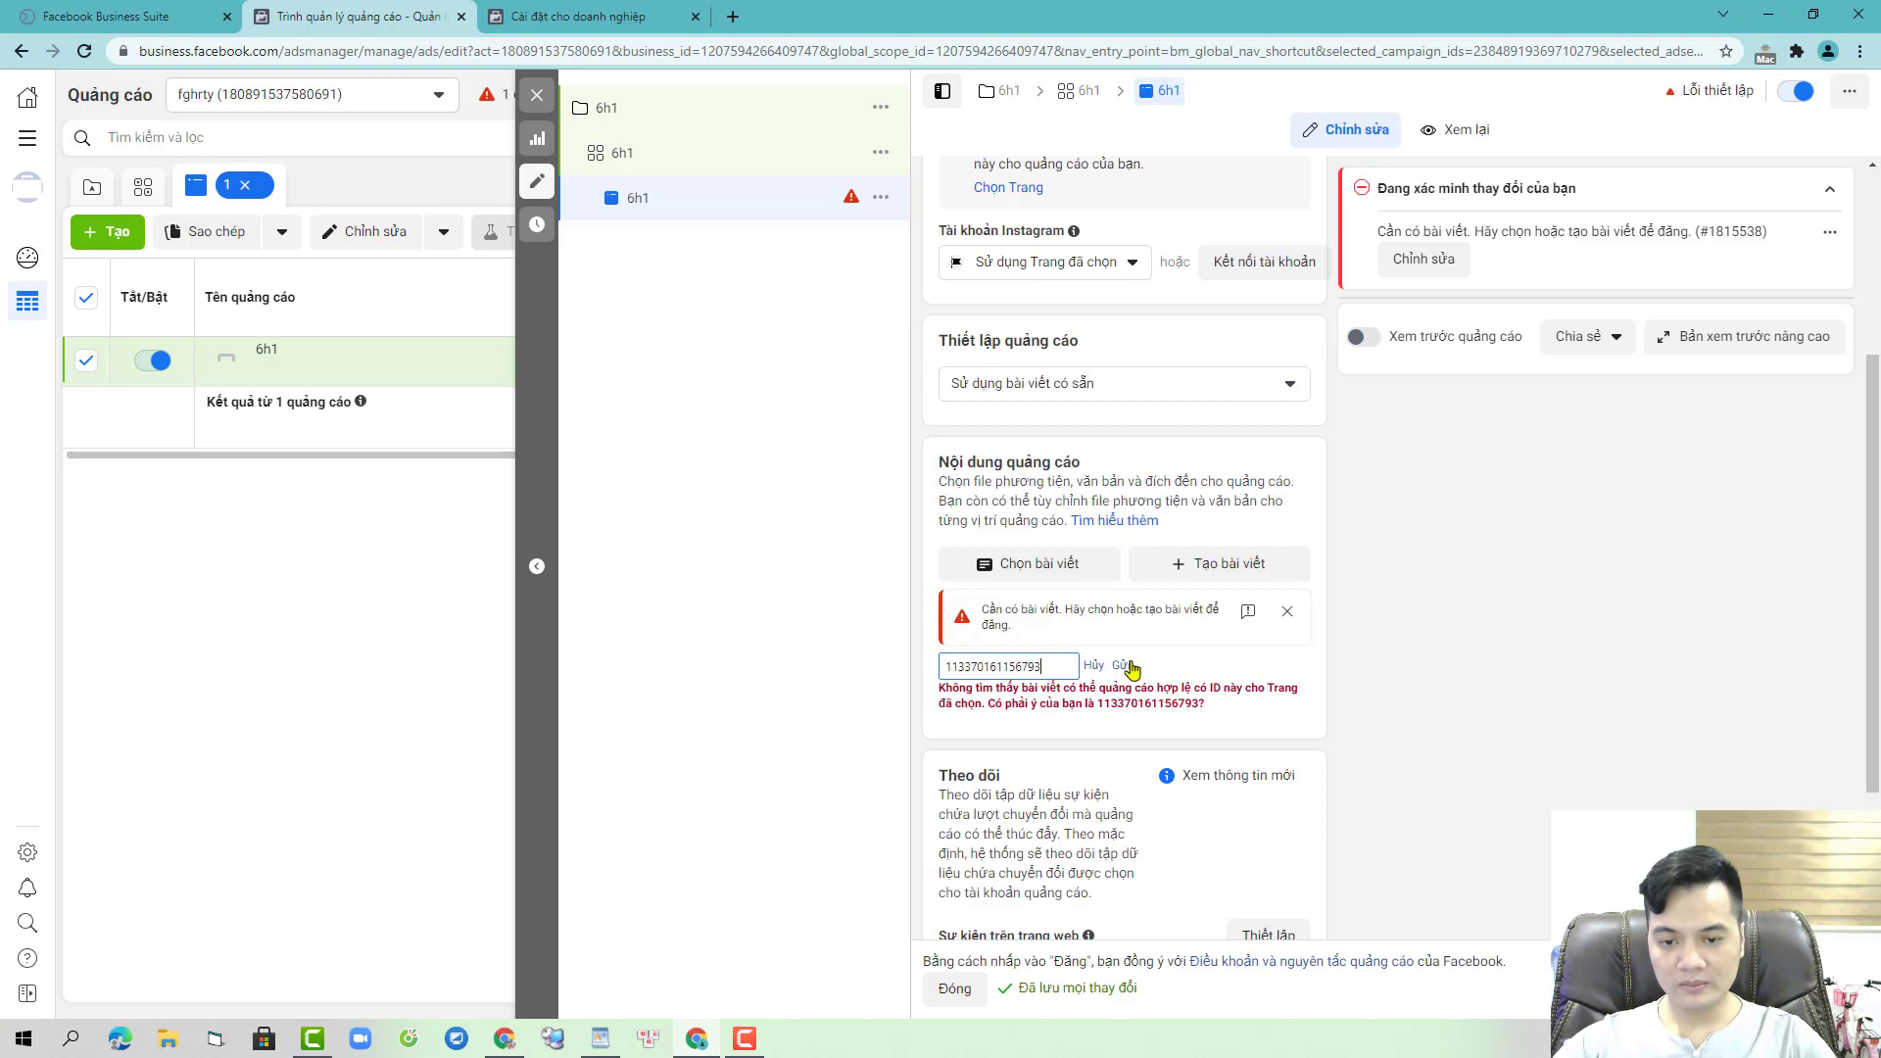
pyautogui.click(1122, 666)
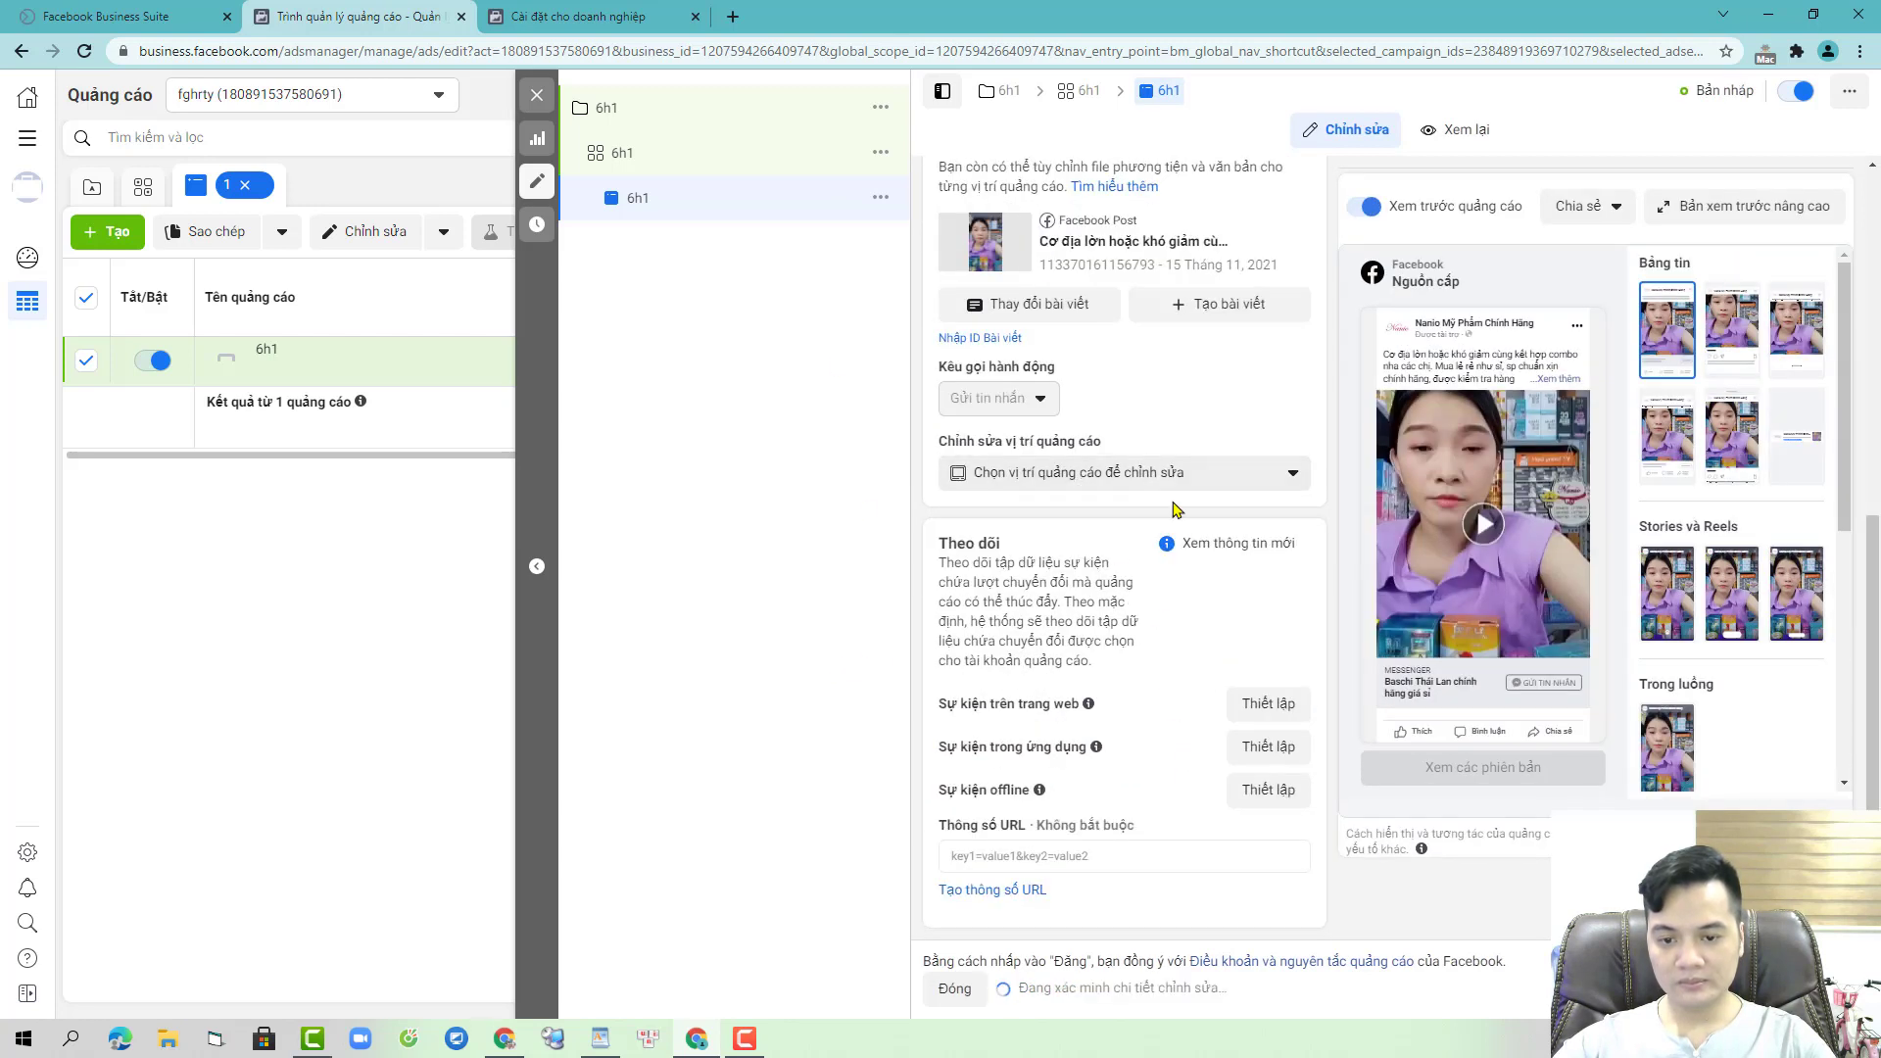
pyautogui.click(730, 157)
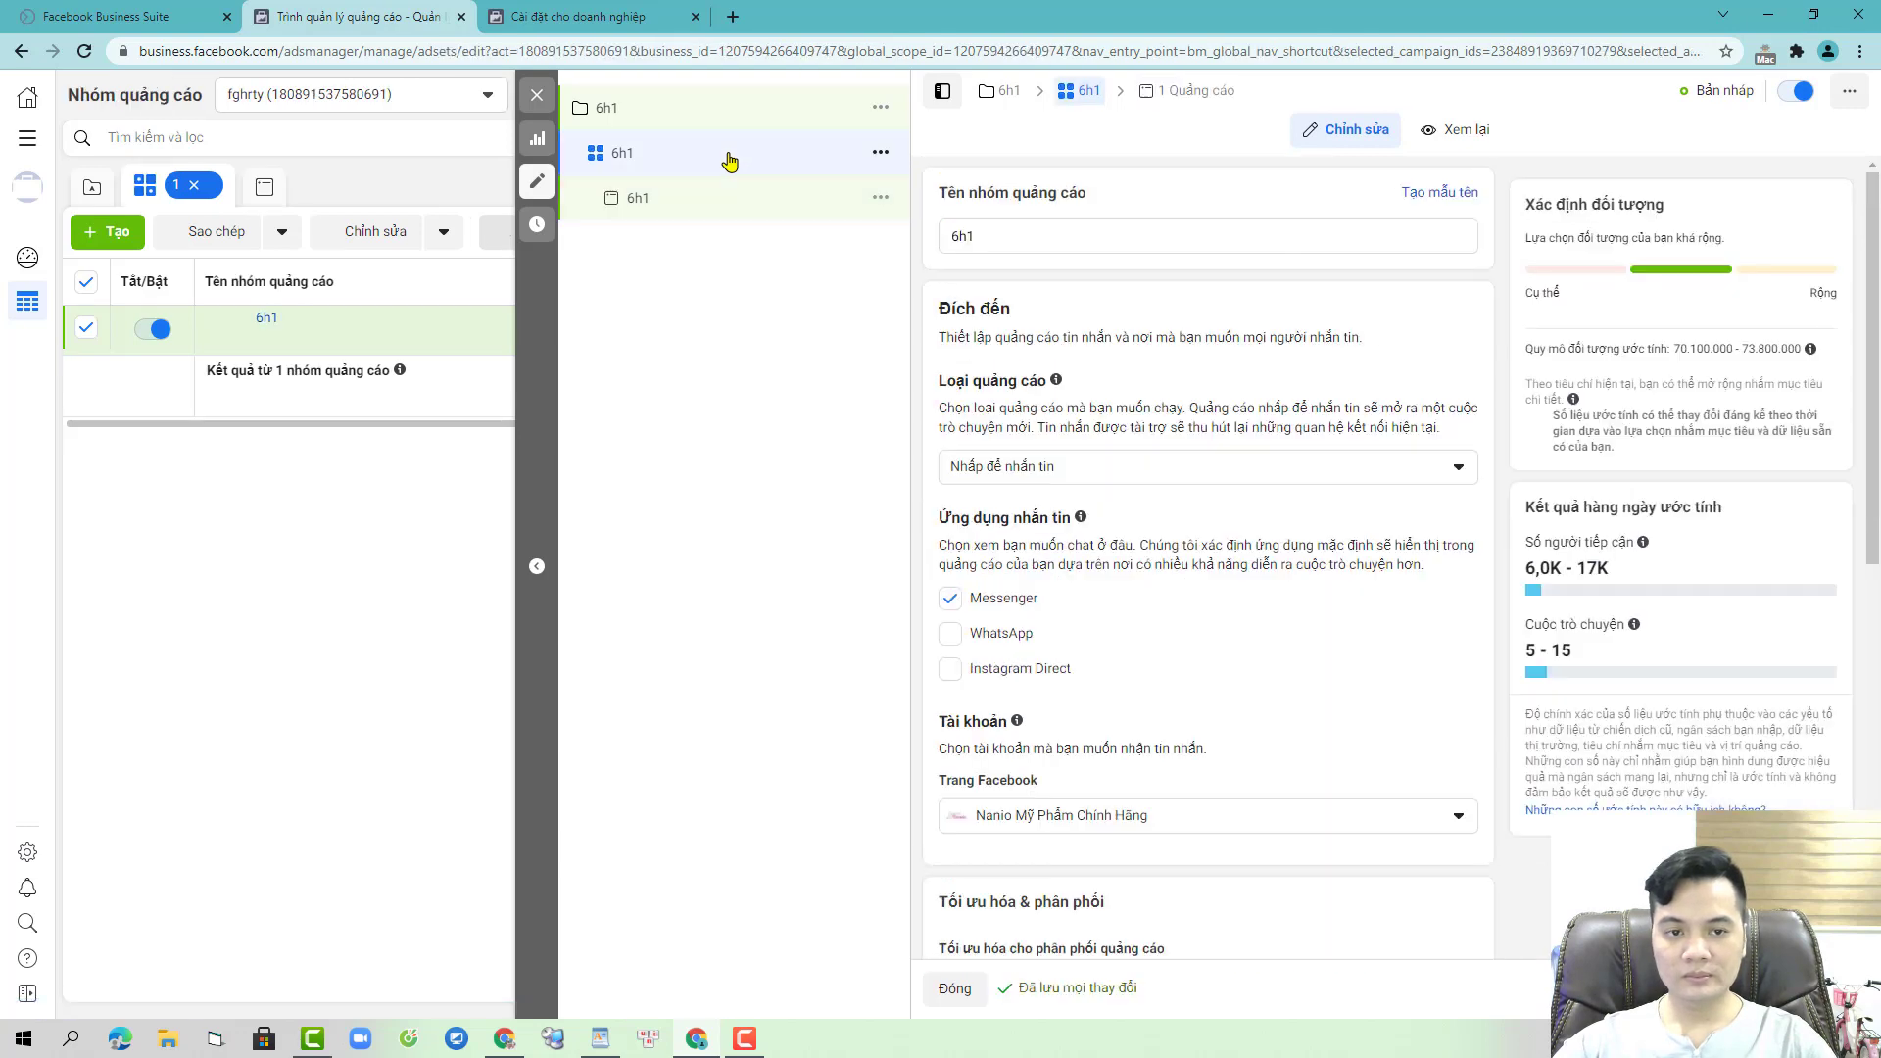
# - Set the 6h1 ad set's daily budget to 115.551 đ
pyautogui.scroll(-2, 1166, 628)
pyautogui.scroll(-6, 1166, 628)
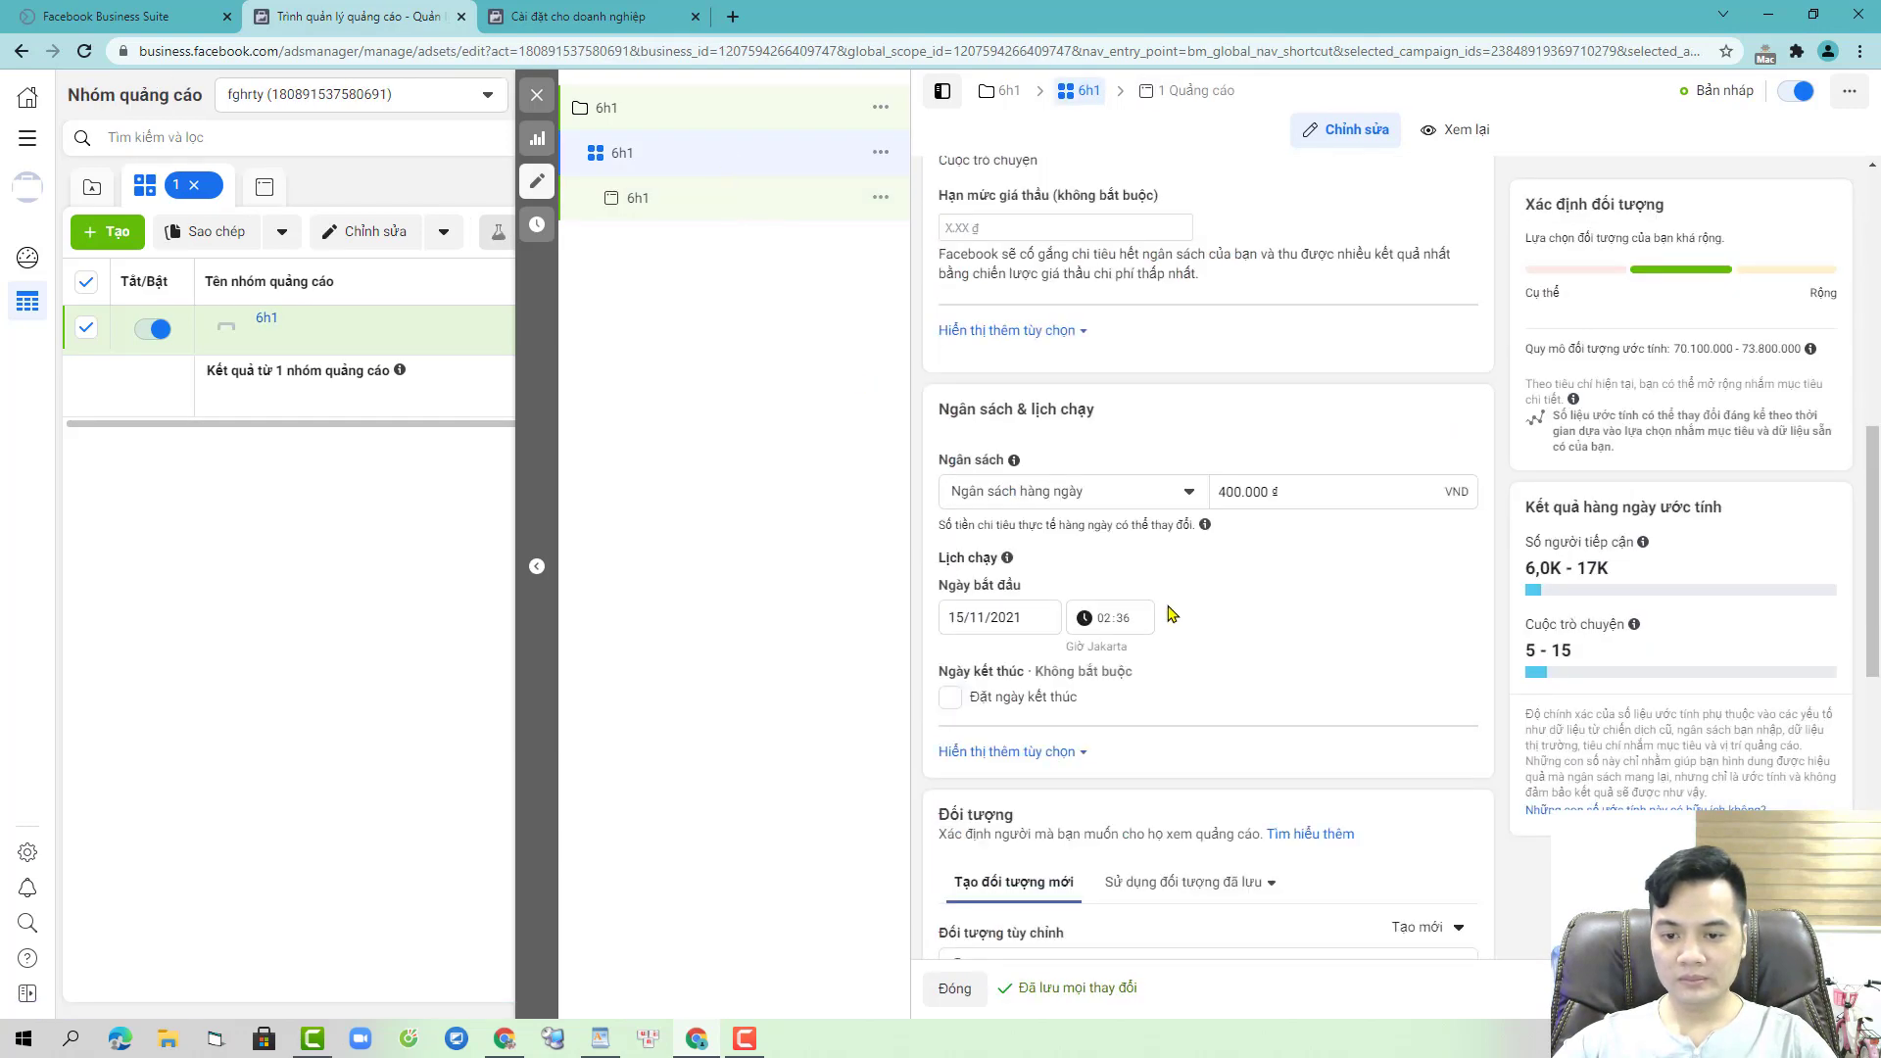
pyautogui.doubleClick(1242, 499)
pyautogui.write('11')
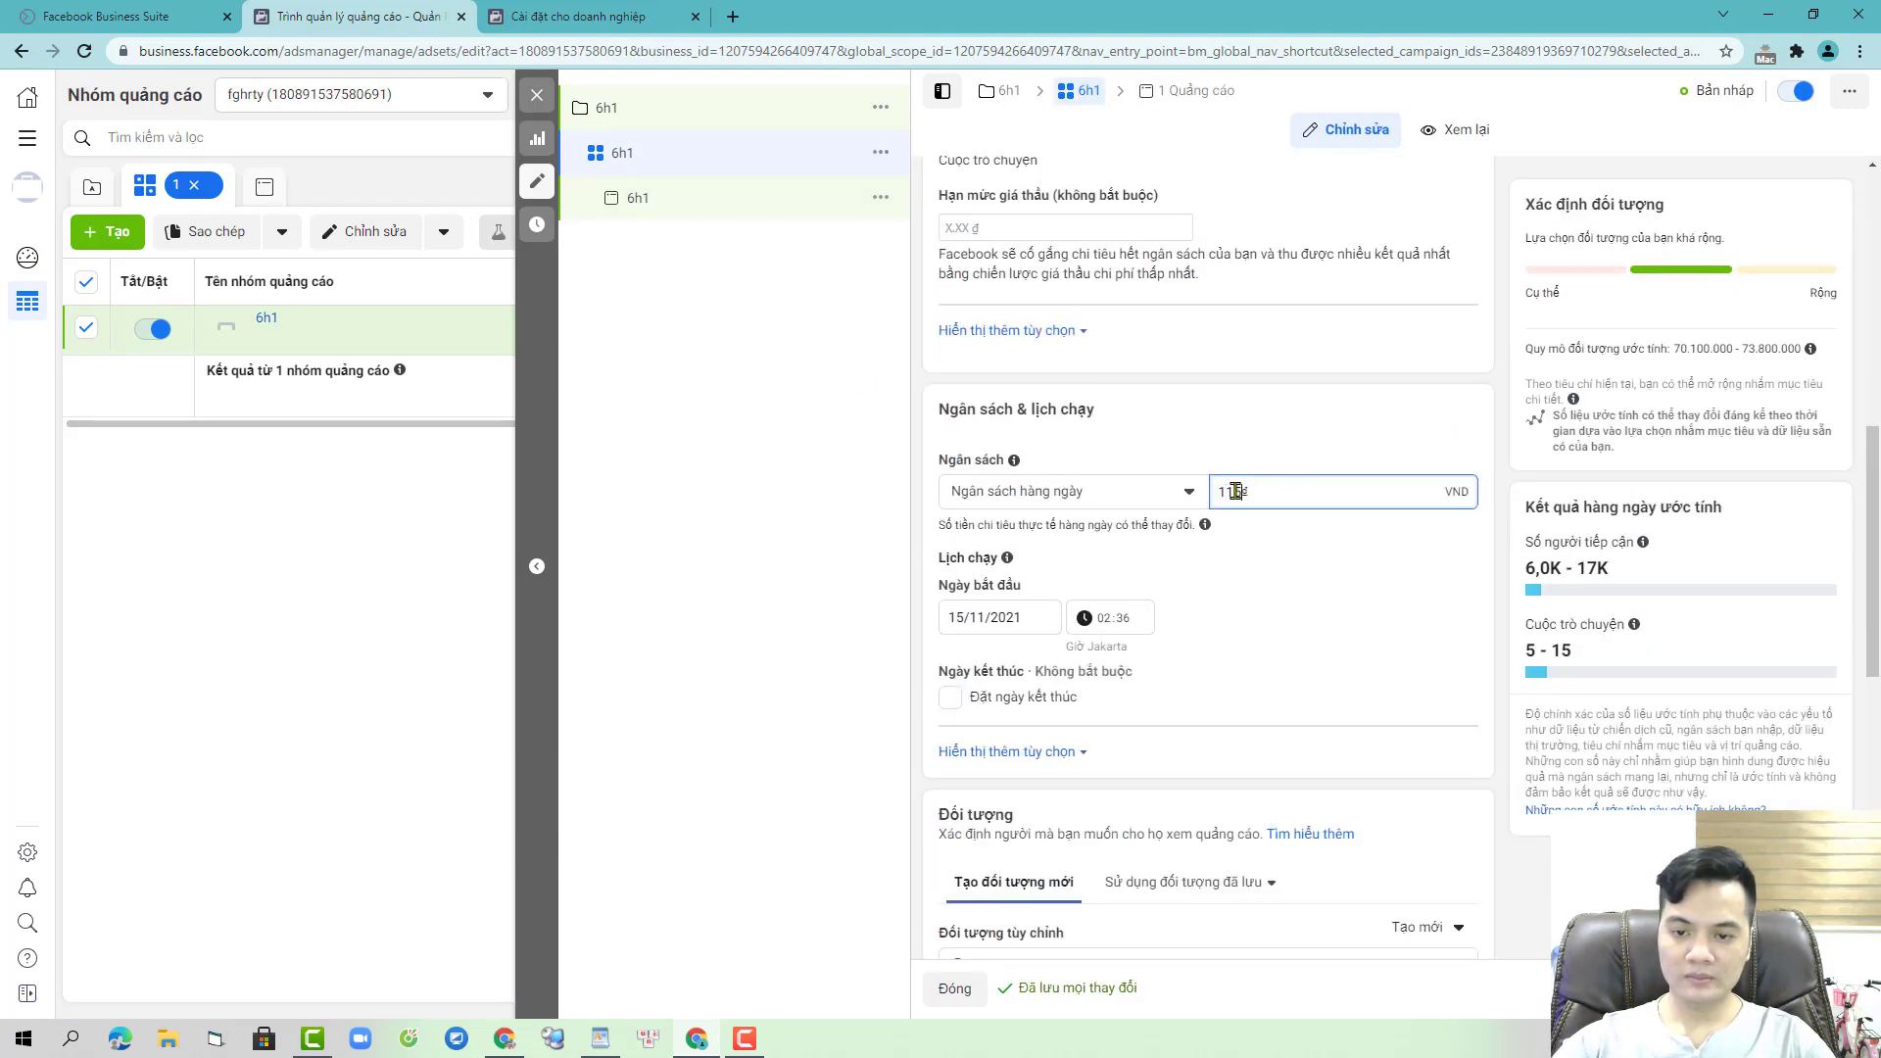
pyautogui.write('5.551')
# - Set the audience minimum age to 23, targeting women aged 23–65+
pyautogui.scroll(-2, 1319, 671)
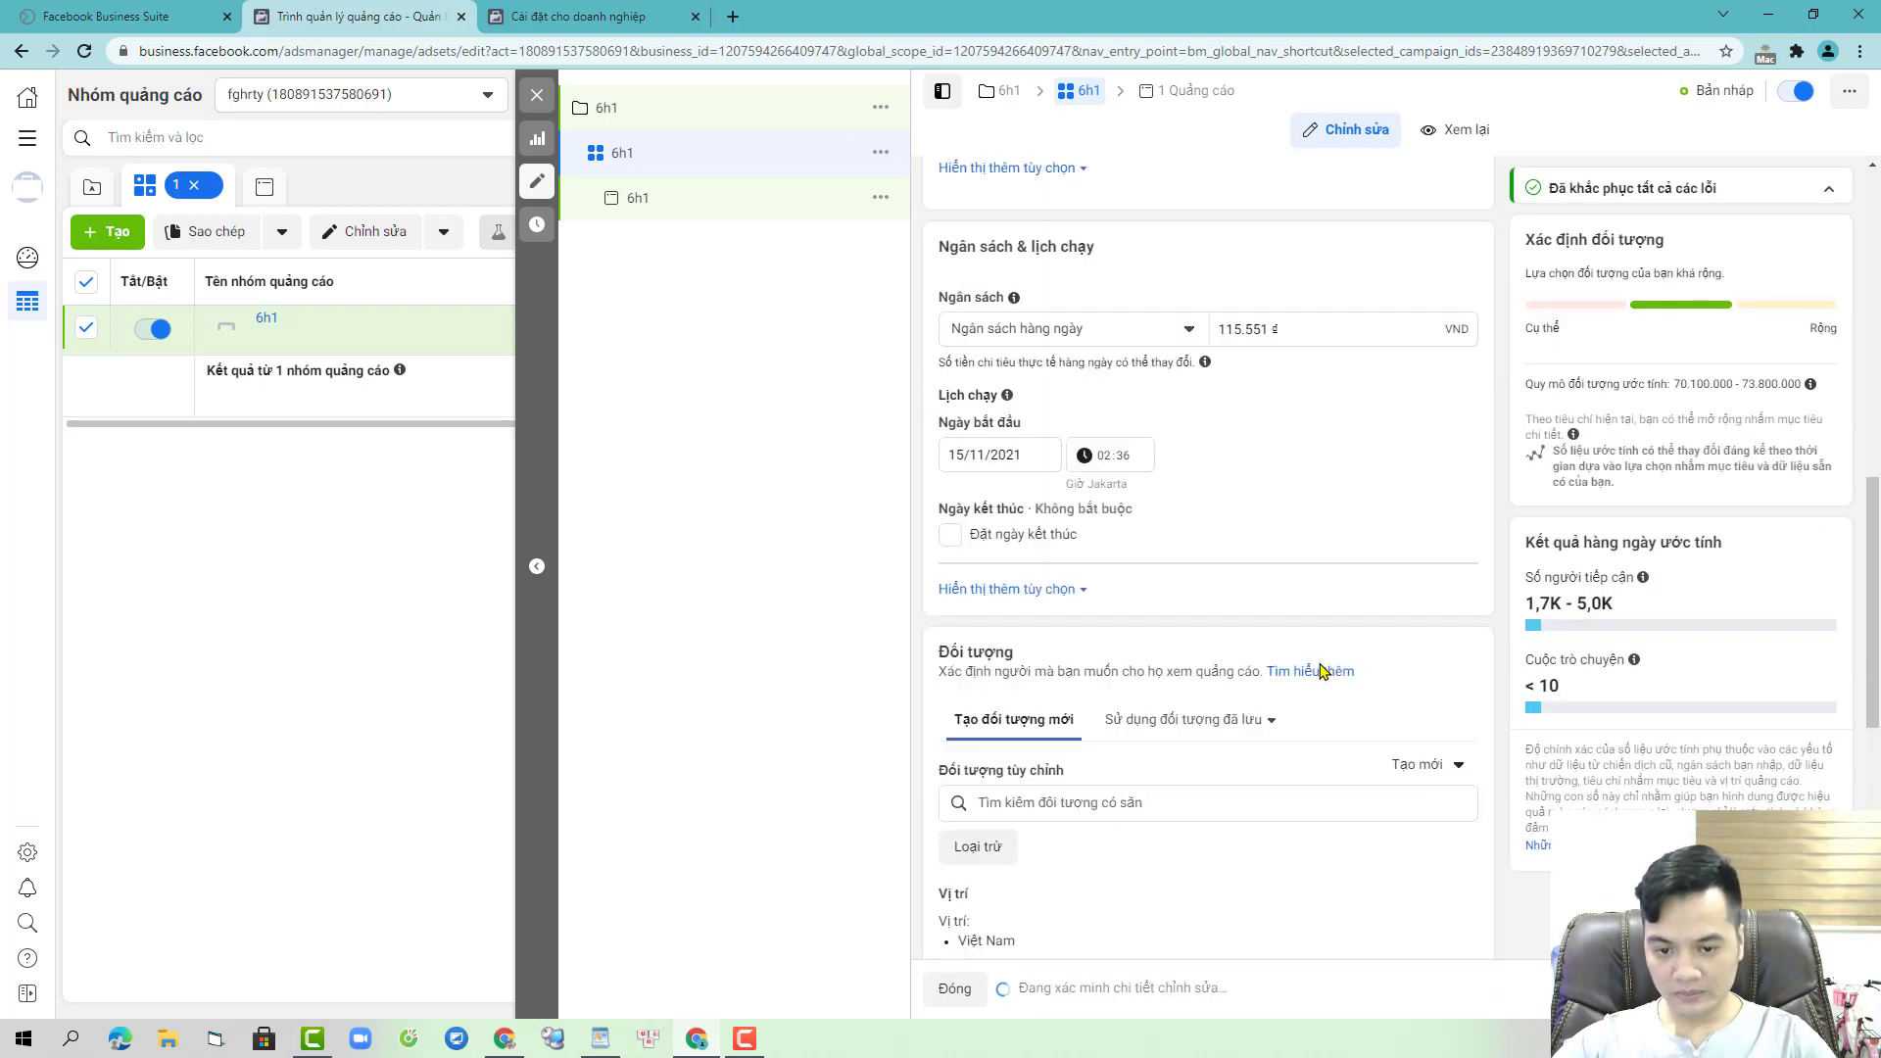
pyautogui.scroll(-4, 1242, 670)
pyautogui.click(1447, 676)
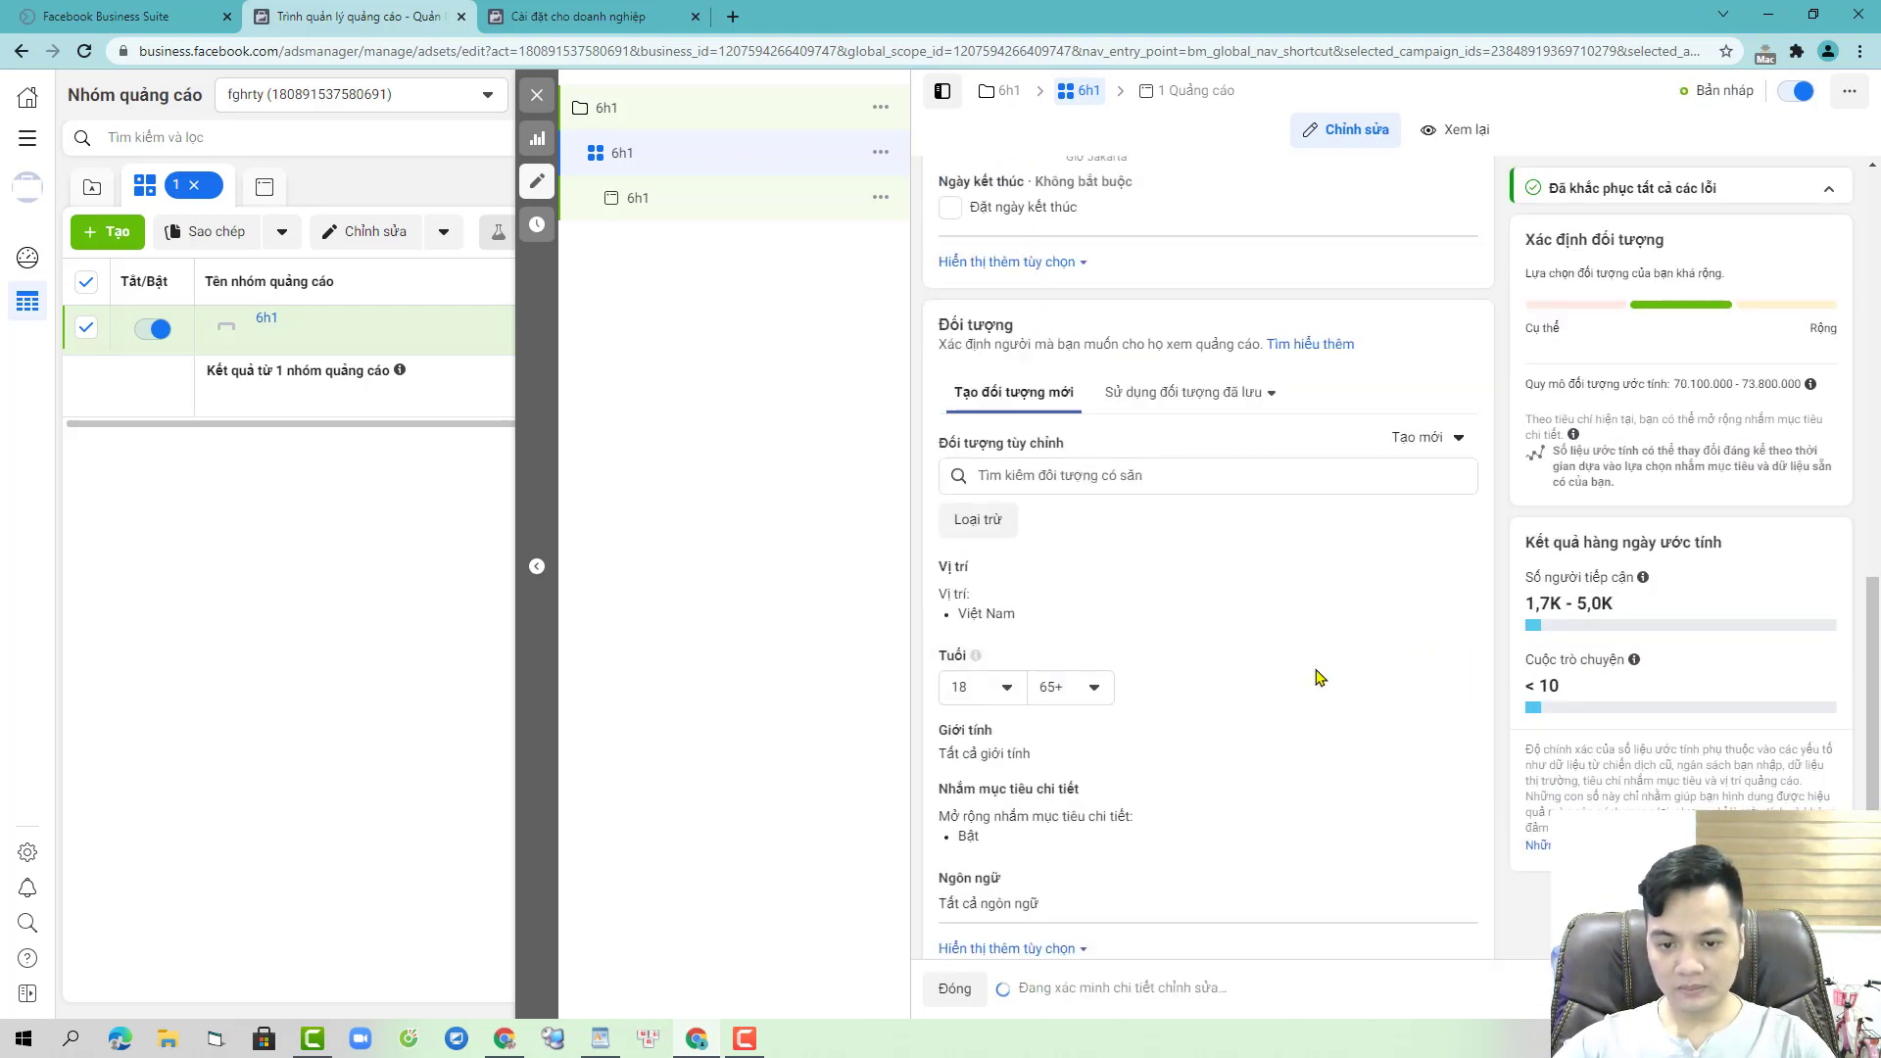
pyautogui.click(1004, 688)
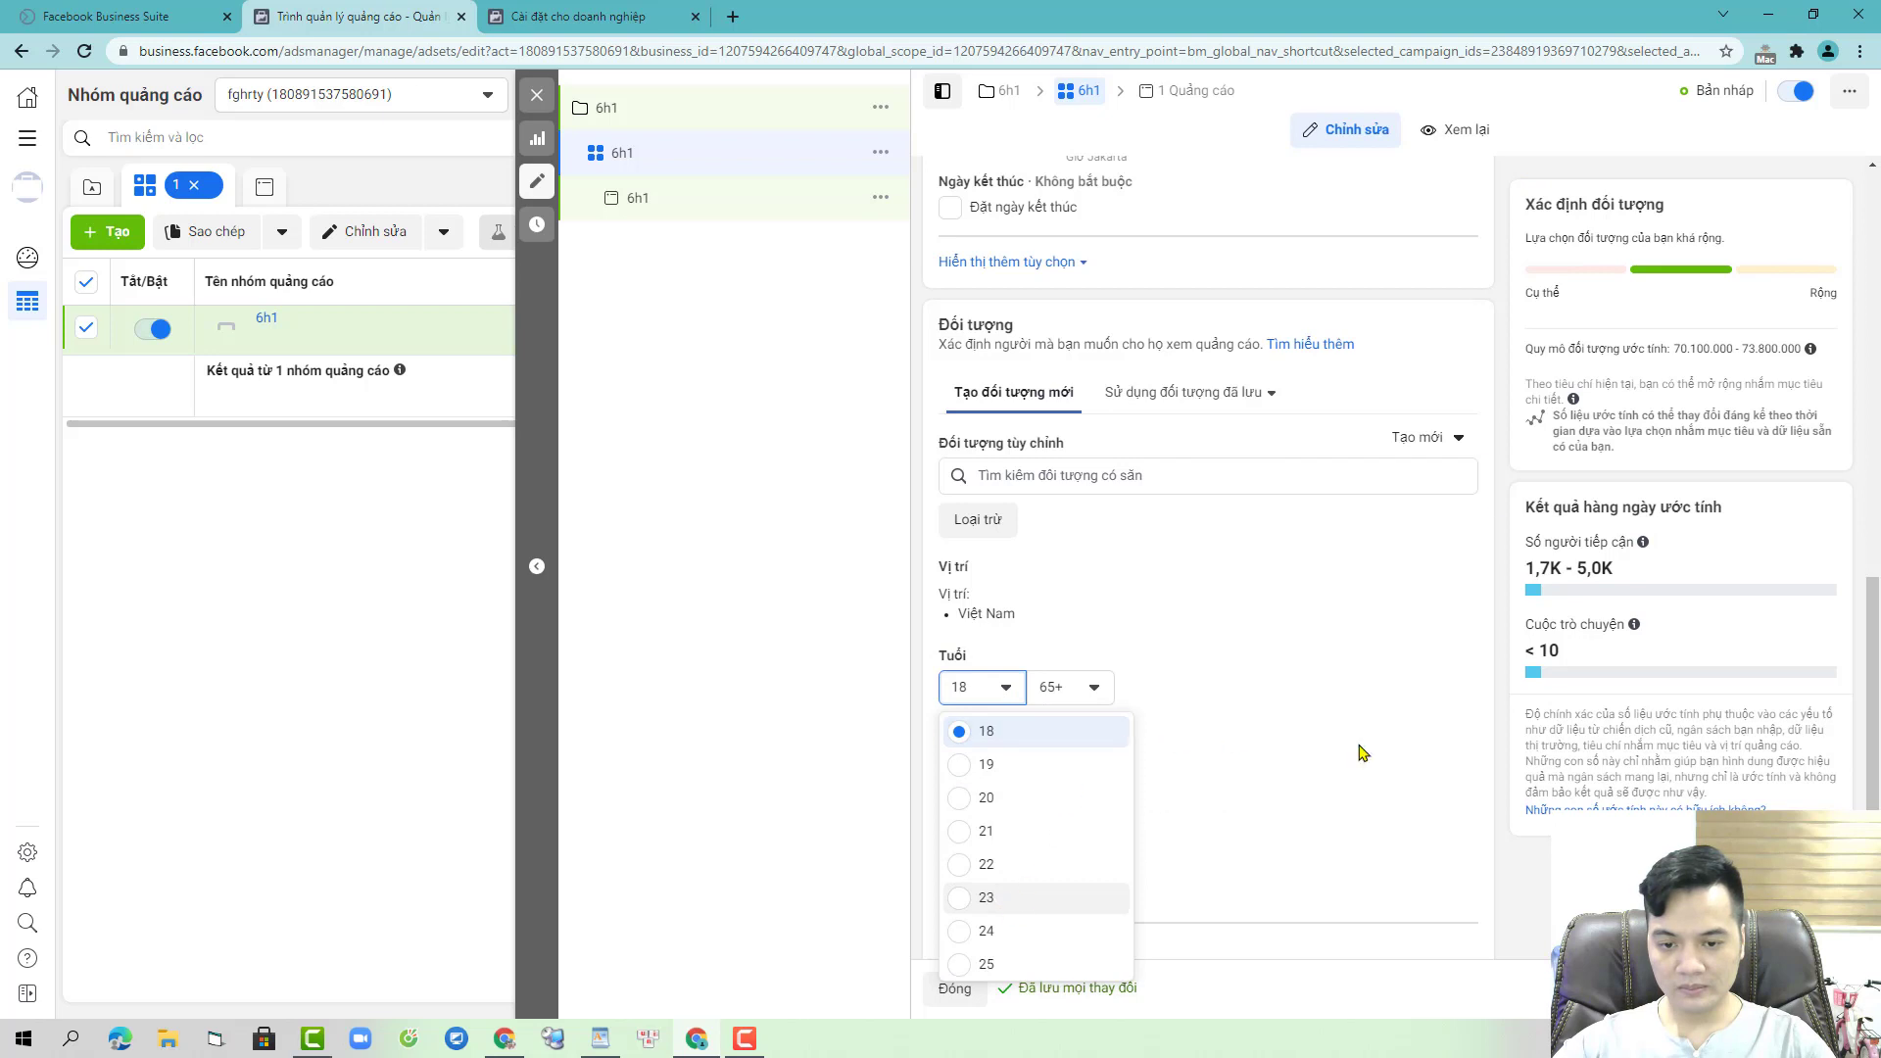
pyautogui.press('Return')
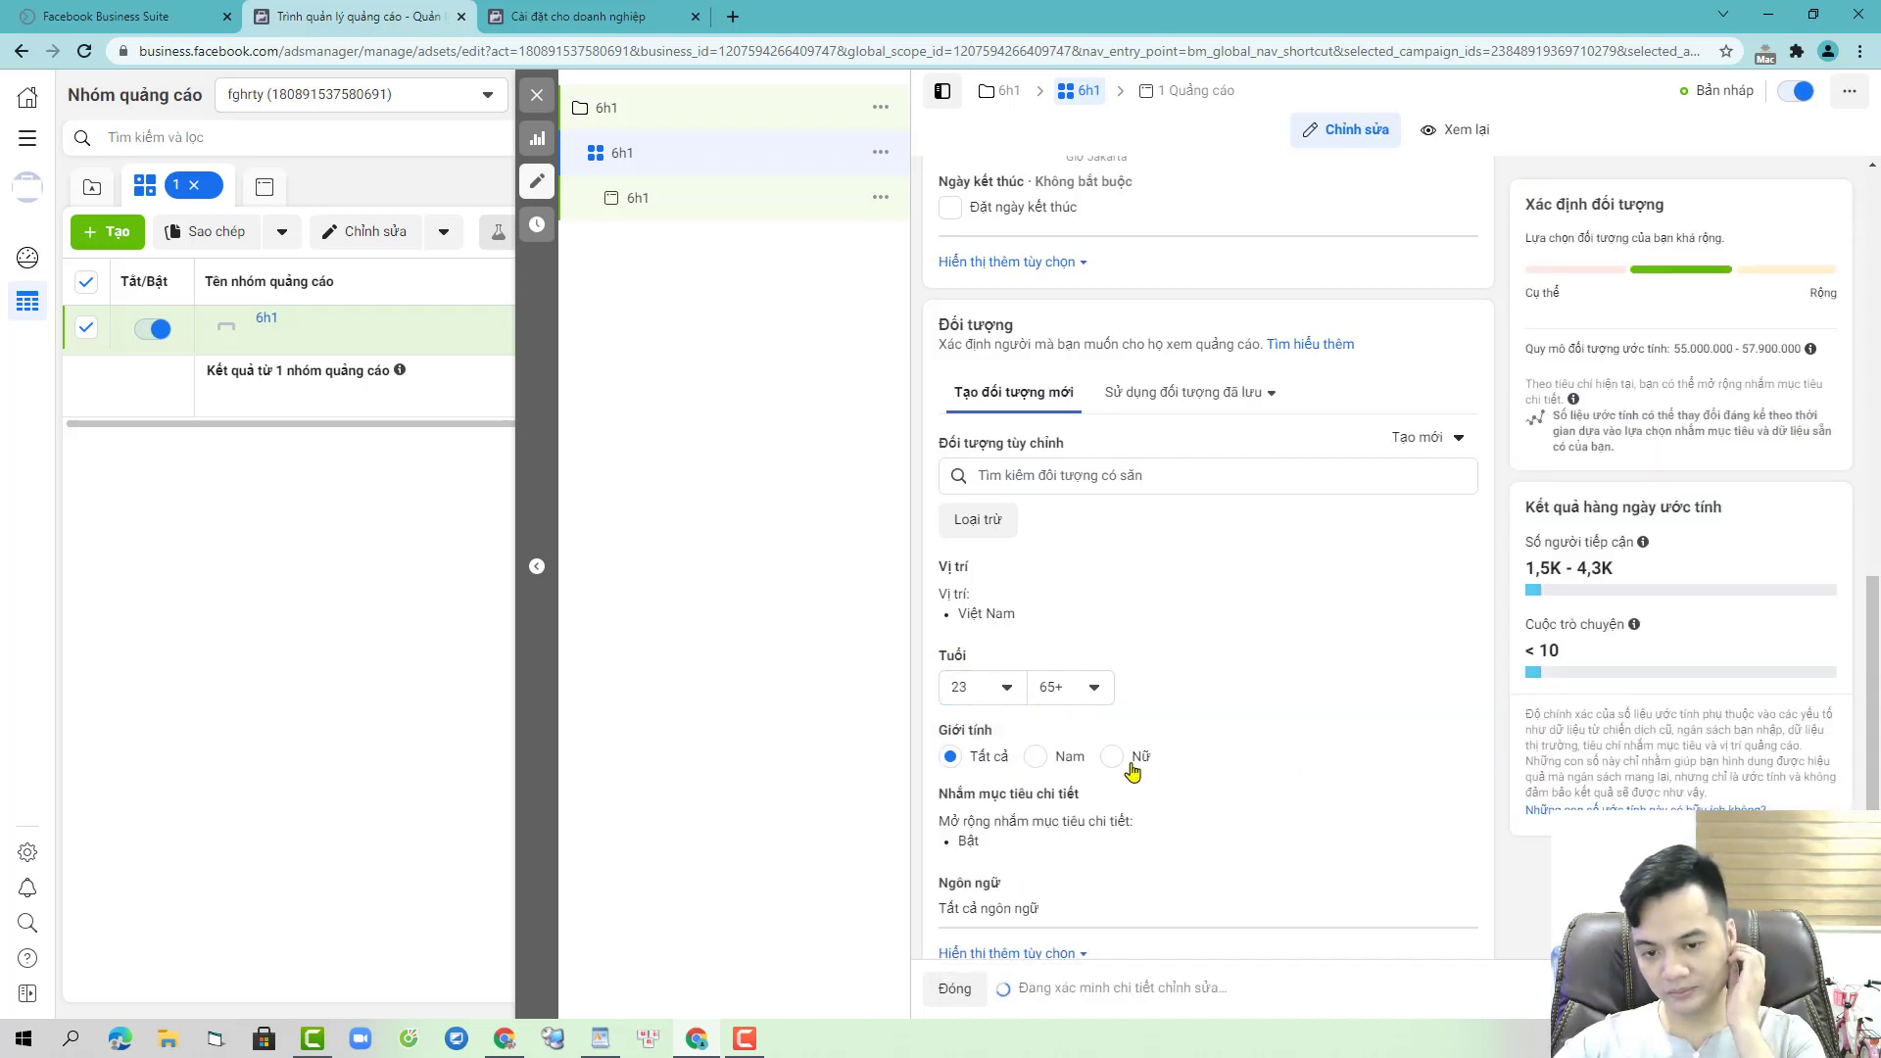
pyautogui.scroll(-4, 1323, 559)
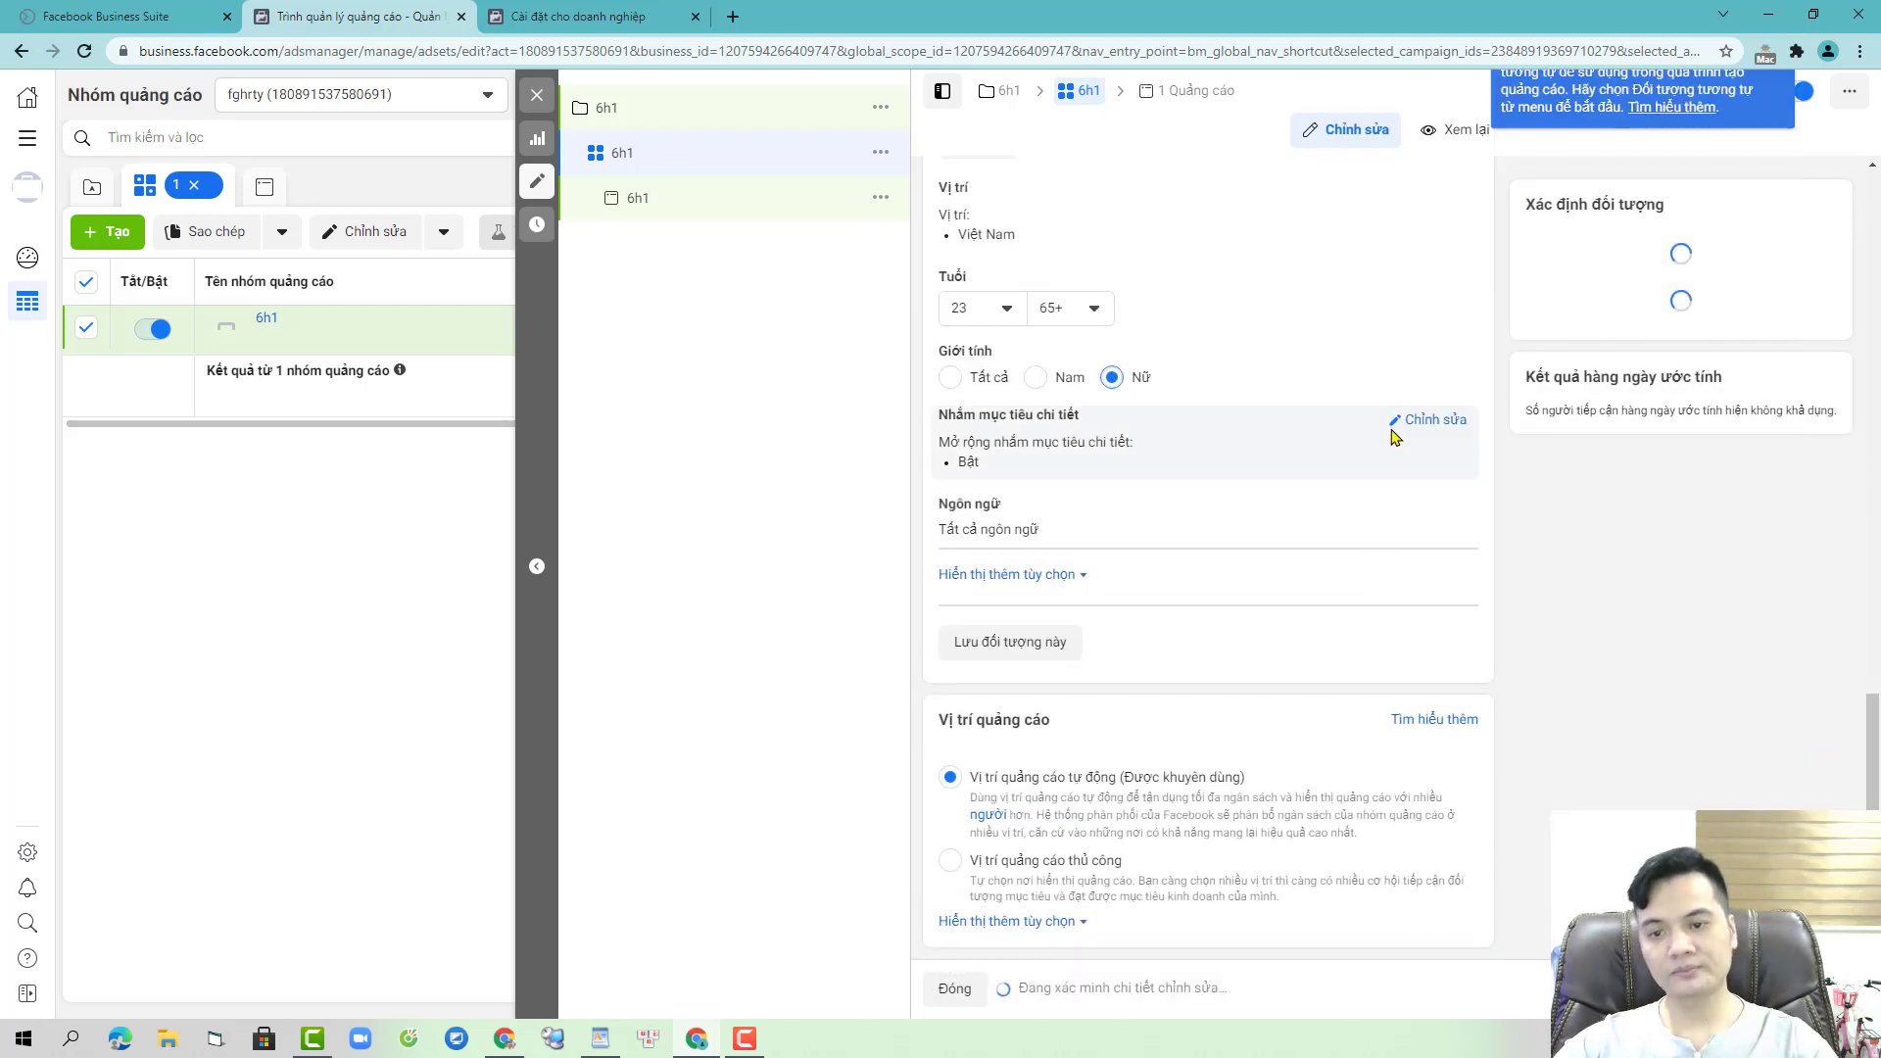
pyautogui.click(1331, 464)
# - Exclude Facebook Page admins and Facebook Payments users of the last 90 and 30 days
pyautogui.click(978, 517)
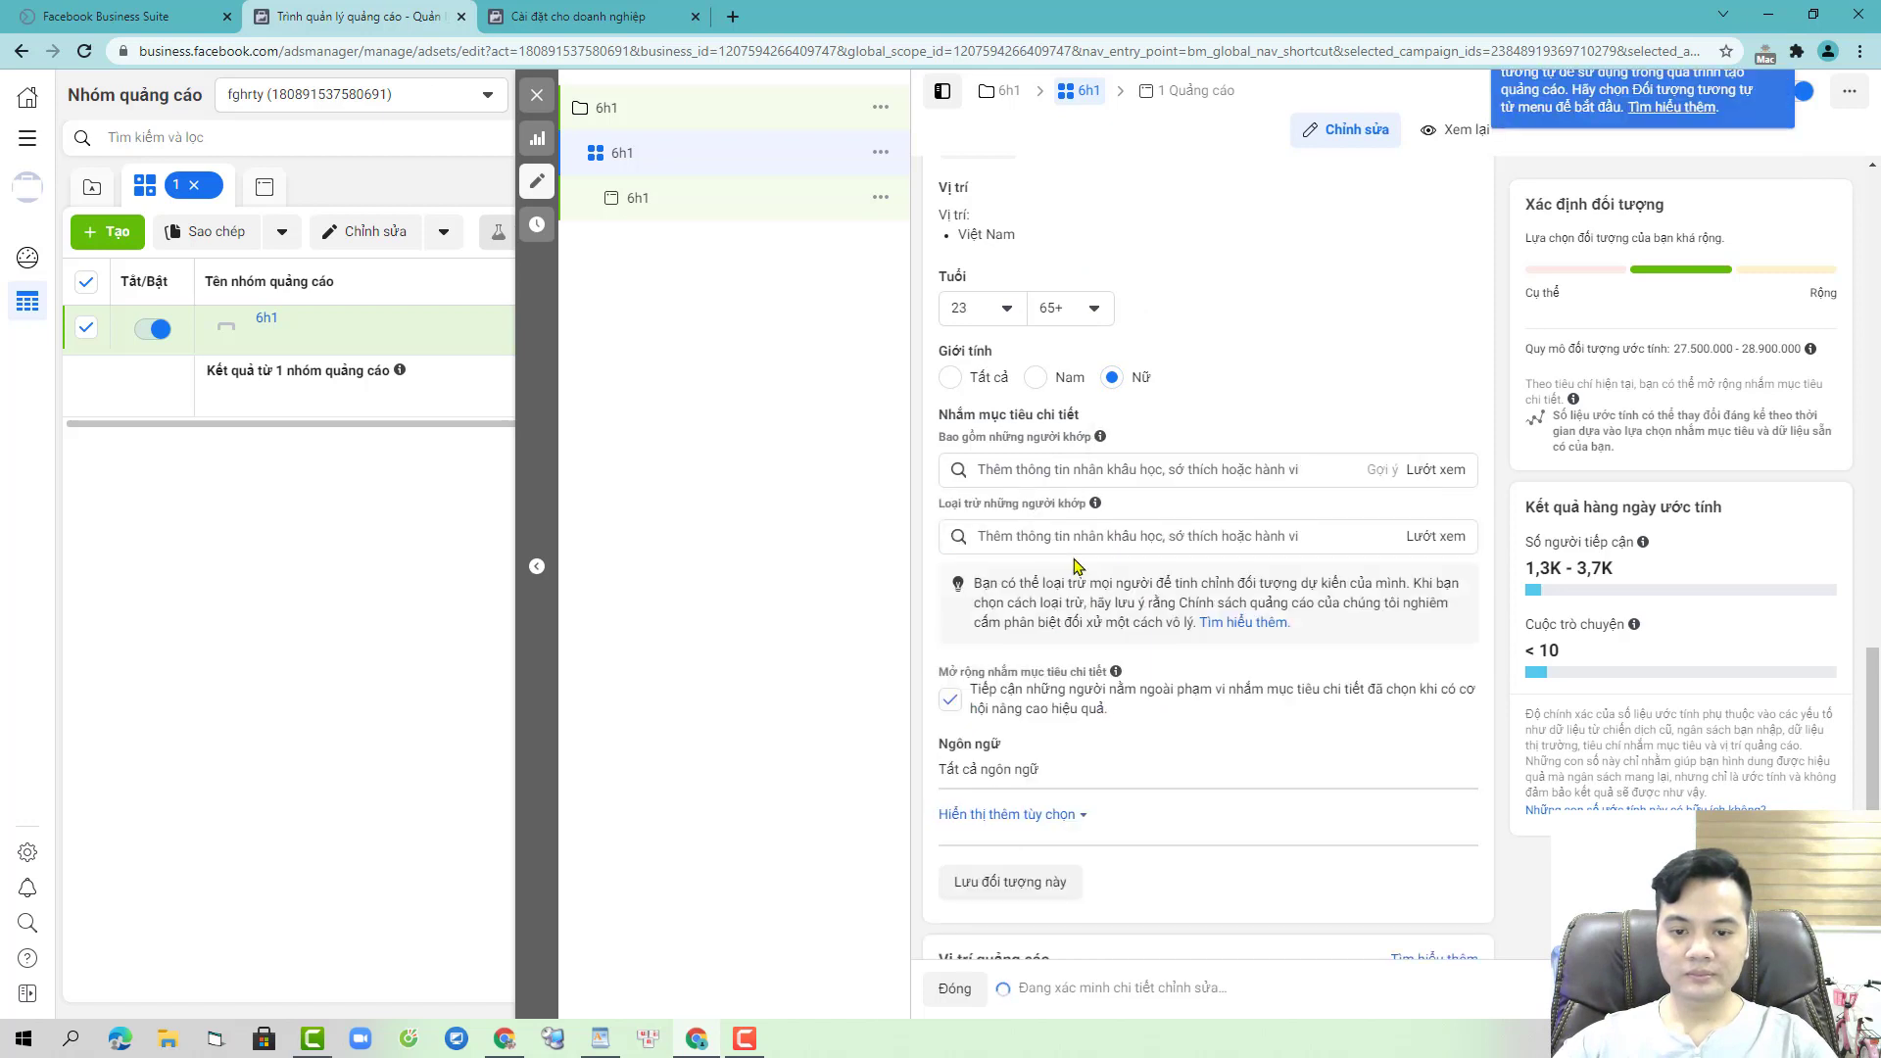
pyautogui.write('quản trị viên trang')
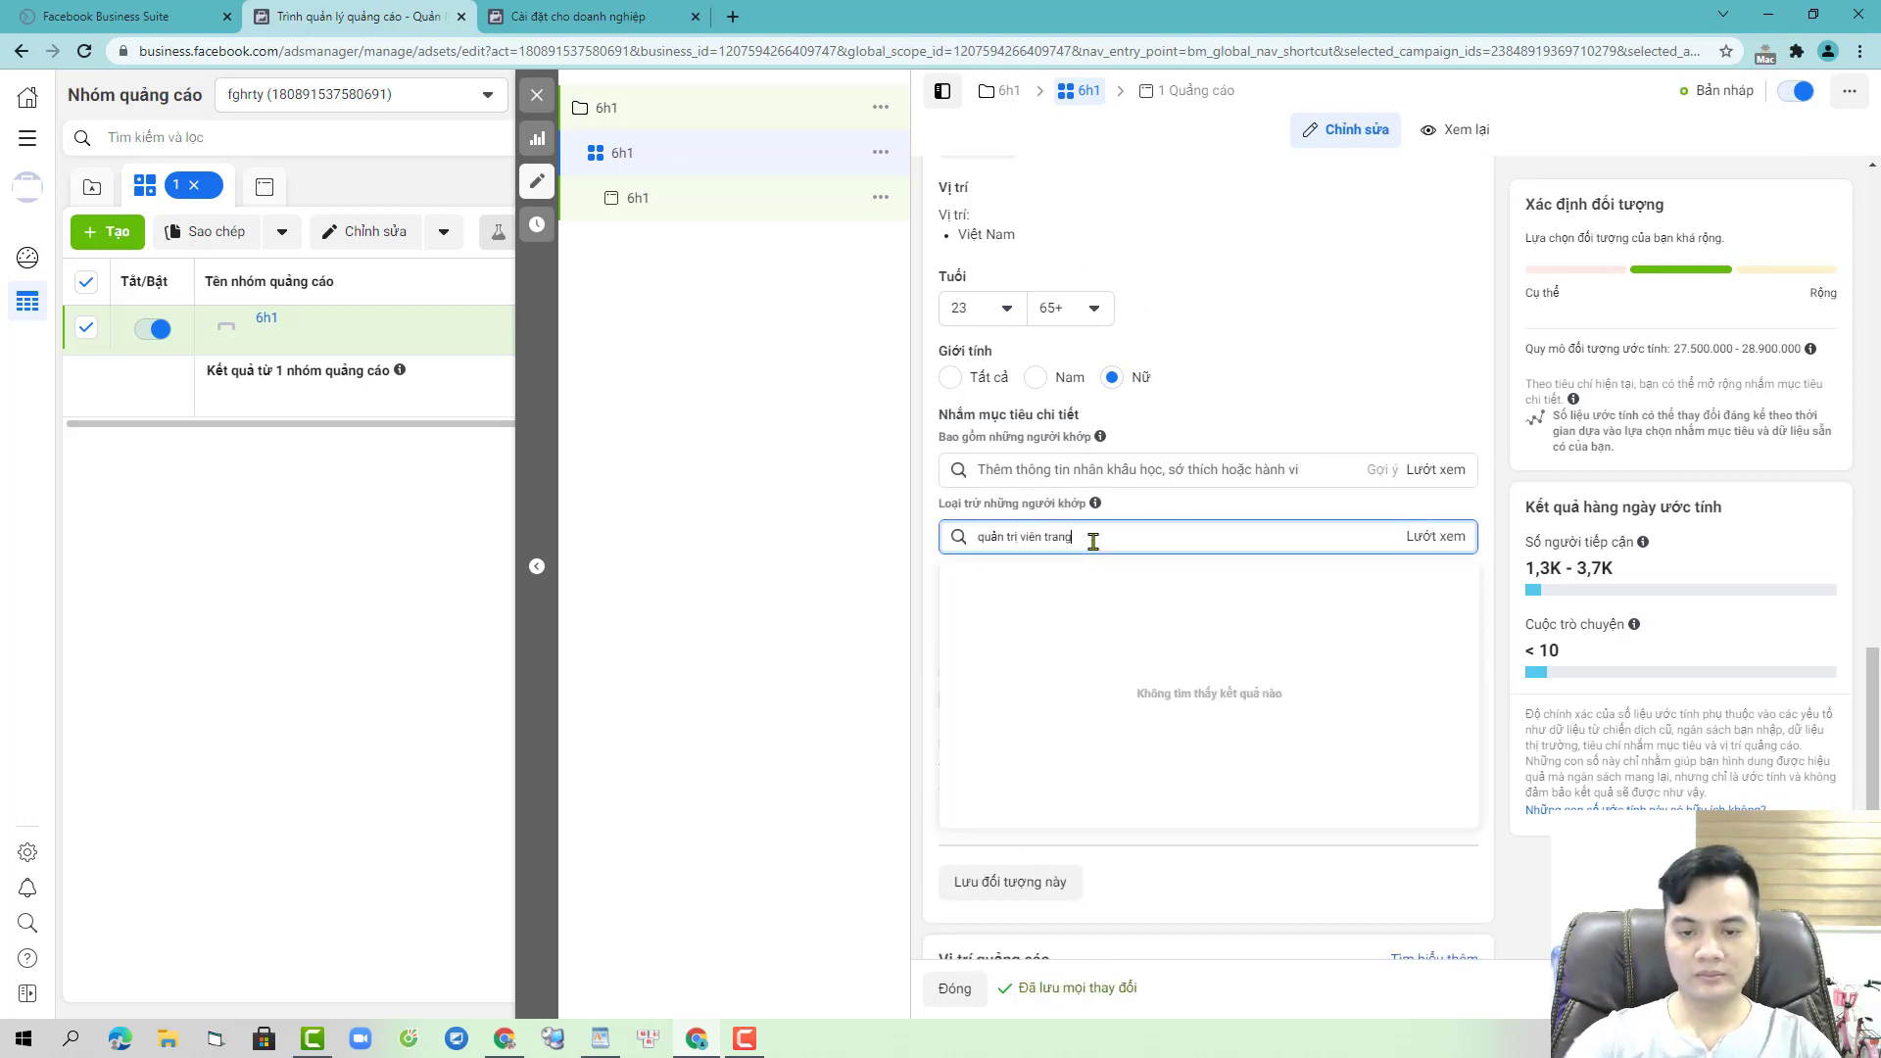
pyautogui.click(1121, 578)
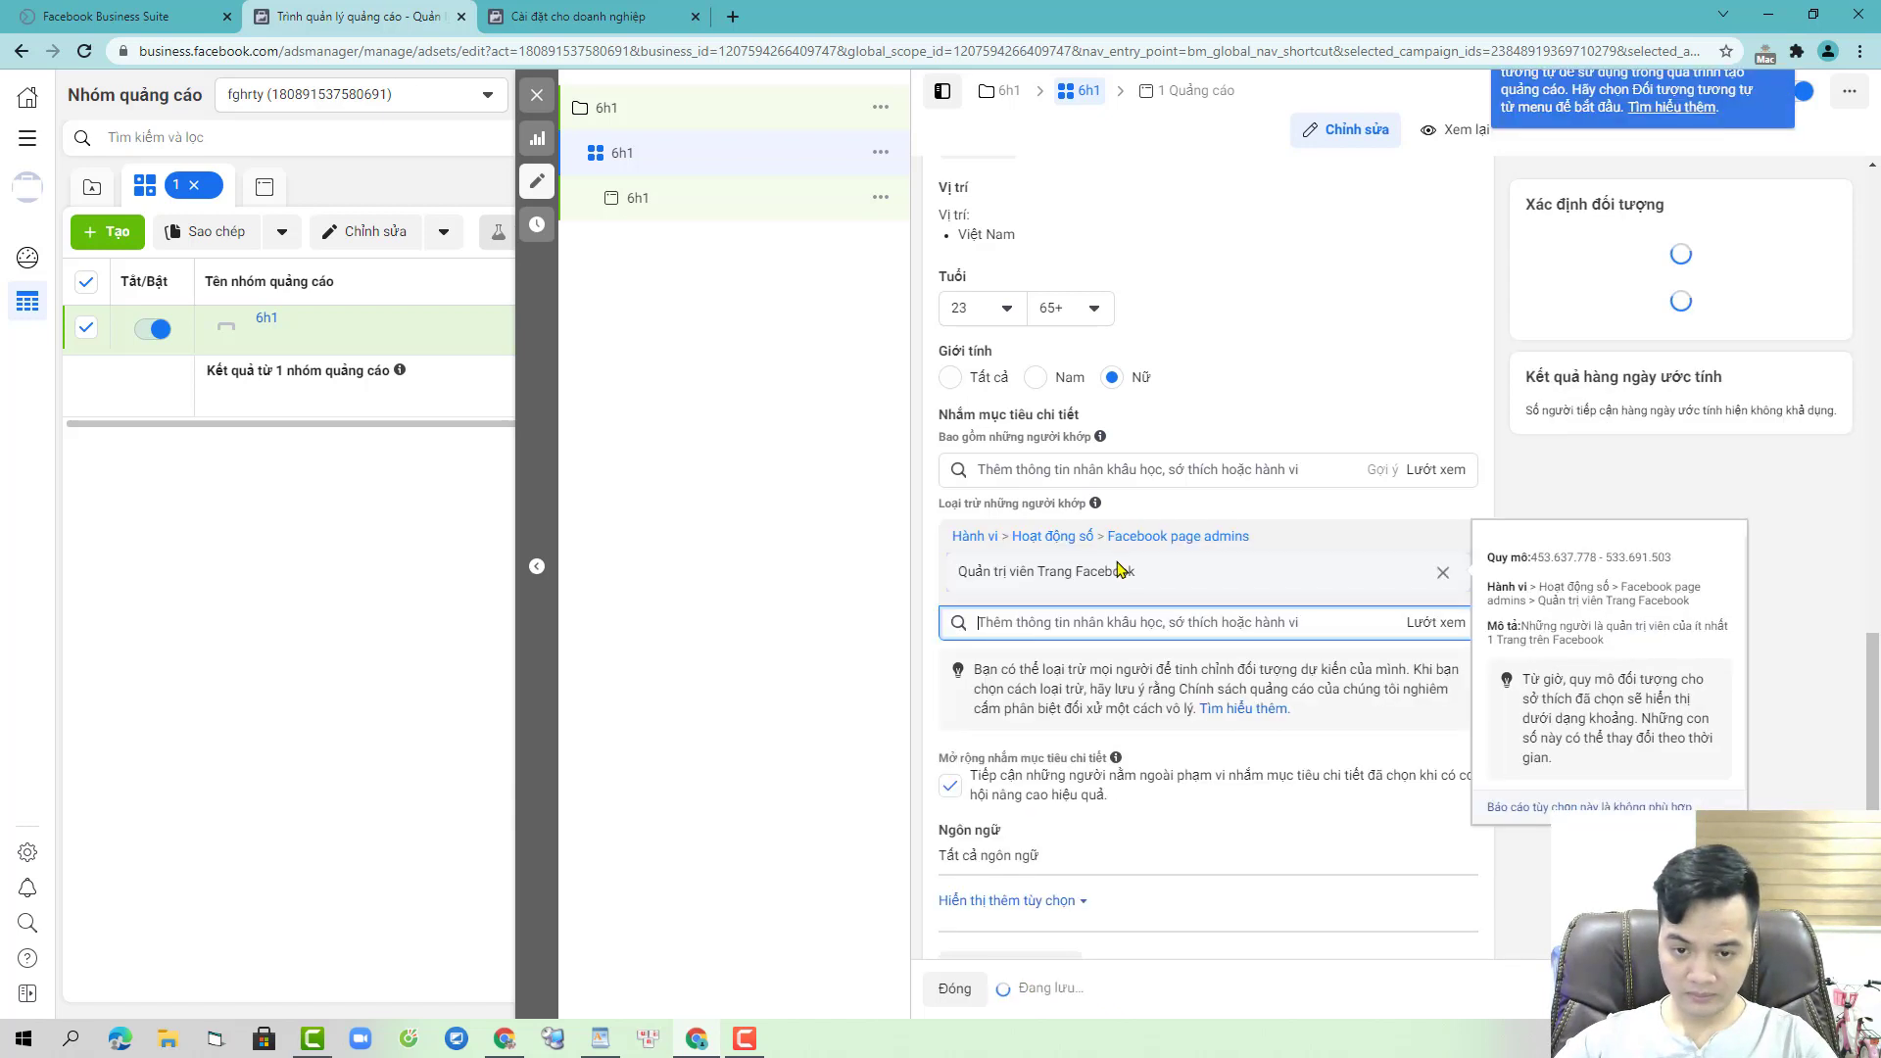
pyautogui.write('q')
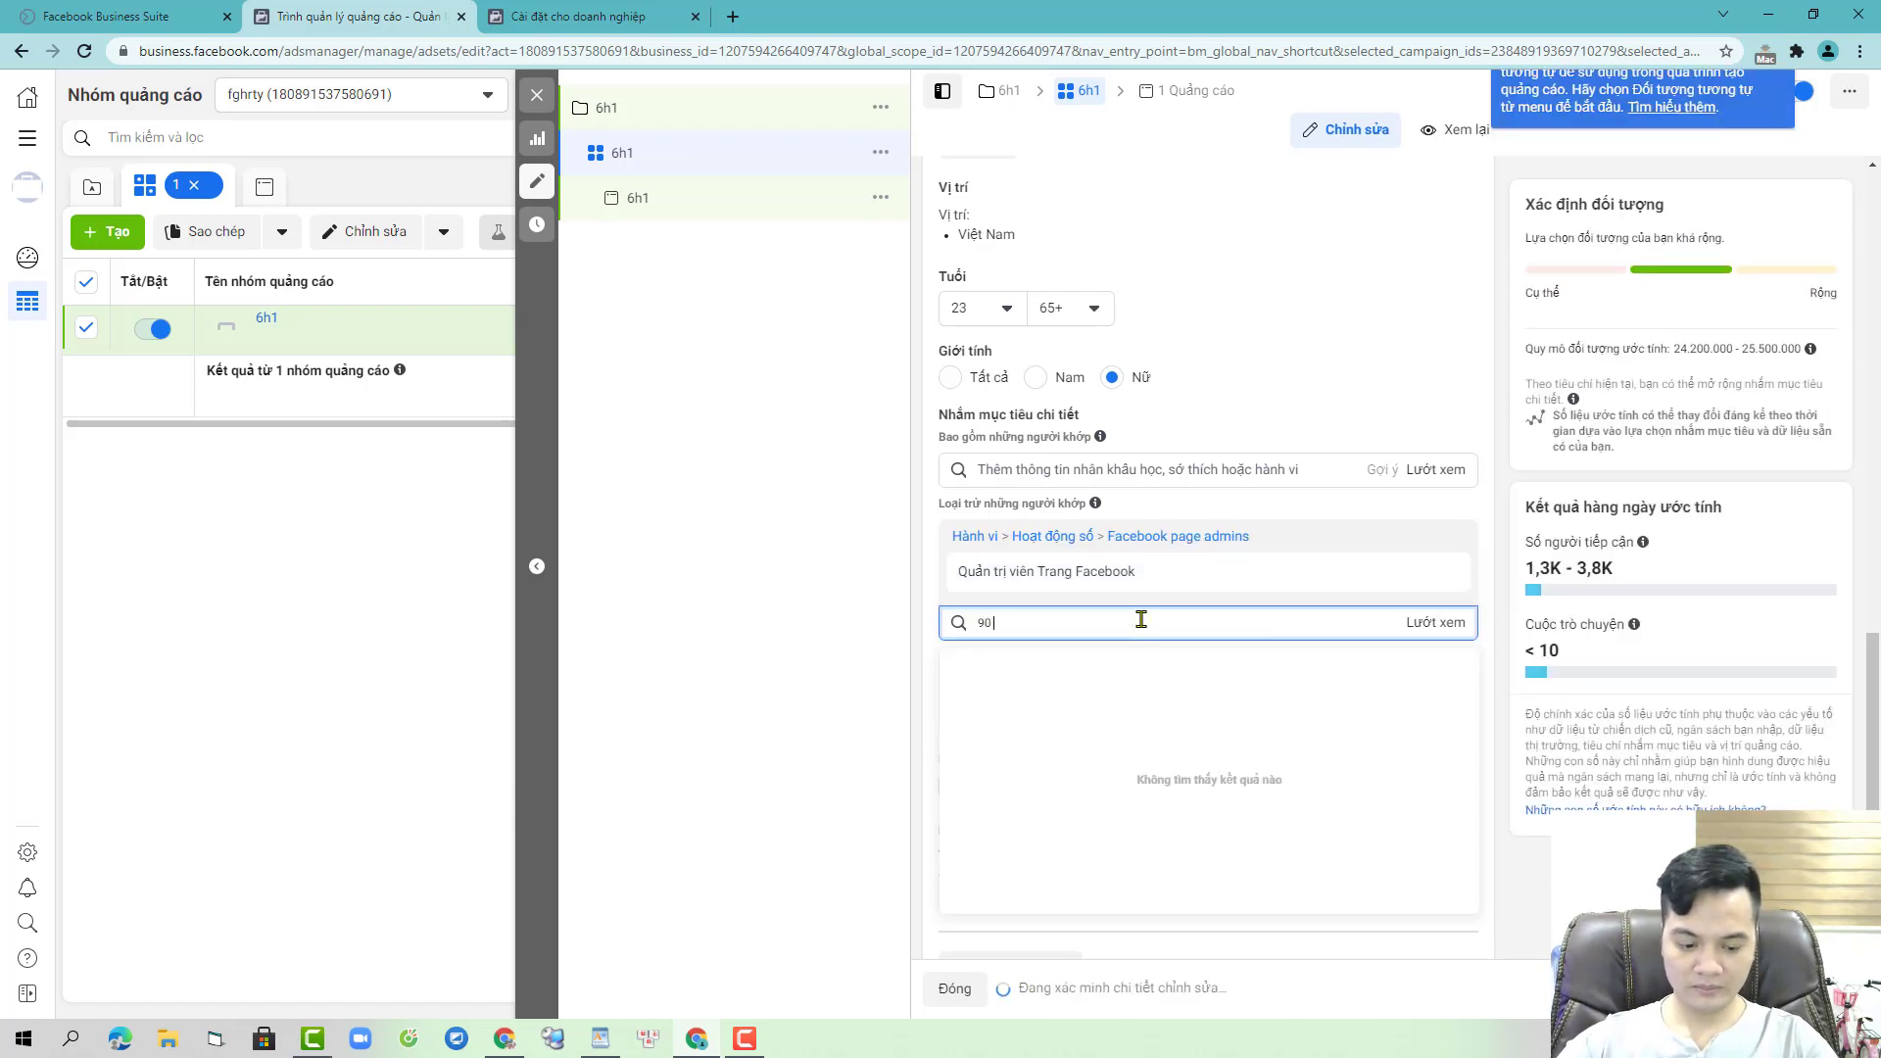
pyautogui.write('0 day')
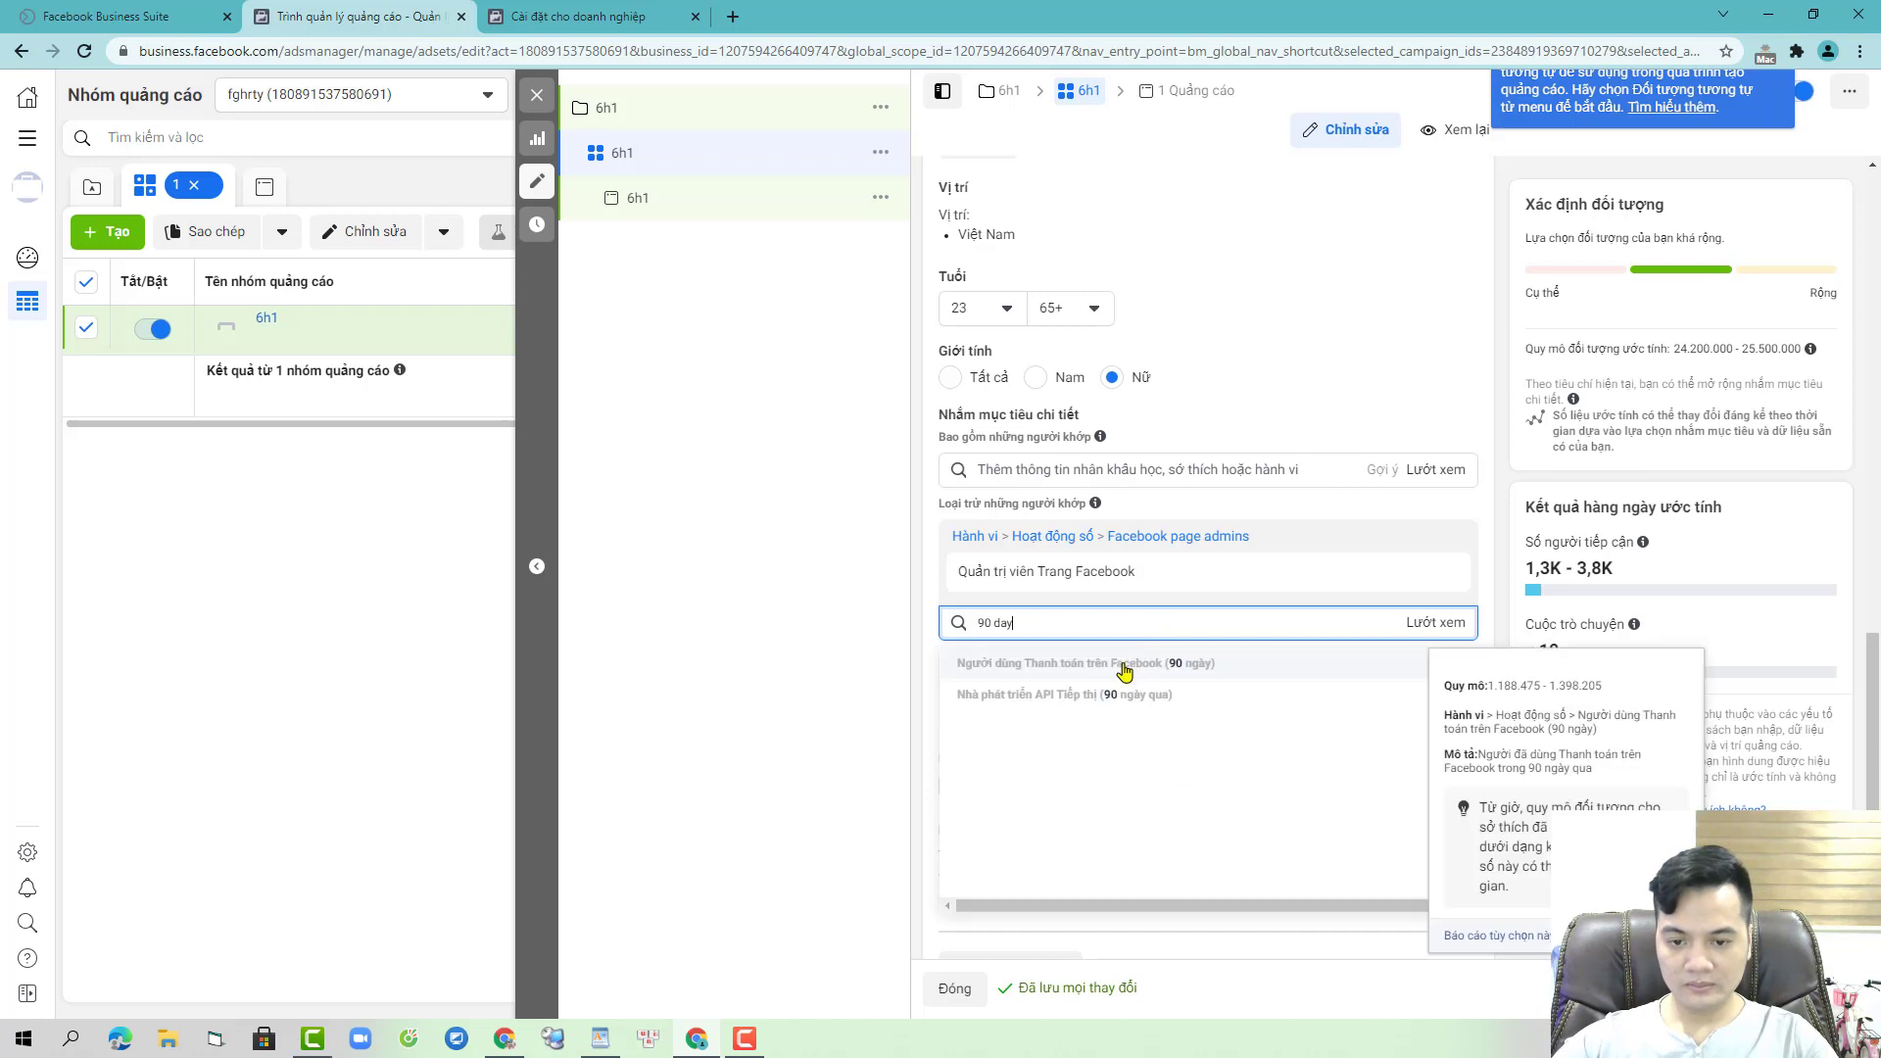
pyautogui.click(1088, 664)
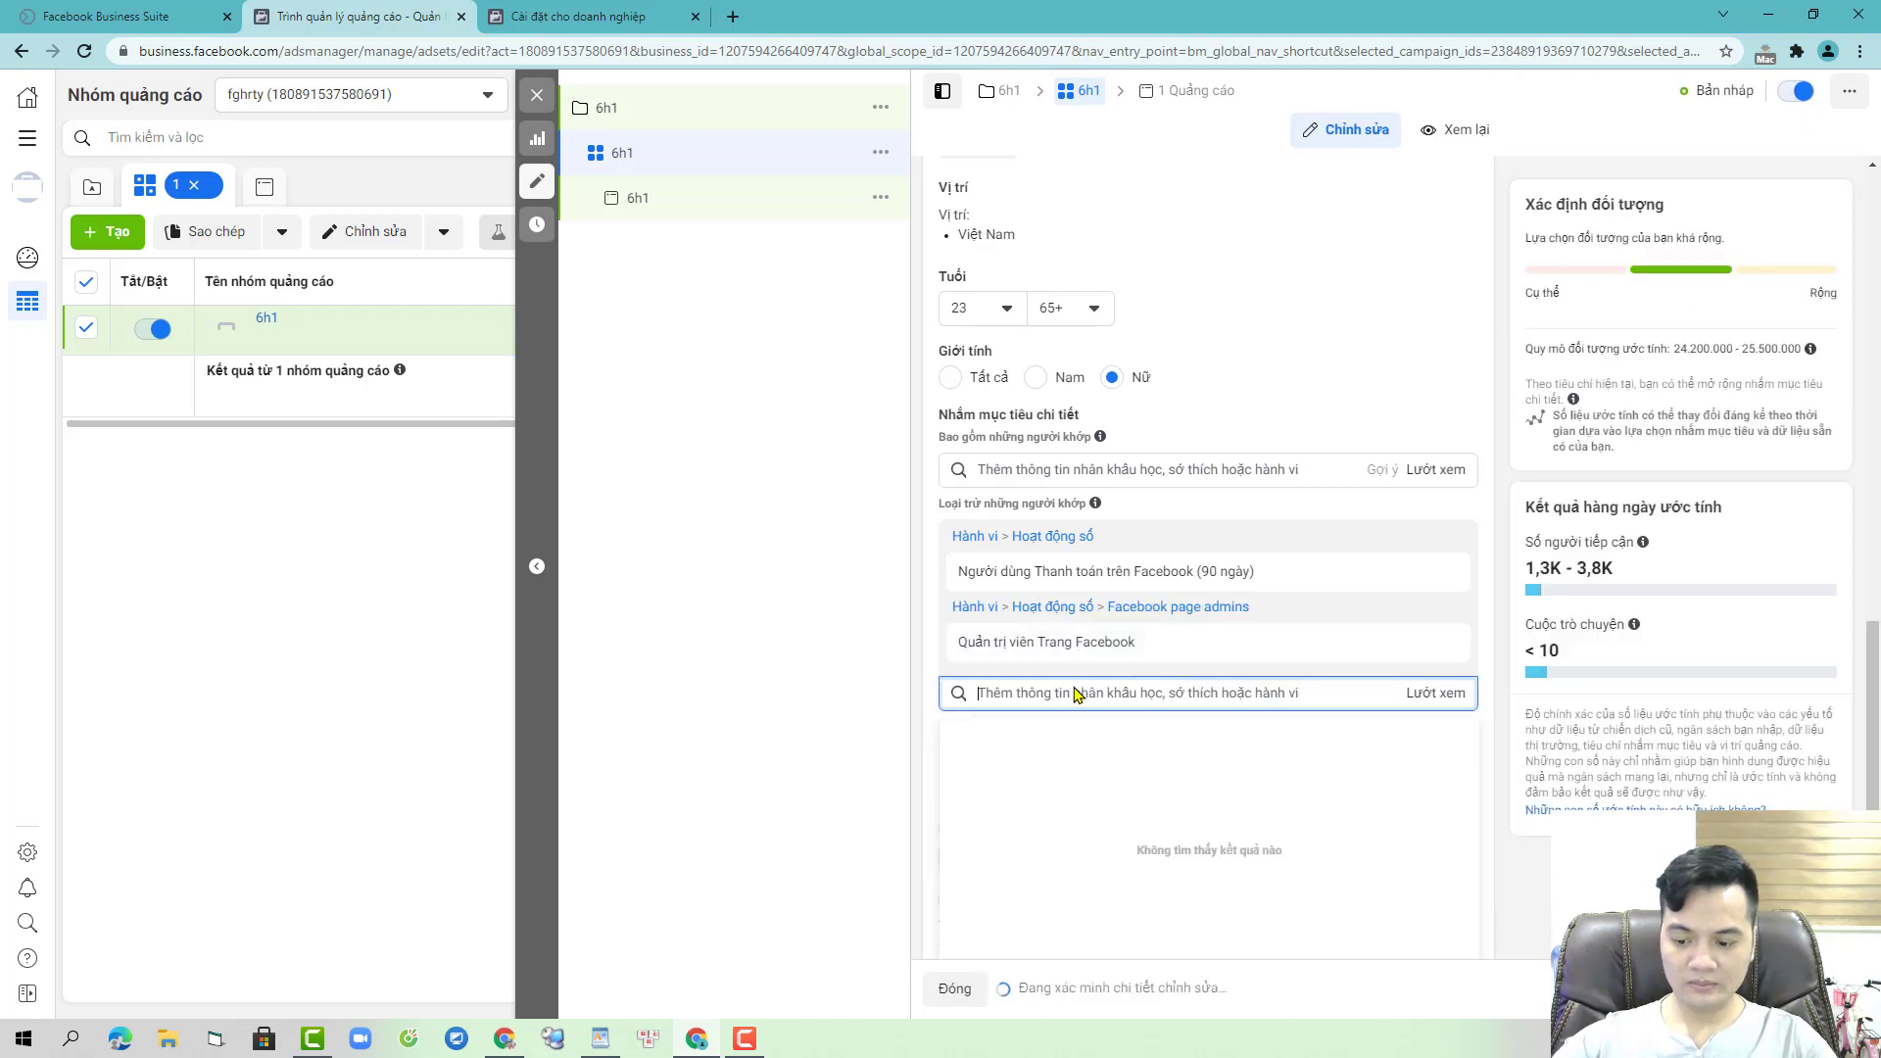
pyautogui.write('30 day')
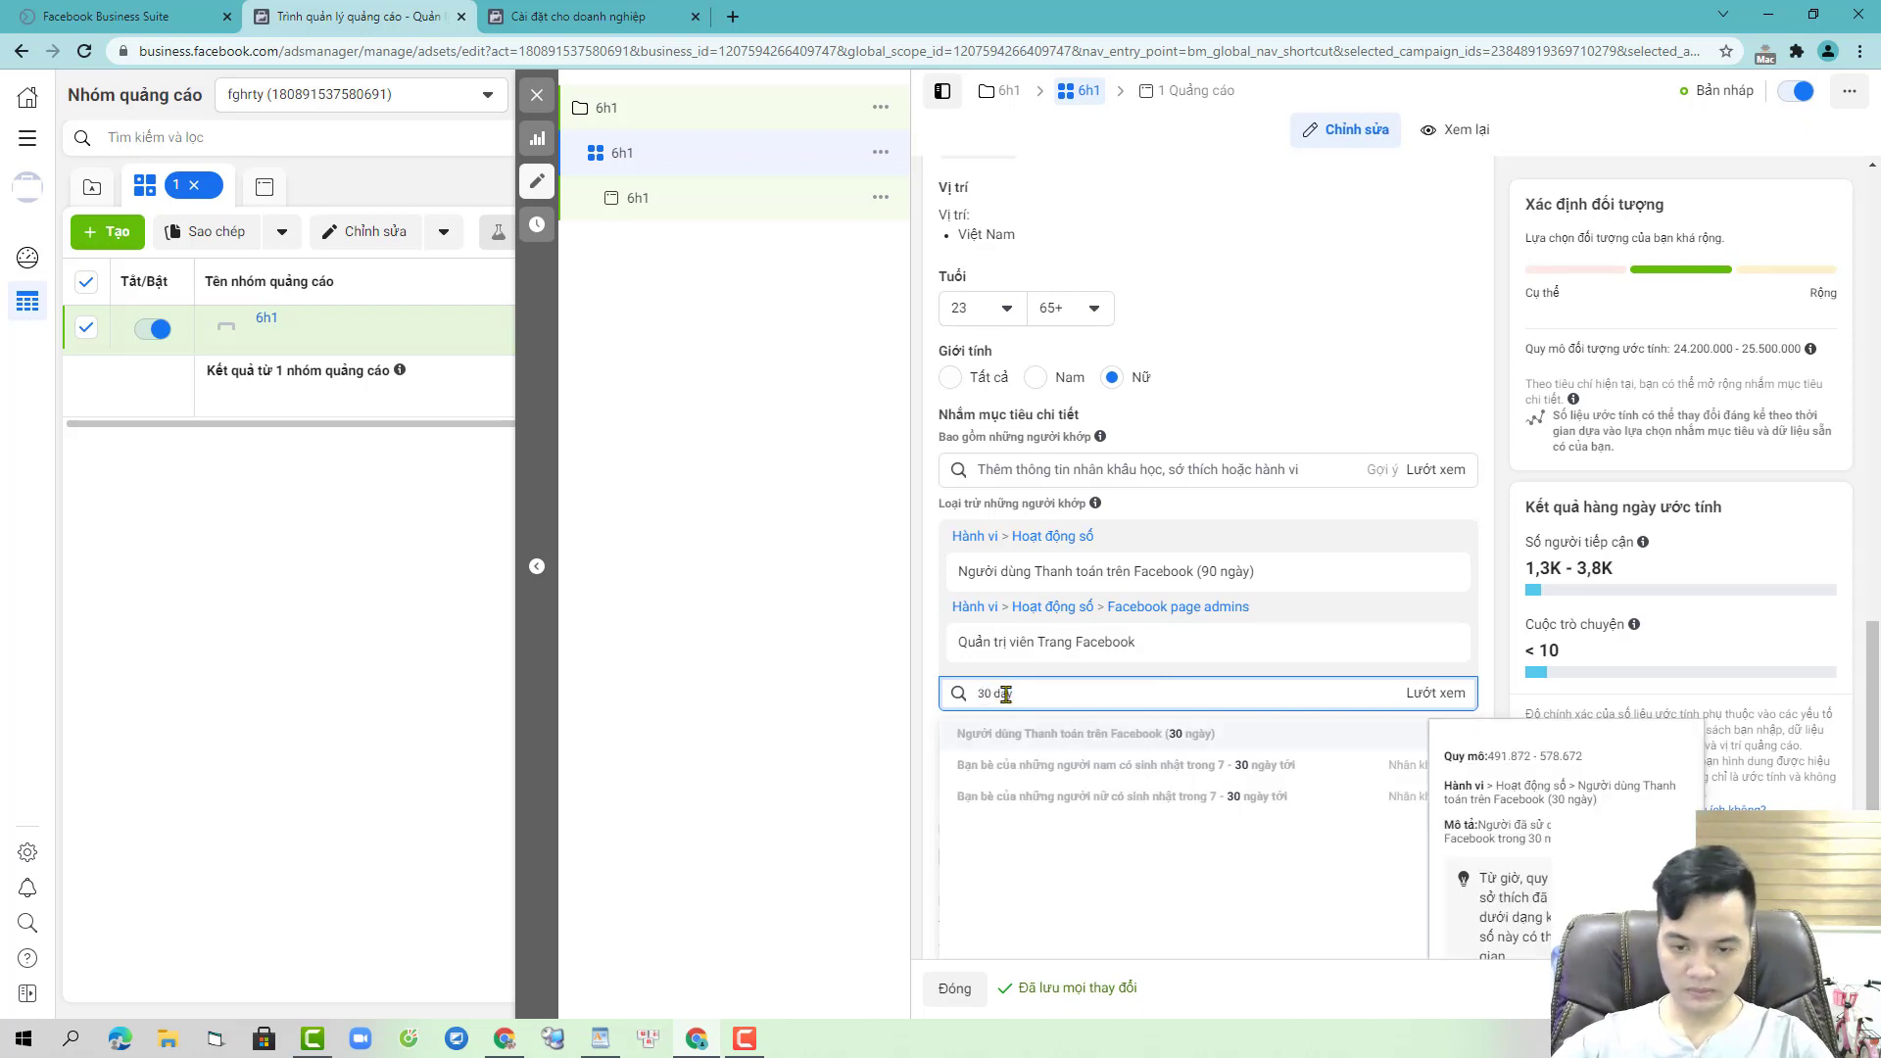
pyautogui.click(1148, 742)
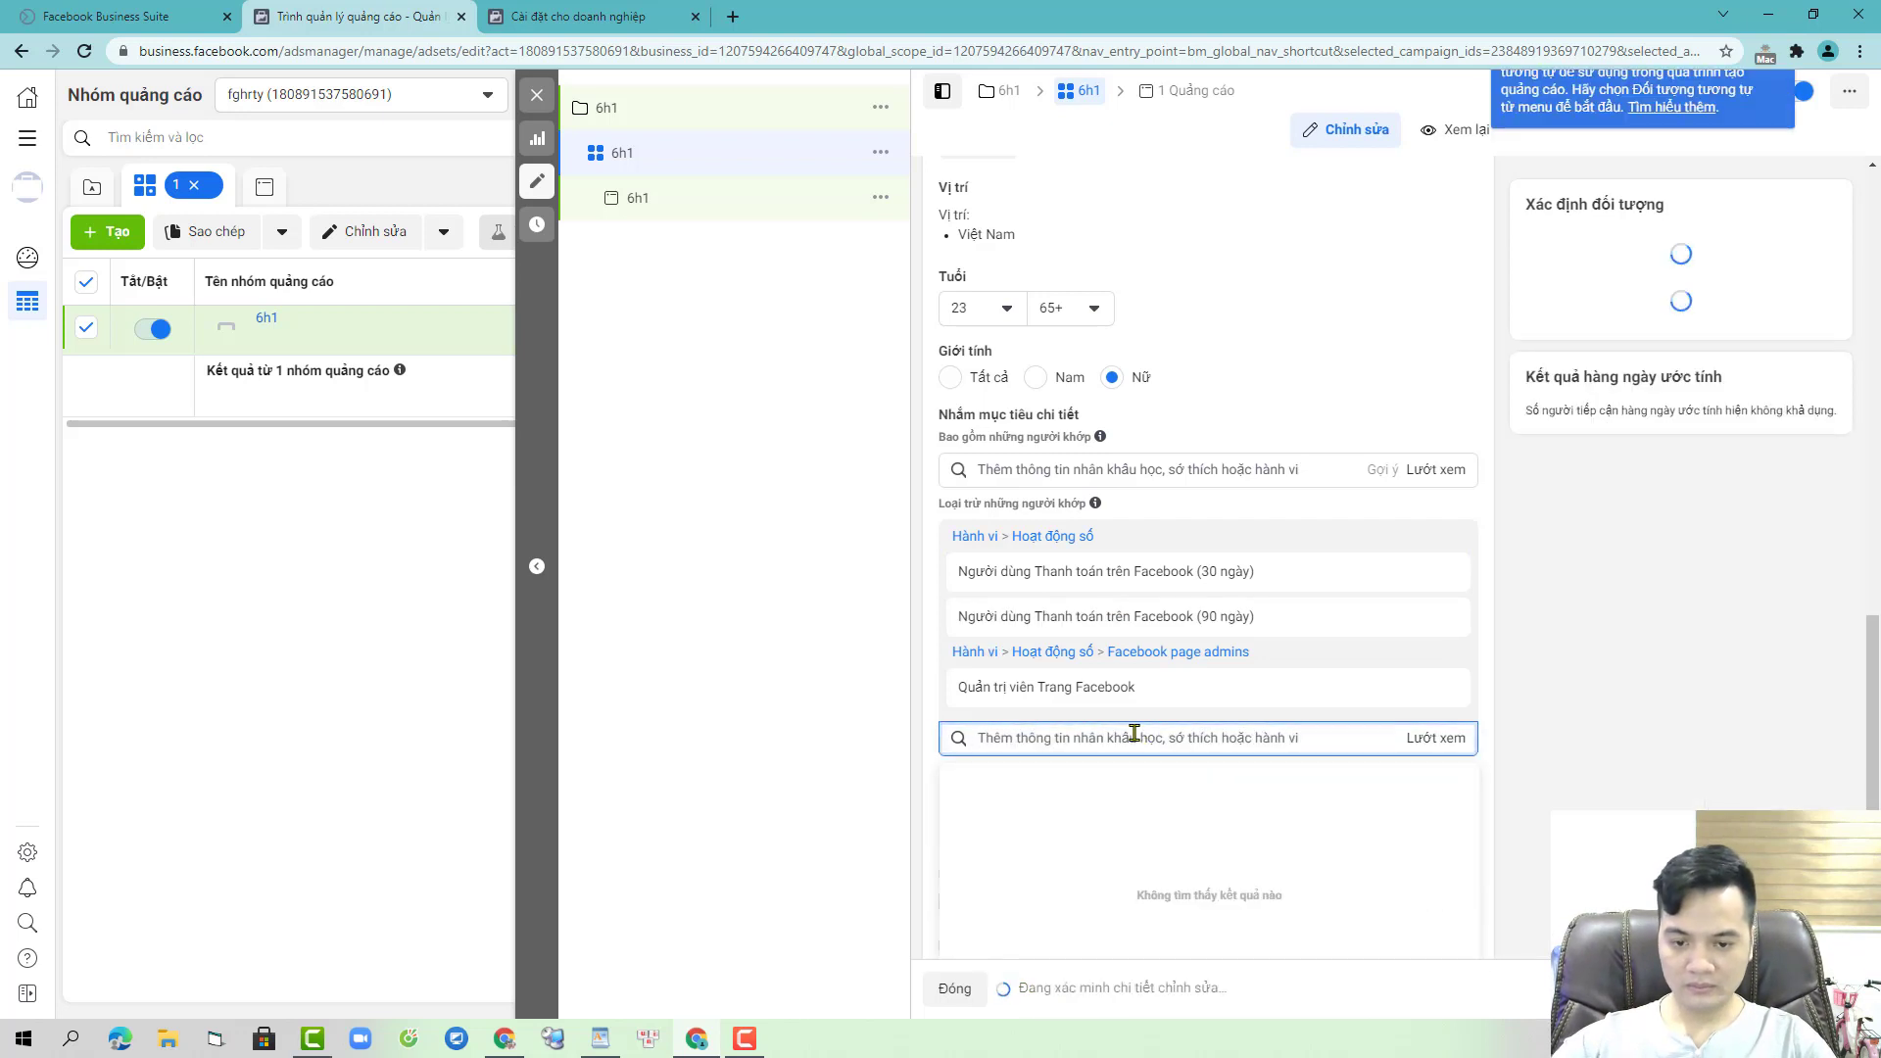
# - Also exclude 1-3-month and under-1-month mobile users, Đại học Bôn Ba, and Công ty chém gió xuyên quốc gia
pyautogui.write('1-3')
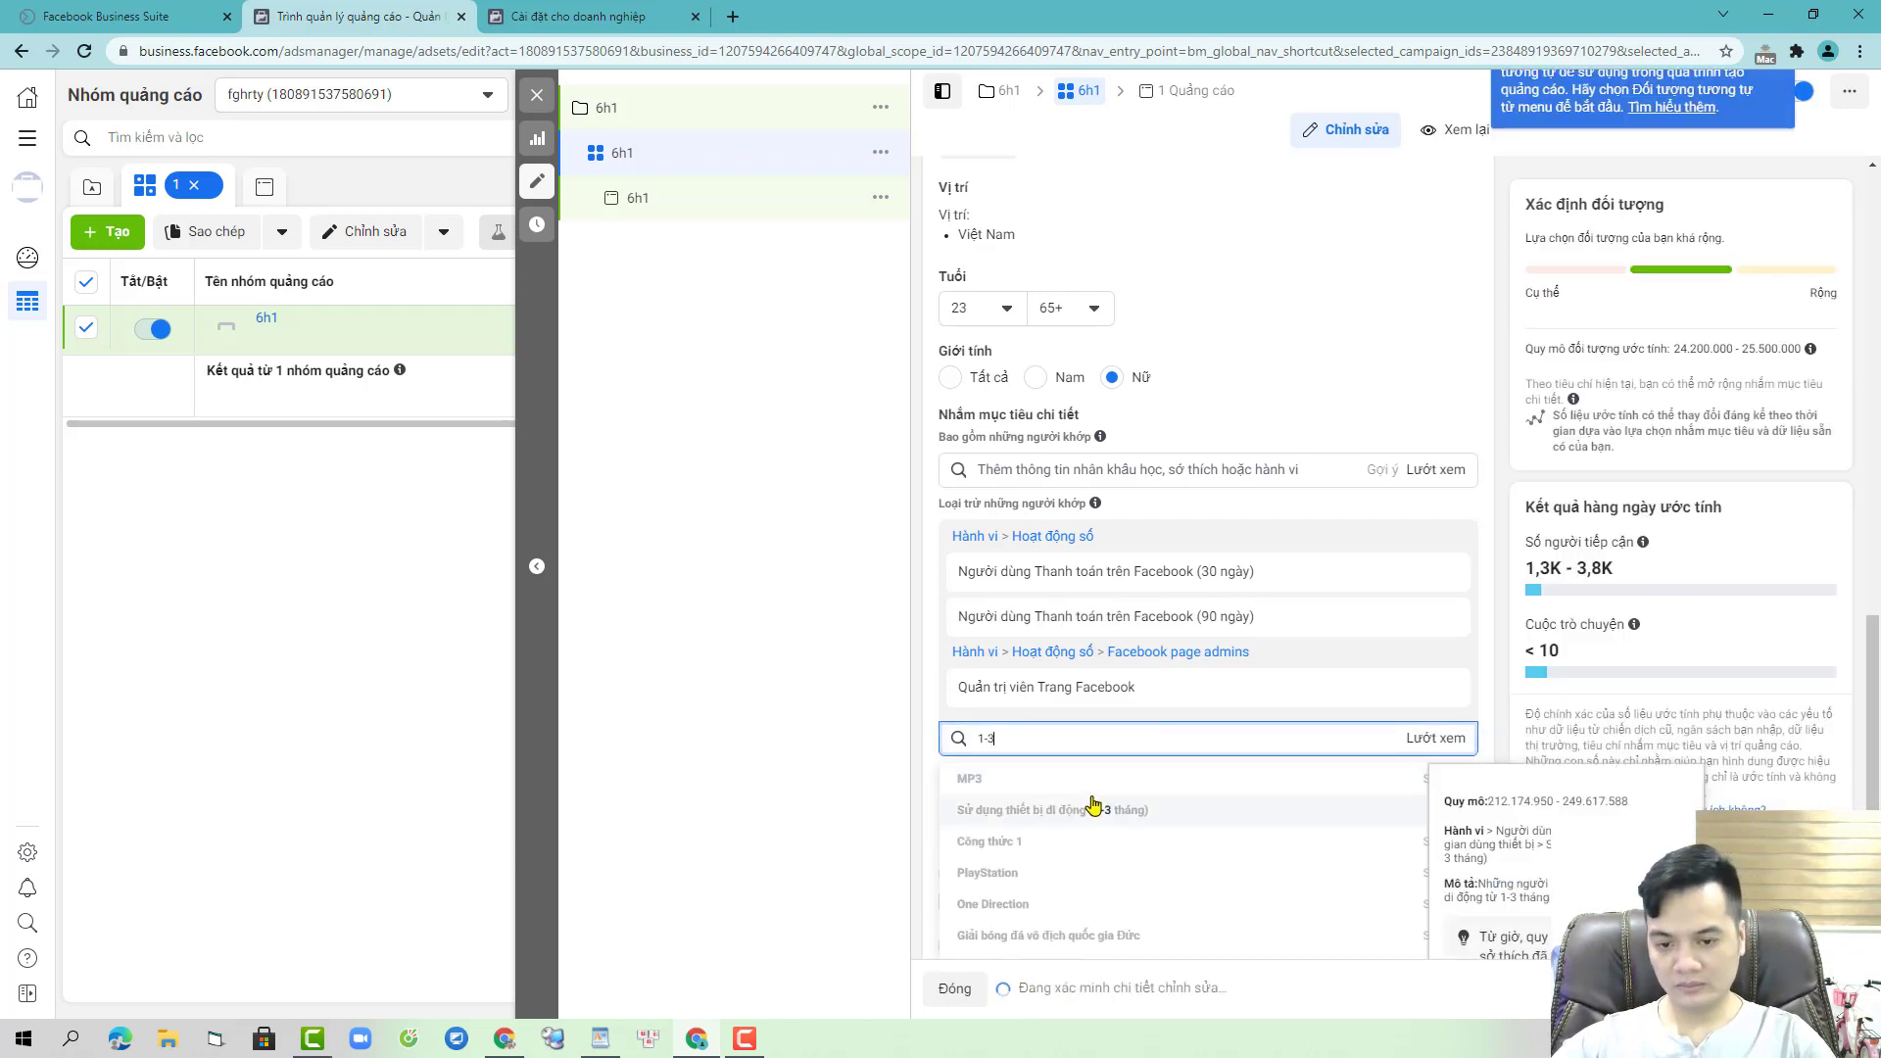
pyautogui.click(1092, 809)
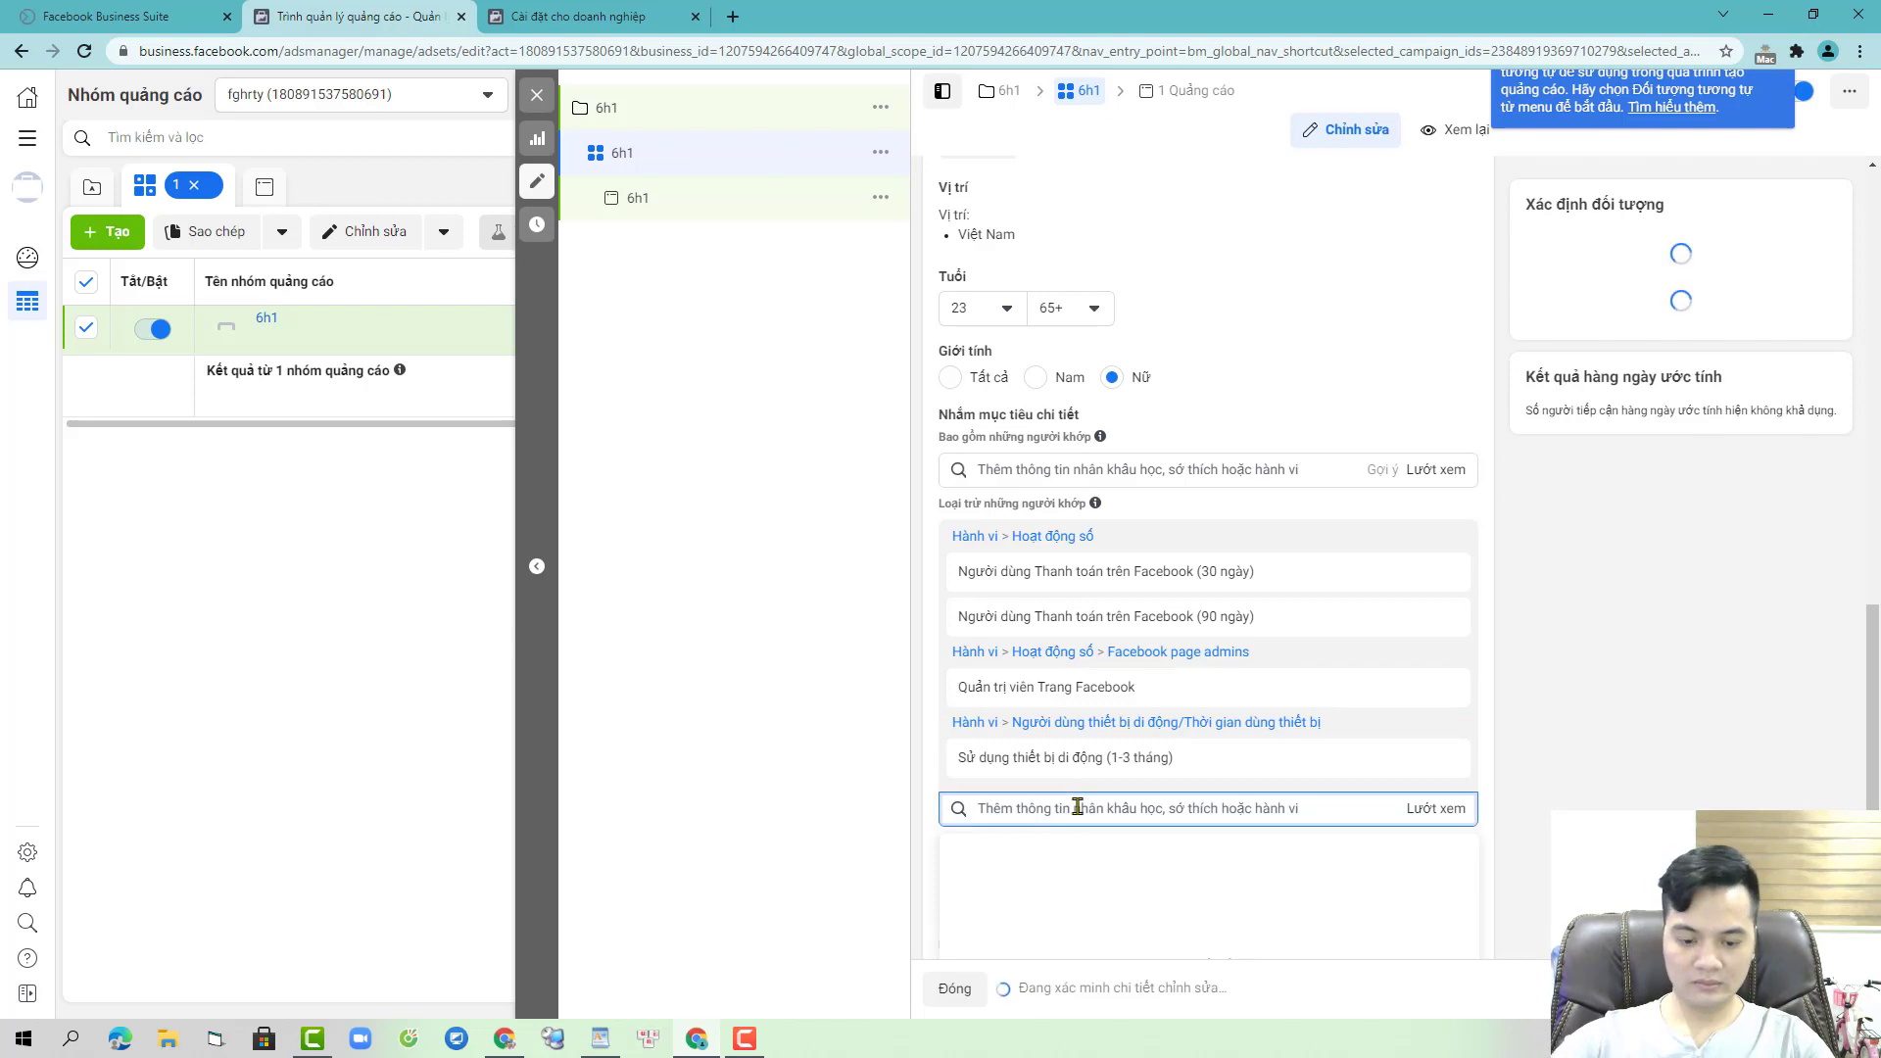
pyautogui.write('dụ')
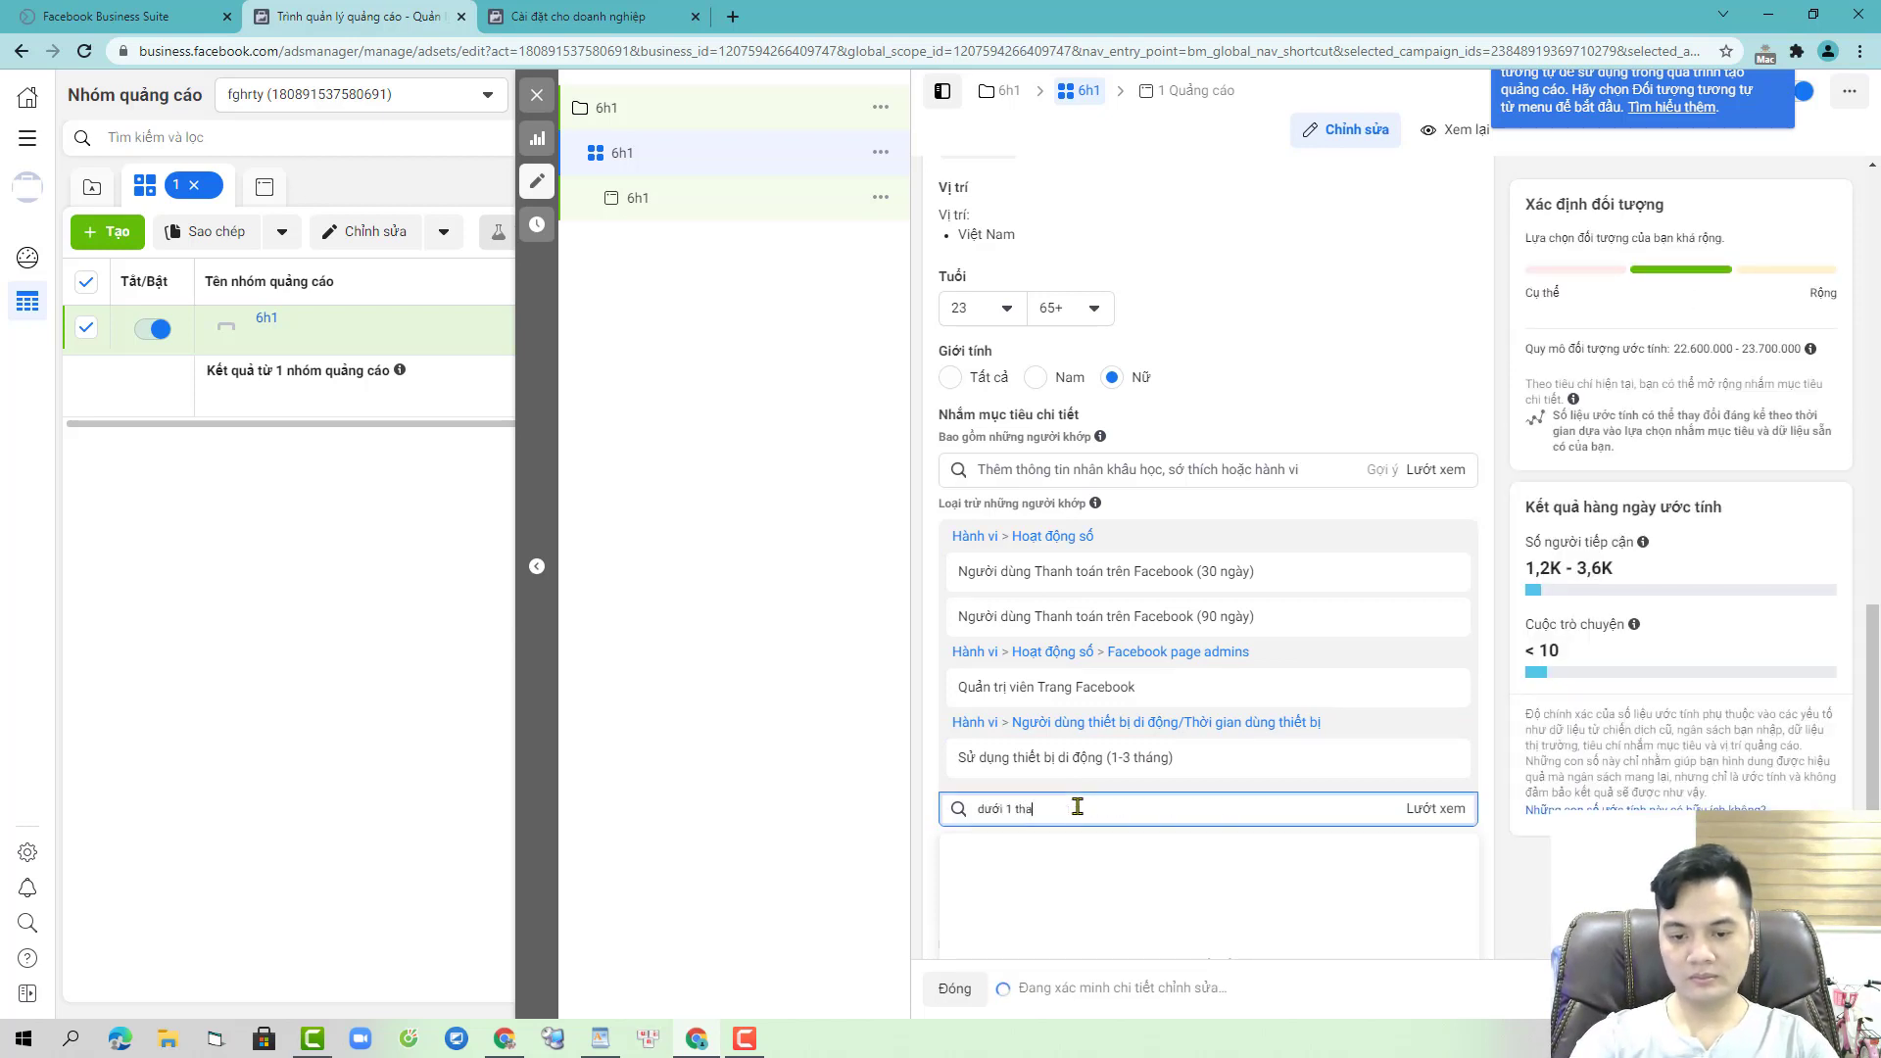
pyautogui.write('ới 1 thang')
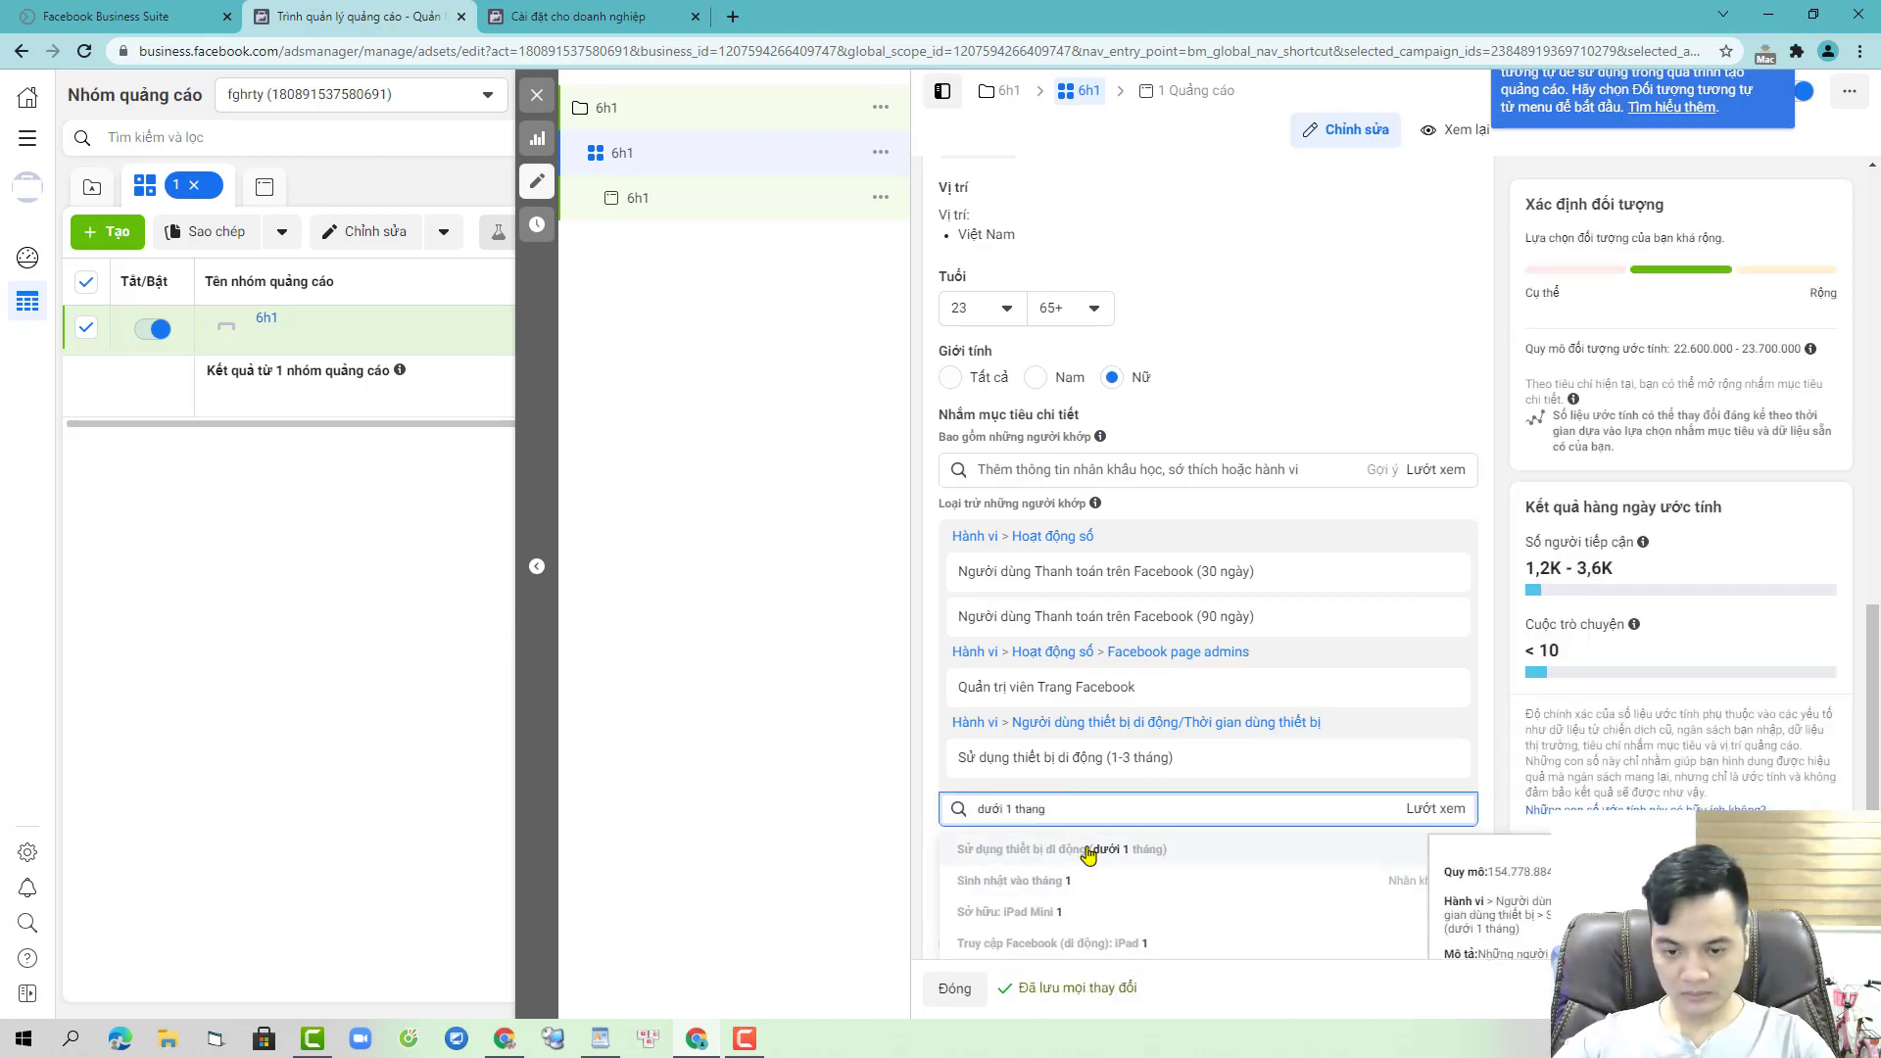
pyautogui.click(1097, 856)
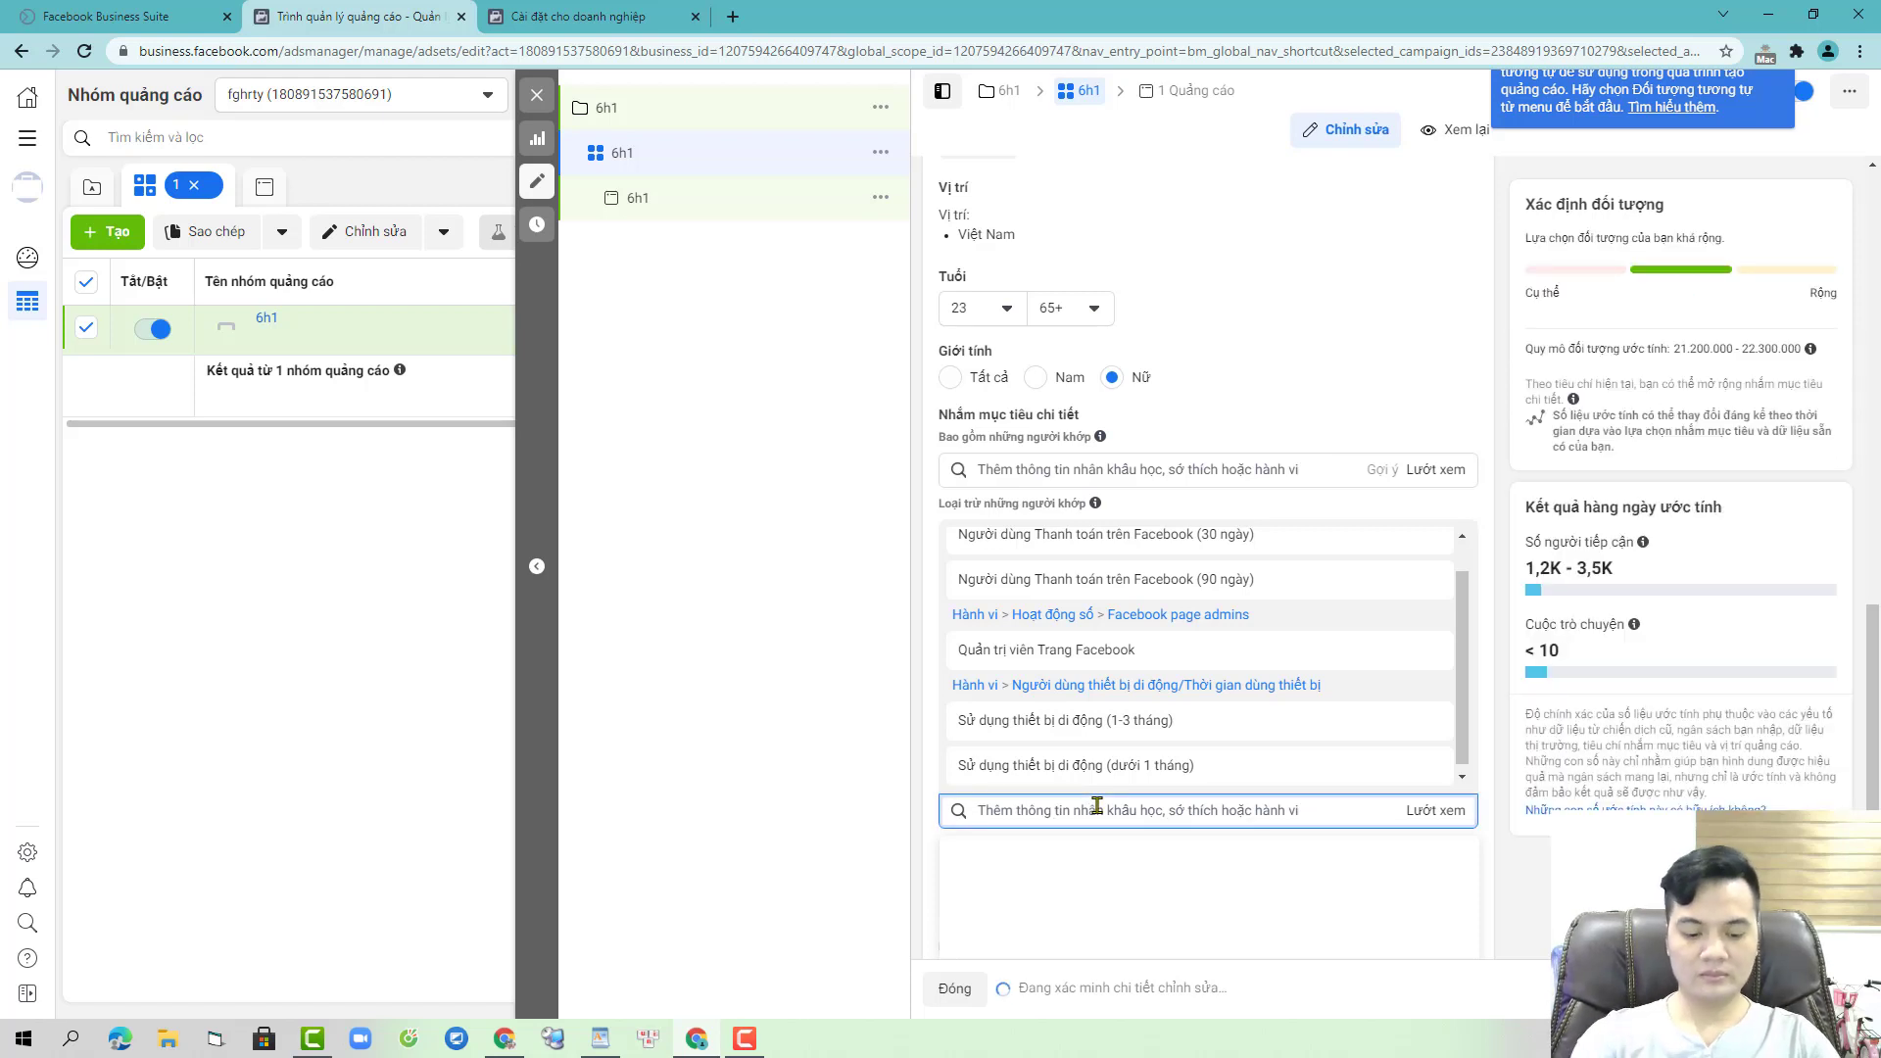
pyautogui.write('da')
pyautogui.write('i học')
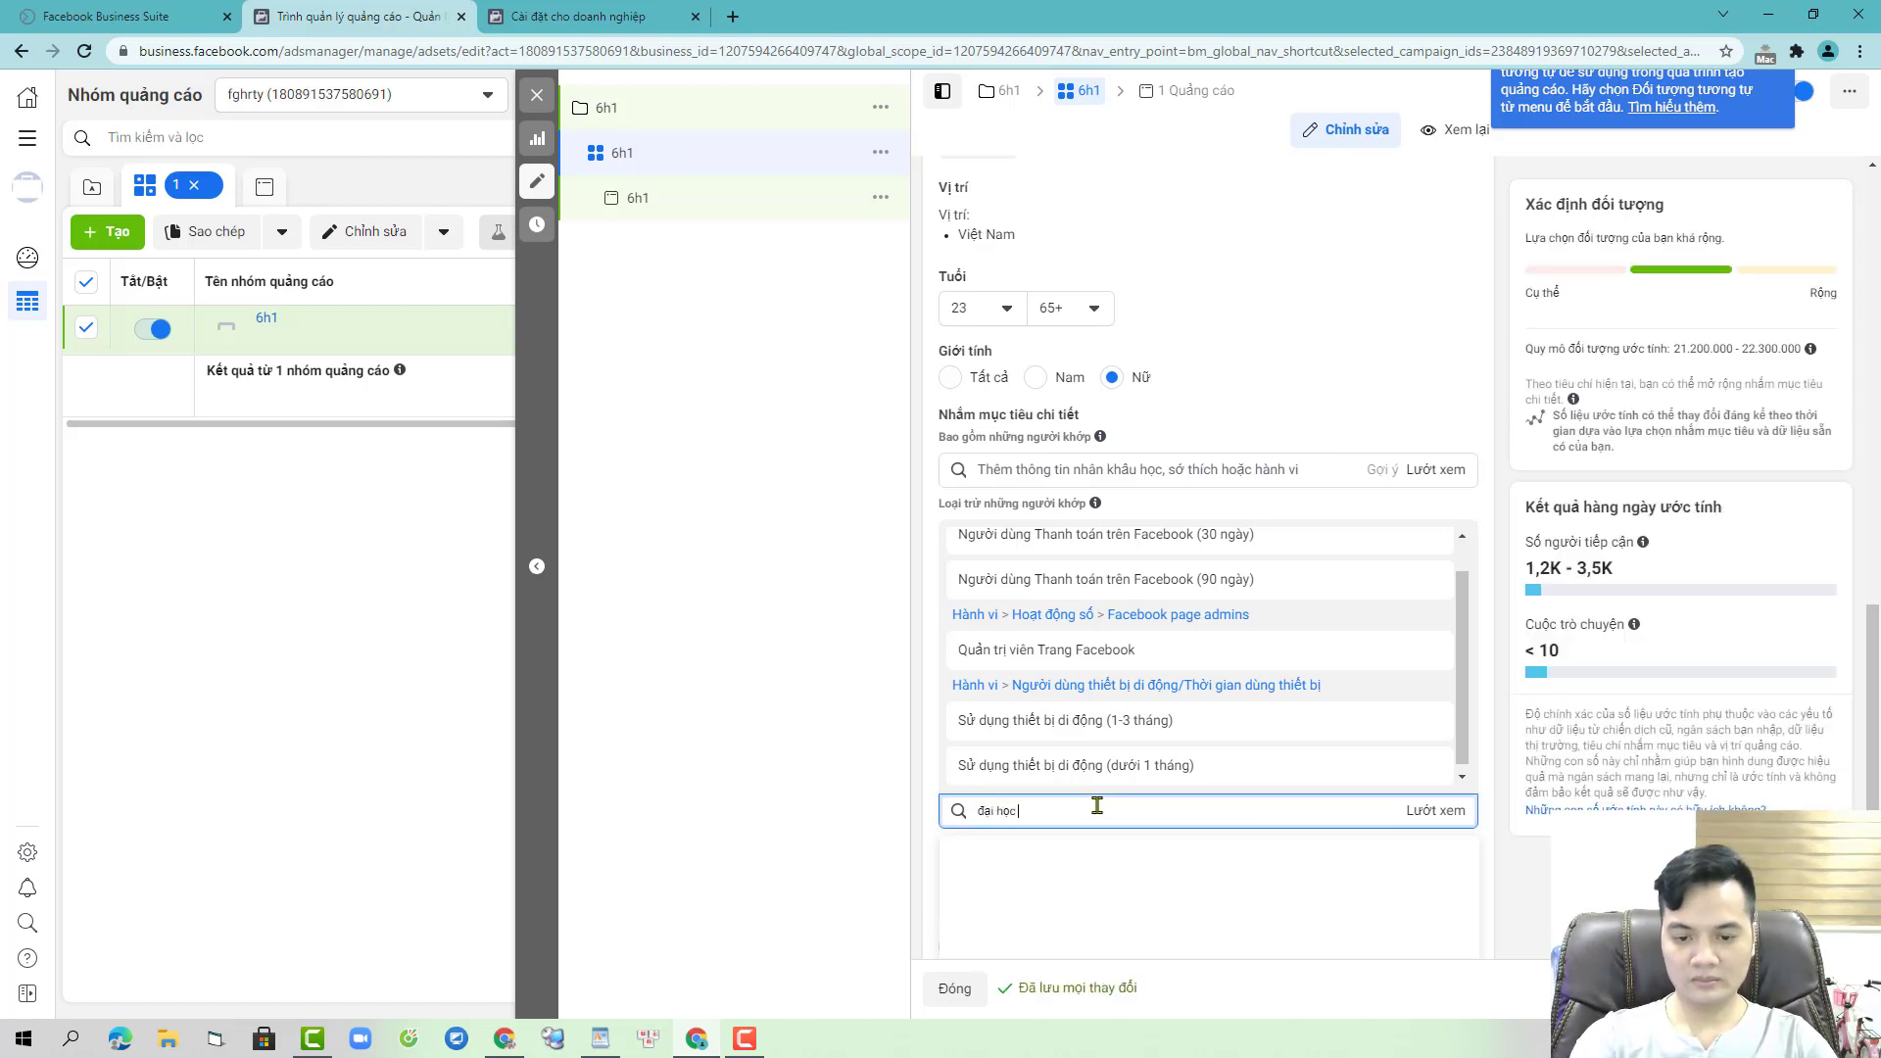
pyautogui.write(' bôn')
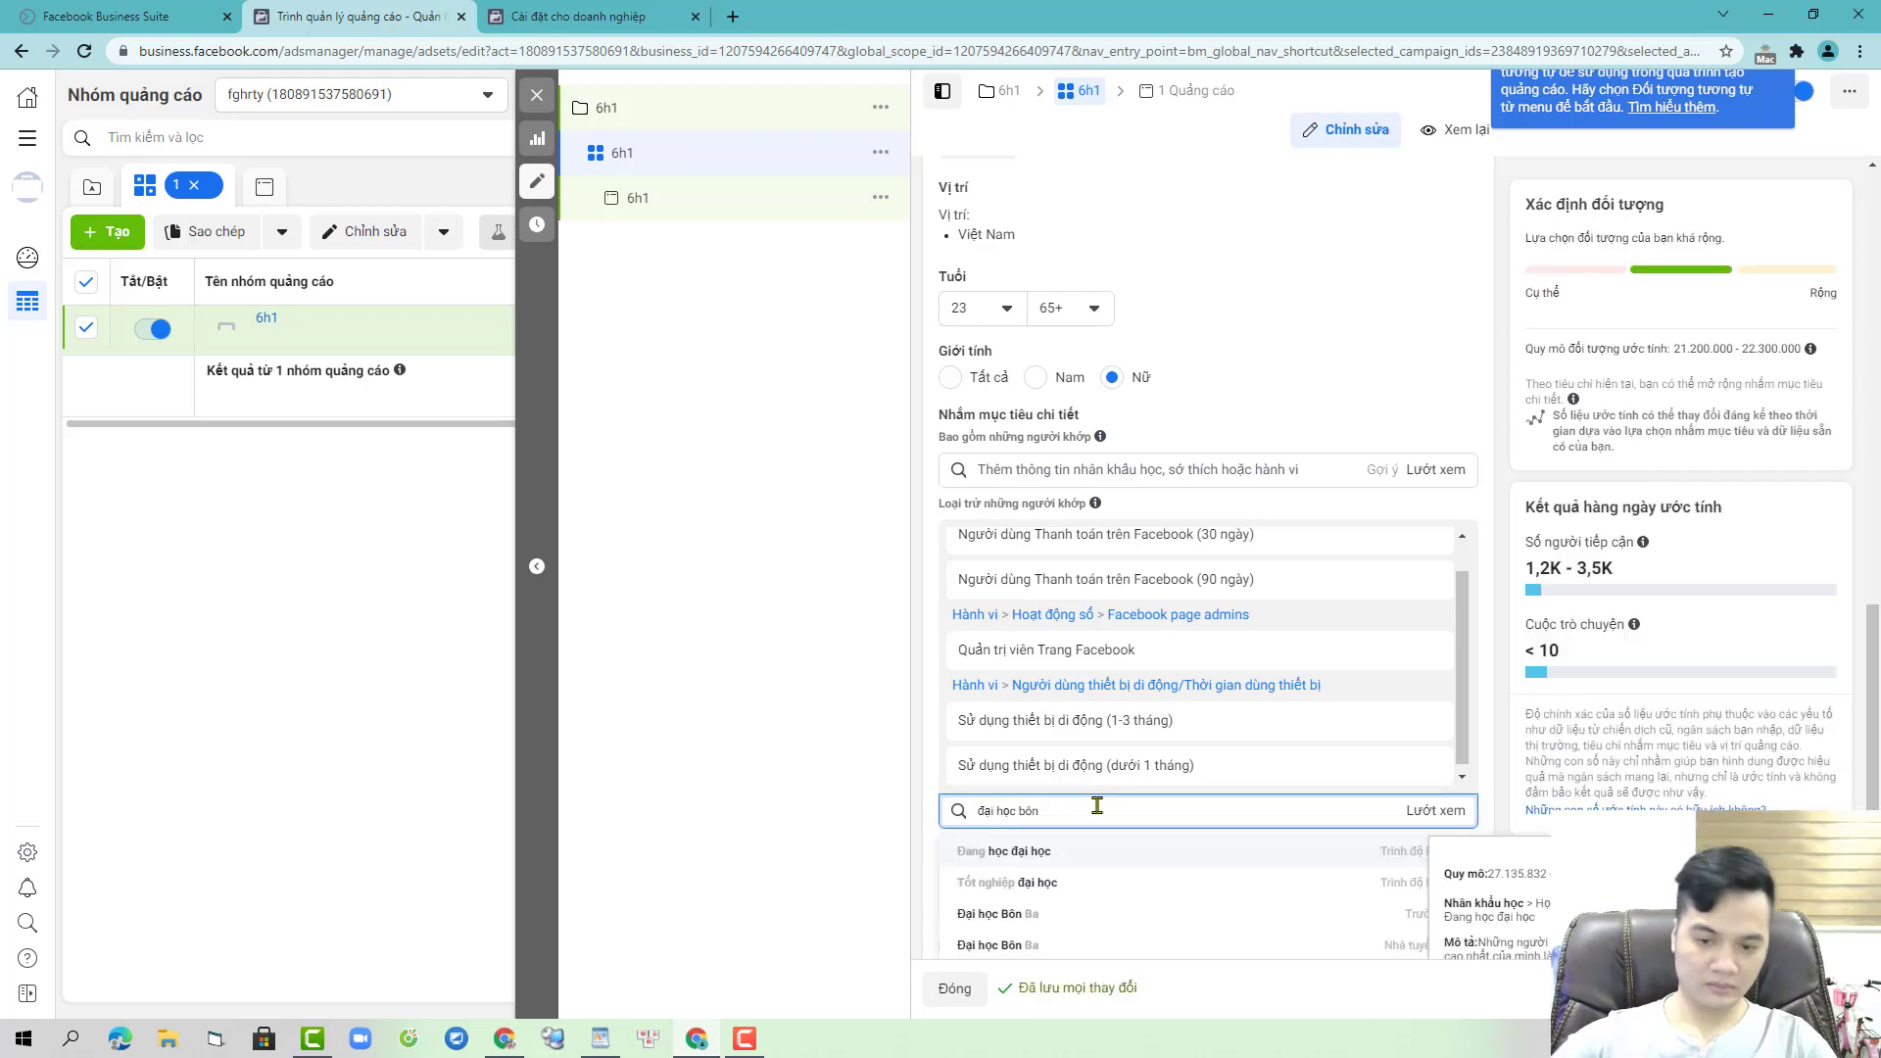
pyautogui.click(1053, 916)
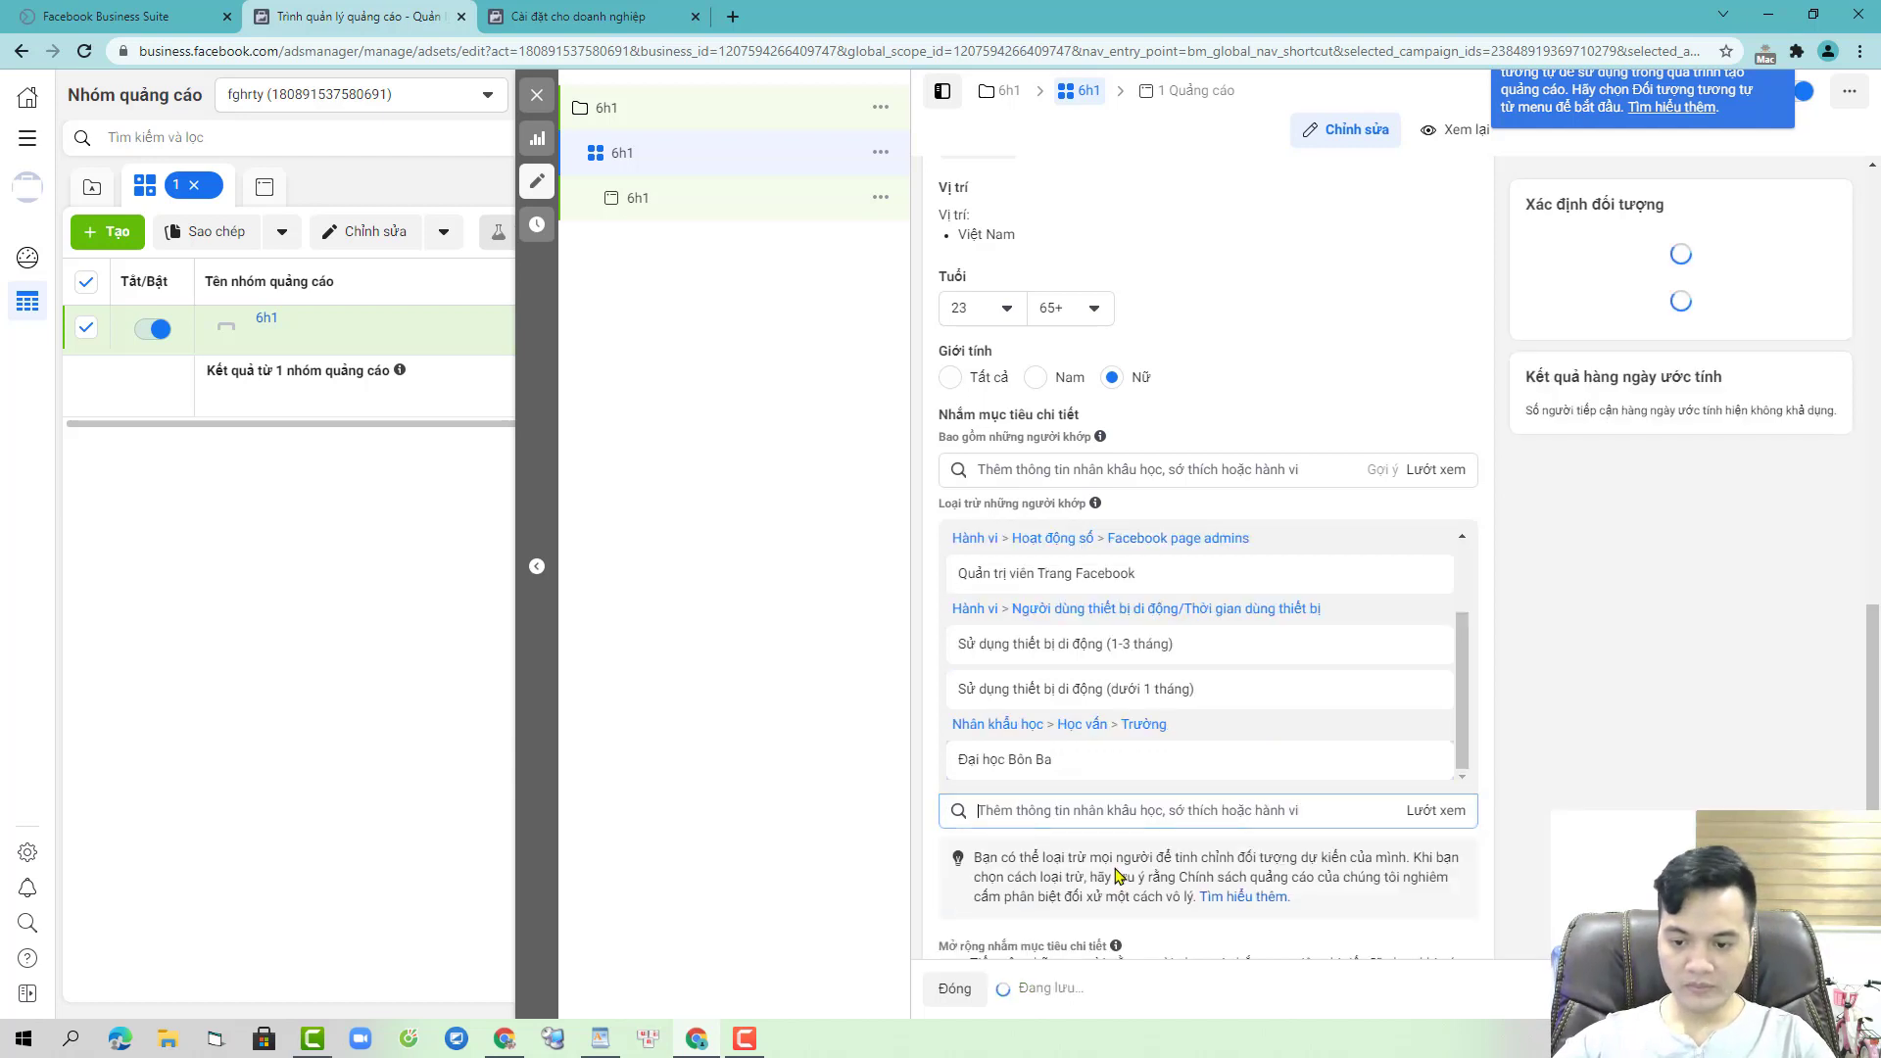
pyautogui.write('chịe')
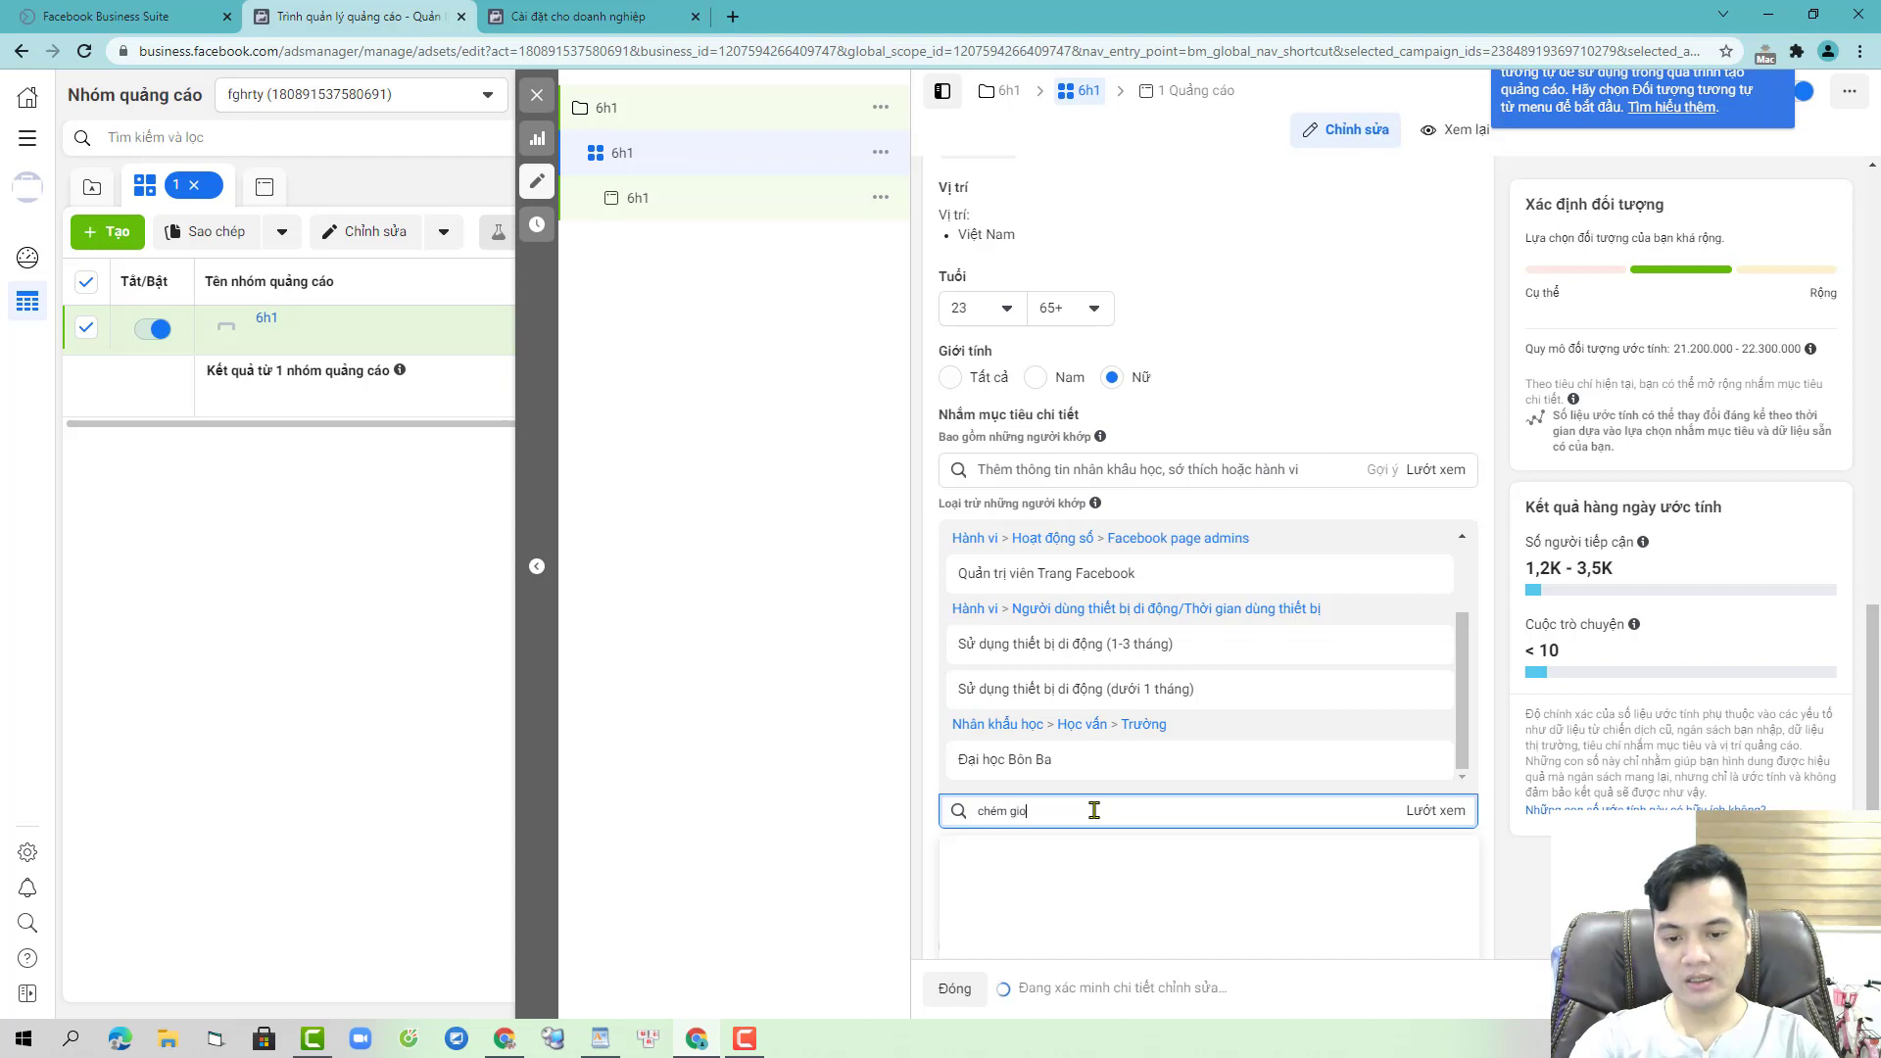
pyautogui.write('s')
pyautogui.scroll(-2, 1264, 754)
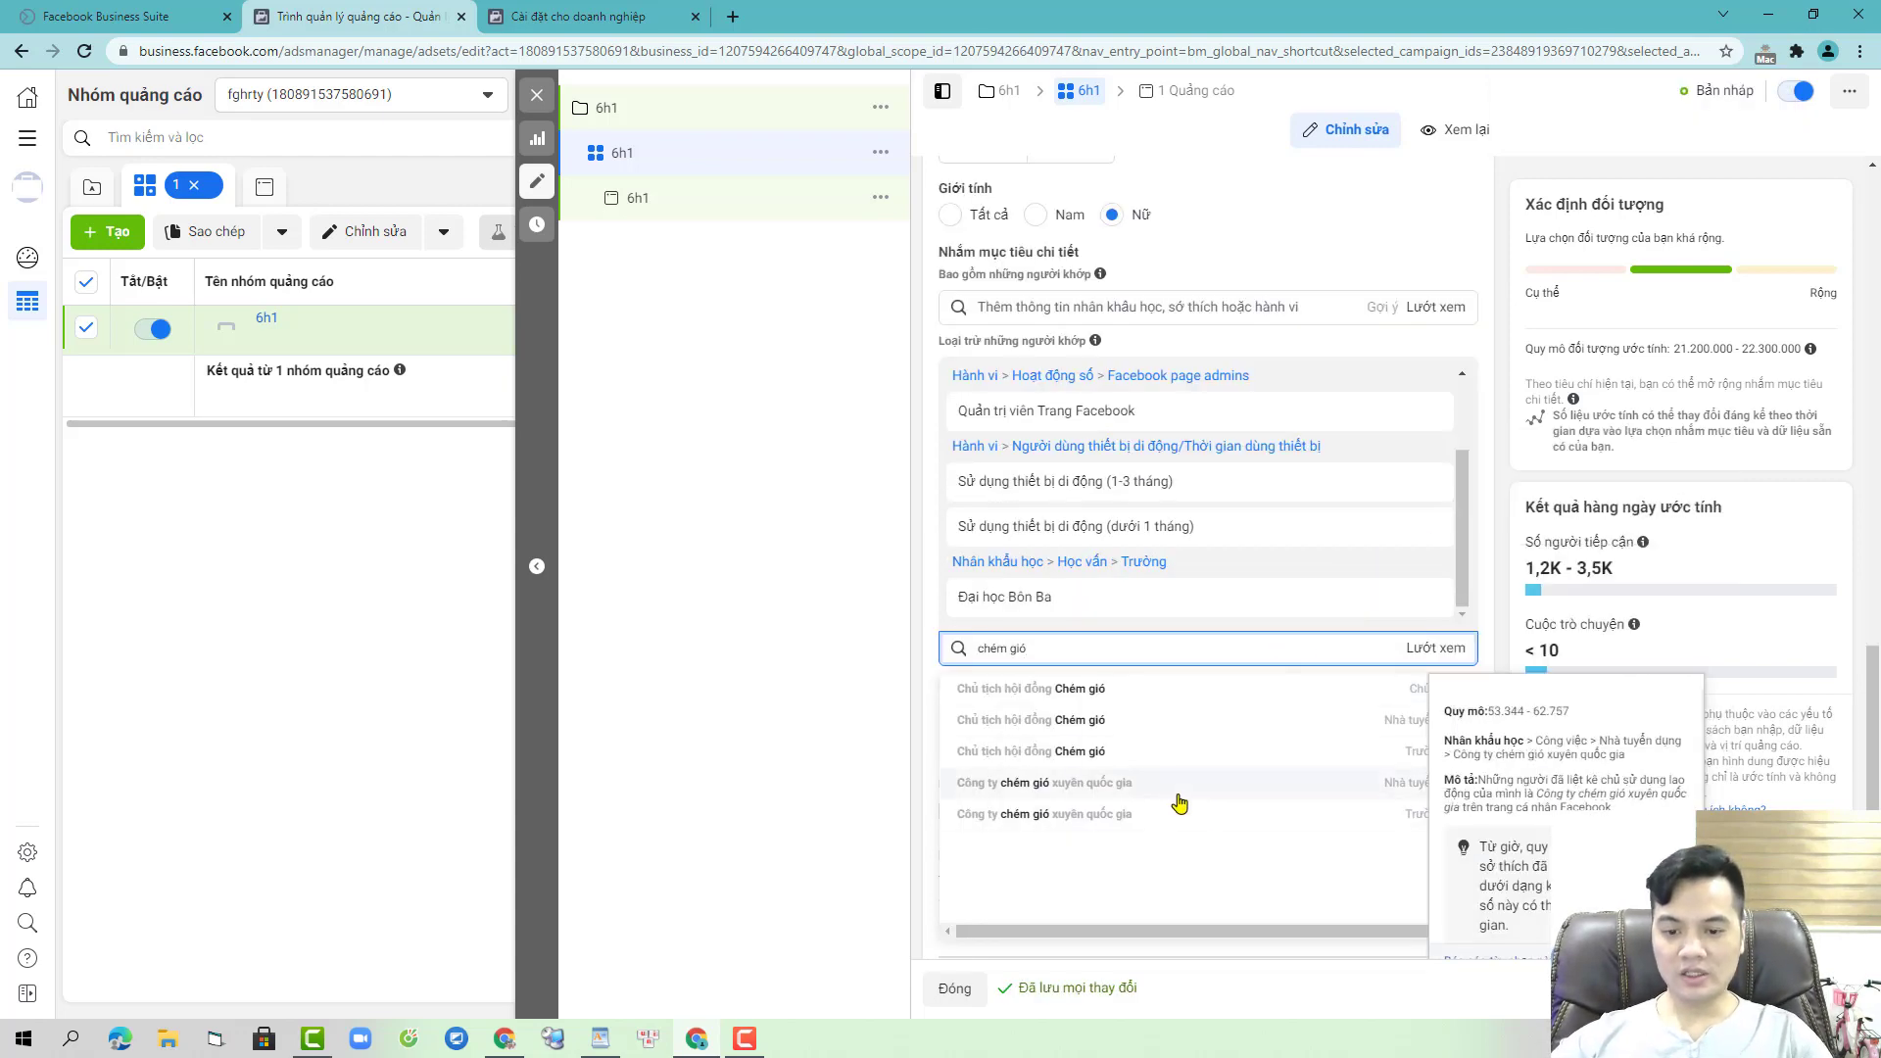
pyautogui.click(1244, 780)
pyautogui.scroll(-4, 980, 588)
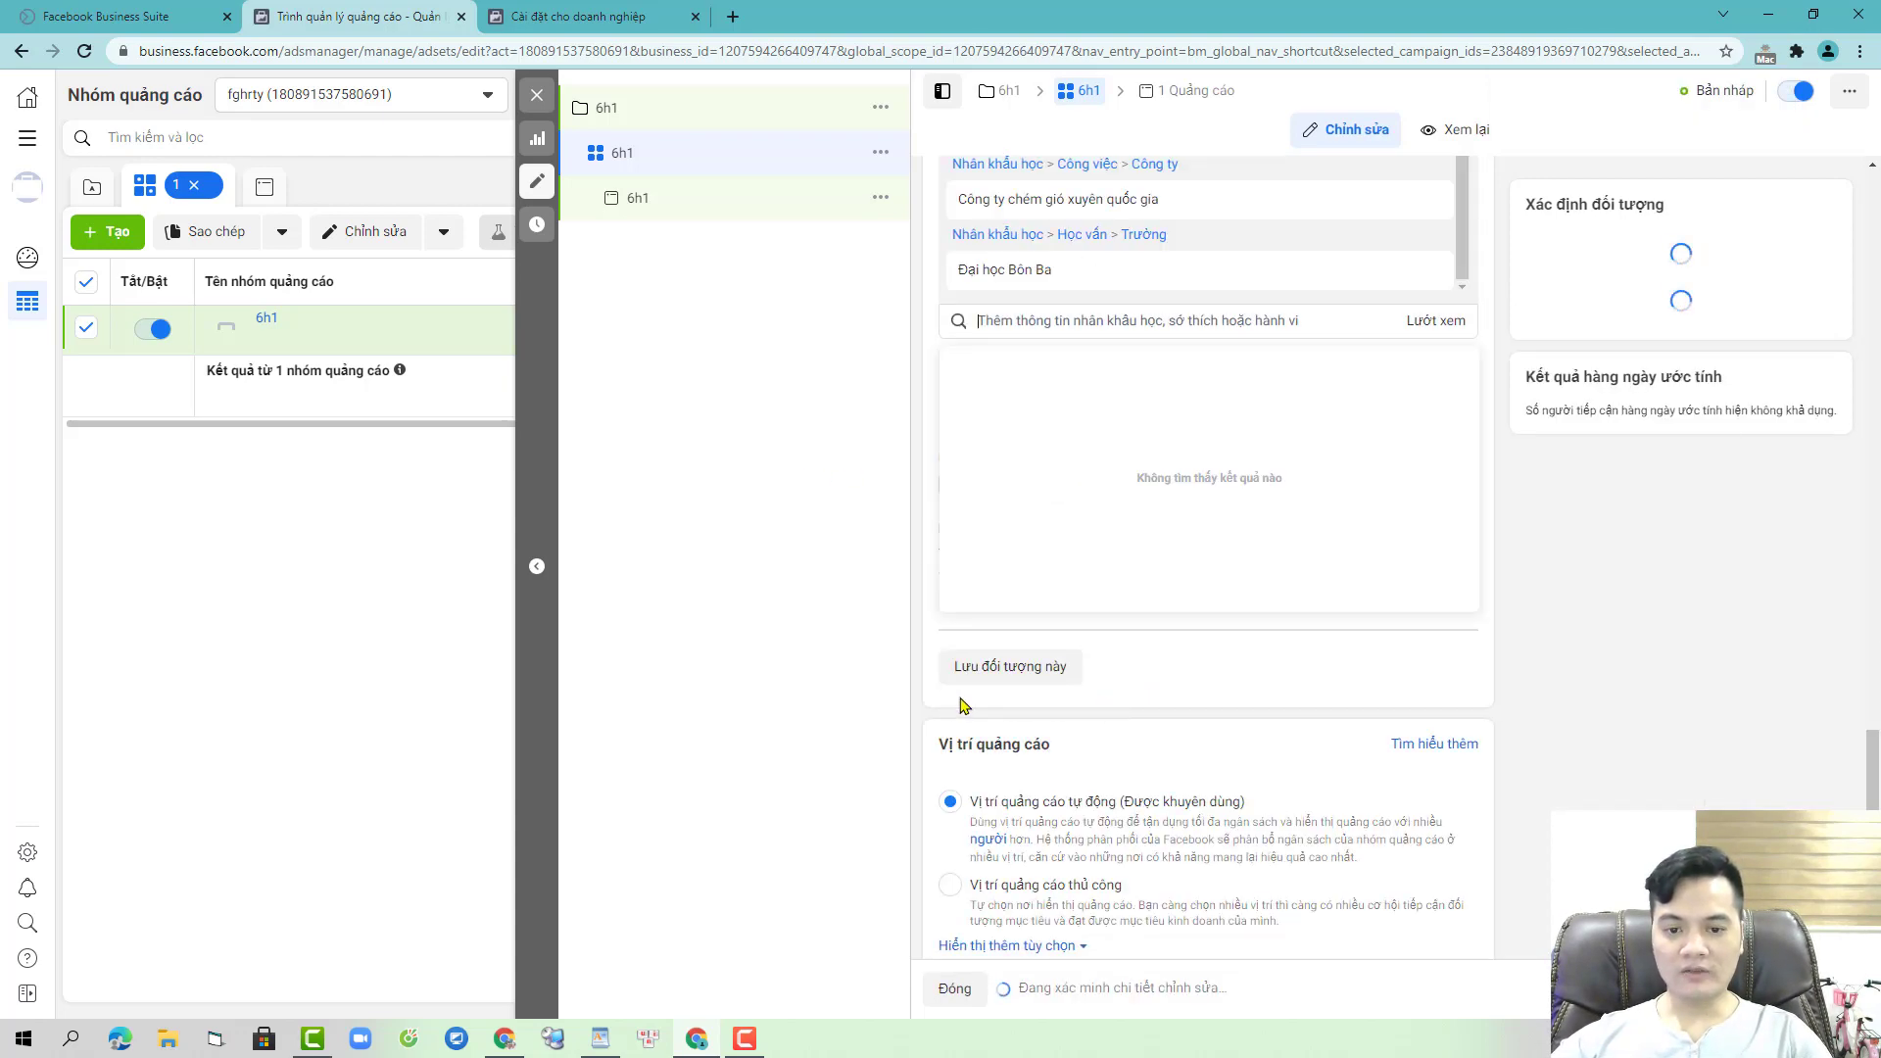
pyautogui.click(948, 887)
# - Uncheck Instagram, Messenger and Audience Network so only Facebook placements remain
pyautogui.scroll(-6, 1401, 798)
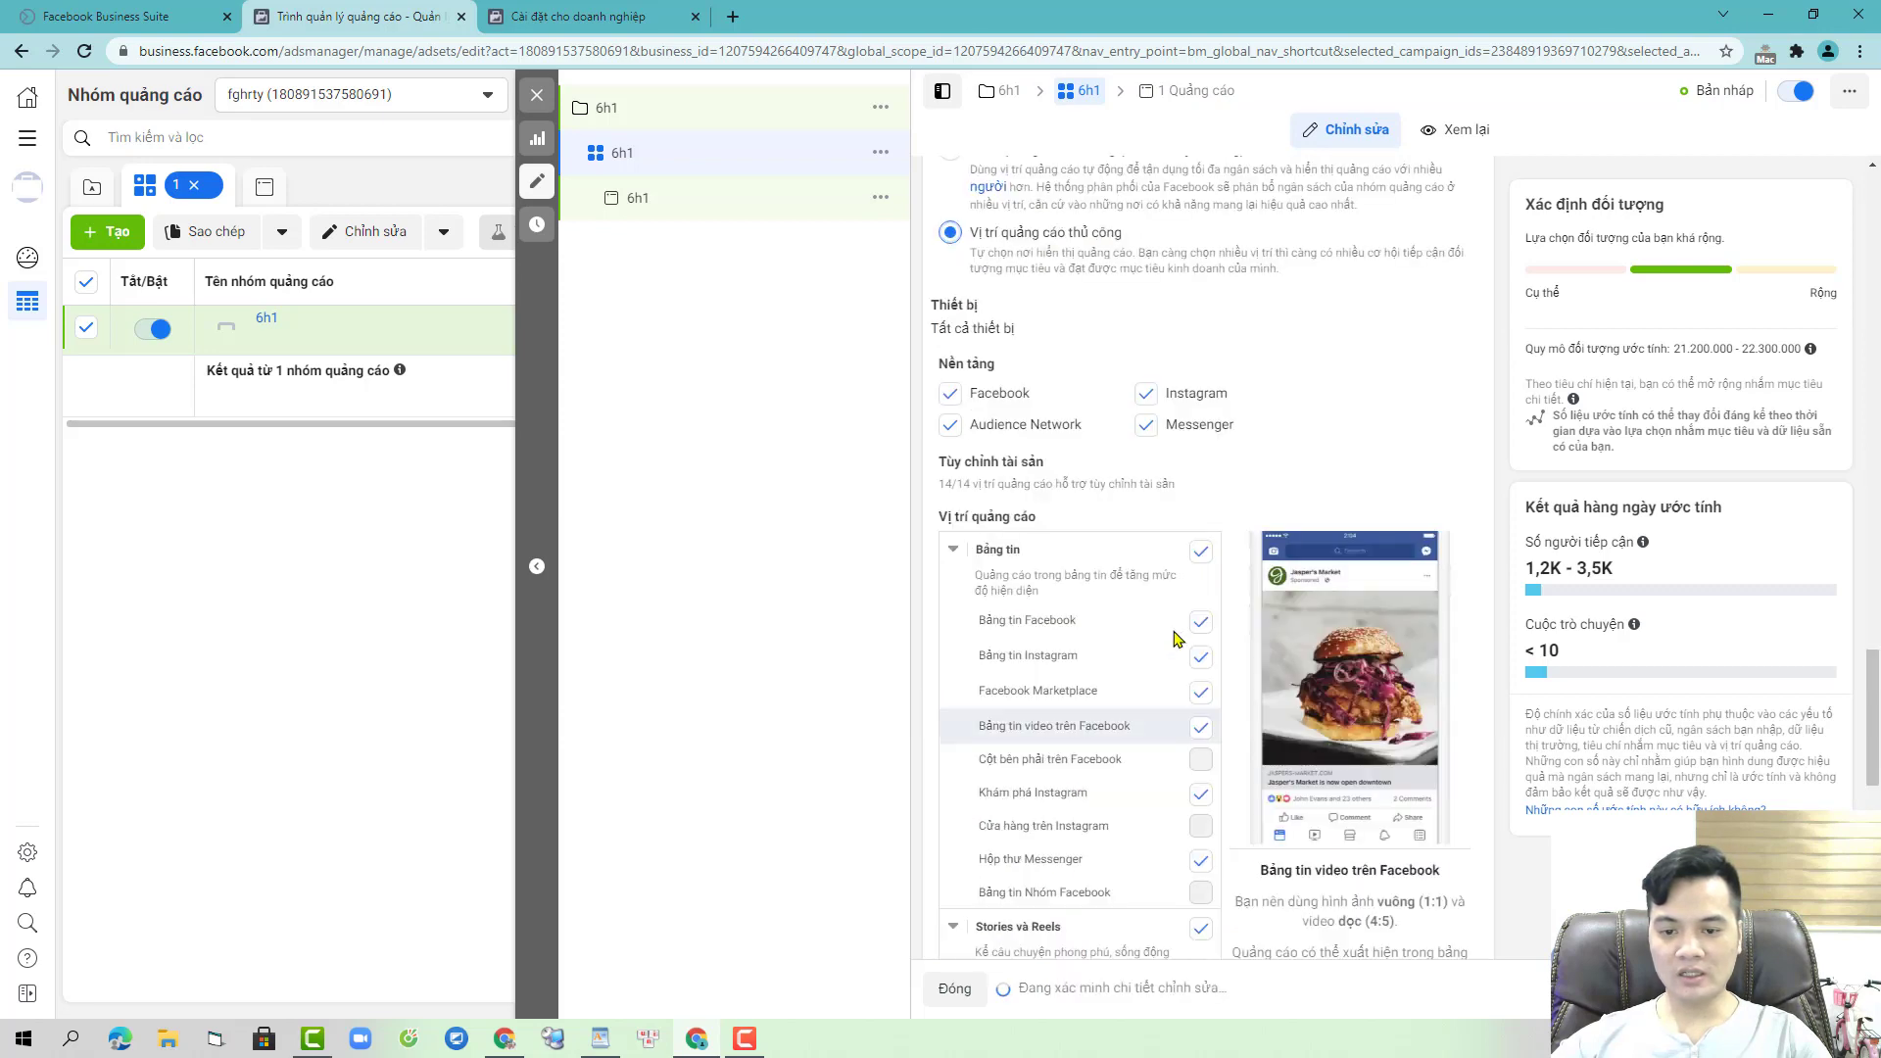
pyautogui.click(1144, 396)
pyautogui.click(1145, 424)
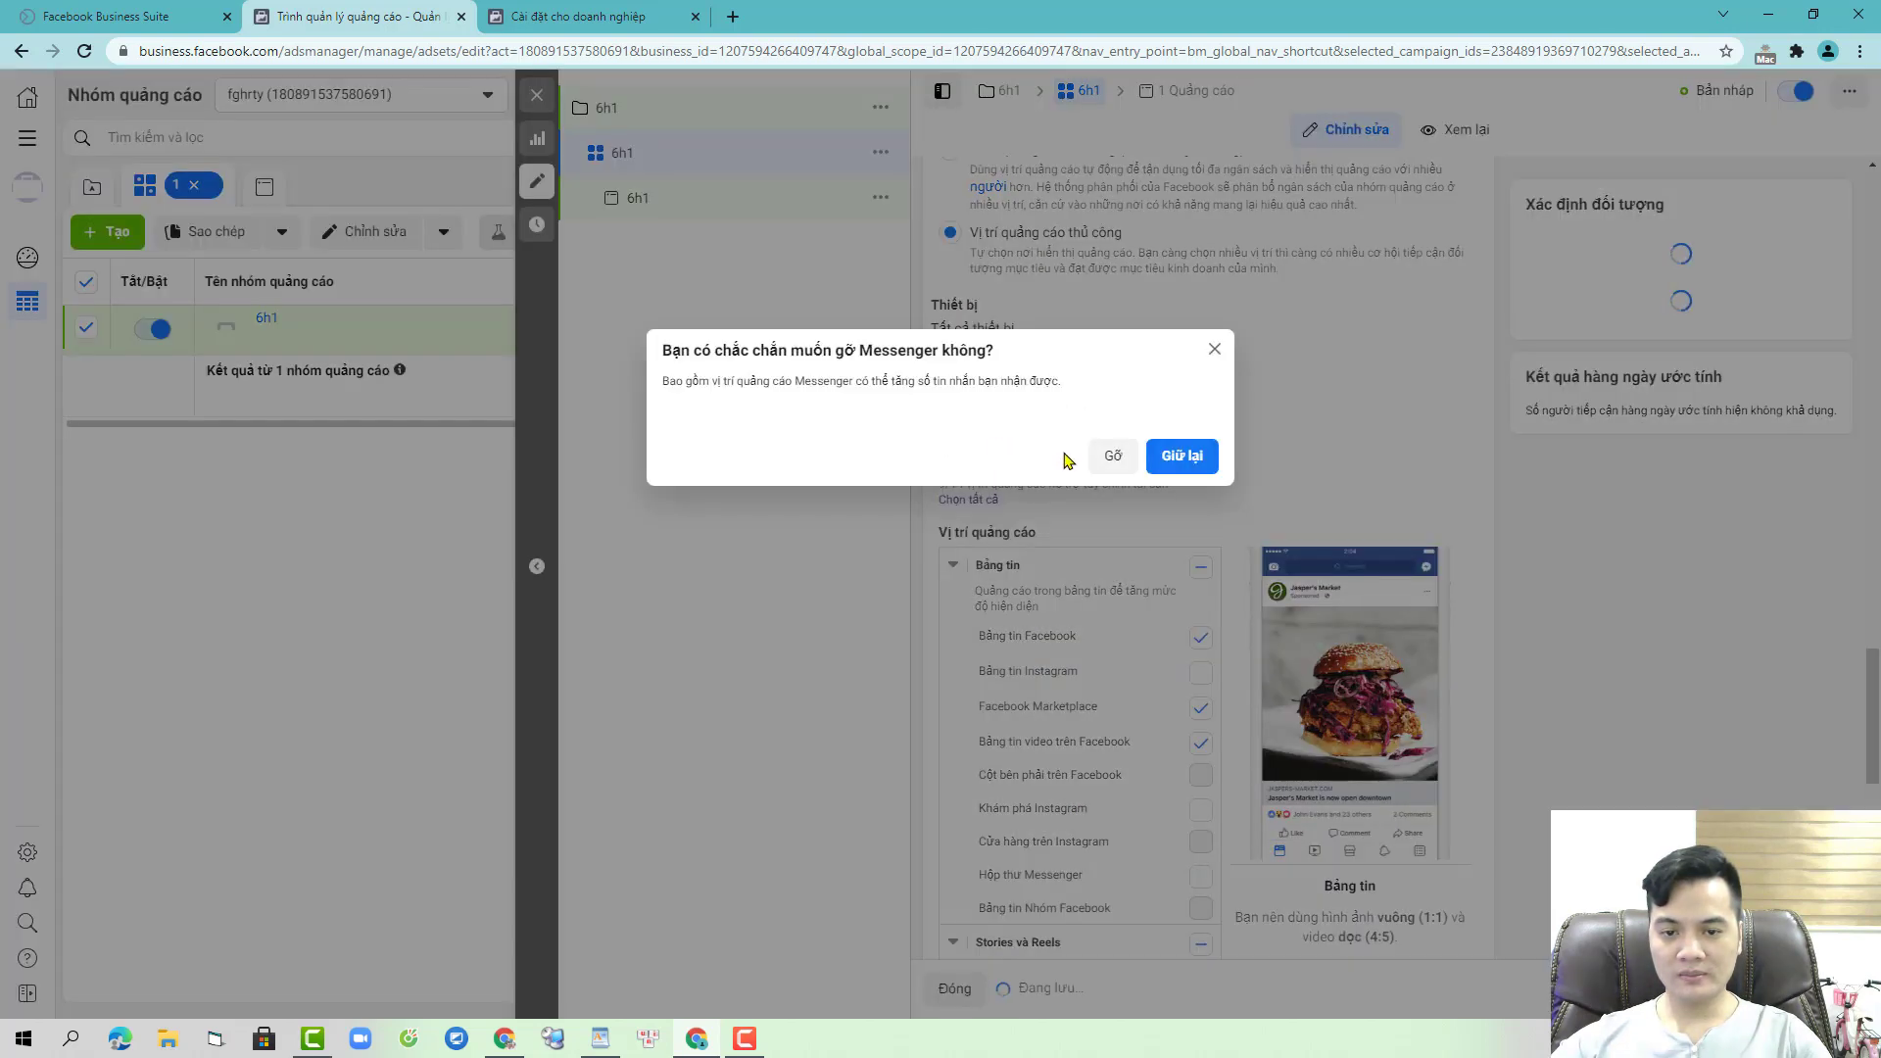
pyautogui.click(1113, 456)
pyautogui.click(980, 427)
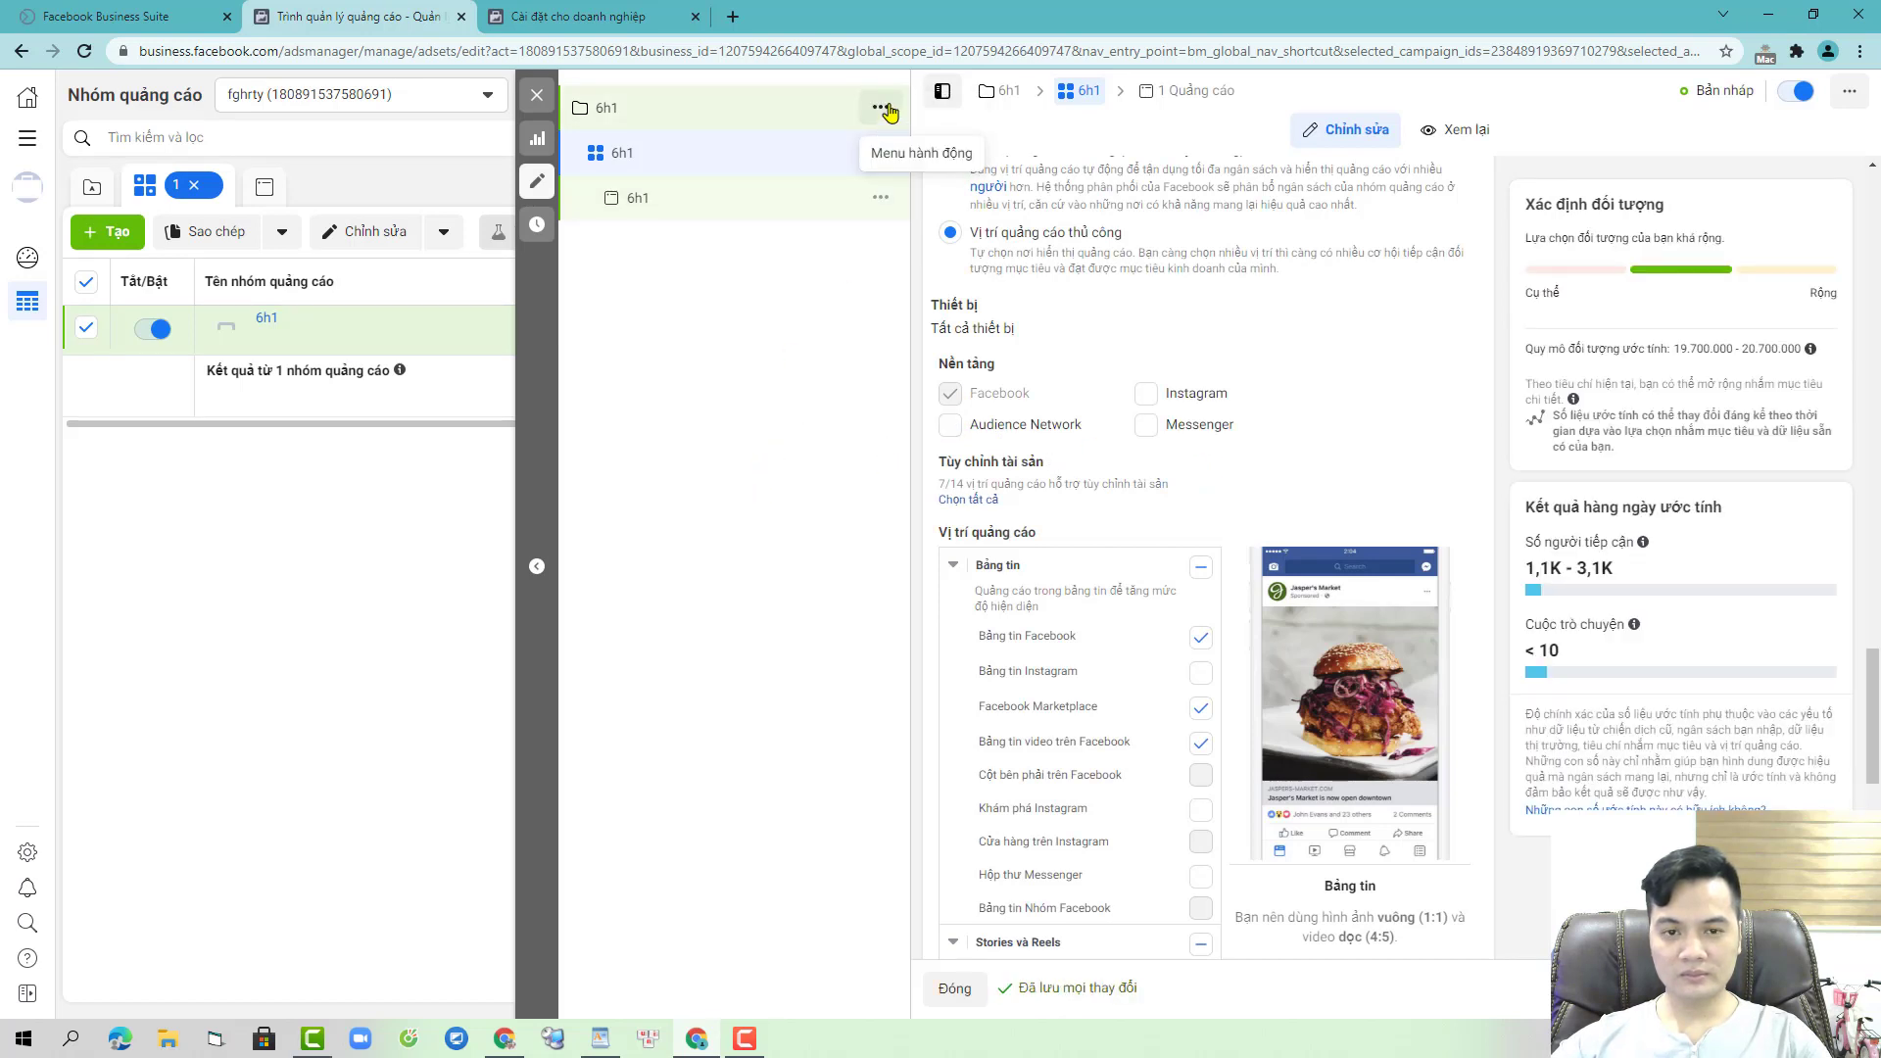
# - Duplicate the 6h1 campaign as a single copy
pyautogui.click(884, 115)
pyautogui.click(885, 110)
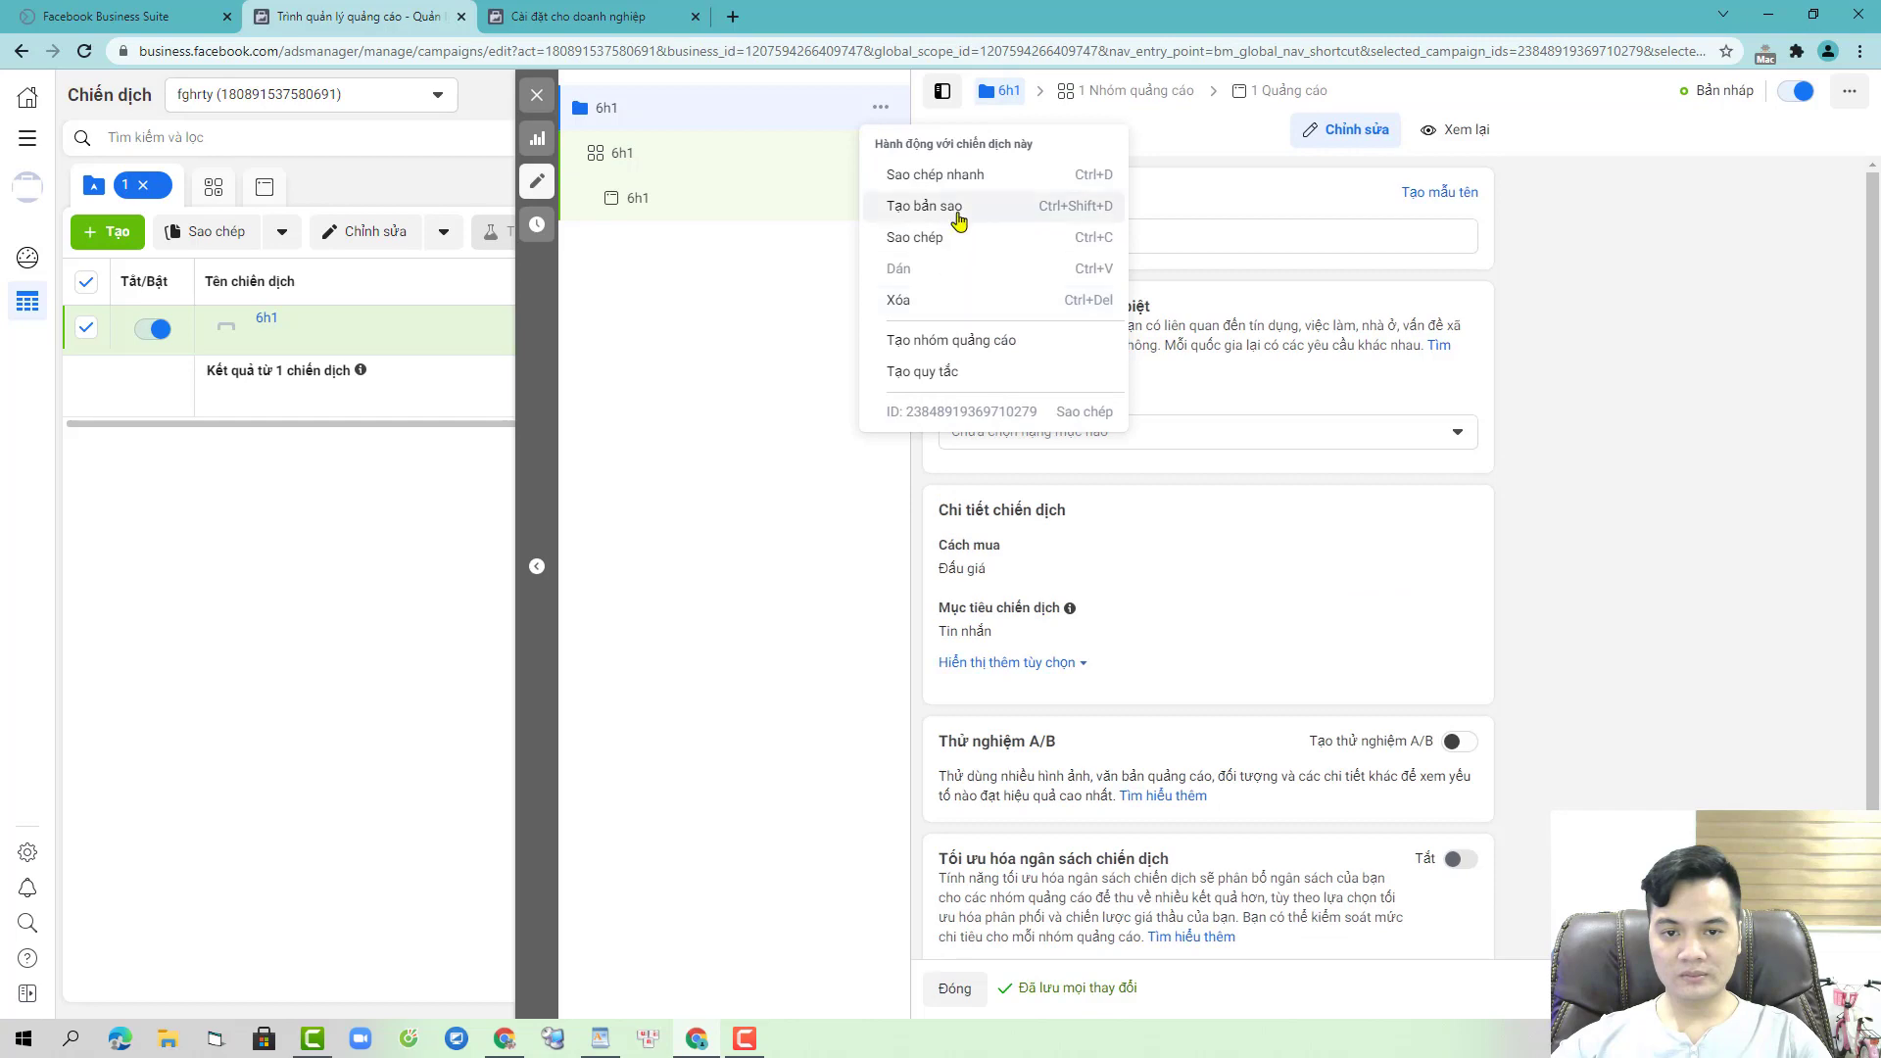
pyautogui.click(980, 206)
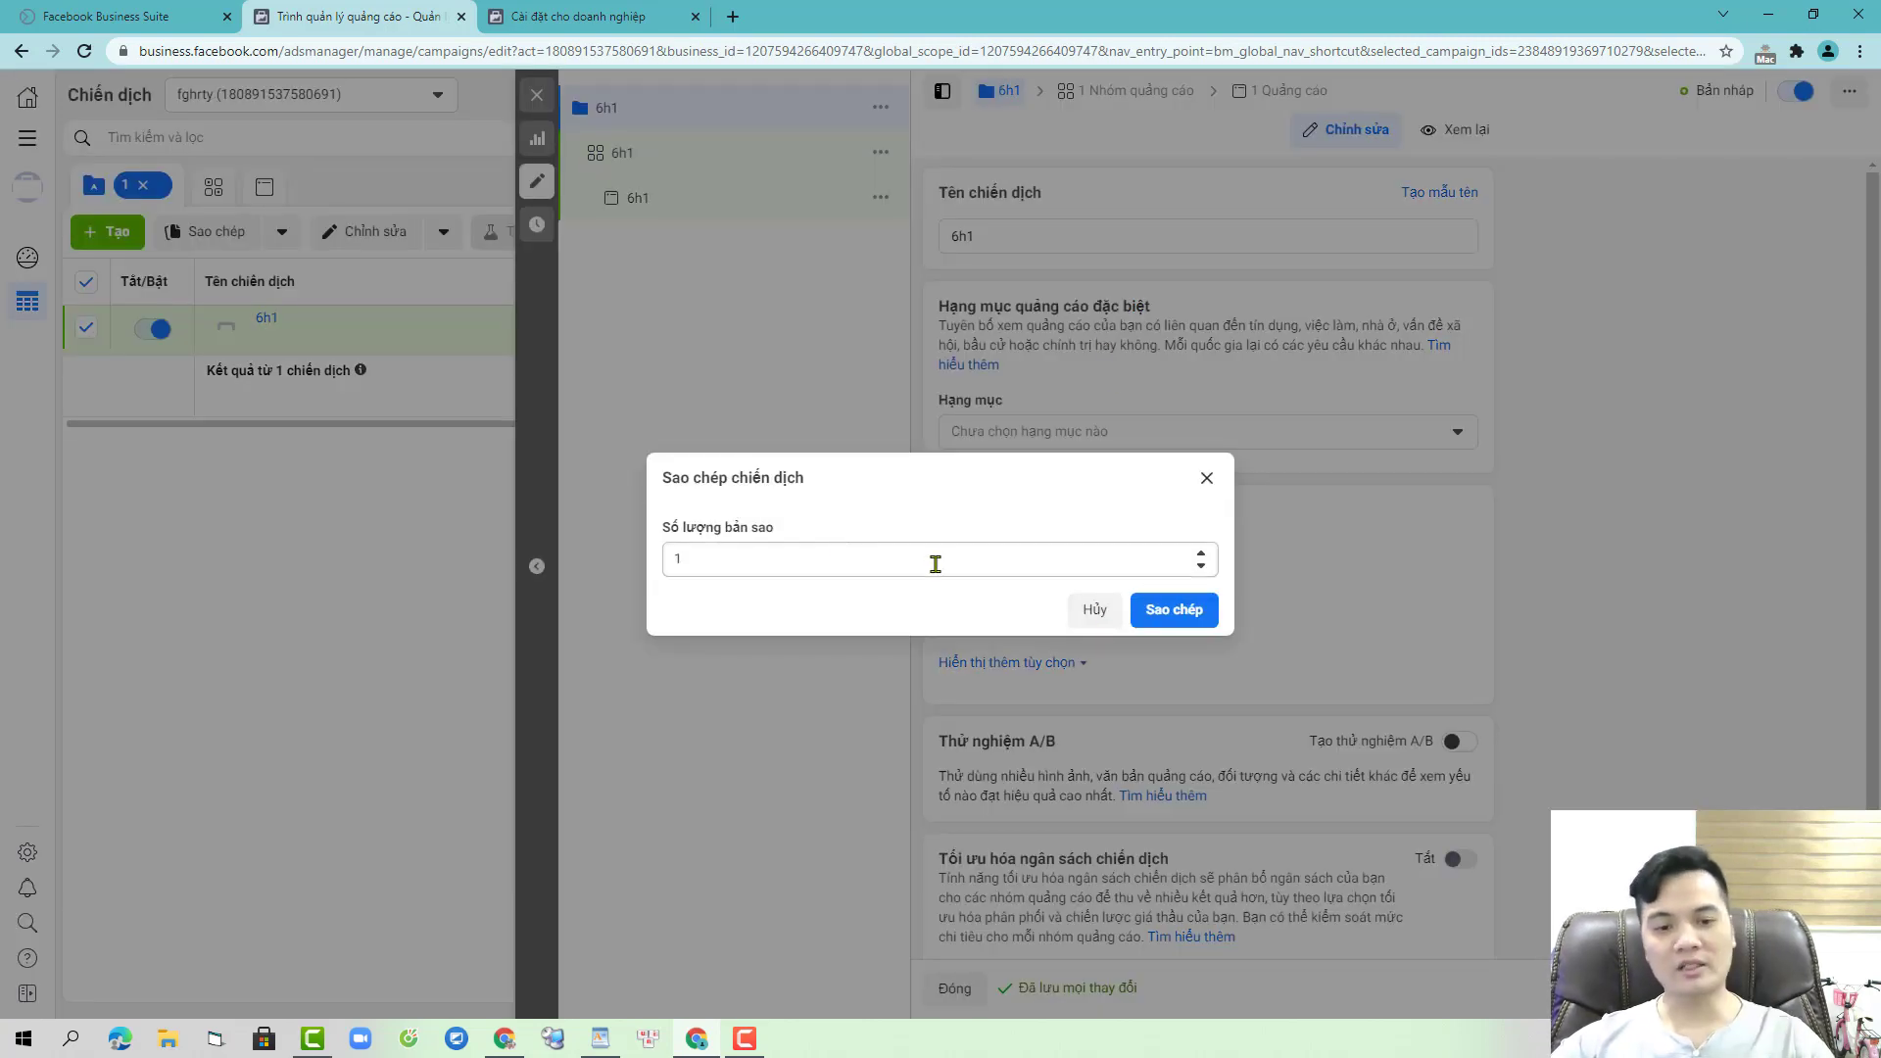
pyautogui.click(1180, 624)
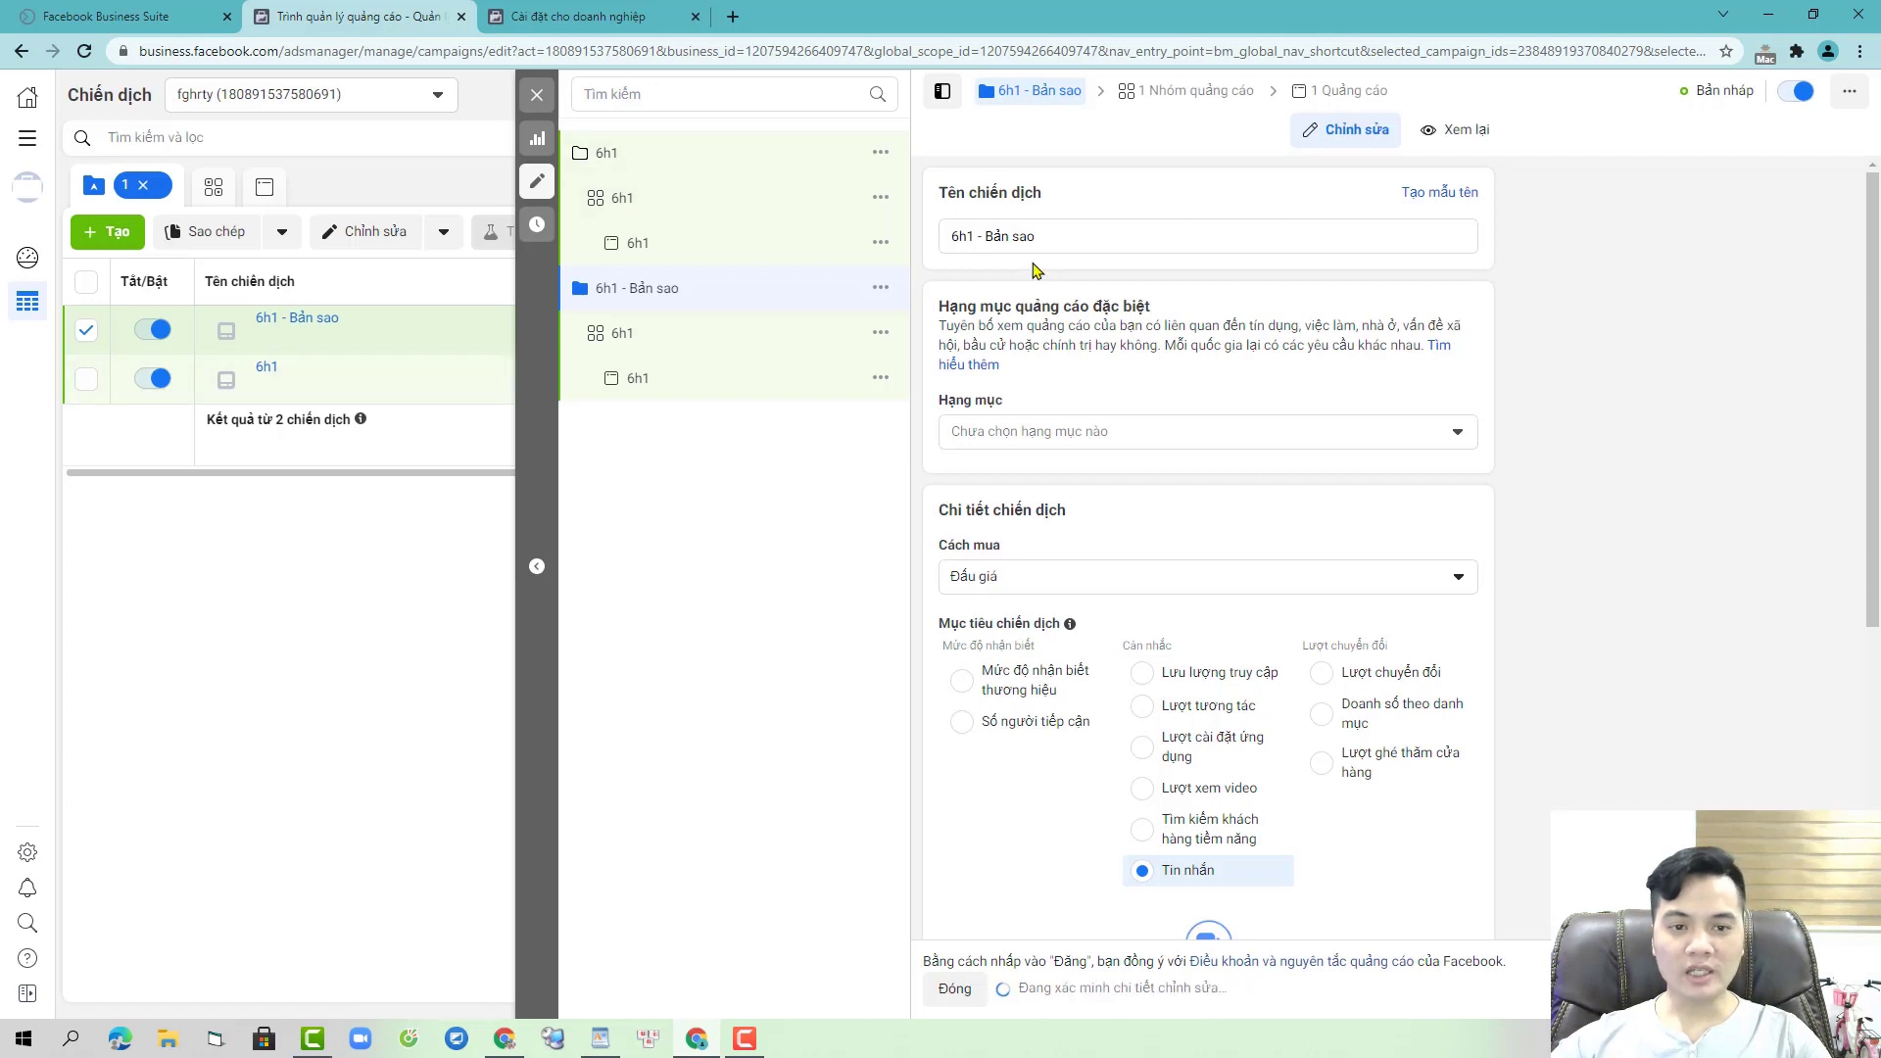
# - Rename the copied campaign, its ad set and its ad to 6h2
pyautogui.click(1006, 236)
pyautogui.hotkey('ctrl', 'a')
pyautogui.write('6h2')
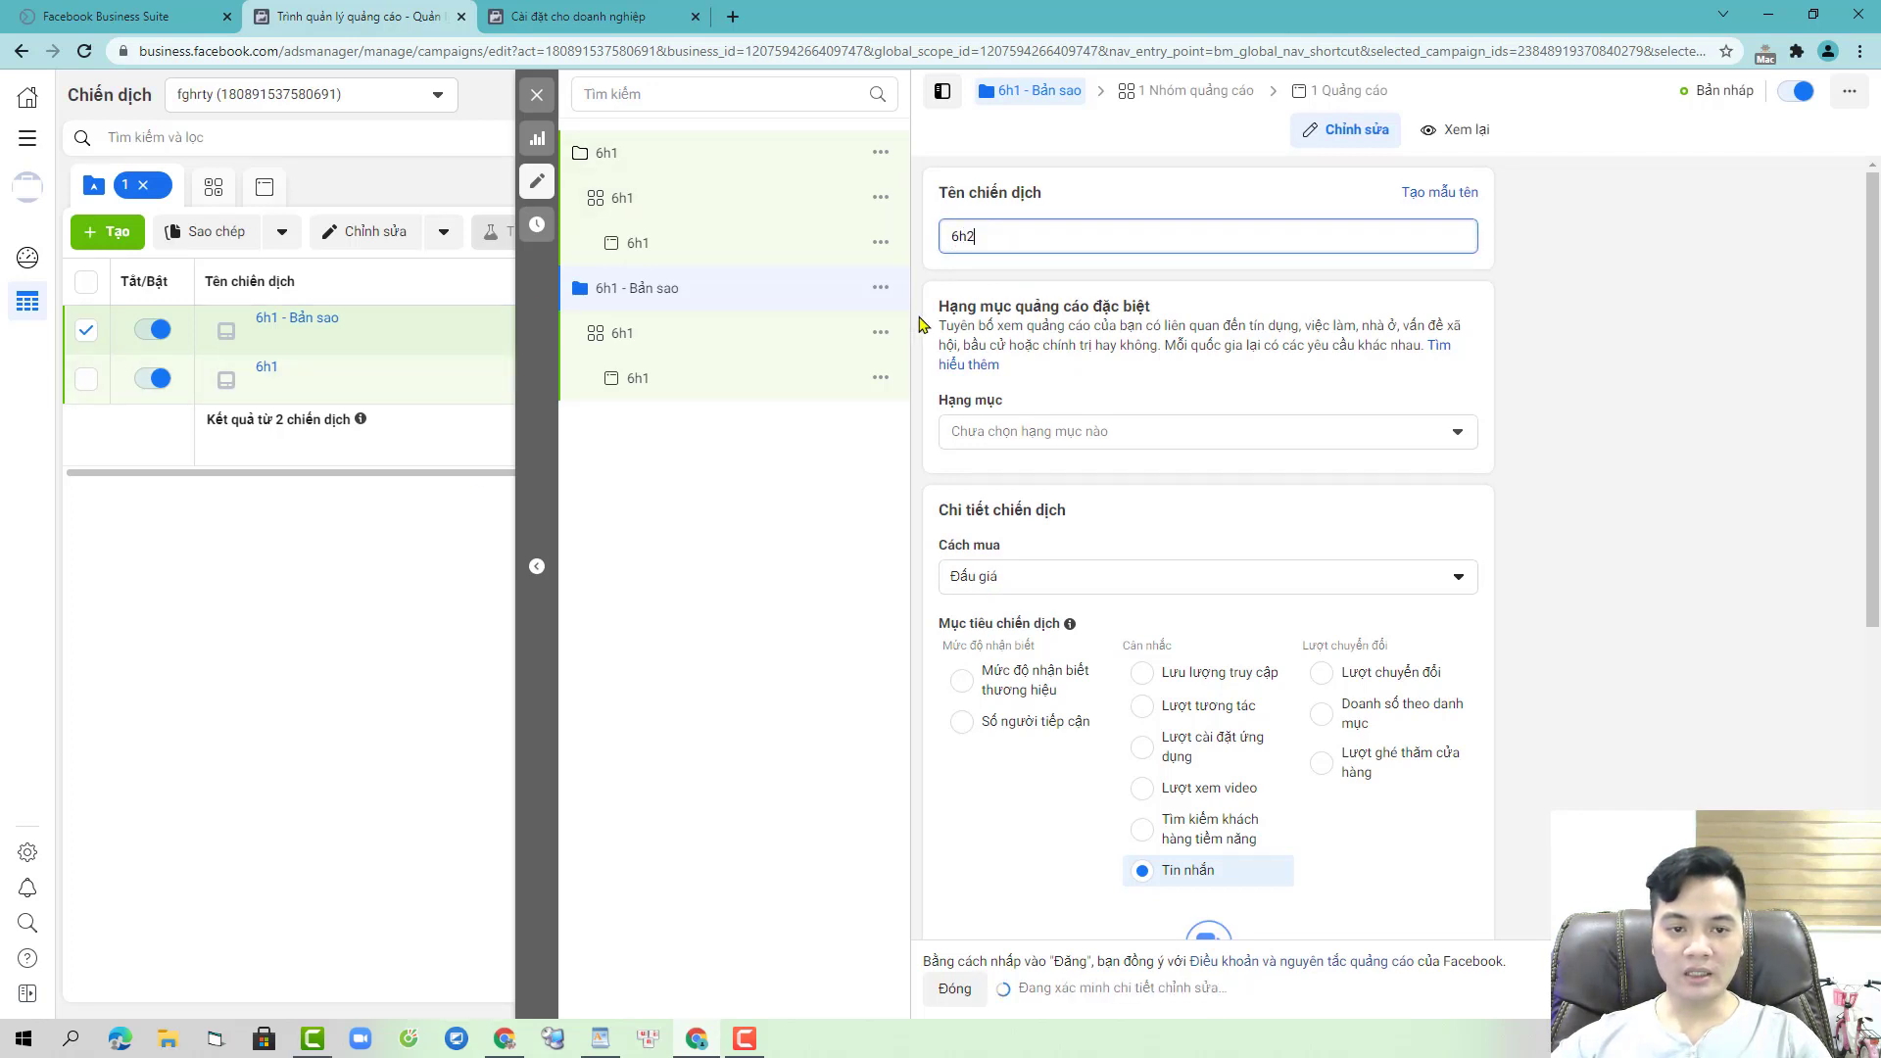
pyautogui.click(701, 336)
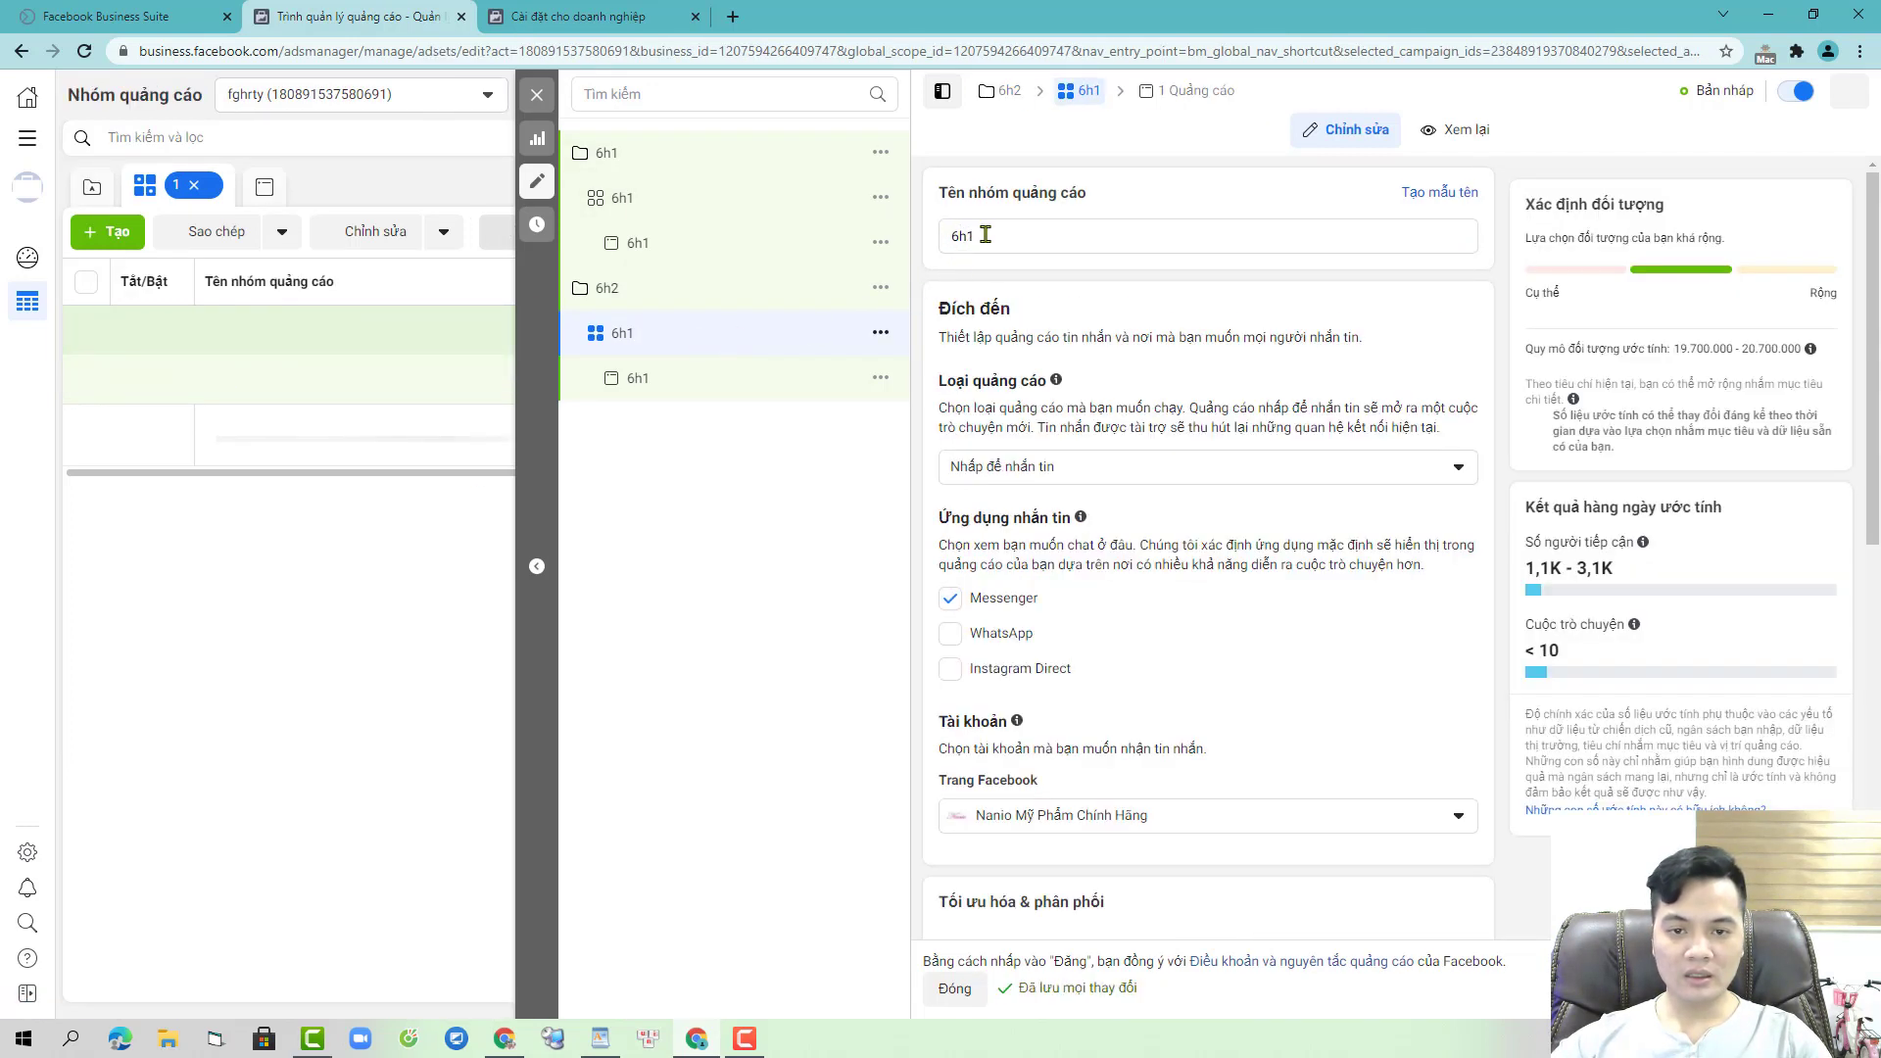
pyautogui.click(985, 235)
pyautogui.press('BackSpace')
pyautogui.write('2')
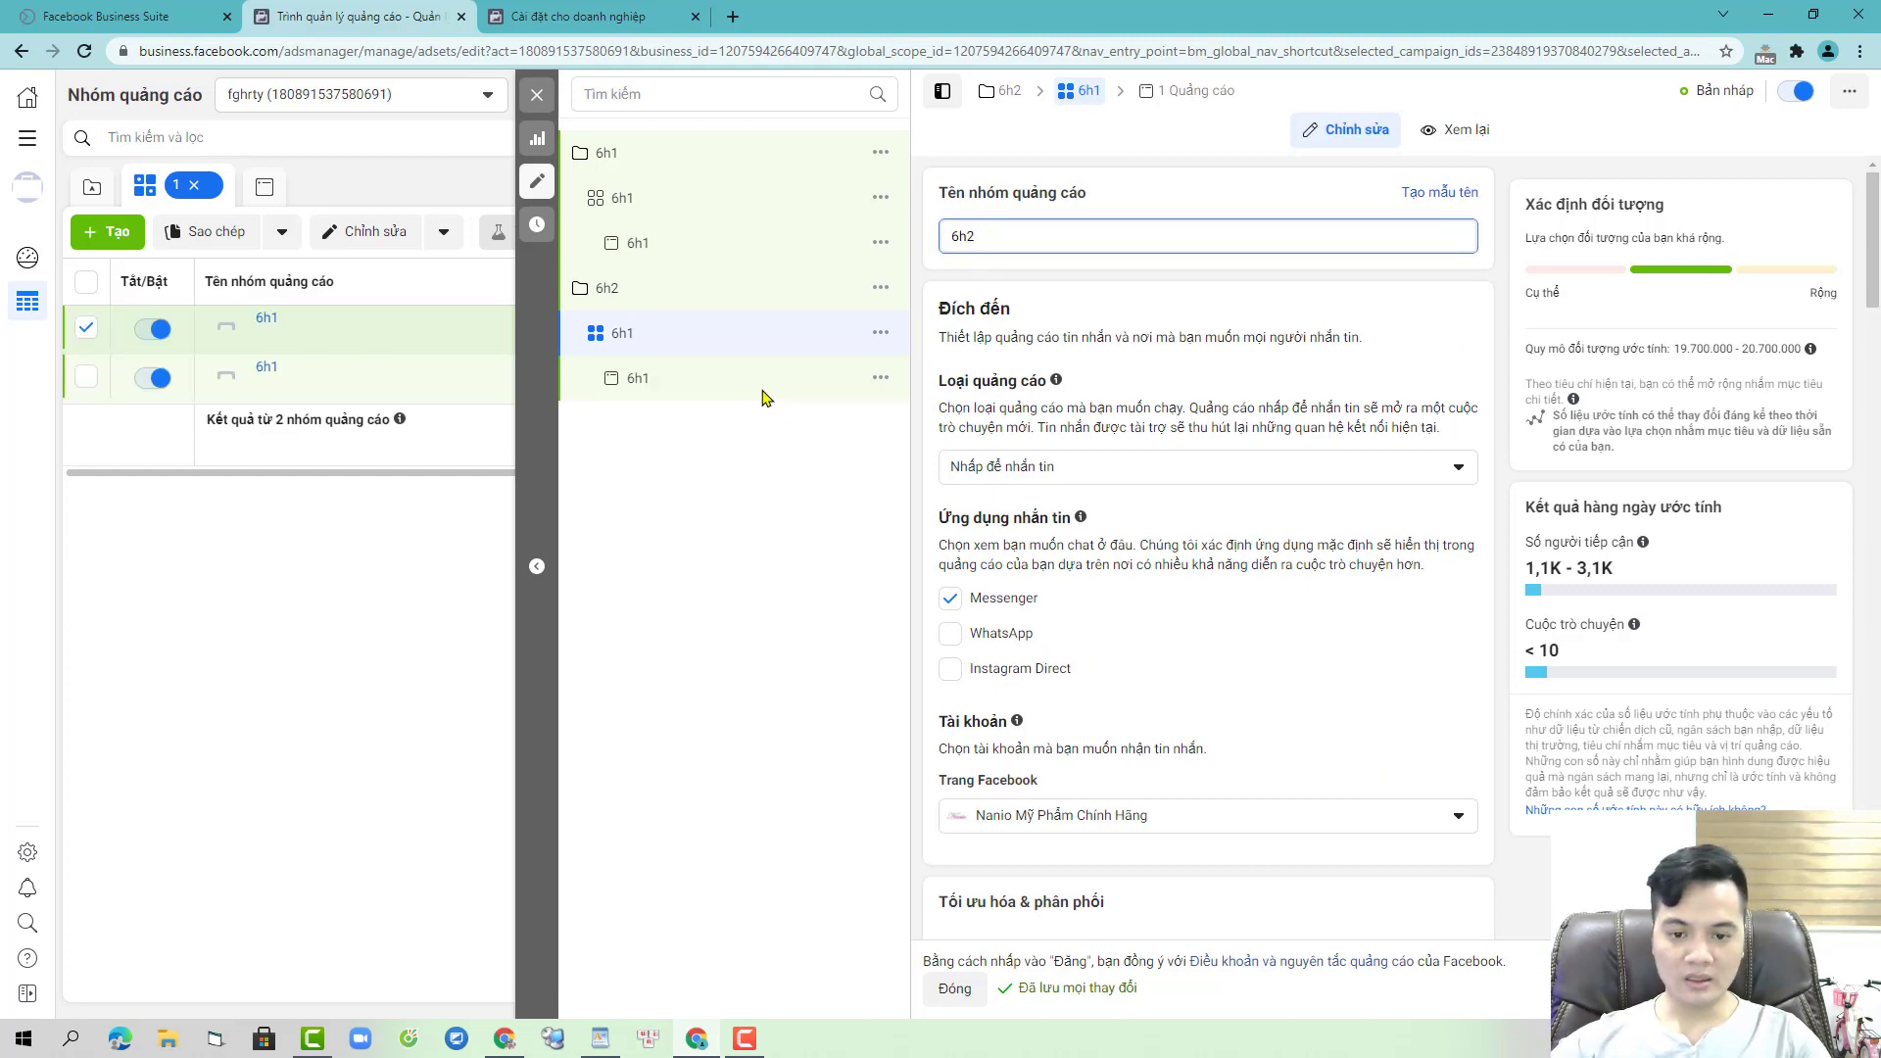
pyautogui.click(766, 391)
pyautogui.click(995, 231)
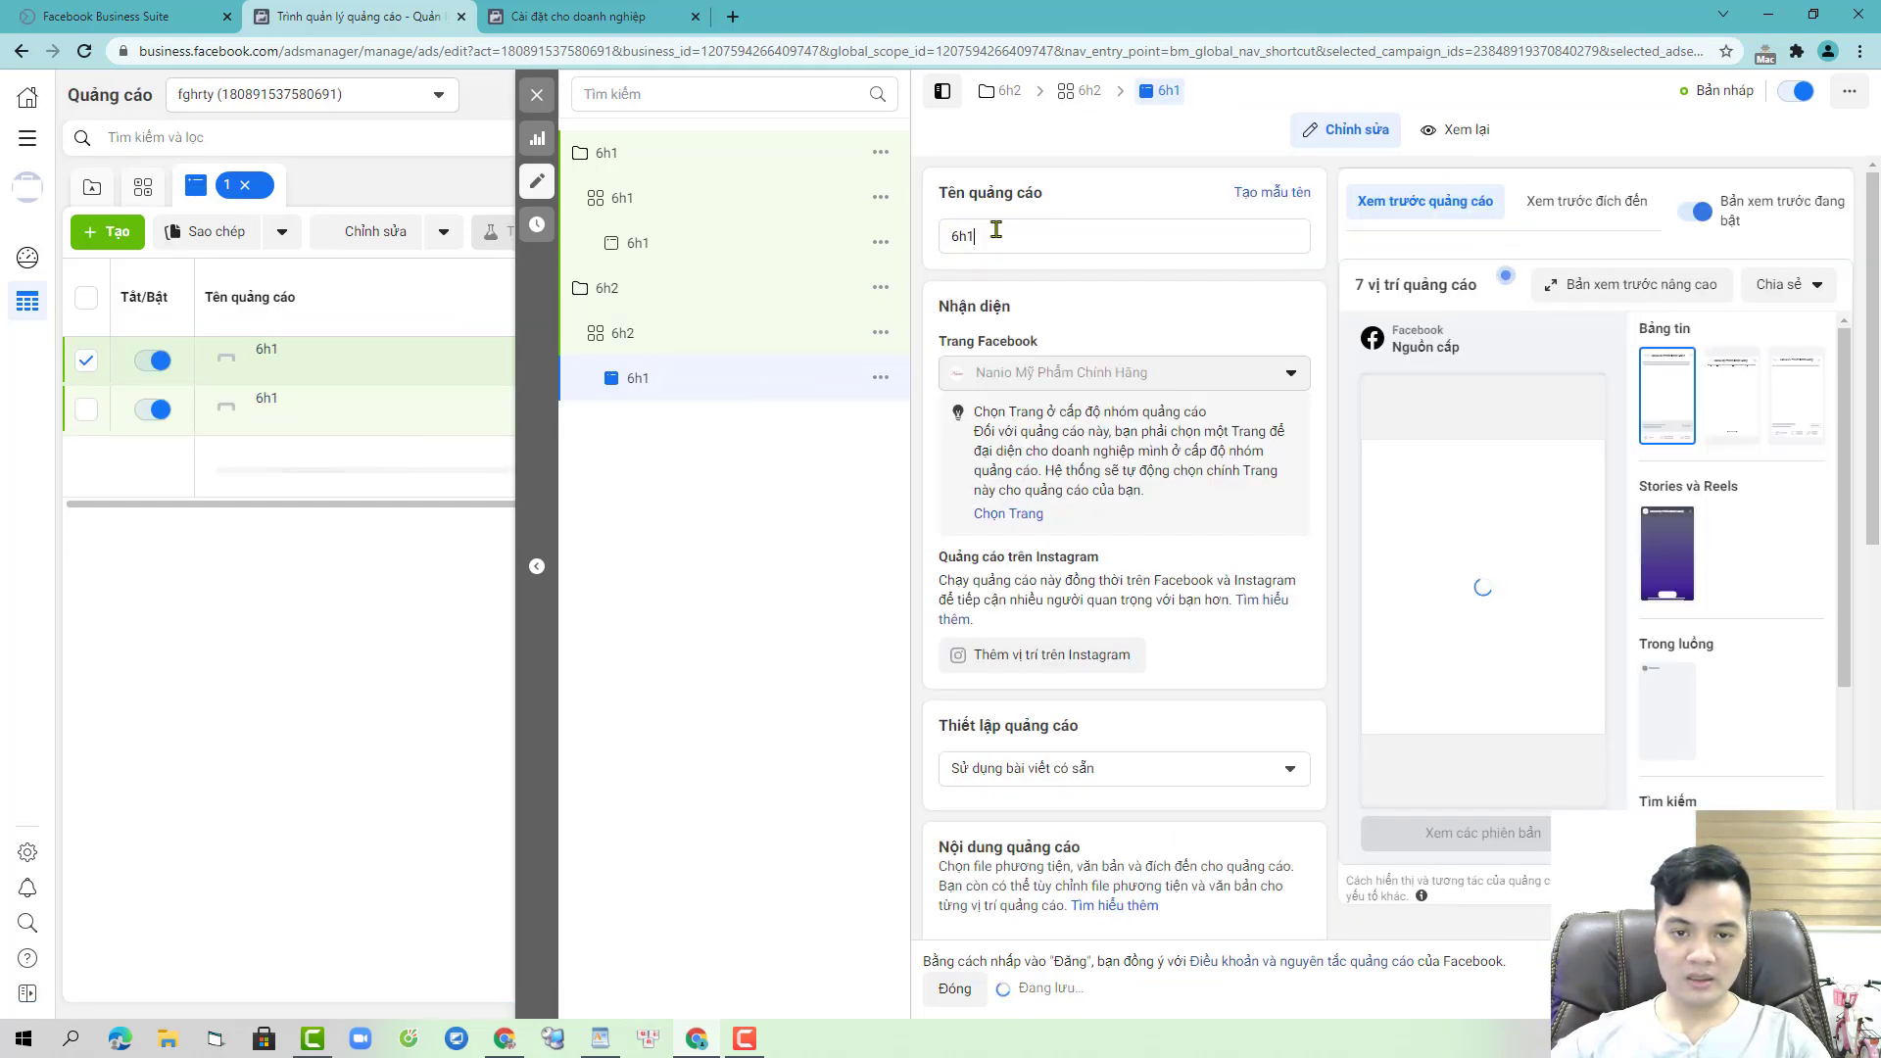
pyautogui.press('BackSpace')
pyautogui.write('2')
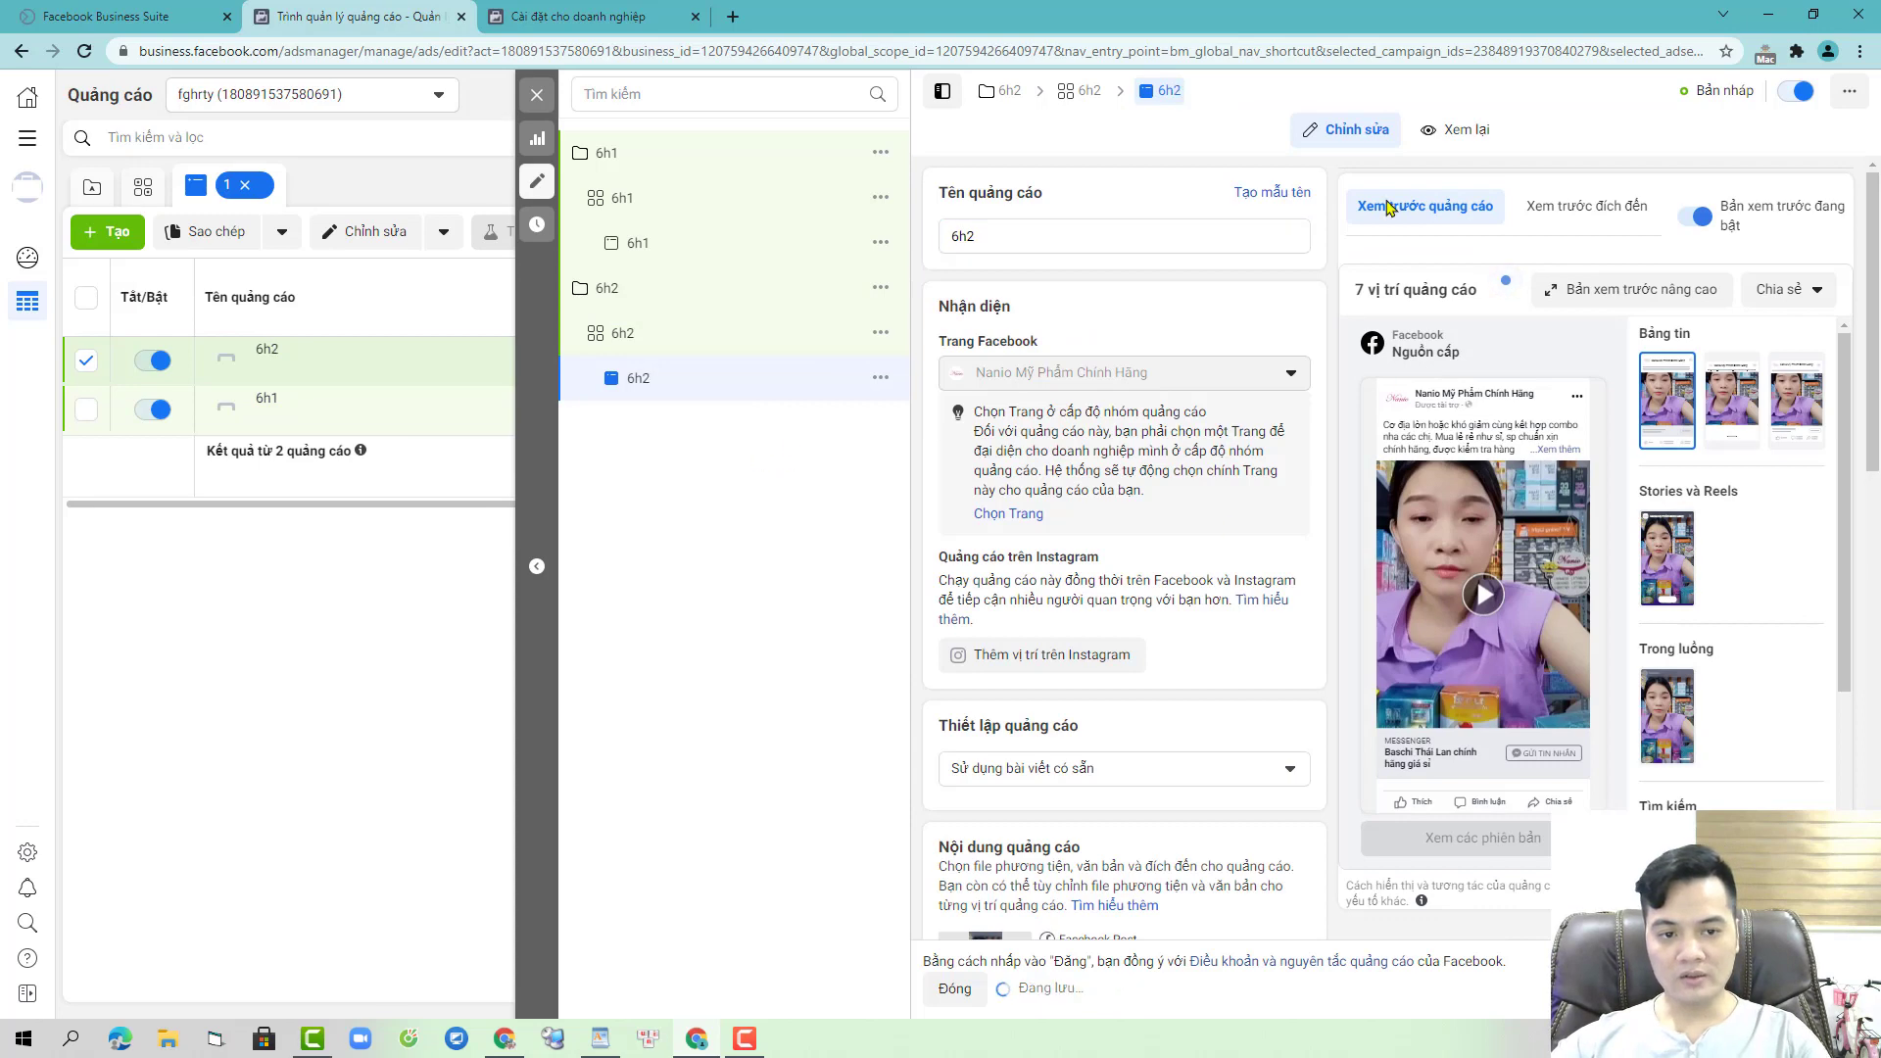
pyautogui.click(624, 1045)
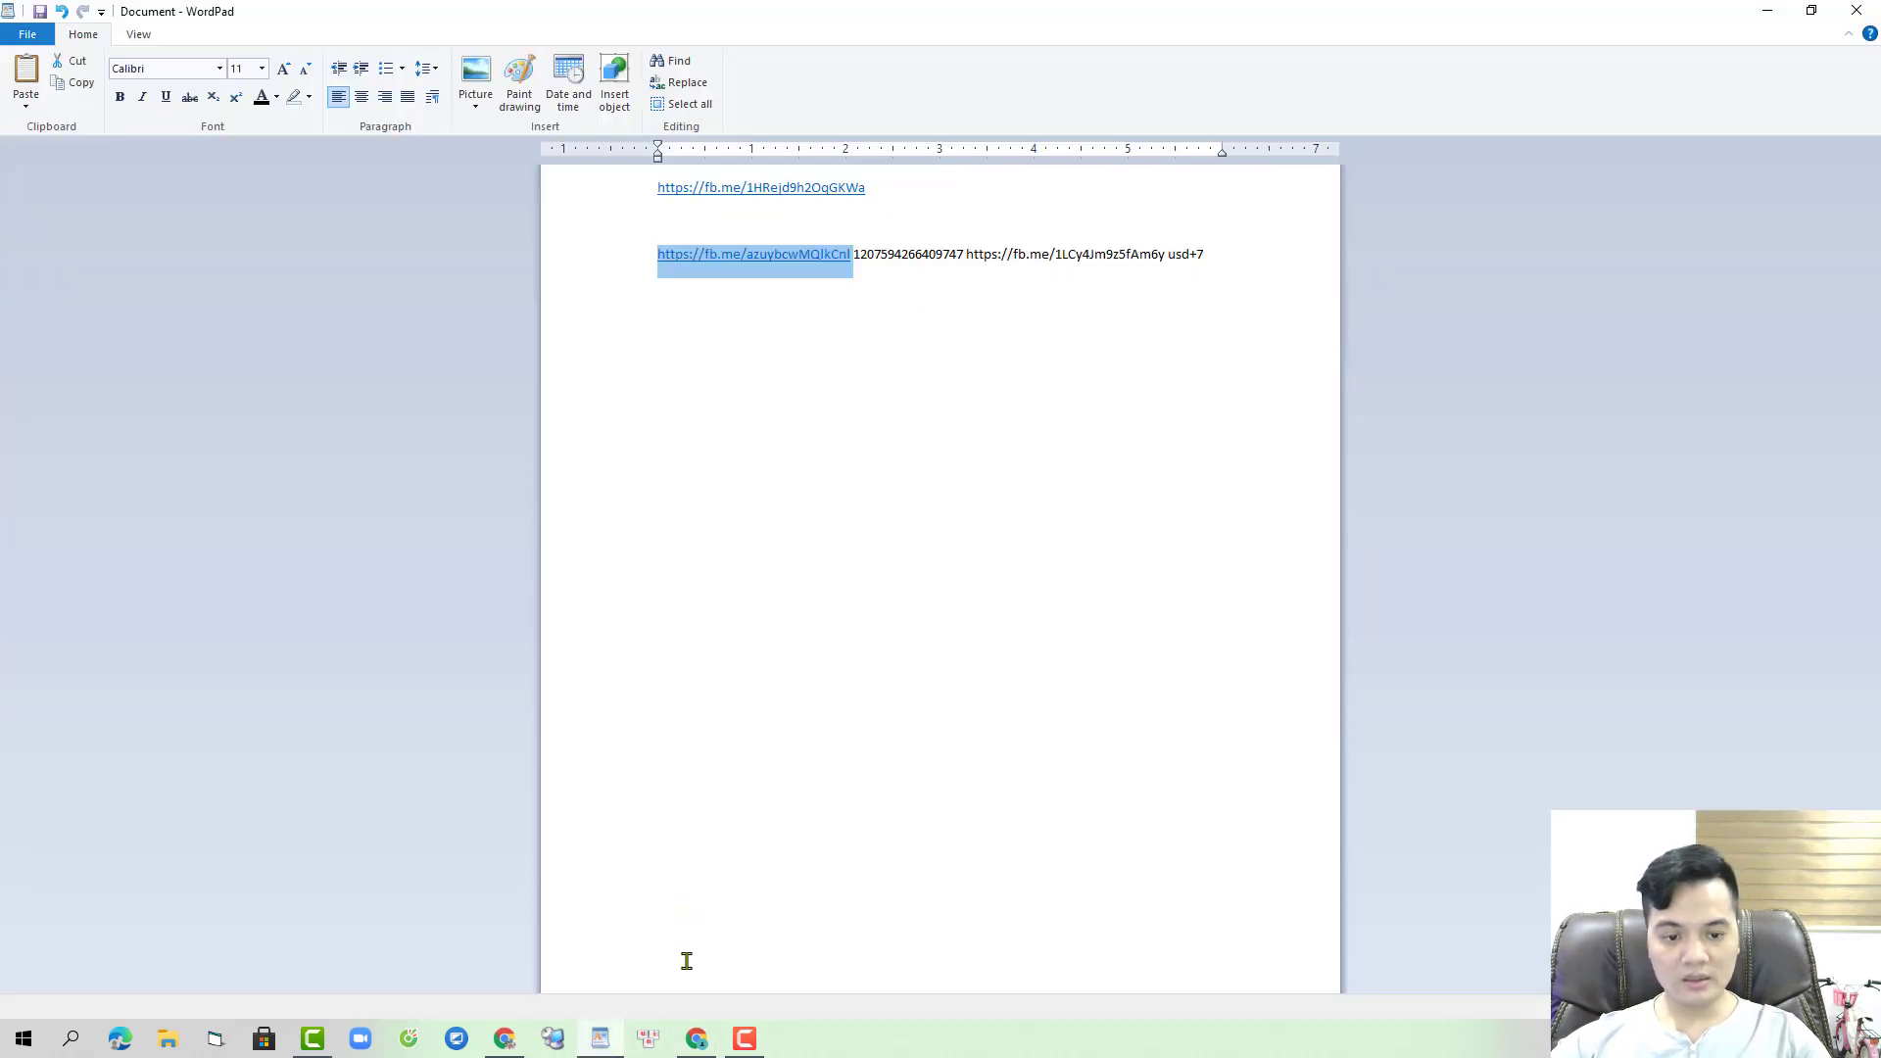
pyautogui.click(505, 1039)
pyautogui.click(696, 1038)
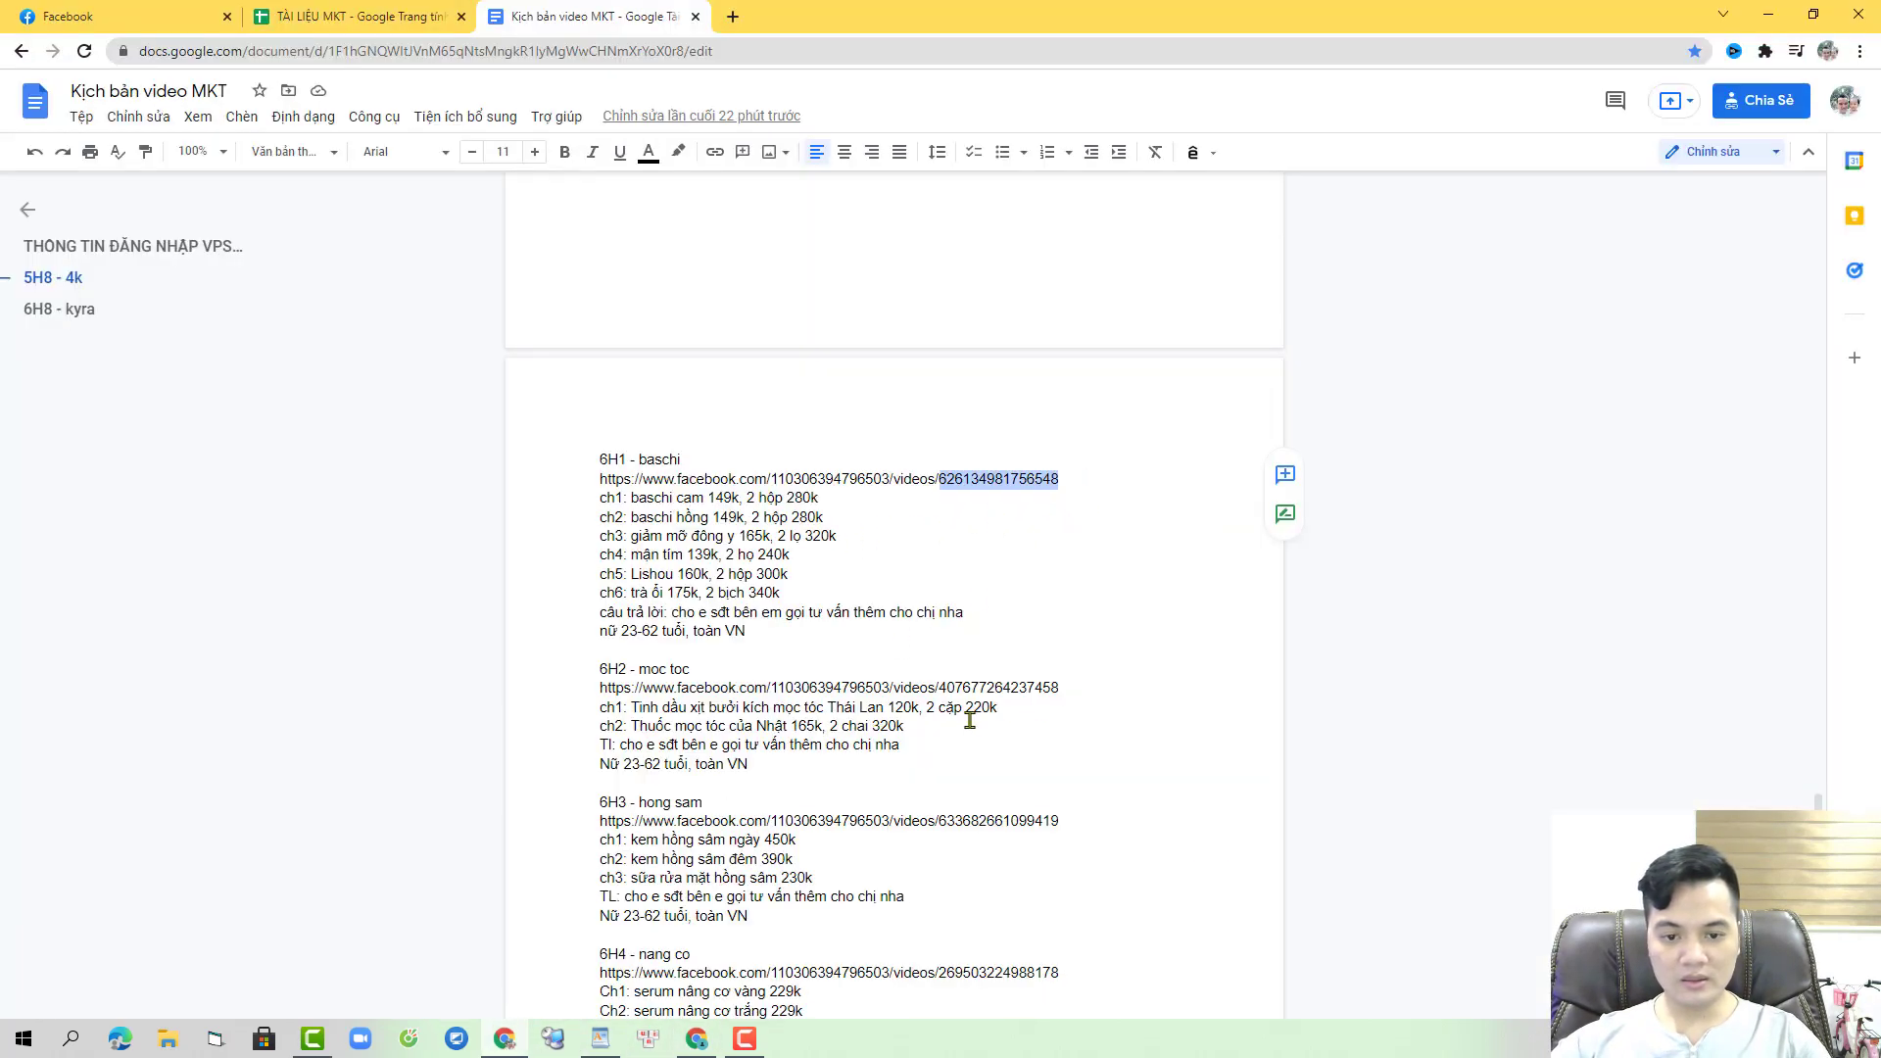
pyautogui.doubleClick(1015, 683)
pyautogui.hotkey('ctrl', 'c')
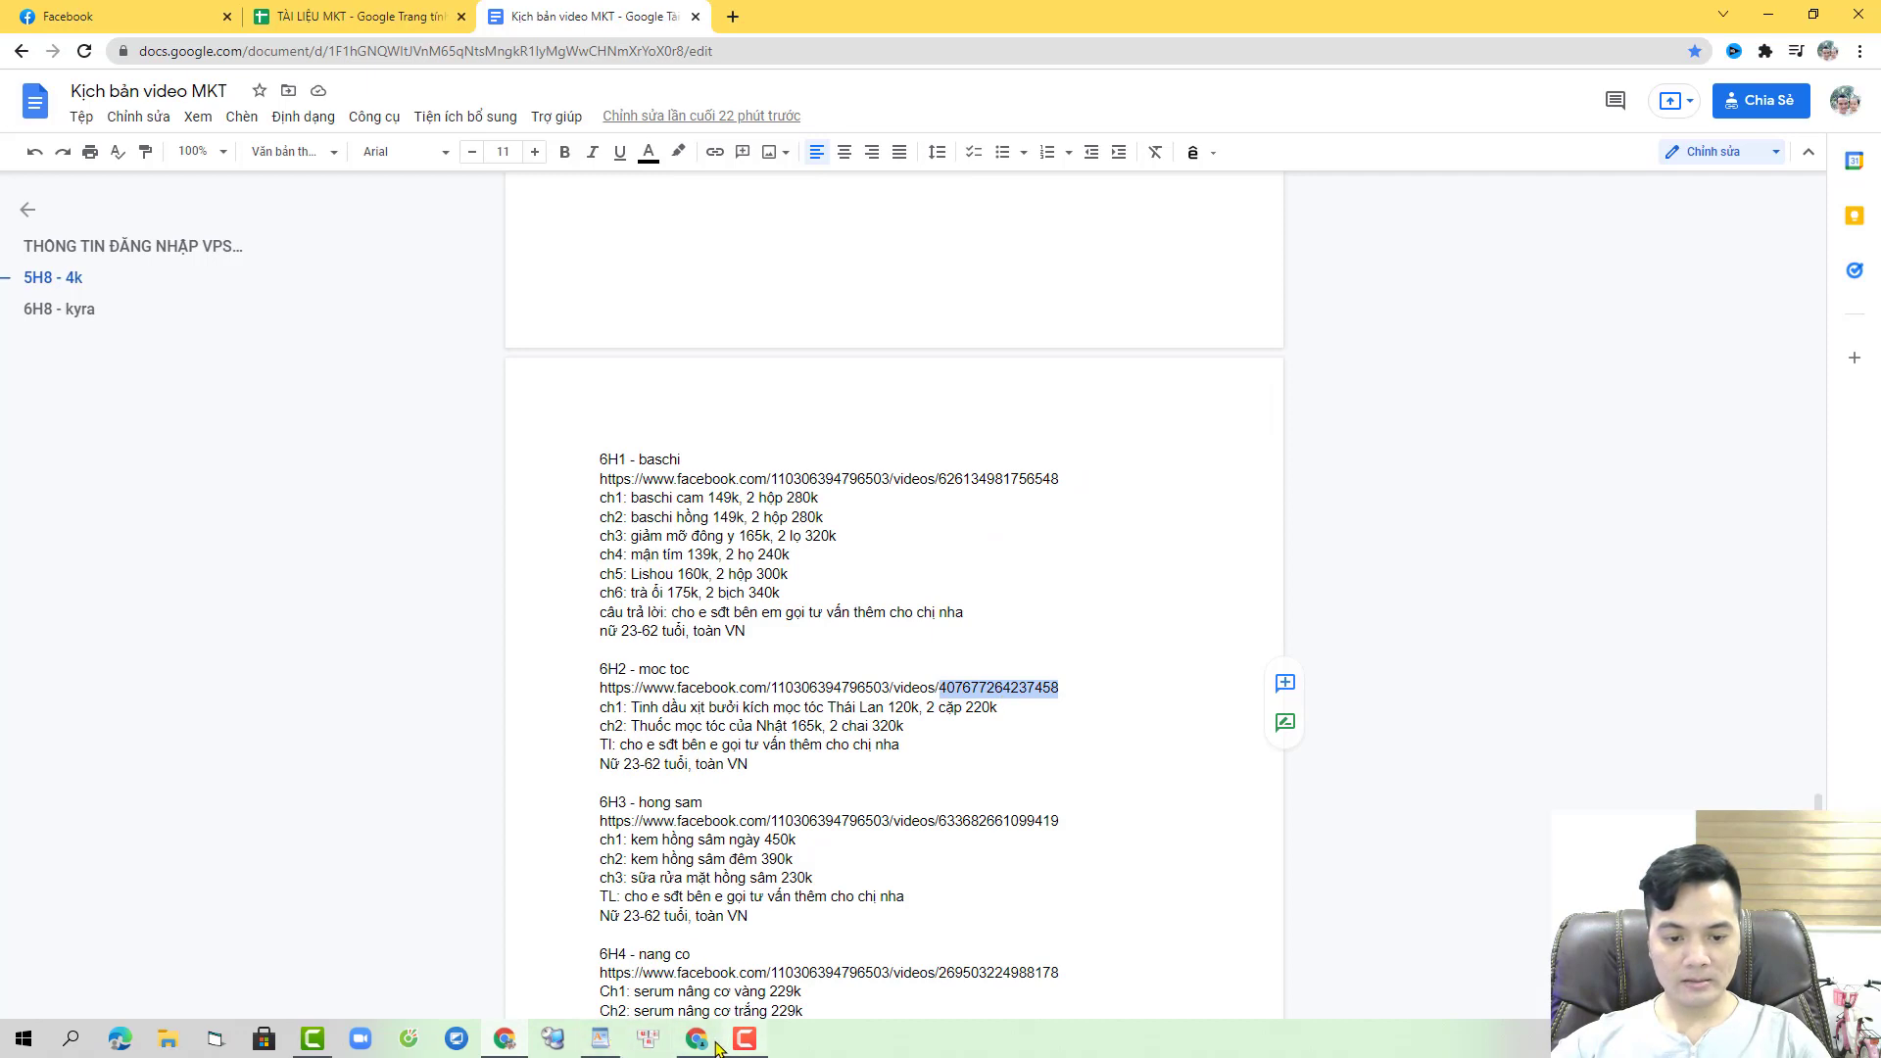
pyautogui.hotkey('alt', 'Tab')
pyautogui.scroll(-7, 1125, 552)
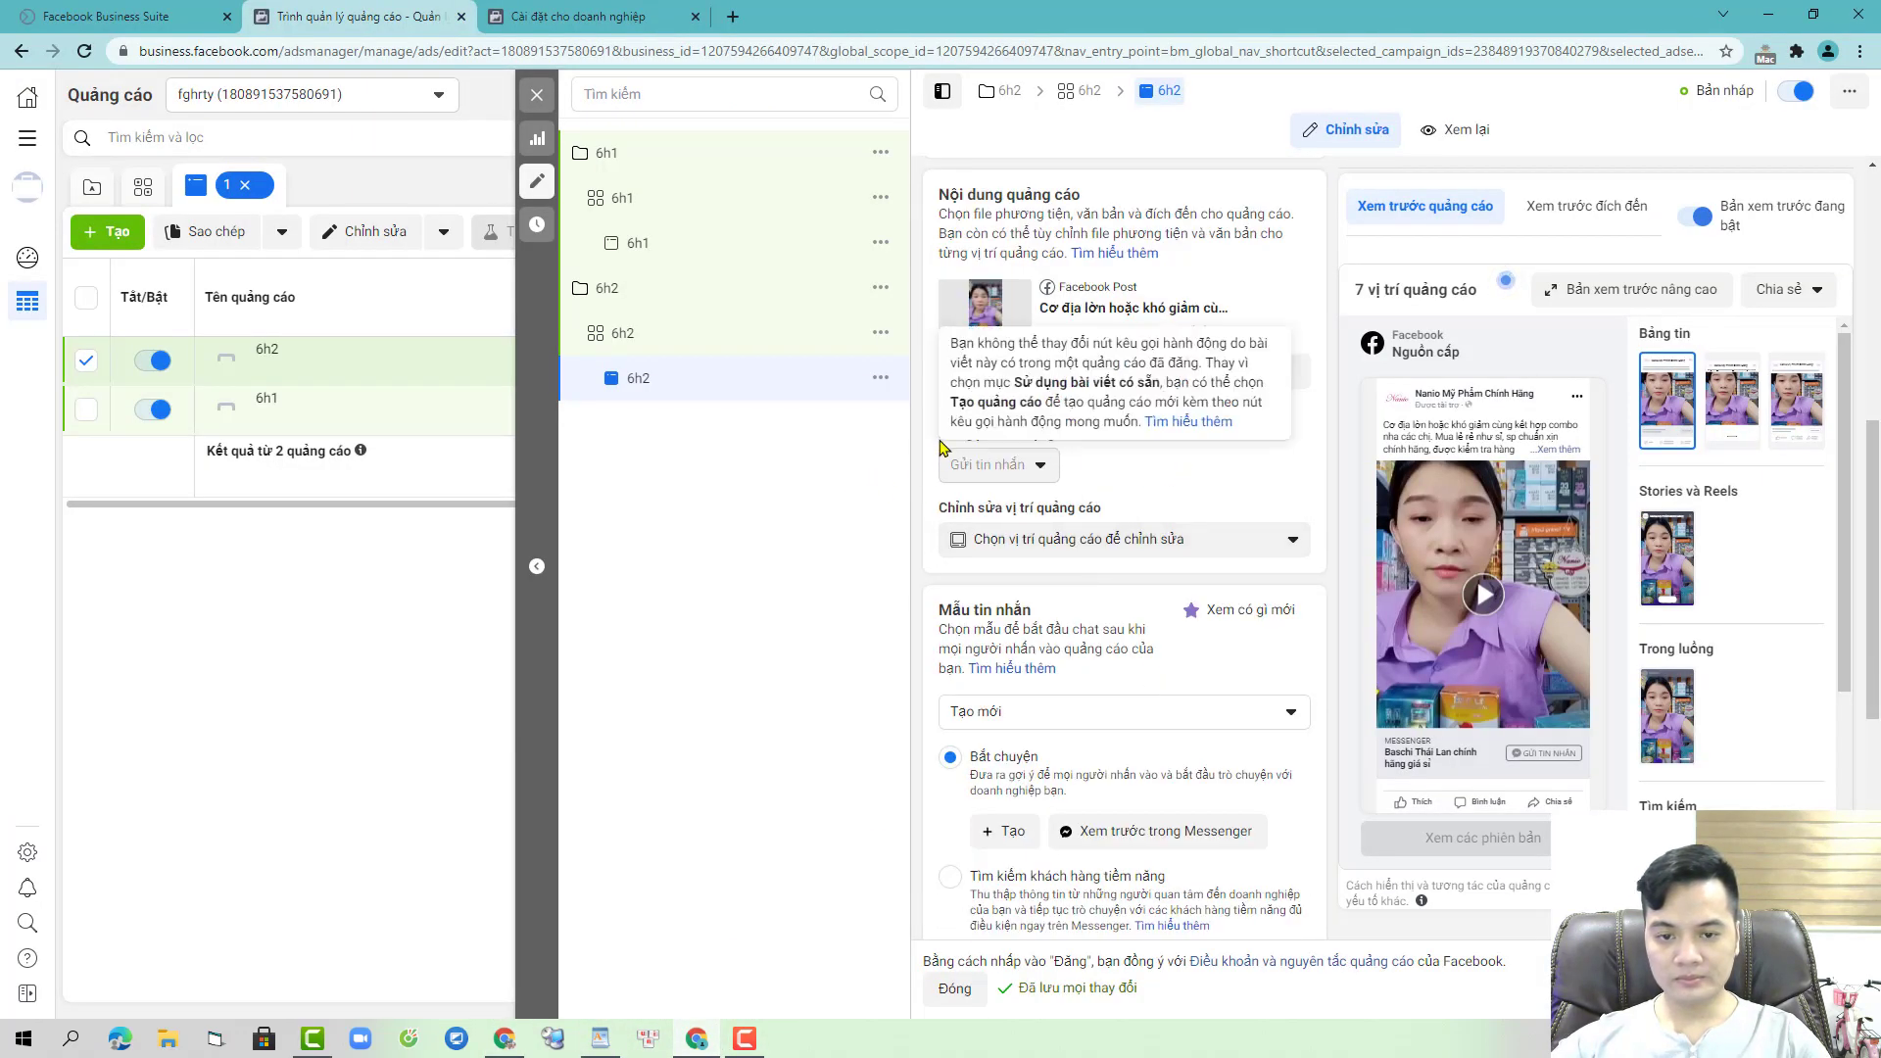
pyautogui.click(970, 411)
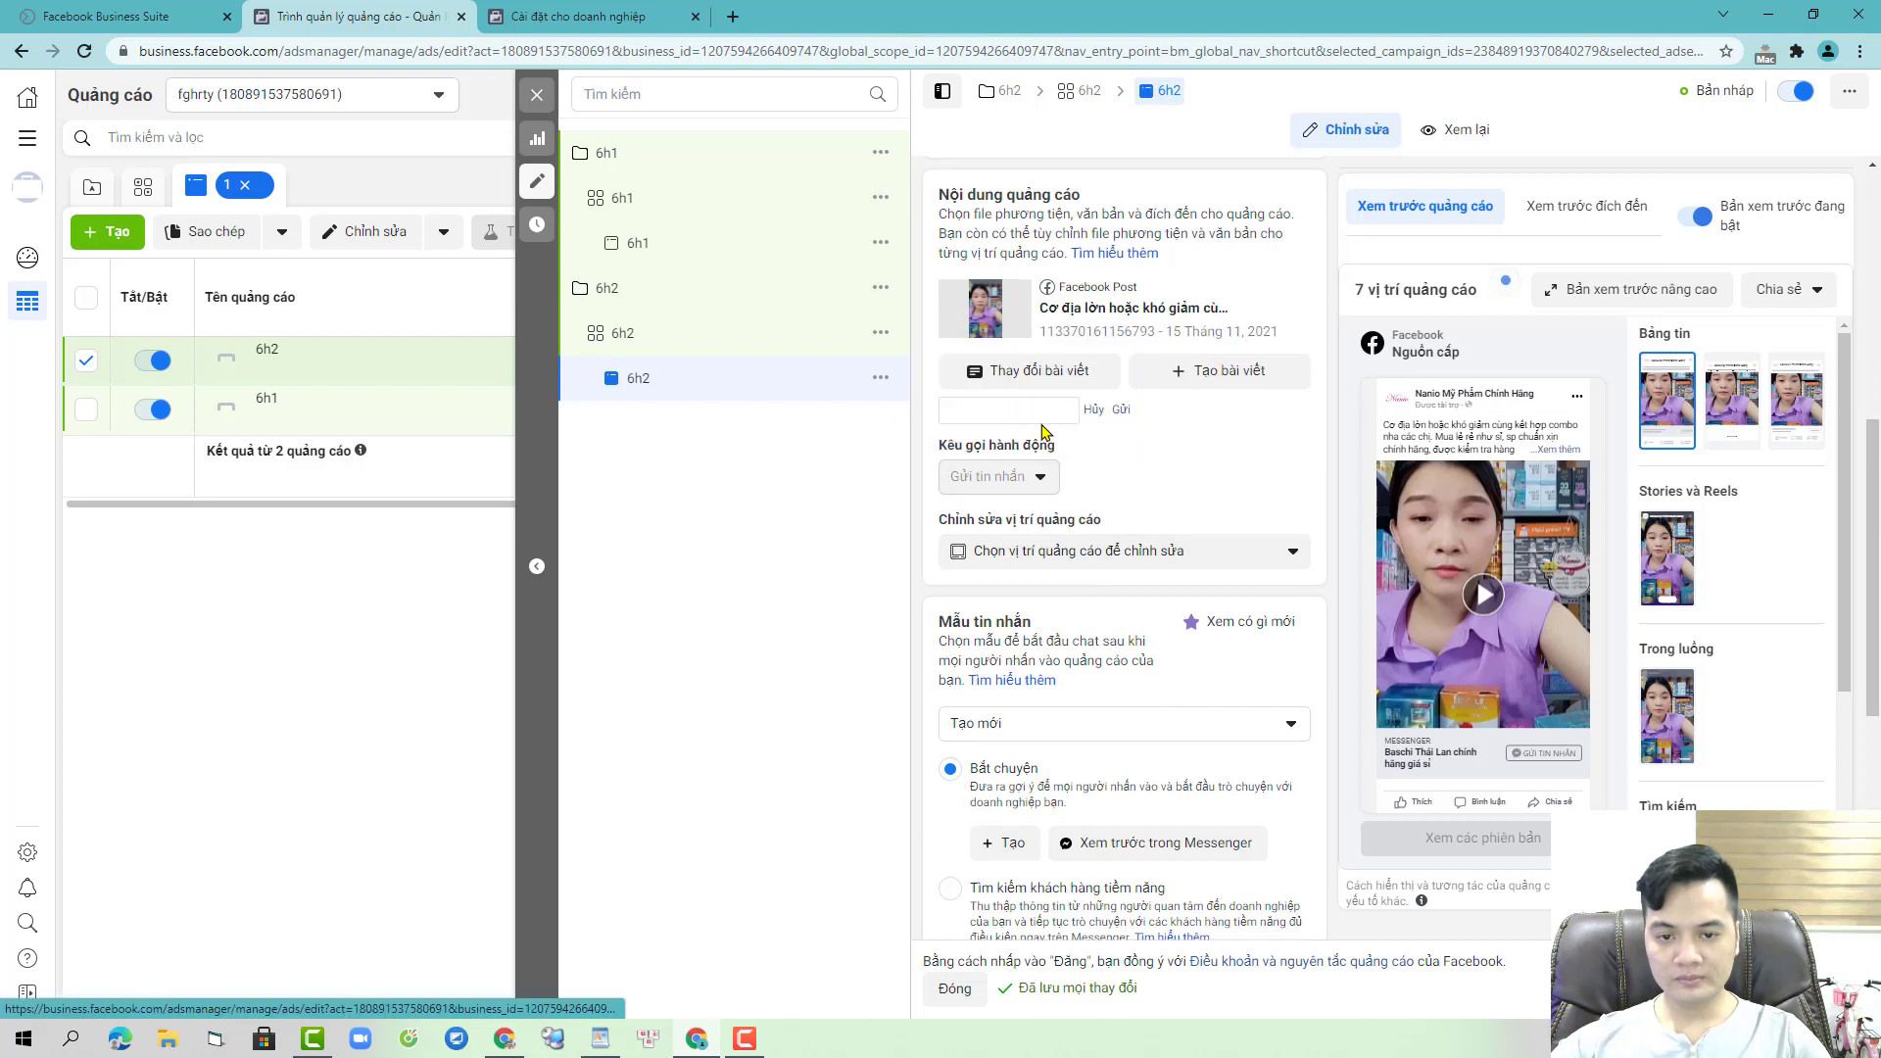
pyautogui.hotkey('ctrl', 'v')
pyautogui.click(1121, 412)
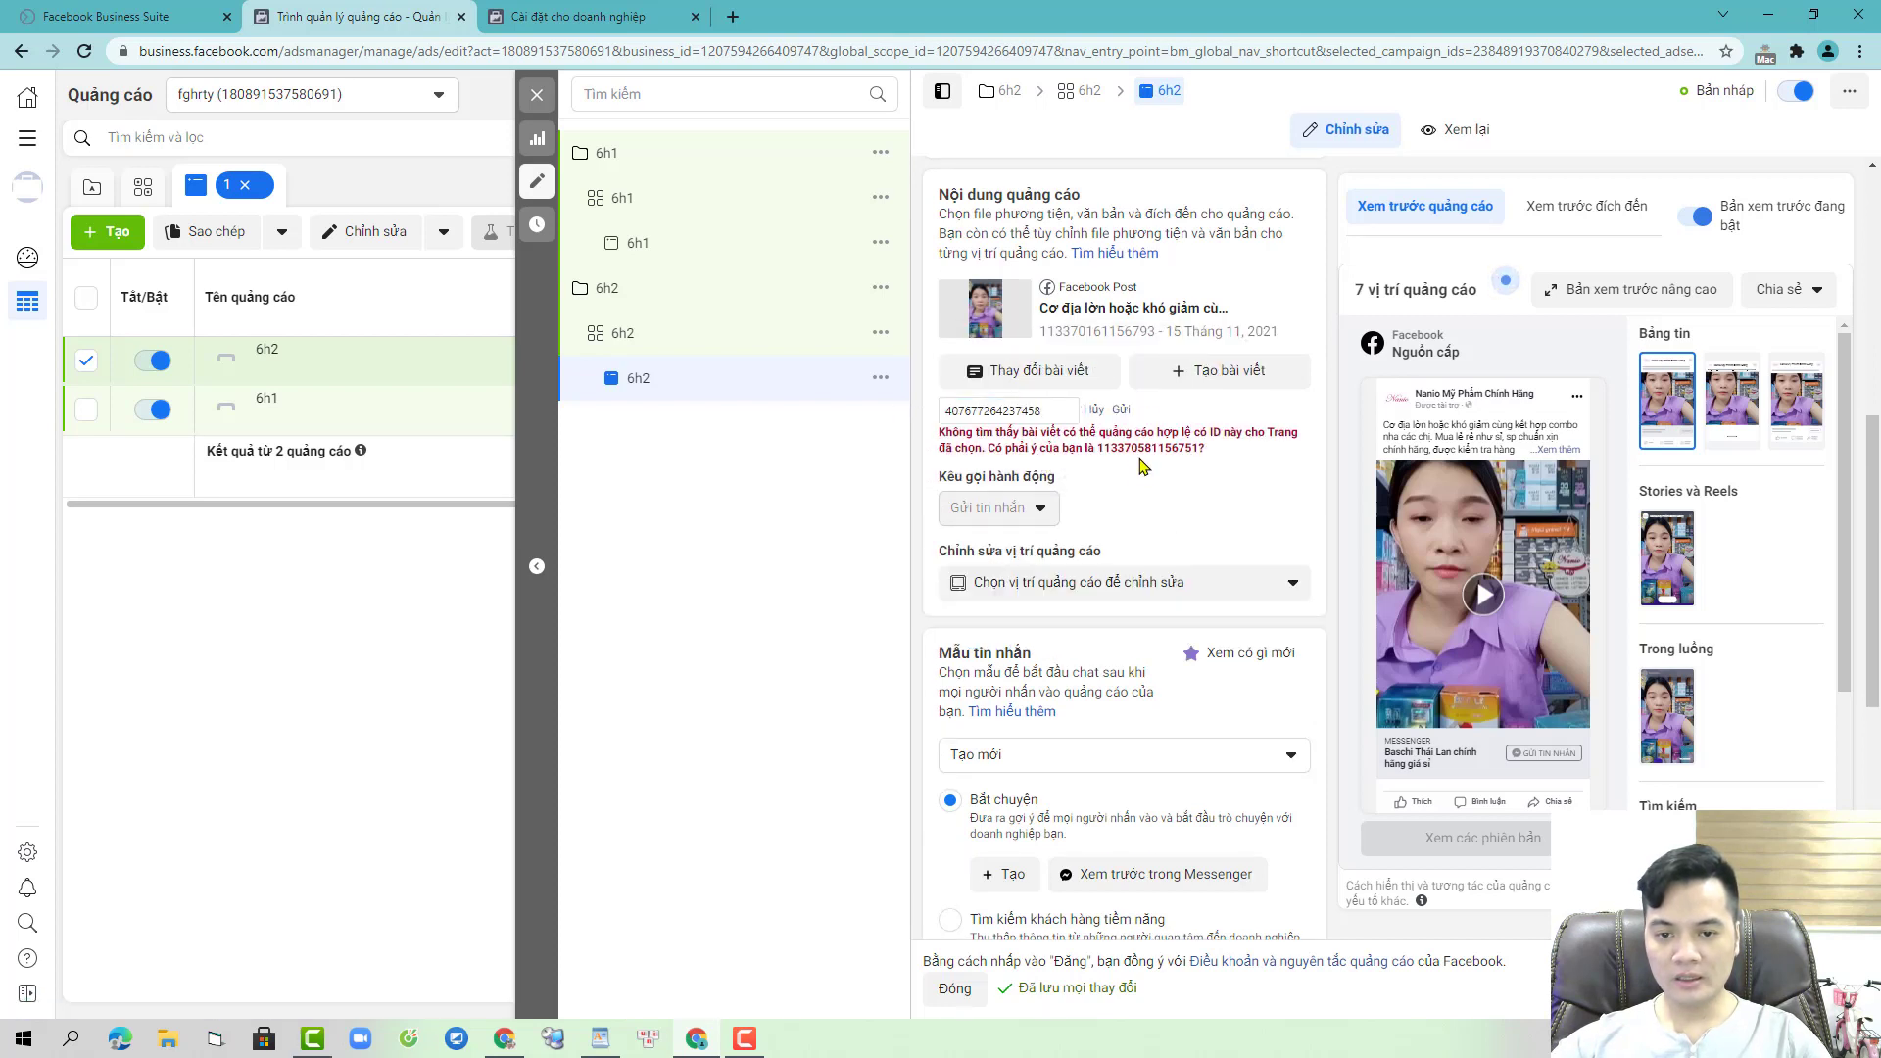
pyautogui.doubleClick(1144, 447)
pyautogui.hotkey('ctrl', 'c')
pyautogui.doubleClick(1044, 412)
pyautogui.hotkey('ctrl', 'v')
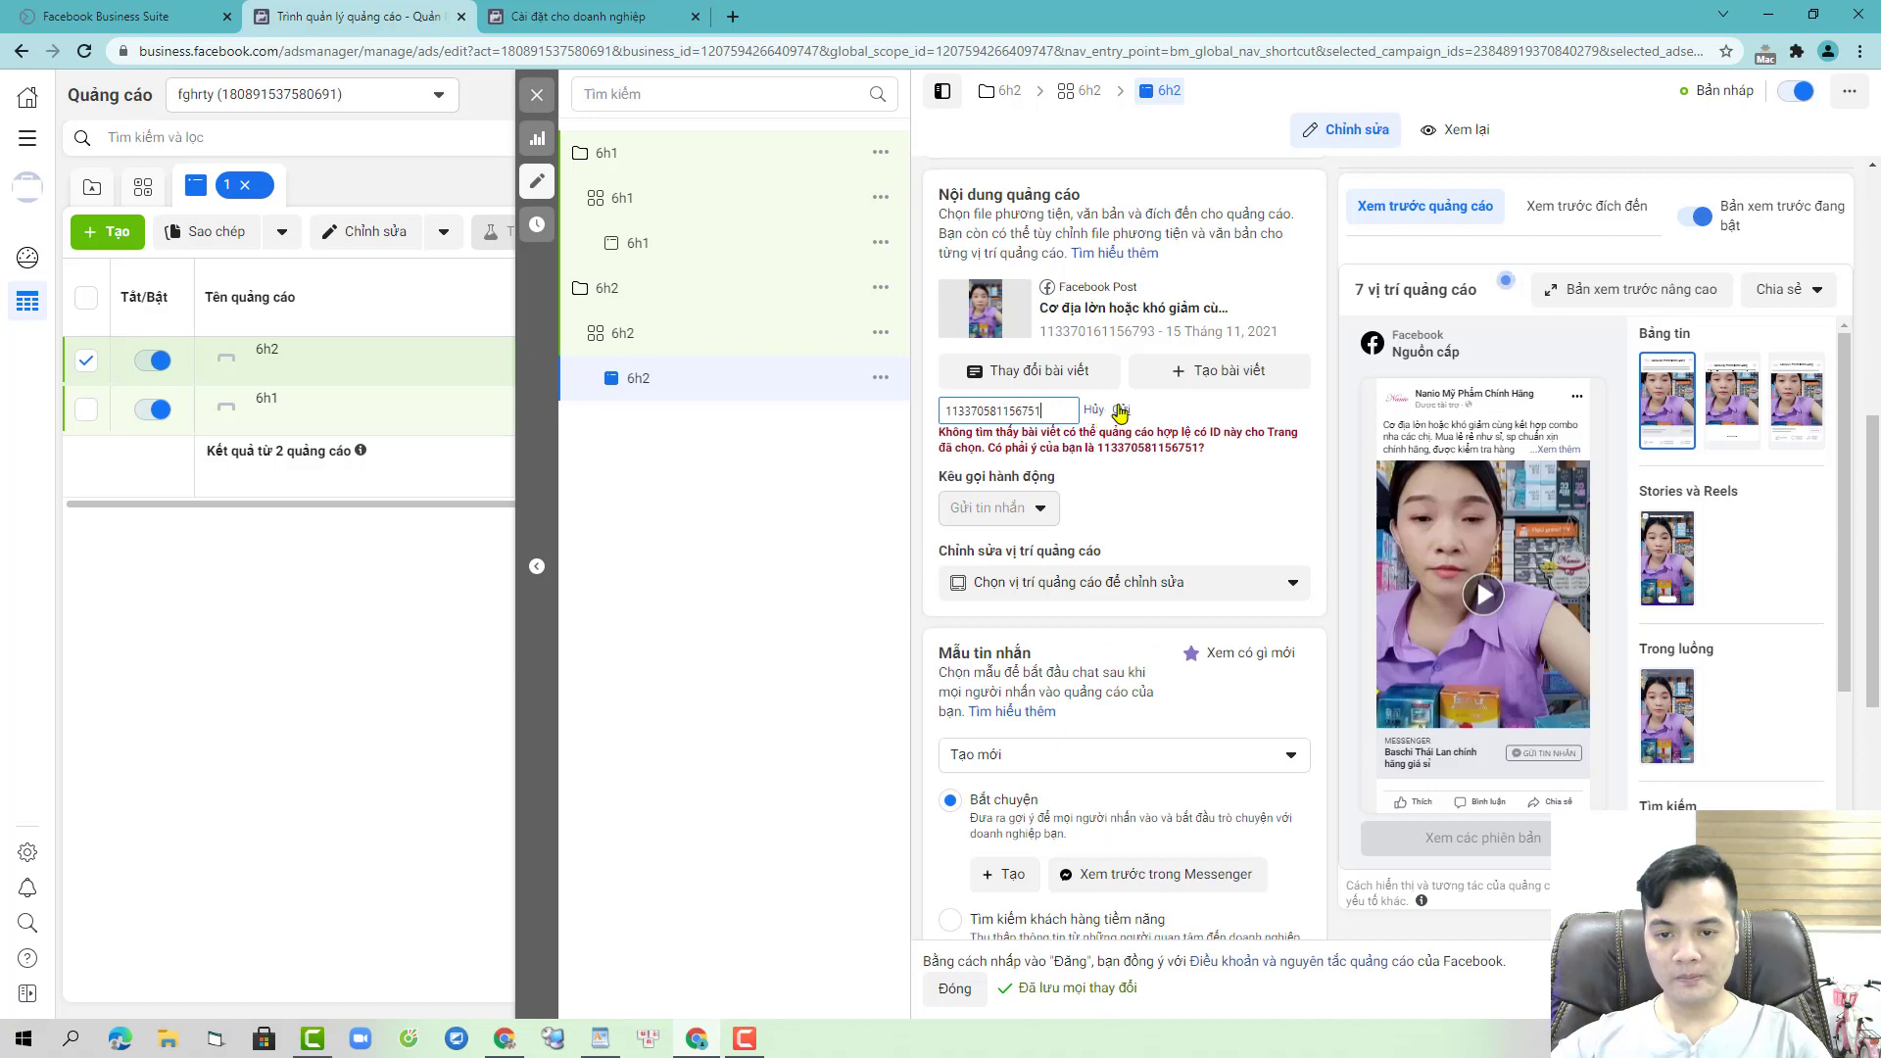
pyautogui.click(1121, 410)
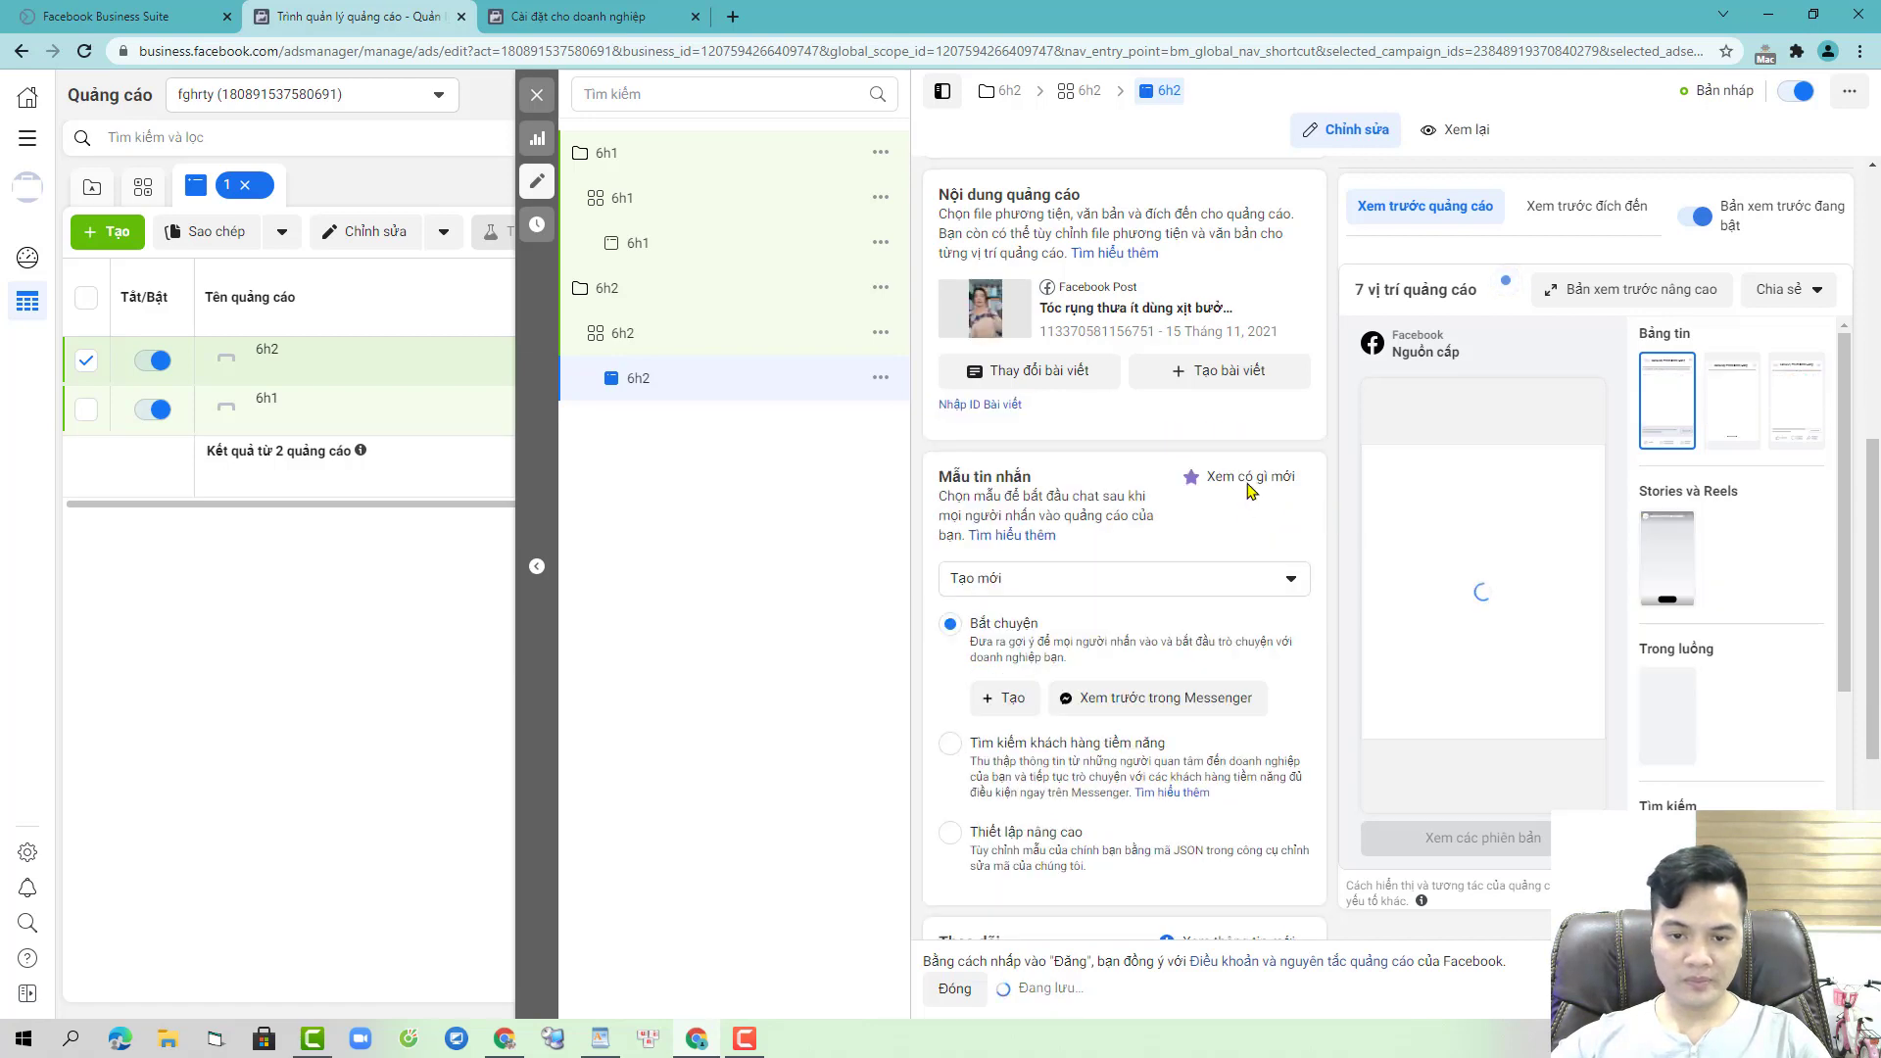
pyautogui.scroll(-3, 1200, 594)
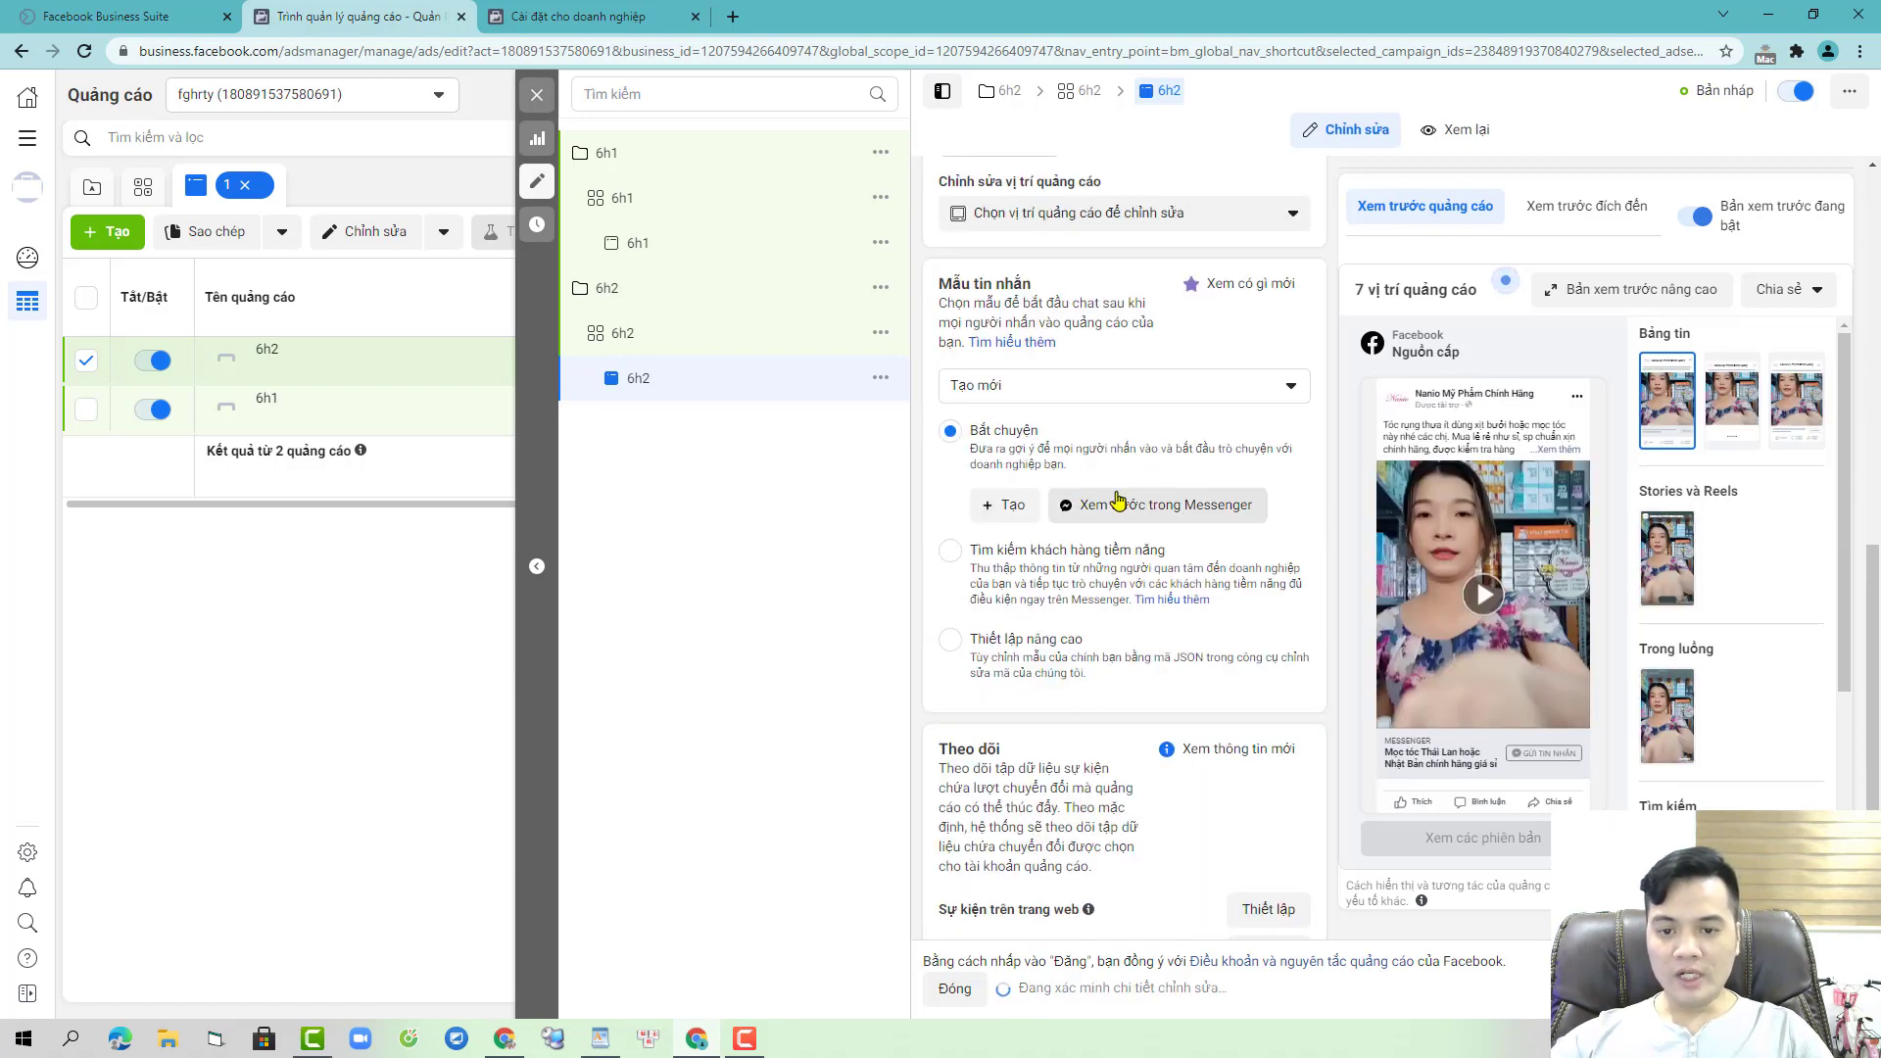
# - Assign existing message template 6h2 to ad 6h2 and template 6h1 to ad 6h1
pyautogui.click(1121, 384)
pyautogui.click(1092, 465)
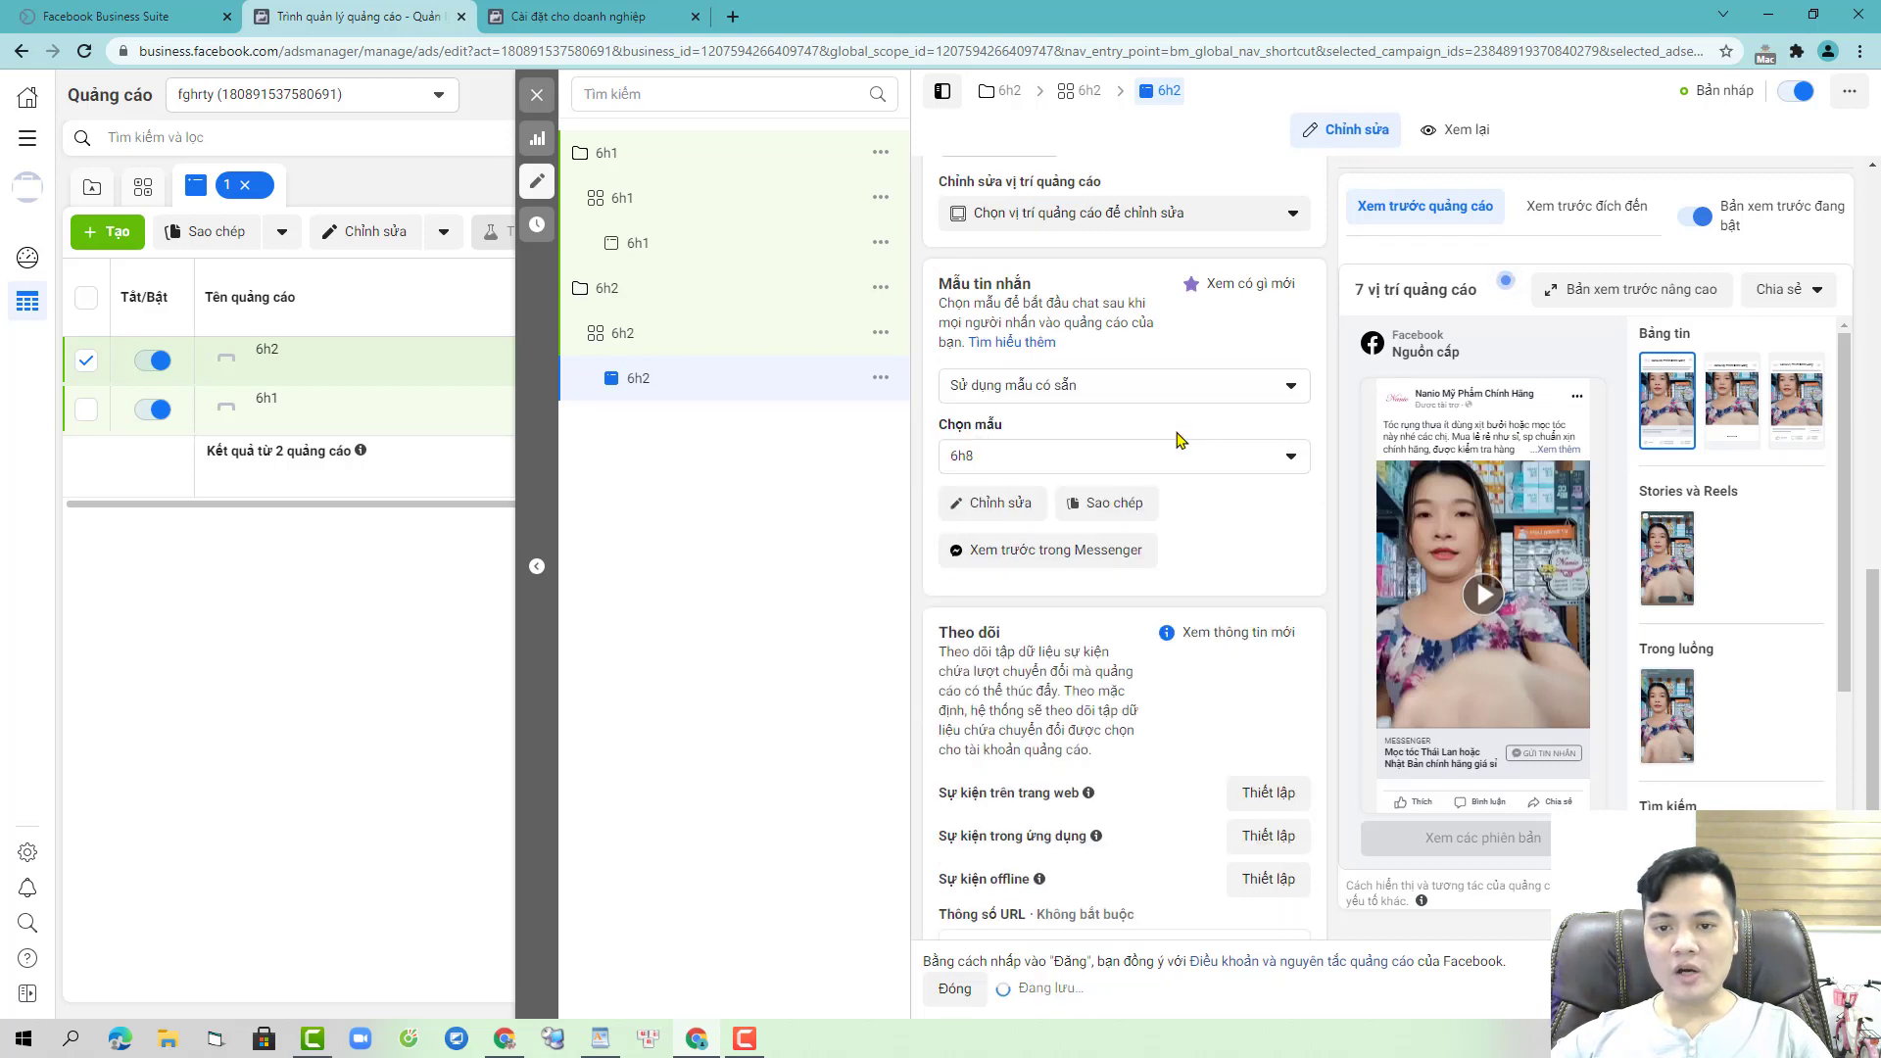
pyautogui.click(1130, 474)
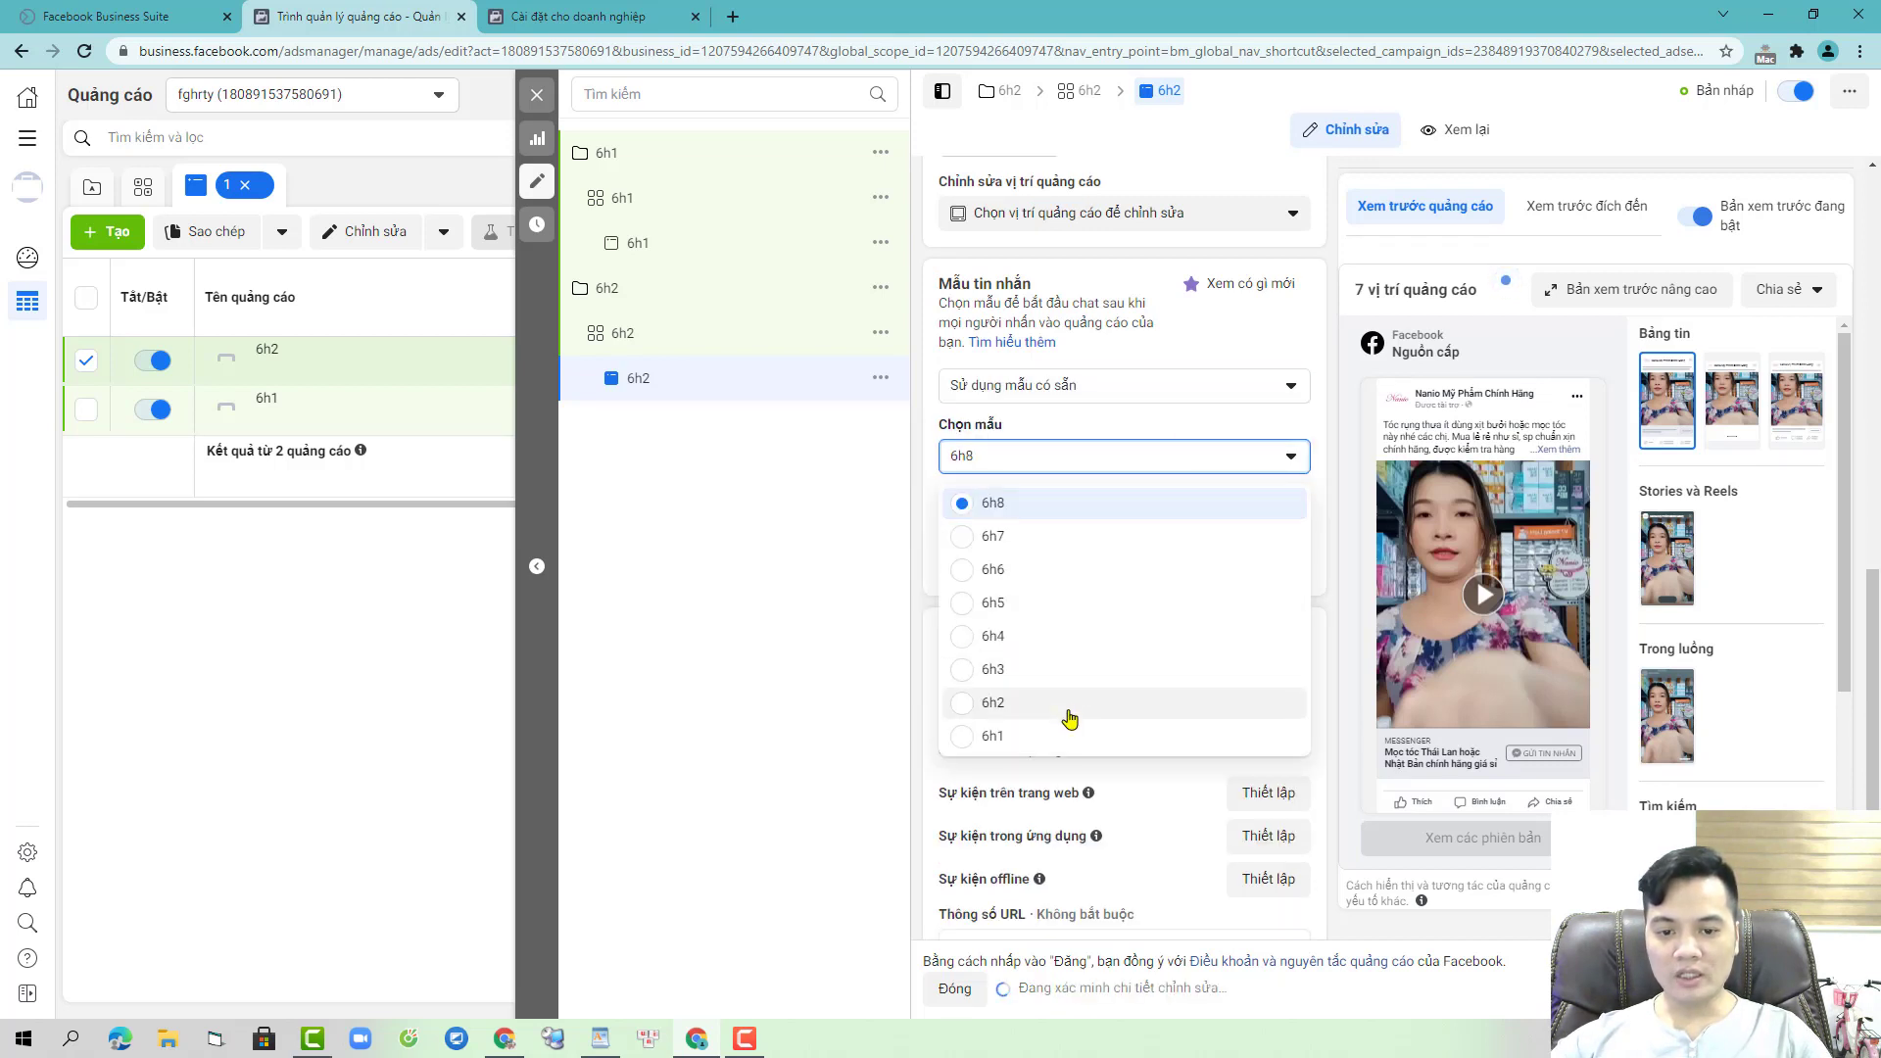
pyautogui.click(1070, 713)
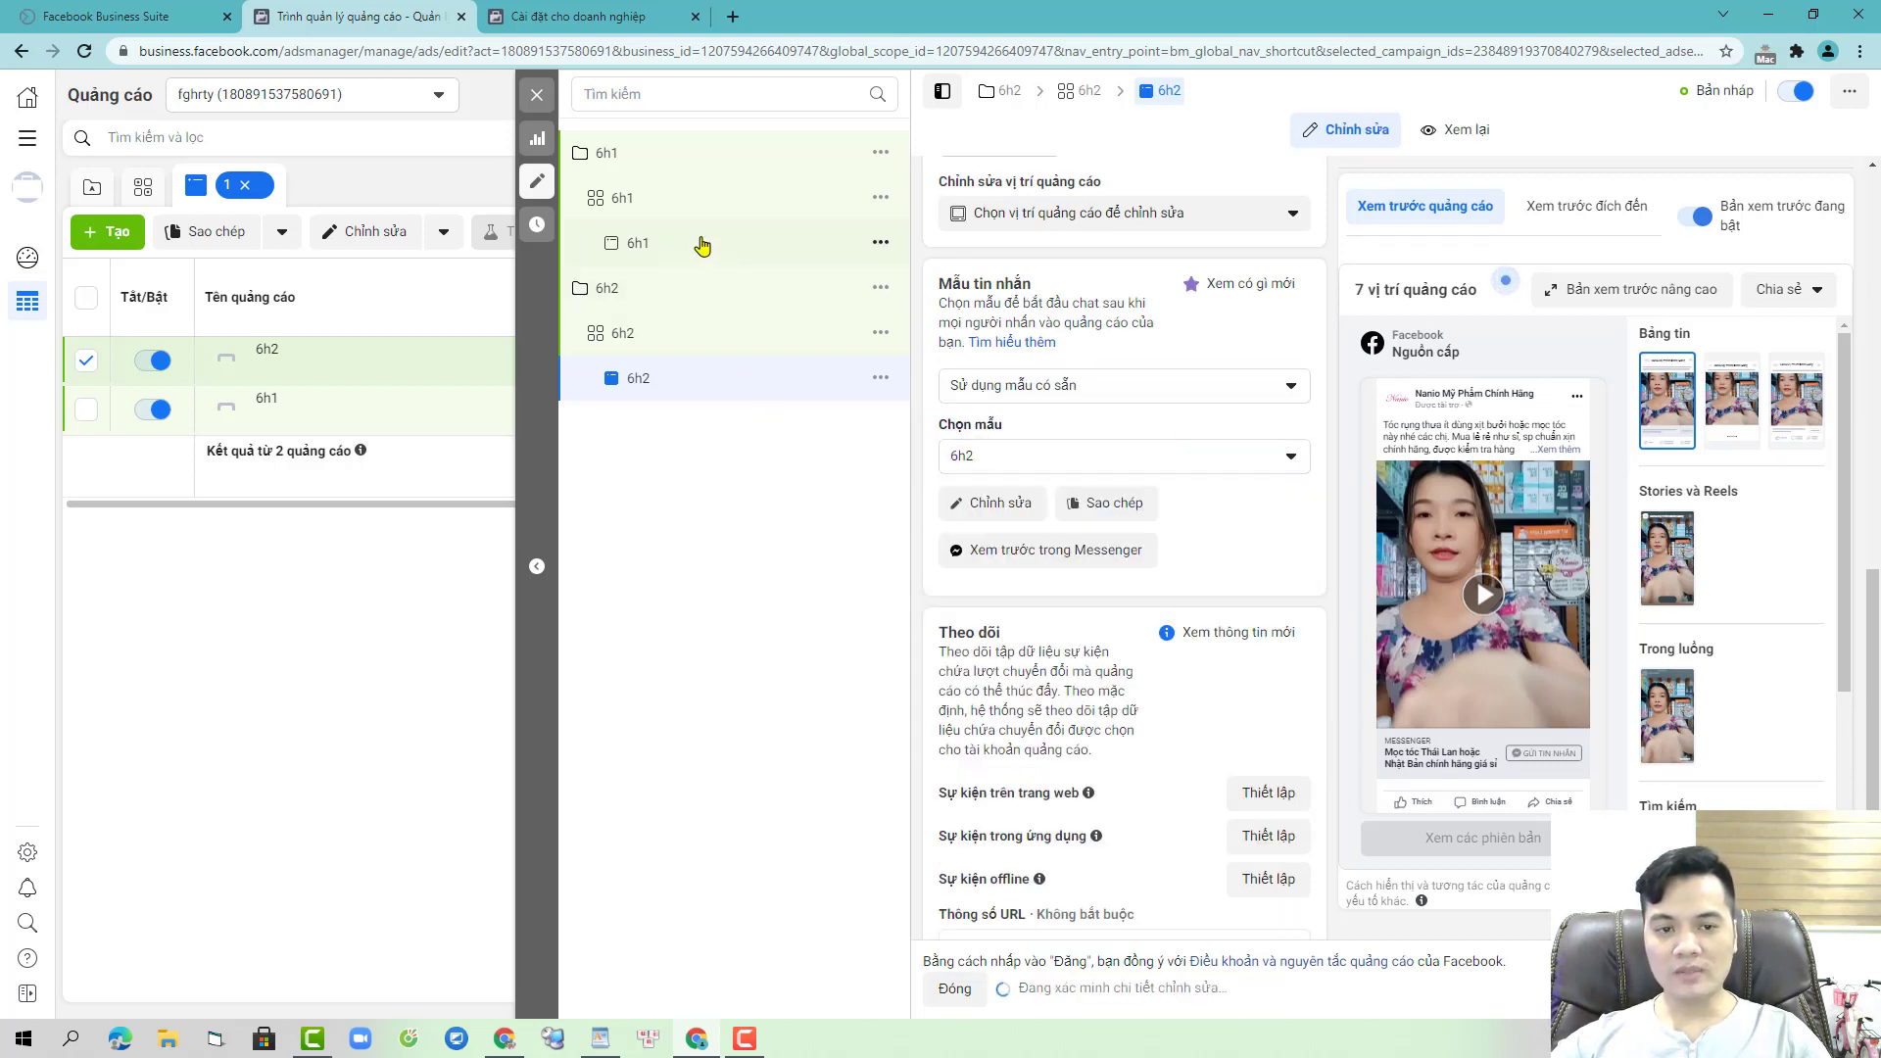
pyautogui.click(703, 246)
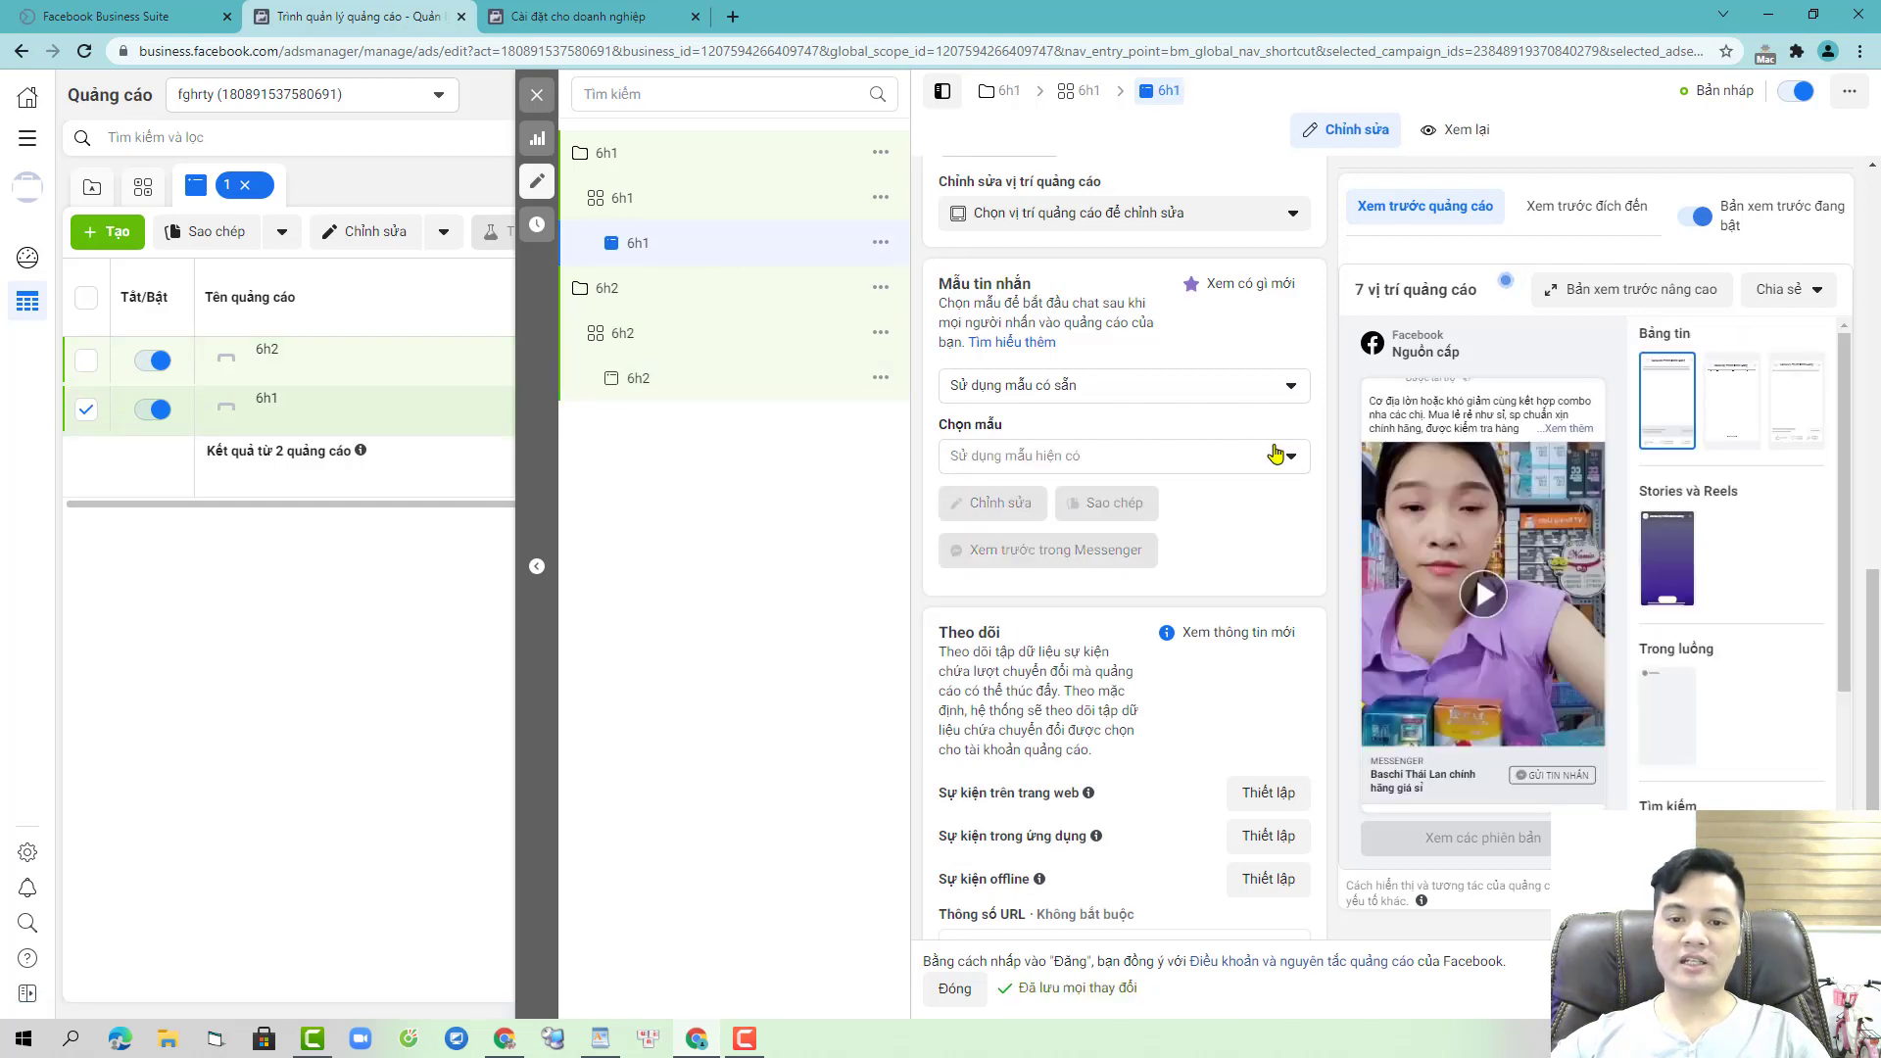
pyautogui.click(1201, 465)
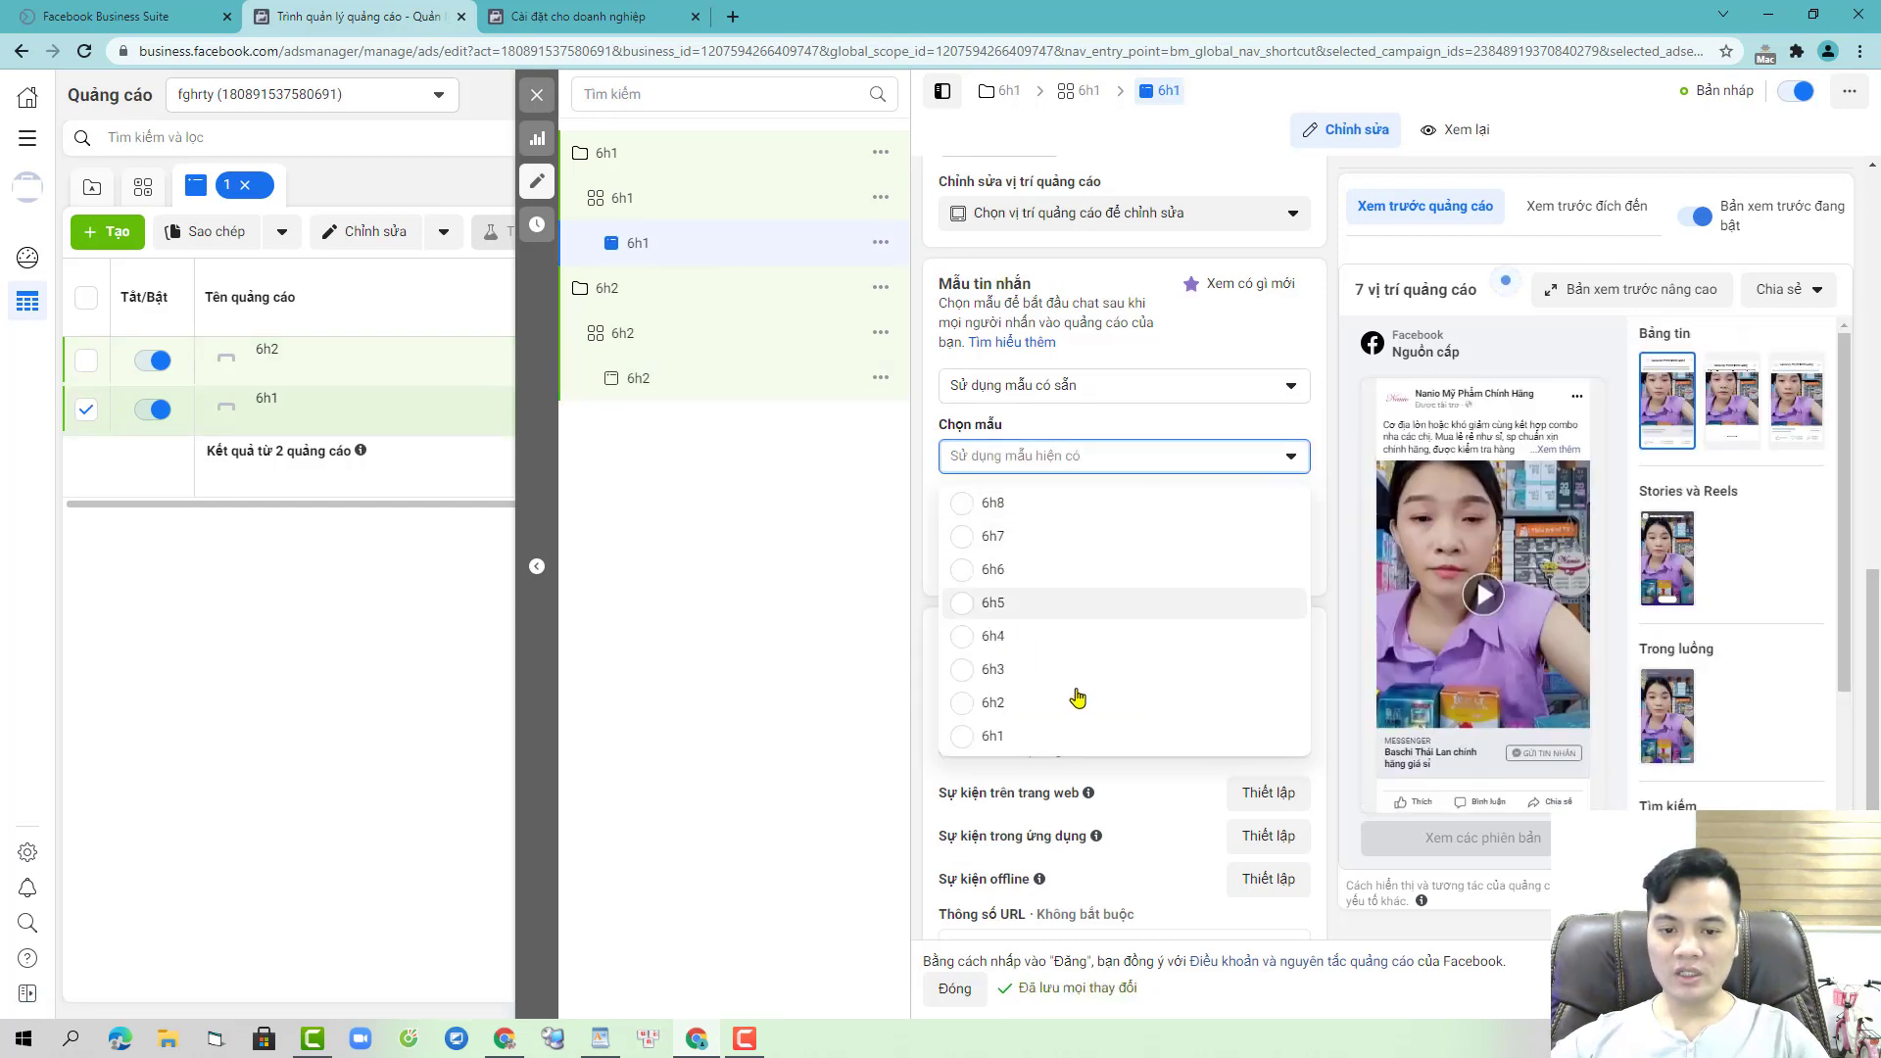
pyautogui.click(1057, 737)
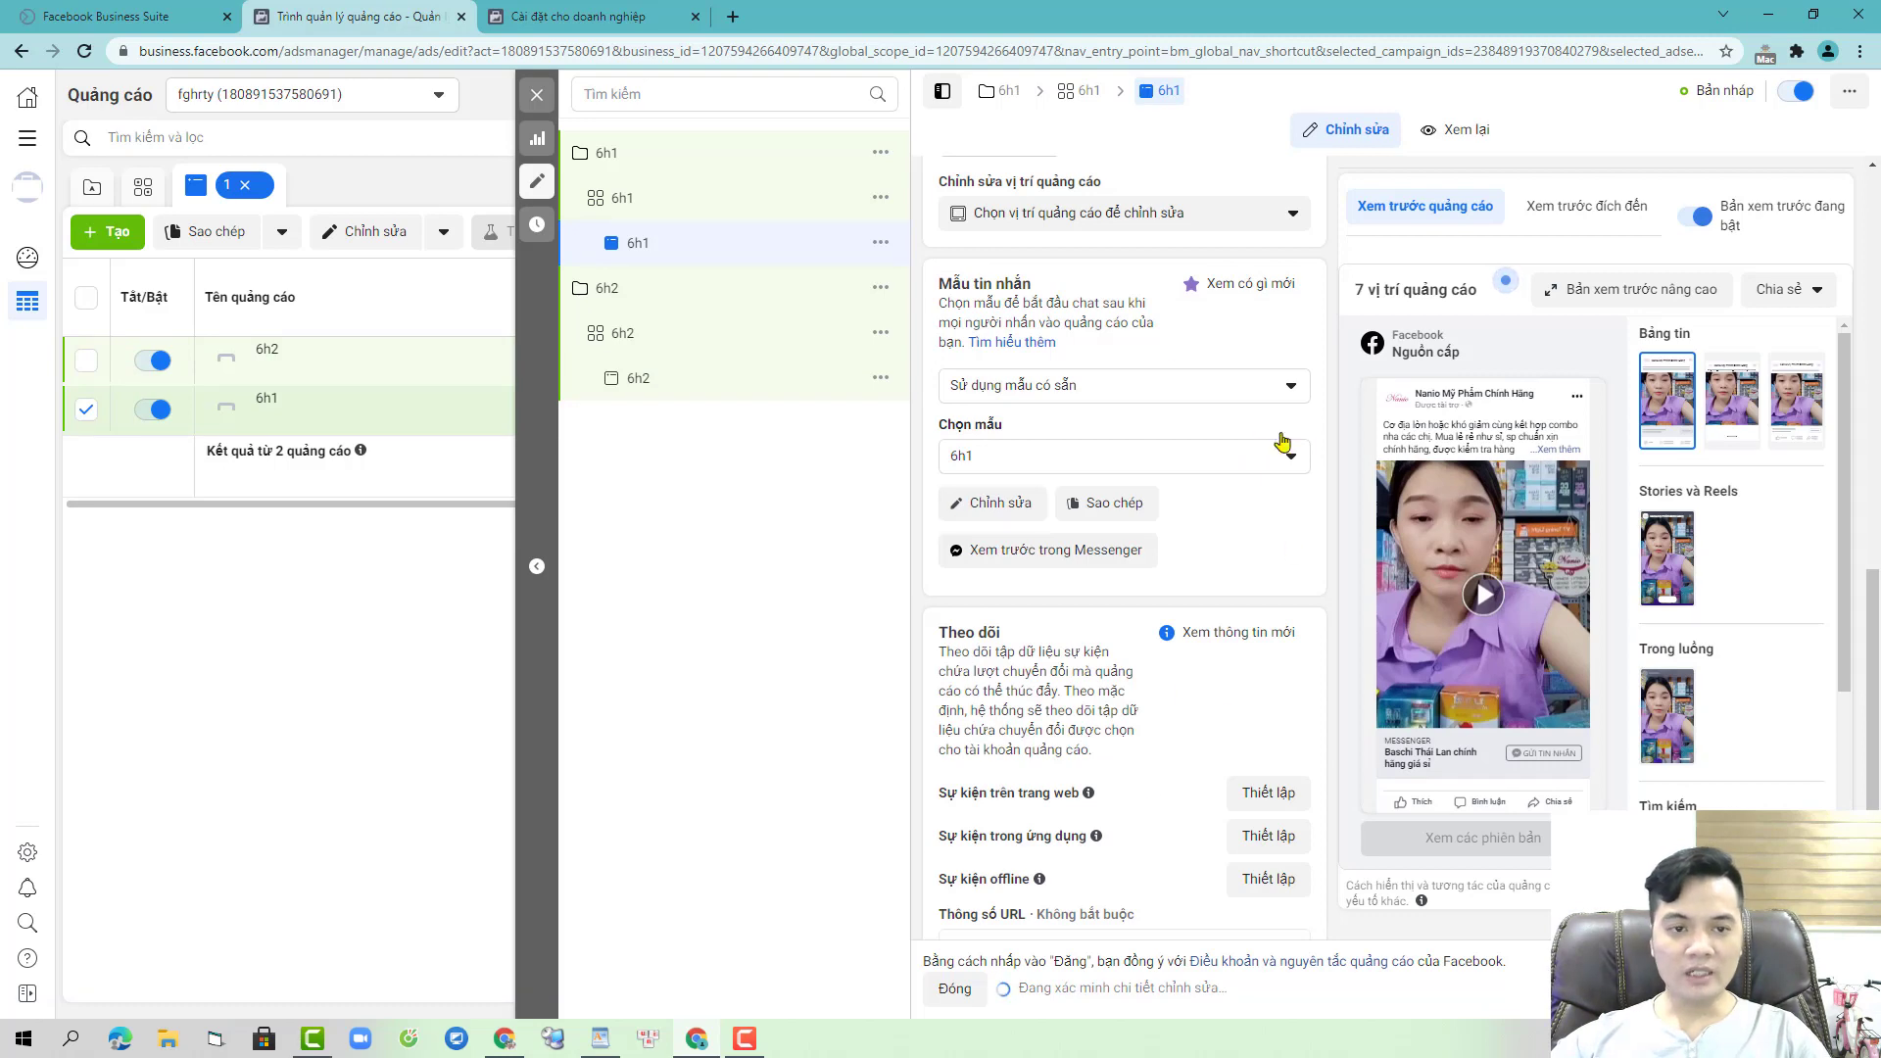
pyautogui.click(955, 991)
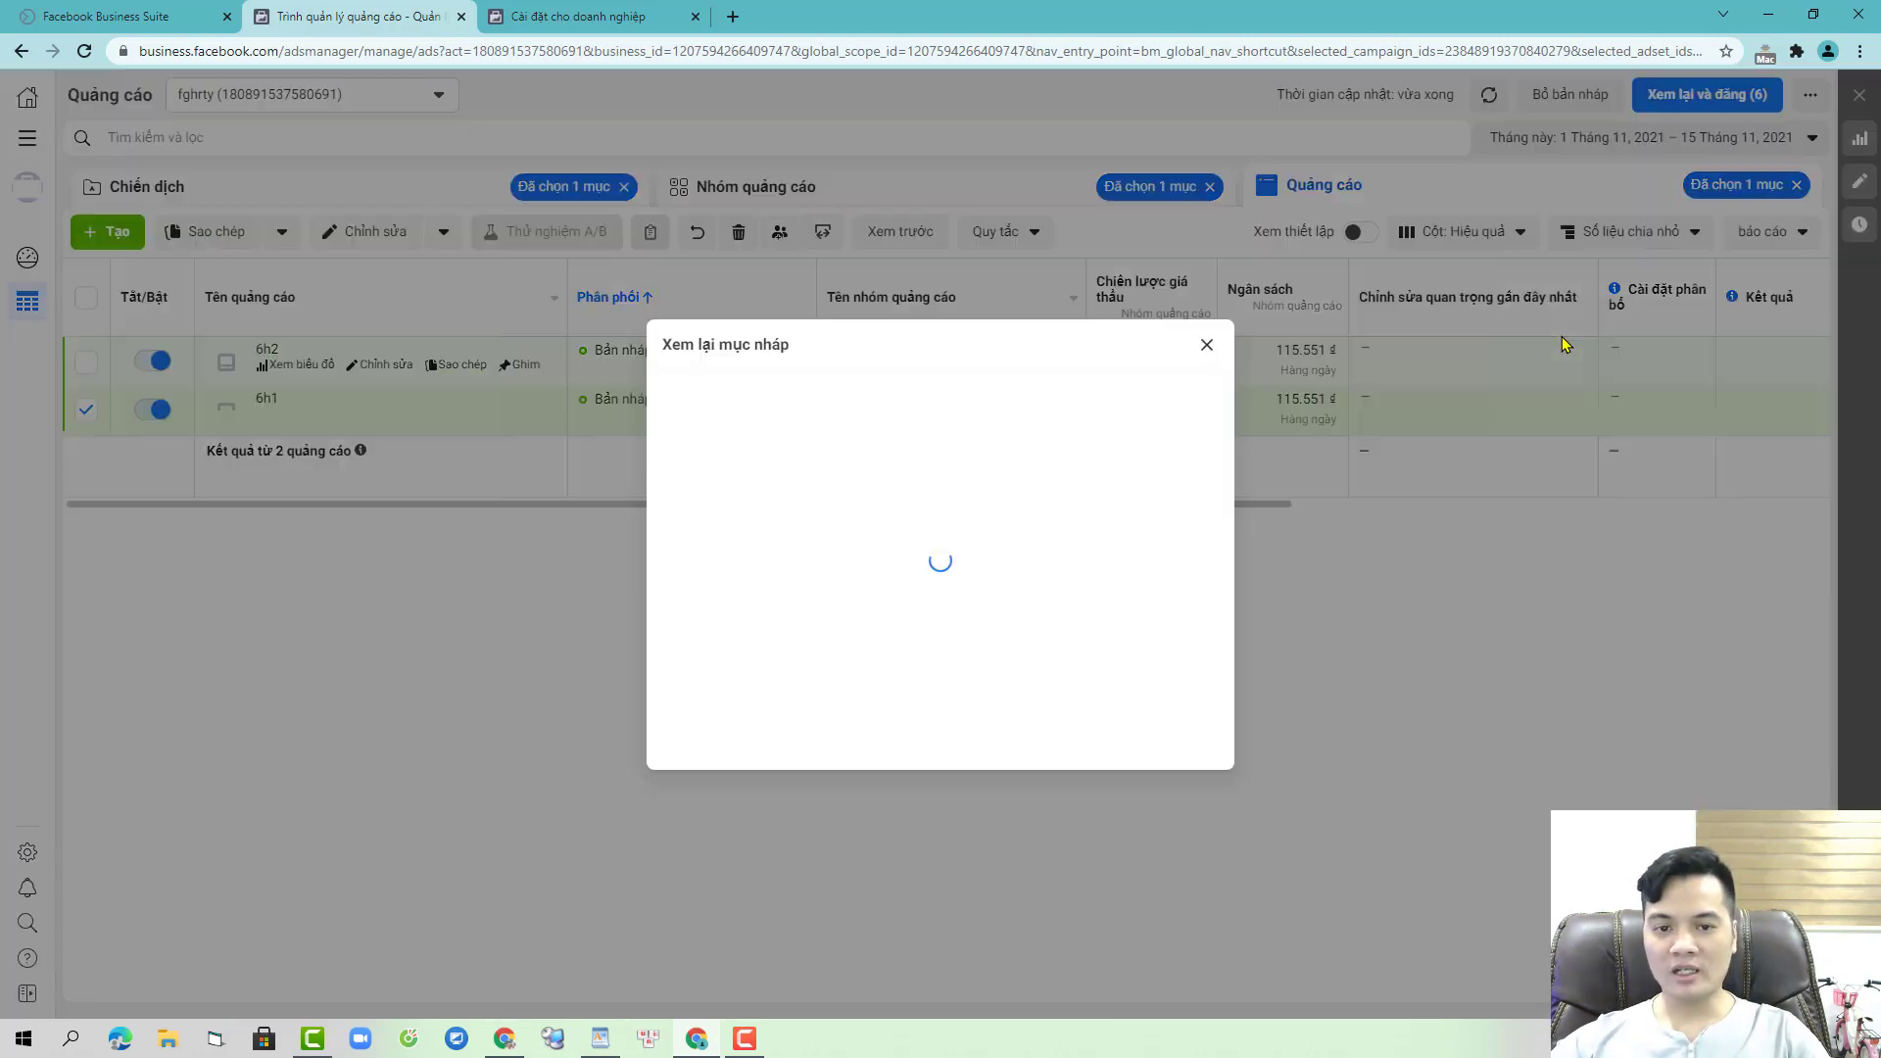
# - Publish the draft ads 6h2 and 6h1 from the draft review, with both ads selected
pyautogui.click(985, 436)
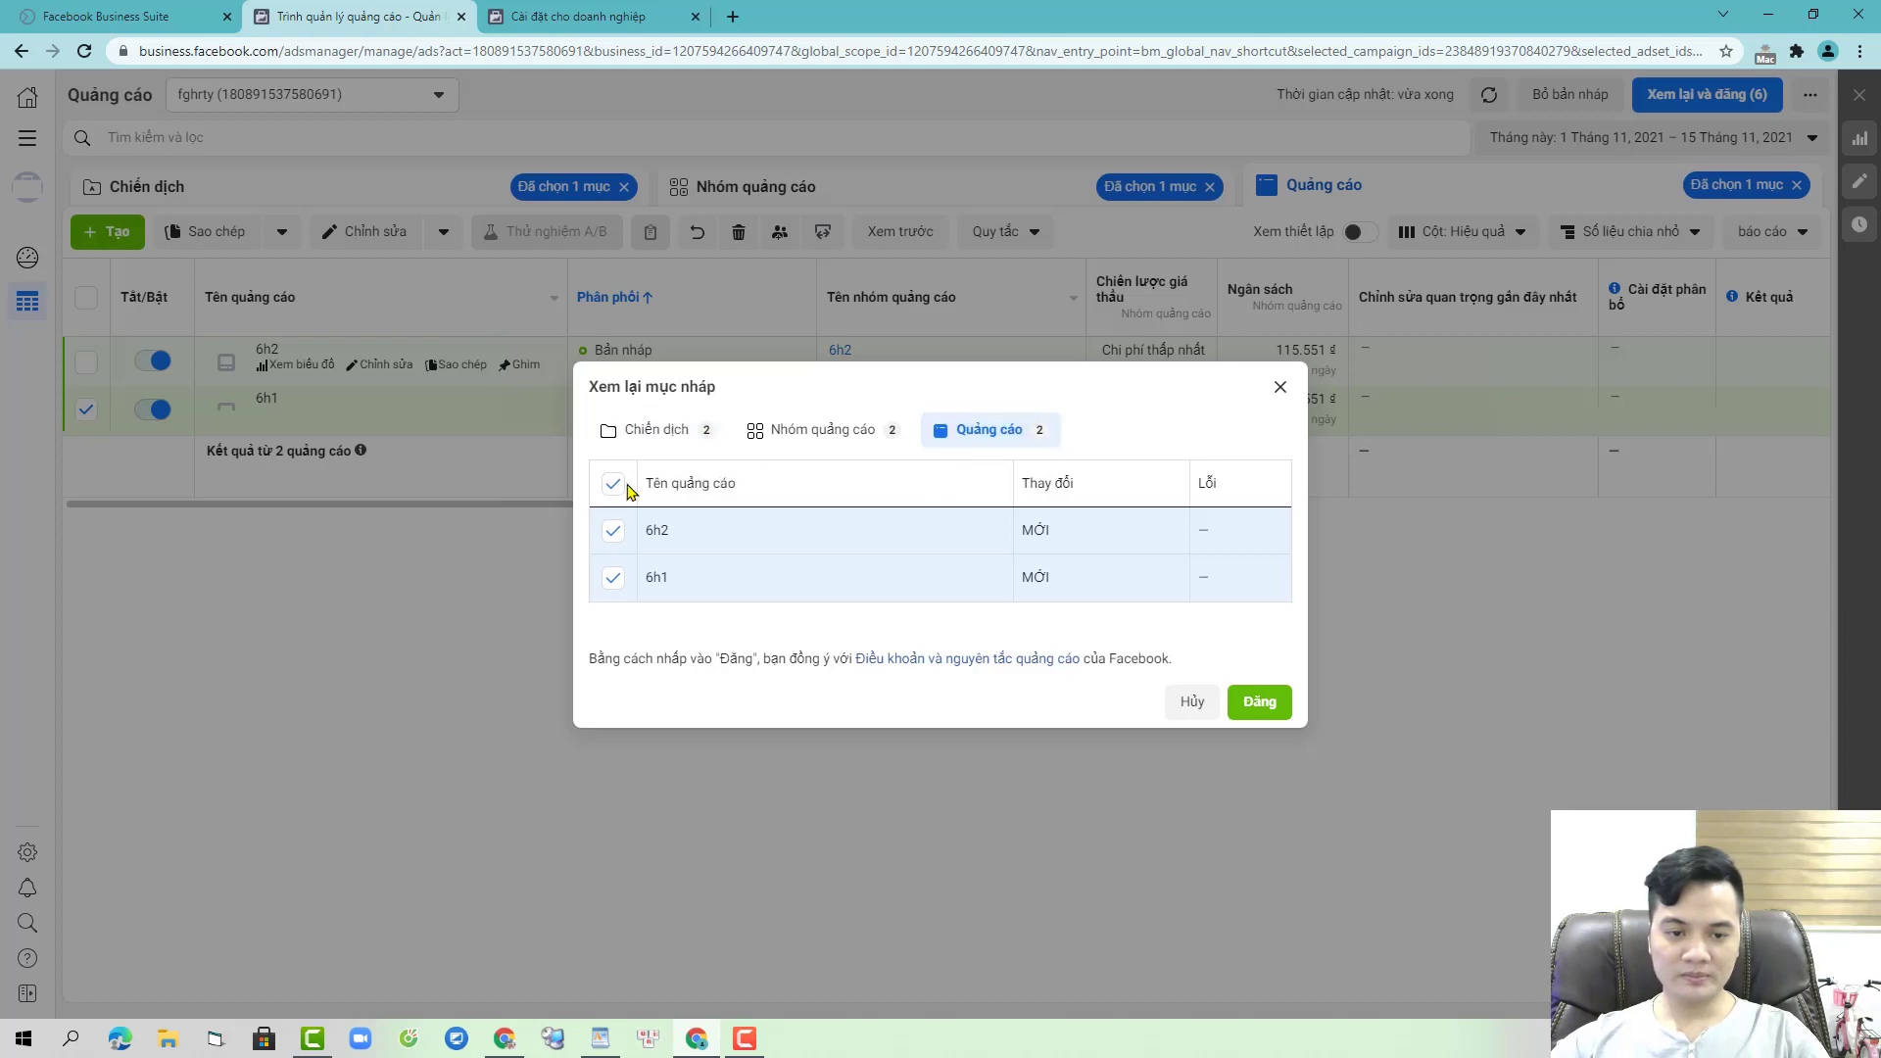
pyautogui.click(613, 484)
pyautogui.click(1236, 702)
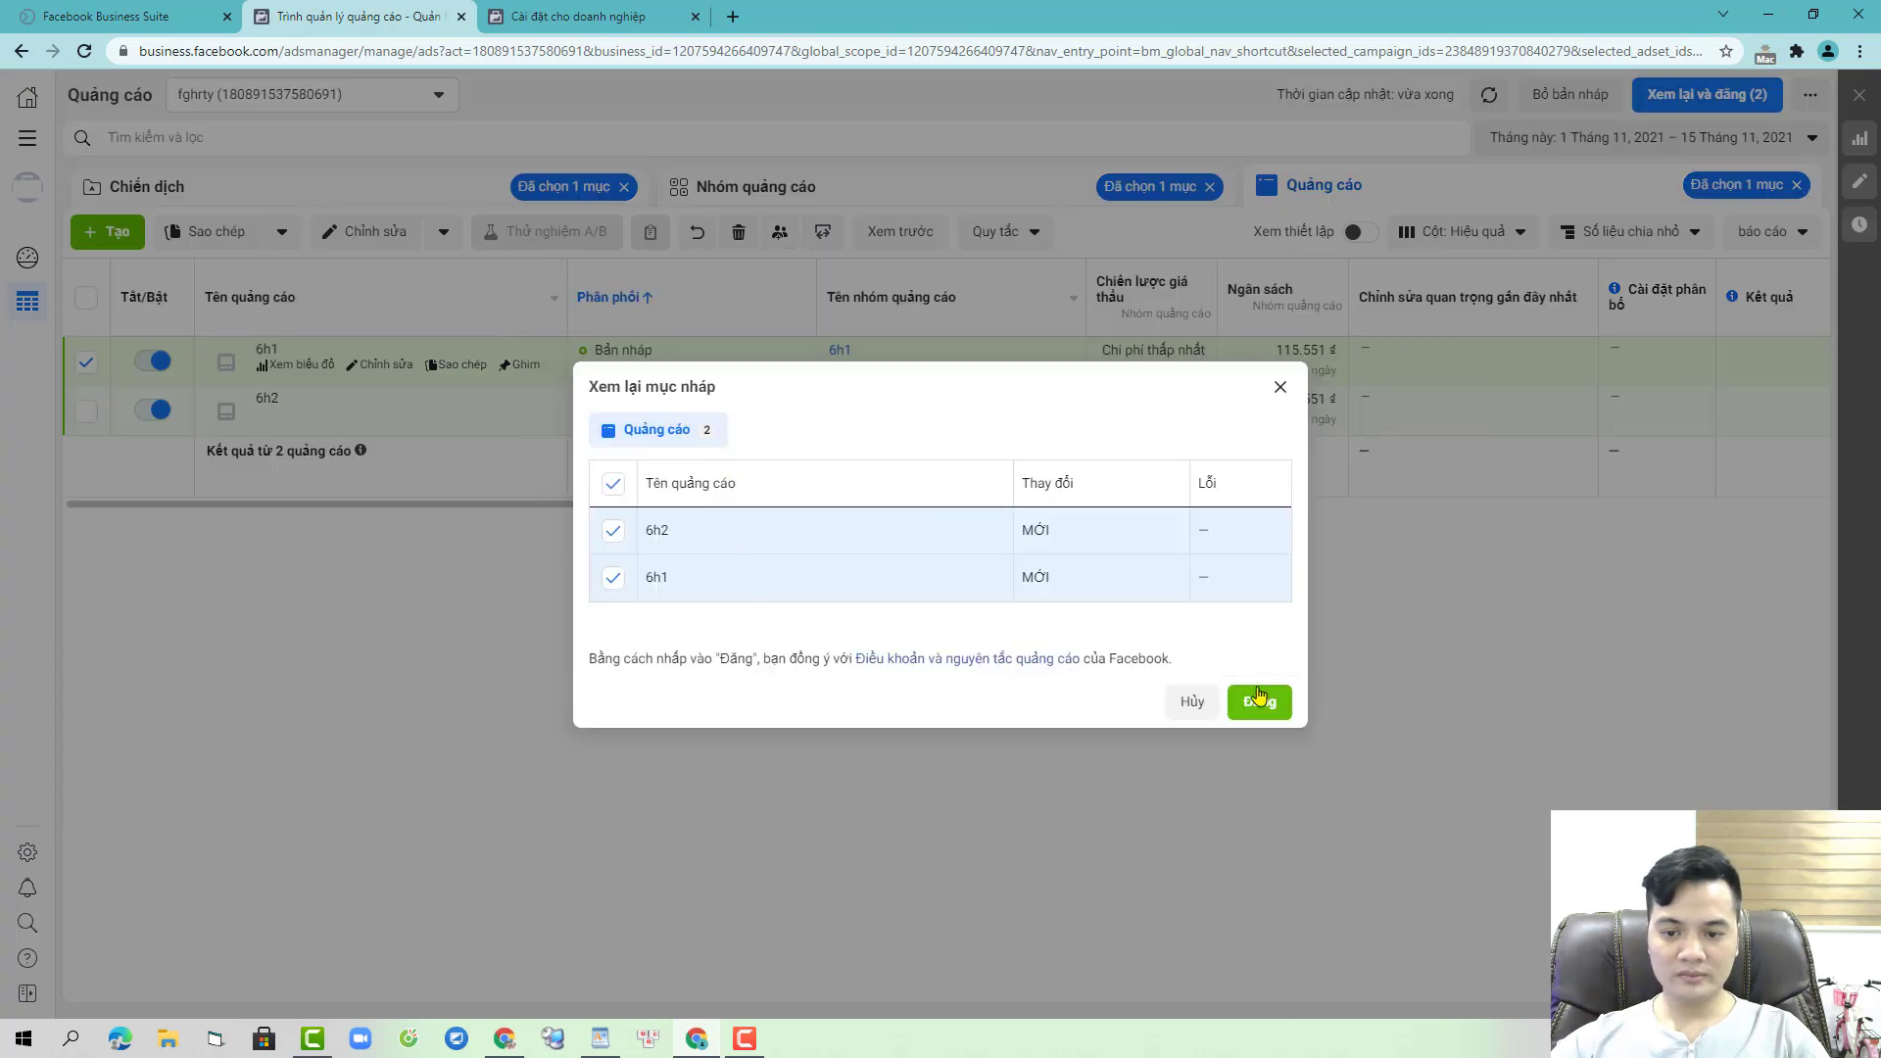
pyautogui.click(1258, 699)
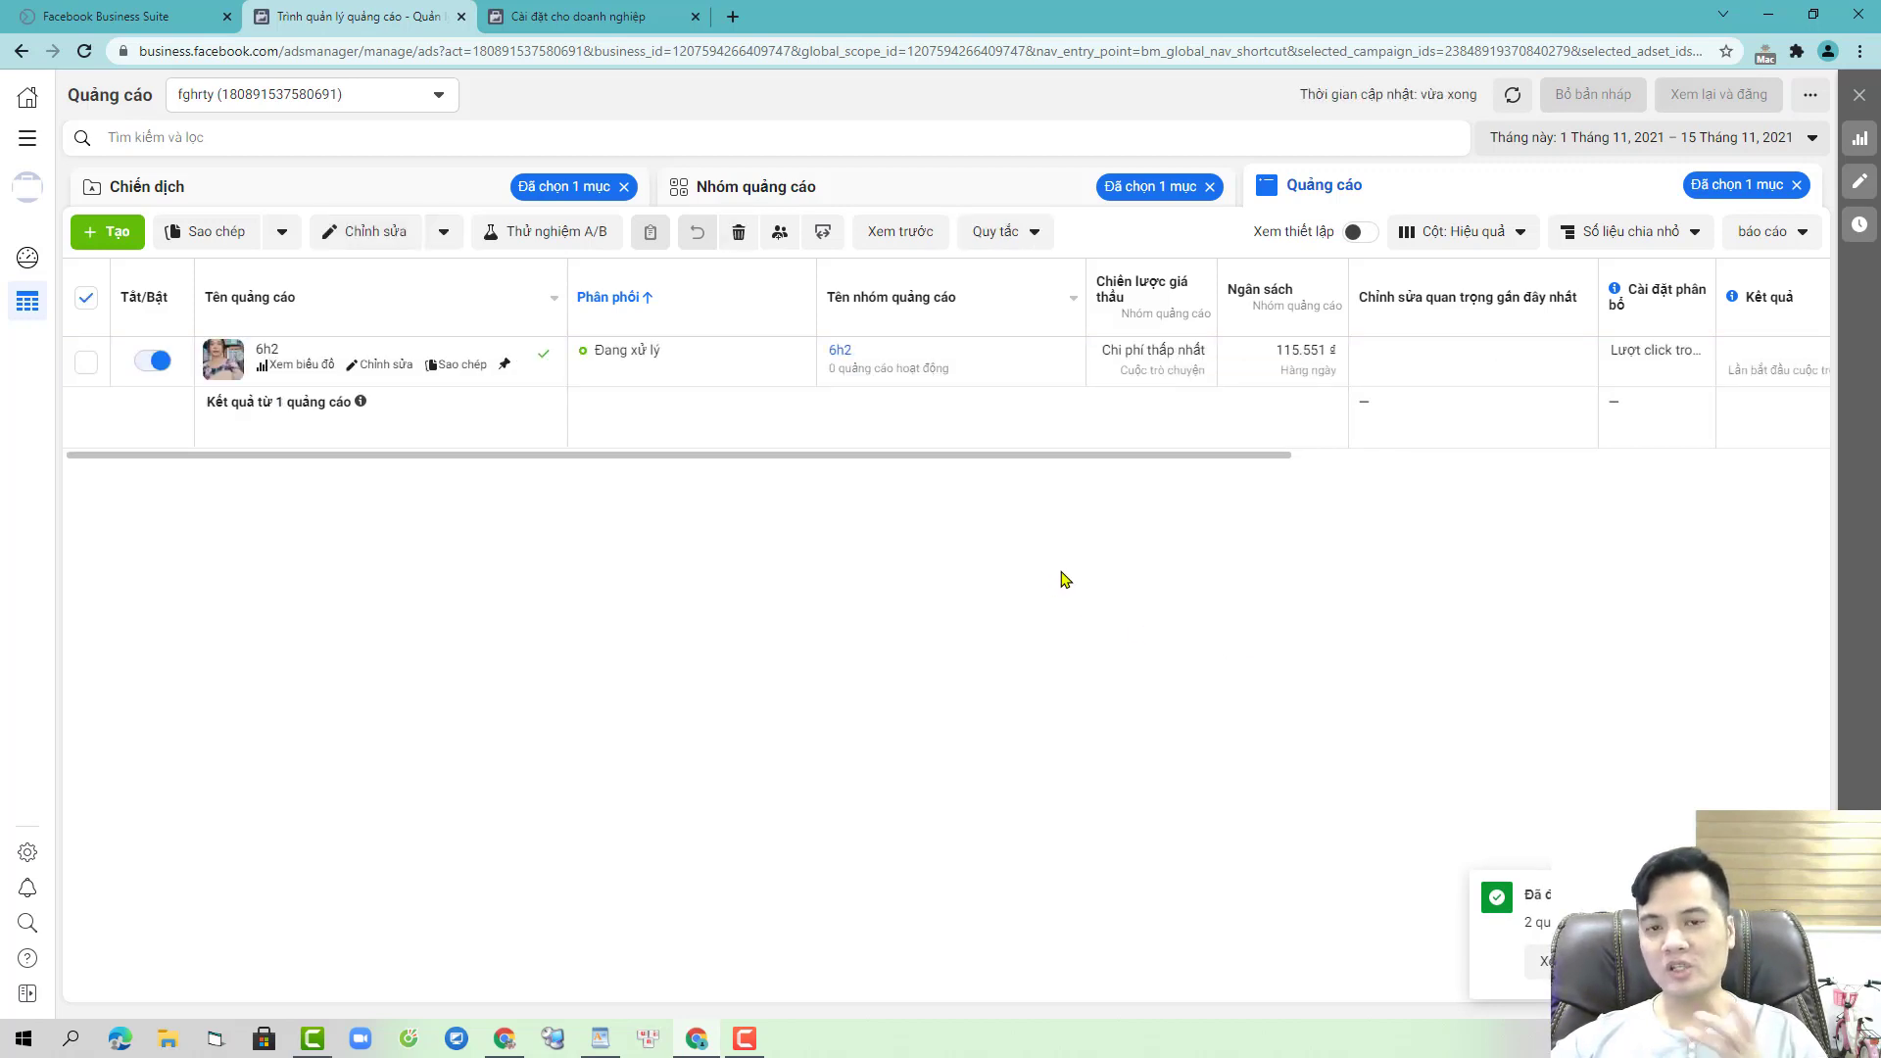
# - Remove the 'Đã chọn 1 mục' filter chips for ad set, campaign and ad
pyautogui.click(1210, 186)
pyautogui.click(546, 196)
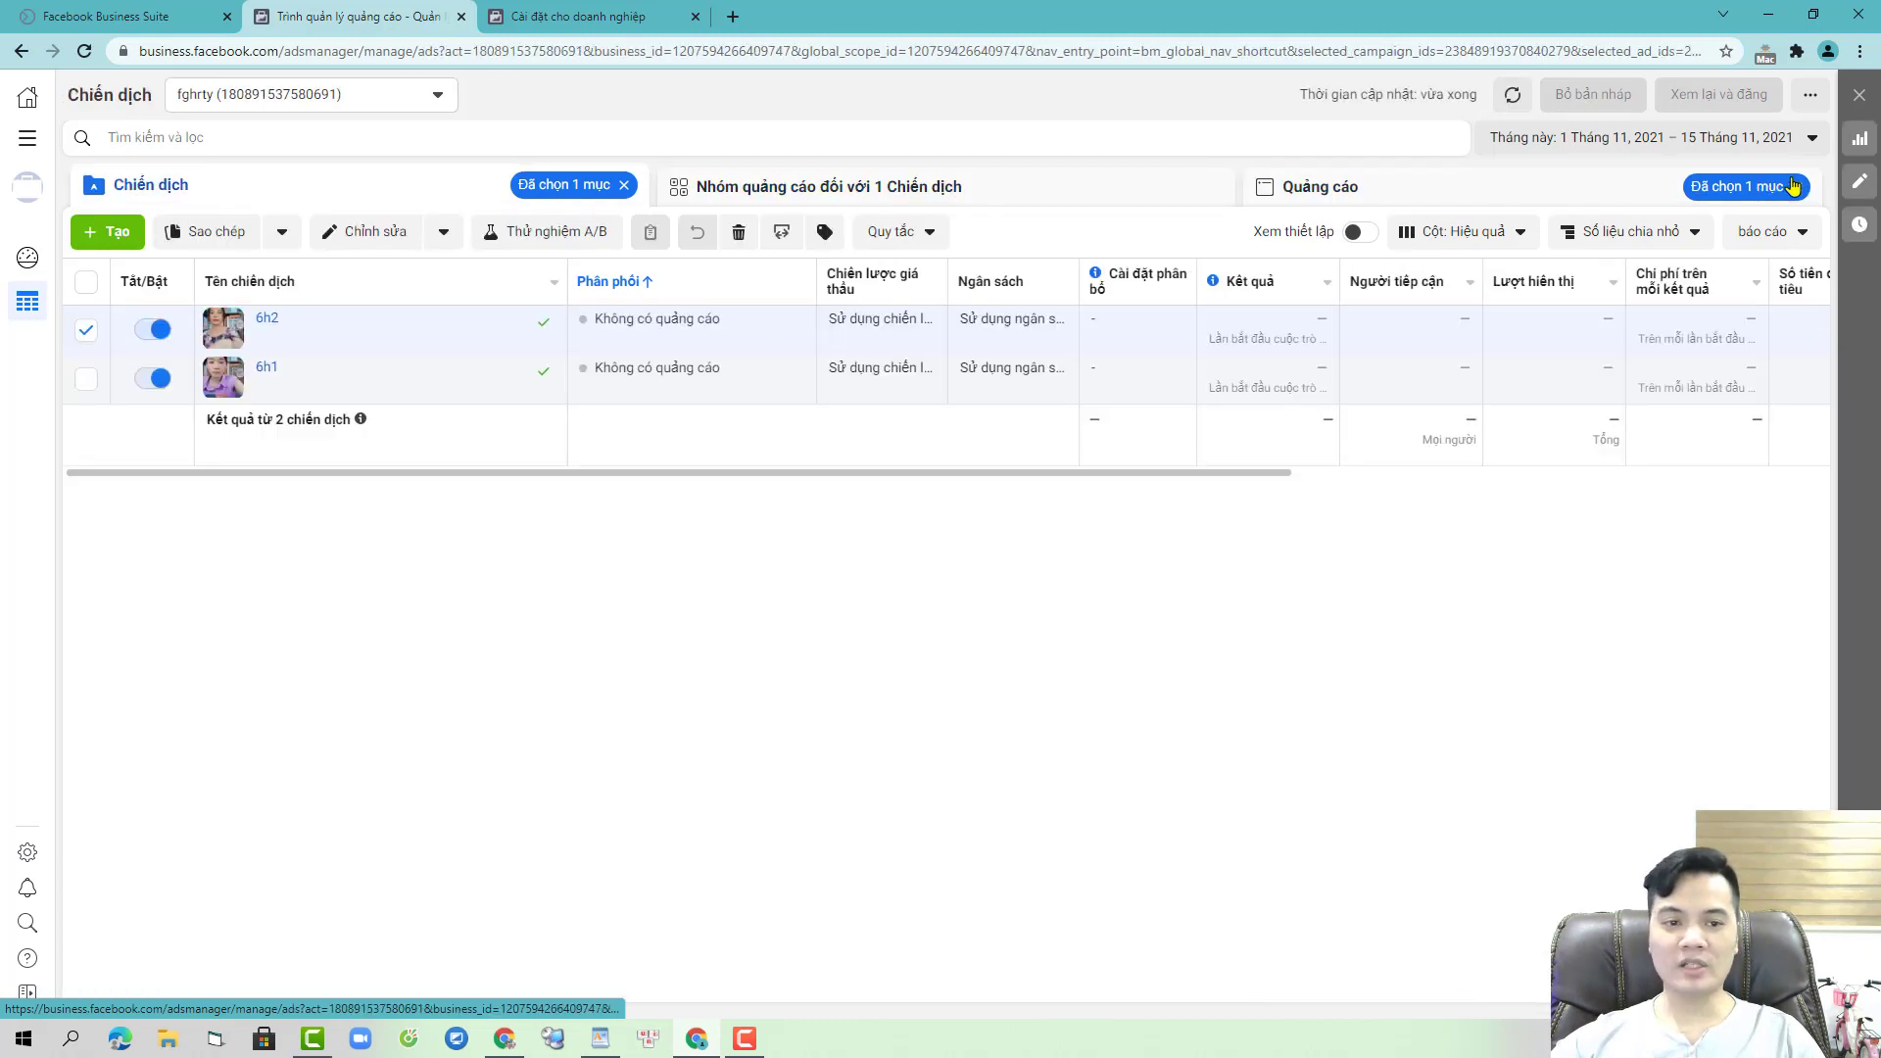
pyautogui.click(1791, 186)
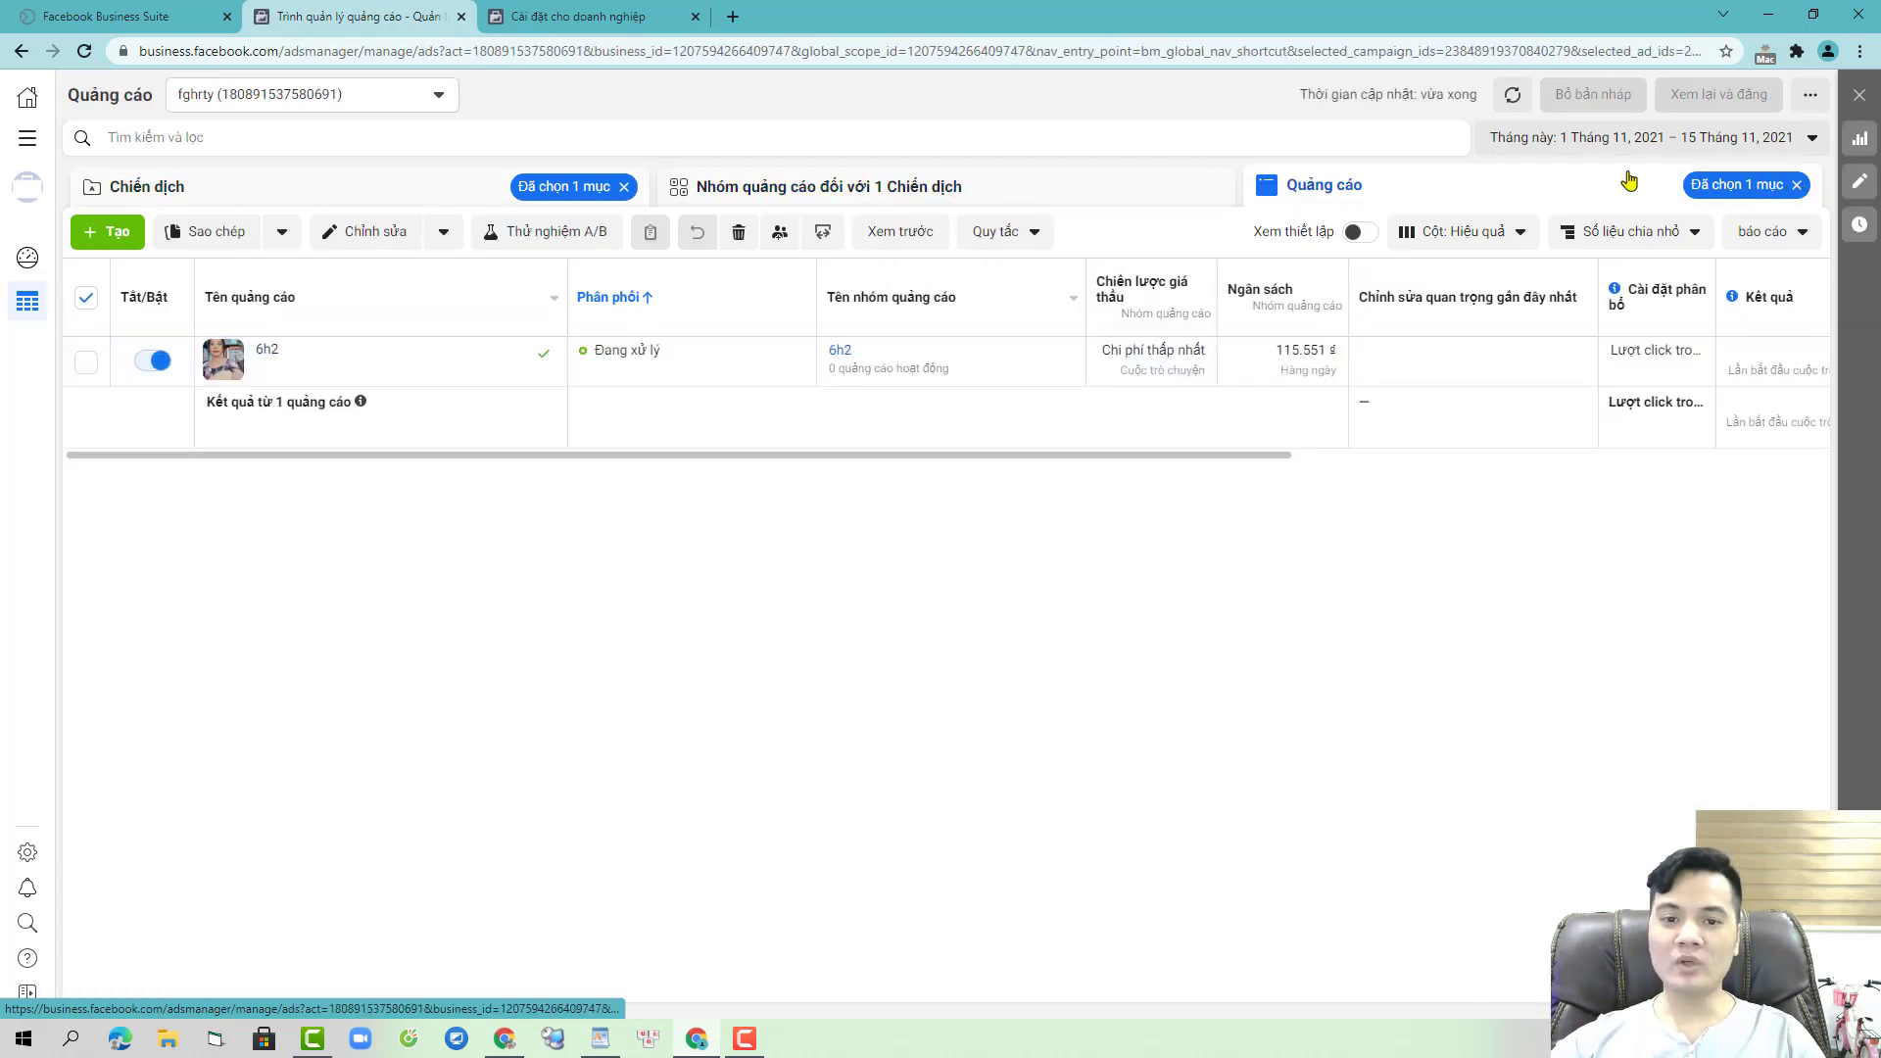
pyautogui.click(624, 186)
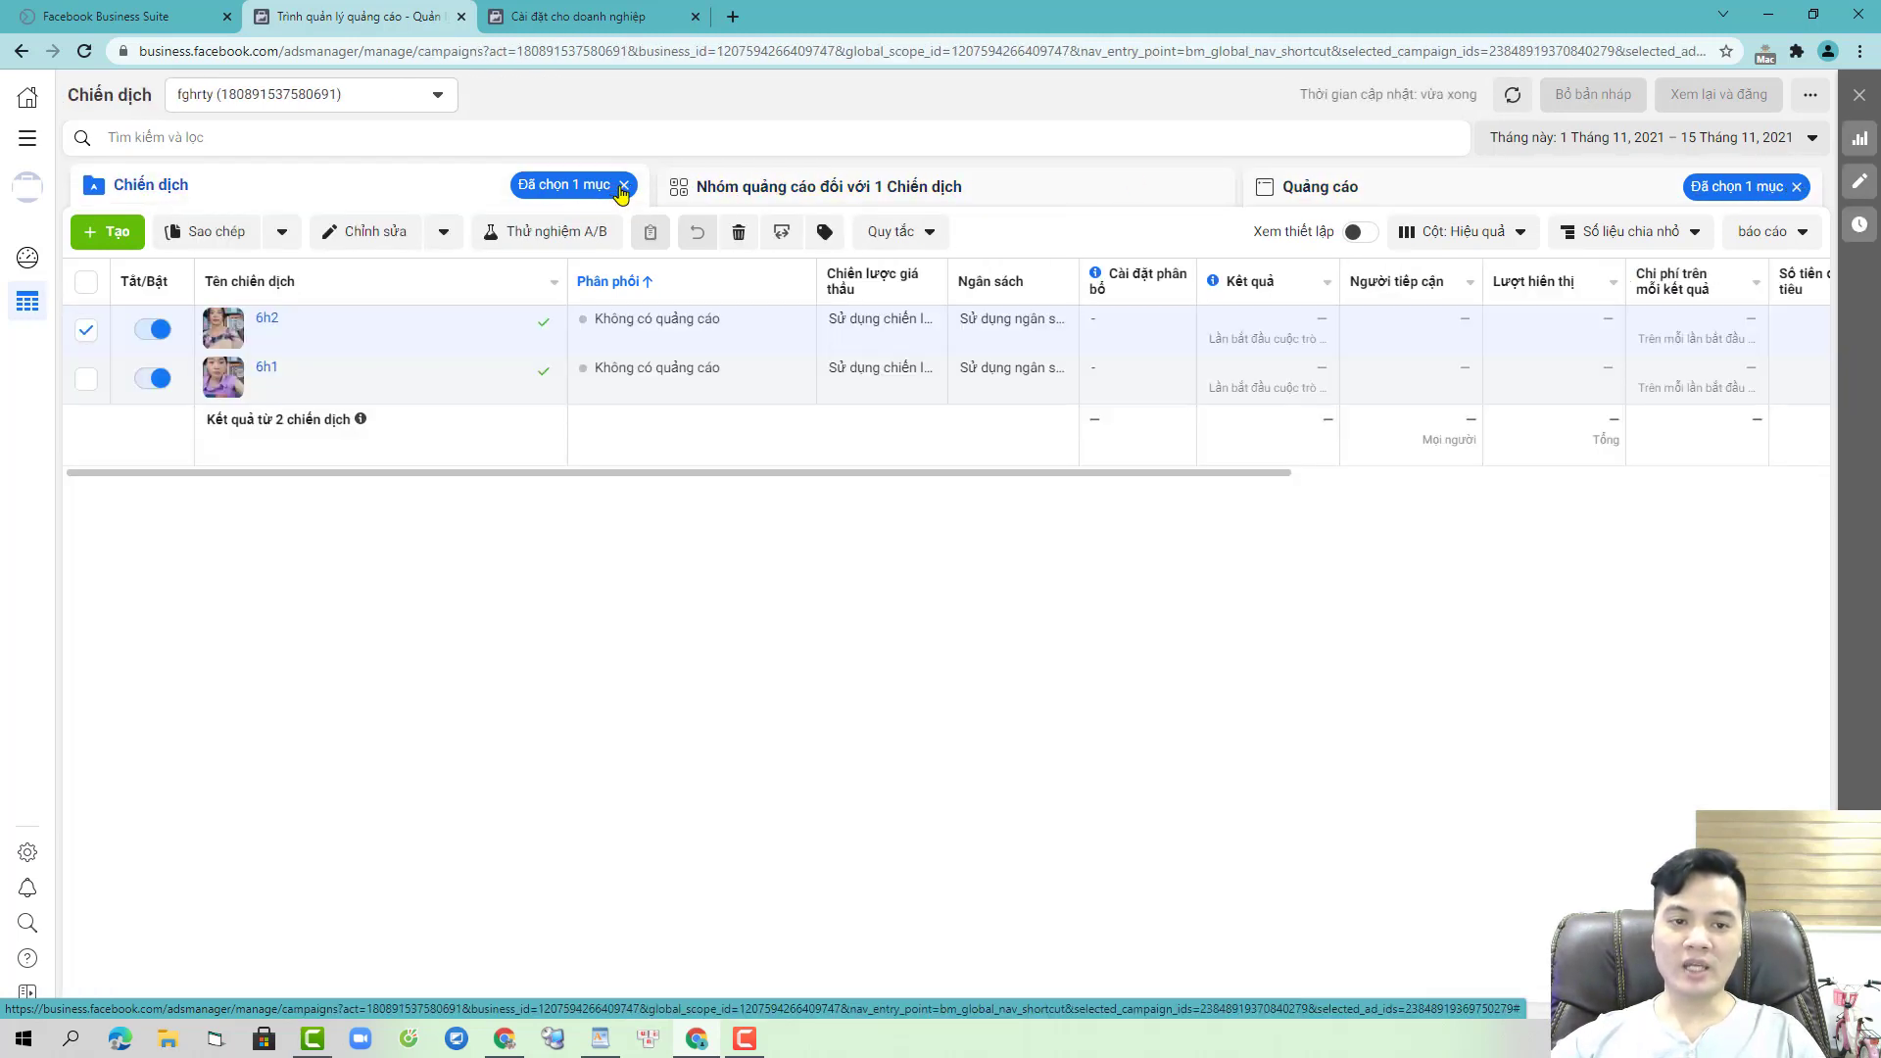
pyautogui.click(1796, 188)
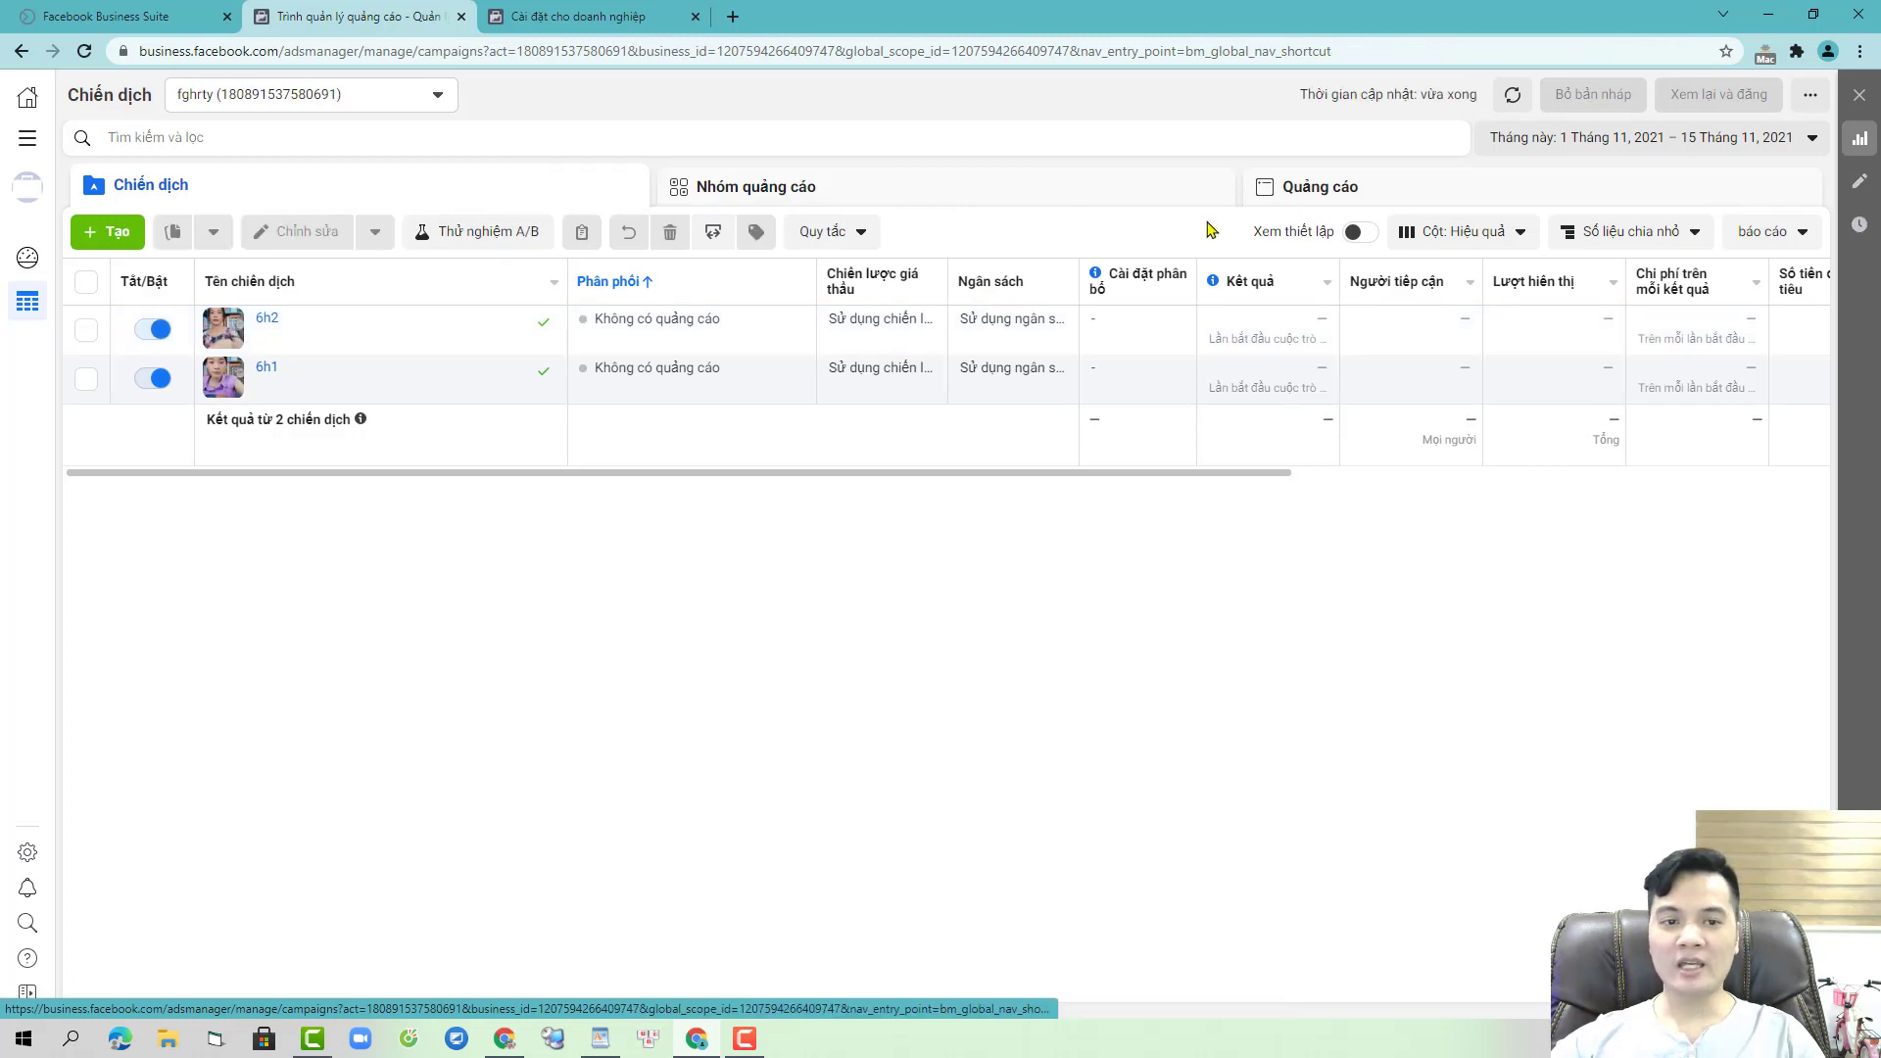
# - Check both ads on the Quảng cáo tab, reload Chiến dịch, and close the Cài đặt cho doanh nghiệp tab
pyautogui.click(1426, 186)
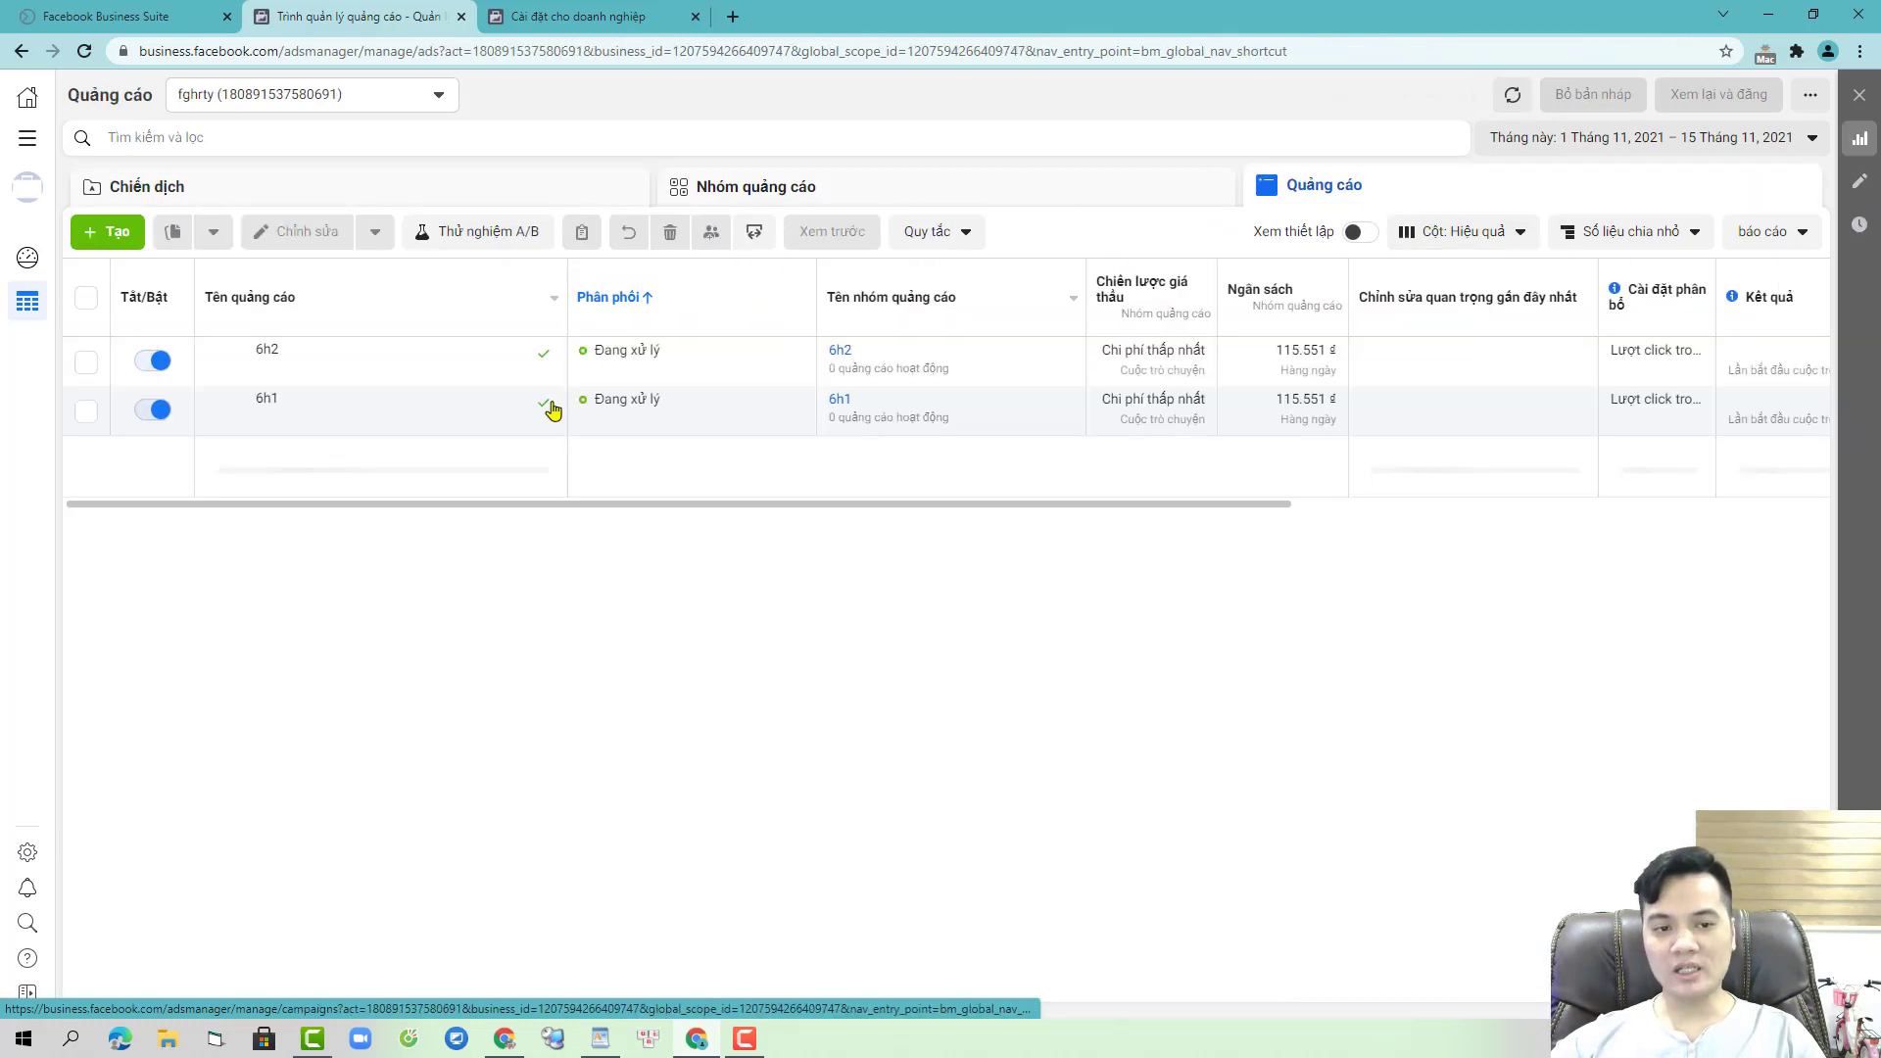
pyautogui.click(499, 196)
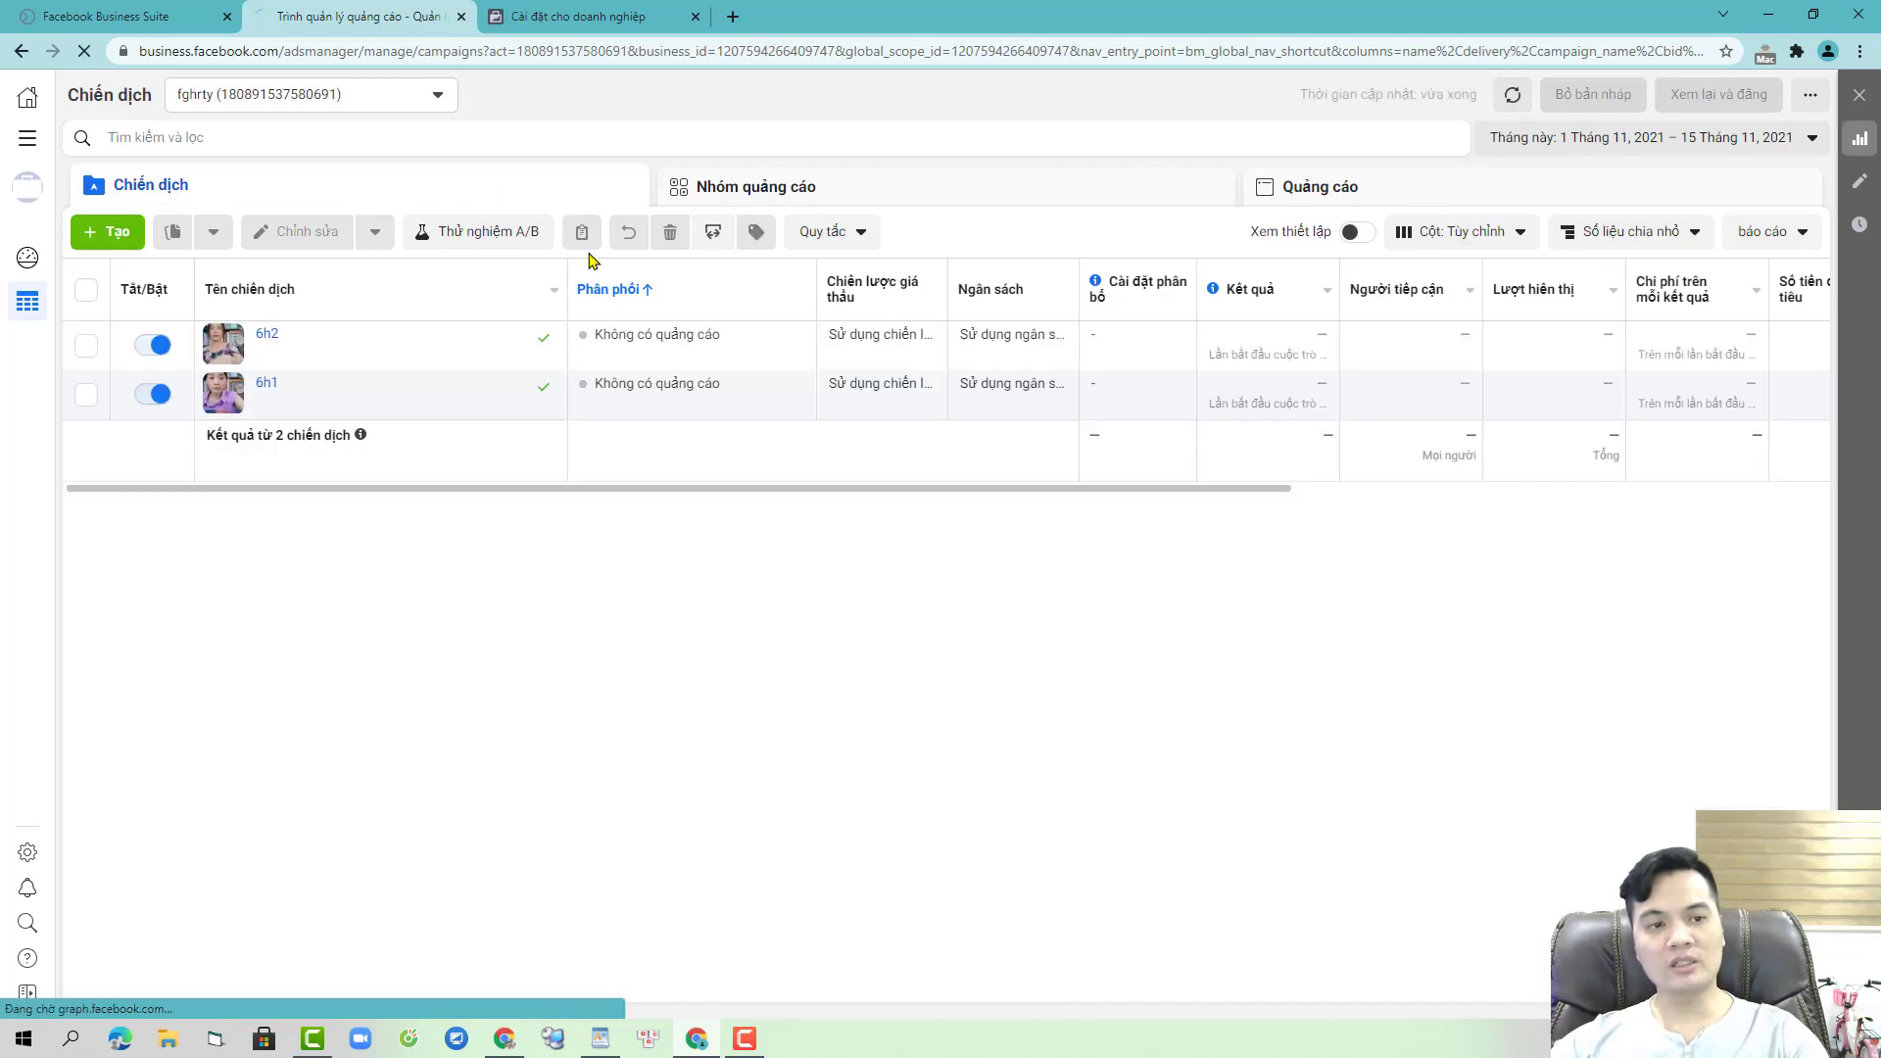
pyautogui.press('F5')
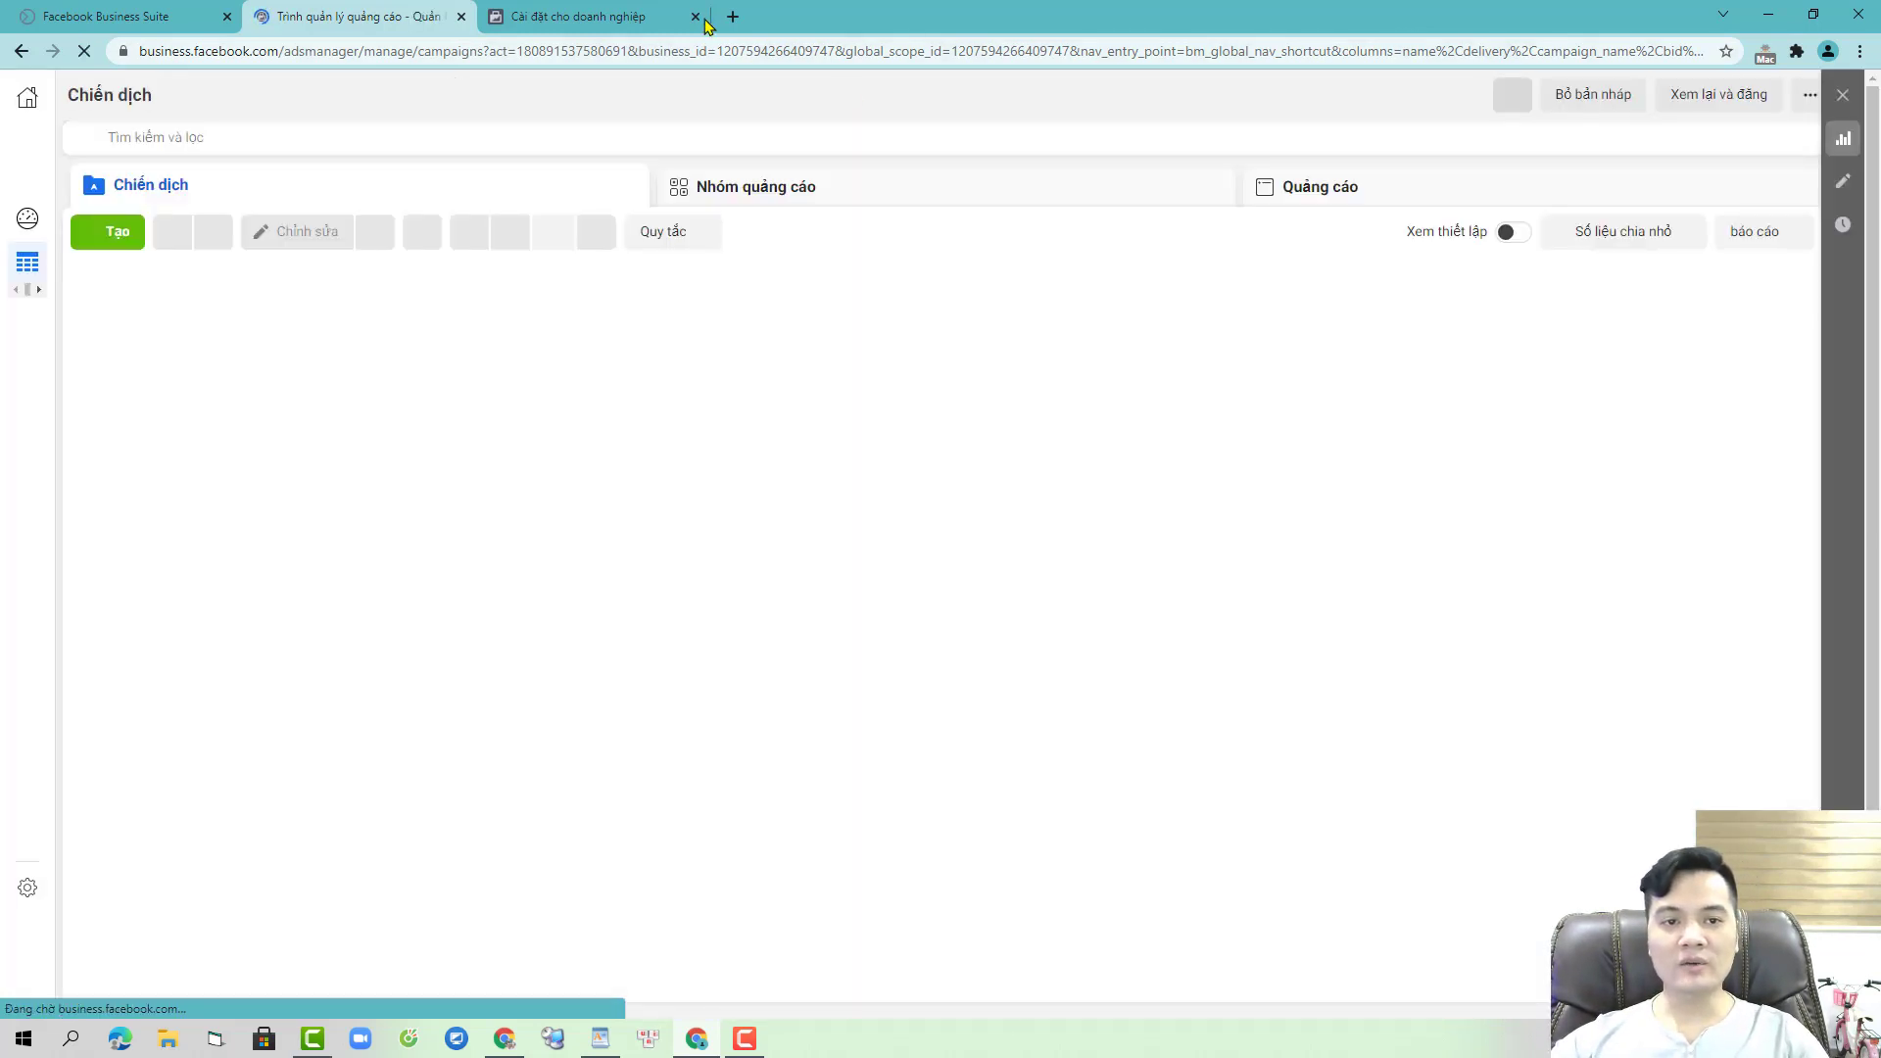
pyautogui.click(698, 18)
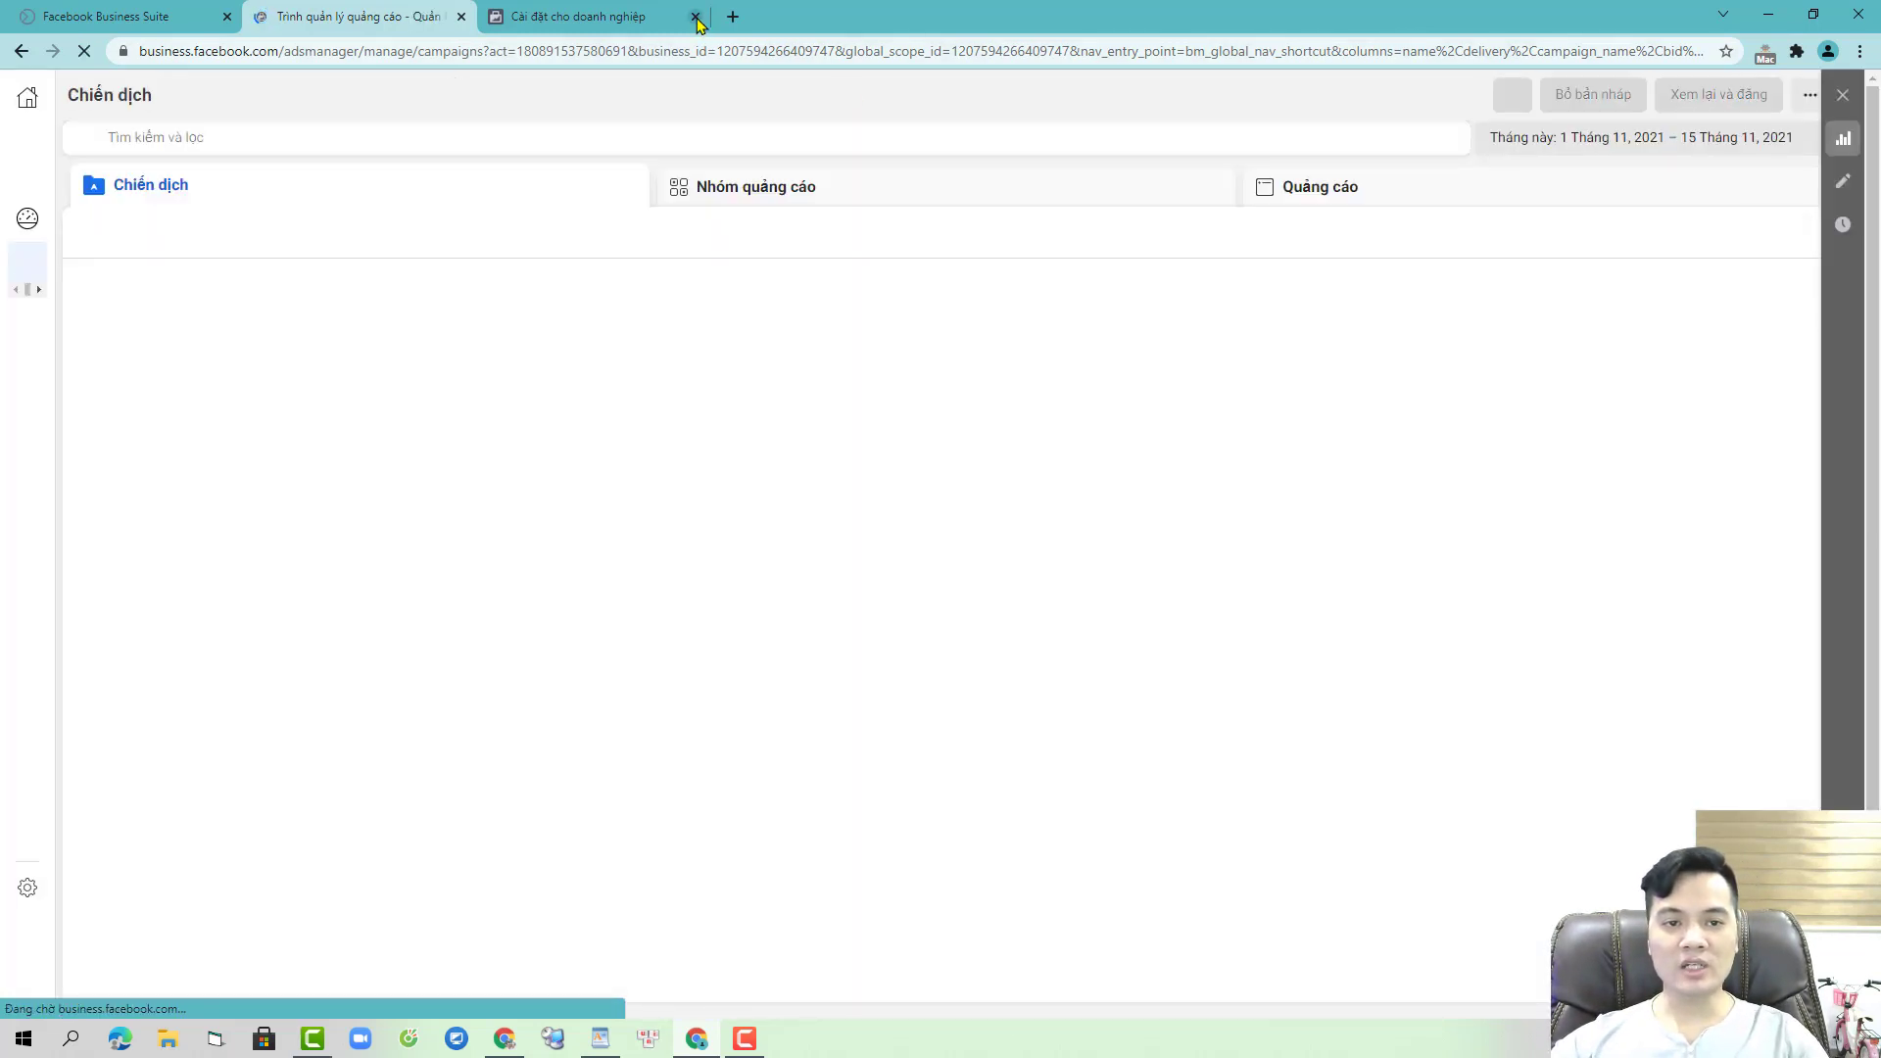
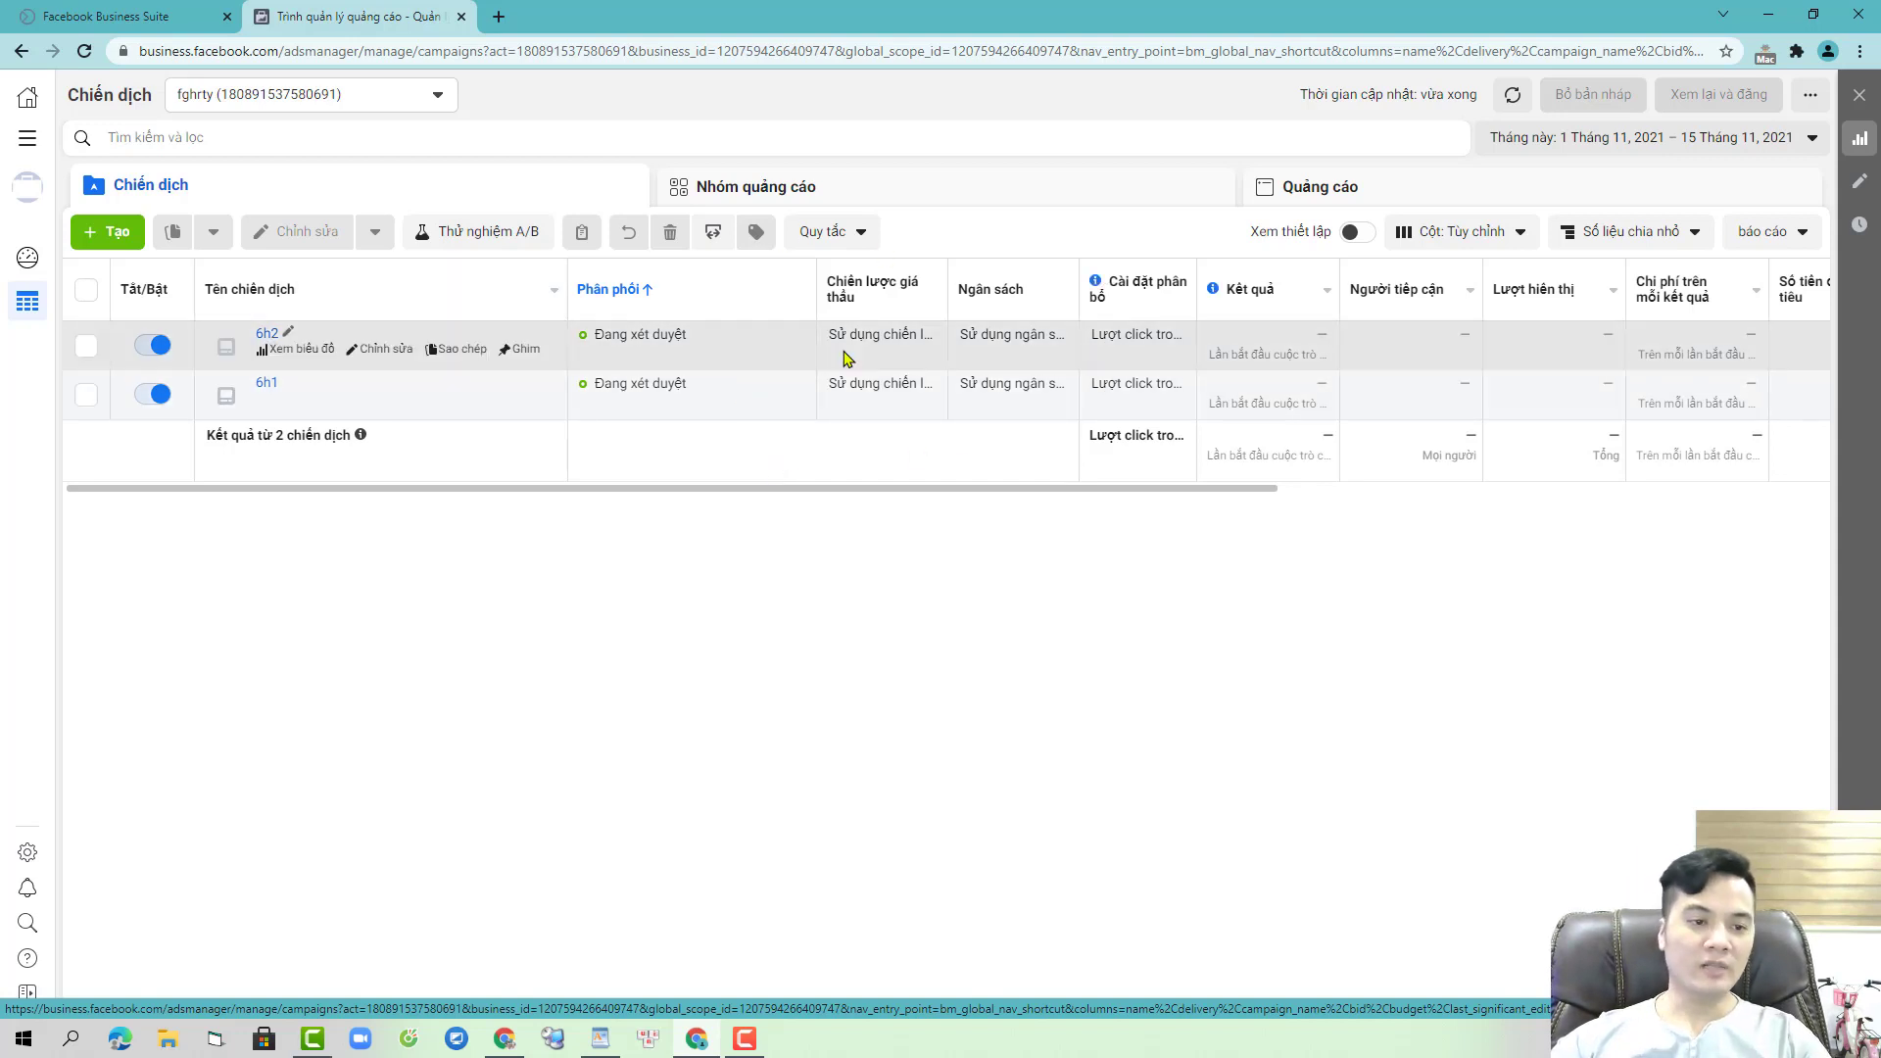
# - In Ads Manager, view the campaigns' ad sets, then return to the campaign list
pyautogui.moveTo(805, 489); pyautogui.dragTo(450, 499)
pyautogui.click(957, 193)
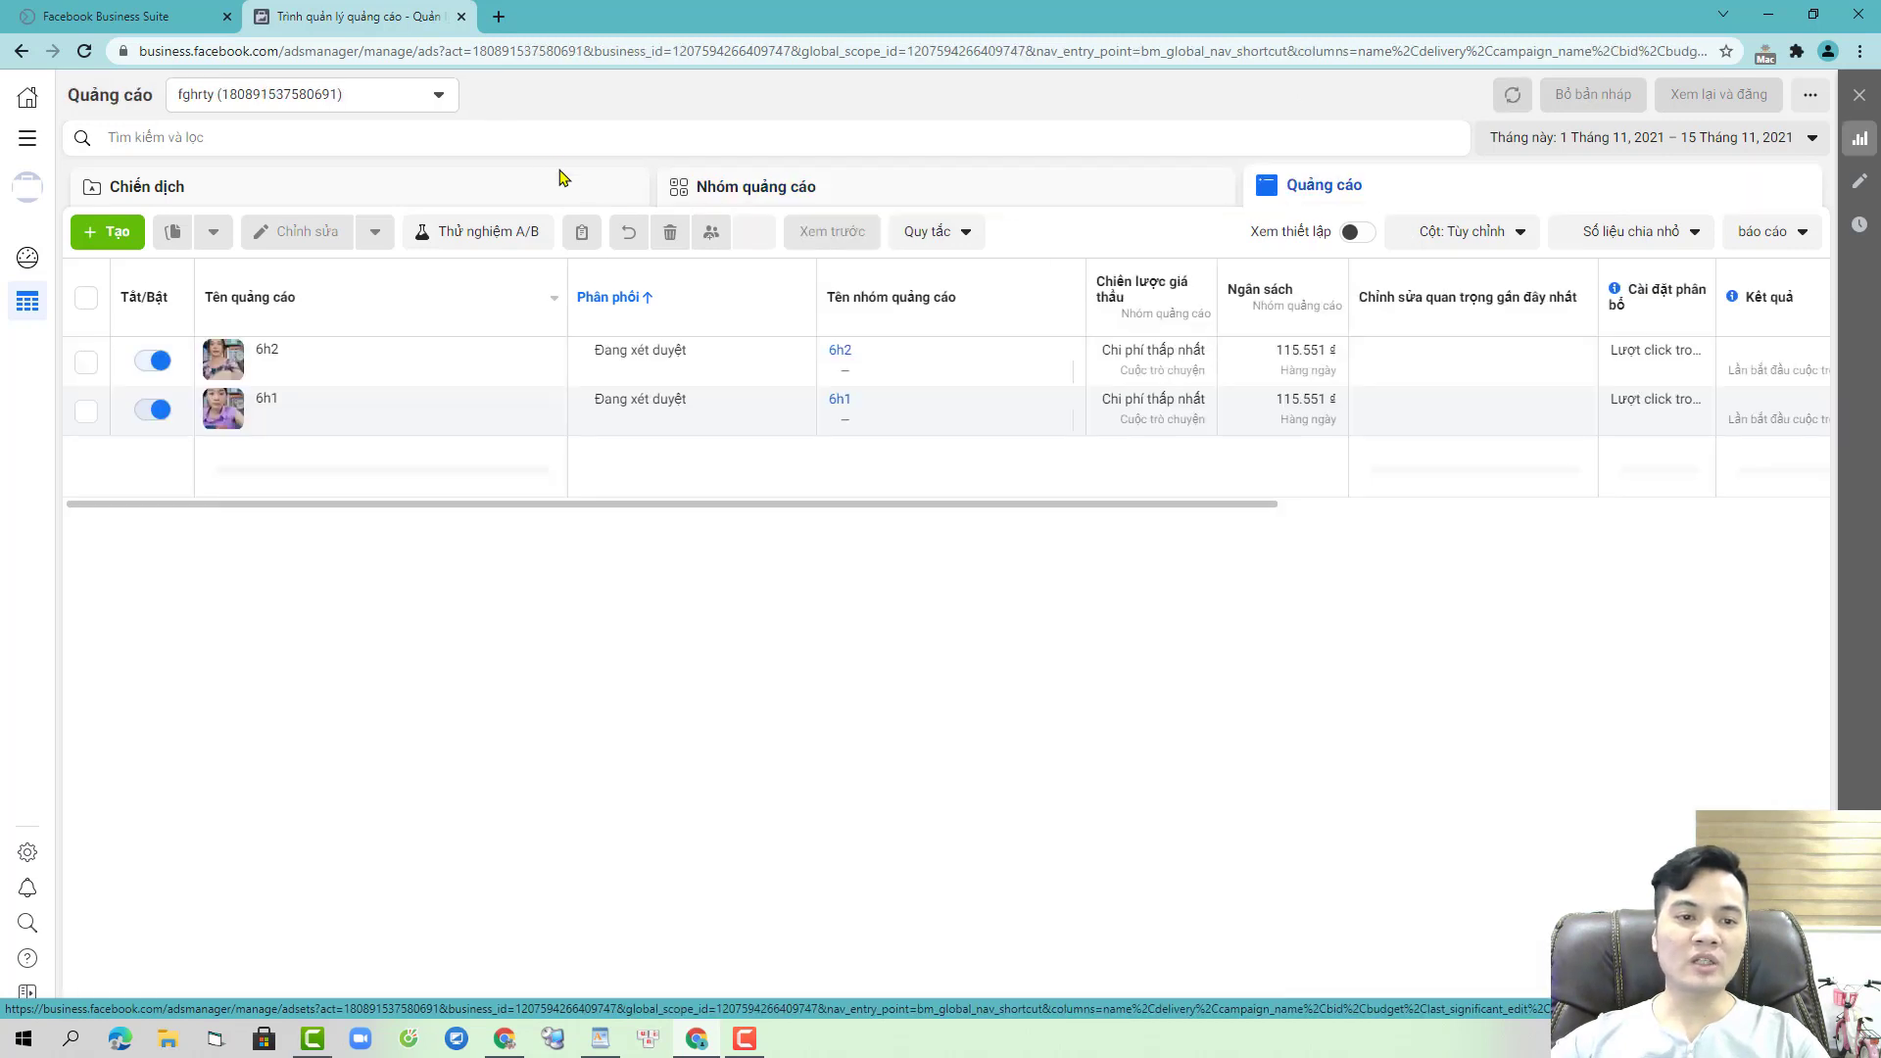
pyautogui.click(558, 182)
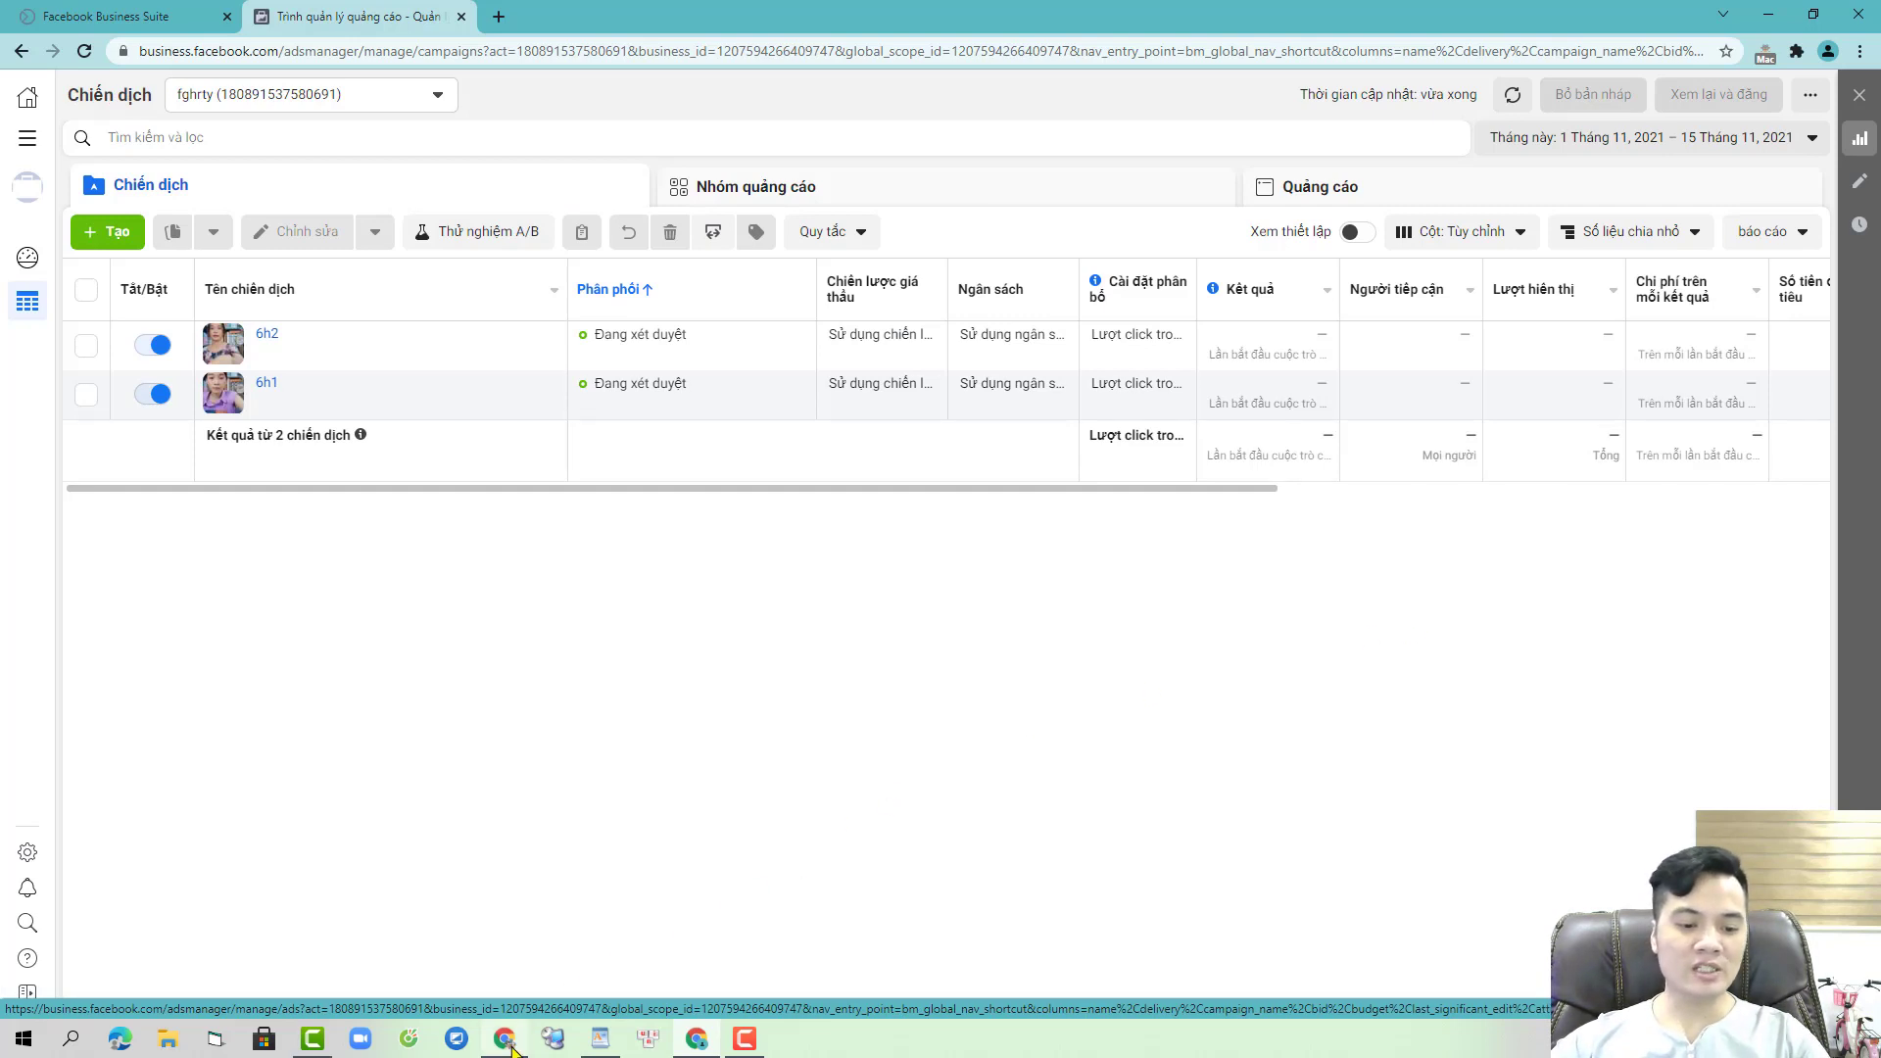
# - In the TÀI LIỆU MKT sheet, enter 'bao checkpoitn về email' in H7 beside VIA 902
pyautogui.hotkey('alt', 'Tab')
pyautogui.click(359, 15)
pyautogui.click(520, 385)
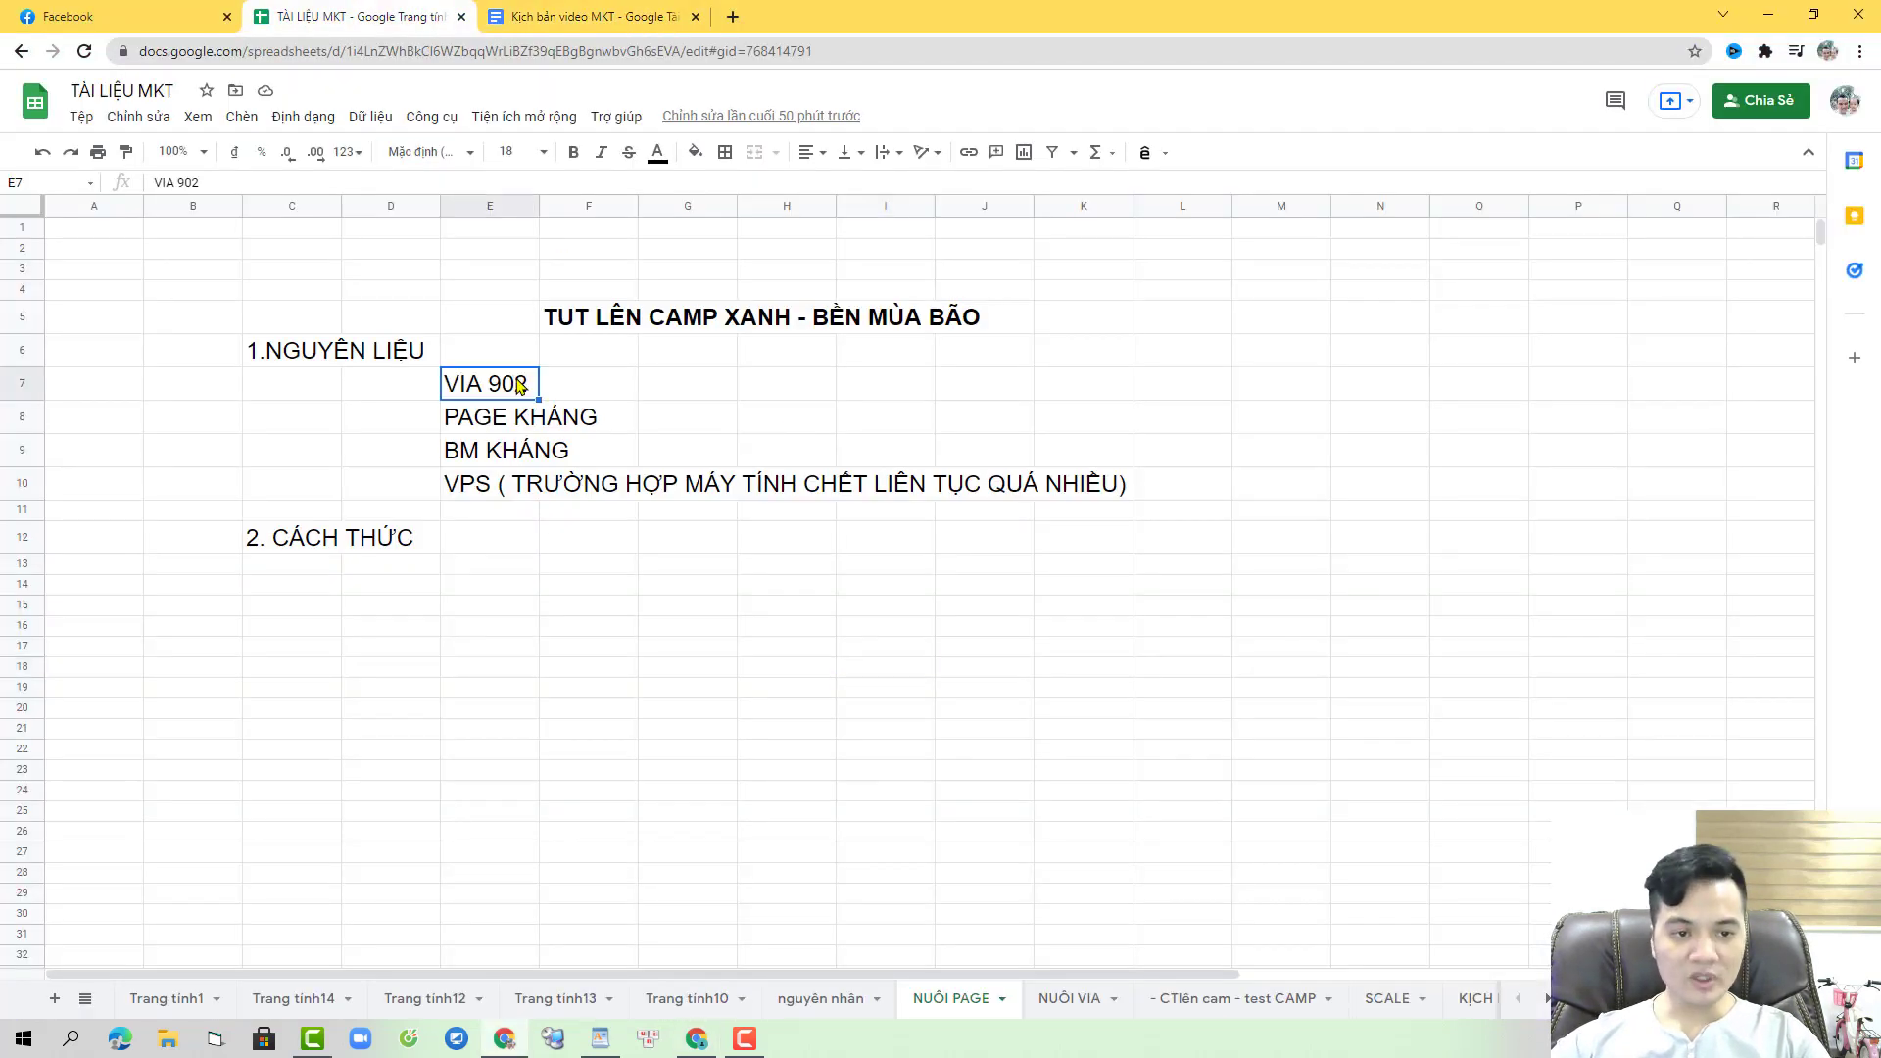
pyautogui.click(726, 392)
pyautogui.click(774, 381)
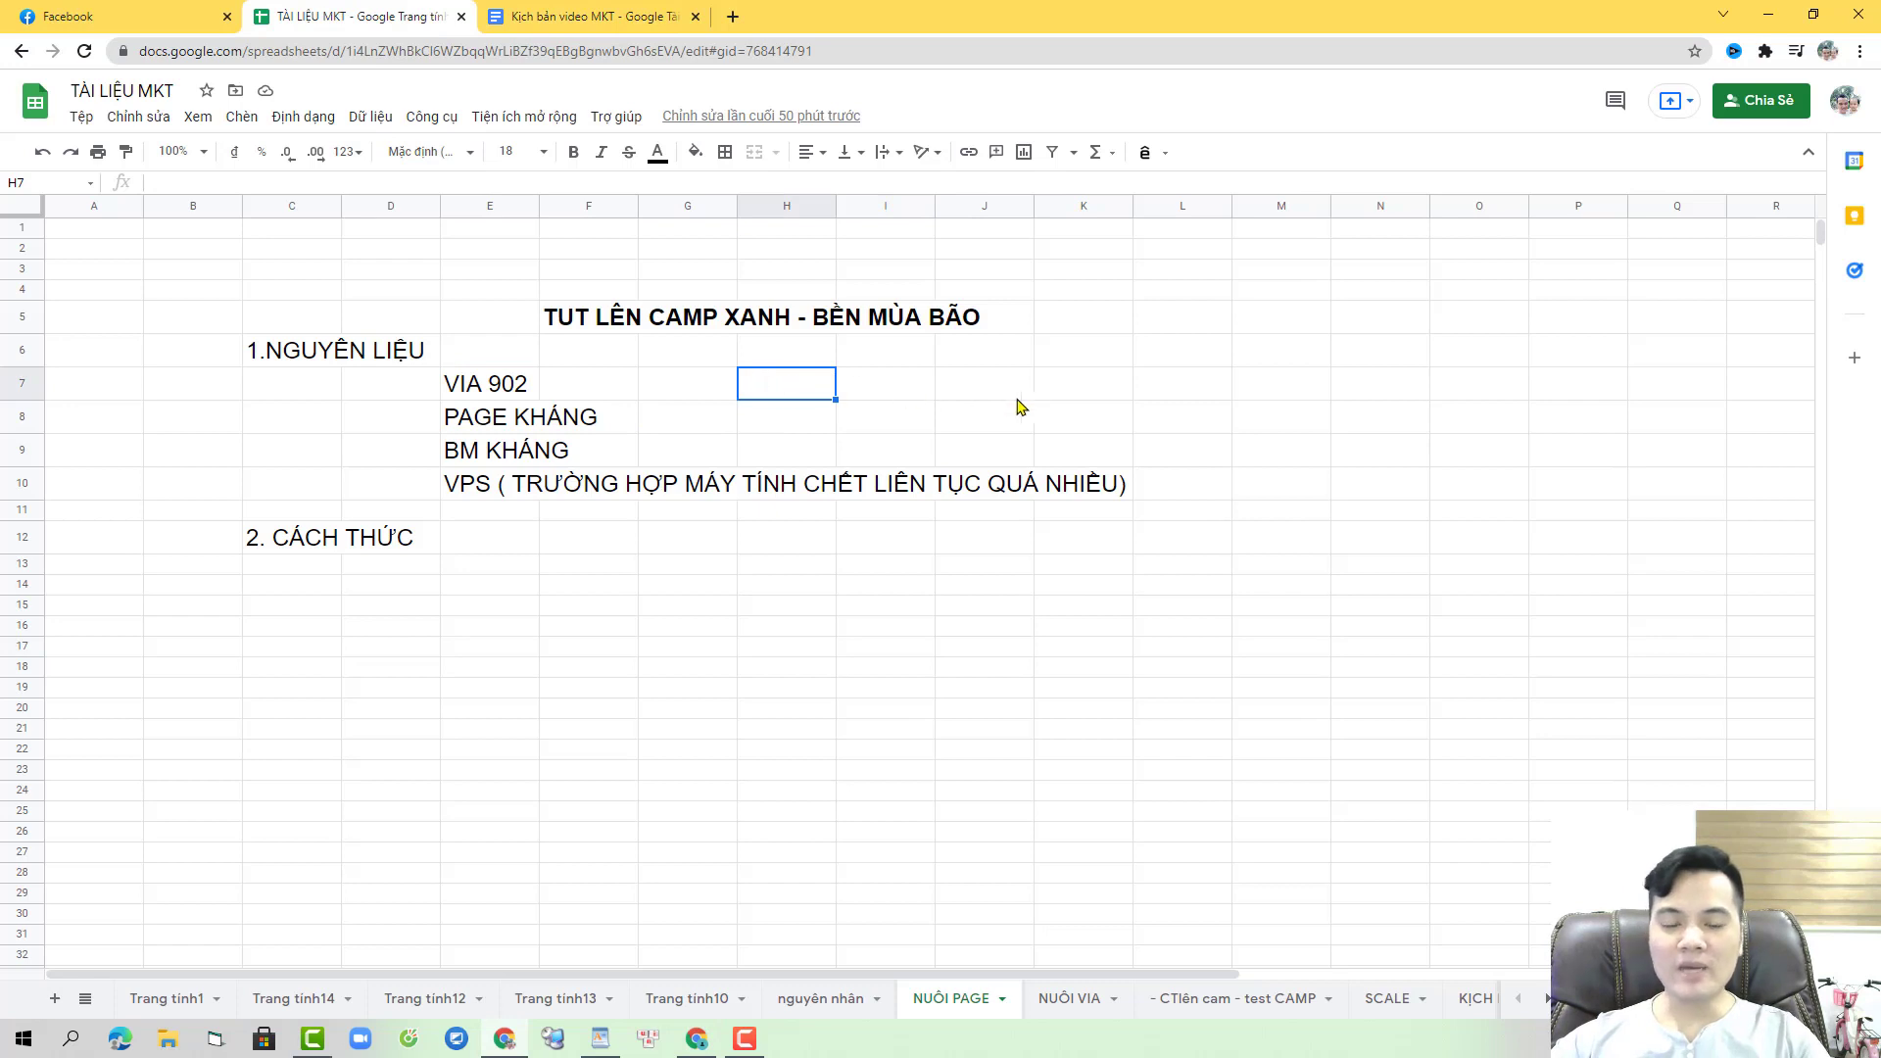
pyautogui.write('bao ch')
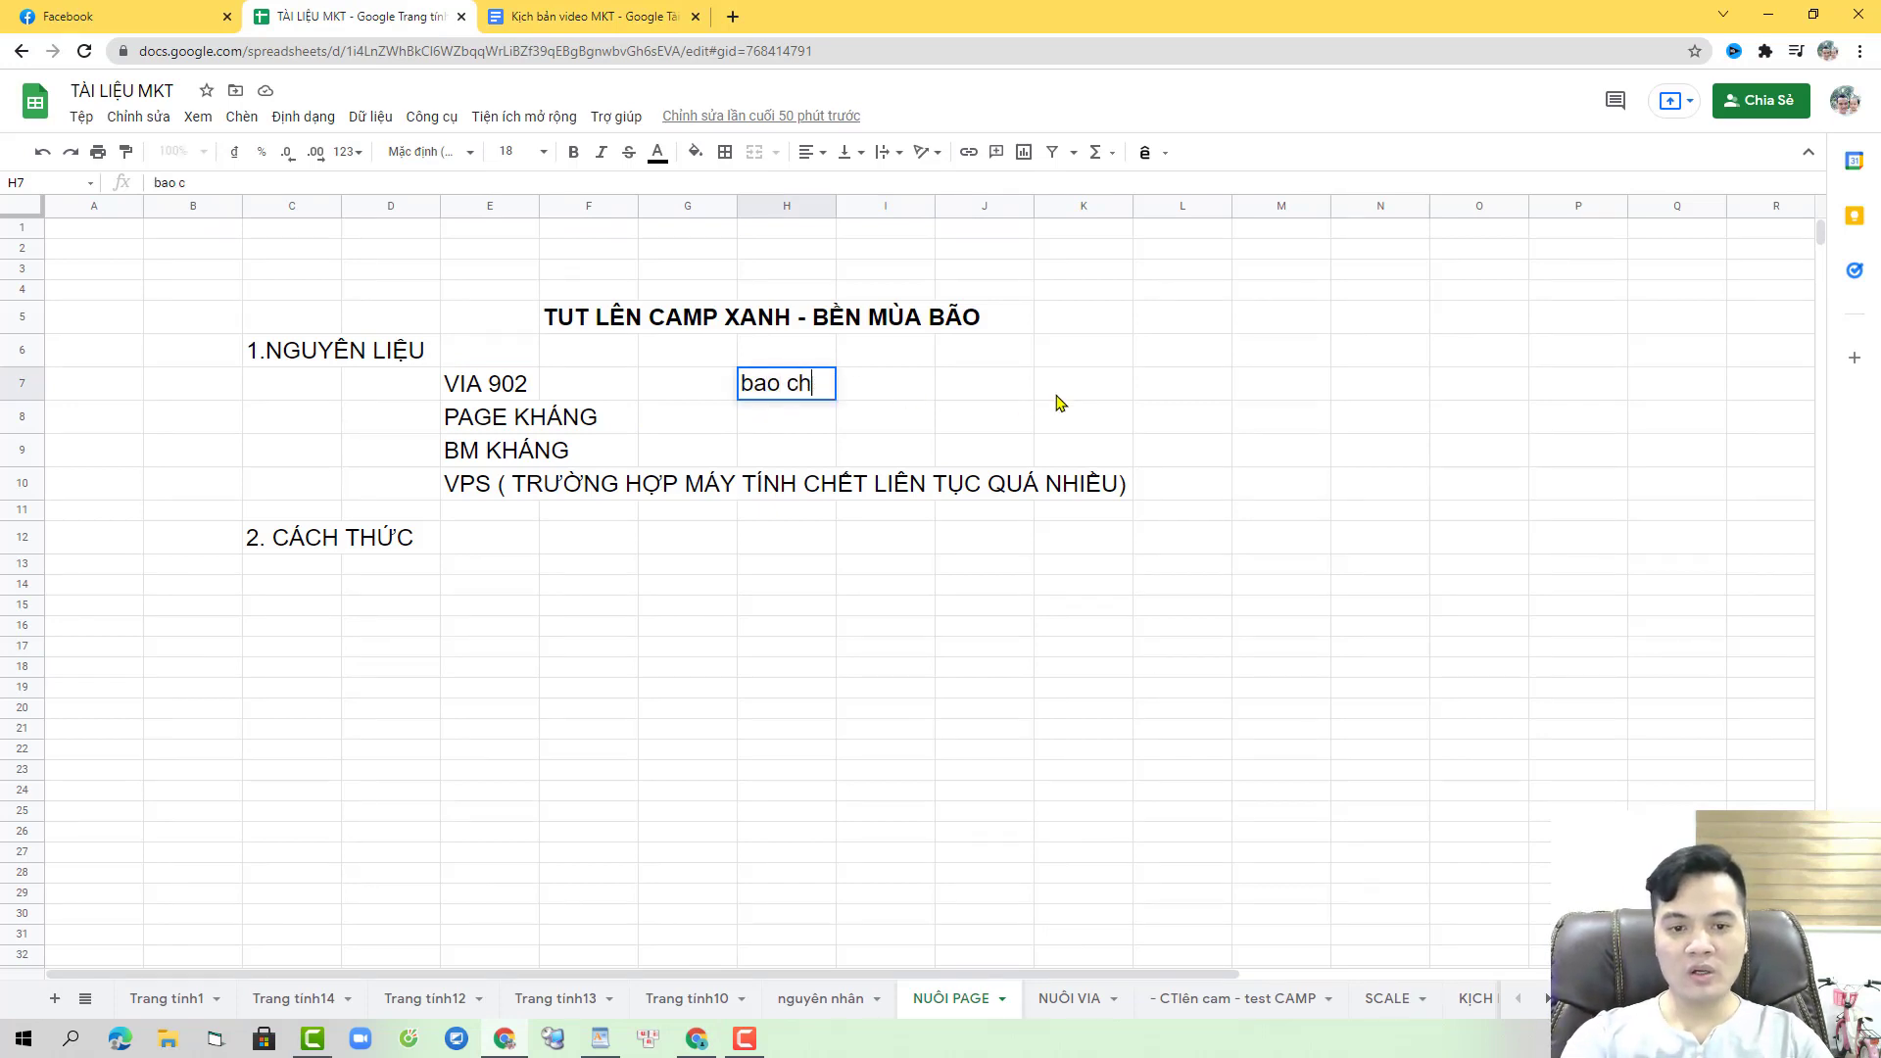
pyautogui.write('eckpoitn v')
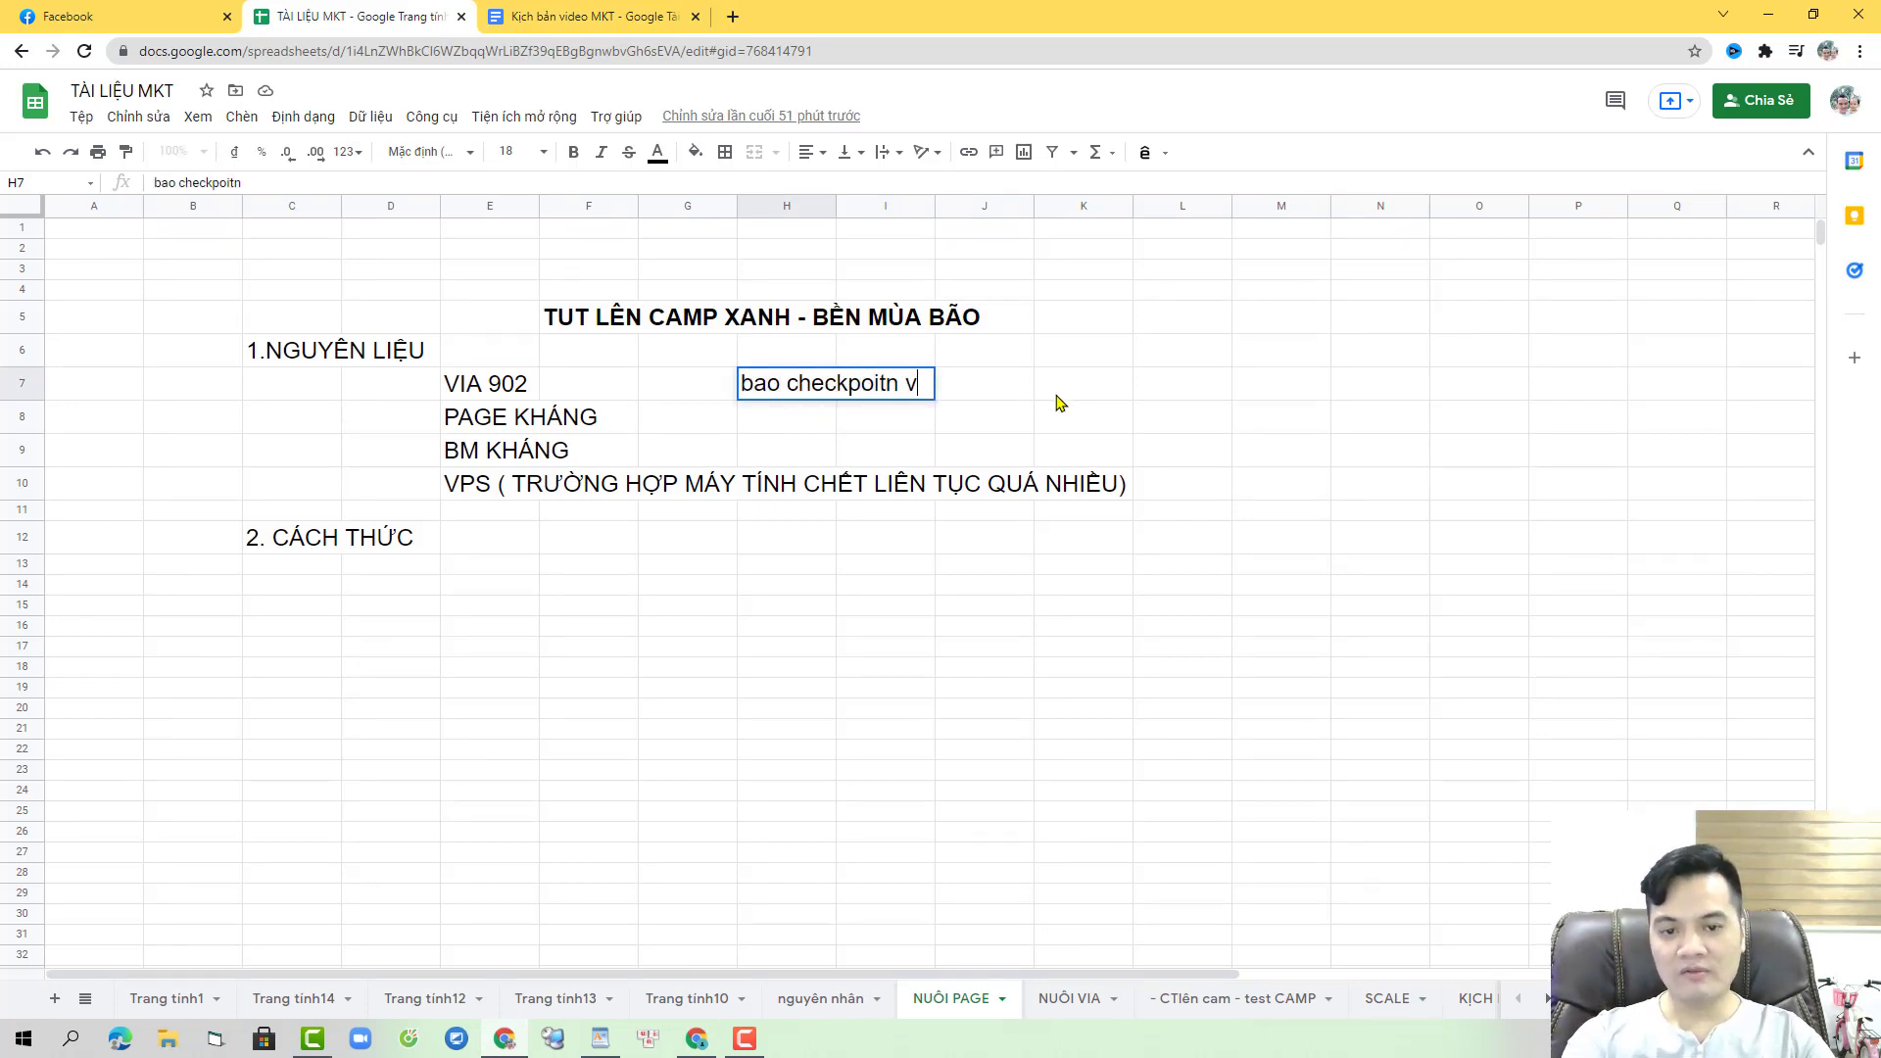
pyautogui.write('ề email')
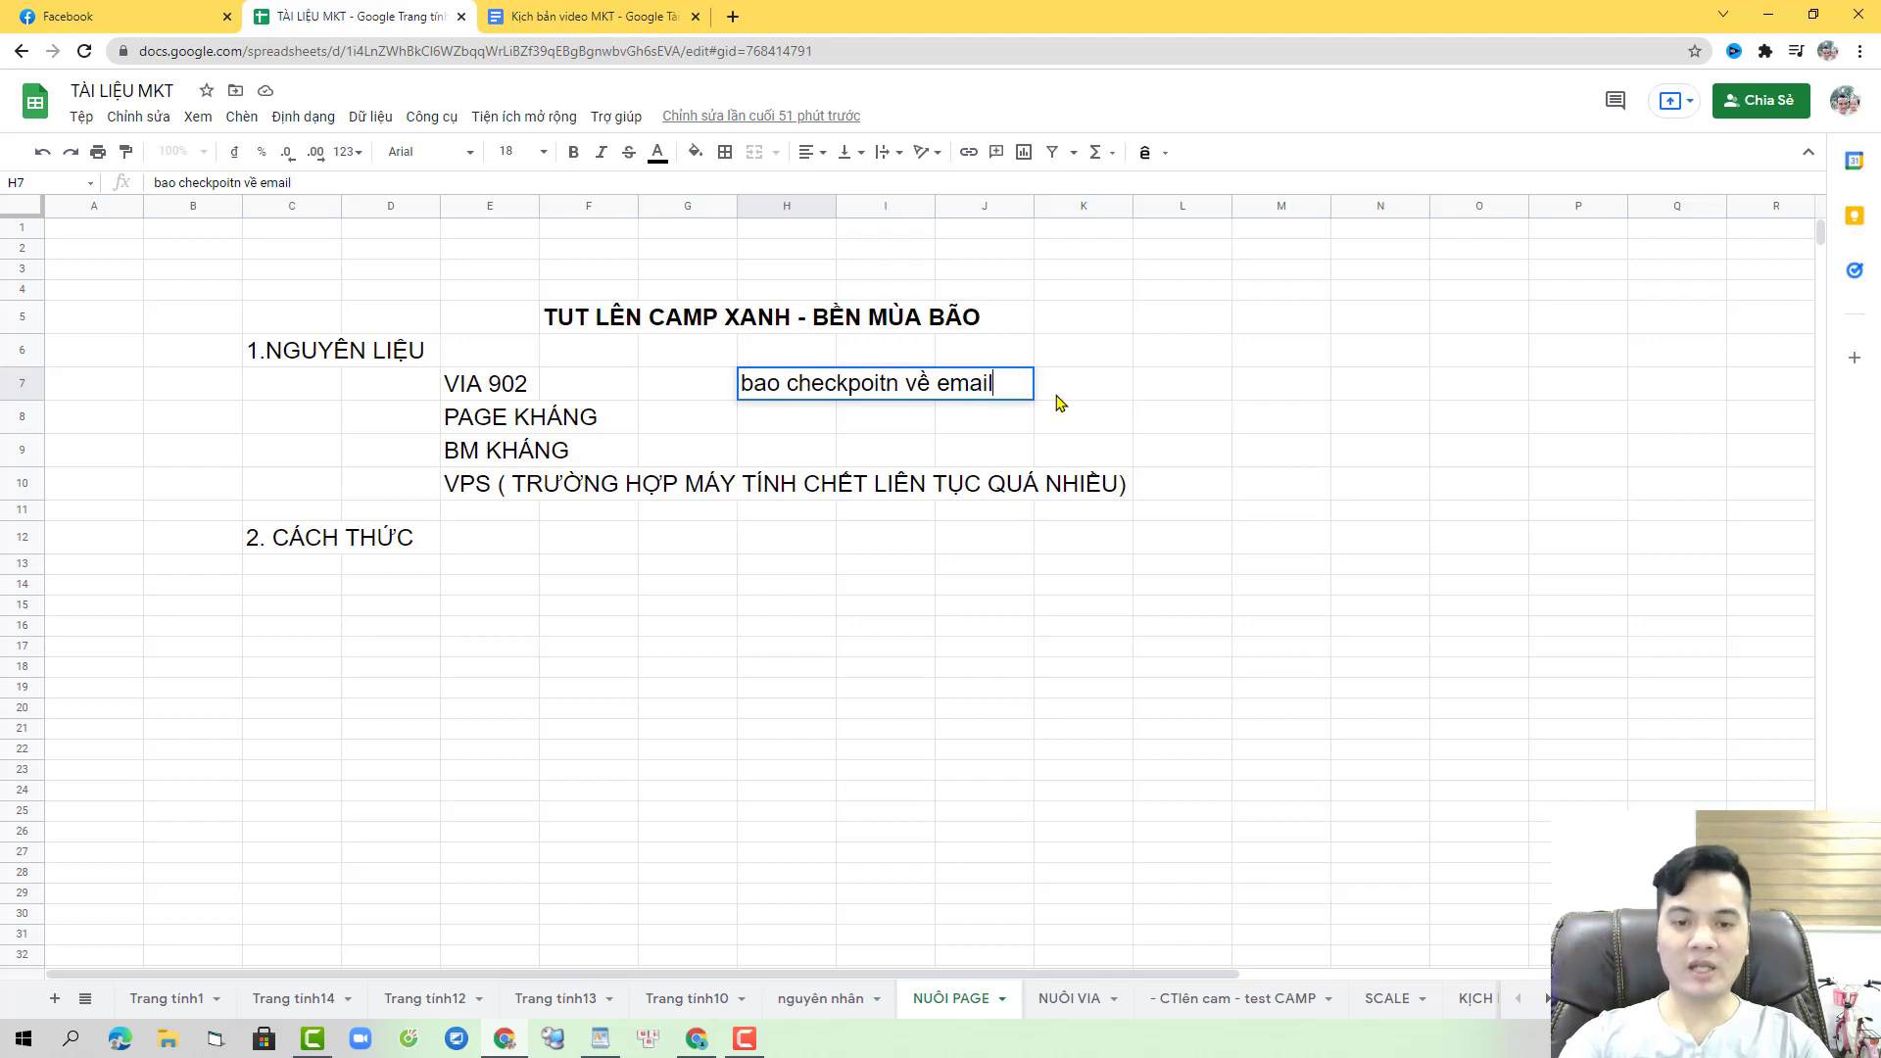
pyautogui.press('Return')
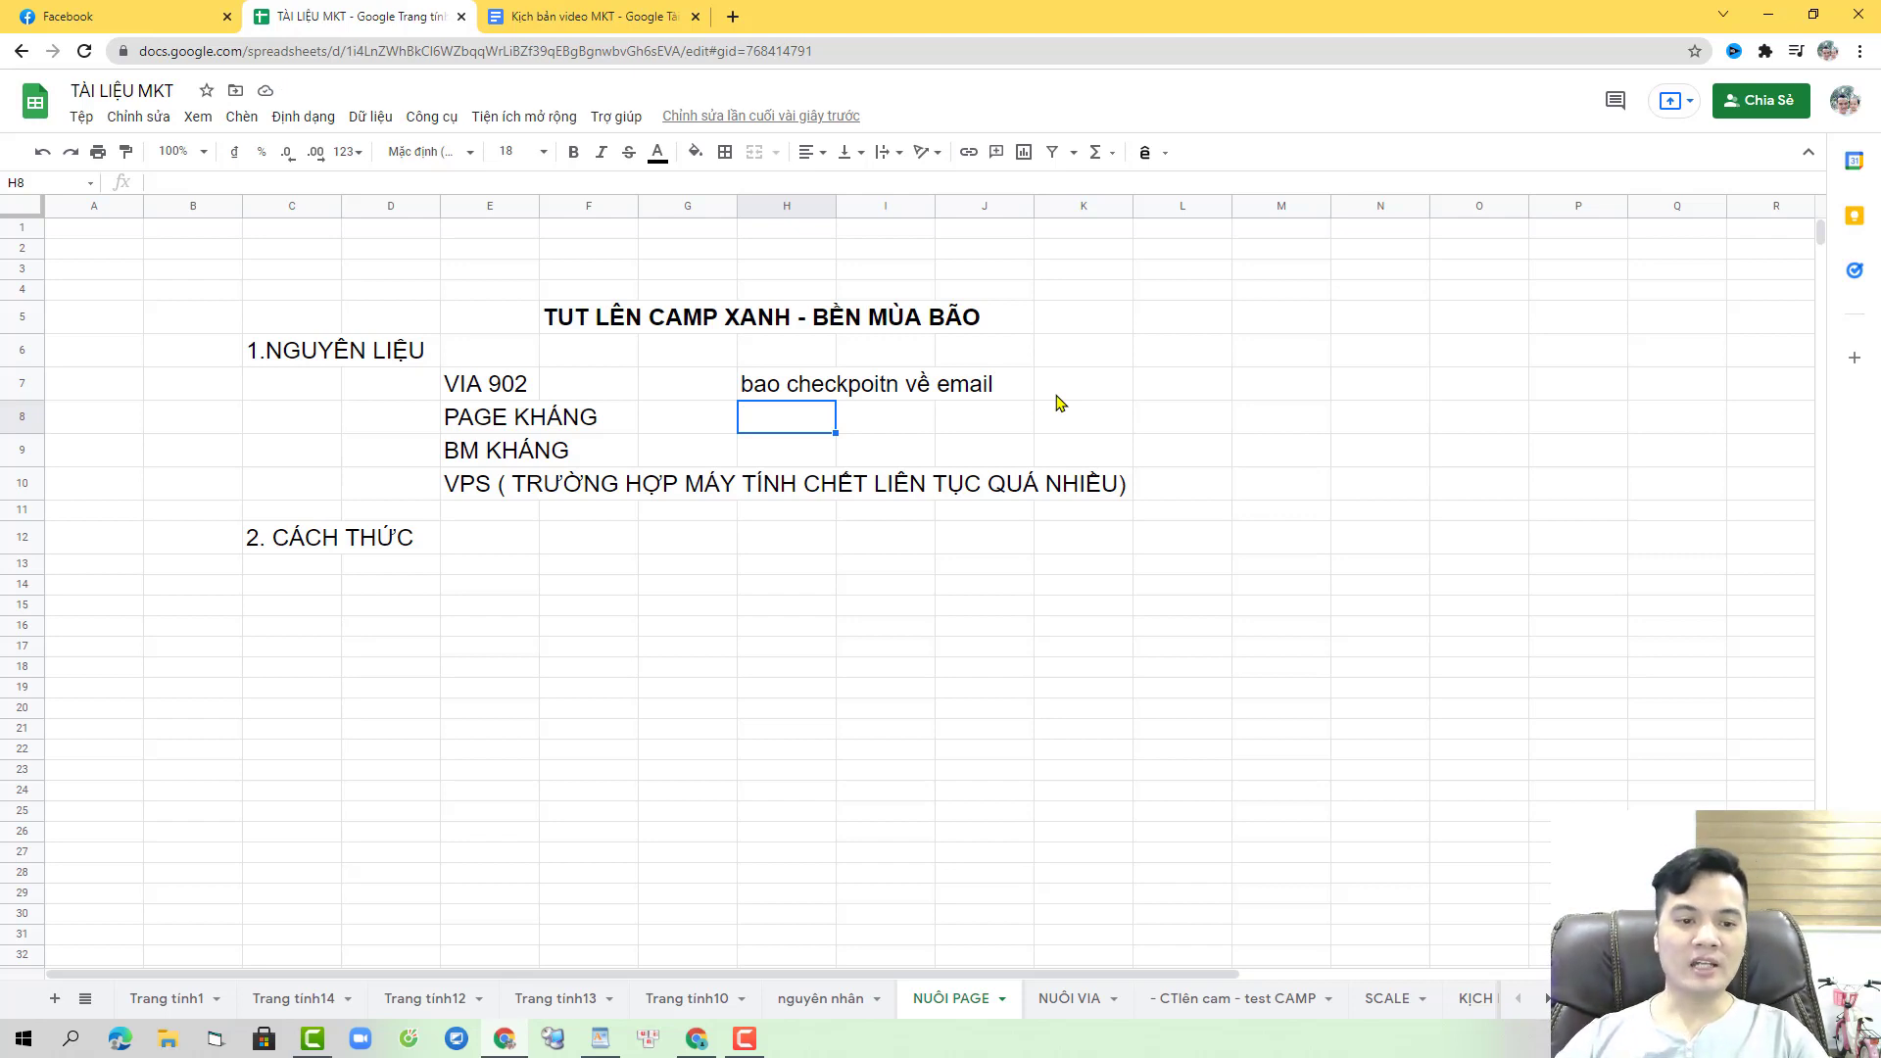
# - Step through the cells around H8 to review the note, then deselect onto K15
pyautogui.press('Down')
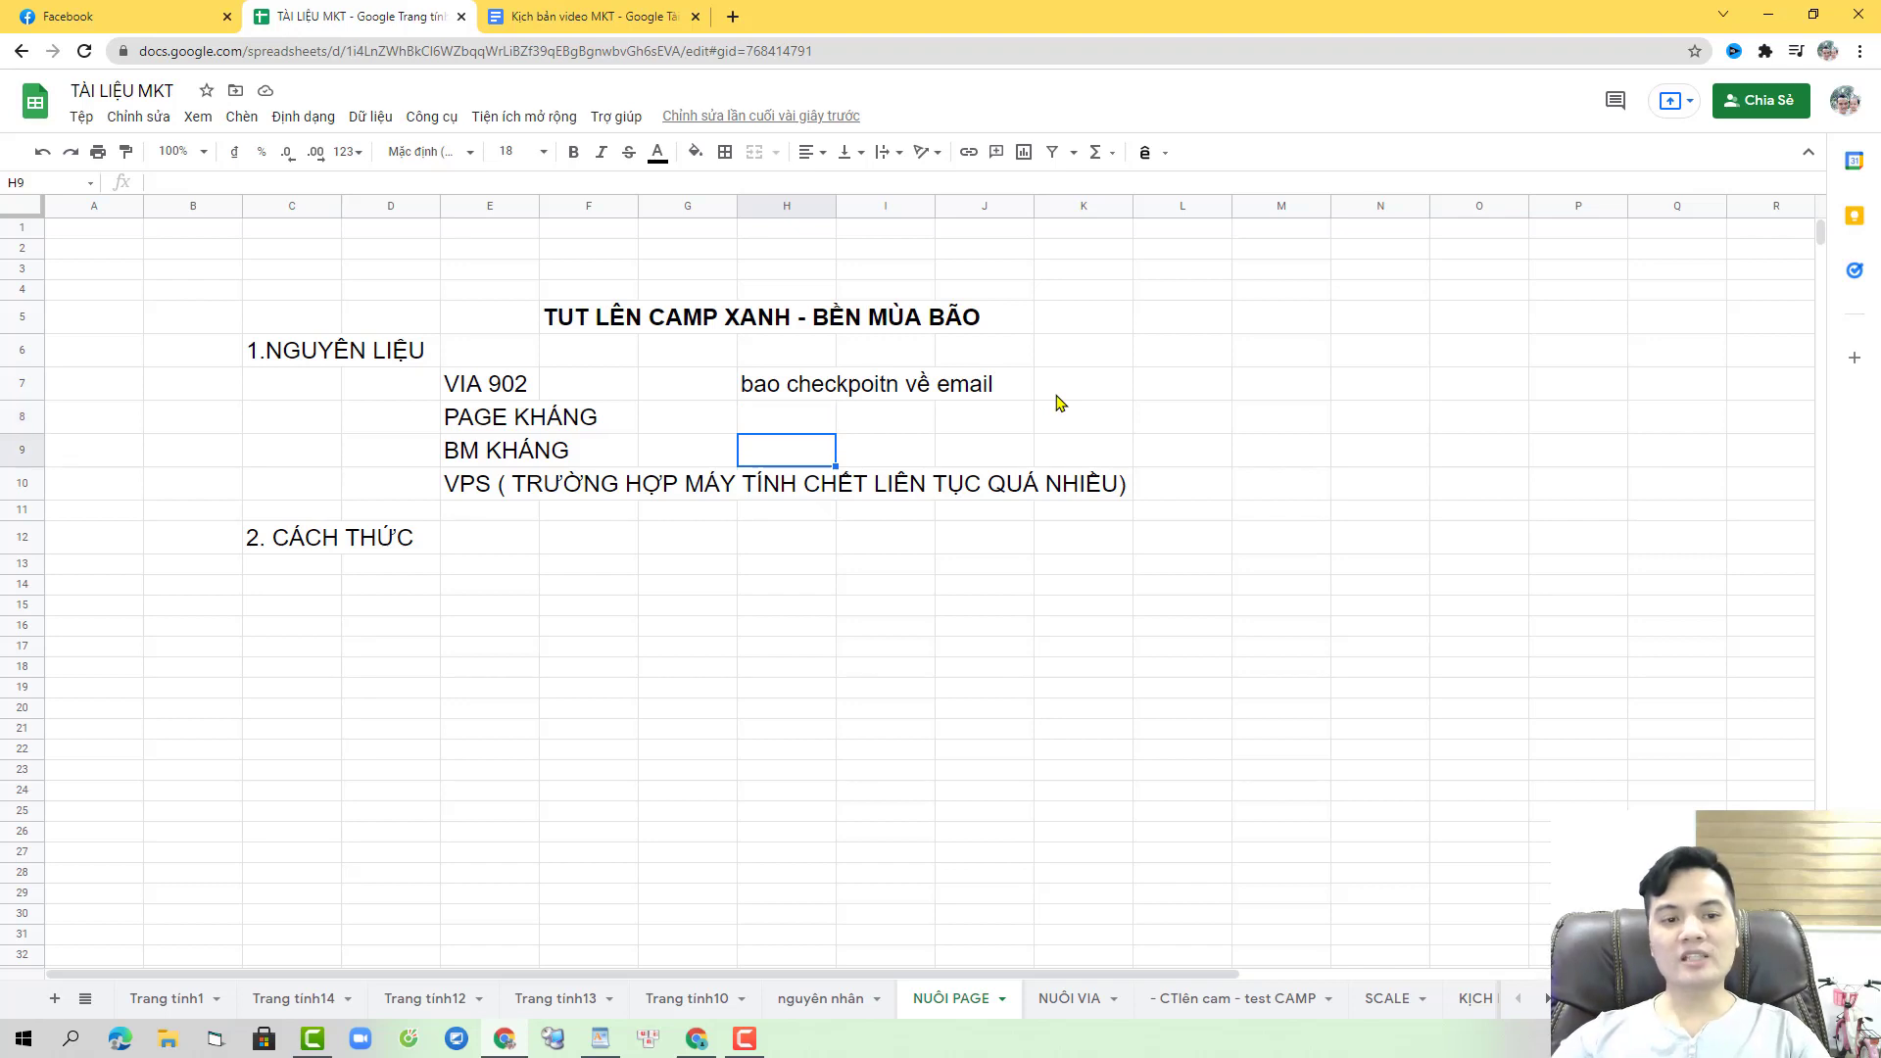
pyautogui.press('Up')
pyautogui.press('Down')
pyautogui.press('Up')
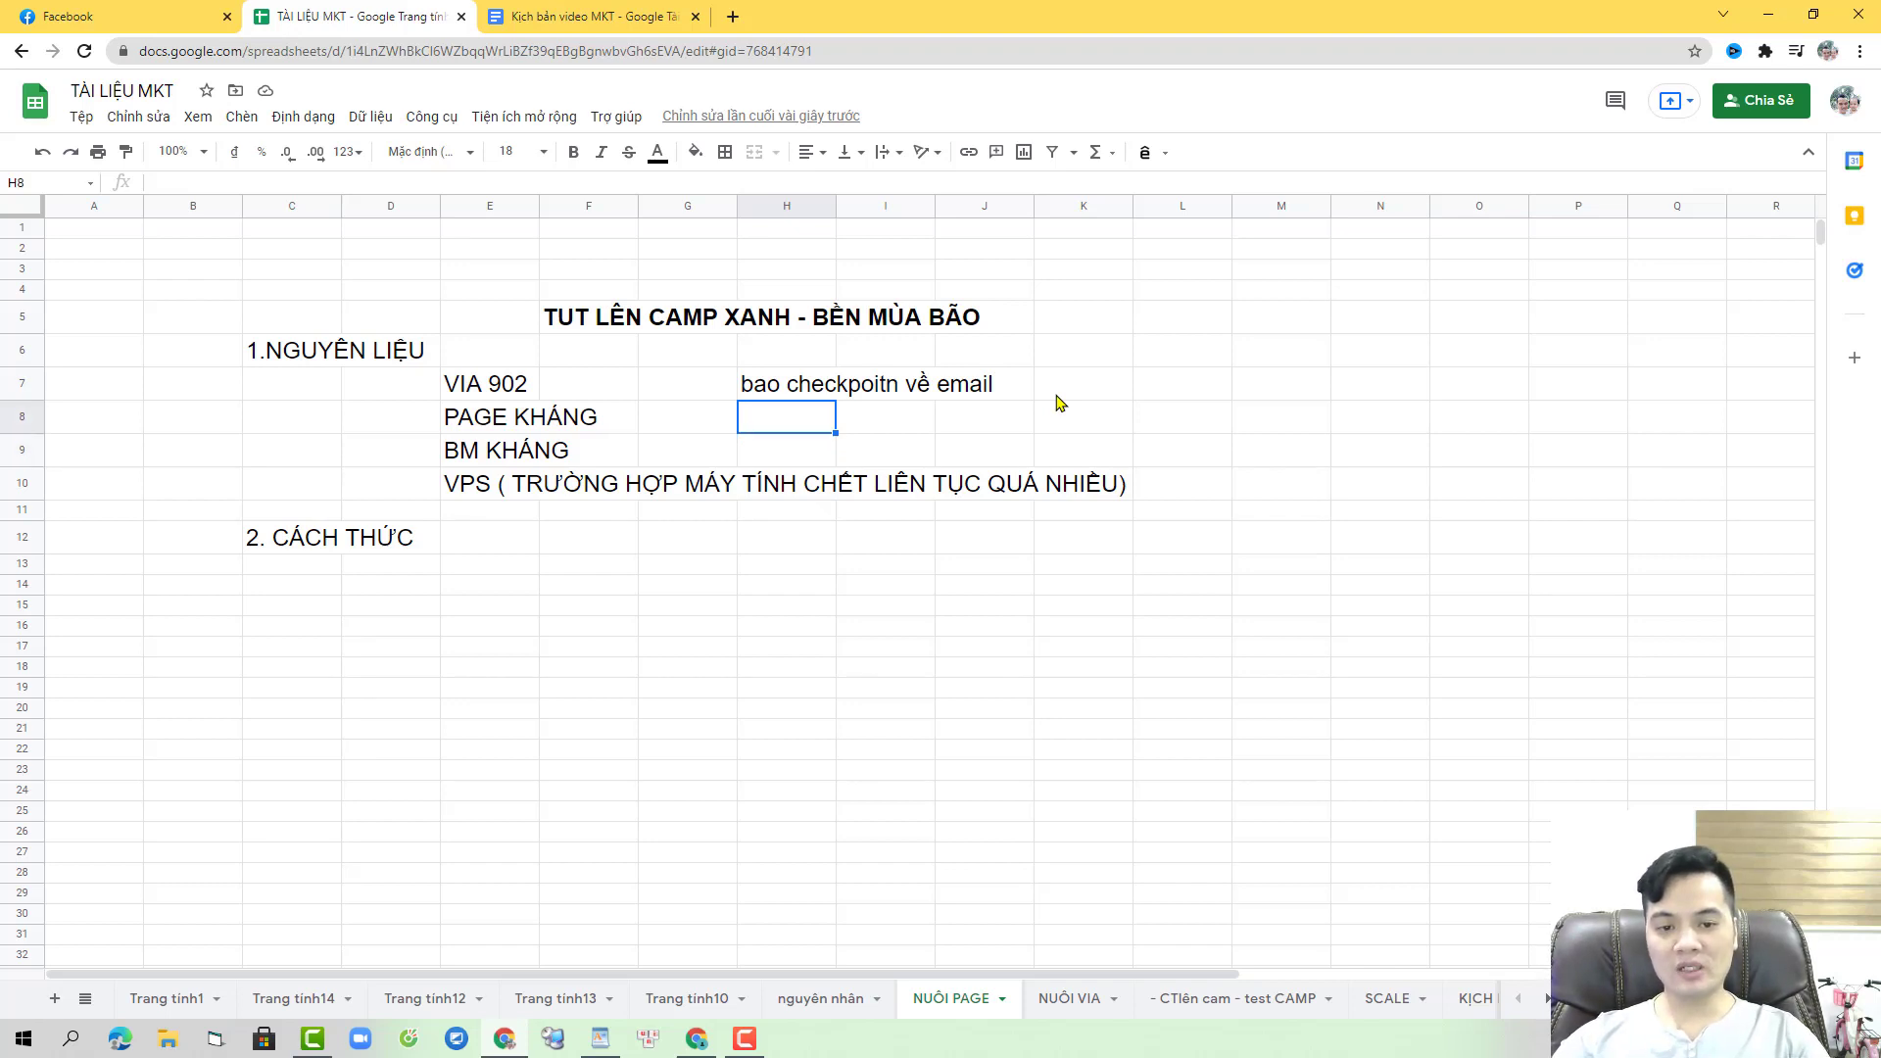
pyautogui.press('Right')
pyautogui.press('Left')
pyautogui.press('Down')
pyautogui.press('Up')
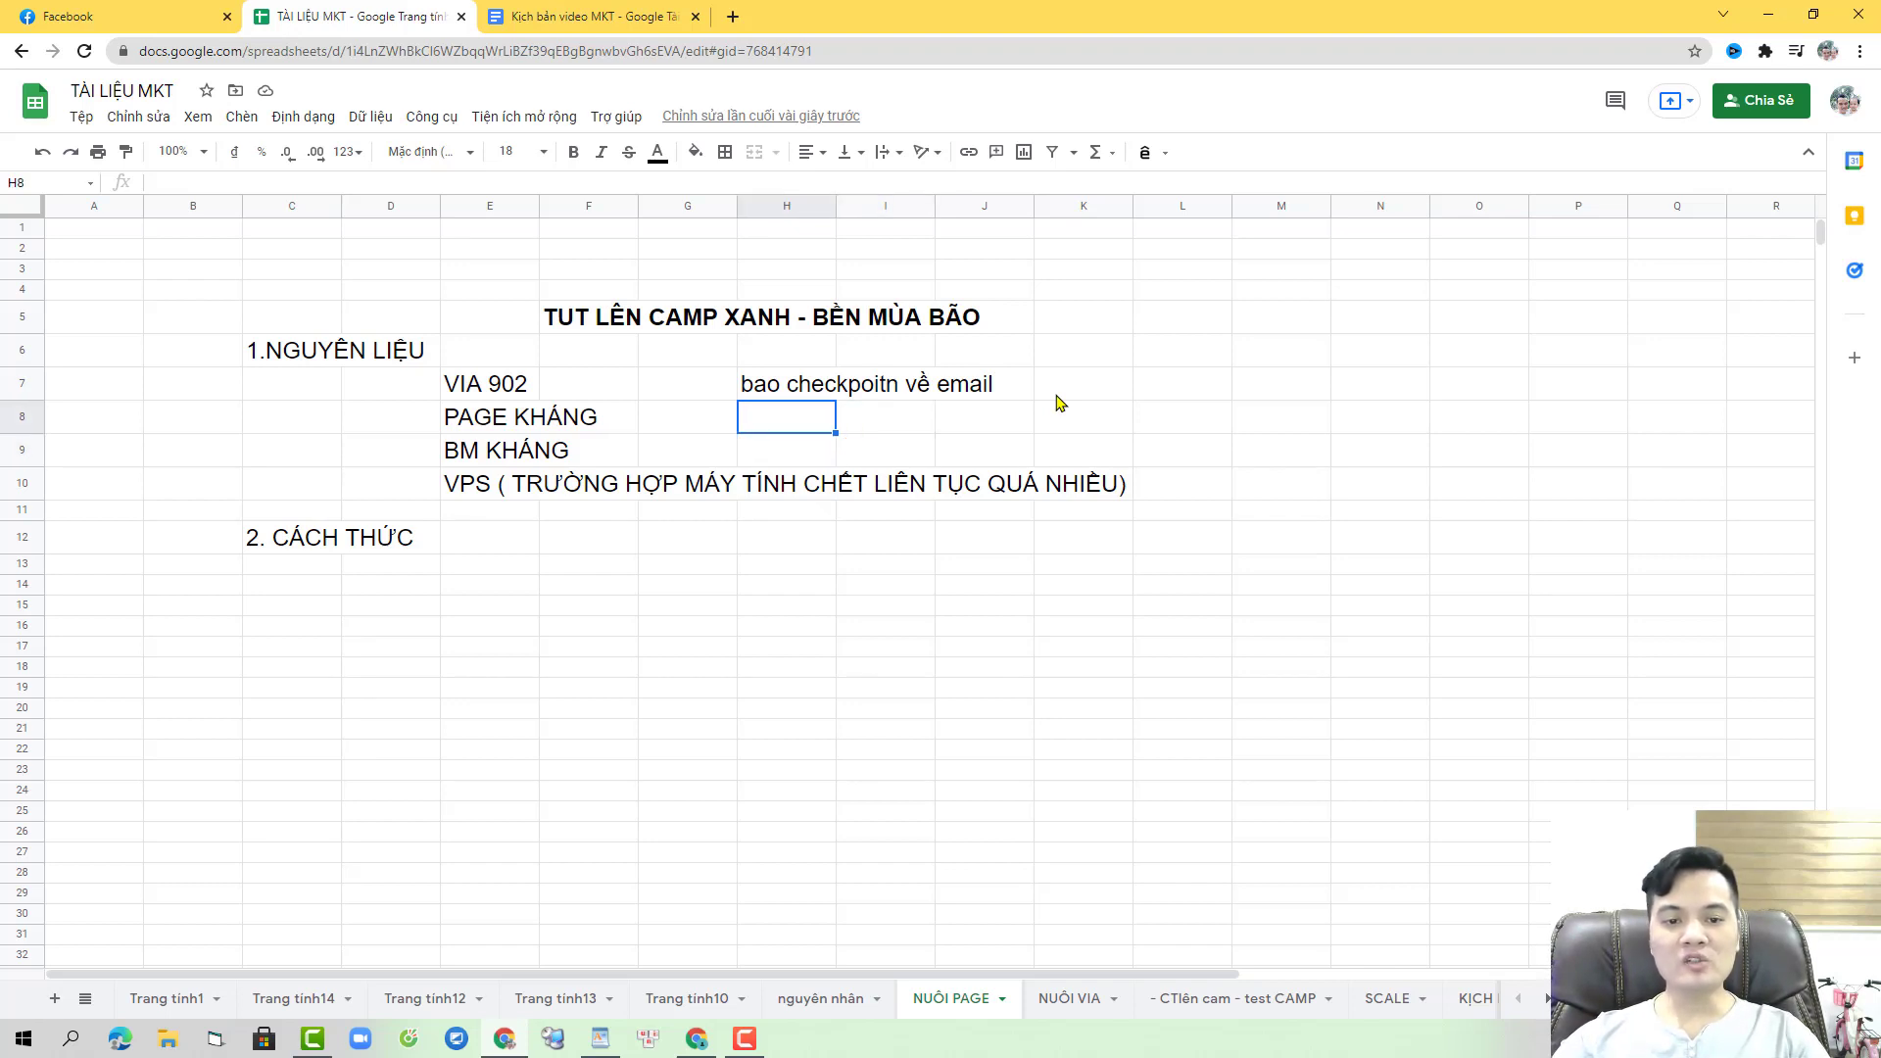
pyautogui.press('Down')
pyautogui.press('Up')
pyautogui.press('Down')
pyautogui.press('Up')
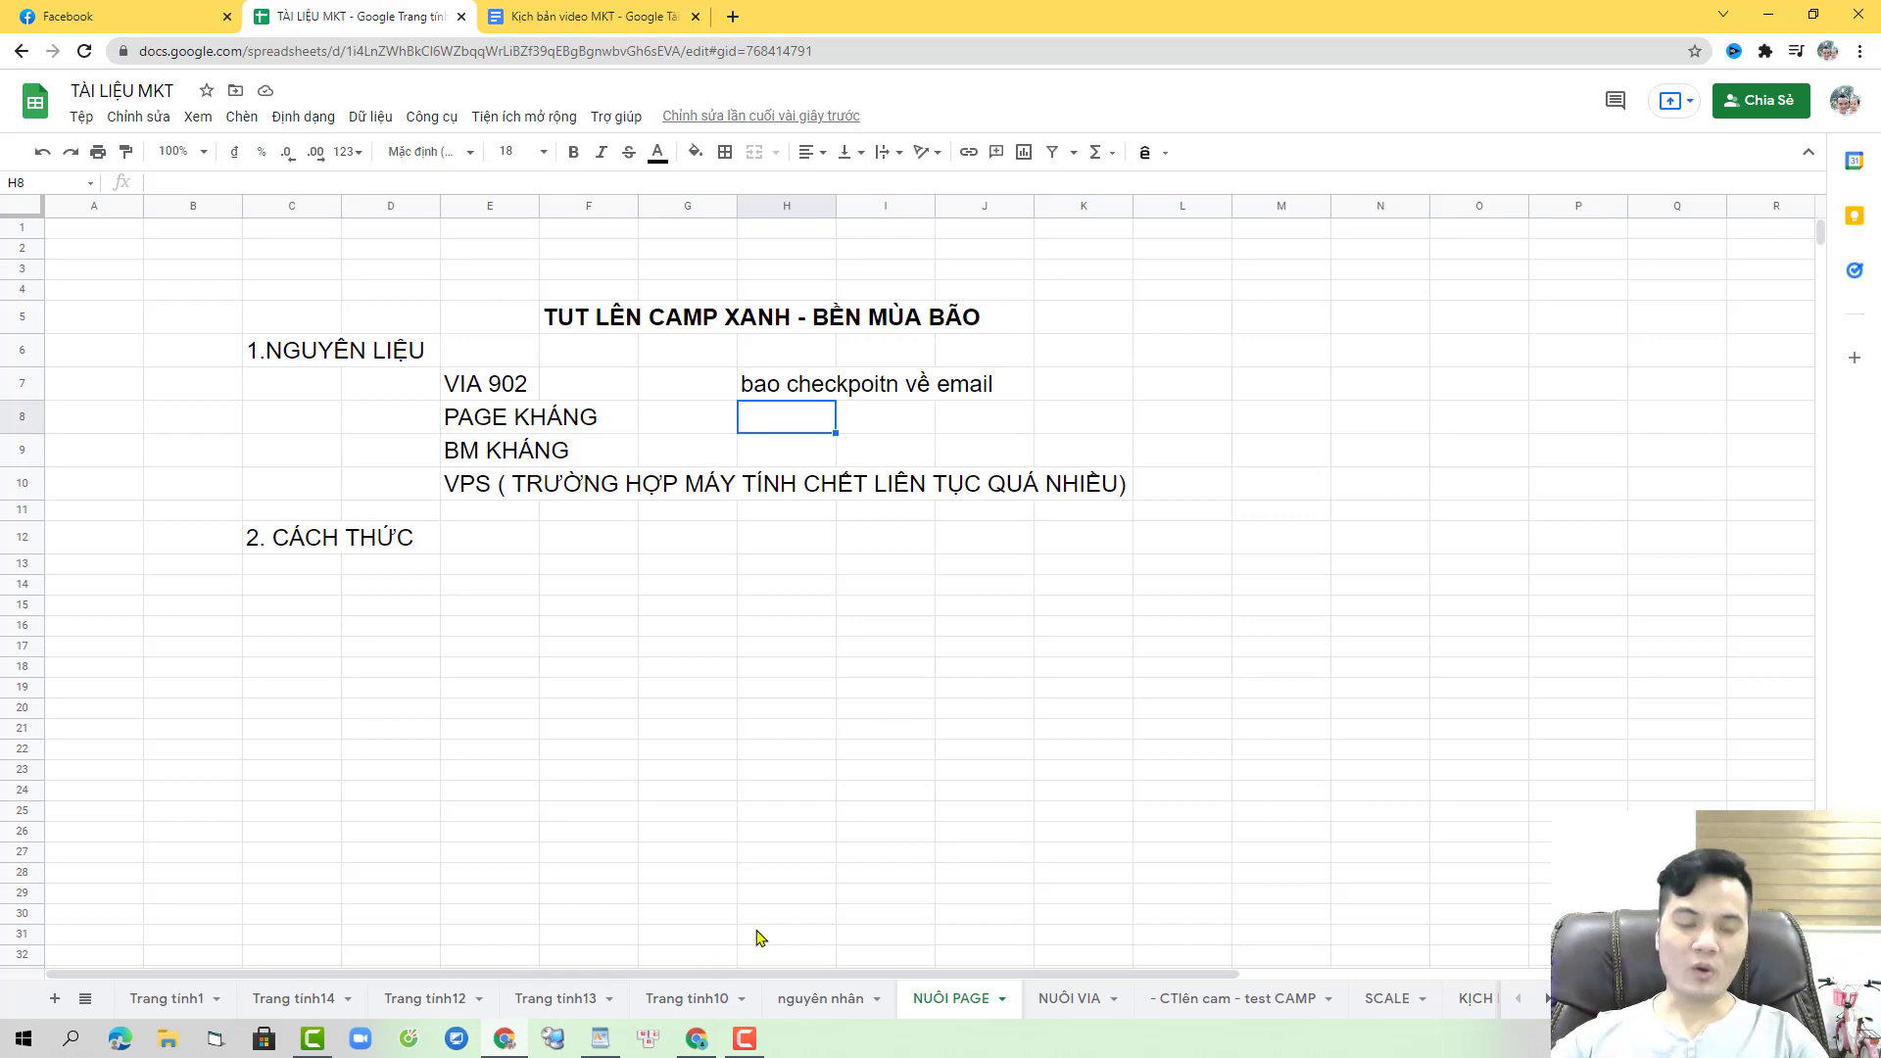
pyautogui.click(1110, 614)
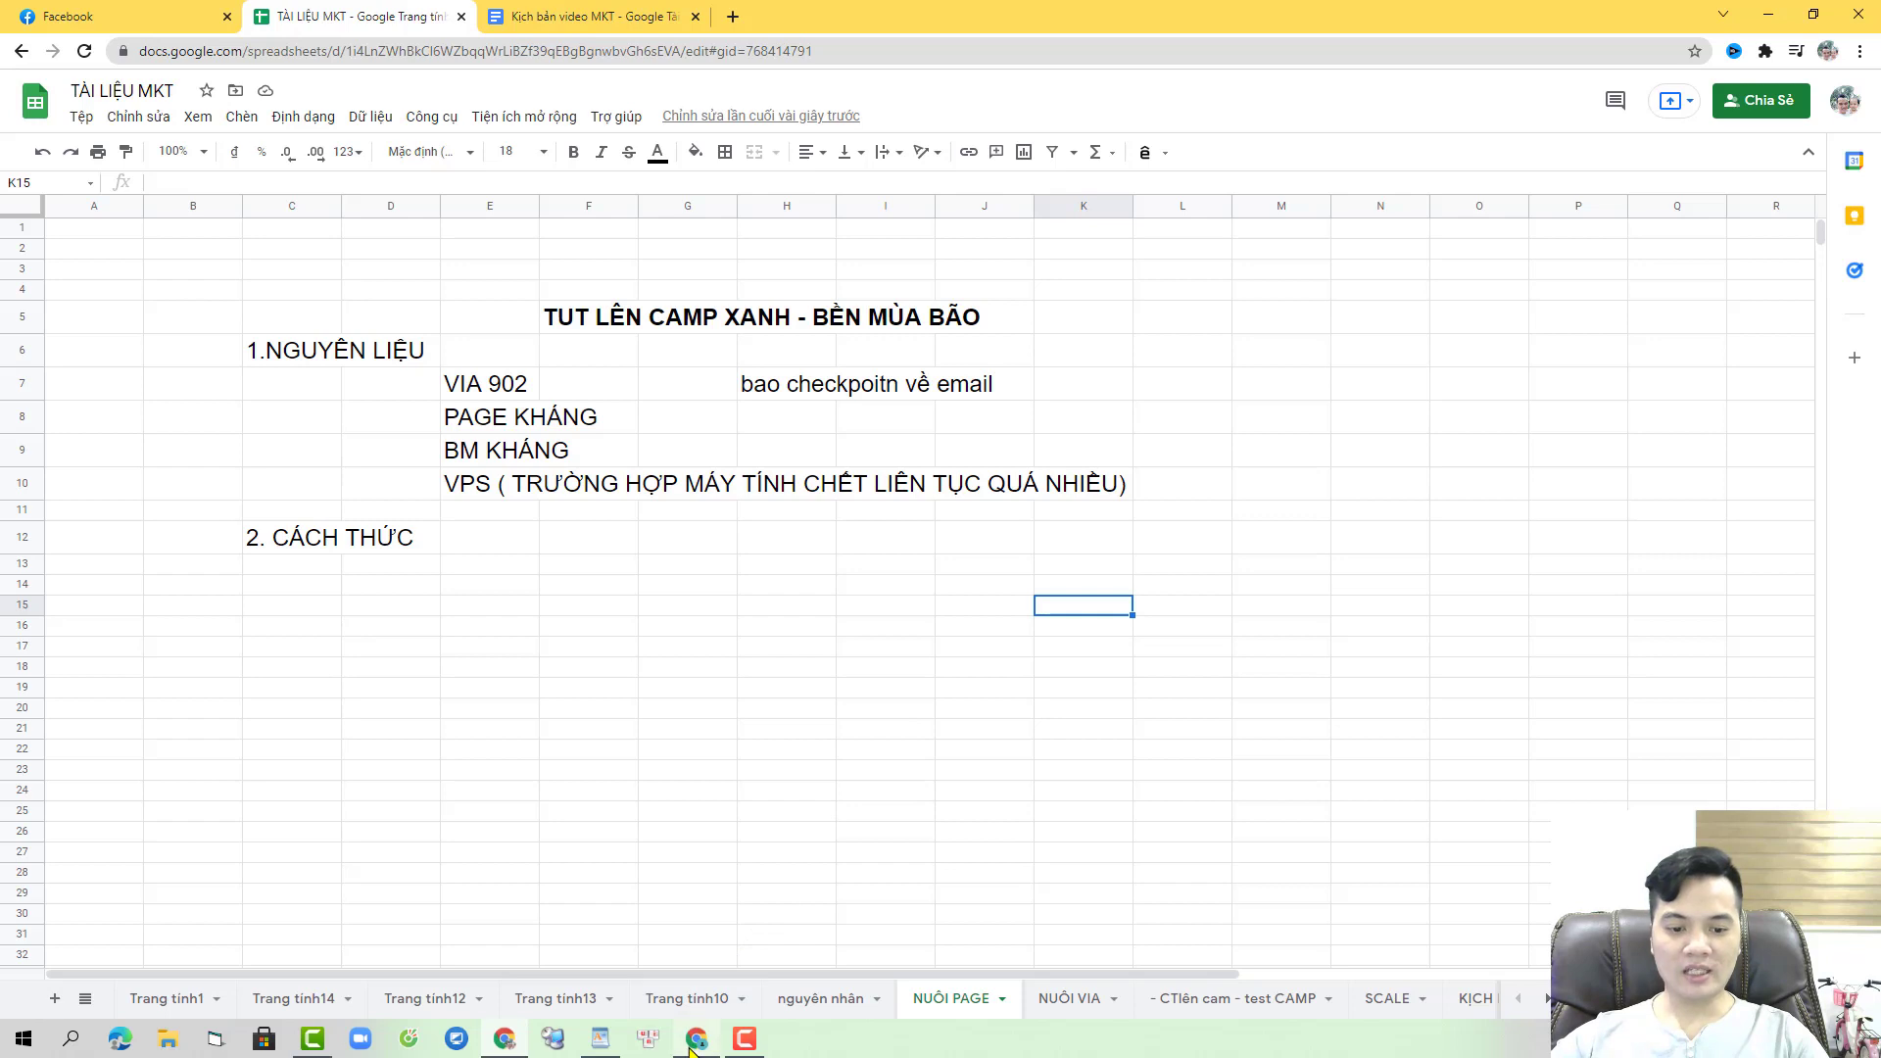
# - Switch Ads Manager to the 6H ad account, then launch Chrome under another profile
pyautogui.moveTo(698, 1030)
pyautogui.click(710, 988)
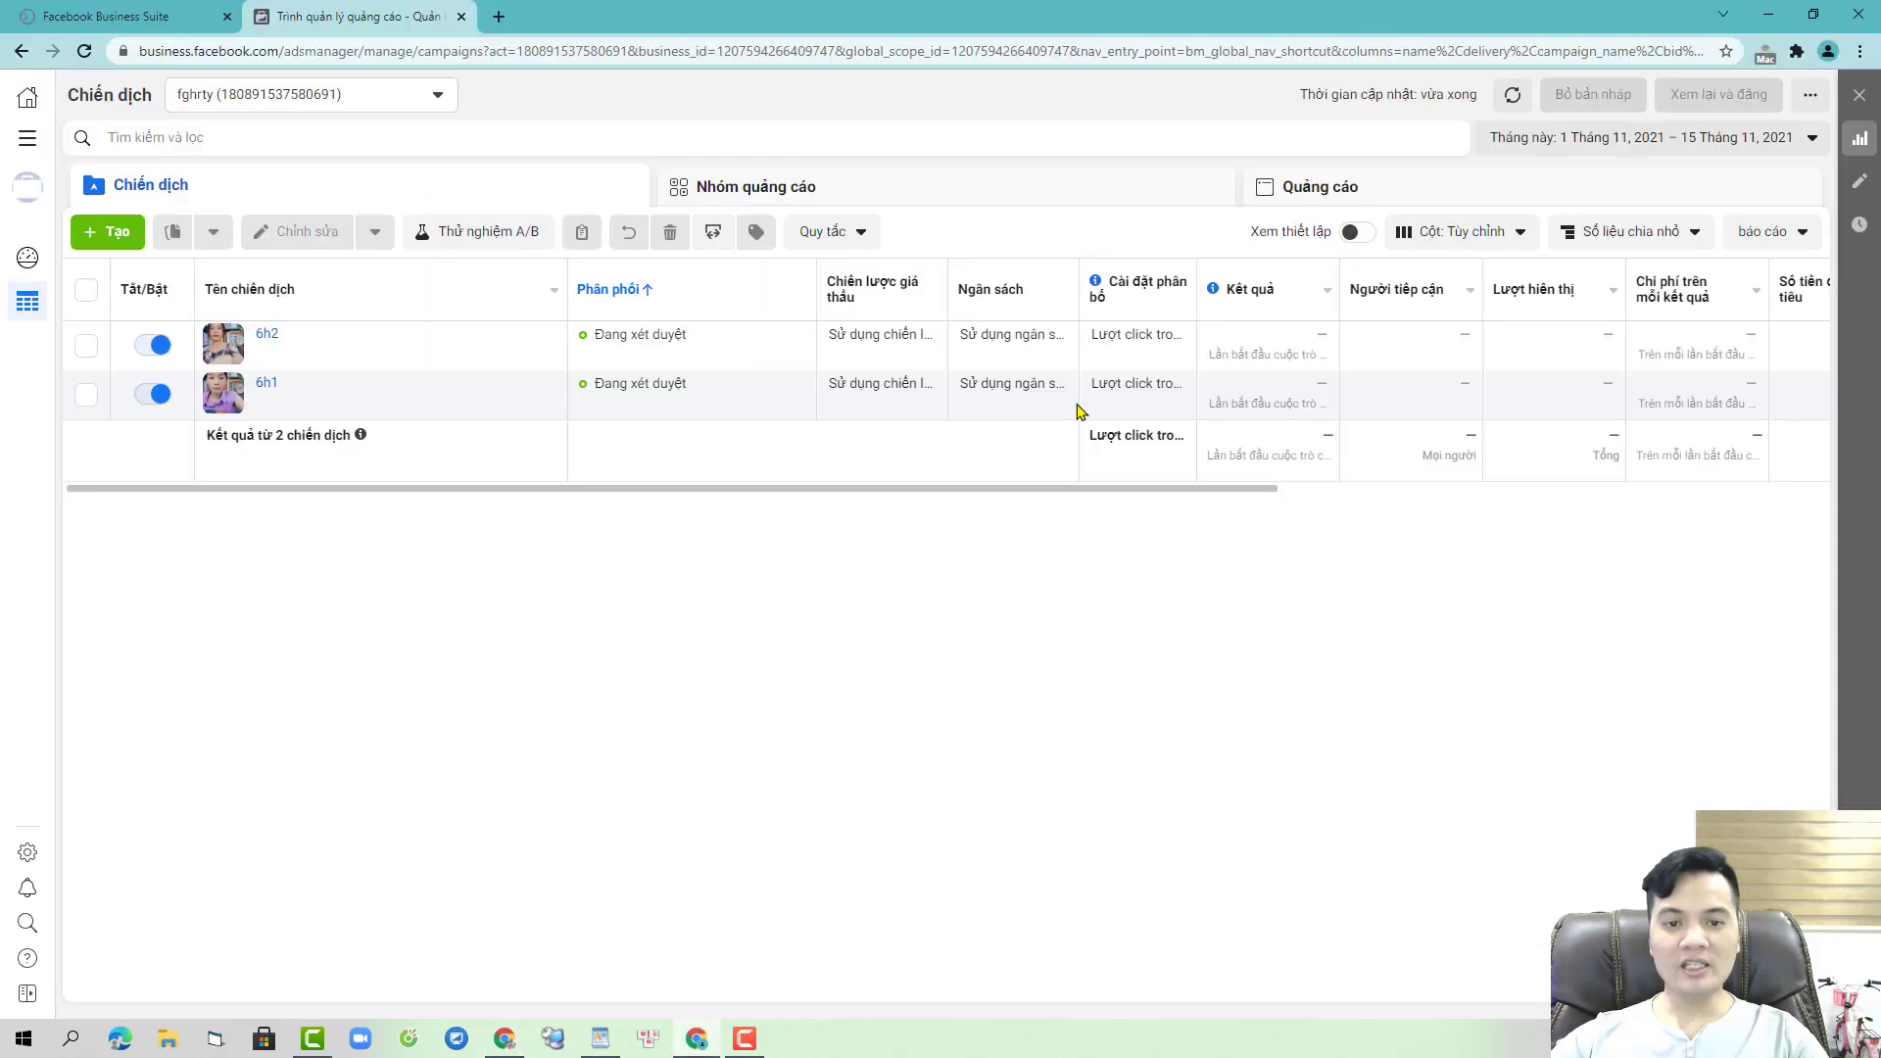
pyautogui.click(364, 94)
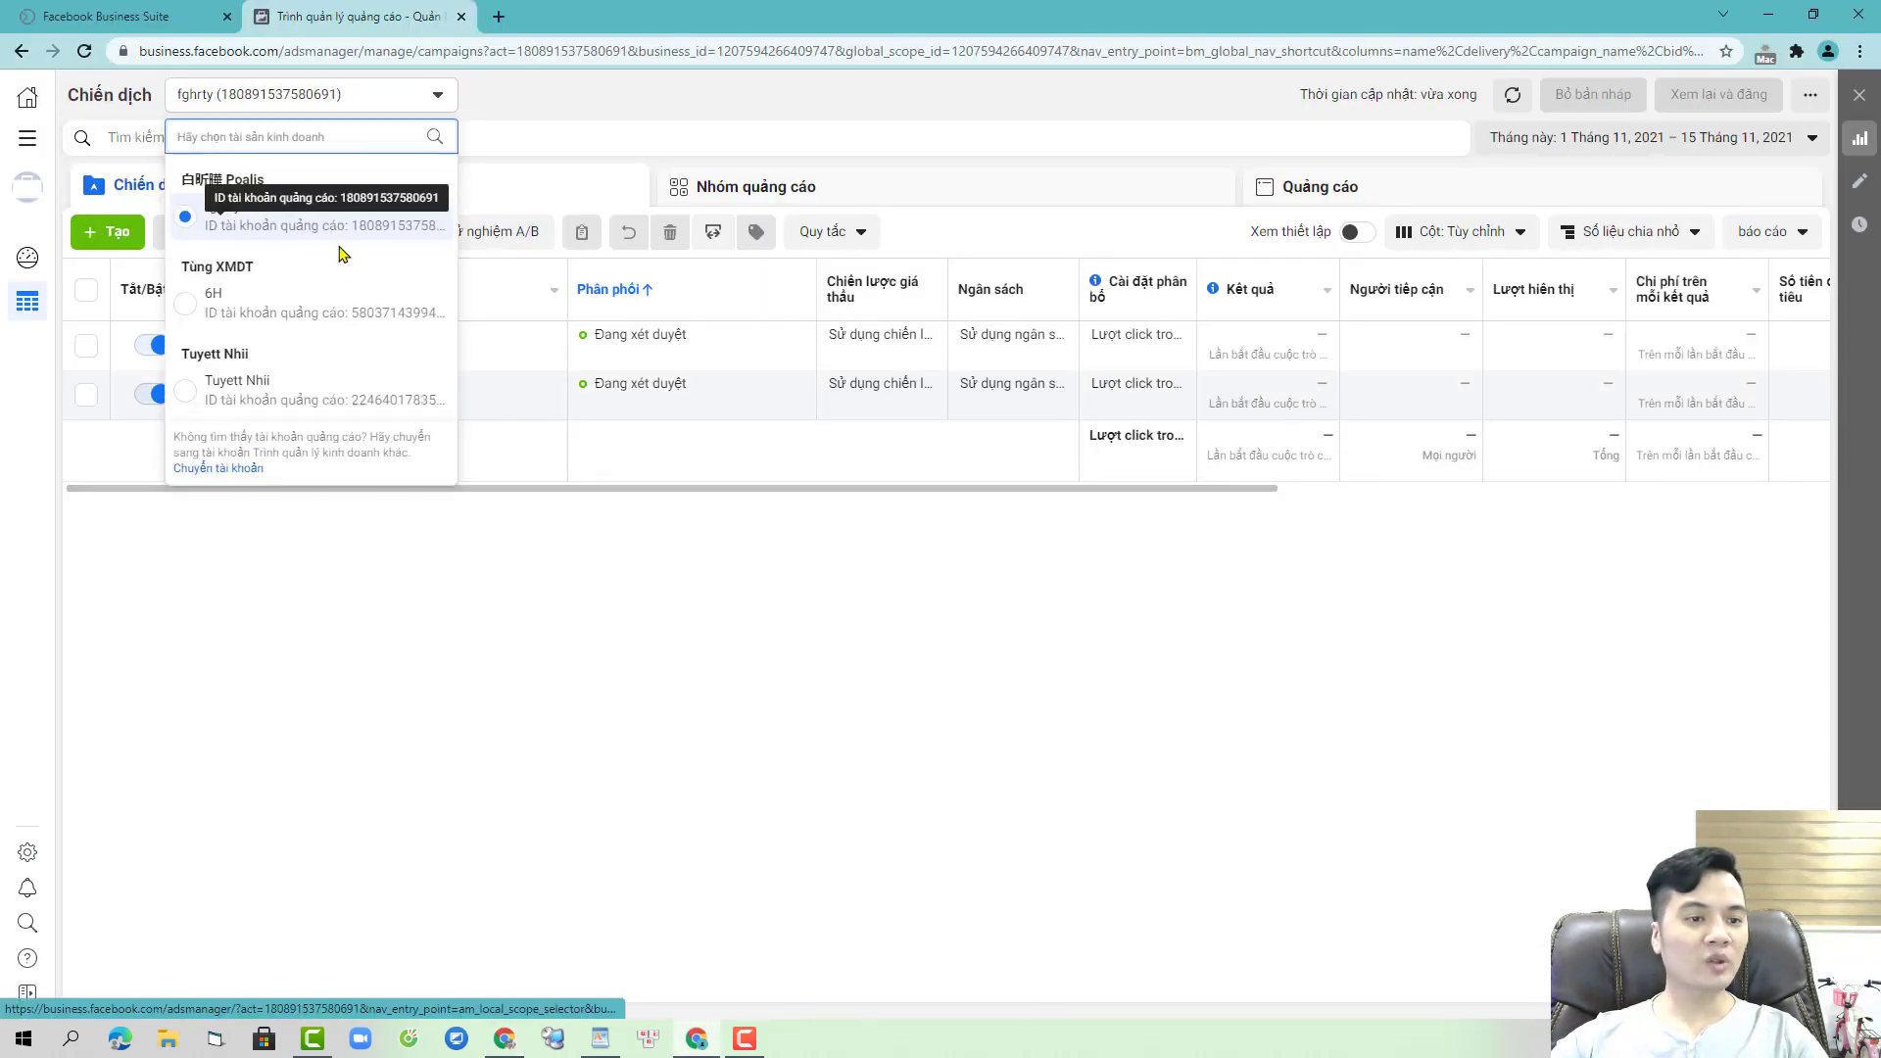
pyautogui.click(294, 312)
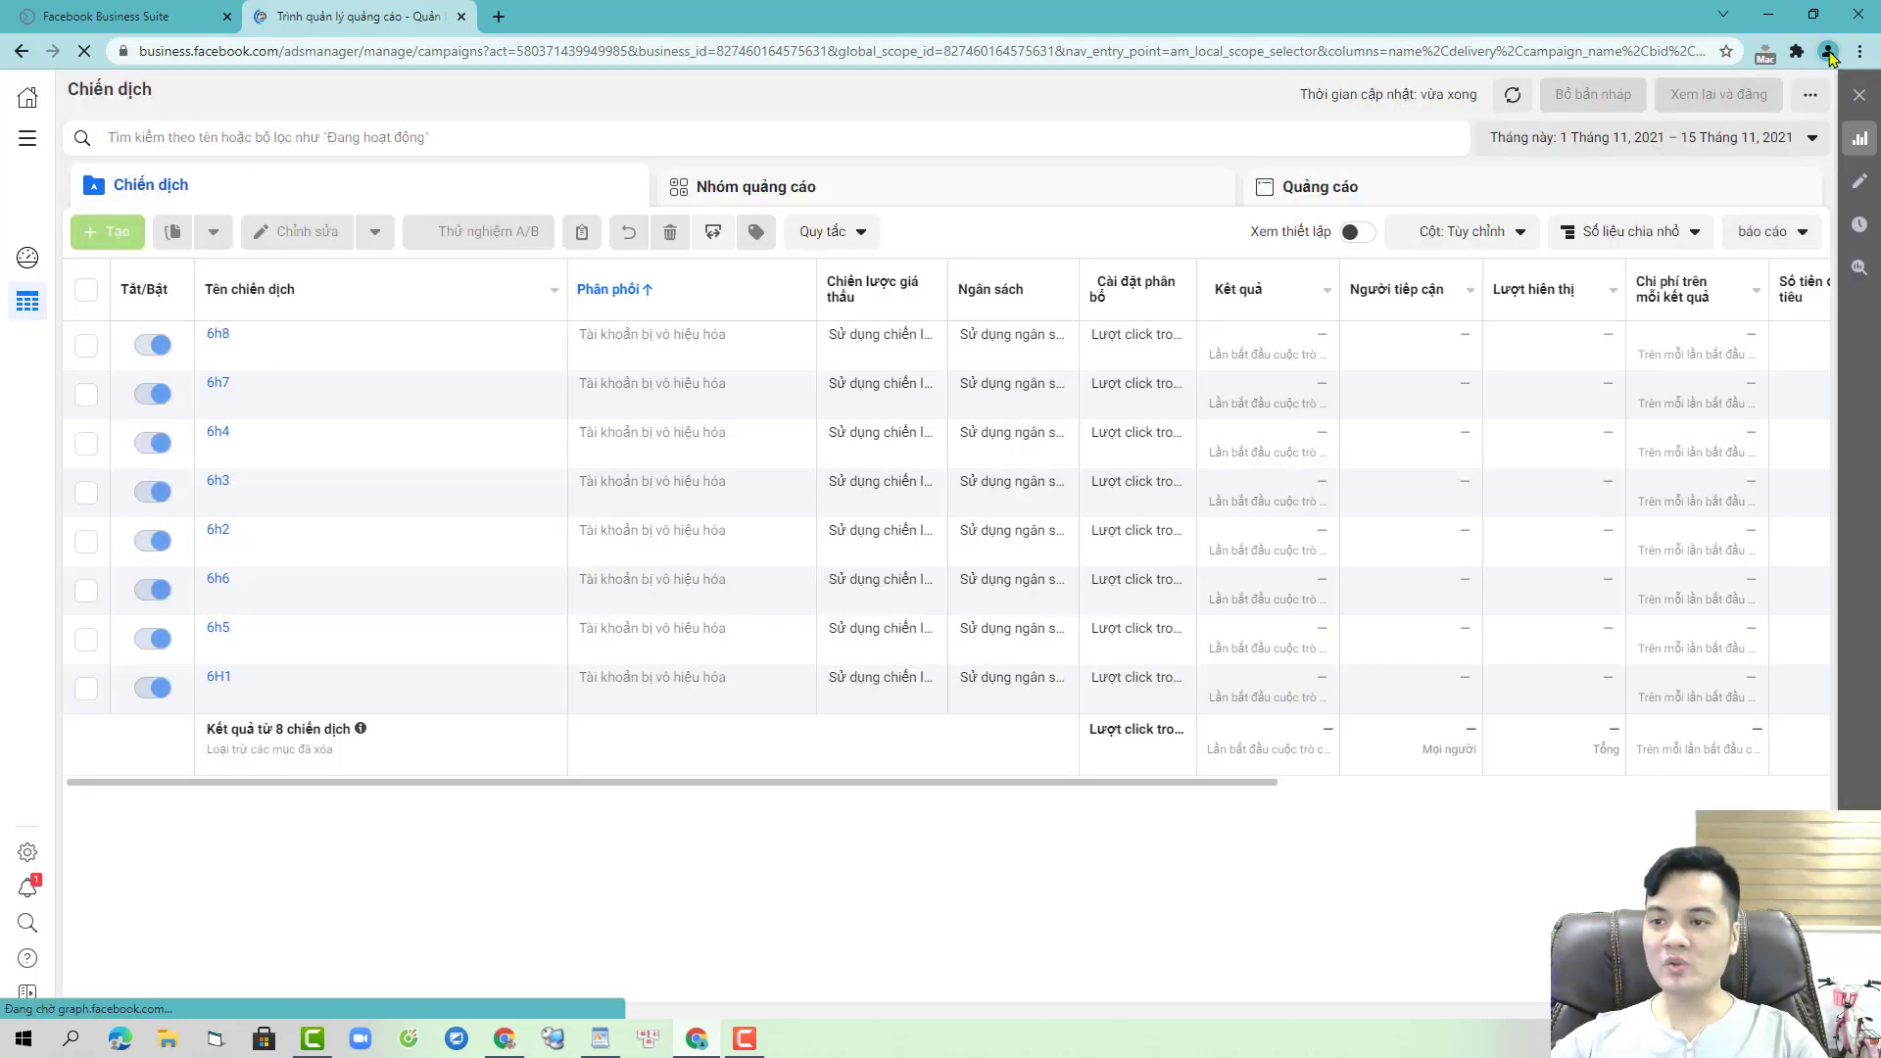
pyautogui.click(1829, 51)
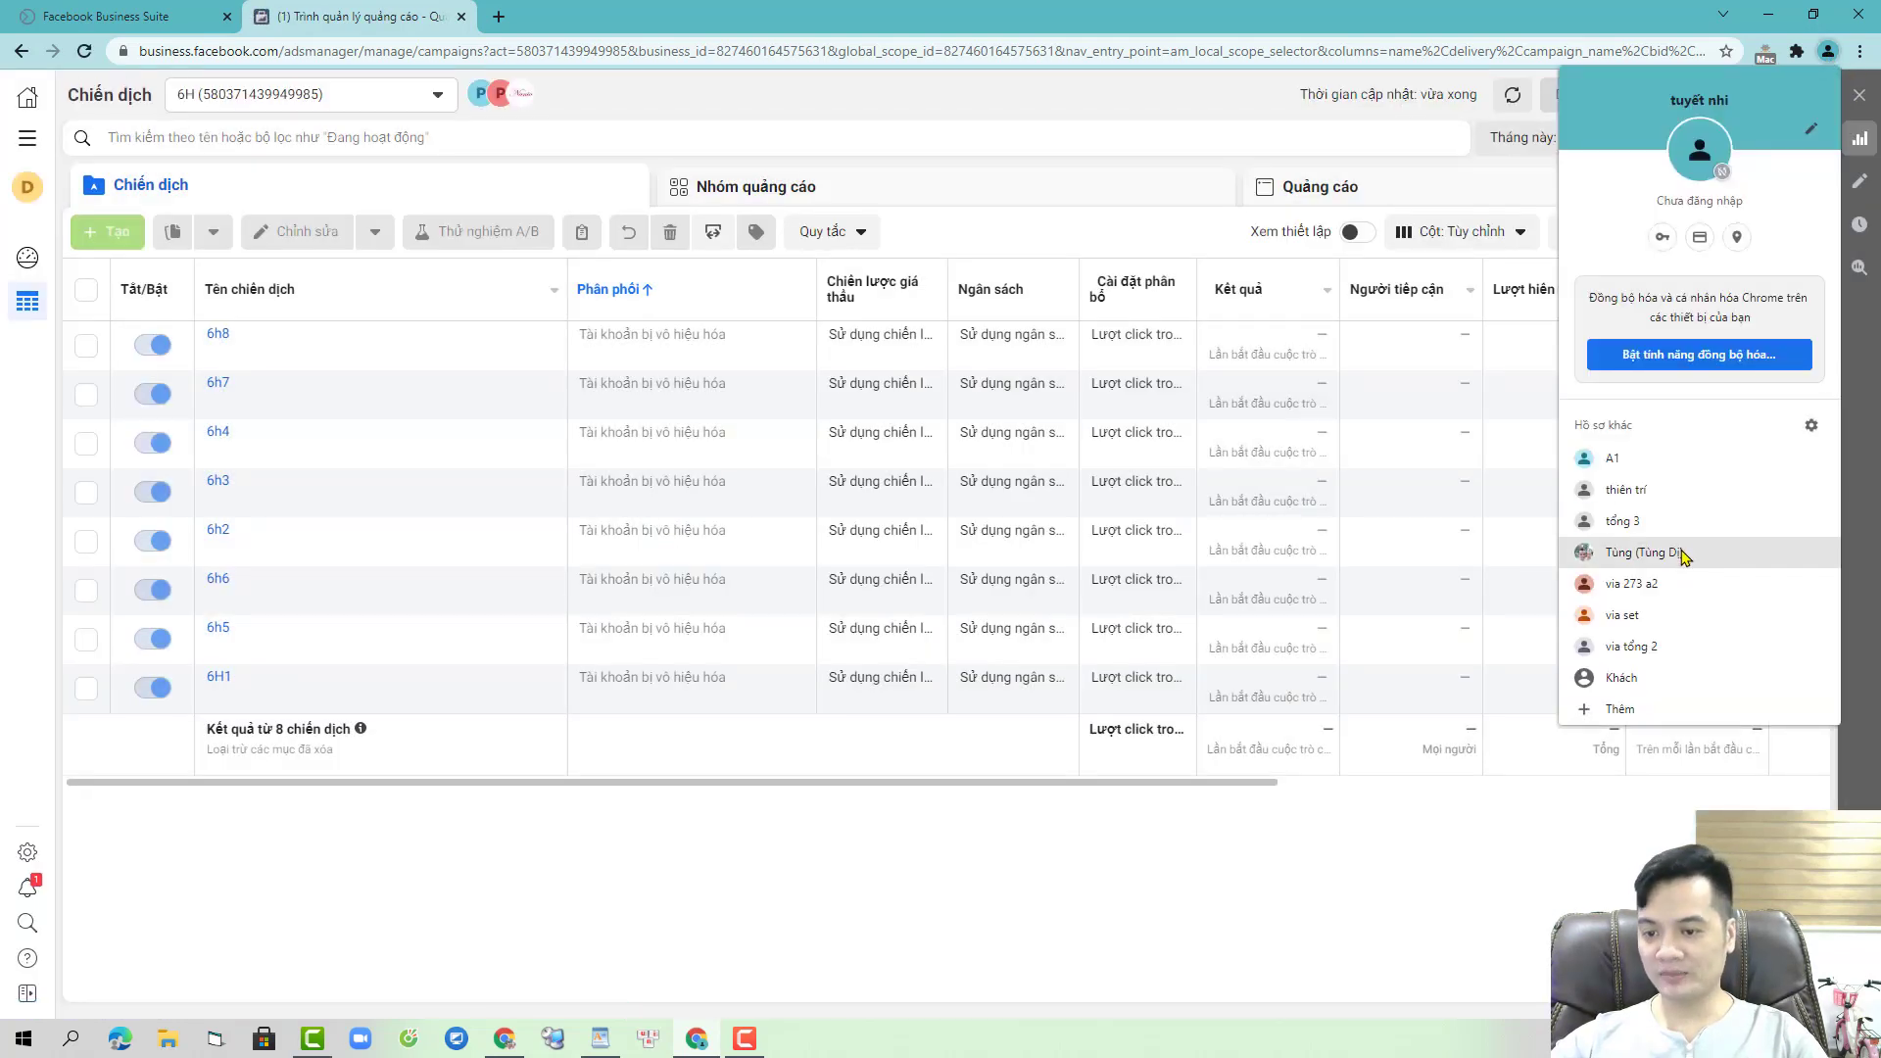
pyautogui.click(1685, 500)
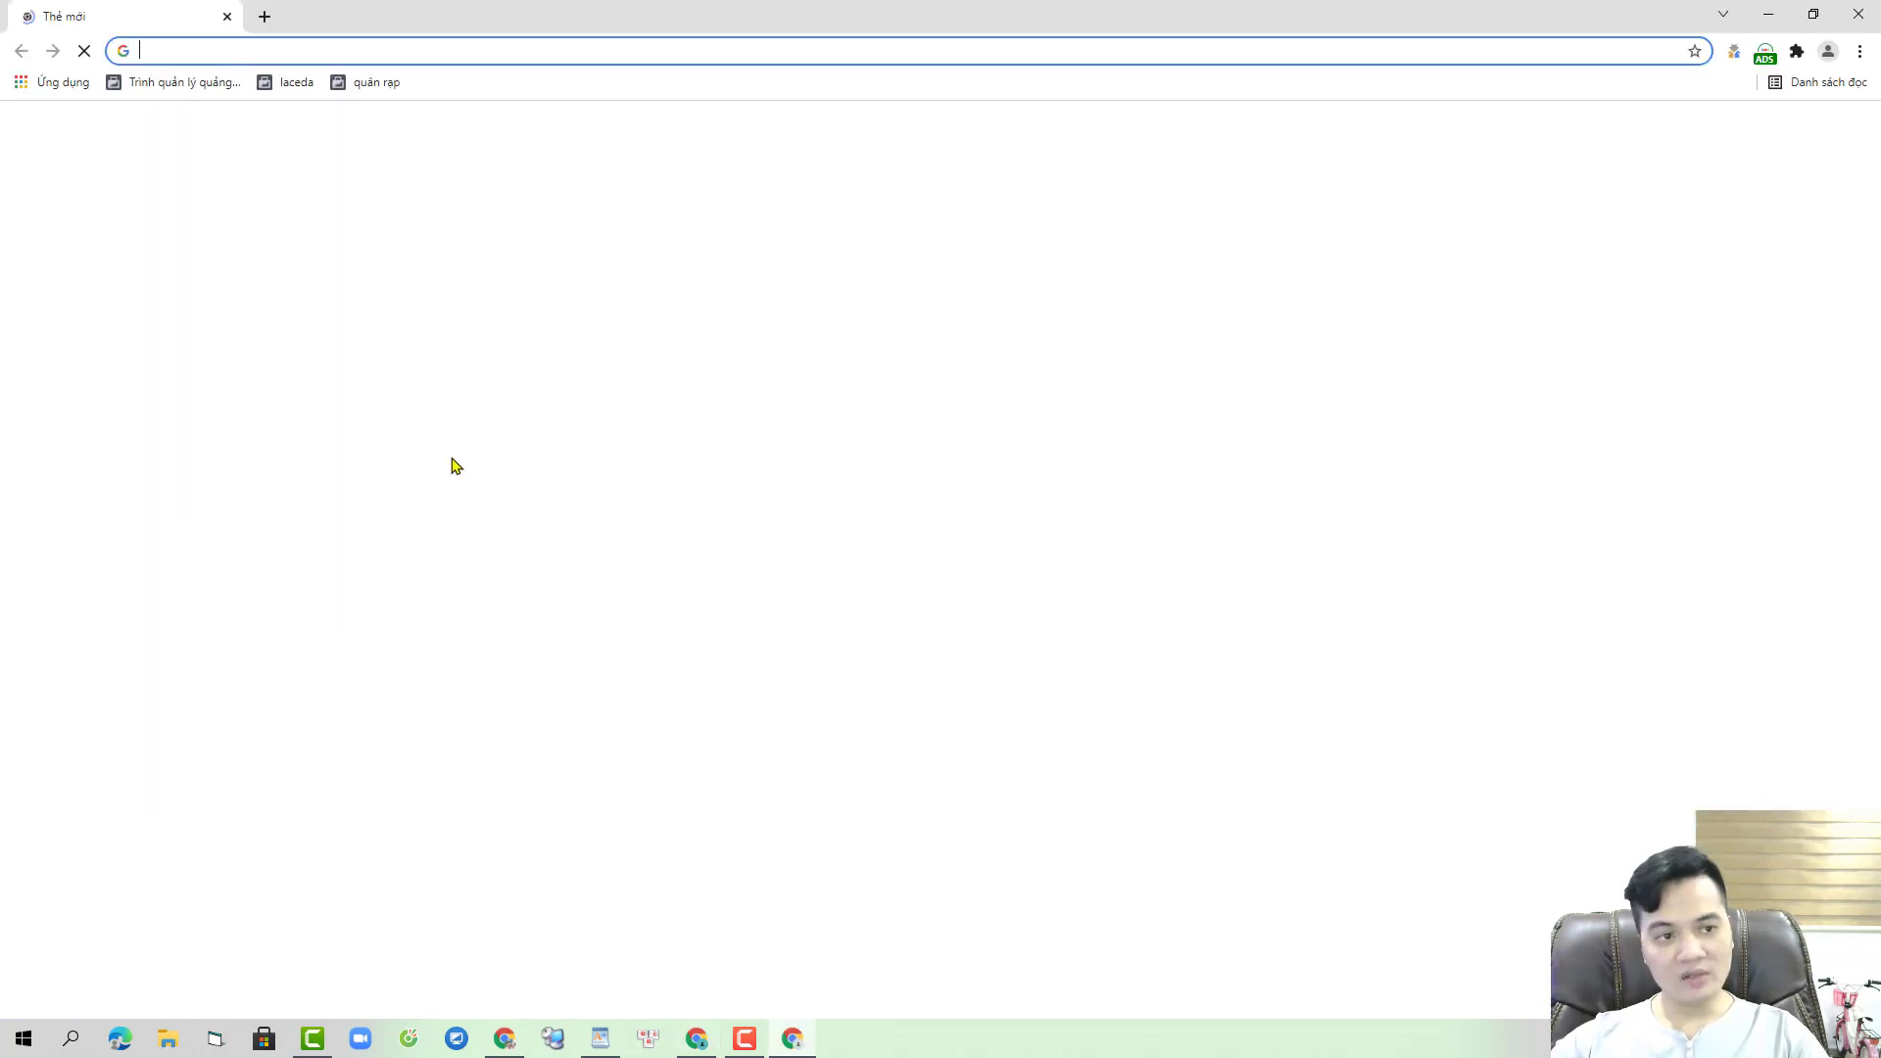
# - Open laceda's payment settings, showing the 9.745.337 đ balance and 20.000.000 đ threshold
pyautogui.click(300, 86)
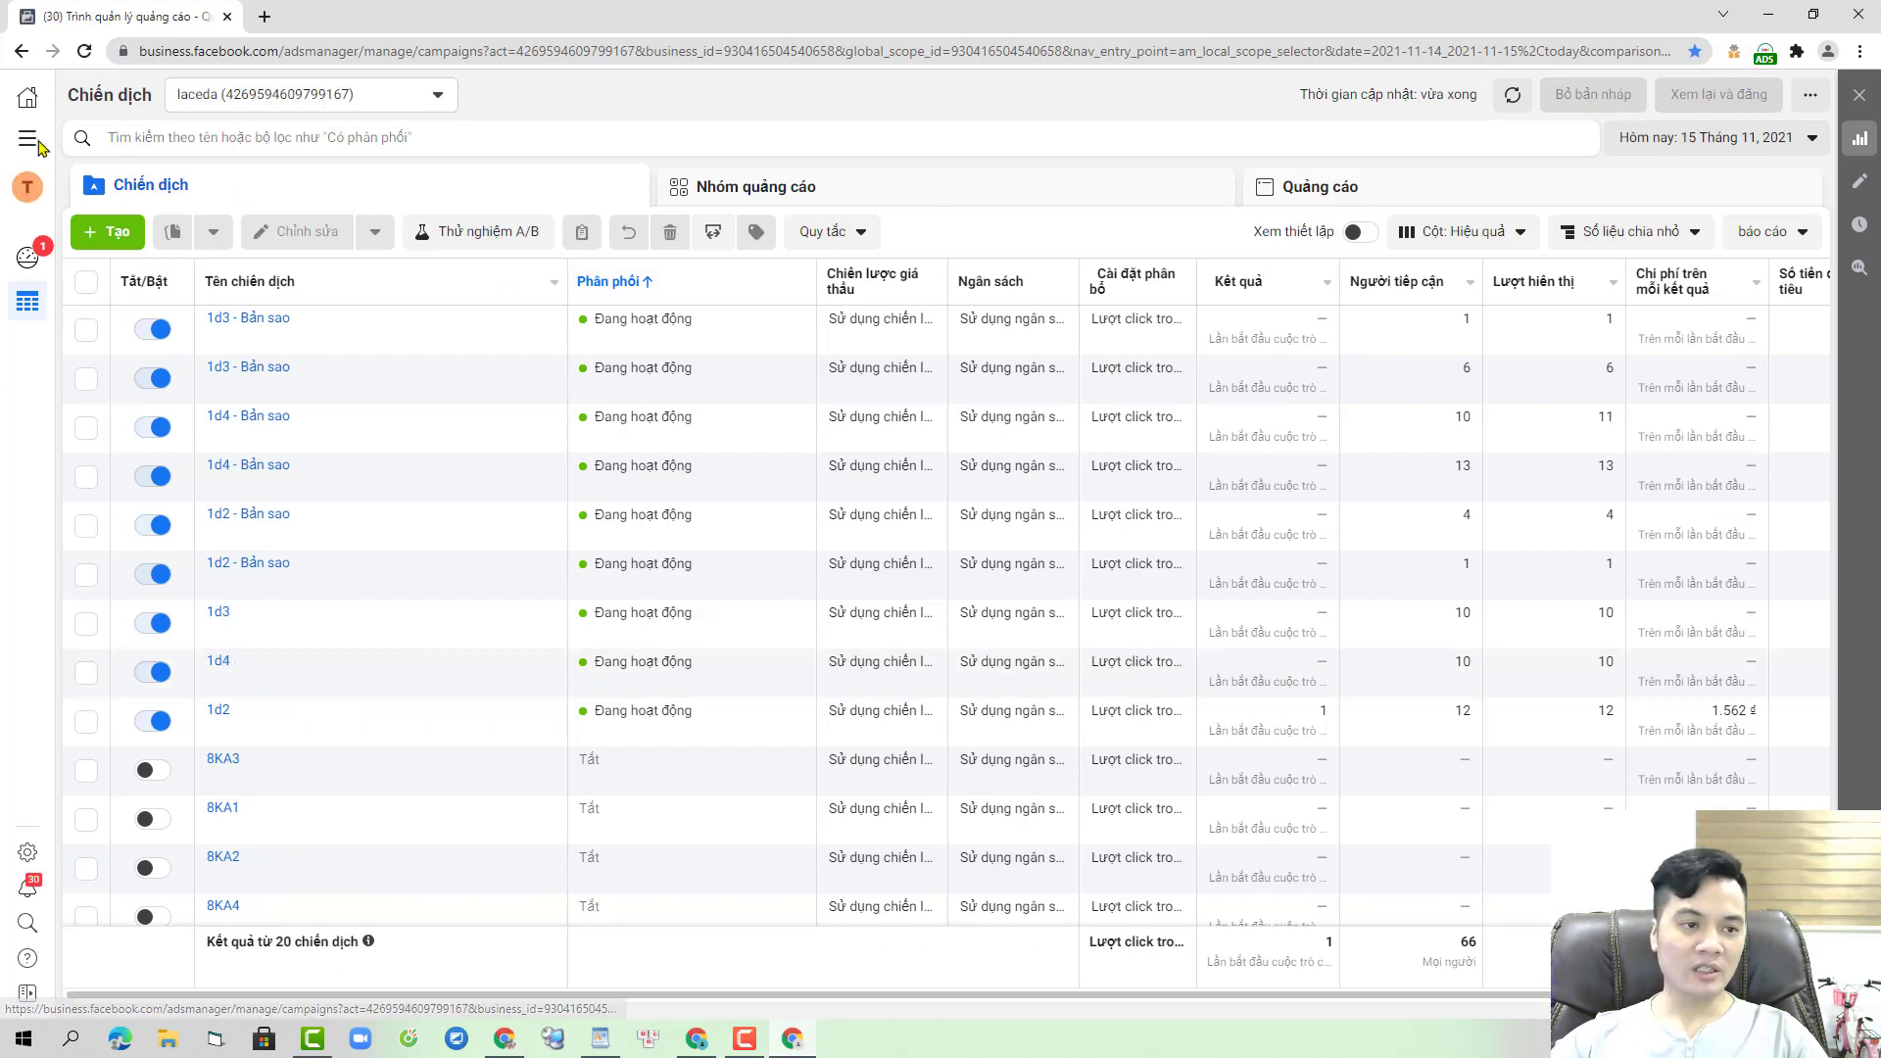
pyautogui.click(27, 137)
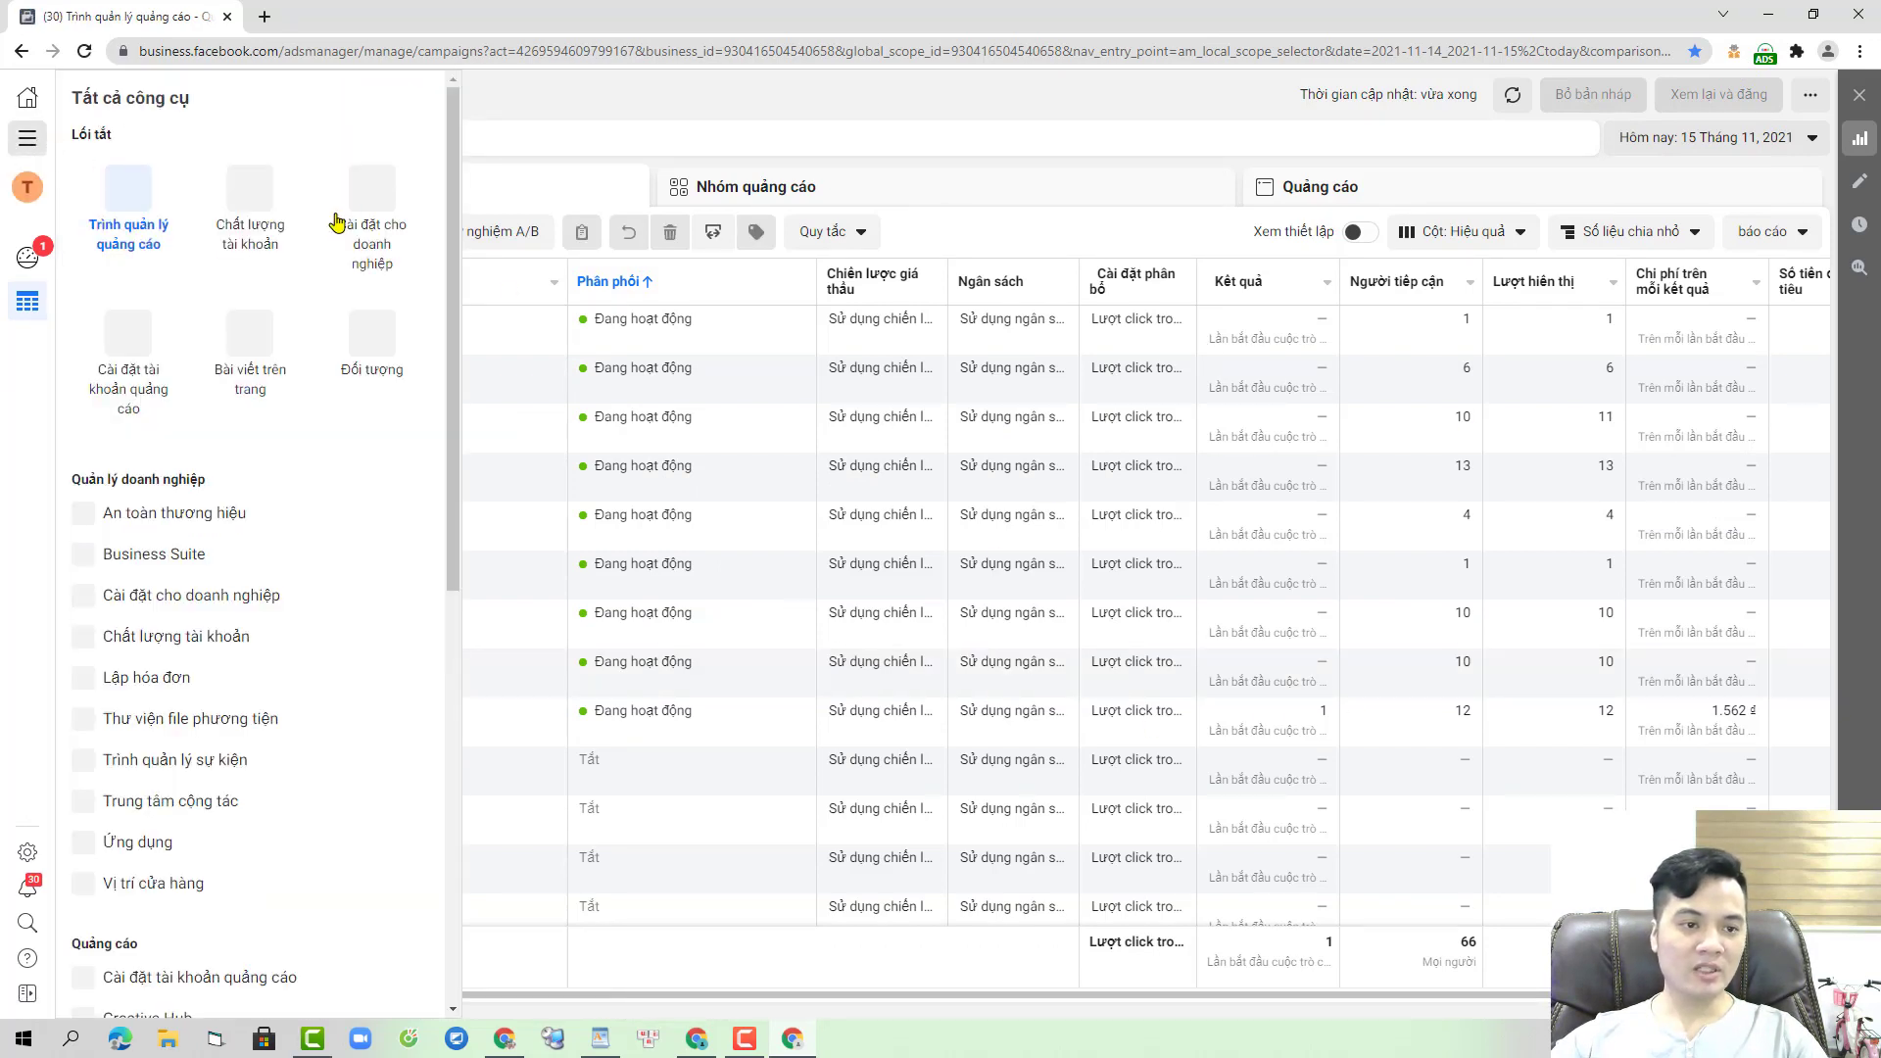
pyautogui.click(135, 355)
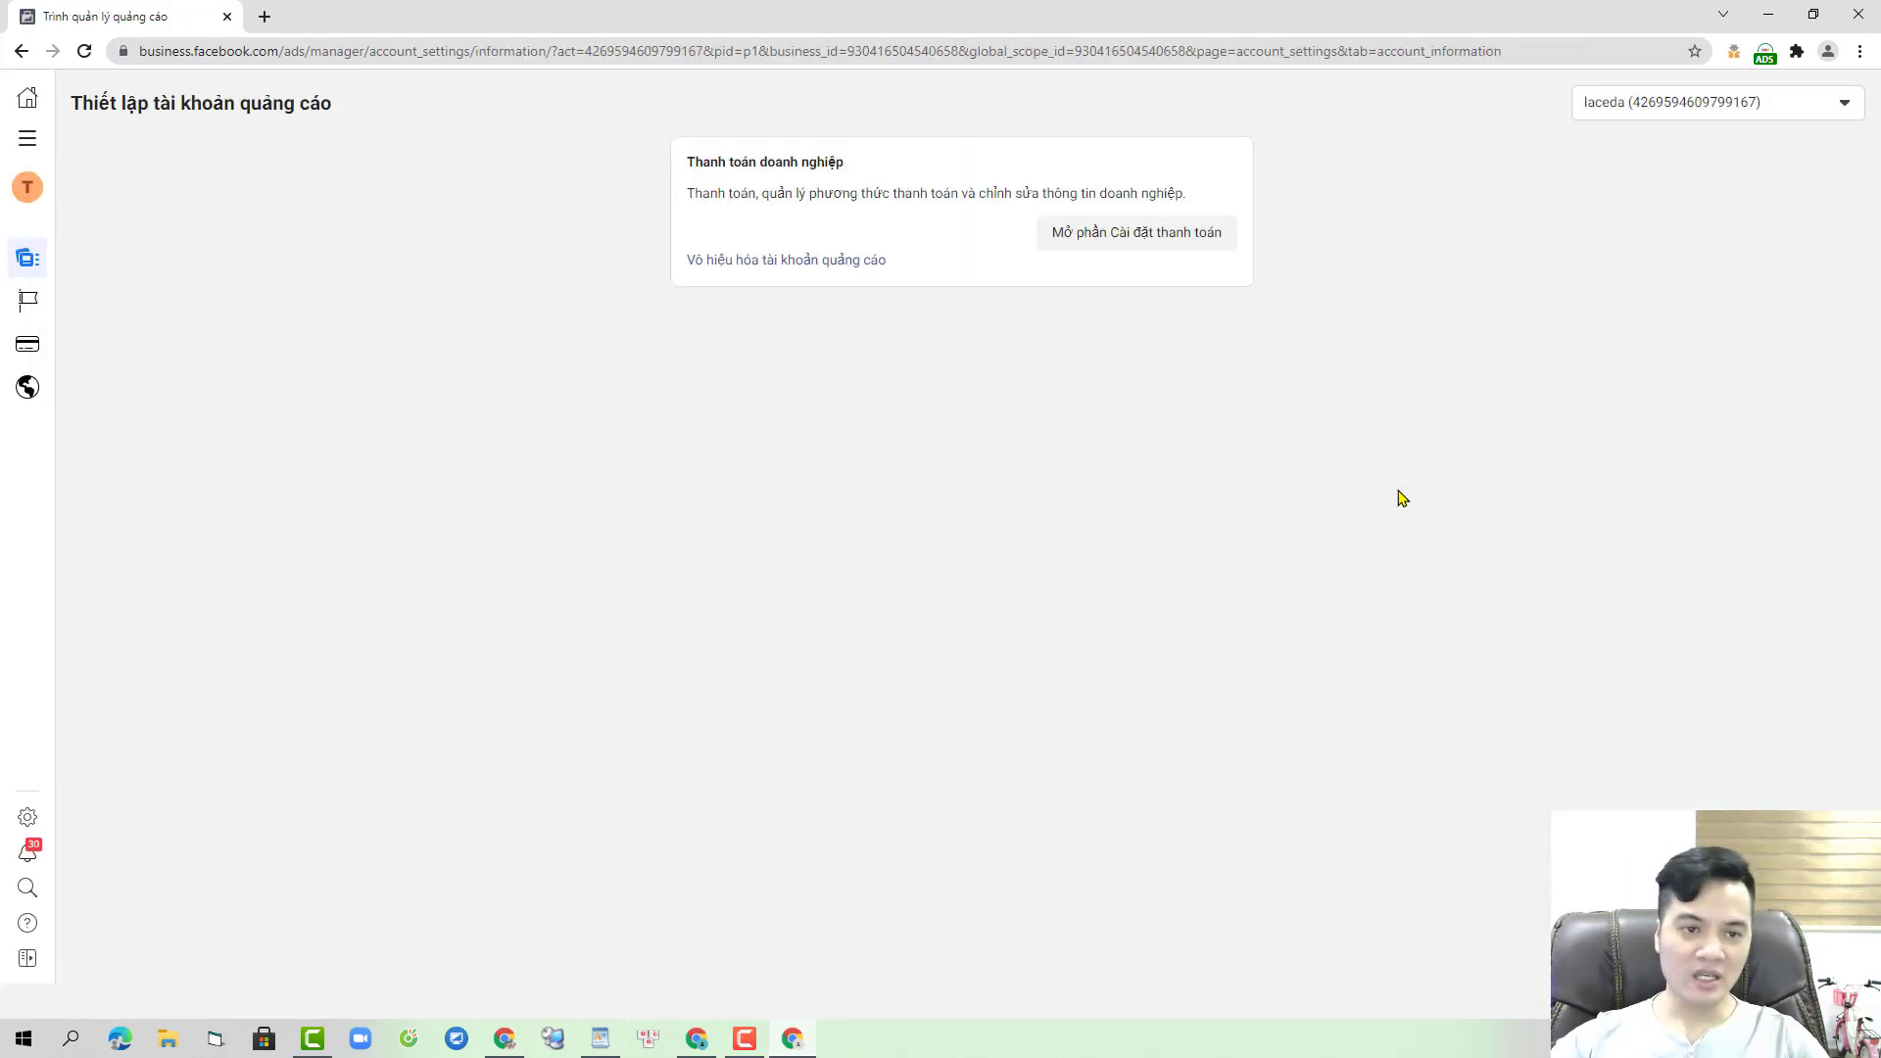
pyautogui.click(864, 237)
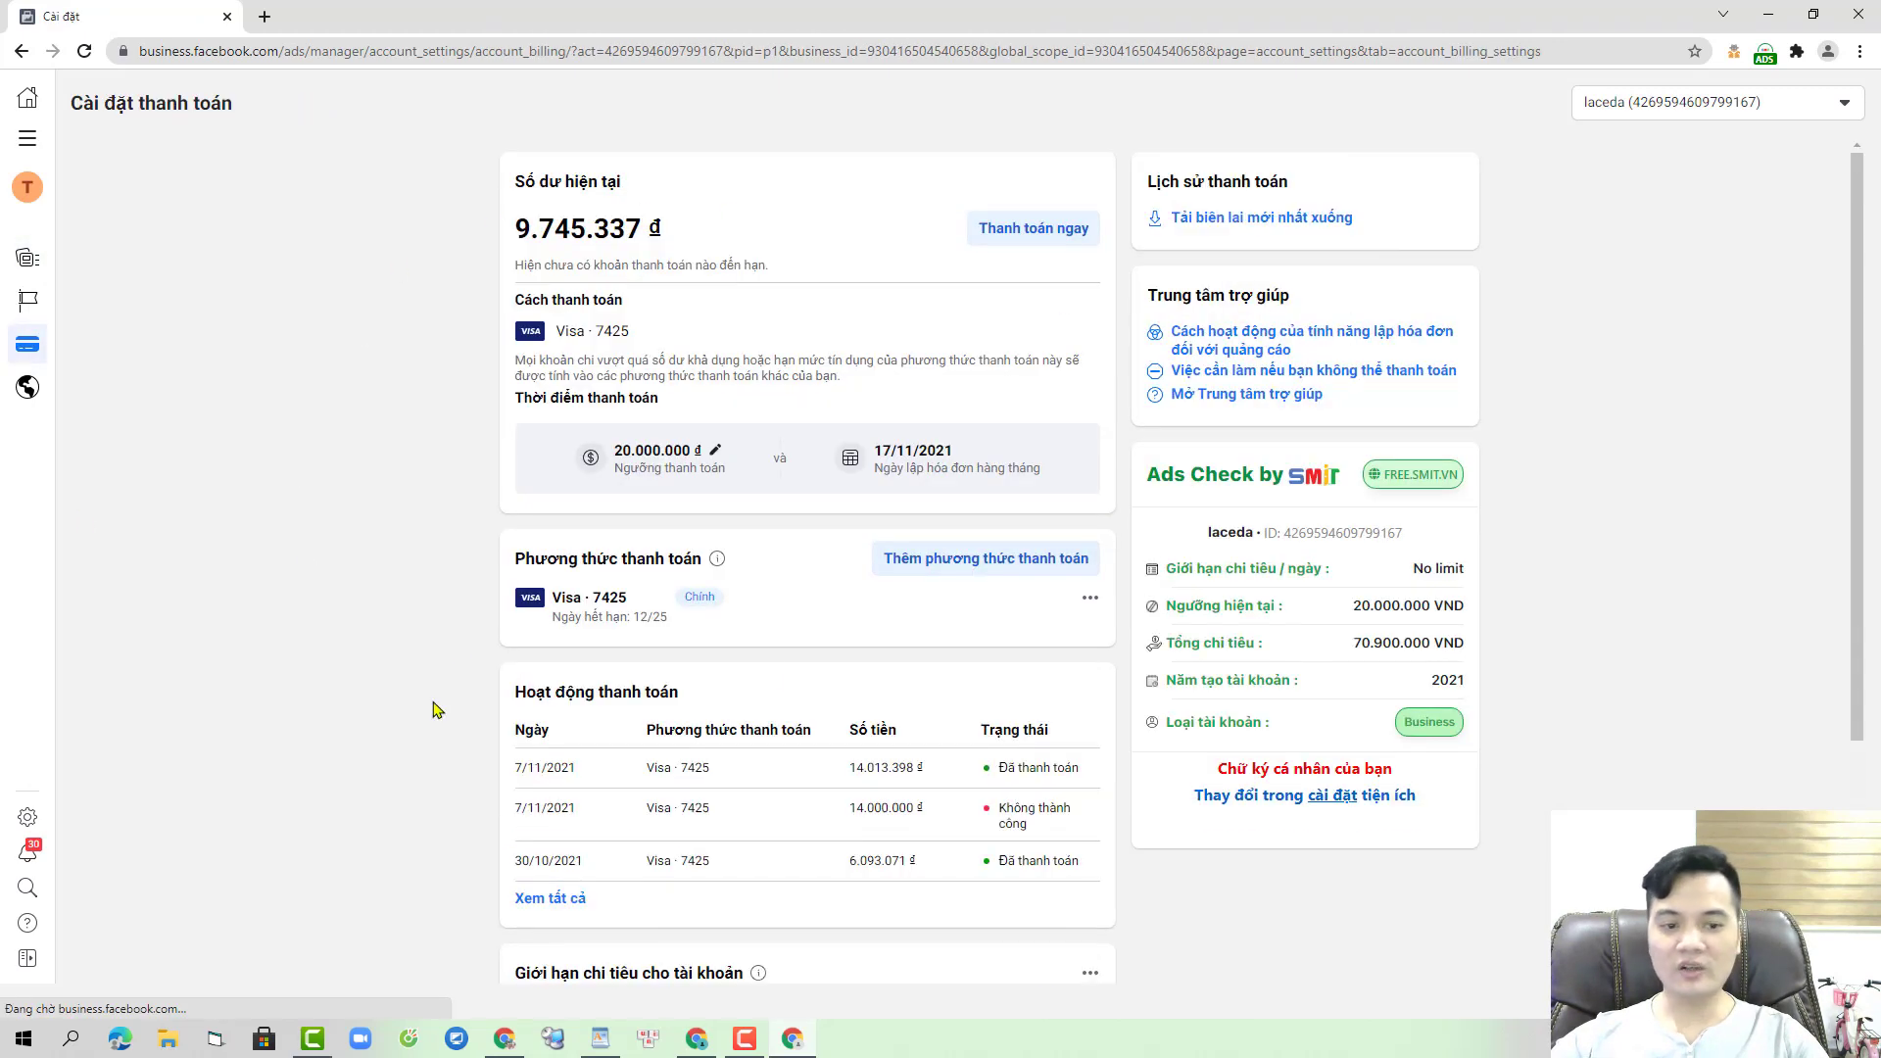
pyautogui.scroll(-3, 1571, 689)
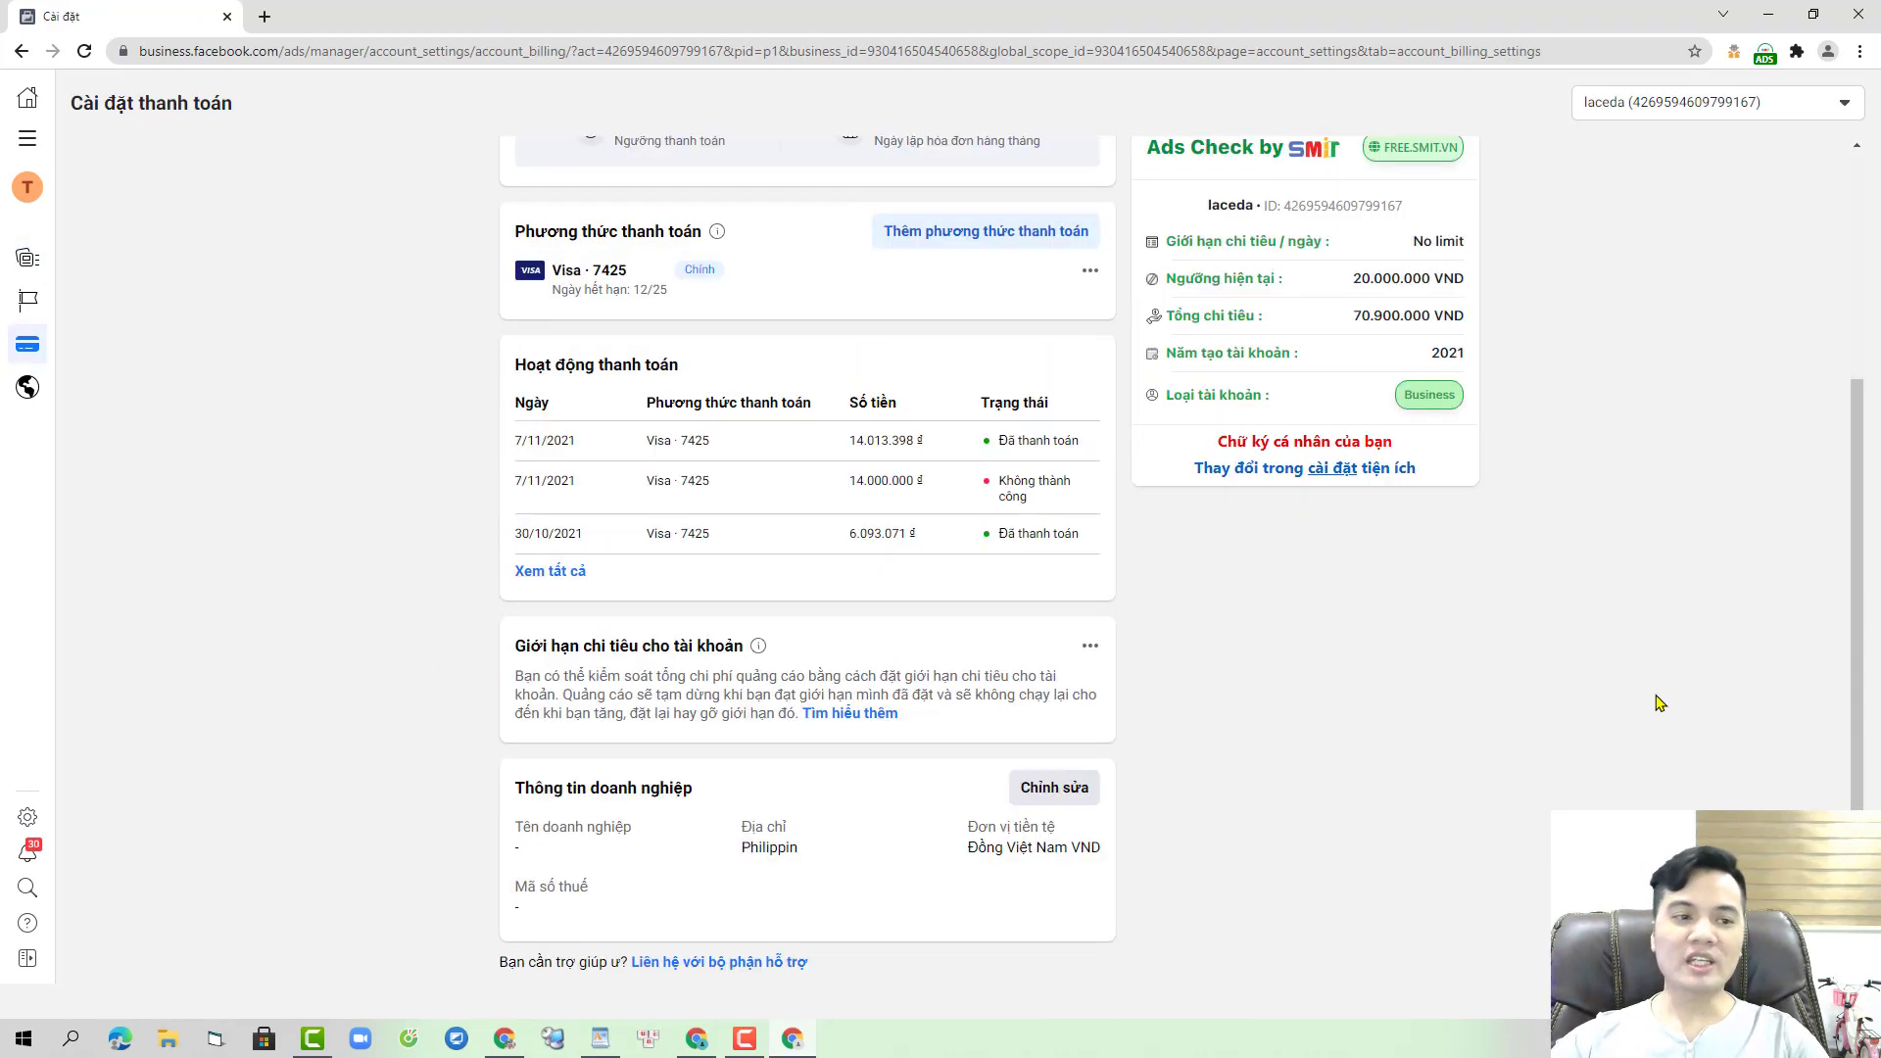
pyautogui.scroll(1, 1655, 702)
pyautogui.scroll(-1, 1656, 701)
pyautogui.scroll(3, 1524, 294)
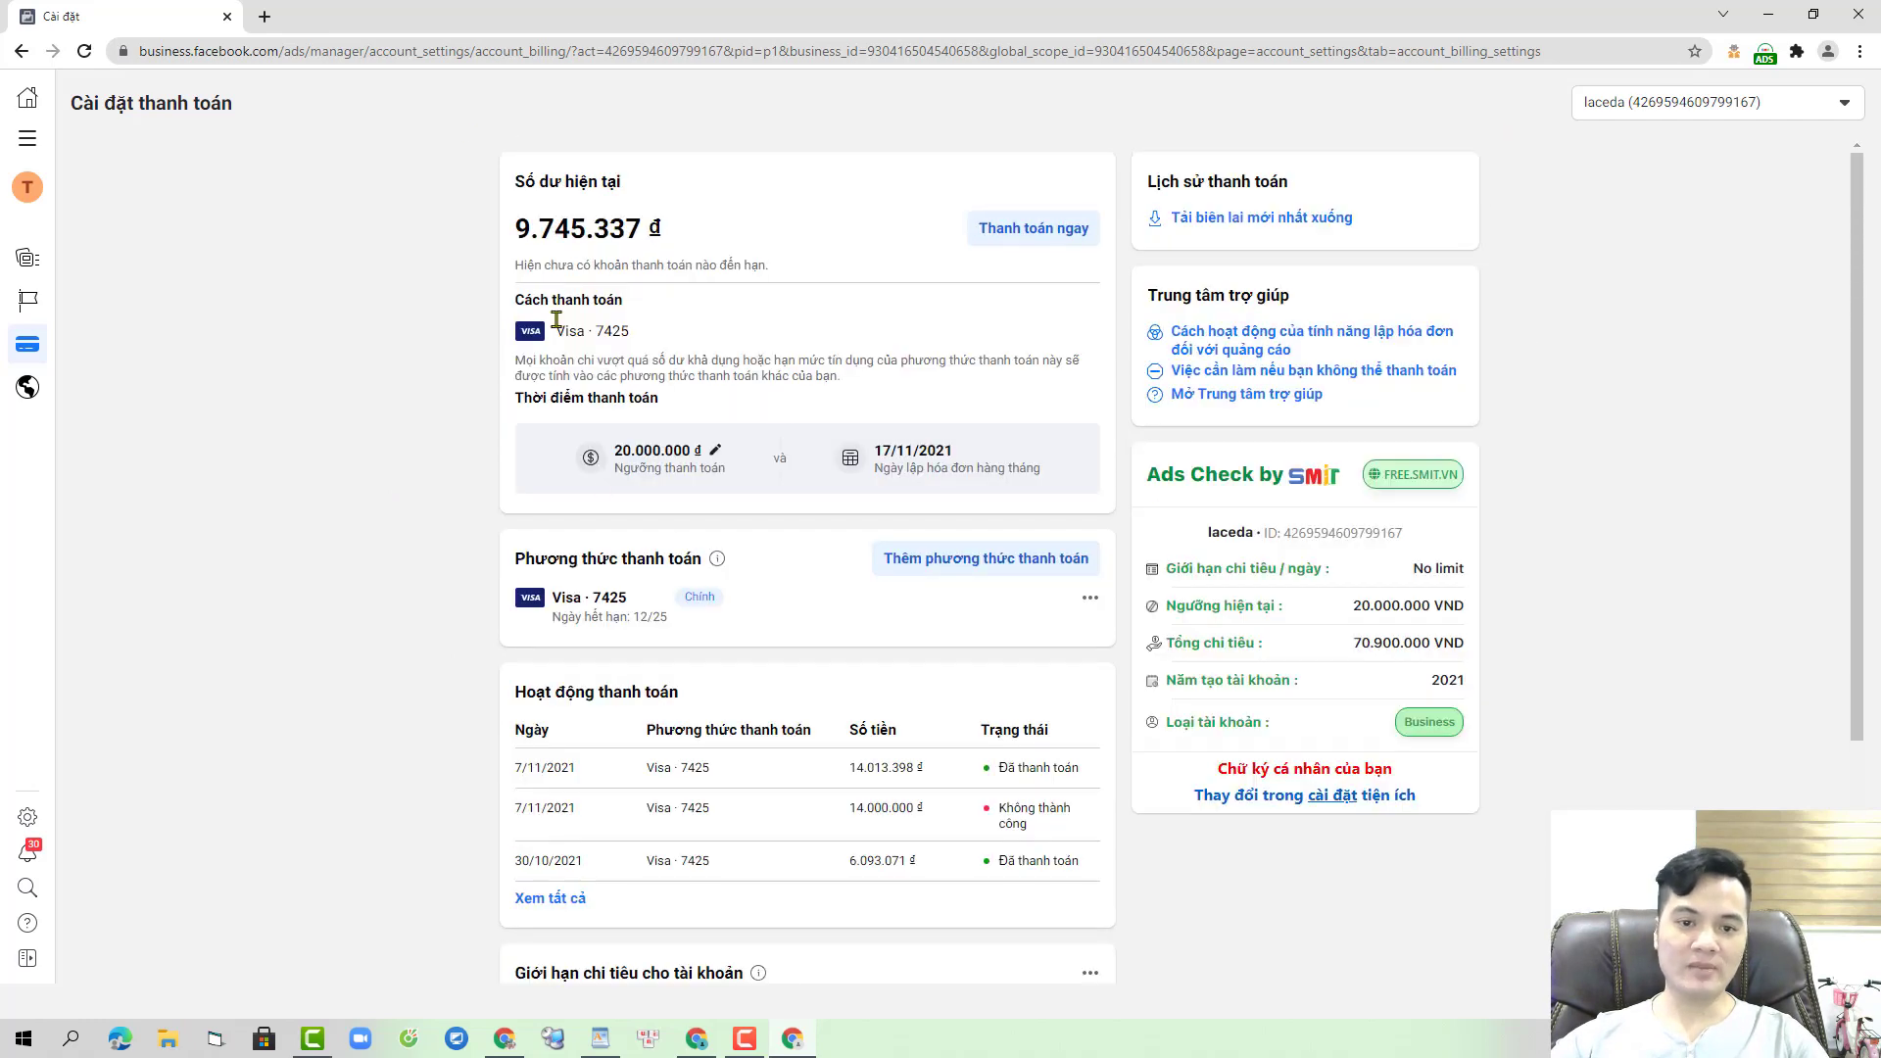
# - Back in the other Ads Manager window, change the ad account from 6H to fghrty
pyautogui.click(695, 1039)
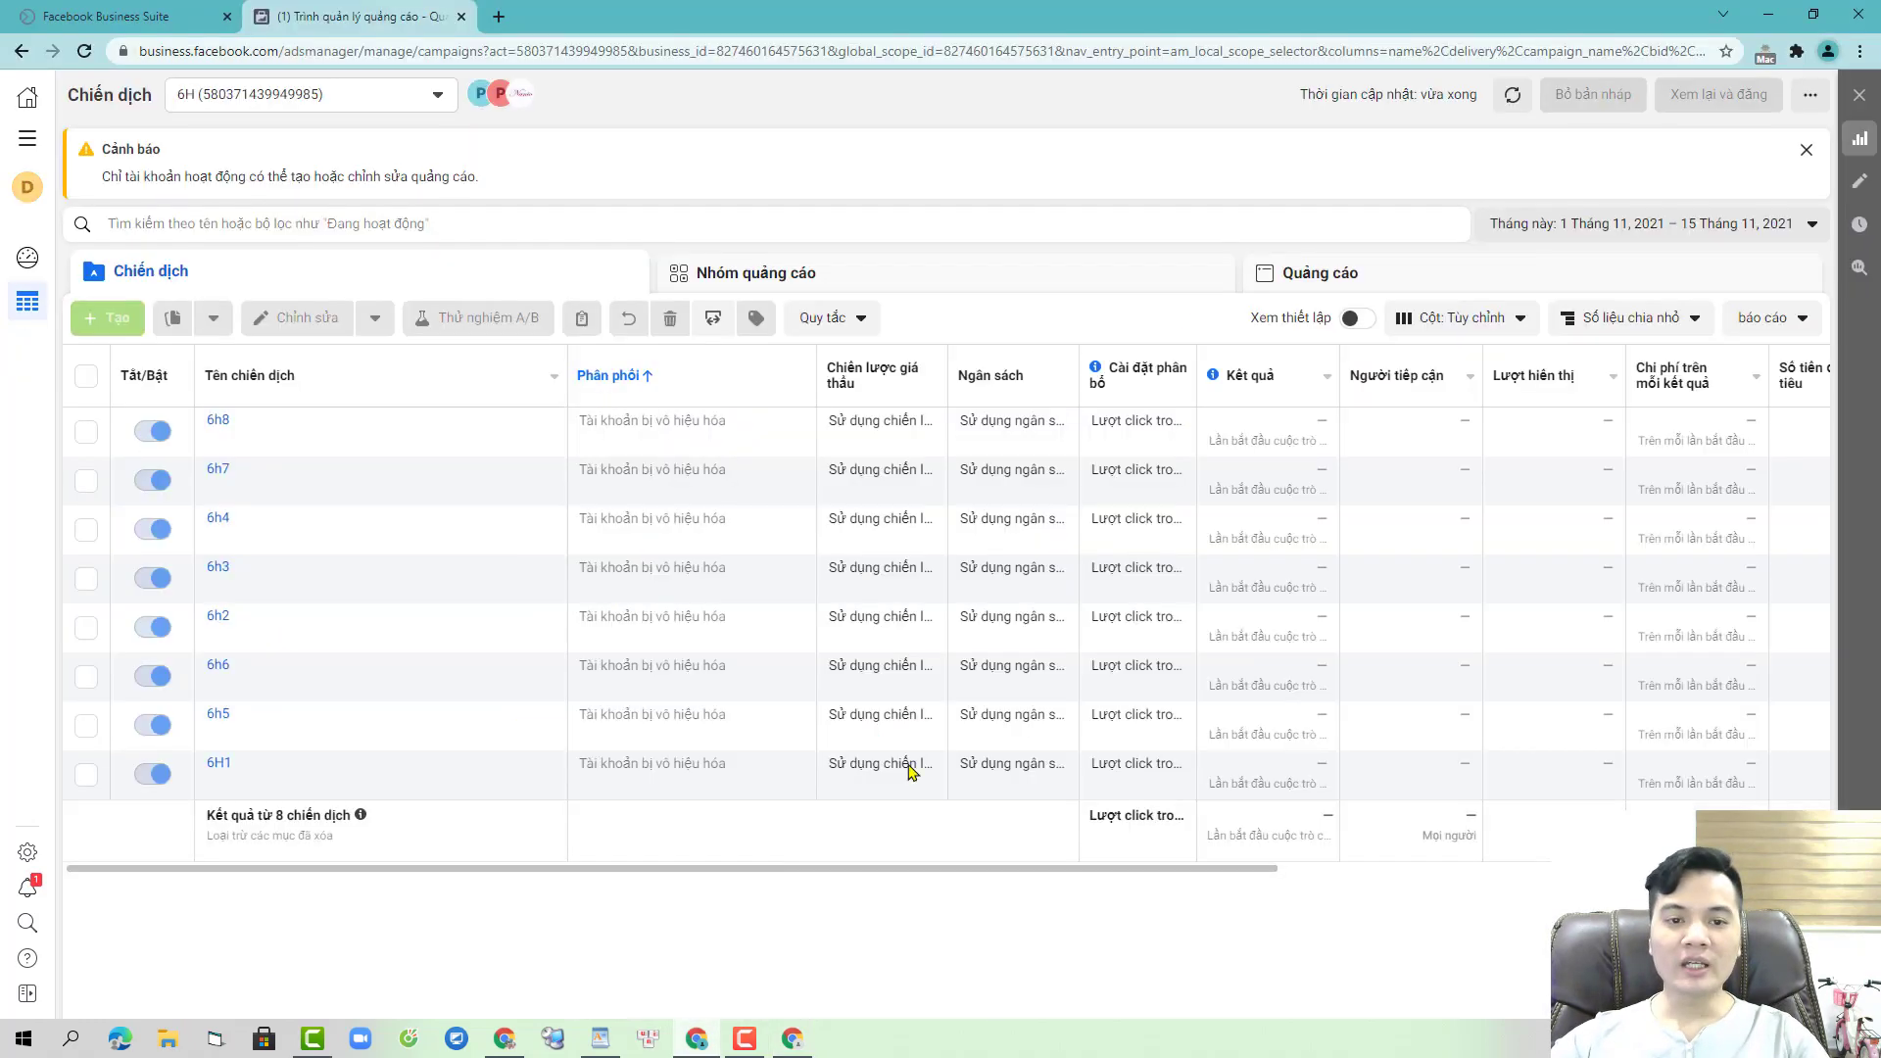
pyautogui.click(388, 104)
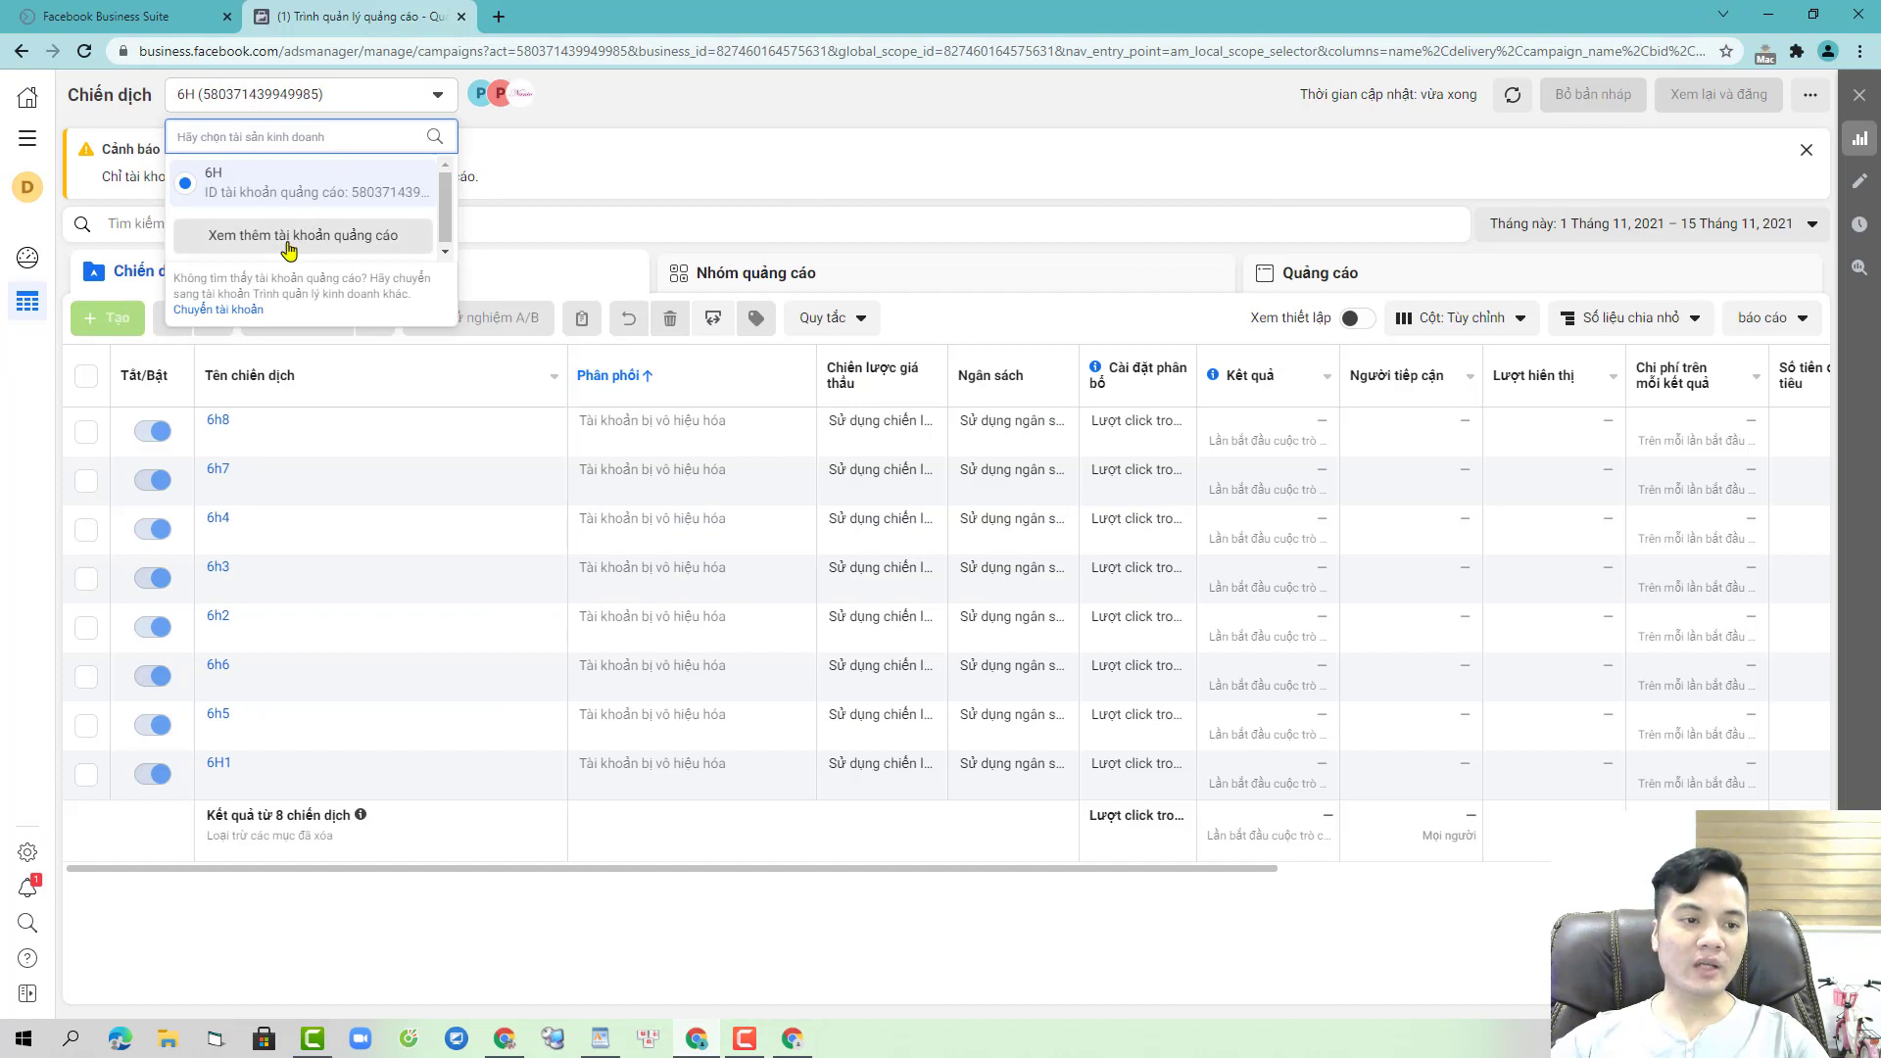
pyautogui.click(302, 316)
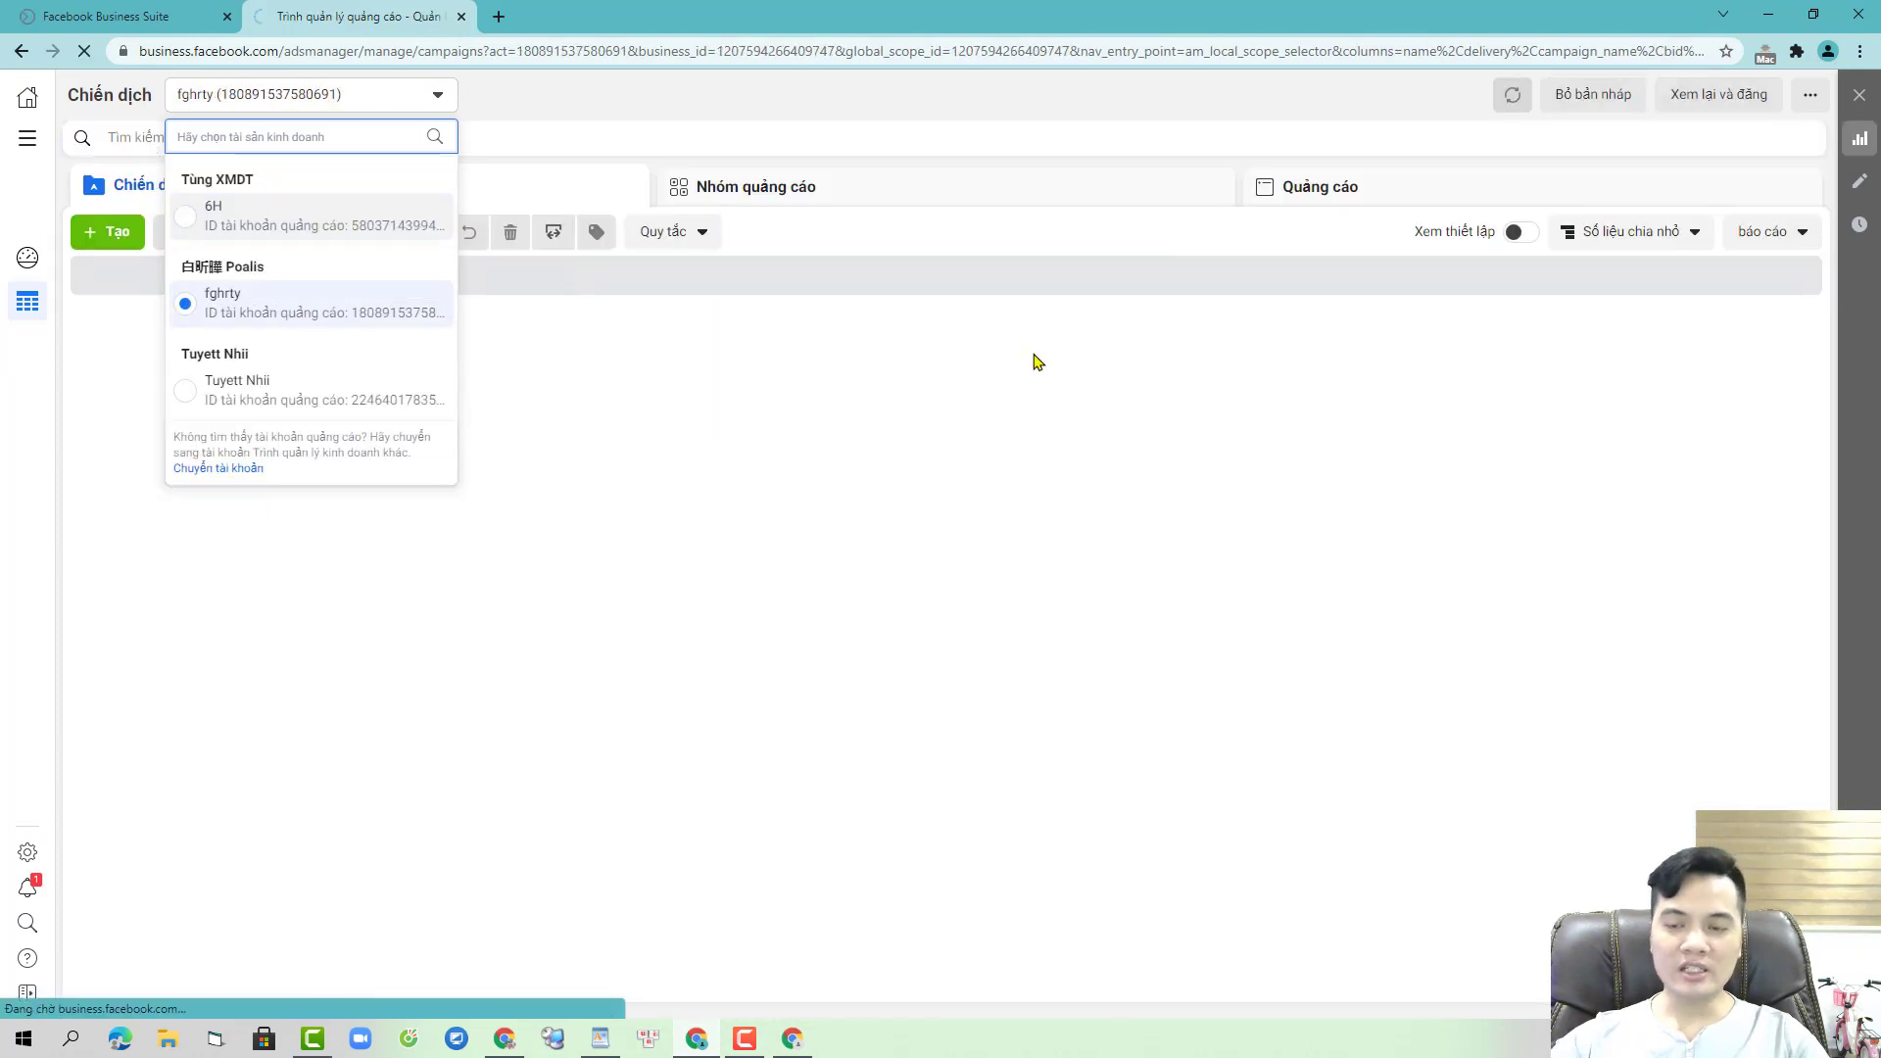